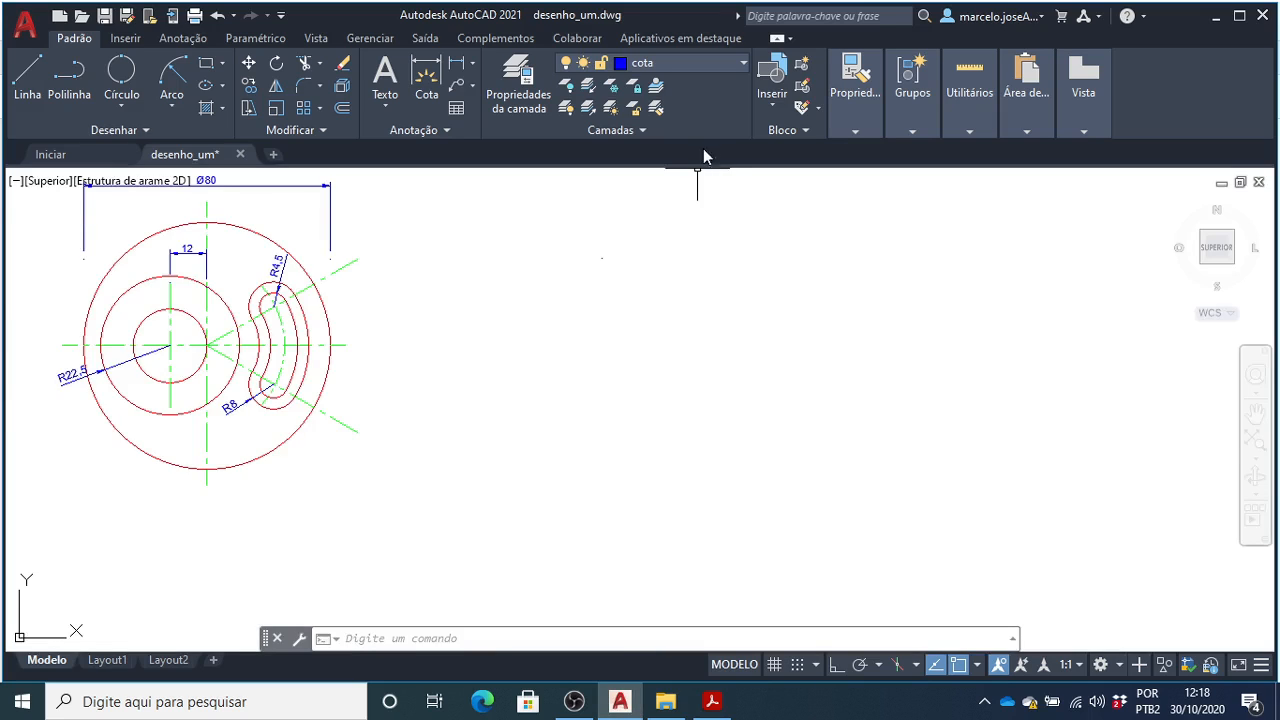
- Make contorno the current layer for drawing the new part's outline
{"action": "left_click", "coordinate": [706, 65]}
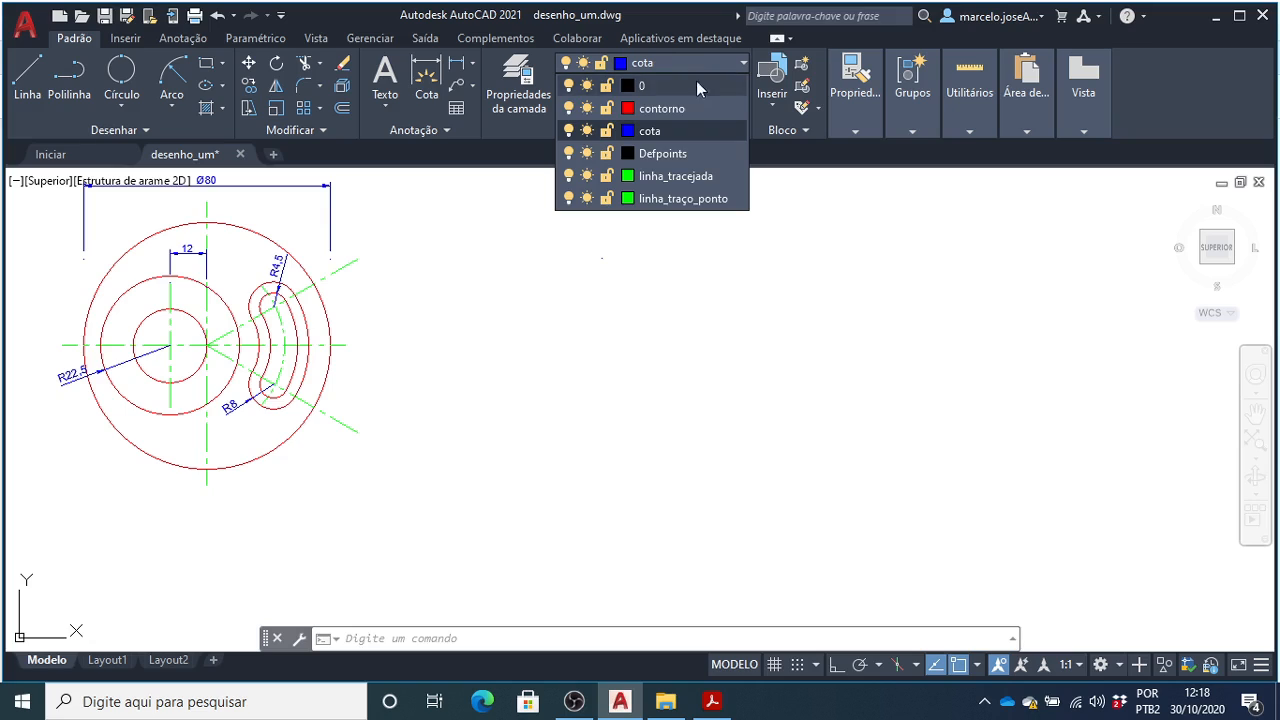
{"action": "left_click", "coordinate": [672, 109]}
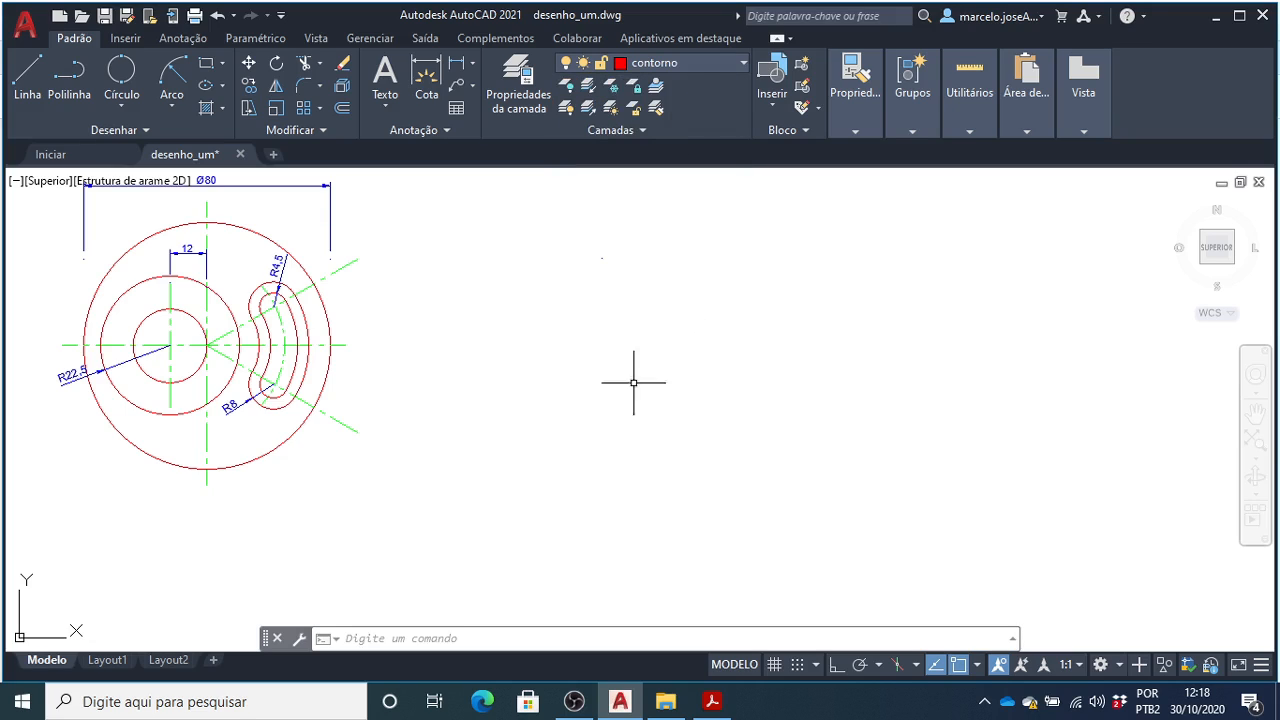
{"action": "key", "text": "Escape"}
{"action": "key", "text": "Escape"}
- With Ortho mode on, draw a vertical line 35 units long, going upward, in the empty area beside the Ø80 circular part
{"action": "type", "text": "L"}
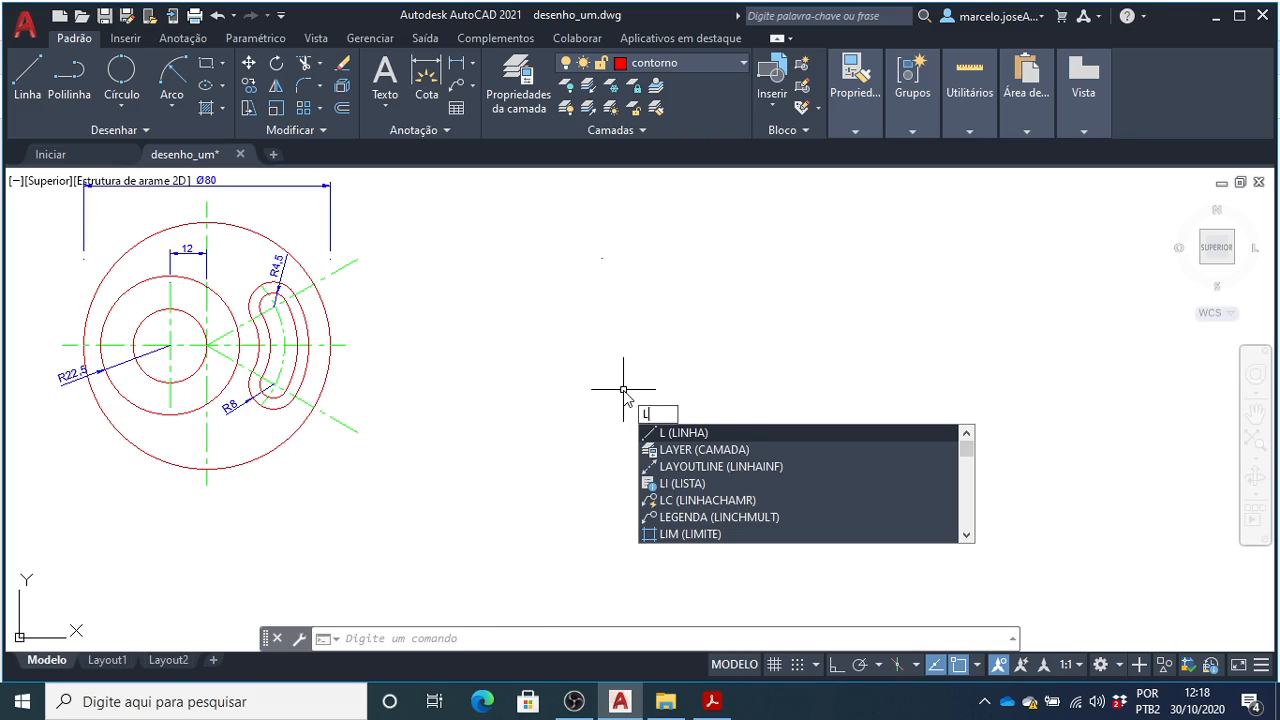
{"action": "key", "text": "Return"}
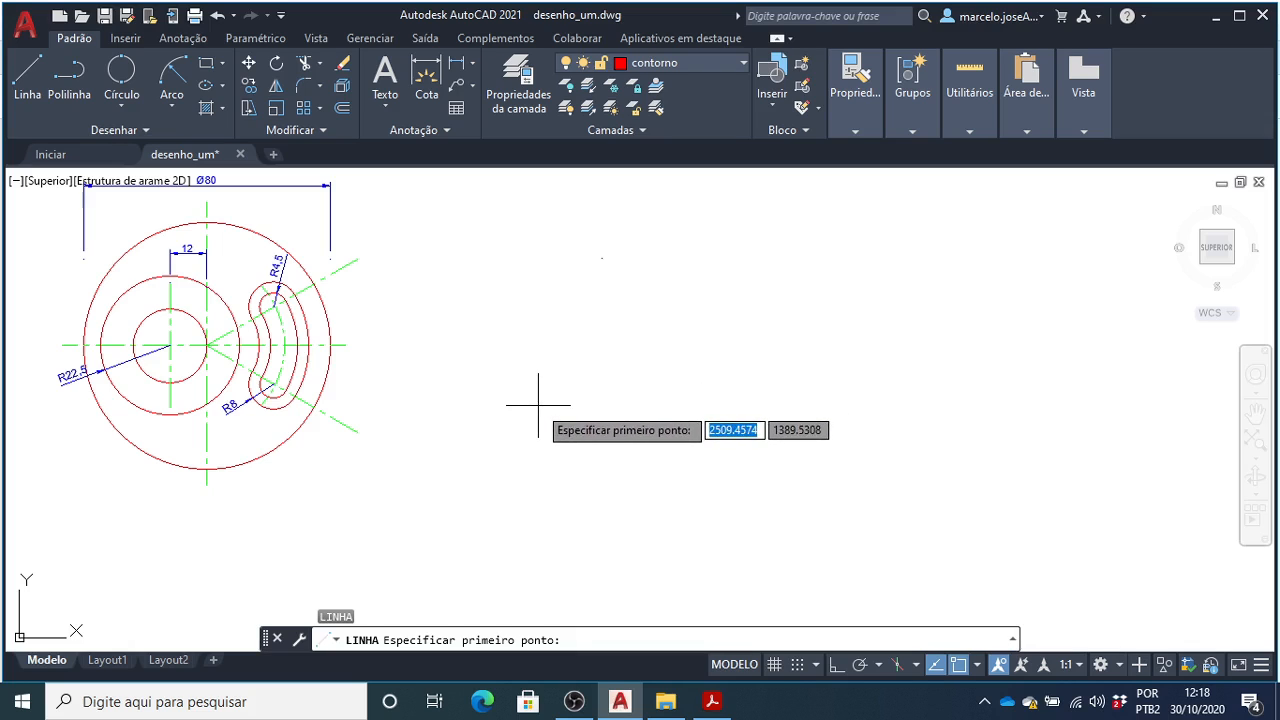
{"action": "scroll", "coordinate": [538, 407], "scroll_direction": "down", "scroll_amount": 4}
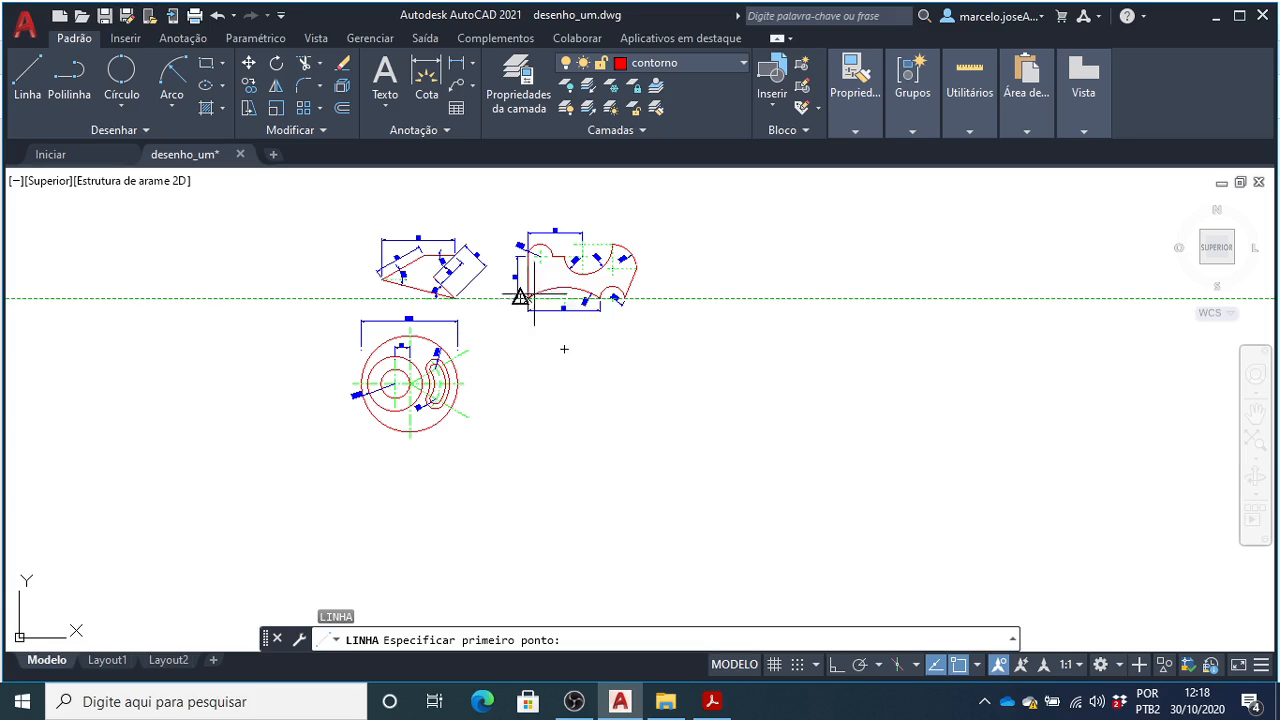
{"action": "left_click", "coordinate": [526, 412]}
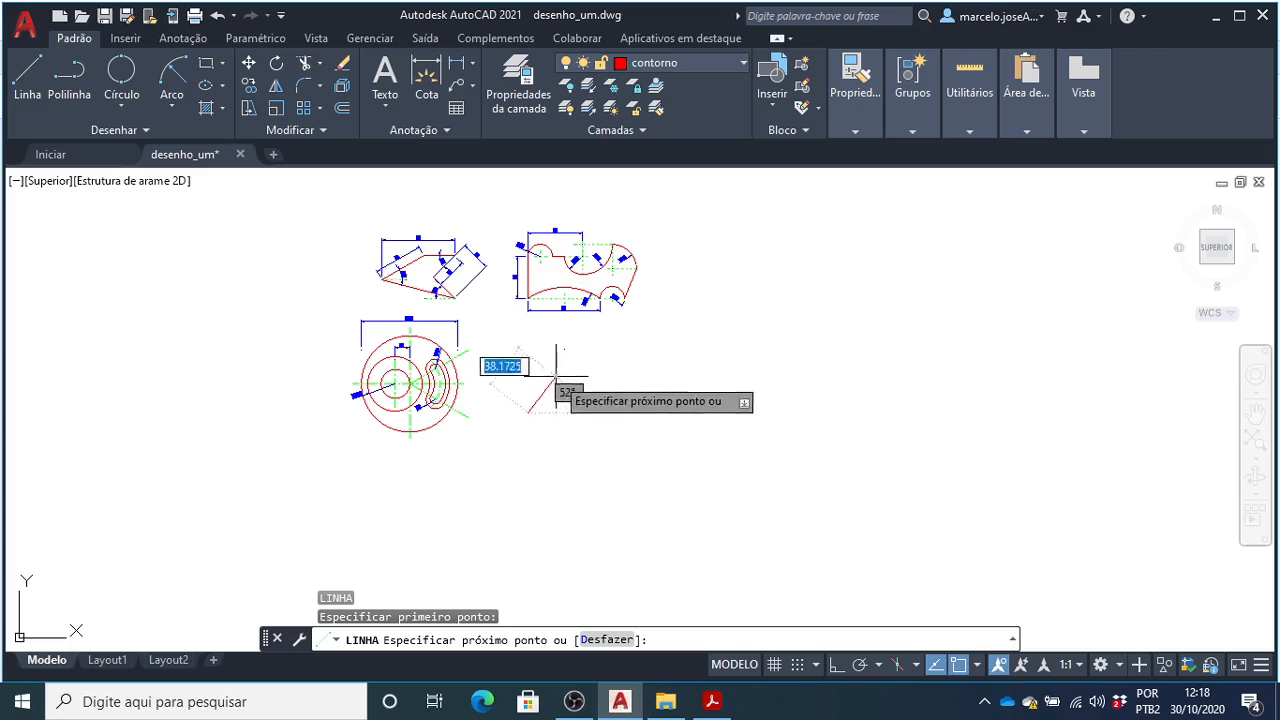
{"action": "scroll", "coordinate": [526, 370], "scroll_direction": "up", "scroll_amount": 5}
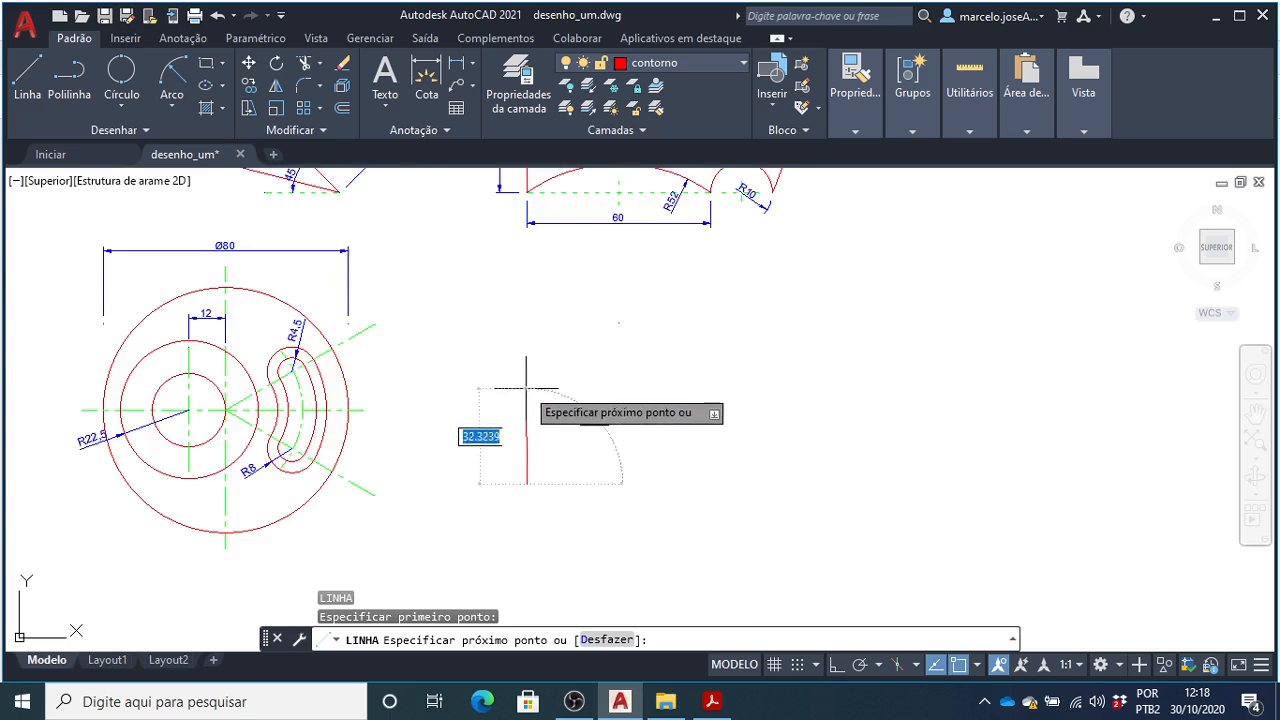
{"action": "scroll", "coordinate": [527, 386], "scroll_direction": "down", "scroll_amount": 3}
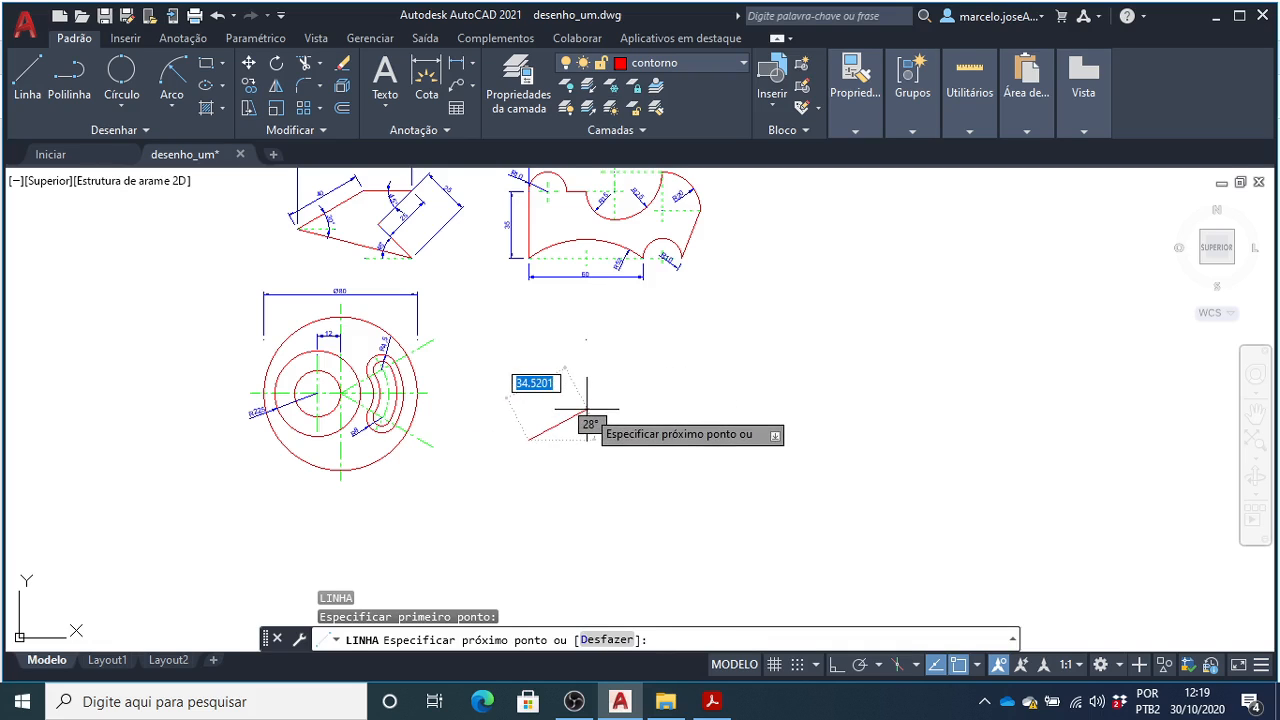
{"action": "key", "text": "F8"}
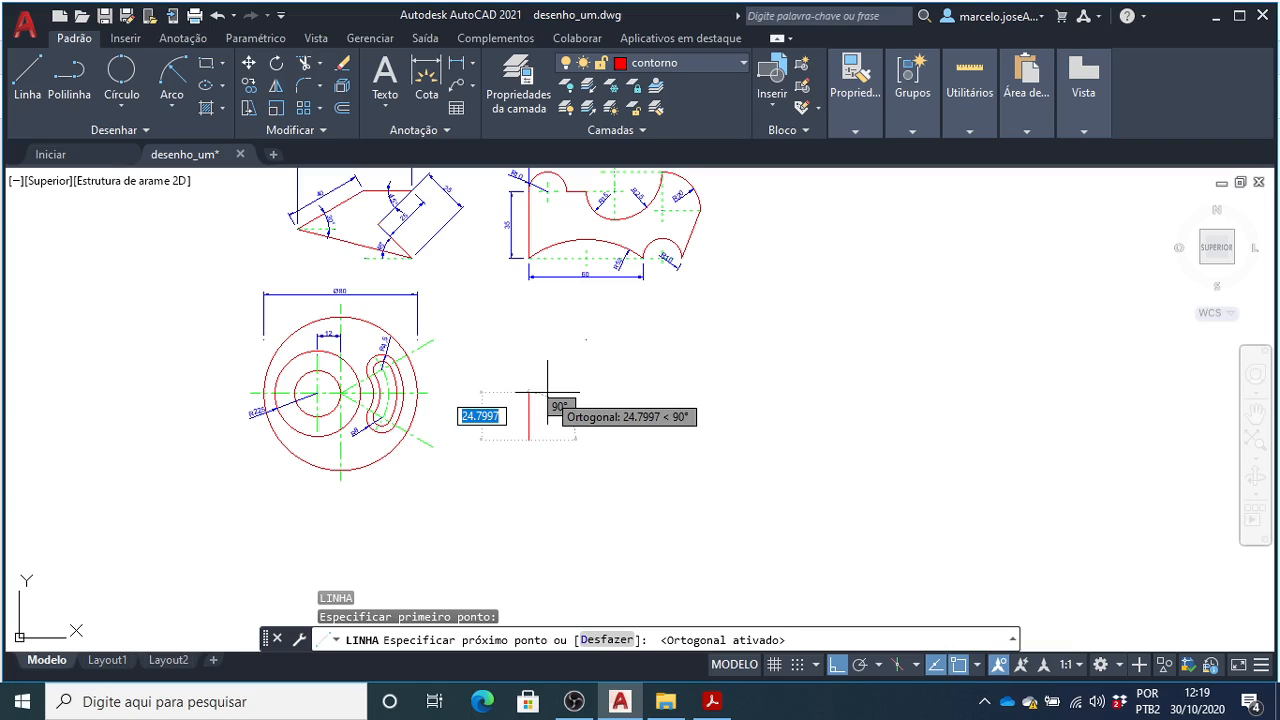
{"action": "type", "text": "35"}
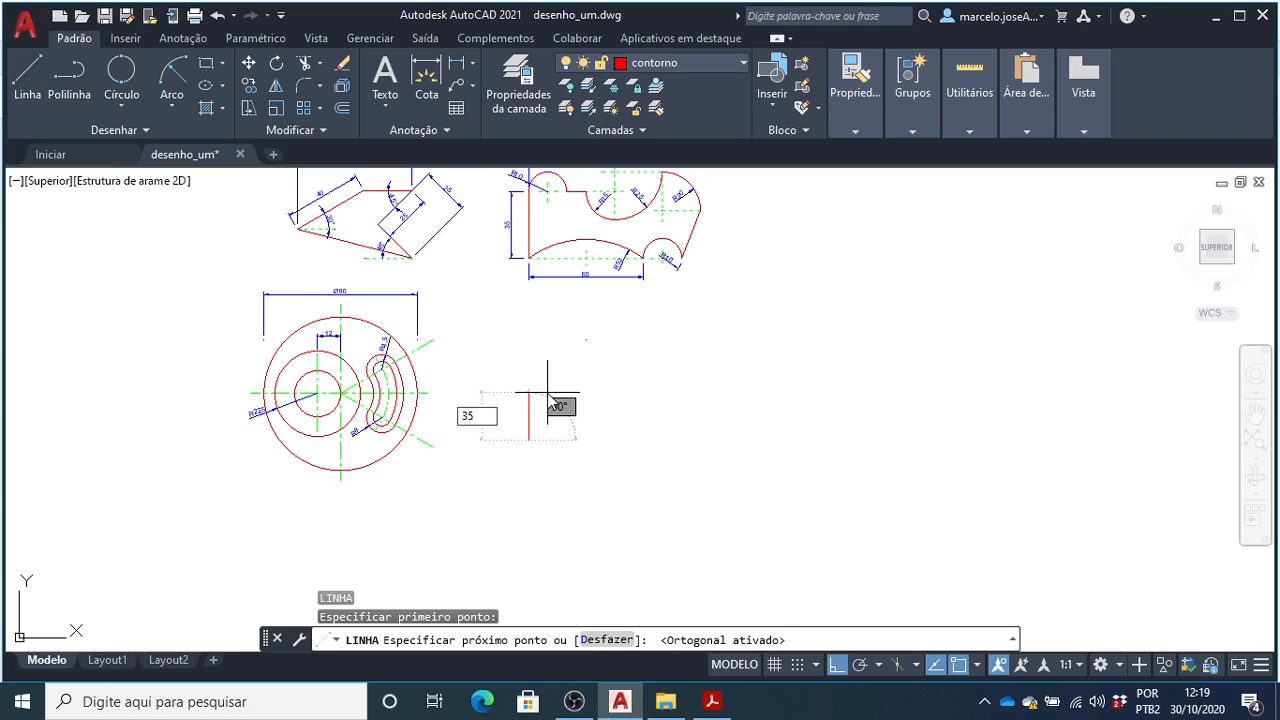
{"action": "key", "text": "Return"}
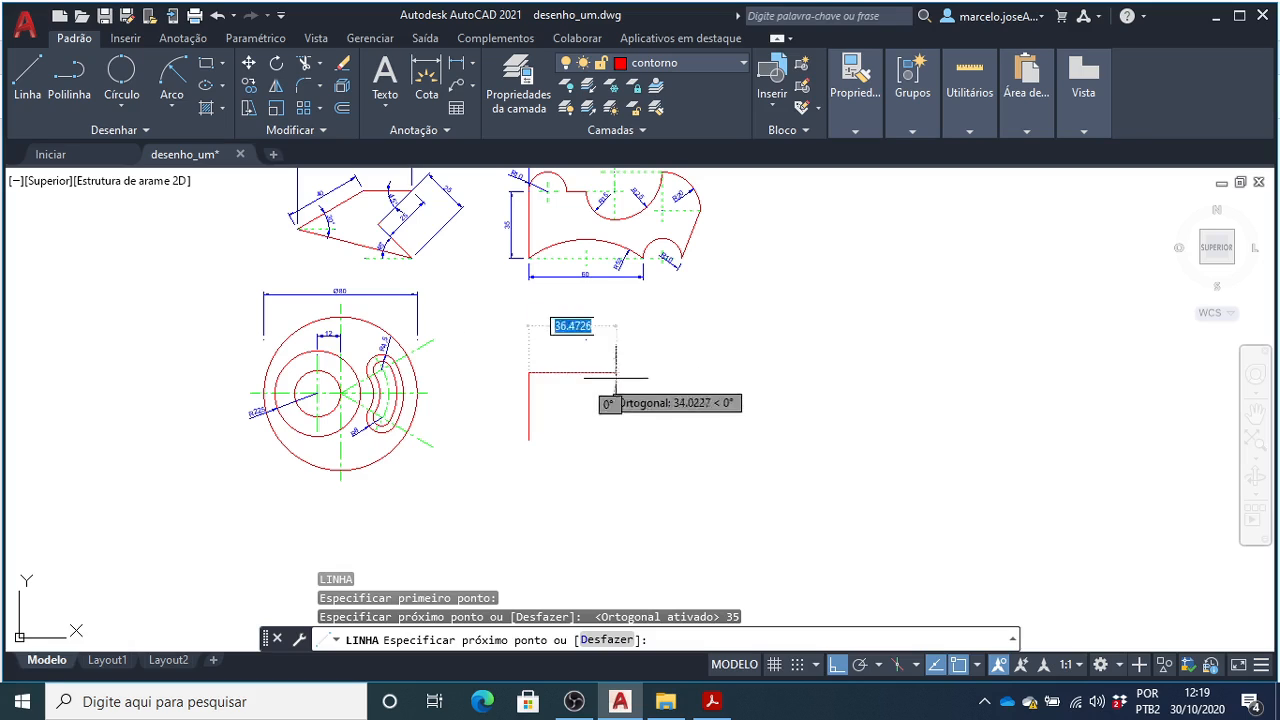
{"action": "key", "text": "Return"}
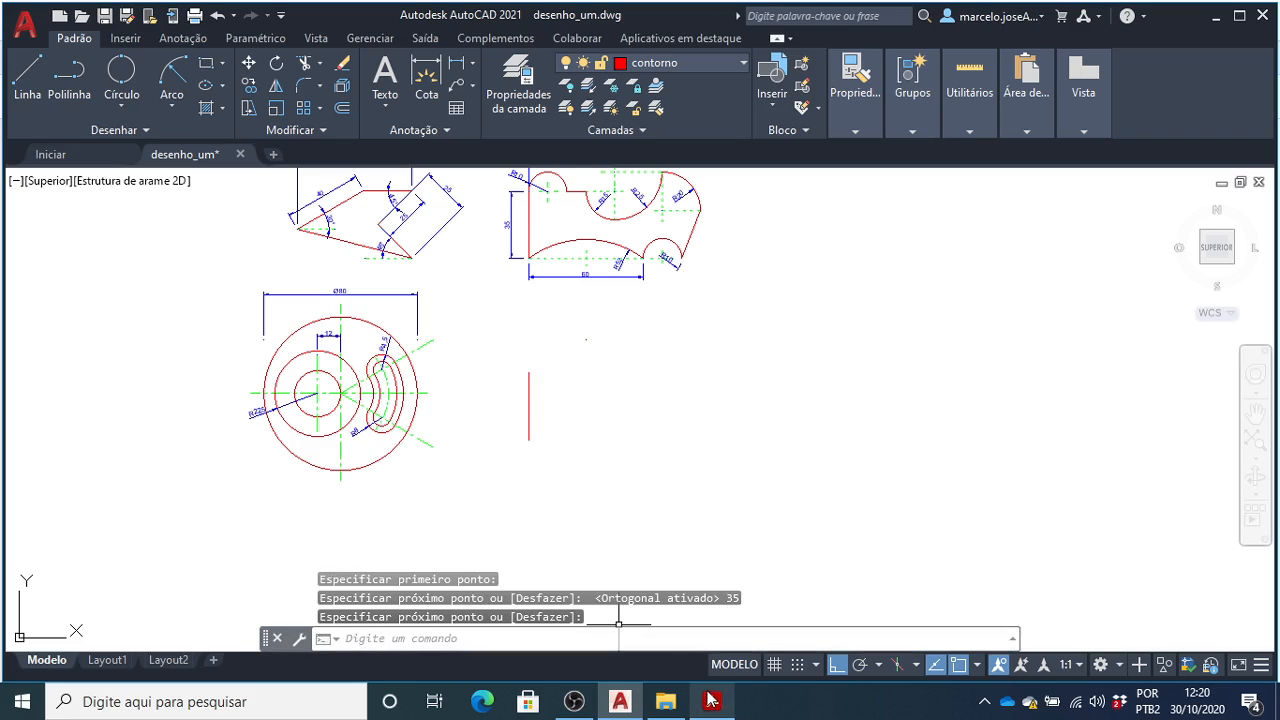
- Check the dimensions of the remaining part in the reference sheet aula_pratica_01-folha1.pdf in Acrobat Reader, and return to AutoCAD
{"action": "mouse_move", "coordinate": [713, 700]}
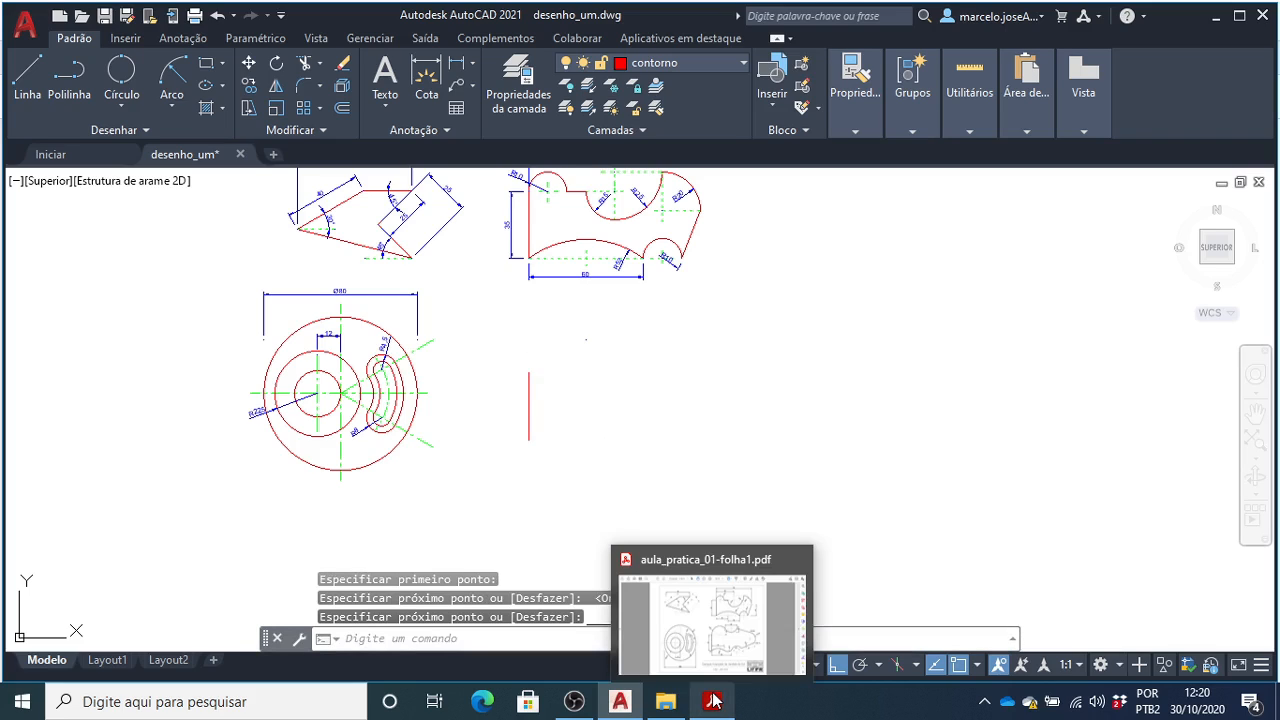
{"action": "left_click", "coordinate": [716, 638]}
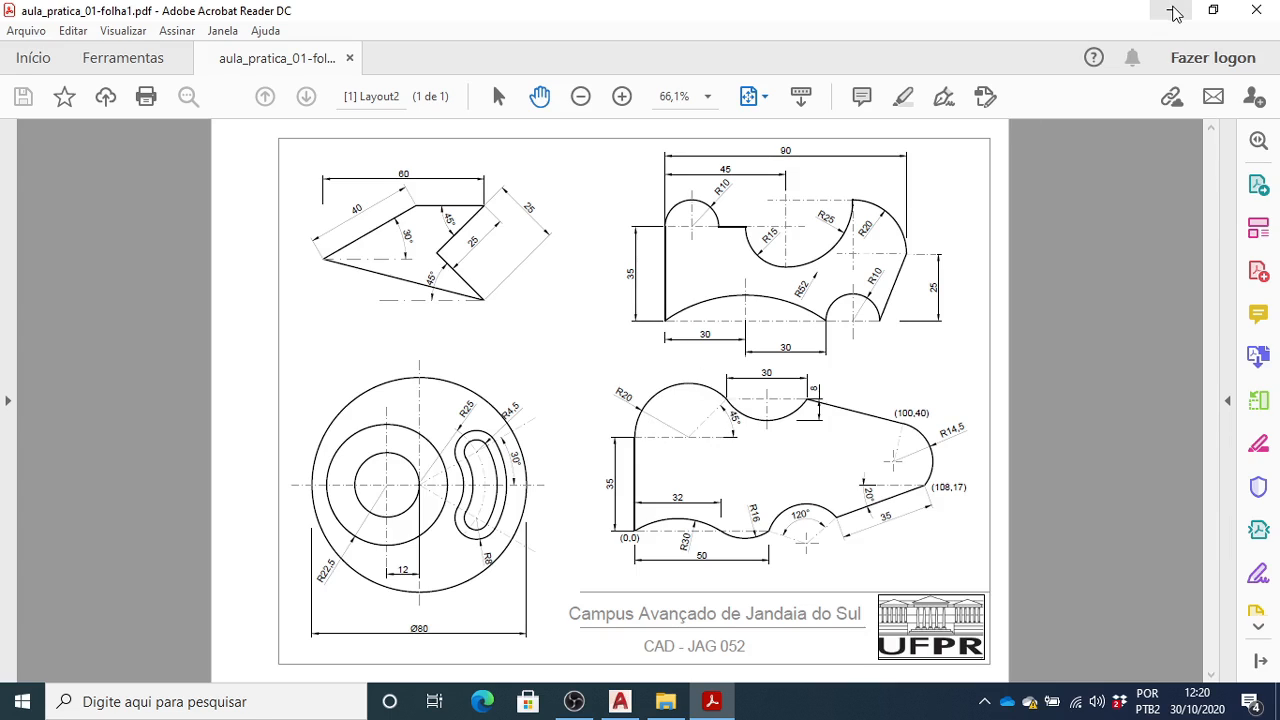
{"action": "left_click", "coordinate": [1172, 11]}
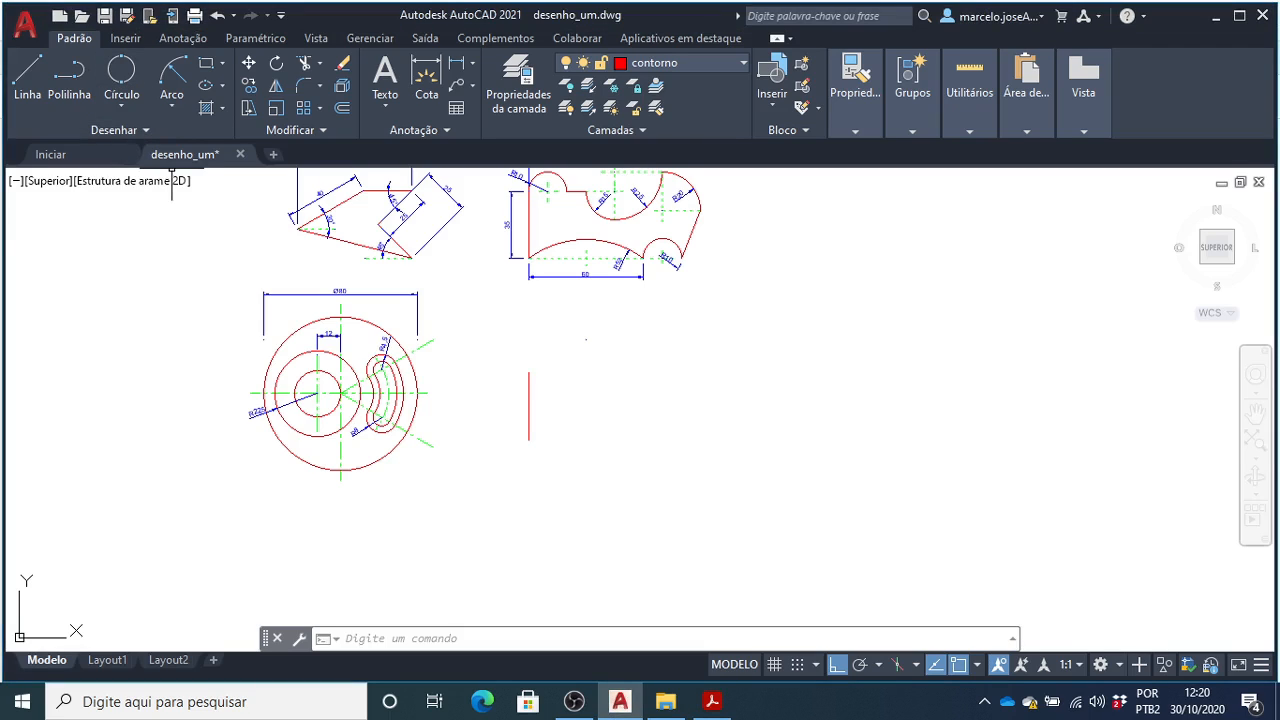
- Draw a two-point circle of diameter 40 starting at the vertical line's upper endpoint and extending horizontally away from the circular part
{"action": "left_click", "coordinate": [115, 110]}
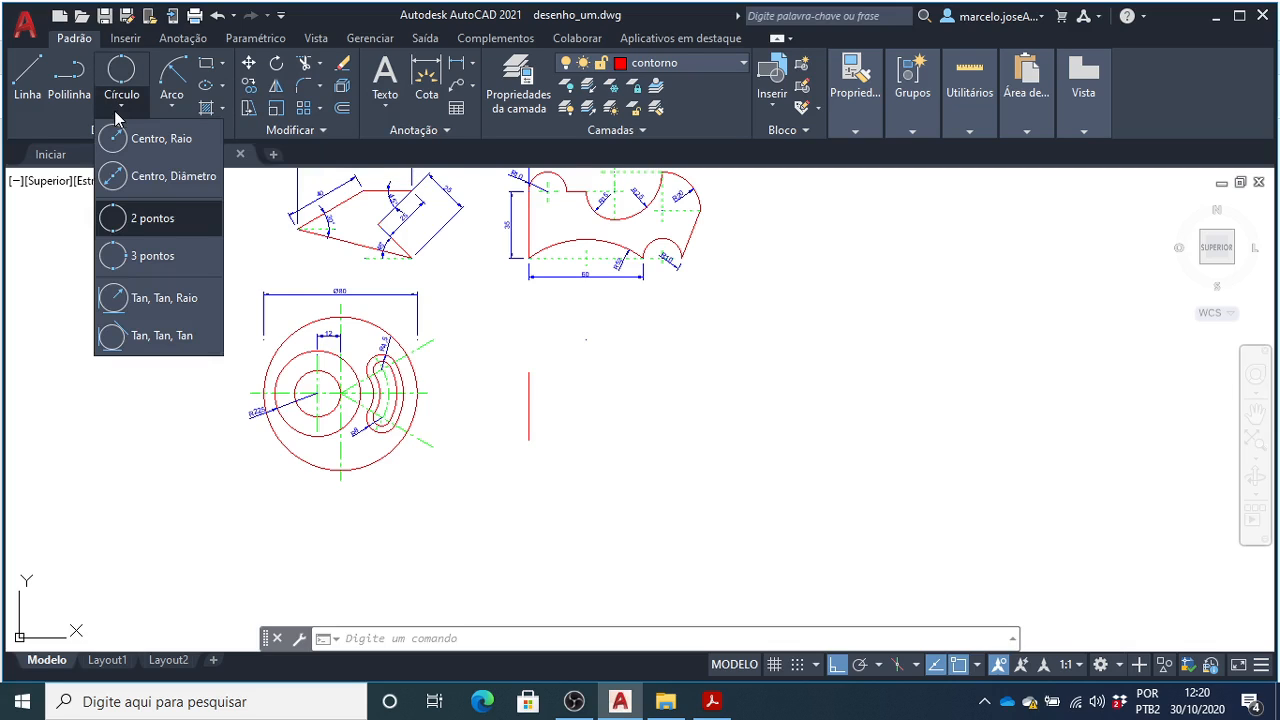
{"action": "left_click", "coordinate": [170, 219]}
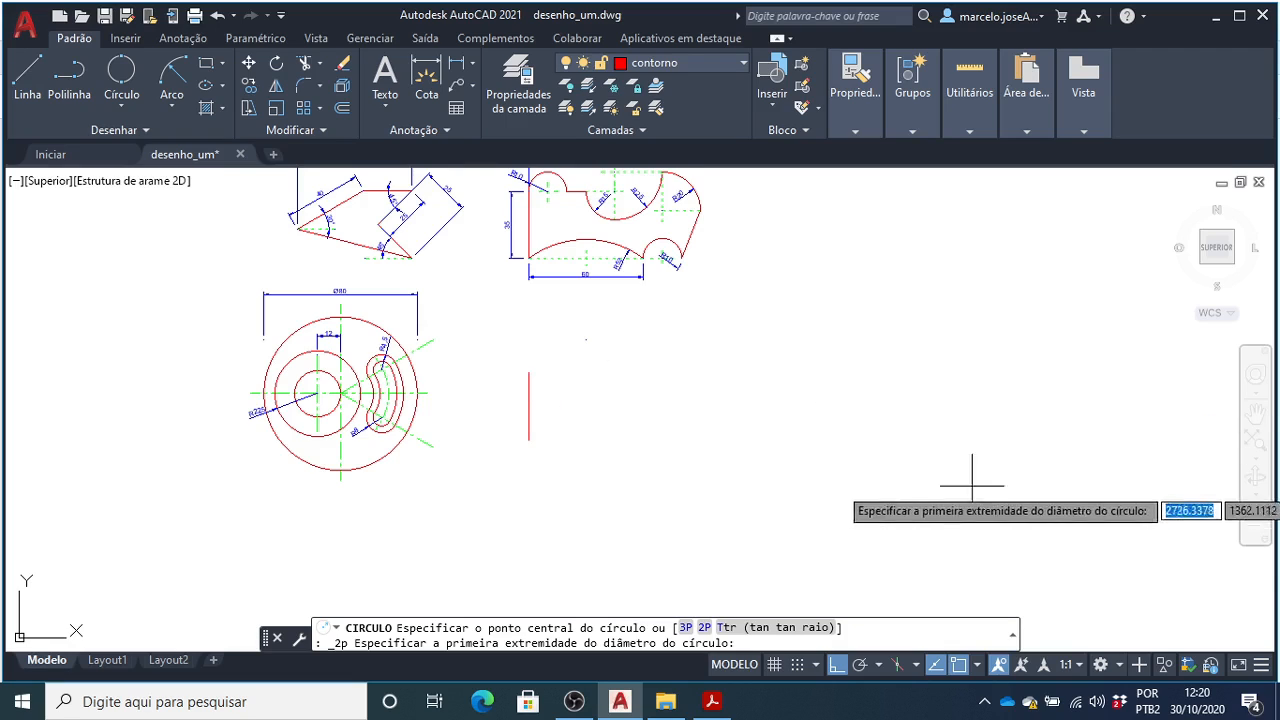
{"action": "left_click", "coordinate": [977, 666]}
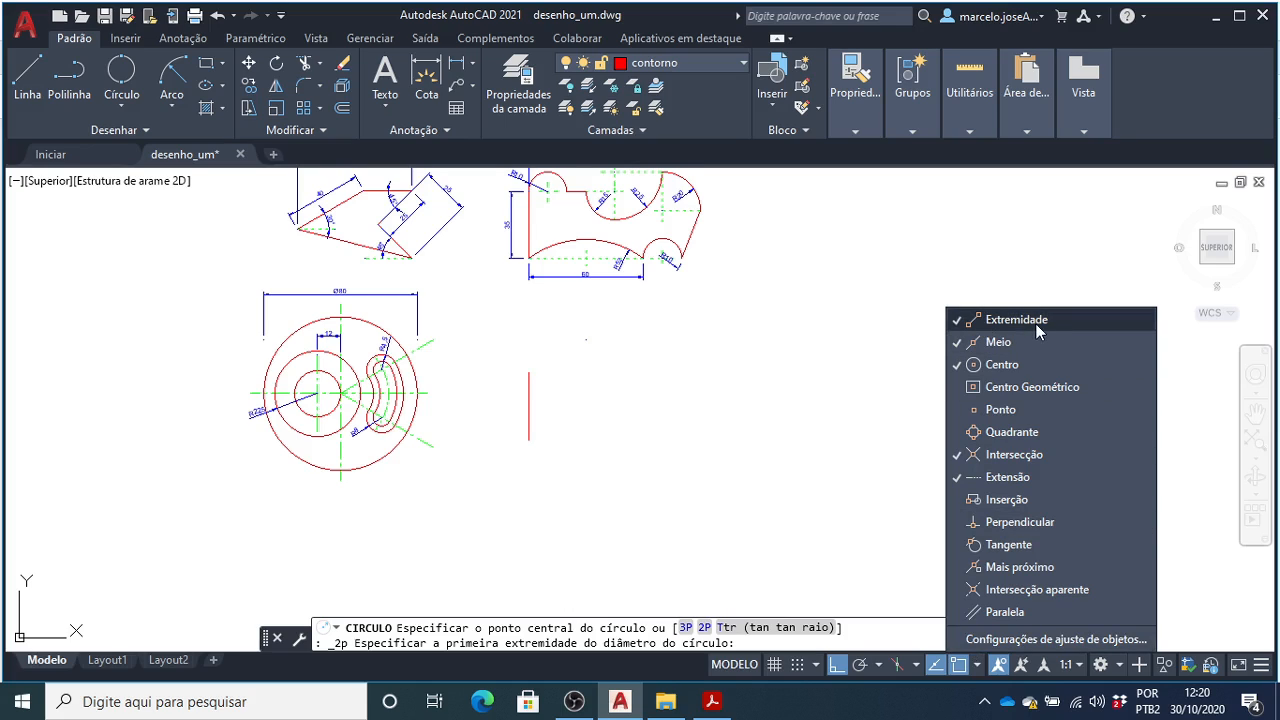
{"action": "left_click", "coordinate": [958, 343]}
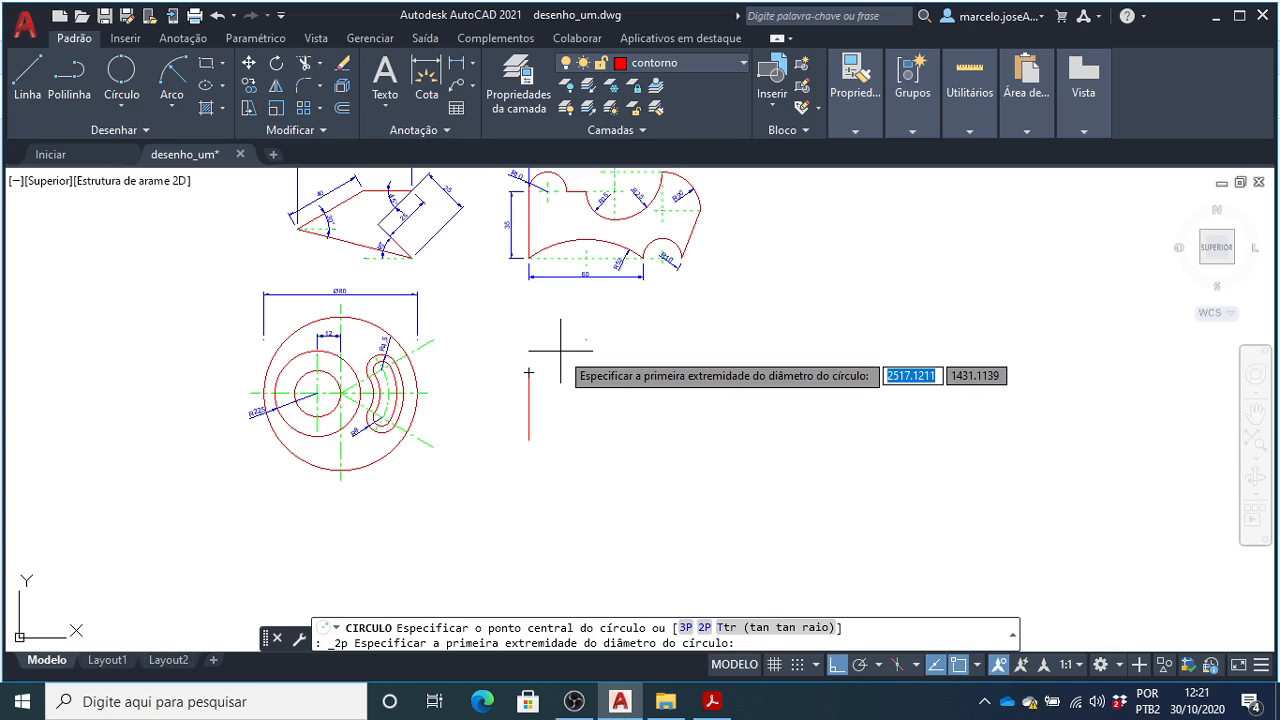
{"action": "key", "text": "F3"}
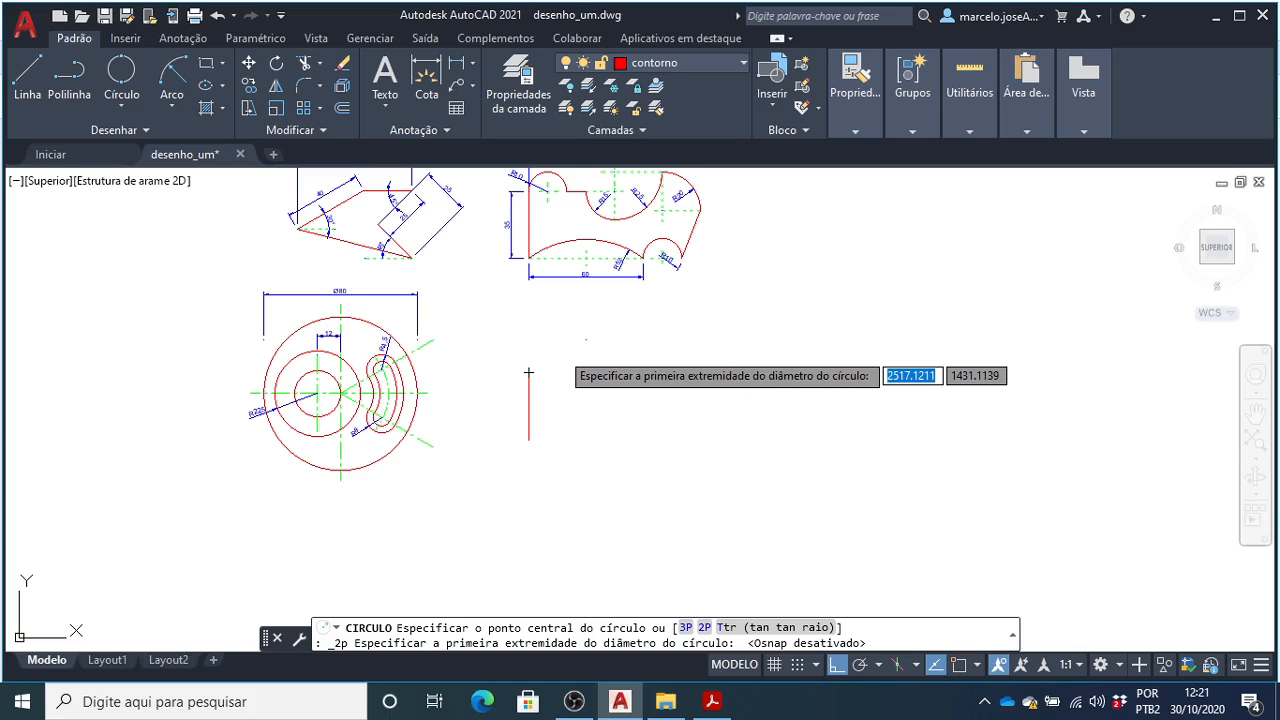
{"action": "key", "text": "F3"}
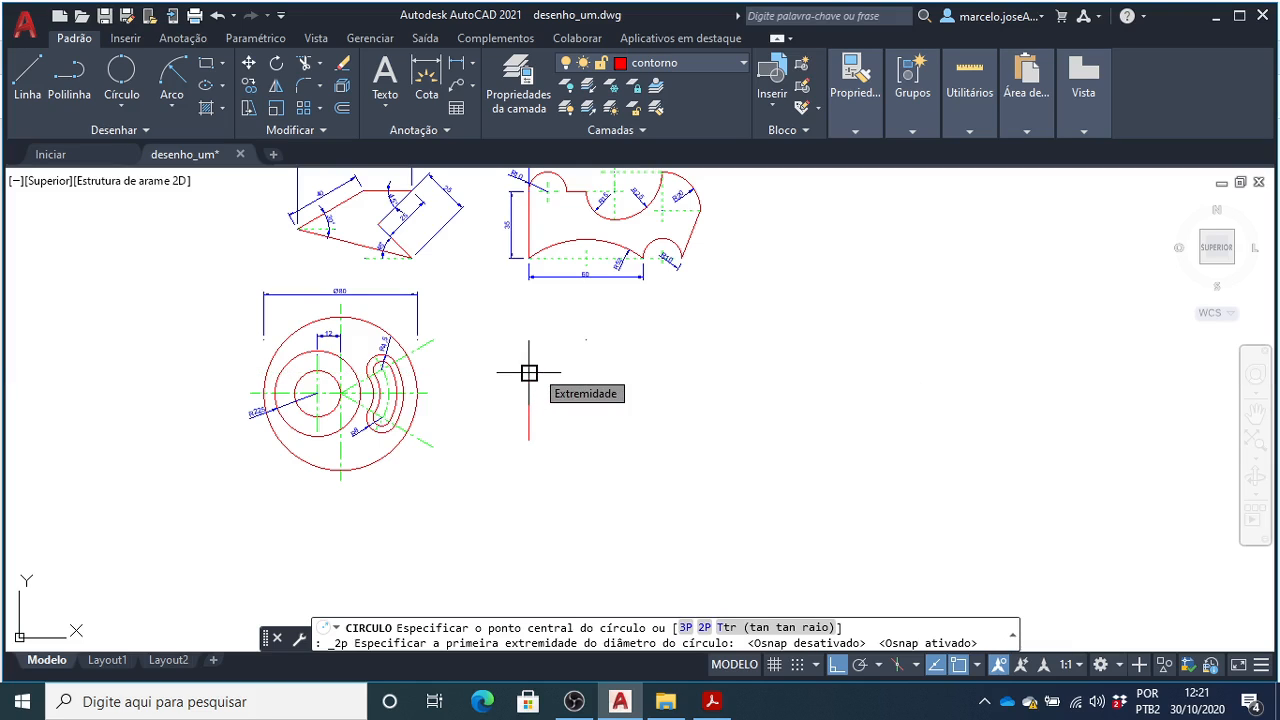
{"action": "left_click", "coordinate": [529, 373]}
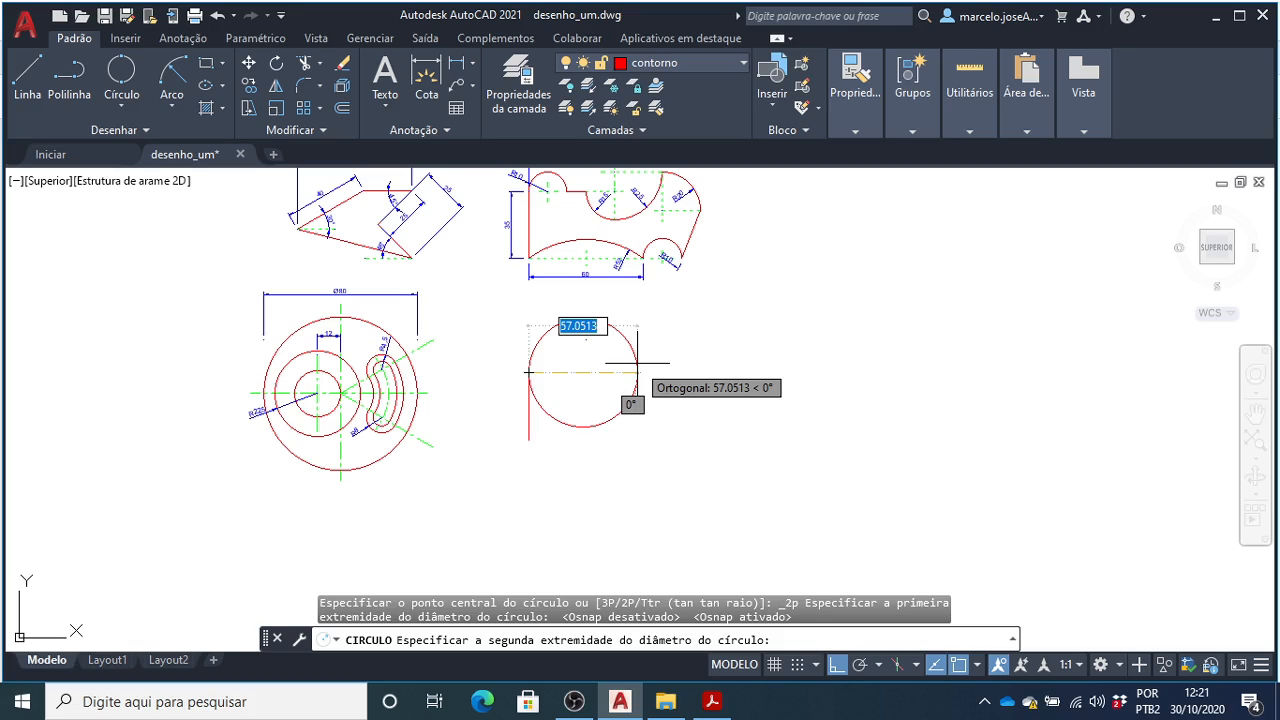
{"action": "type", "text": "40"}
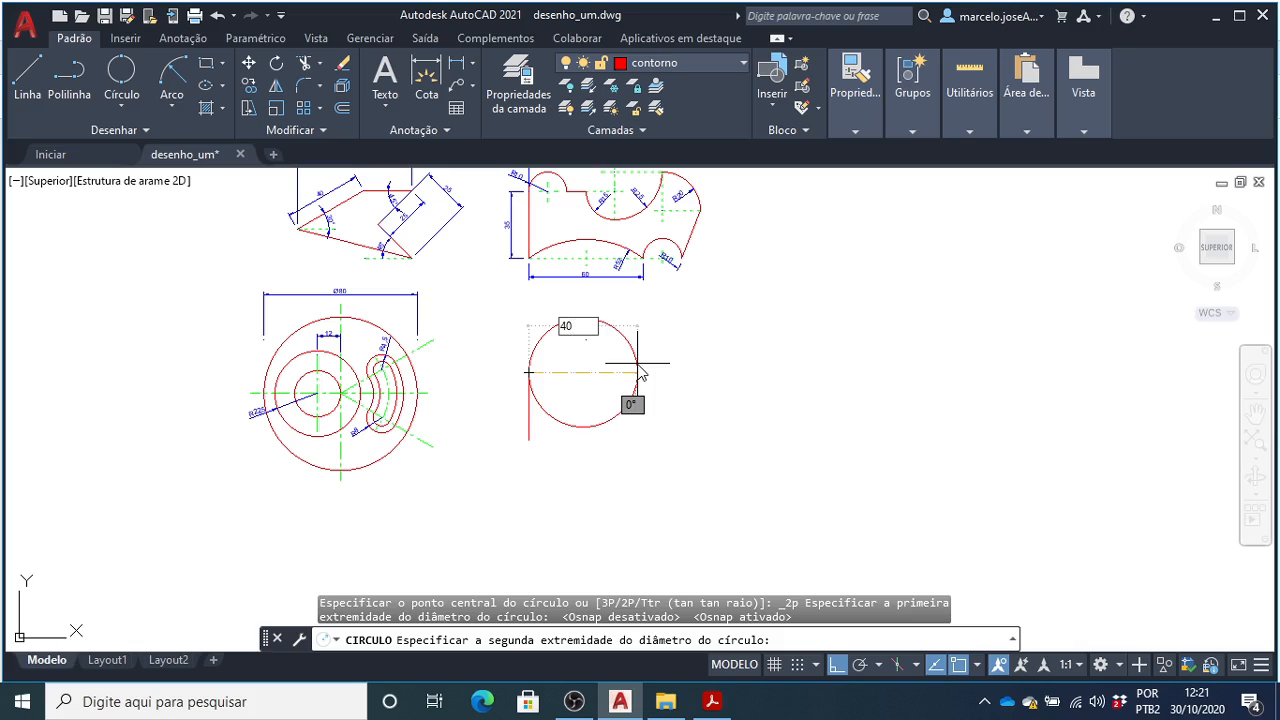
{"action": "key", "text": "Return"}
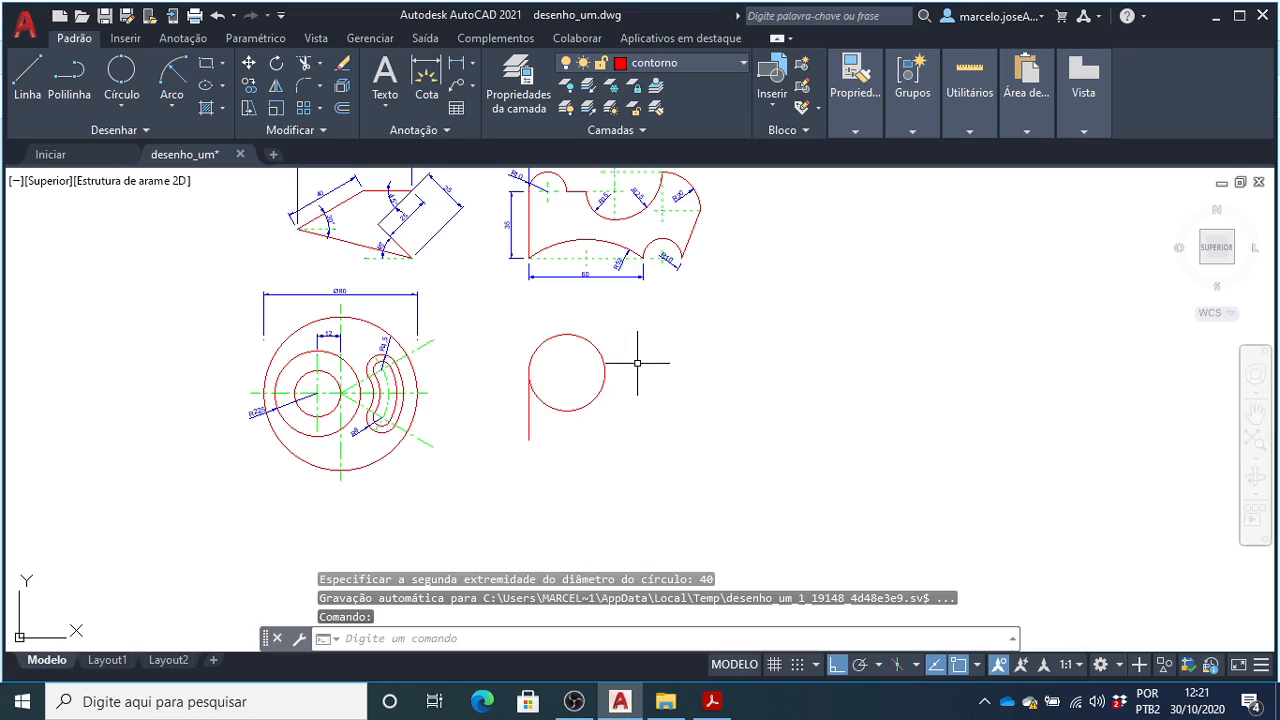
{"action": "scroll", "coordinate": [632, 363], "scroll_direction": "up", "scroll_amount": 2}
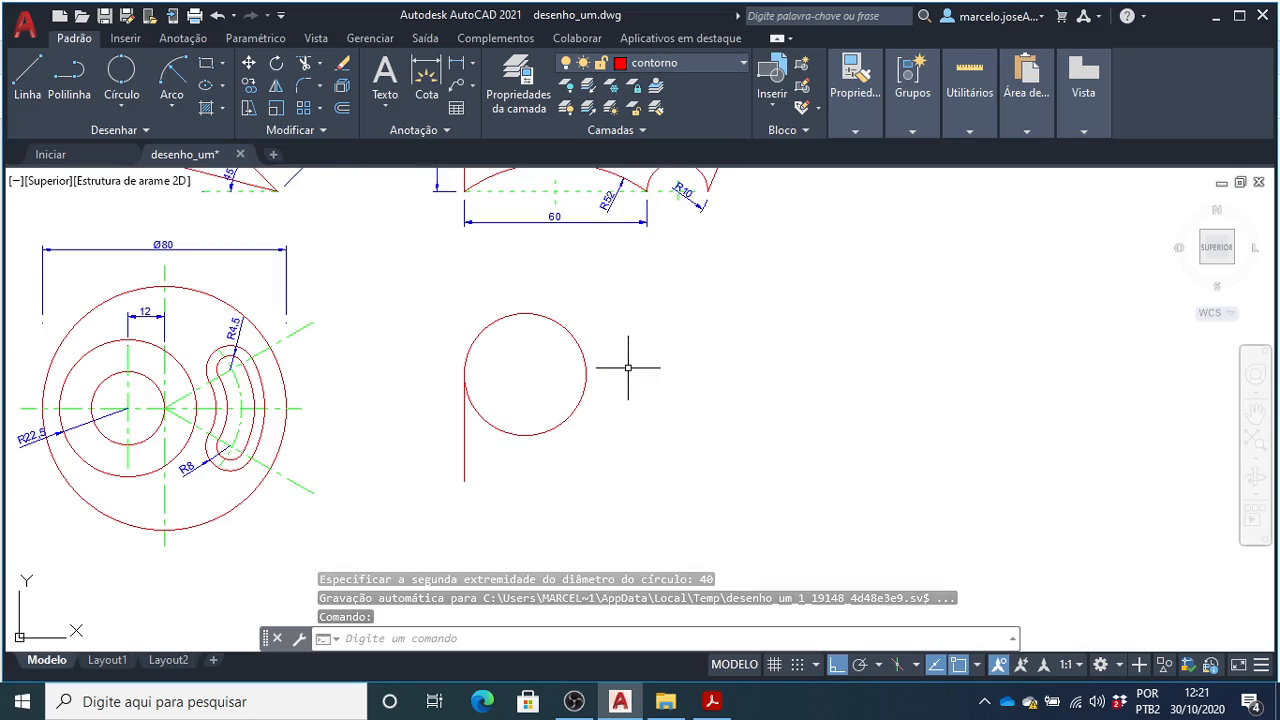
{"action": "scroll", "coordinate": [578, 366], "scroll_direction": "down", "scroll_amount": 3}
{"action": "scroll", "coordinate": [580, 340], "scroll_direction": "up", "scroll_amount": 1}
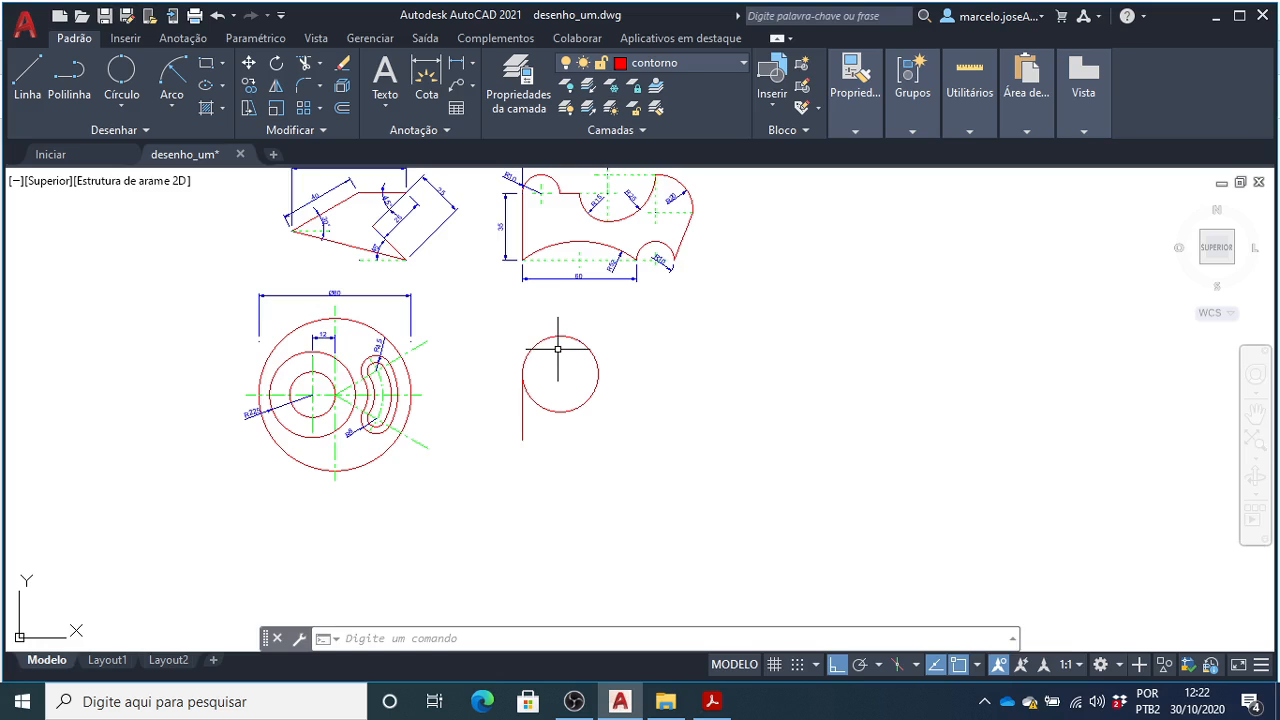
{"action": "scroll", "coordinate": [558, 349], "scroll_direction": "up", "scroll_amount": 4}
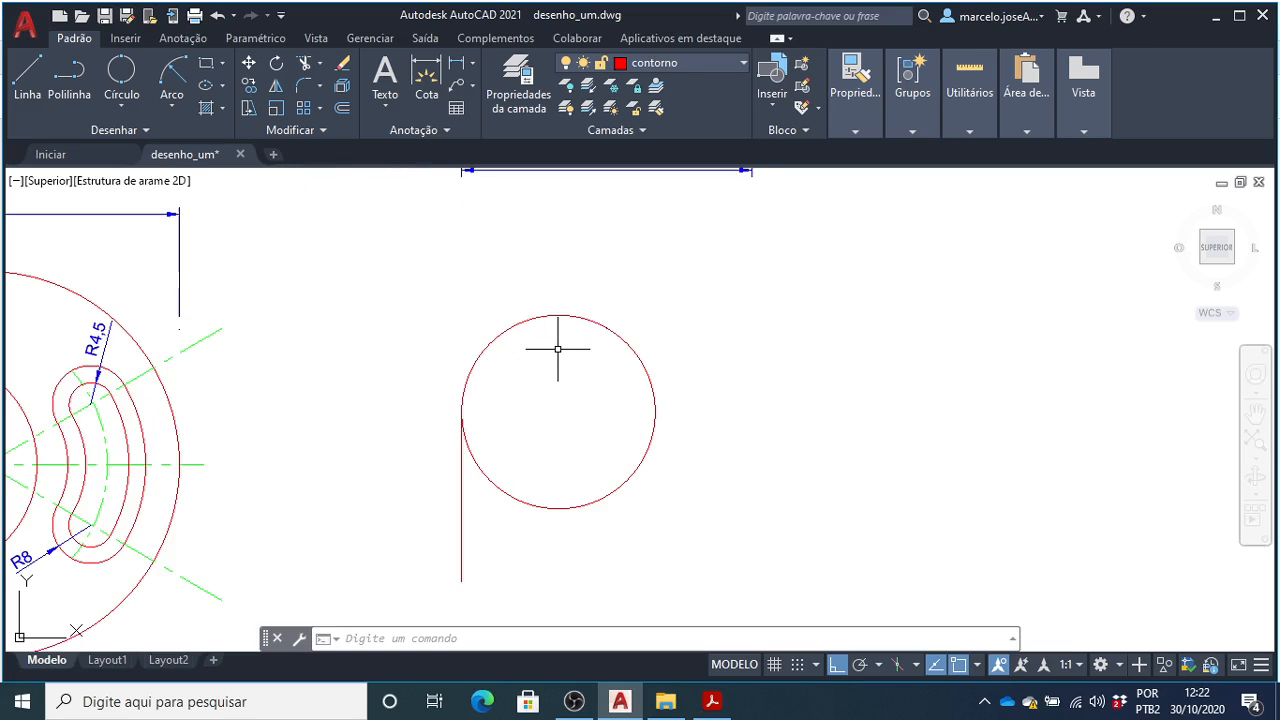
{"action": "scroll", "coordinate": [560, 351], "scroll_direction": "down", "scroll_amount": 4}
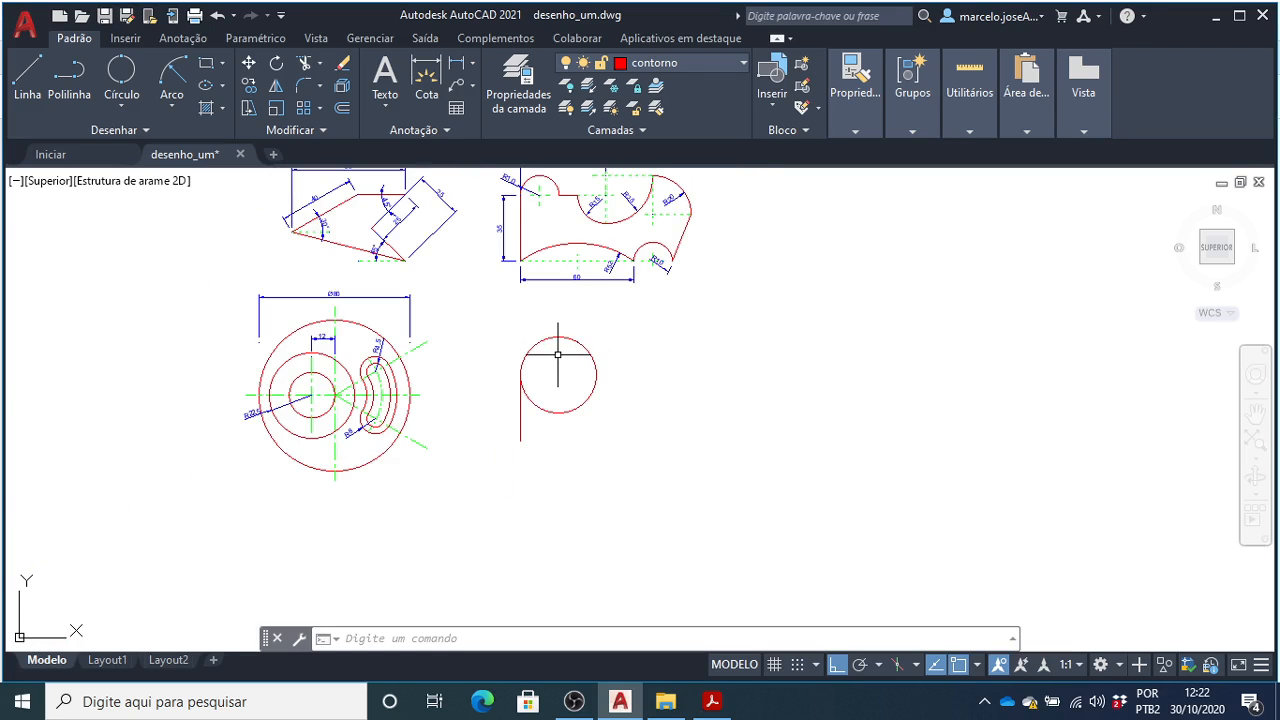
{"action": "scroll", "coordinate": [558, 354], "scroll_direction": "up", "scroll_amount": 4}
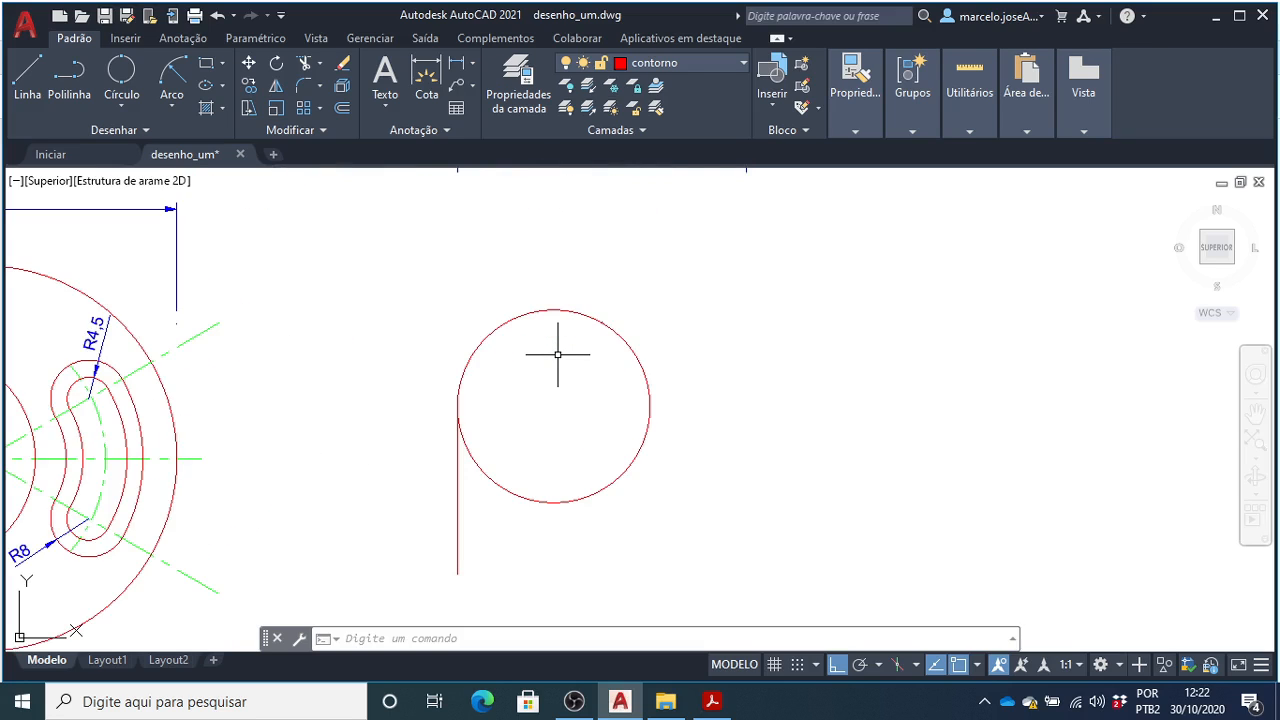
{"action": "scroll", "coordinate": [558, 354], "scroll_direction": "down", "scroll_amount": 4}
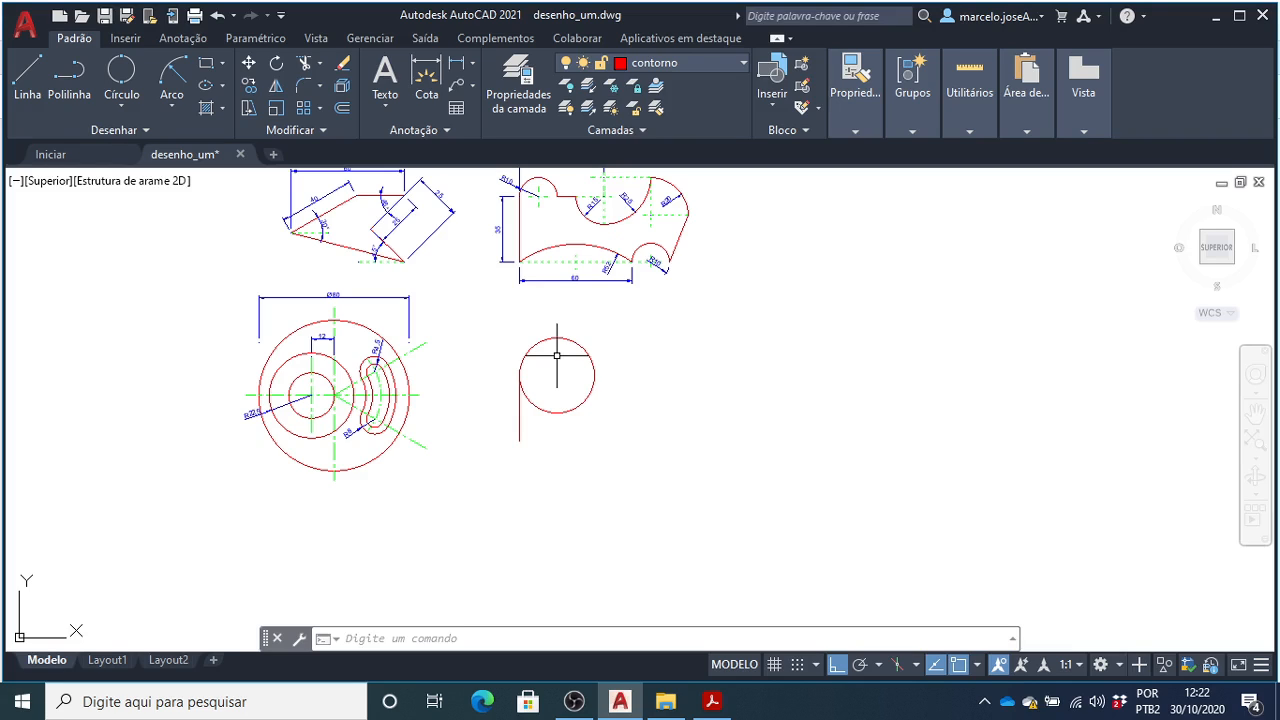
- Draw a short vertical line and a horizontal line about 17 units long, crossing at the centre of the diameter 40 circle
{"action": "scroll", "coordinate": [545, 342], "scroll_direction": "up", "scroll_amount": 4}
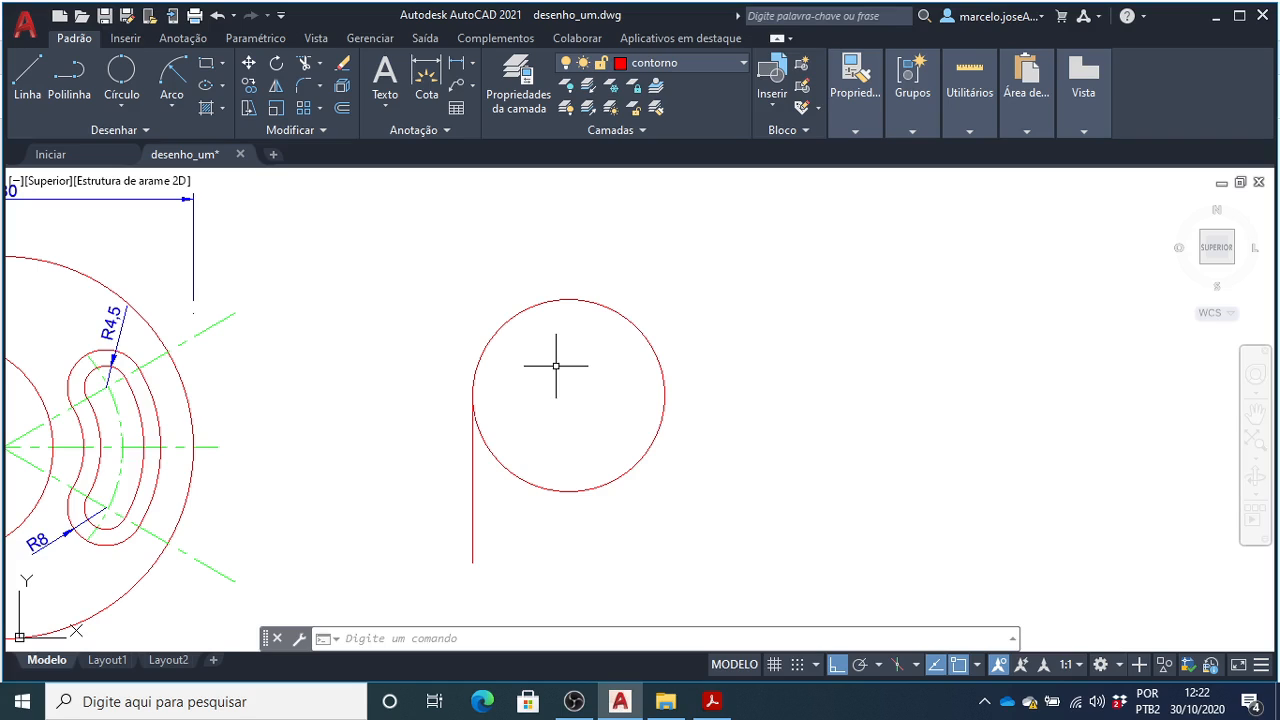
{"action": "type", "text": "L"}
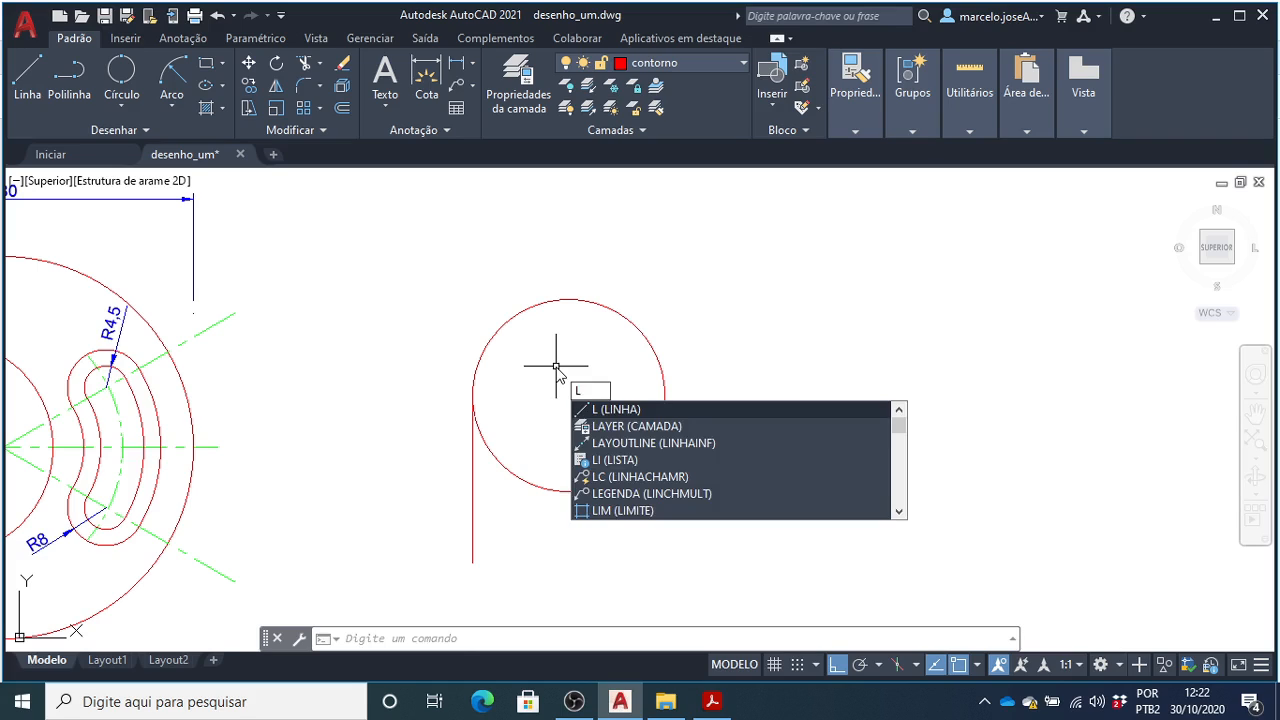
{"action": "key", "text": "Return"}
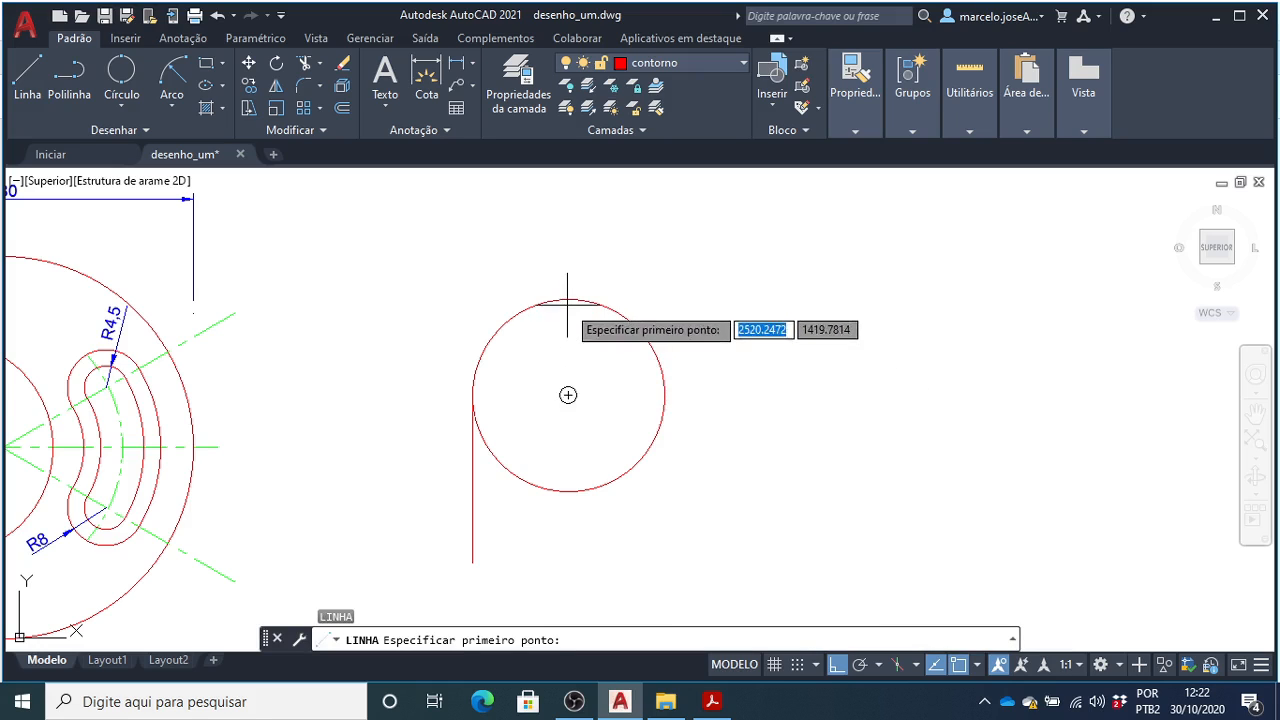
{"action": "left_click", "coordinate": [568, 361]}
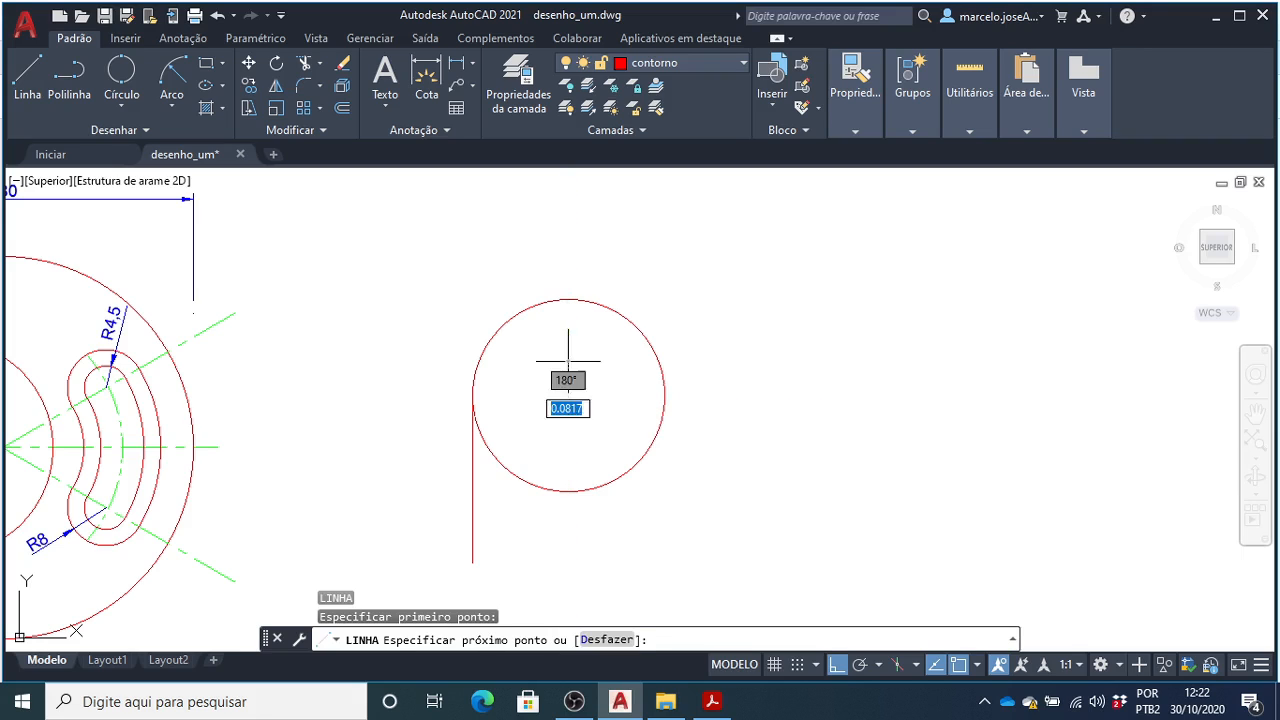
{"action": "left_click", "coordinate": [568, 423]}
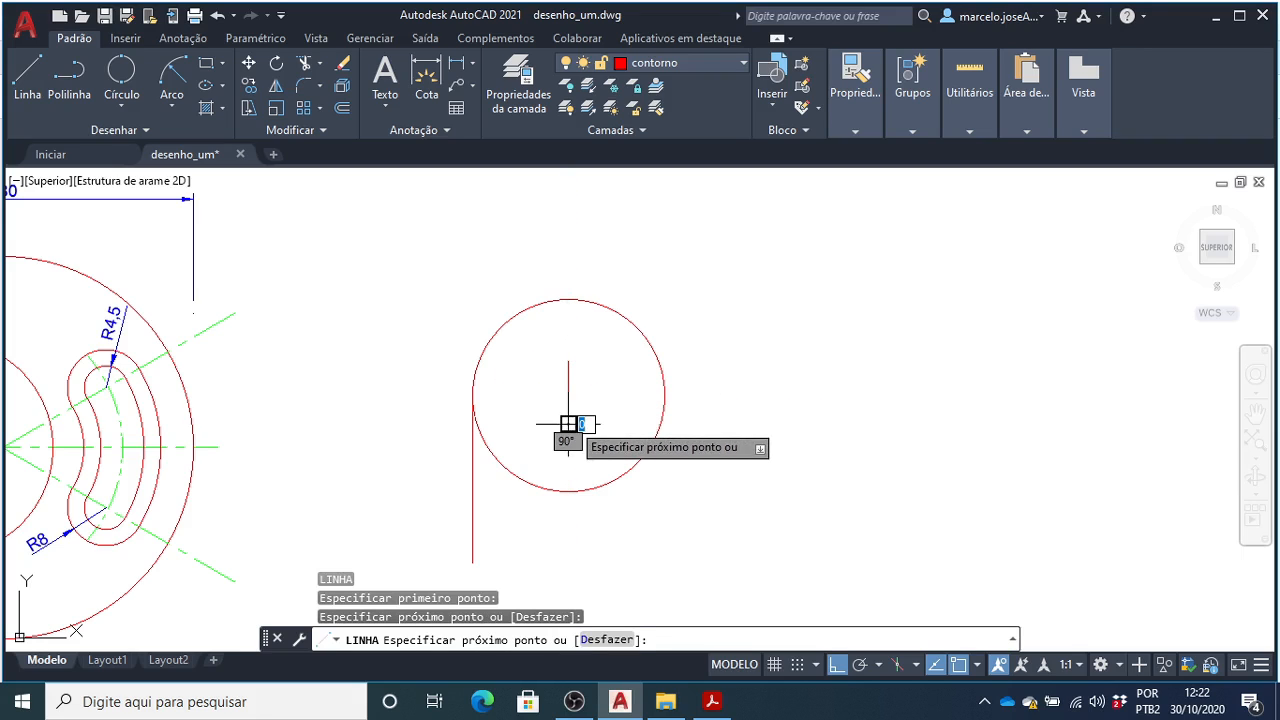
{"action": "key", "text": "Return"}
{"action": "key", "text": "Return"}
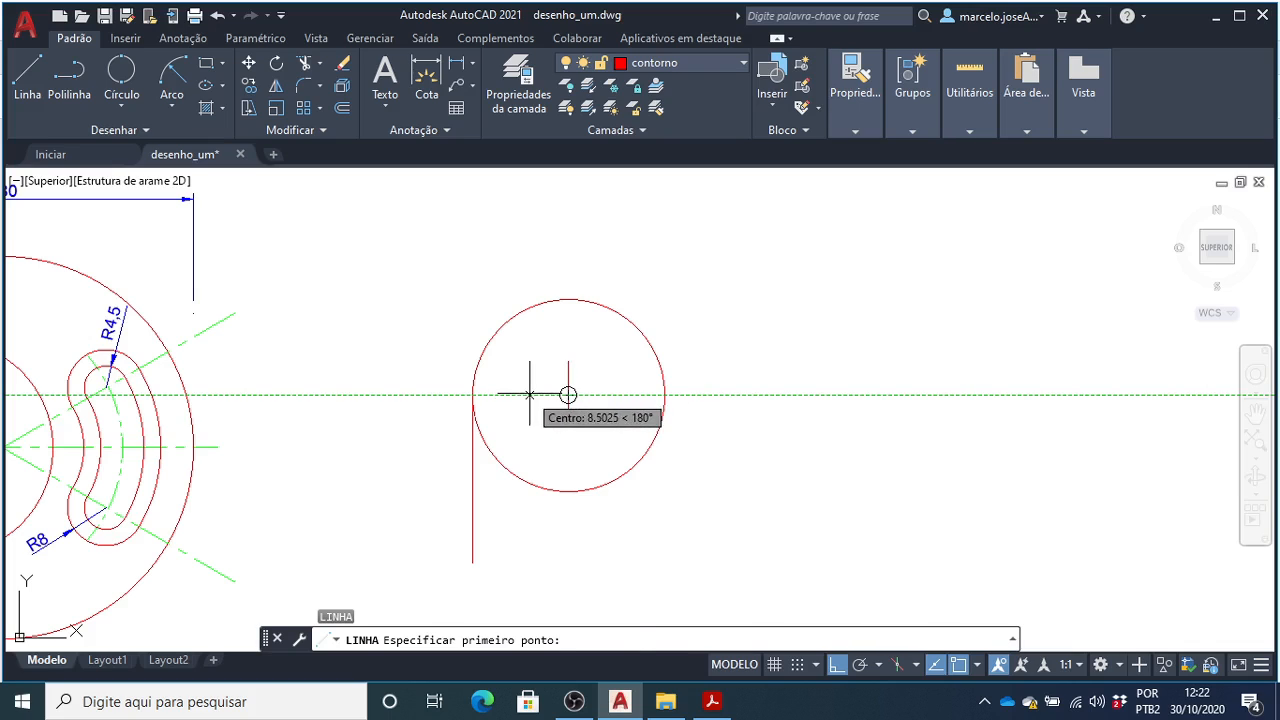
{"action": "left_click", "coordinate": [530, 394]}
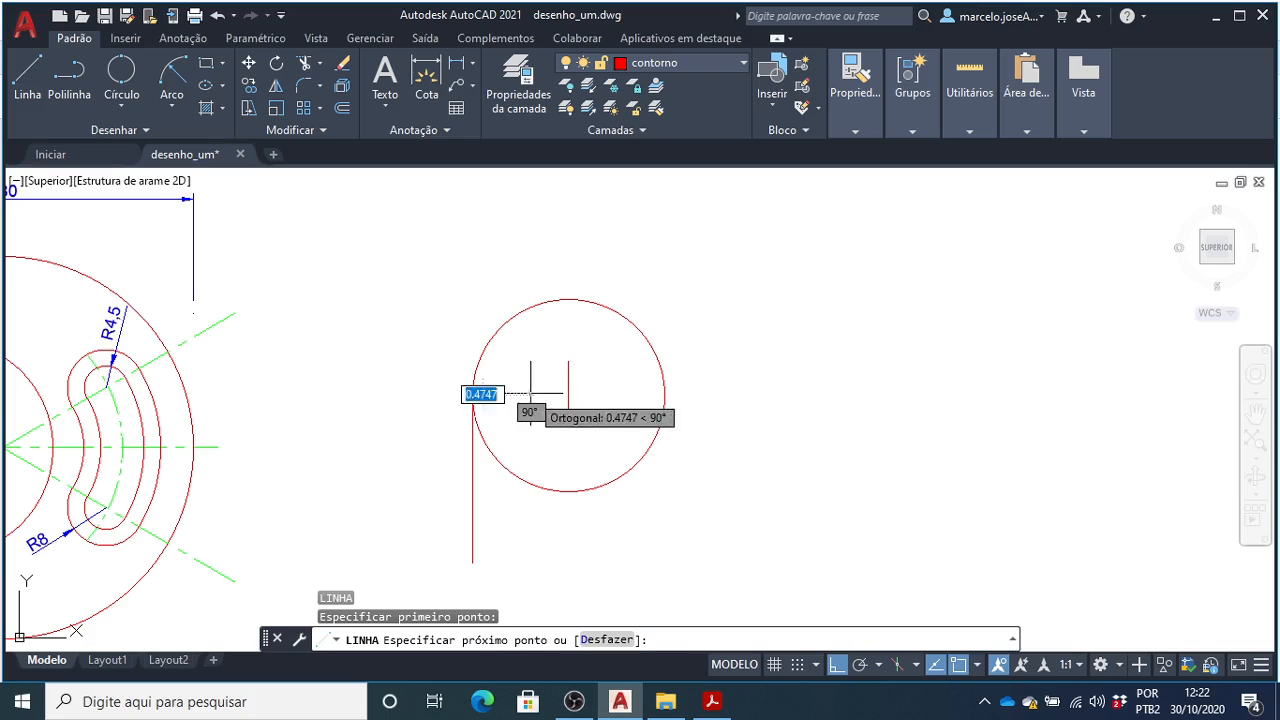
{"action": "left_click", "coordinate": [609, 397]}
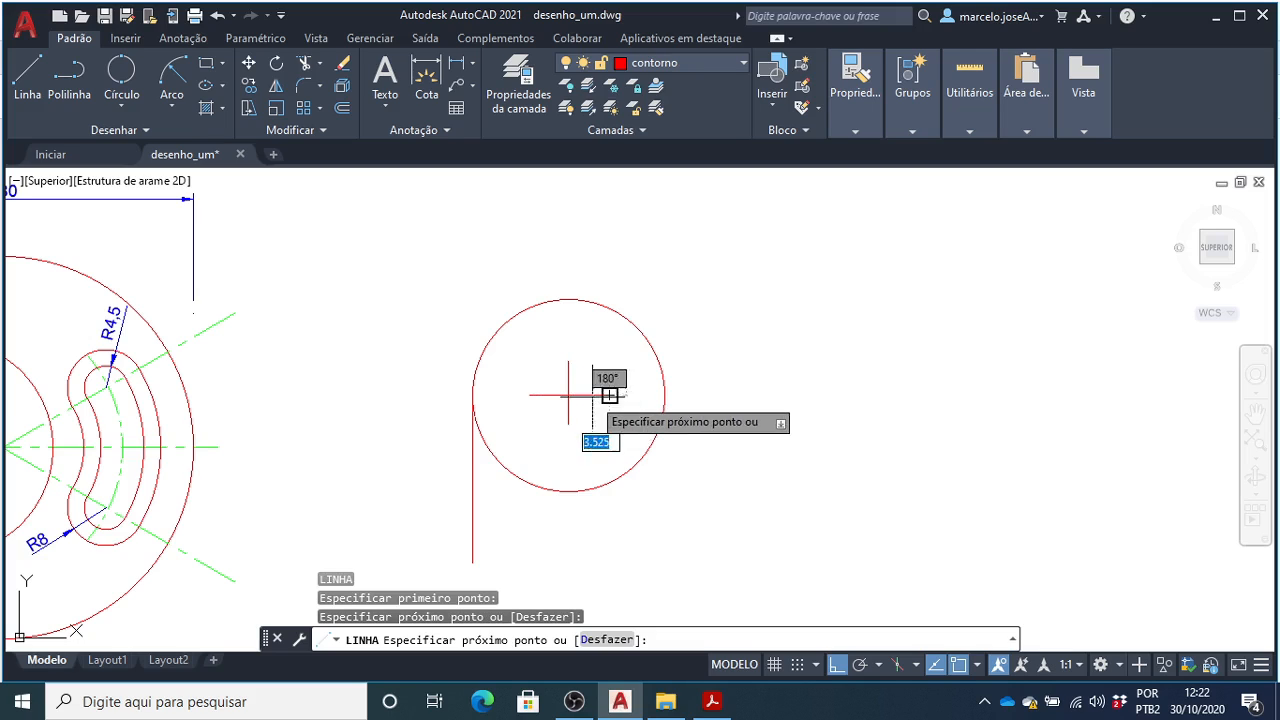
{"action": "key", "text": "Escape"}
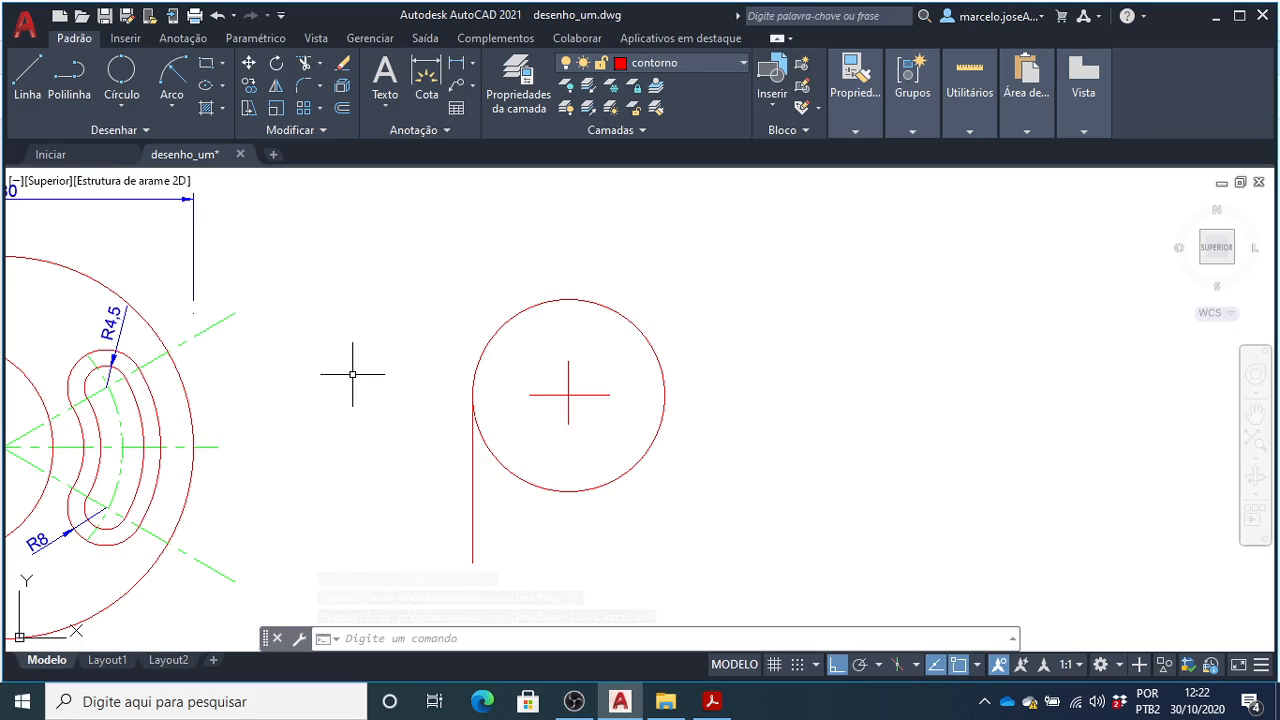
- Match the properties of the circular part's inclined green centre line onto the two crossing lines inside the new circle
{"action": "type", "text": "p"}
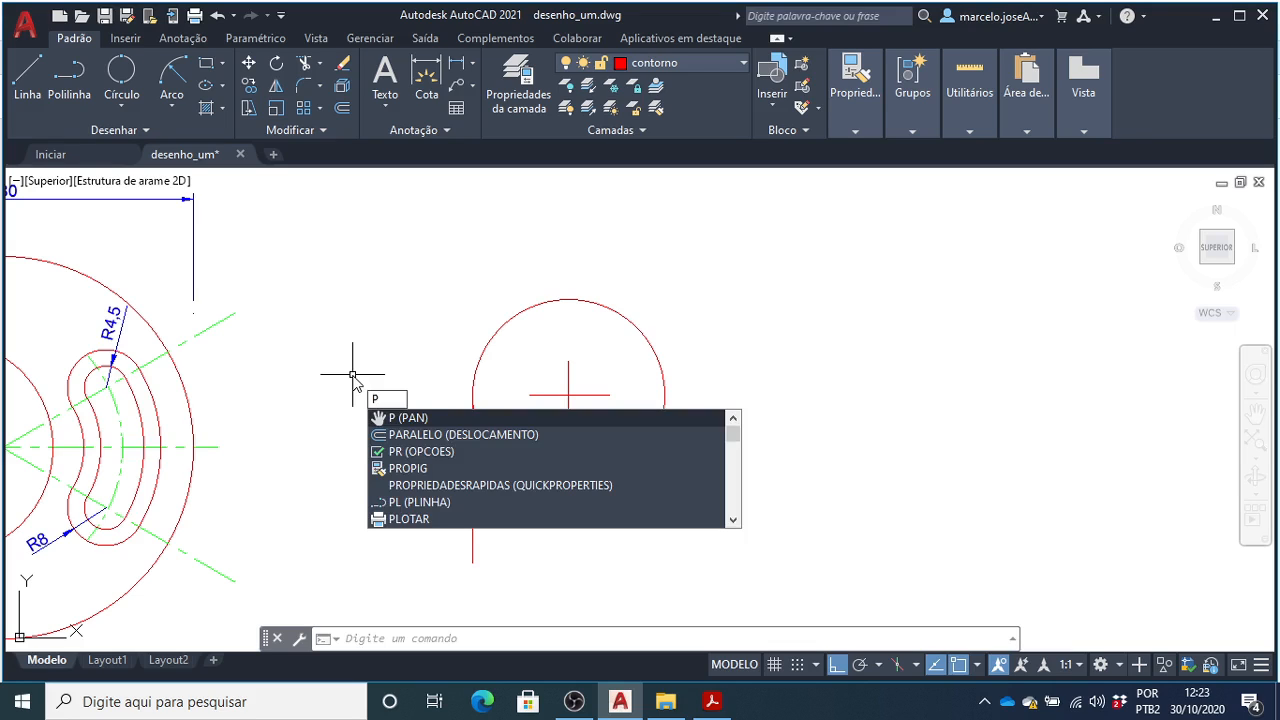
{"action": "type", "text": "i"}
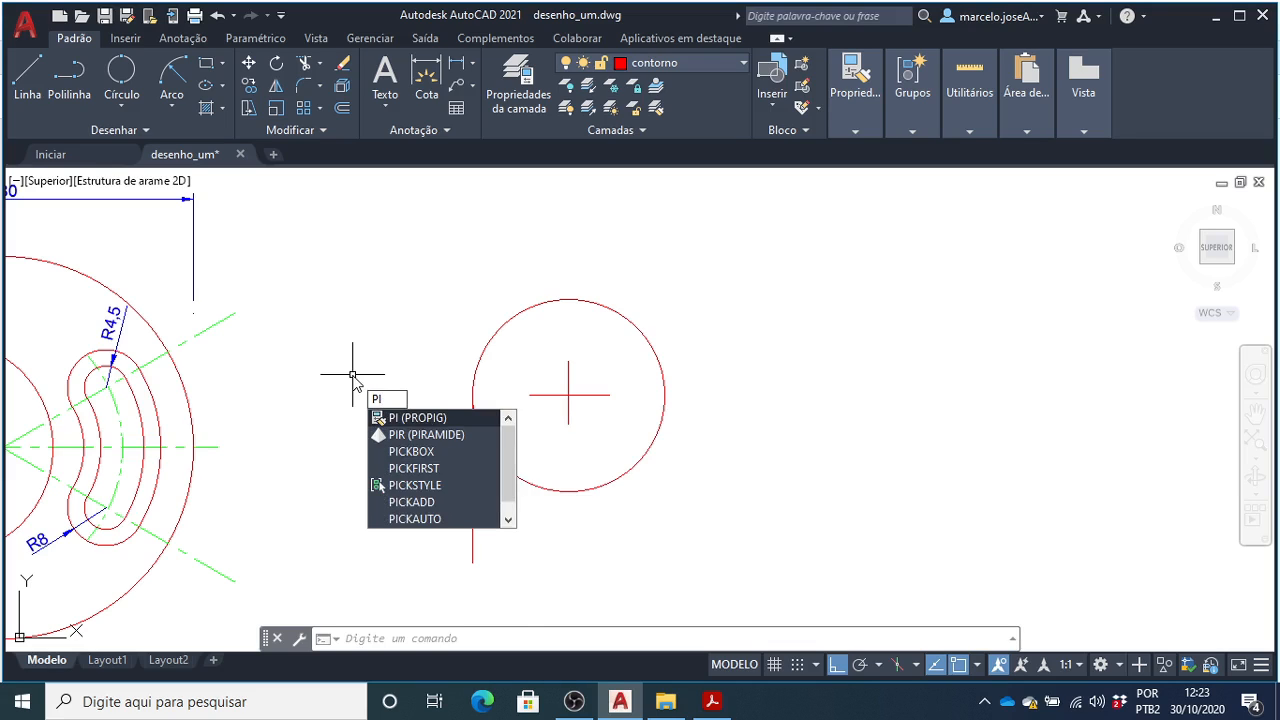
{"action": "key", "text": "Return"}
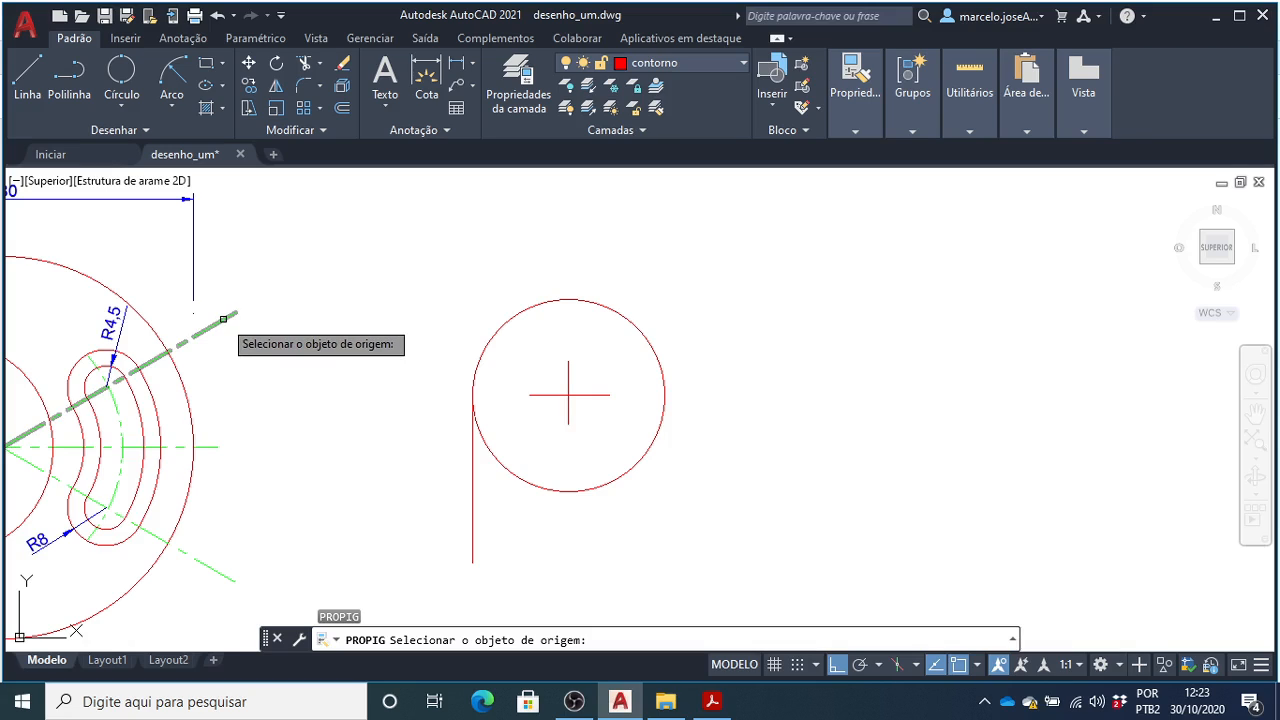
{"action": "left_click", "coordinate": [223, 318]}
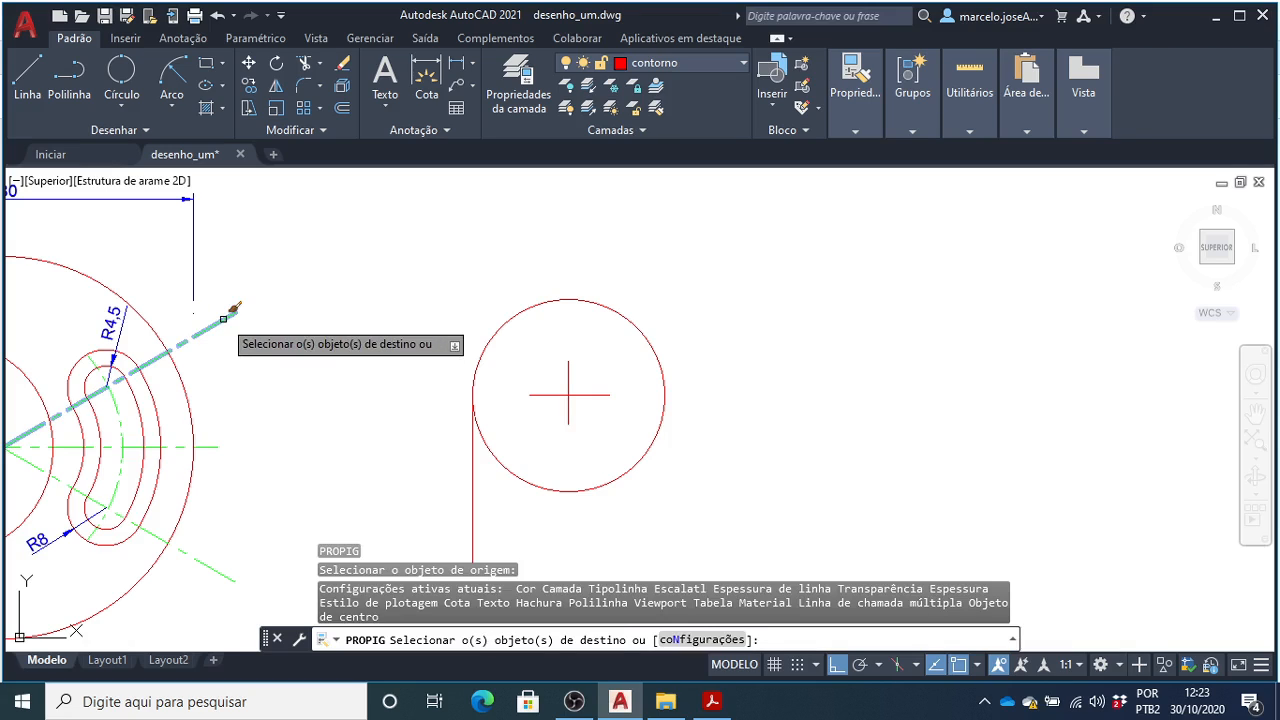
{"action": "left_click", "coordinate": [597, 423]}
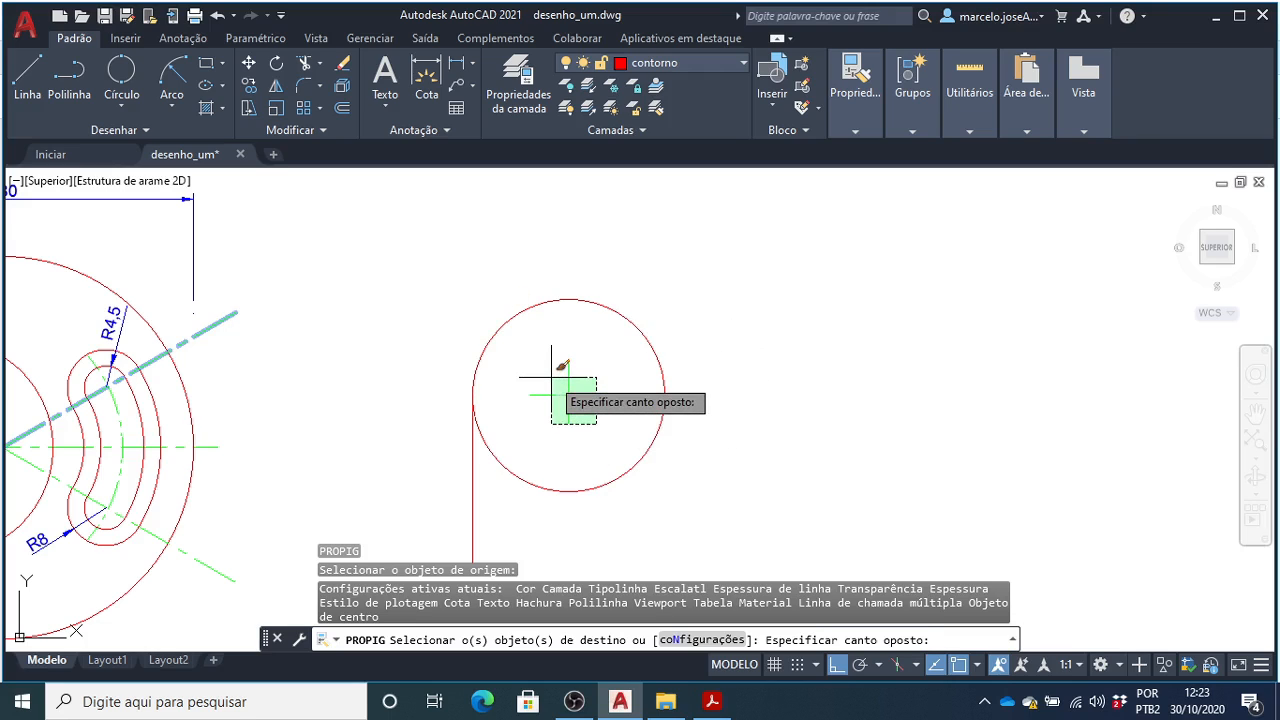
{"action": "left_click", "coordinate": [552, 378]}
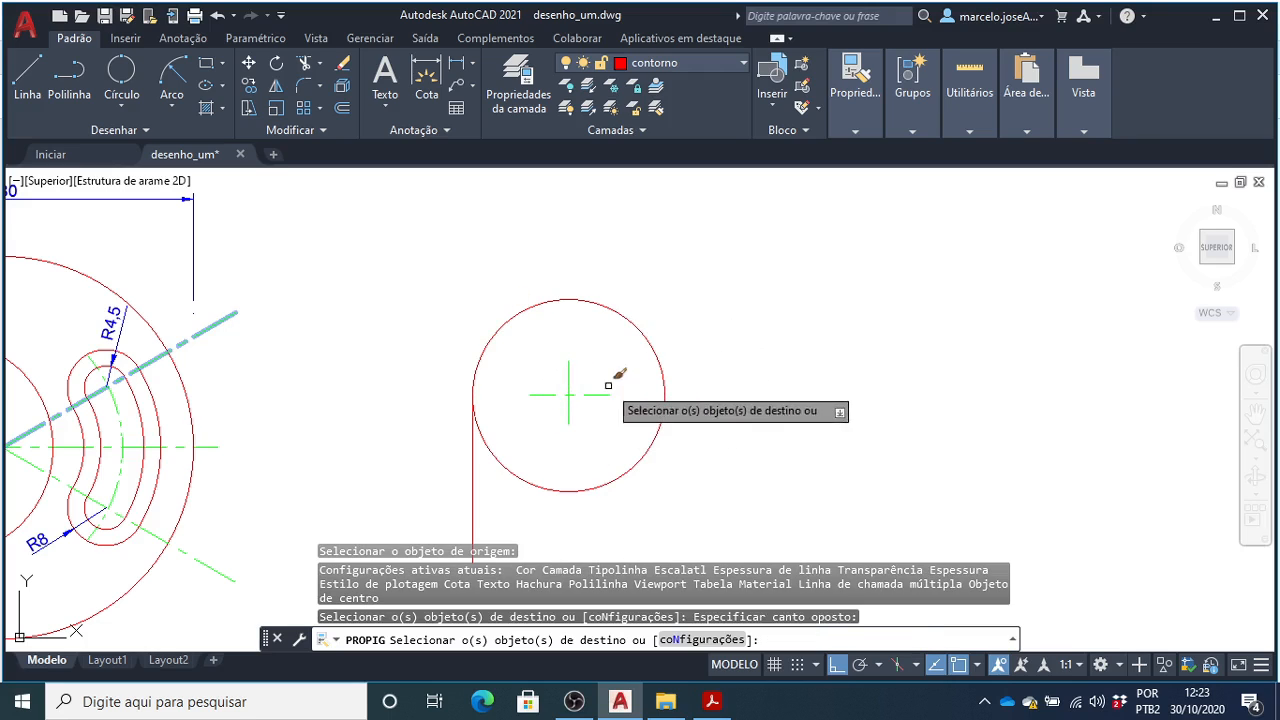
{"action": "key", "text": "Escape"}
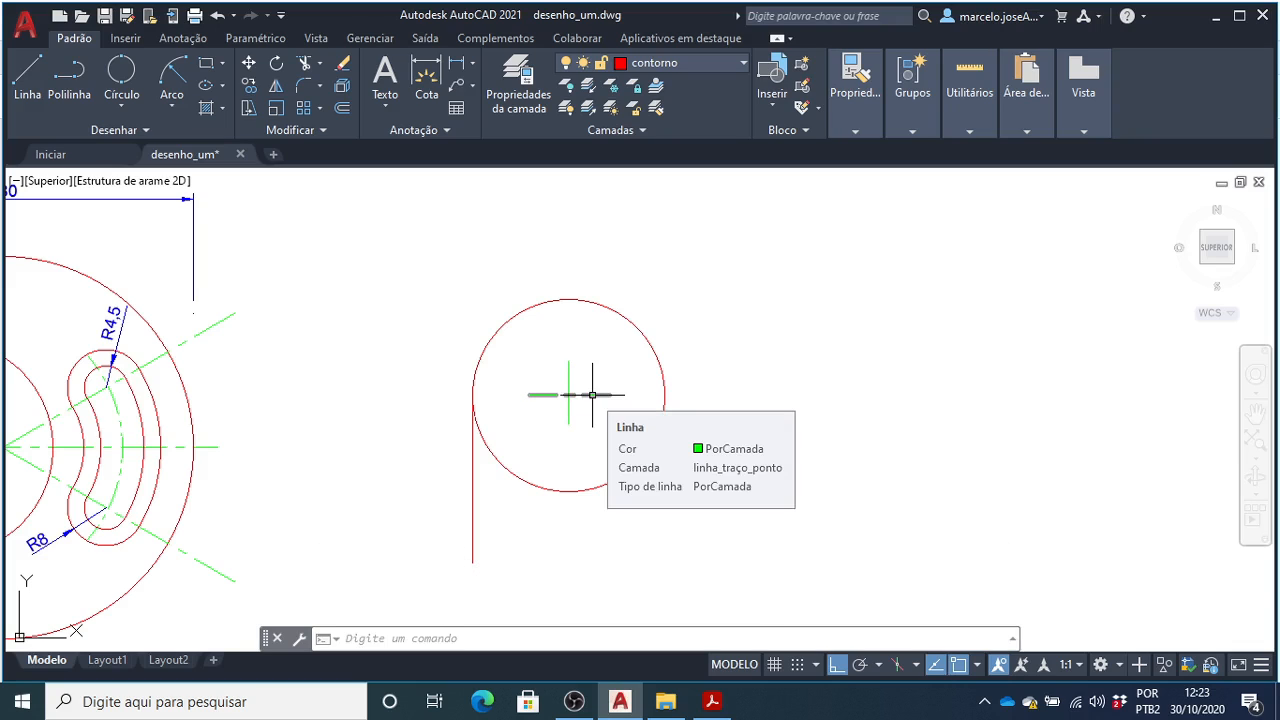
- Set the linetype scale of the horizontal centre line inside the new circle to 0.1
{"action": "left_click", "coordinate": [592, 395]}
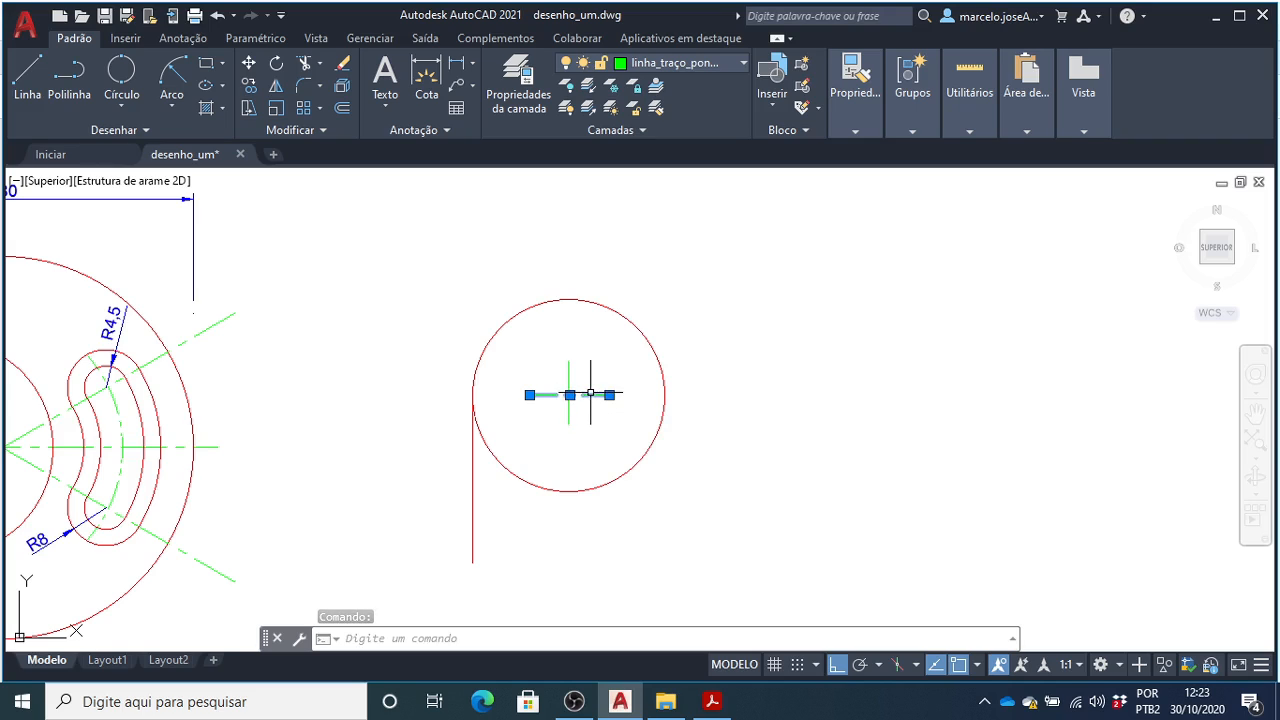
{"action": "key", "text": "Escape"}
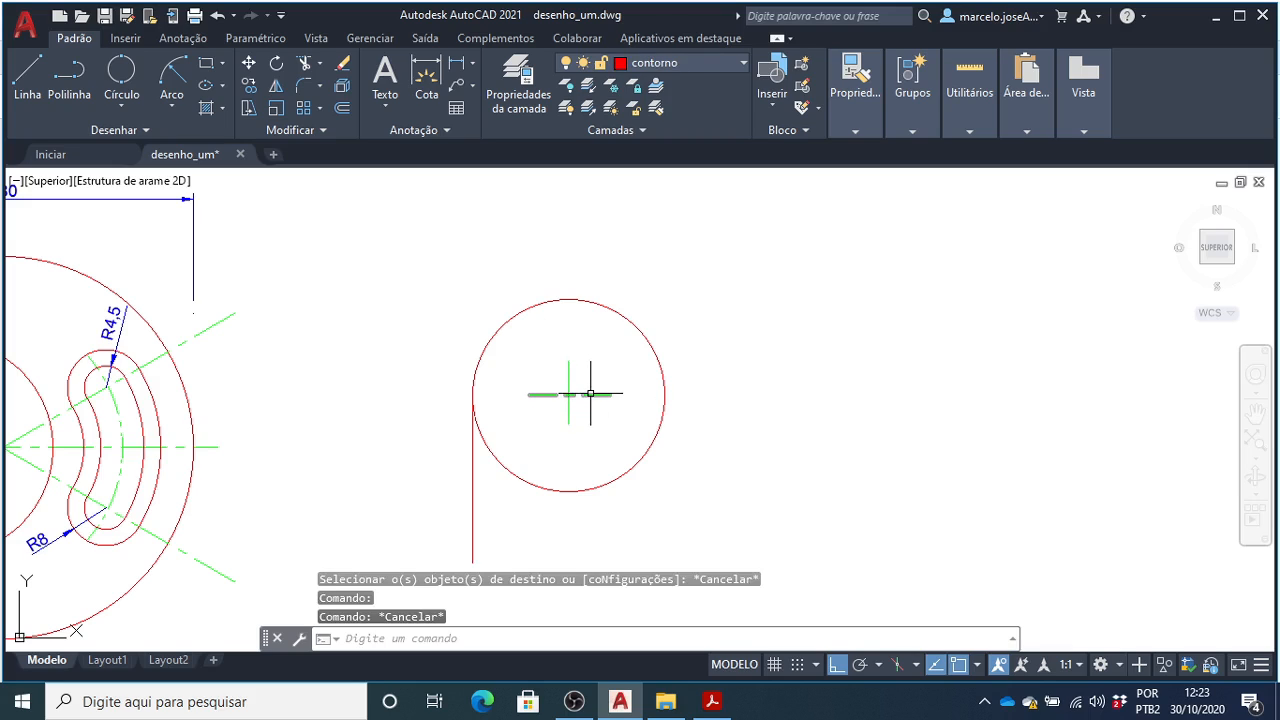
{"action": "left_click", "coordinate": [590, 395]}
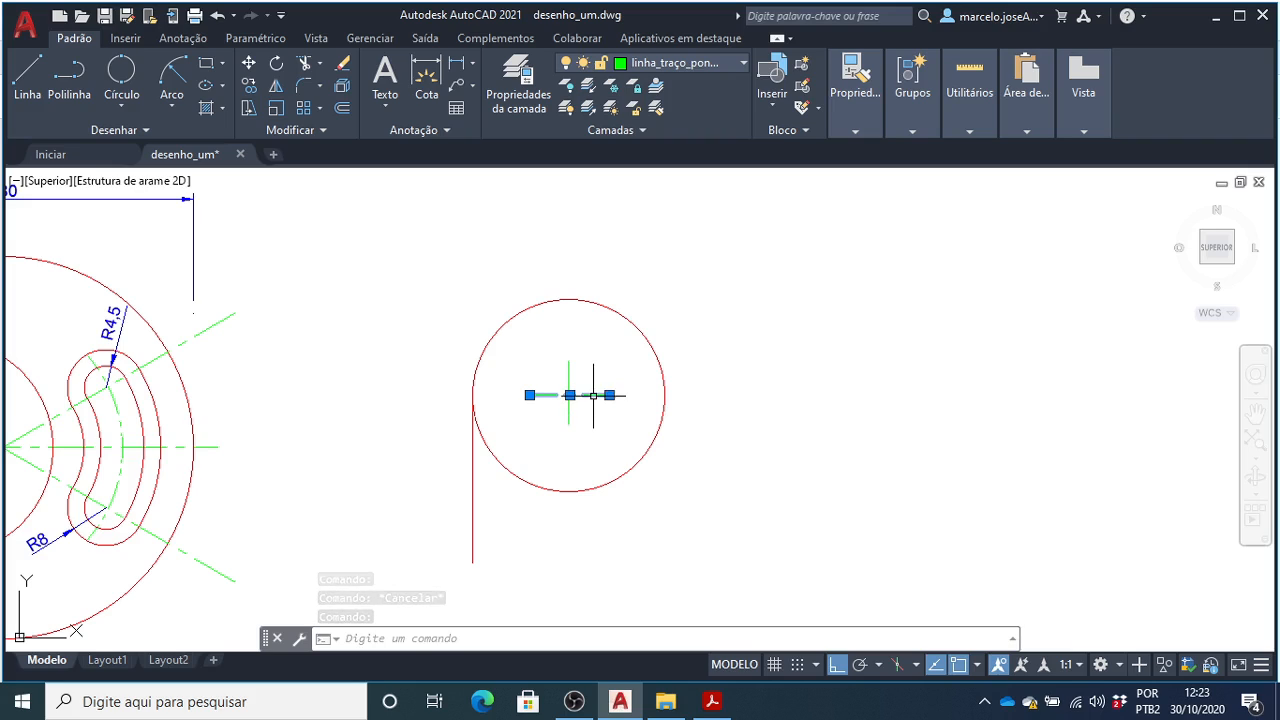
{"action": "right_click", "coordinate": [594, 396]}
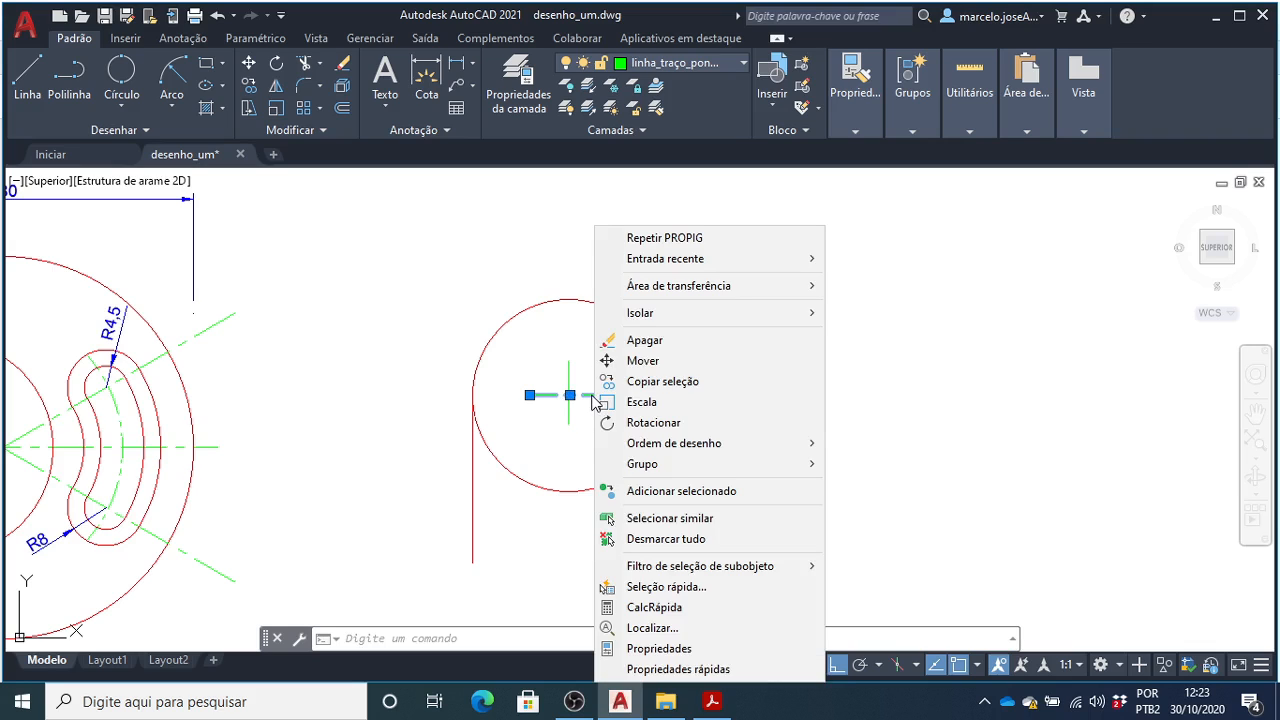
{"action": "left_click", "coordinate": [707, 657]}
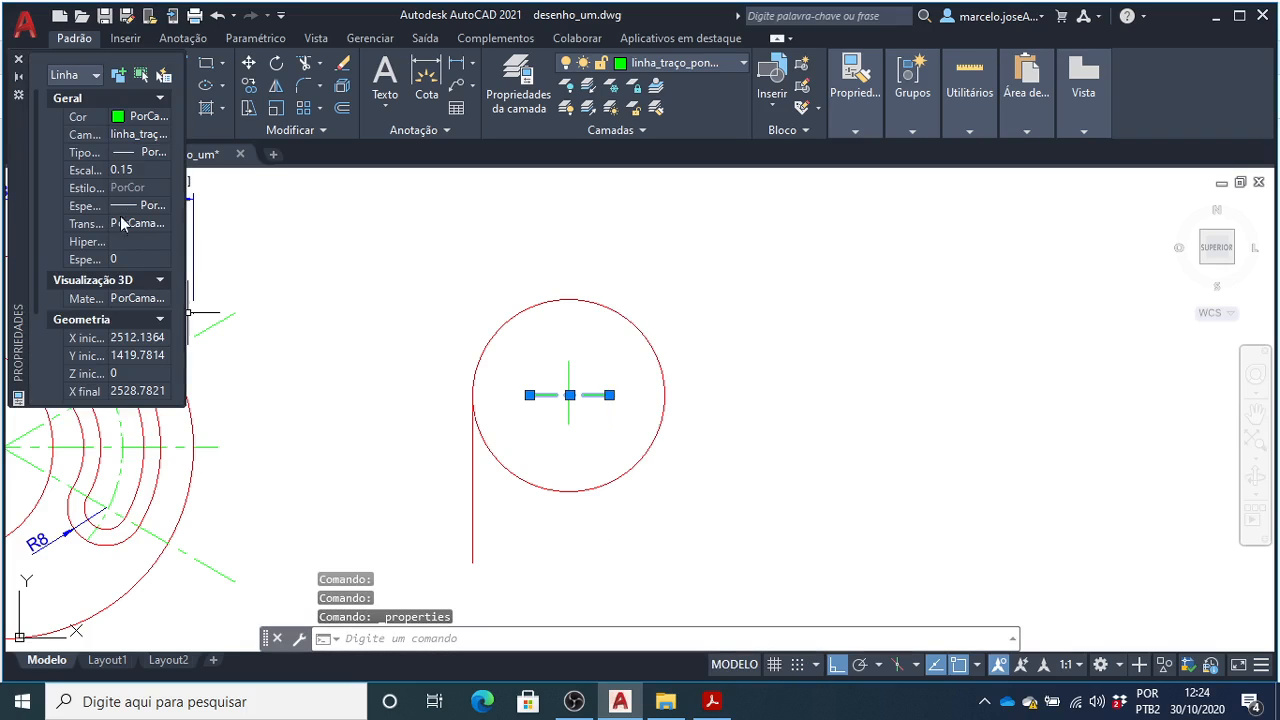
{"action": "left_click", "coordinate": [140, 171]}
{"action": "key", "text": "BackSpace"}
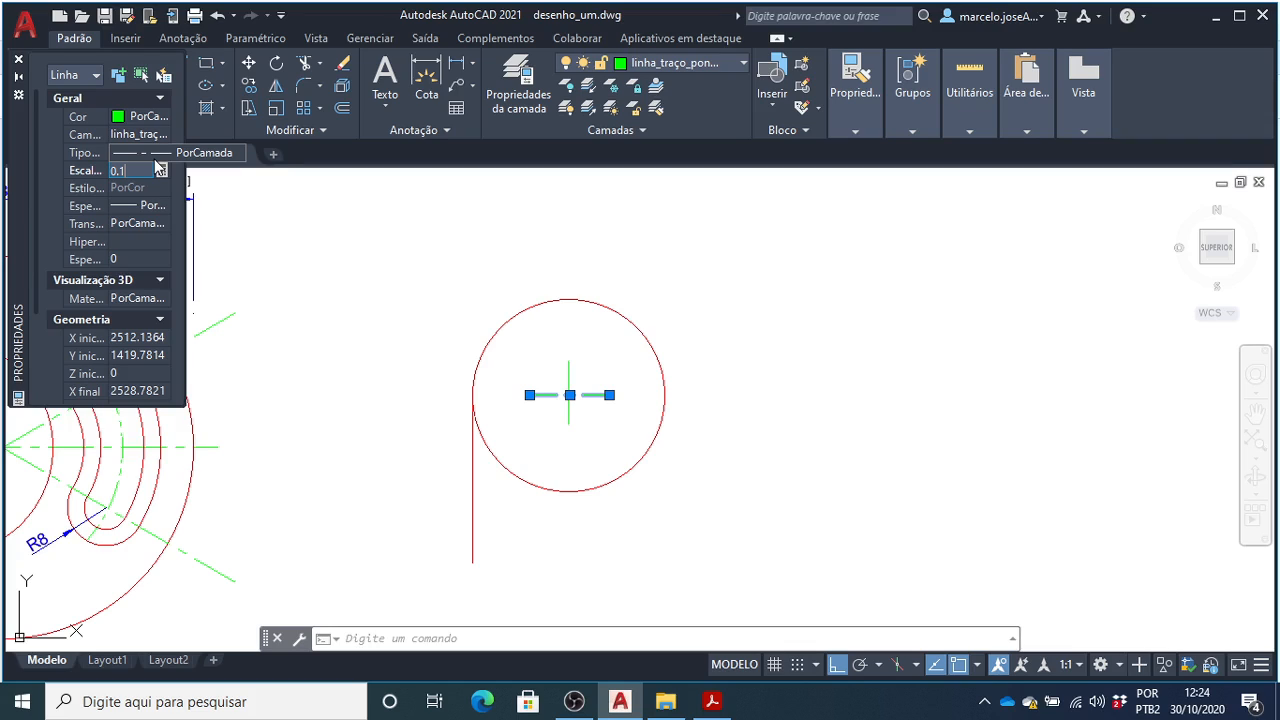
{"action": "key", "text": "Return"}
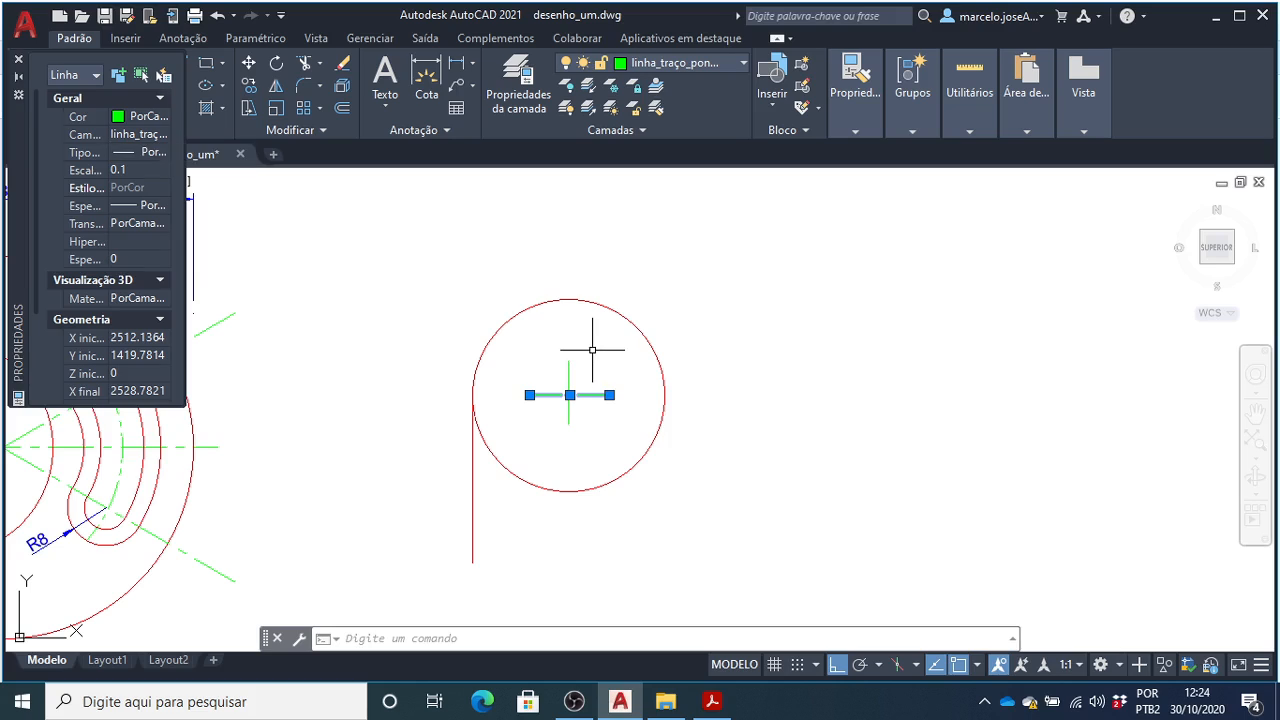
- Match the horizontal centre line's properties onto the vertical centre line of the new circle, and close the object properties
{"action": "key", "text": "Escape"}
{"action": "type", "text": "p"}
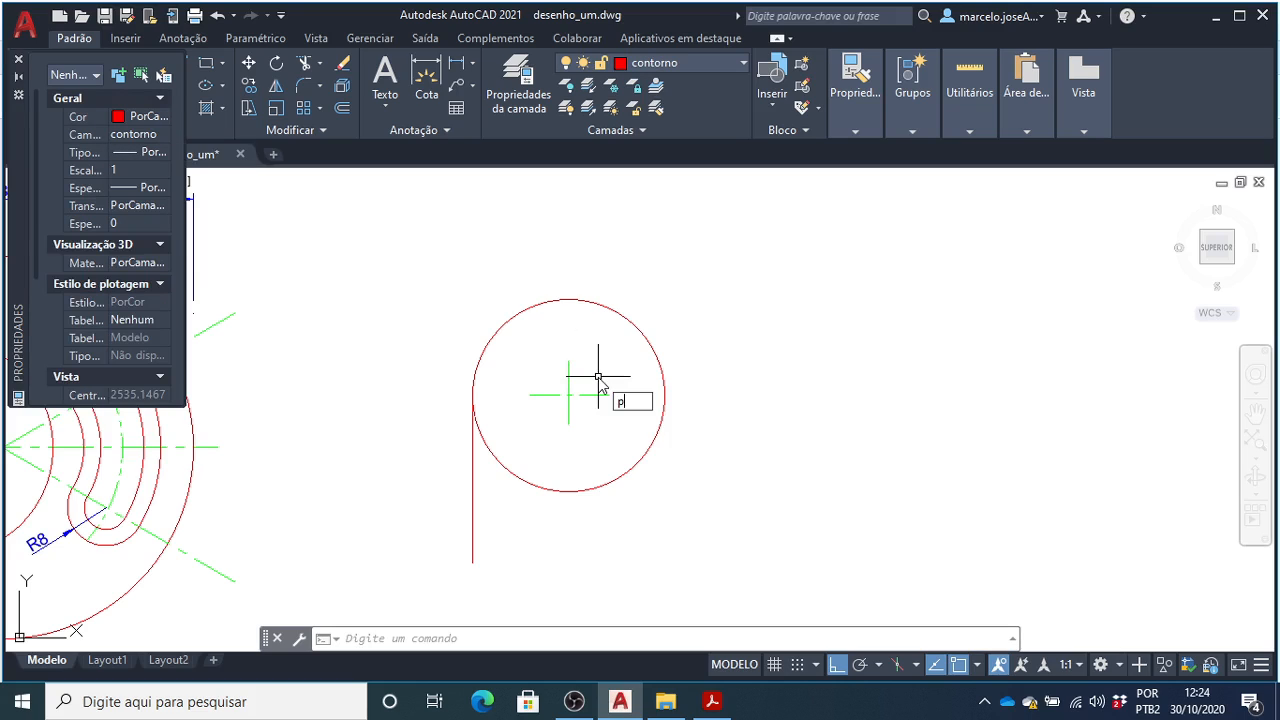
{"action": "type", "text": "i"}
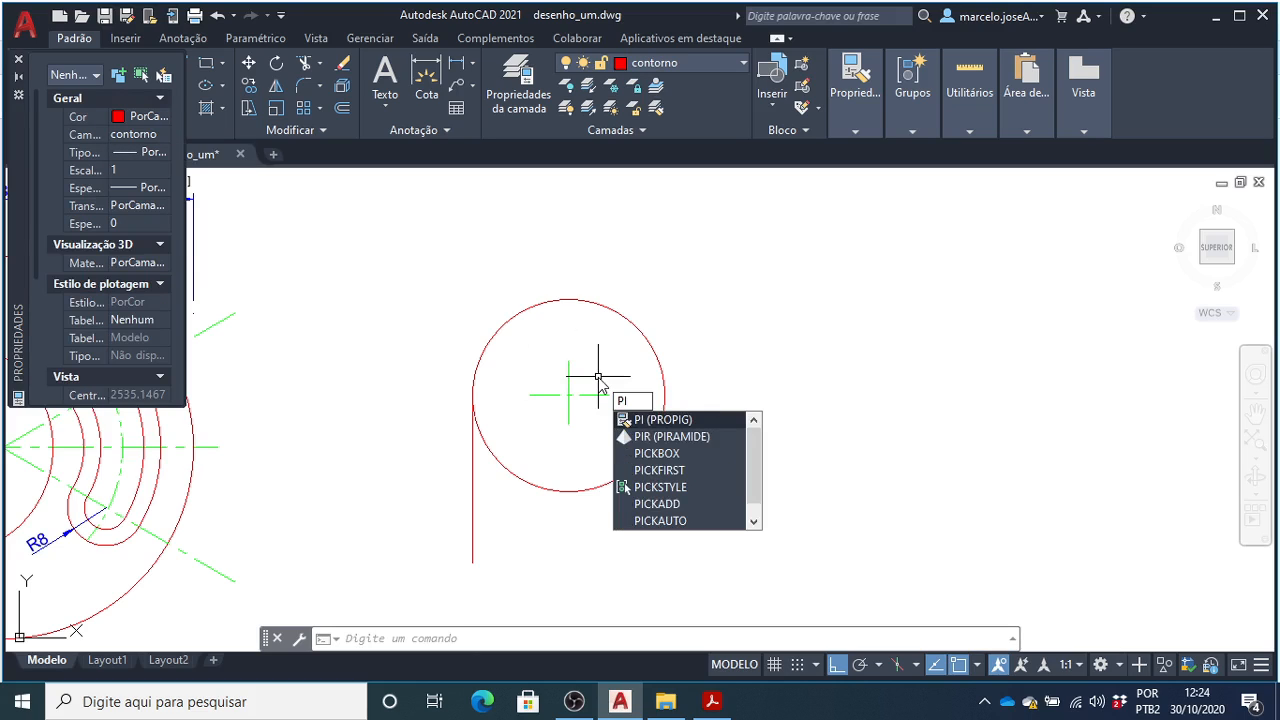
{"action": "key", "text": "Return"}
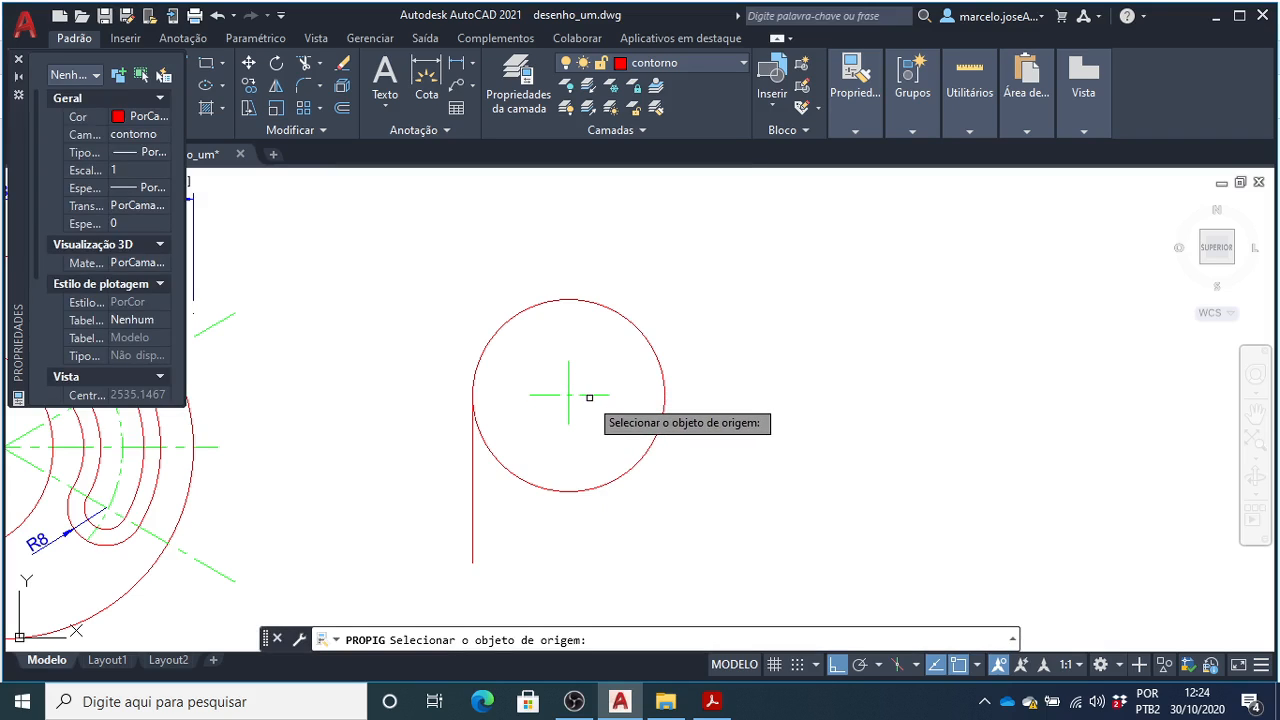
{"action": "left_click", "coordinate": [590, 395]}
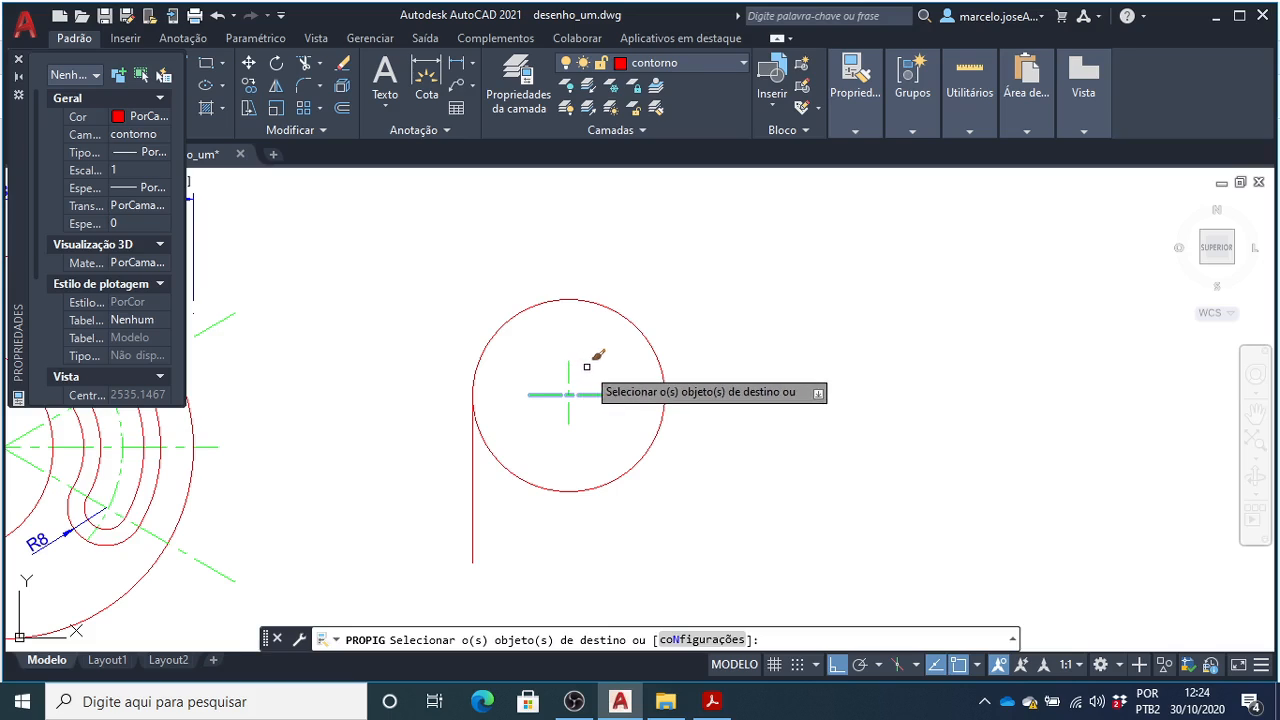
{"action": "key", "text": "Escape"}
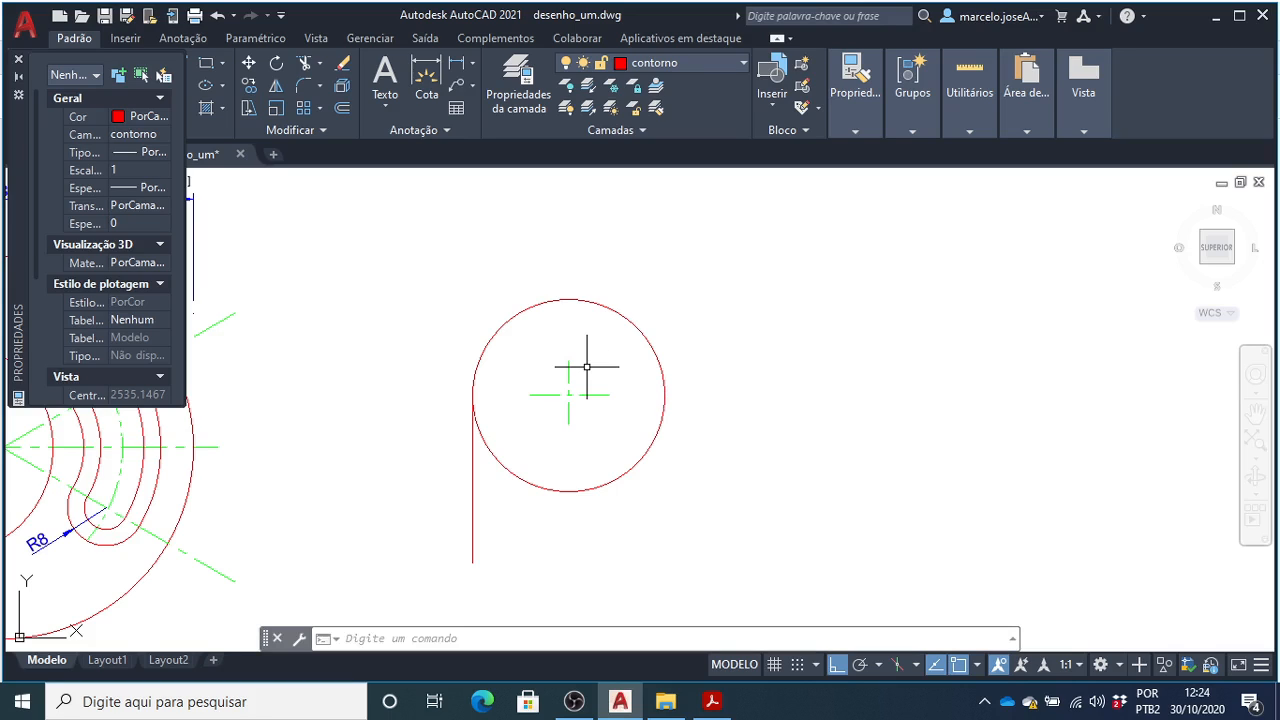
{"action": "left_click", "coordinate": [18, 59]}
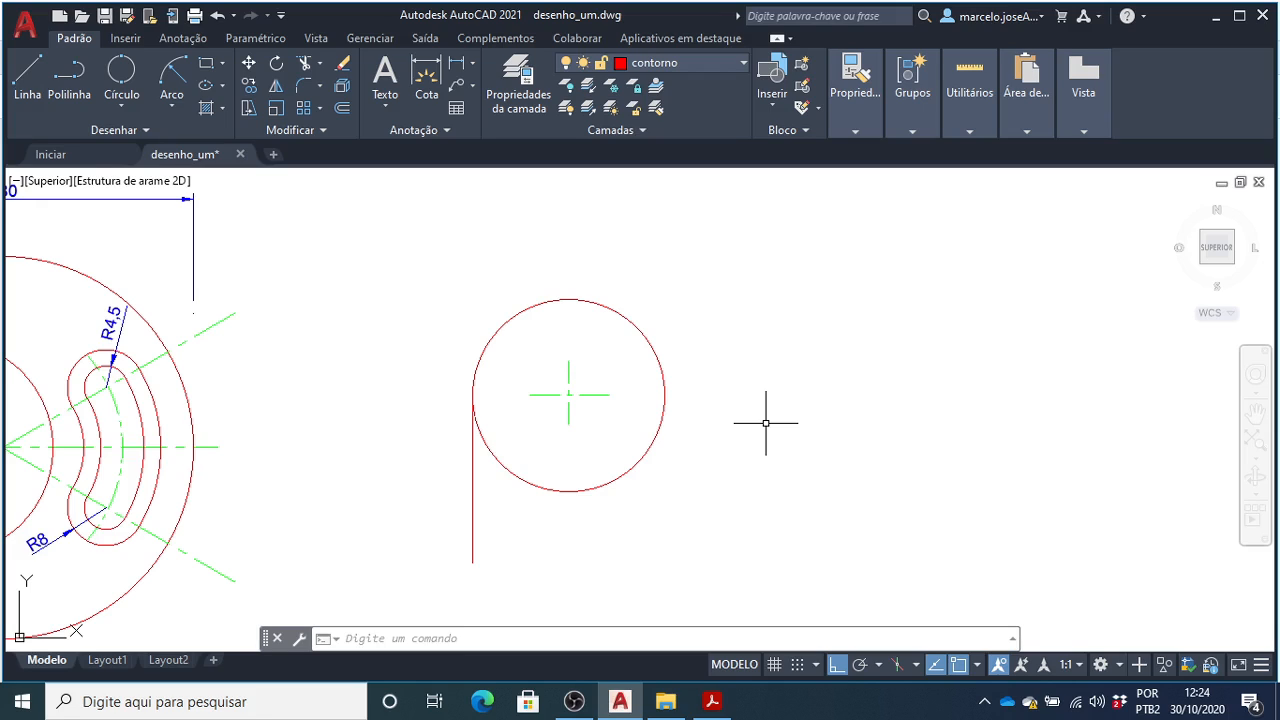
- Draw a line 20 units long at 45° from the circle's centre, with ortho mode turned off
{"action": "type", "text": "L"}
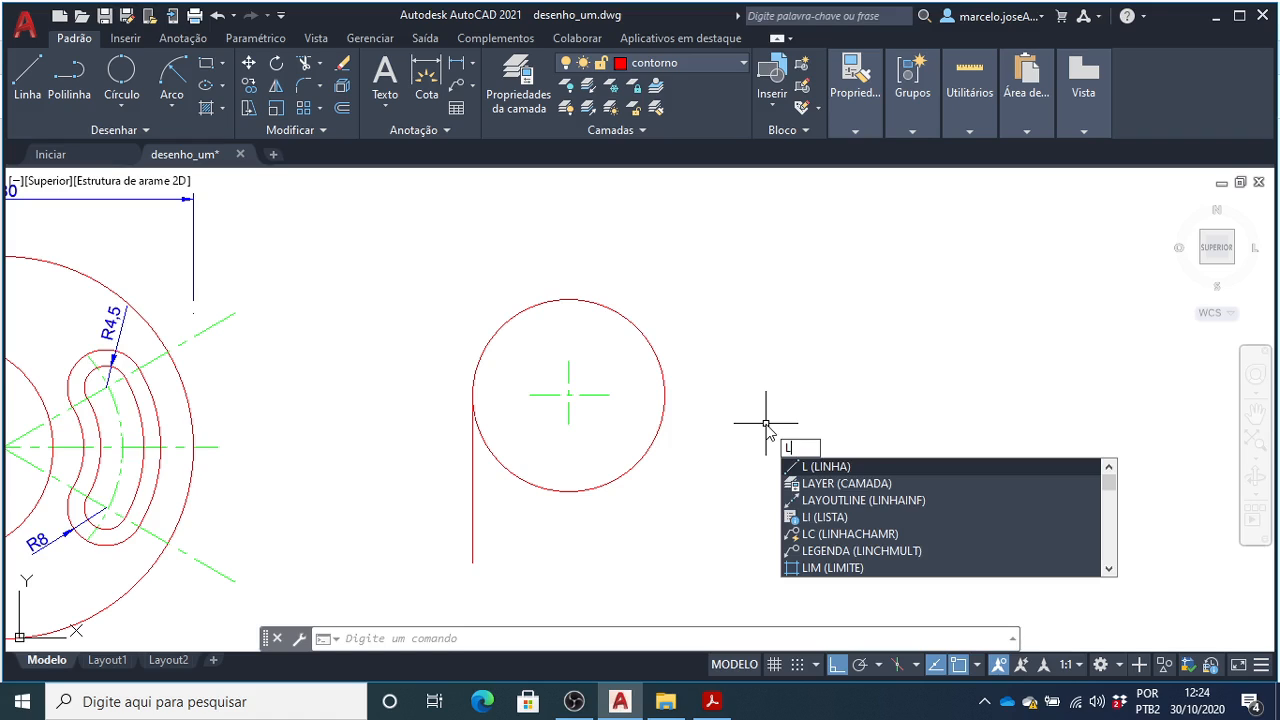
{"action": "key", "text": "Return"}
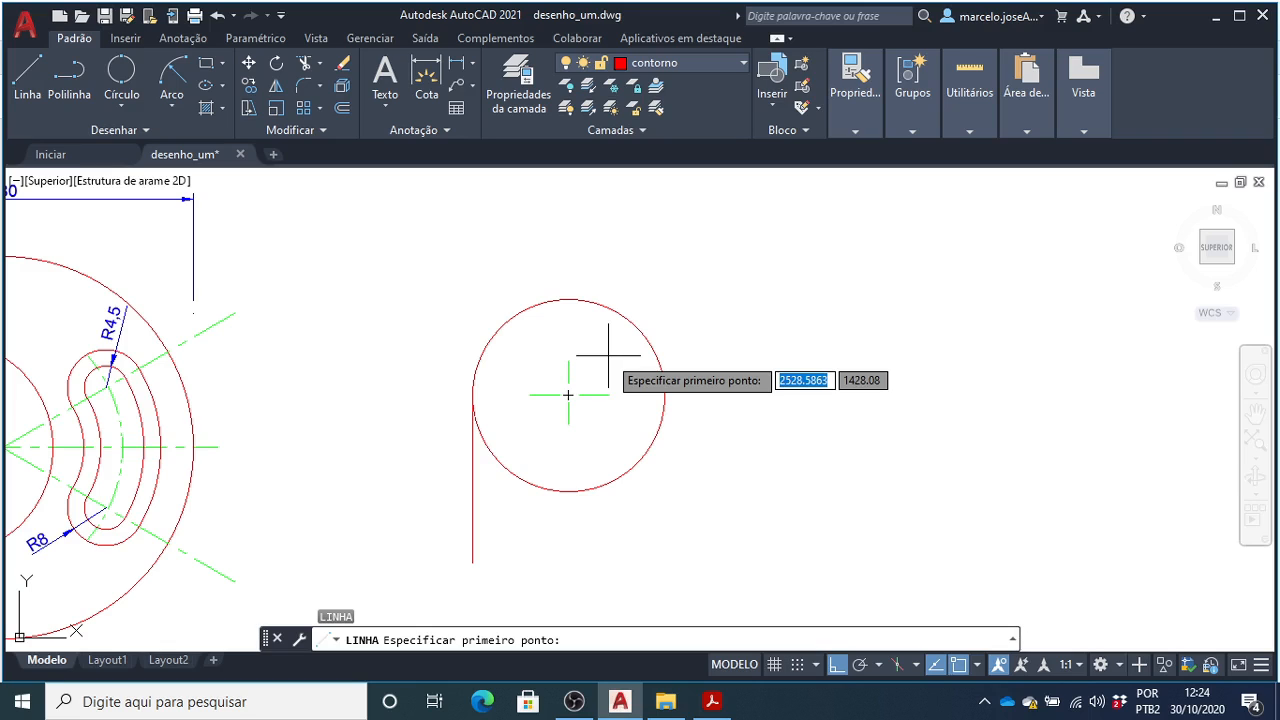
{"action": "left_click", "coordinate": [568, 395]}
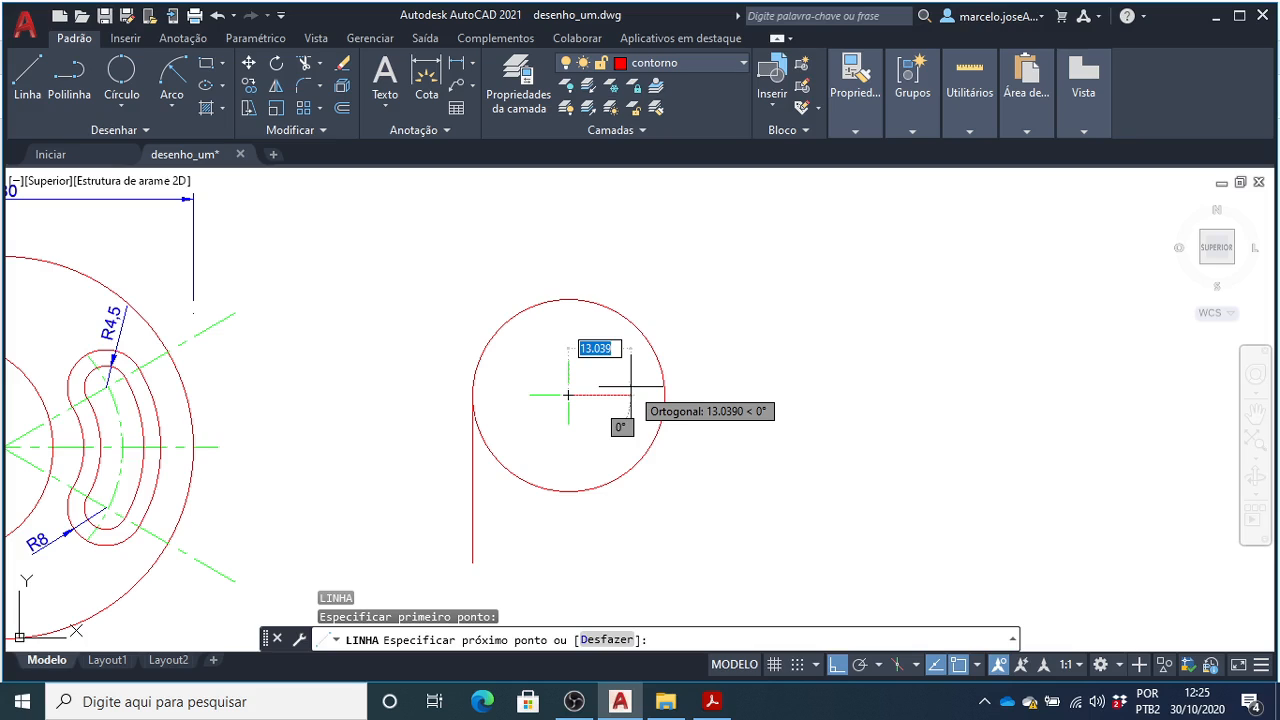
{"action": "key", "text": "F8"}
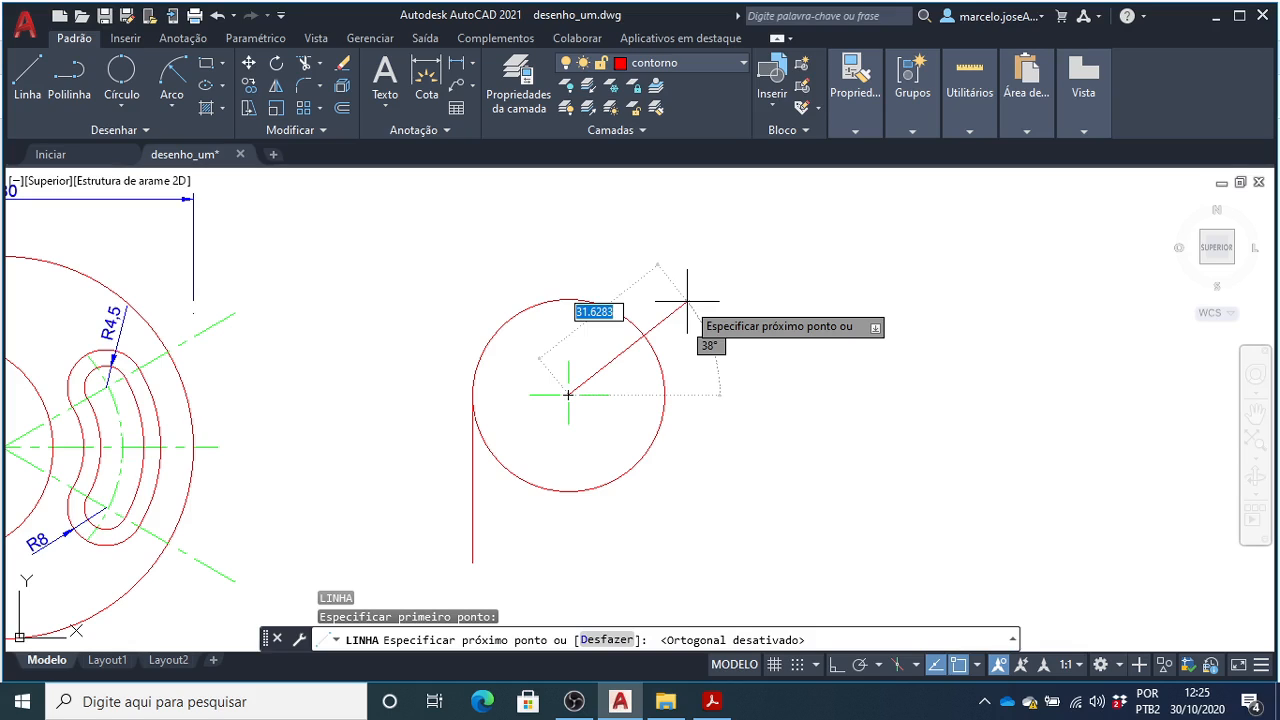
{"action": "type", "text": "20"}
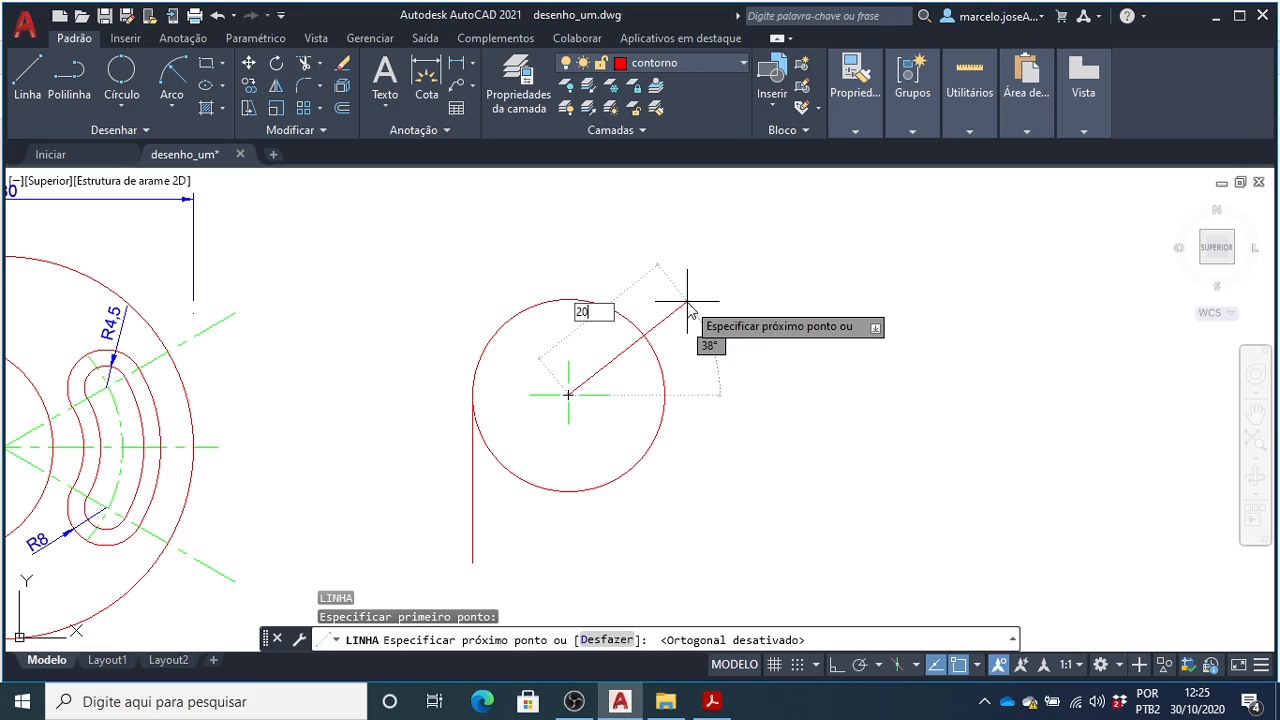
{"action": "key", "text": "Tab"}
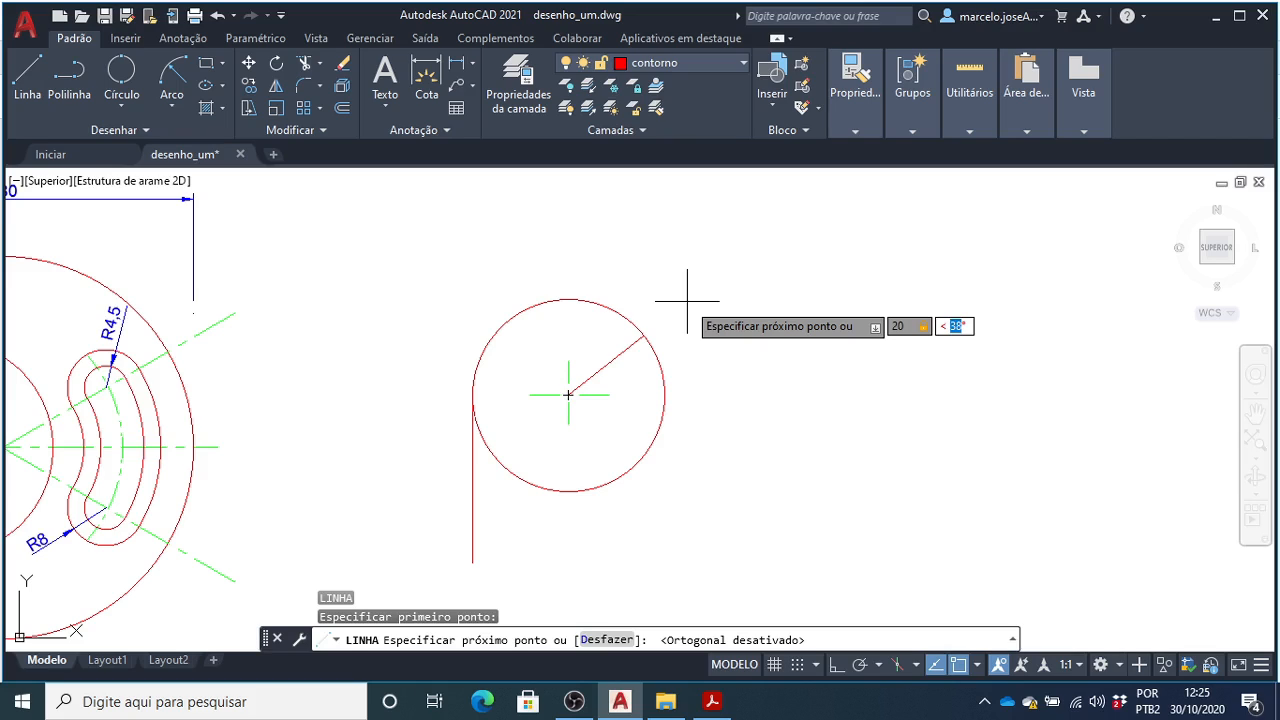
{"action": "type", "text": "45"}
{"action": "key", "text": "Return"}
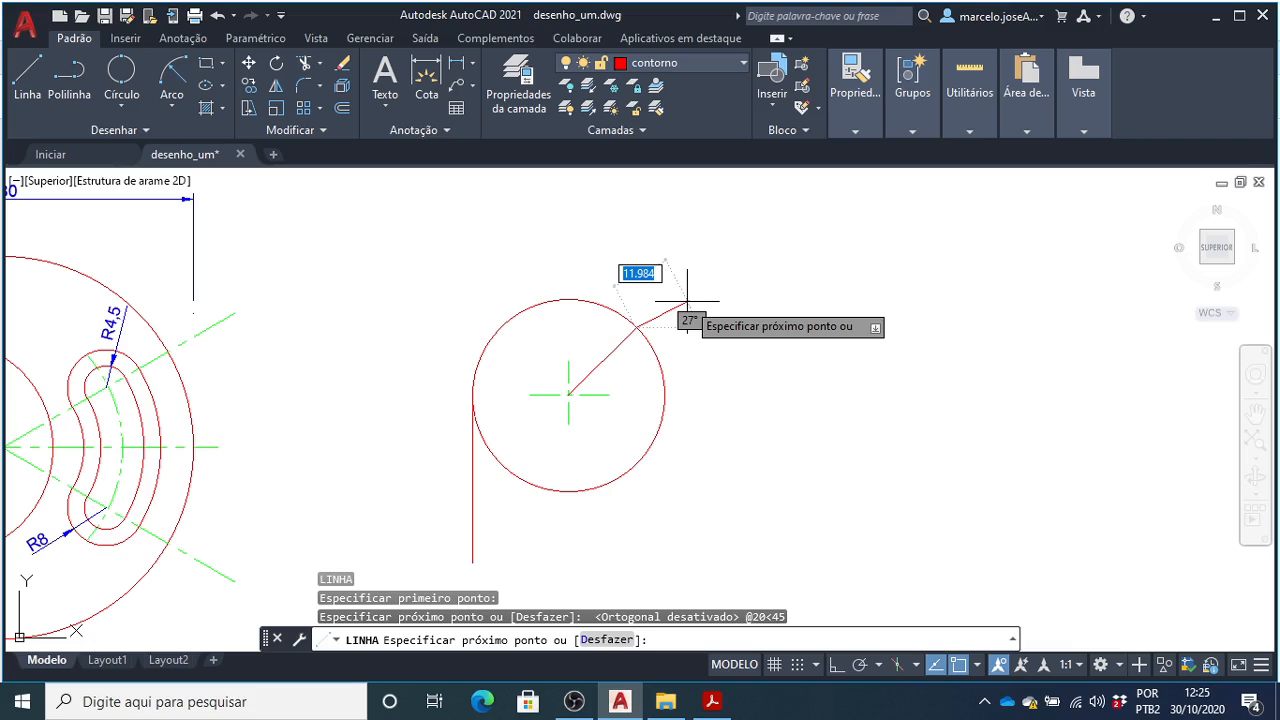
{"action": "key", "text": "Escape"}
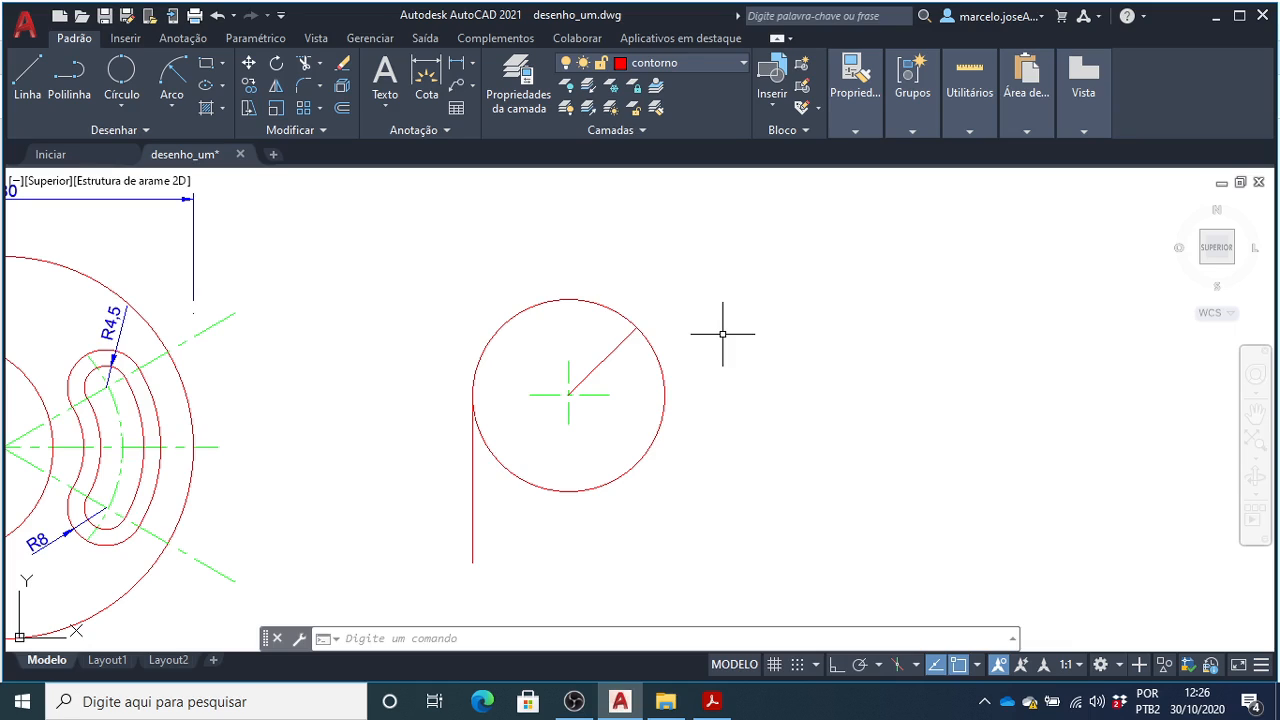
- Trim away the circle's lower right portion between the vertical outline line and the 45° radius line
{"action": "type", "text": "APA"}
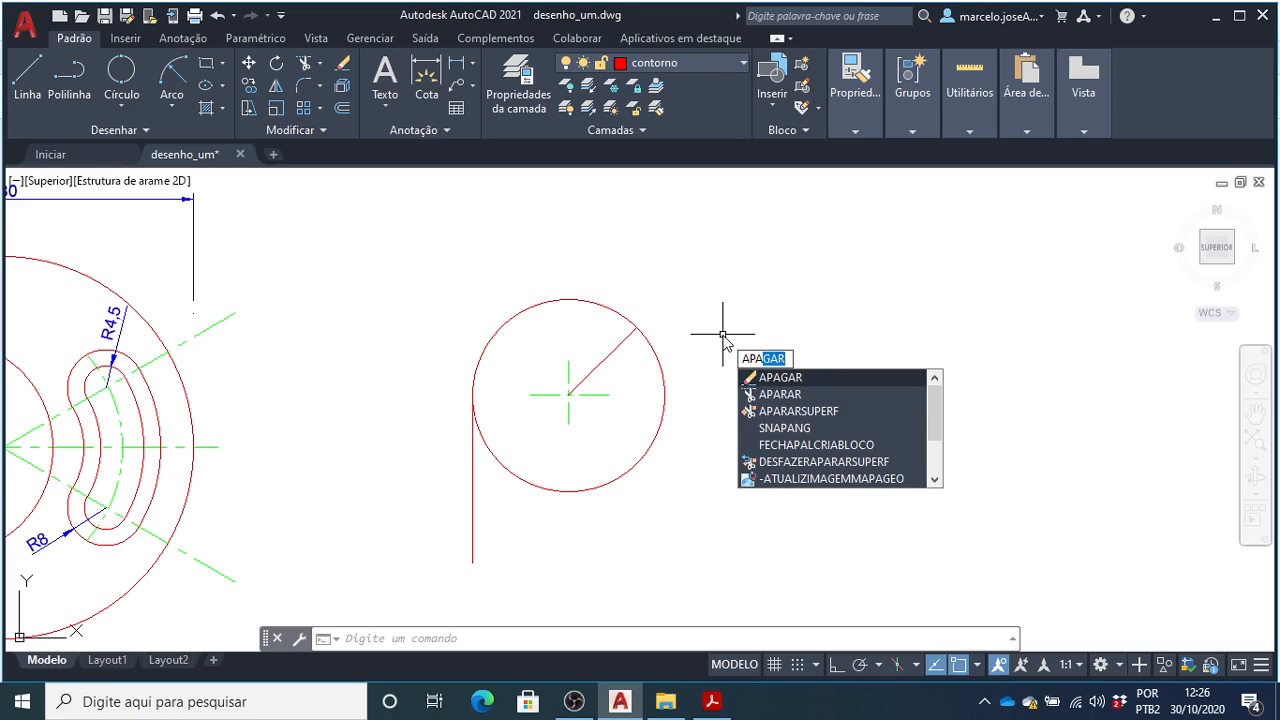
{"action": "type", "text": "R"}
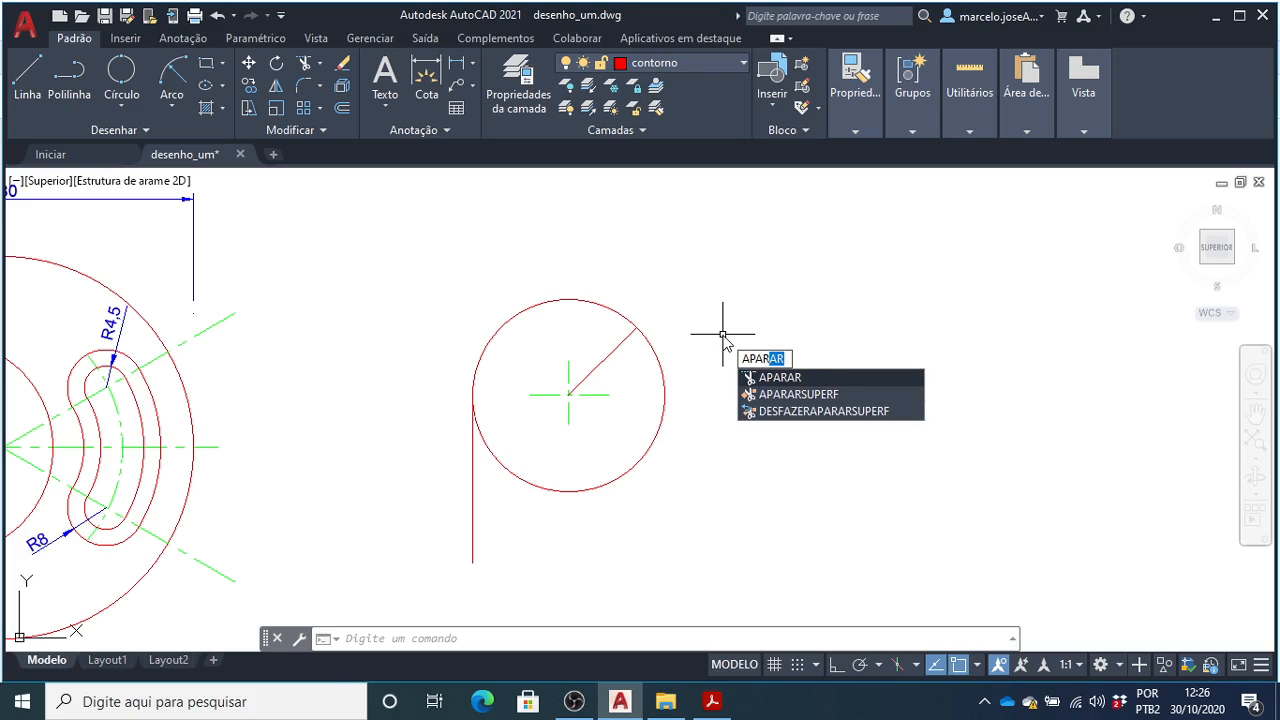
{"action": "key", "text": "Return"}
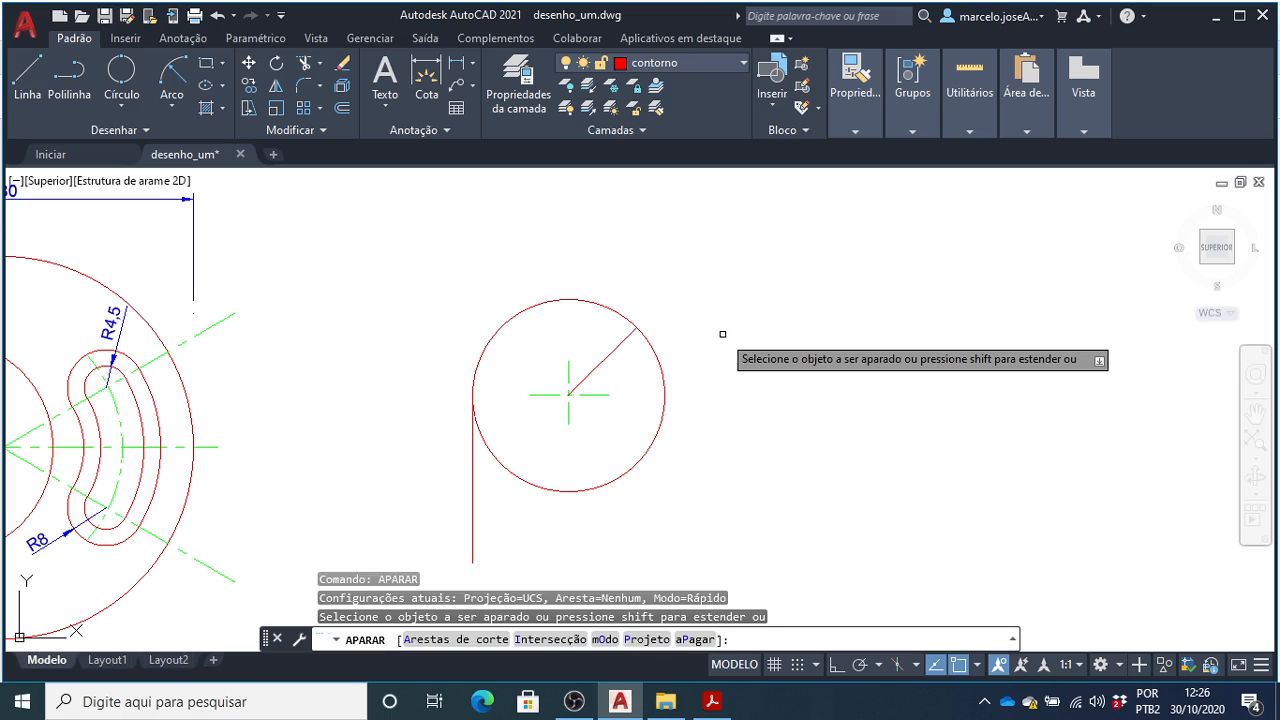
{"action": "key", "text": "Return"}
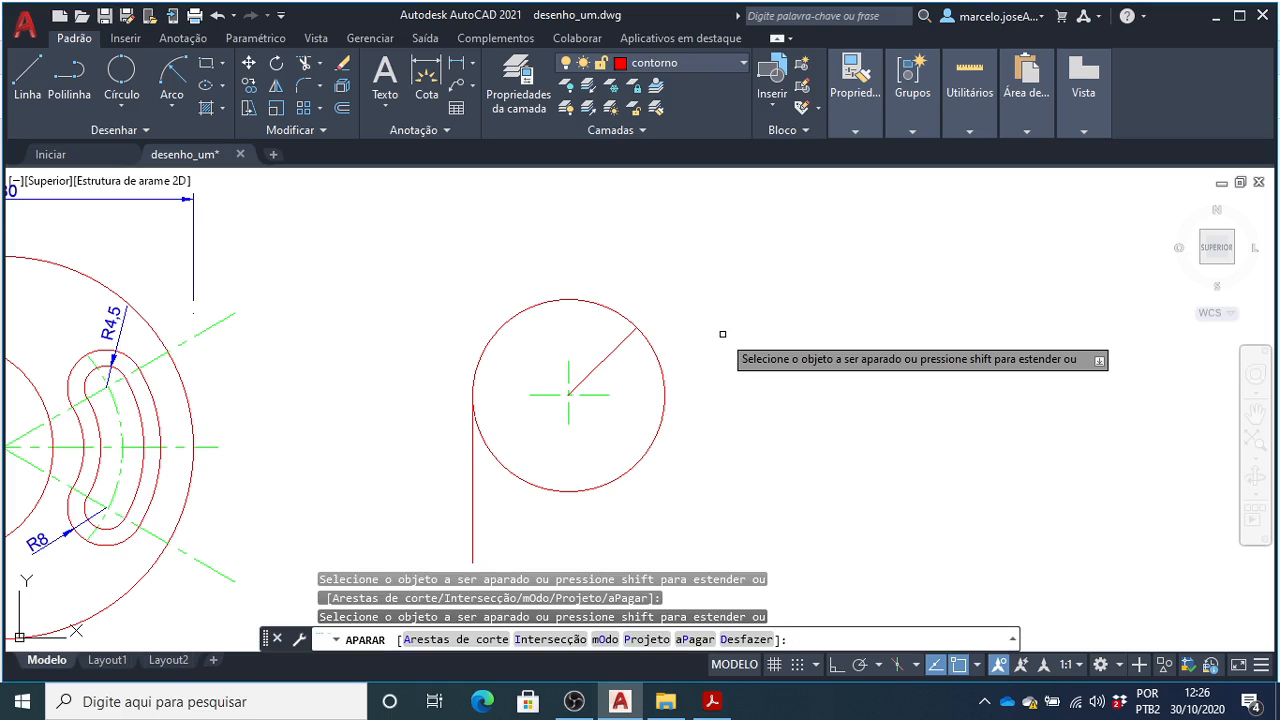
{"action": "left_click", "coordinate": [664, 394]}
{"action": "key", "text": "Escape"}
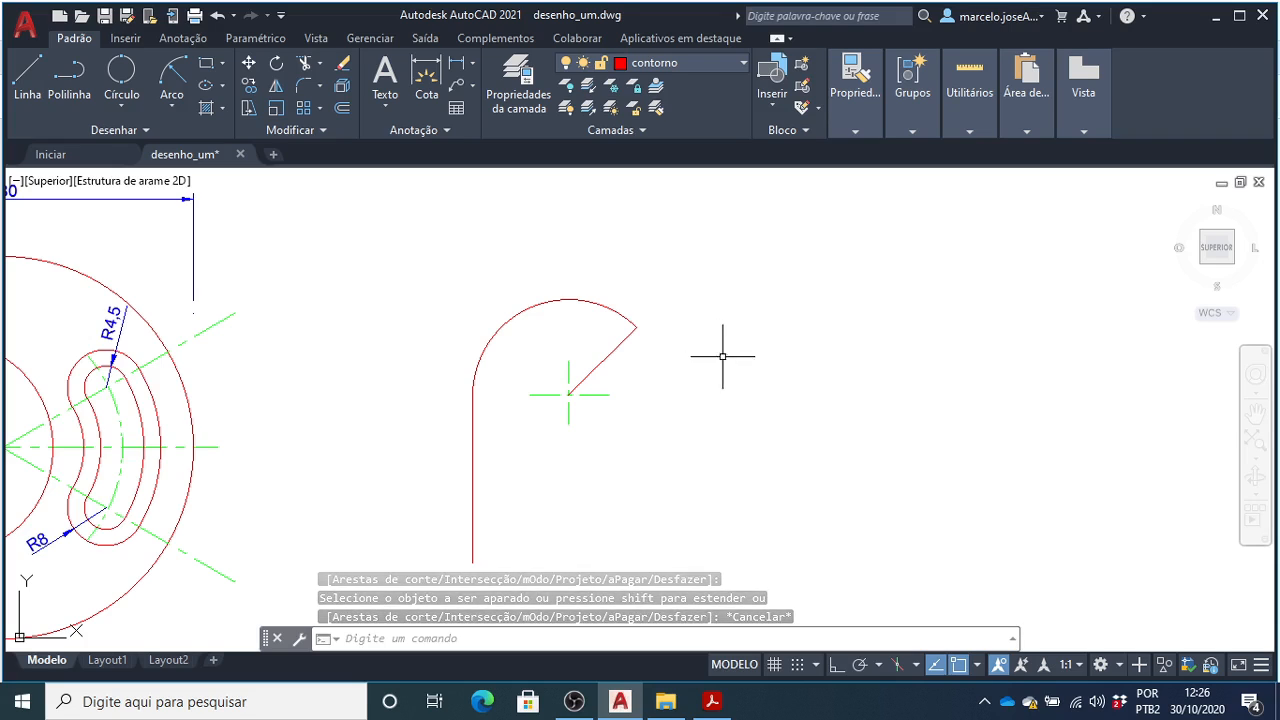
- Check the practice sheet PDF, return to AutoCAD, and draw a 30-unit horizontal line rightward from the trimmed arc's end
{"action": "left_click", "coordinate": [713, 703]}
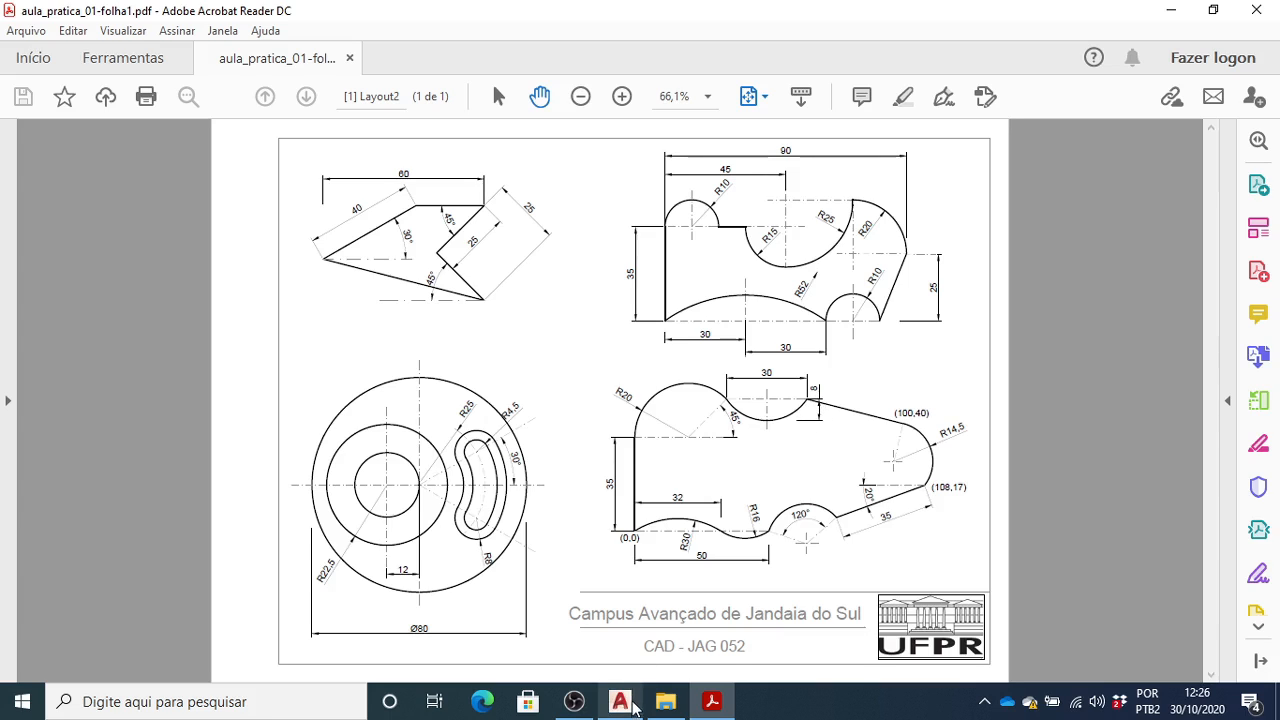
{"action": "left_click", "coordinate": [631, 704]}
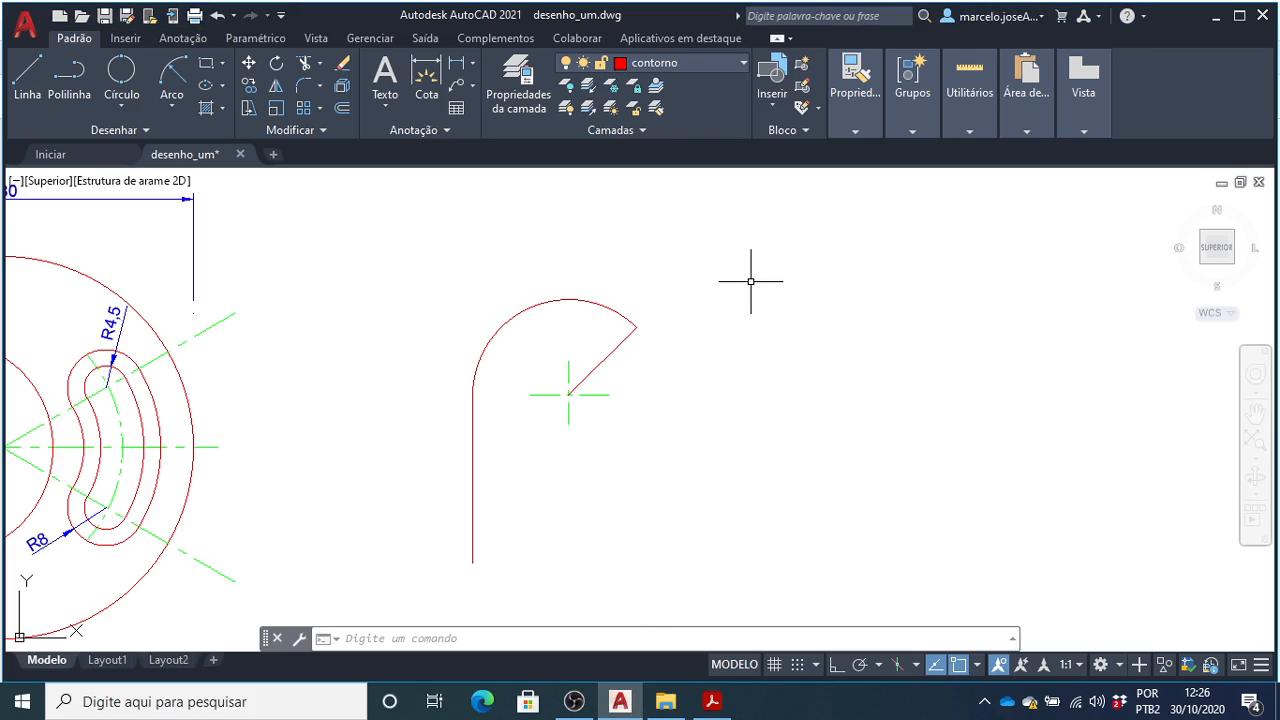
{"action": "type", "text": "l"}
{"action": "key", "text": "Return"}
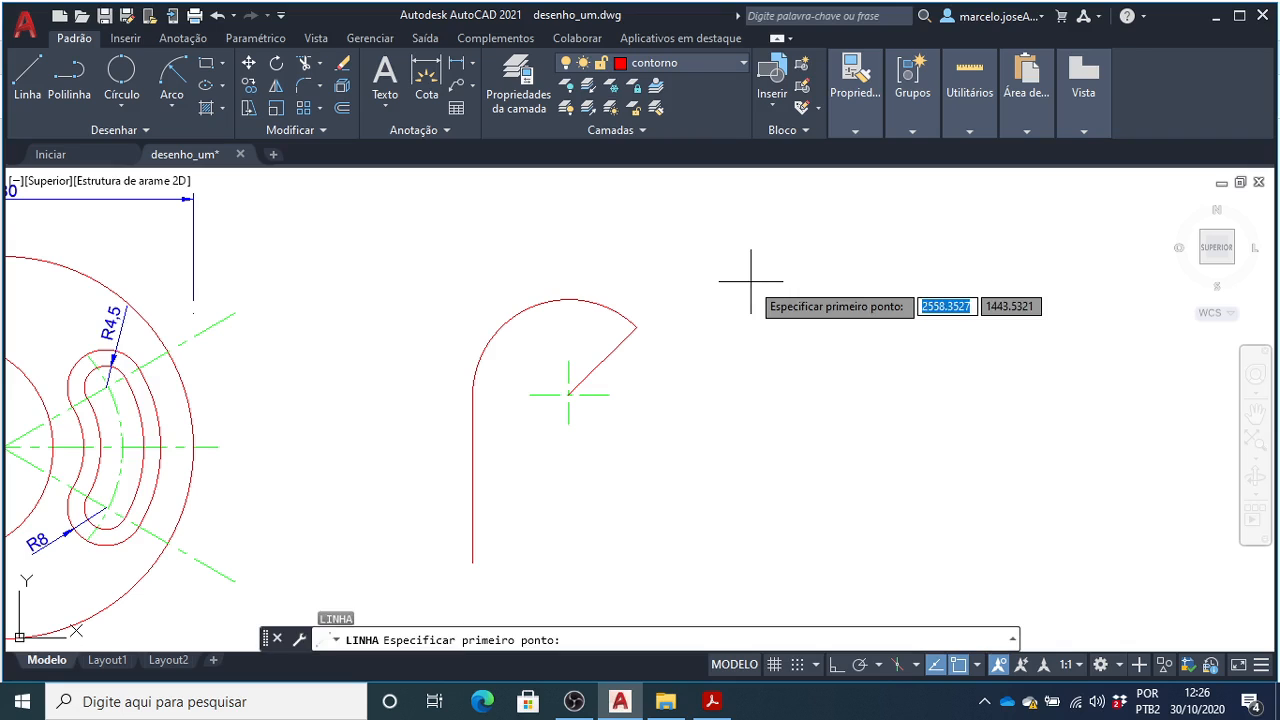
{"action": "left_click", "coordinate": [636, 327]}
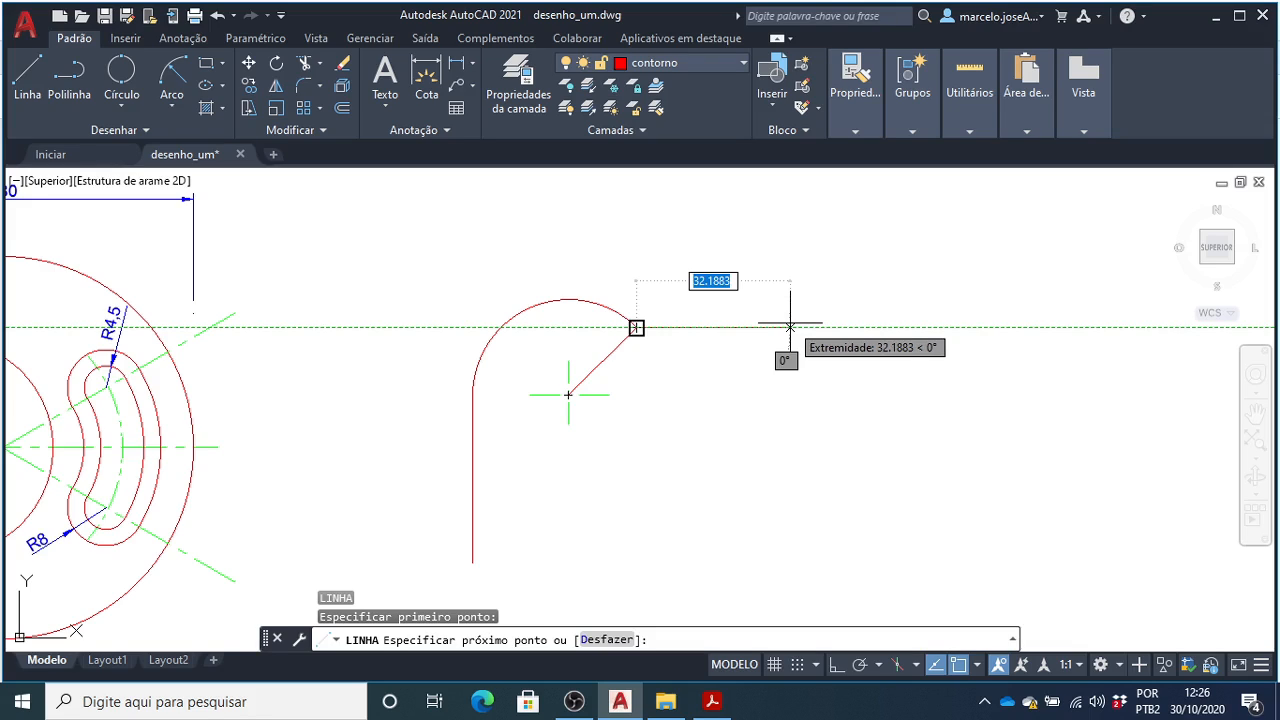
{"action": "type", "text": "30"}
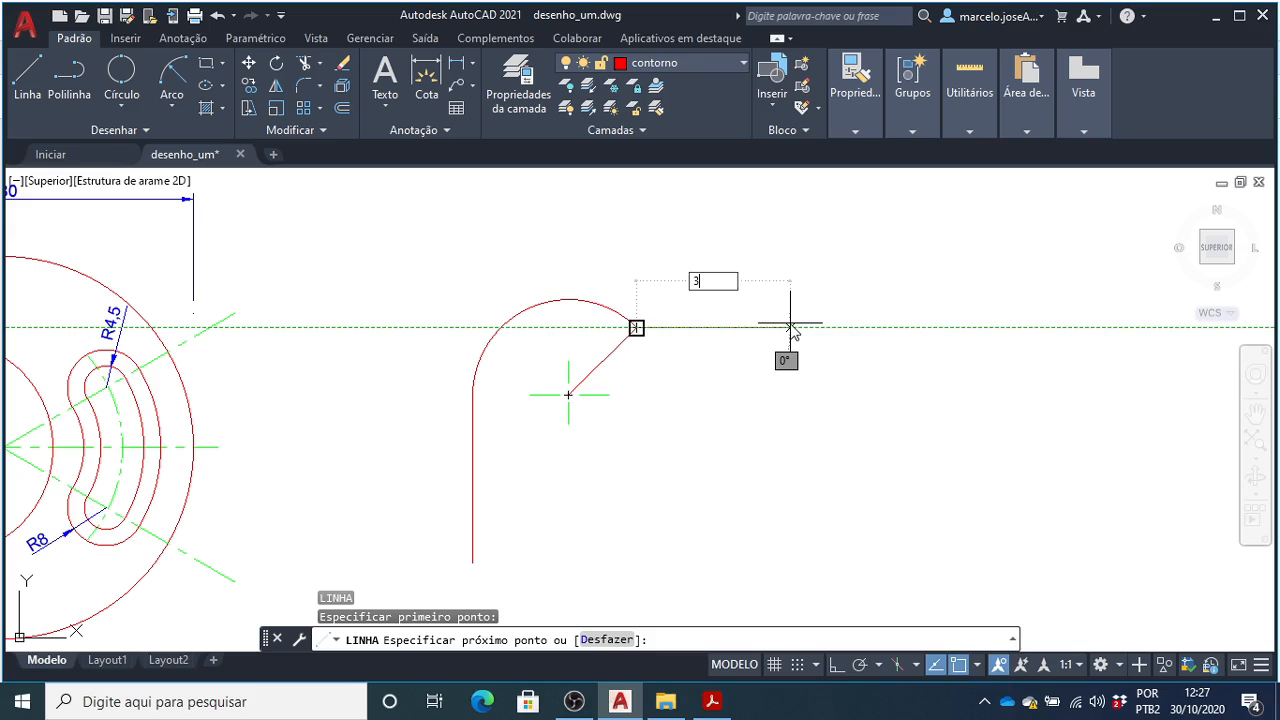
{"action": "key", "text": "Return"}
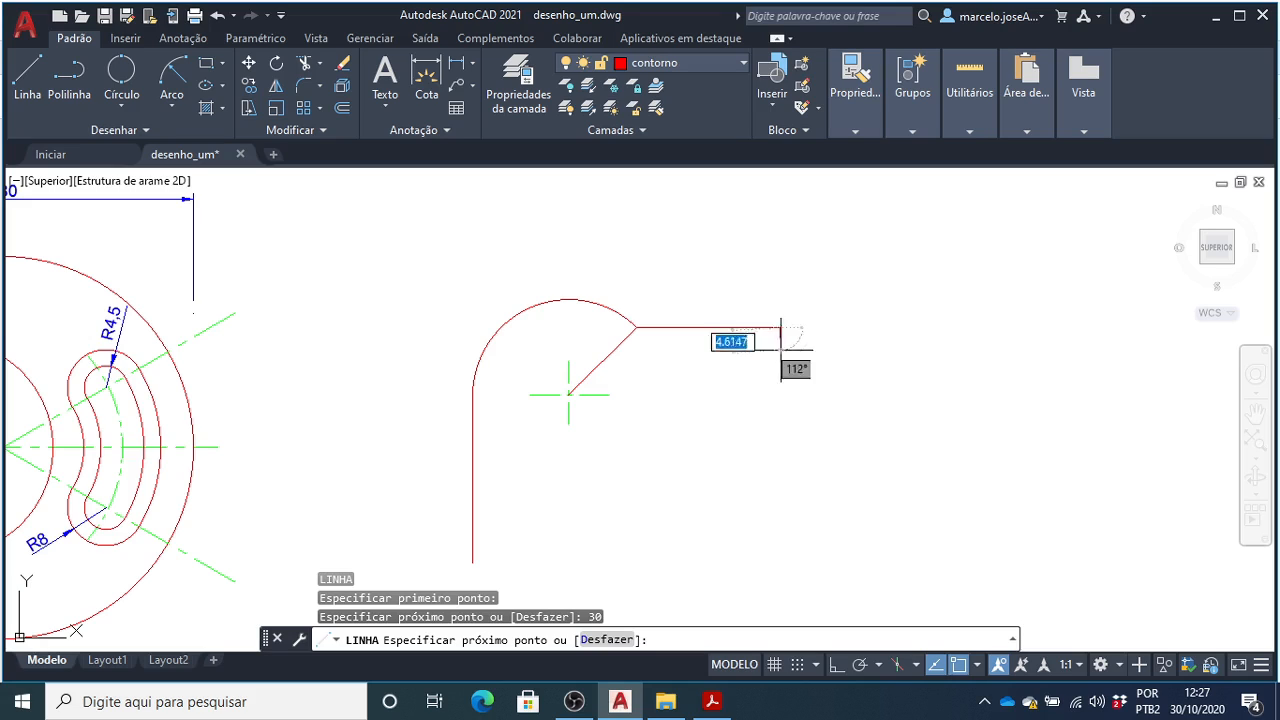
{"action": "key", "text": "Return"}
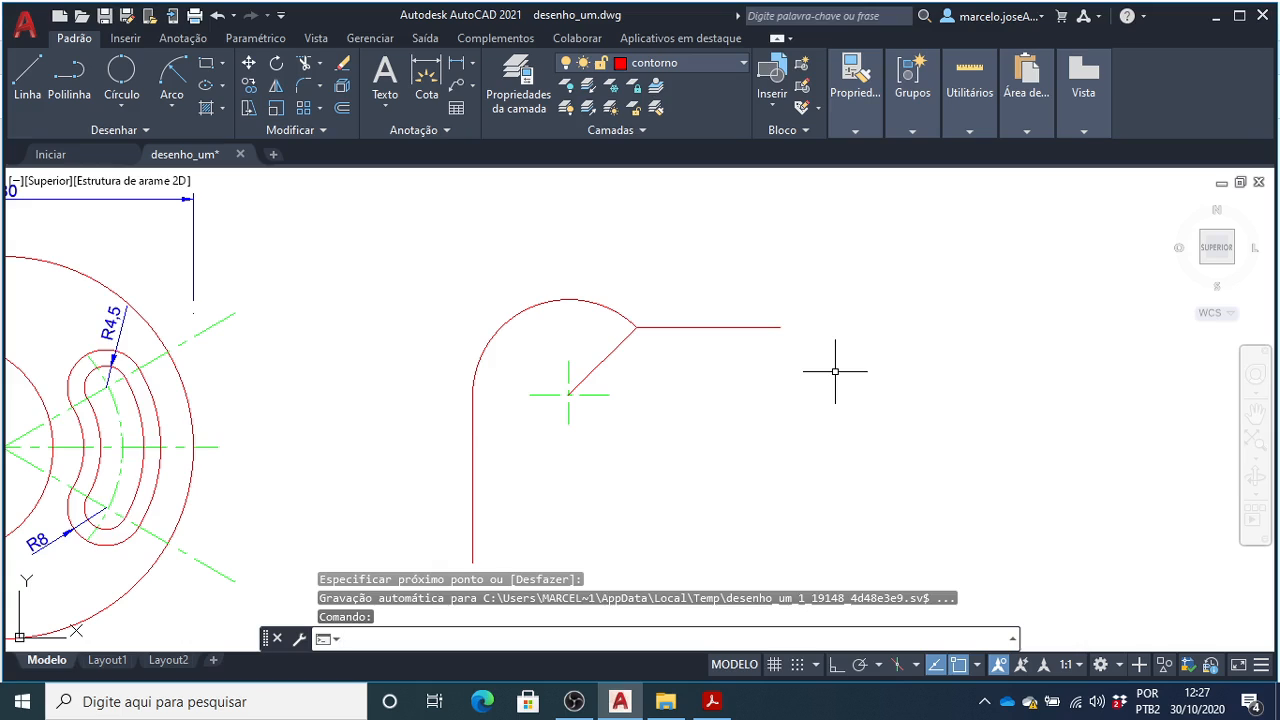
- Enable midpoint object snap and draw an 8-unit vertical line downward from the midpoint of the 30-unit horizontal line
{"action": "key", "text": "Return"}
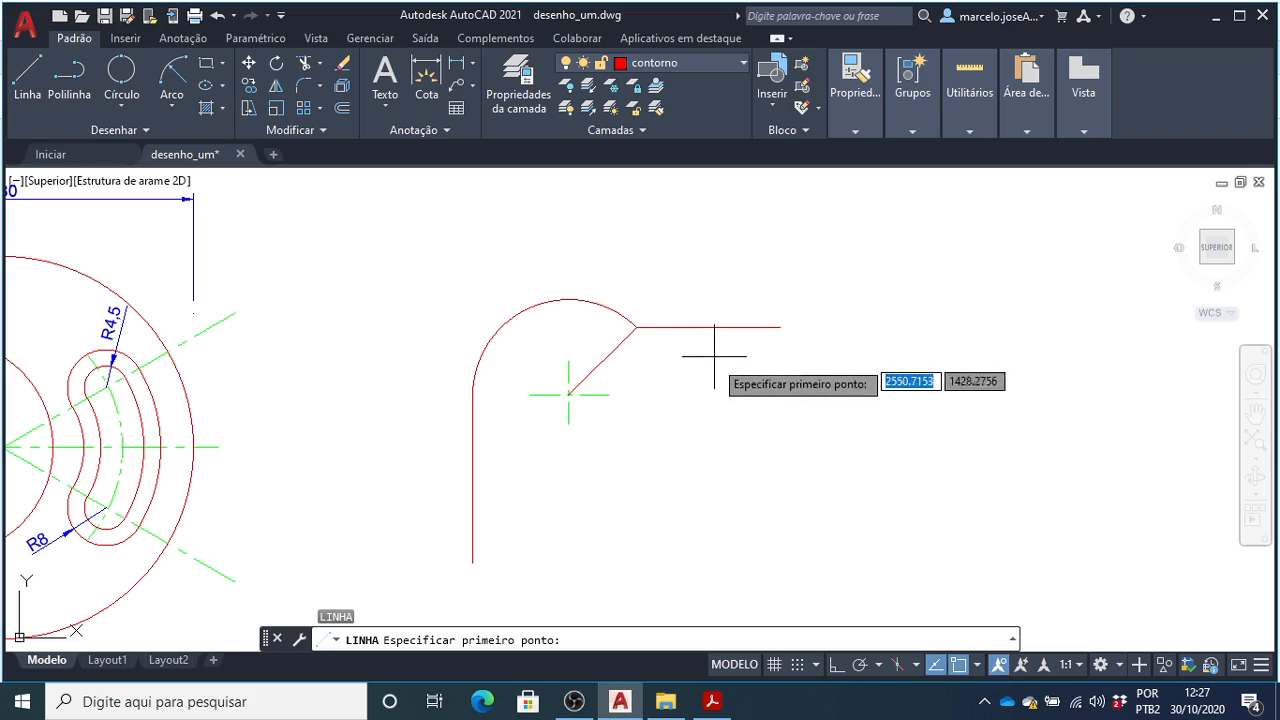
{"action": "left_click", "coordinate": [978, 666]}
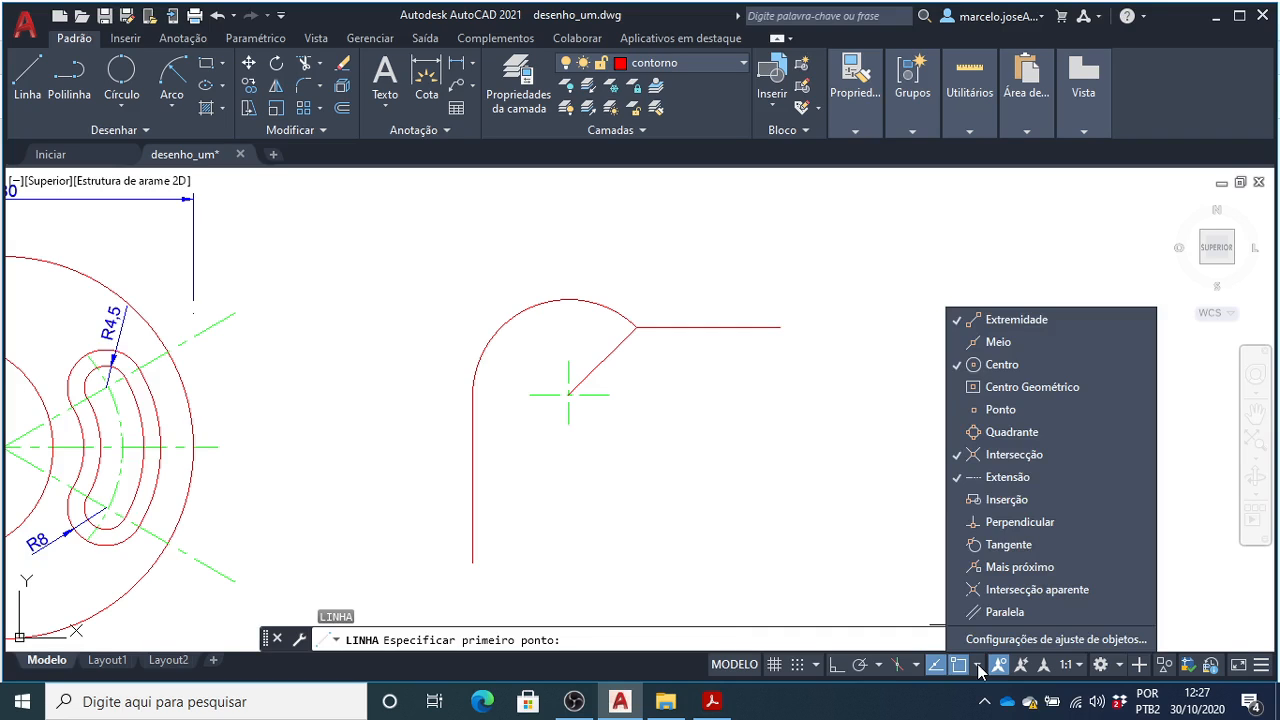
{"action": "left_click", "coordinate": [960, 344]}
{"action": "left_click", "coordinate": [880, 305]}
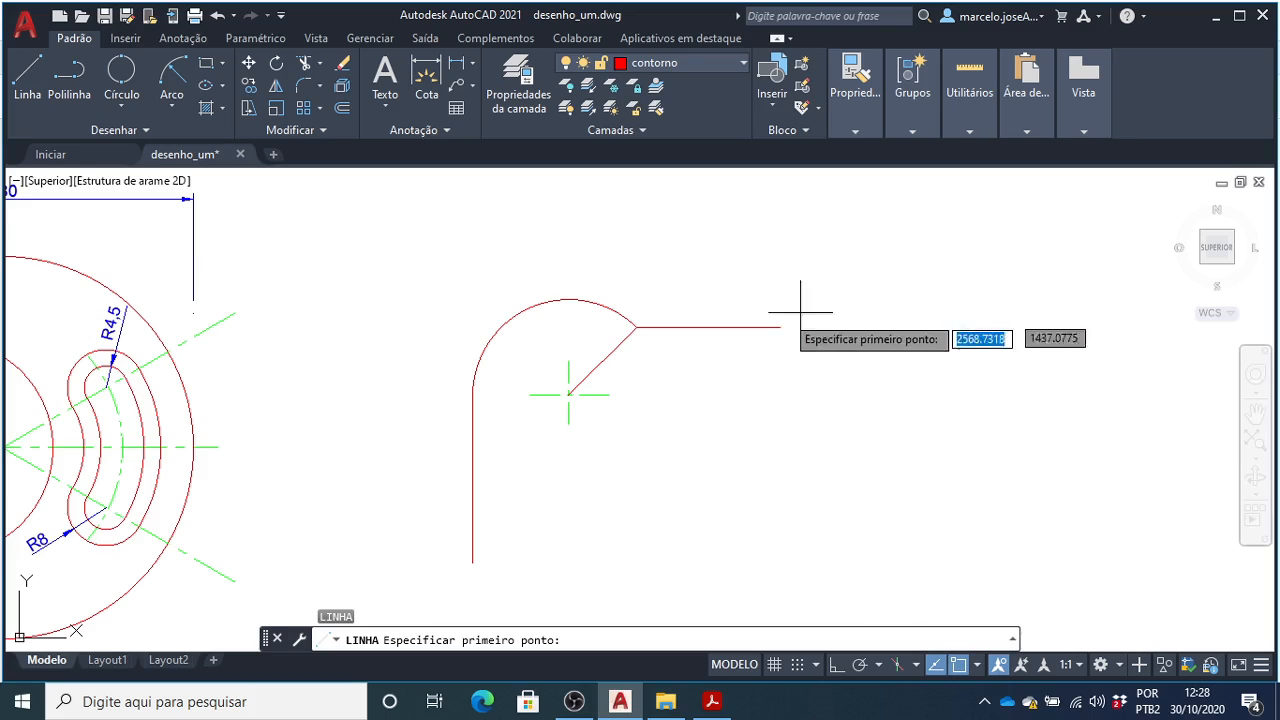
{"action": "left_click", "coordinate": [707, 326]}
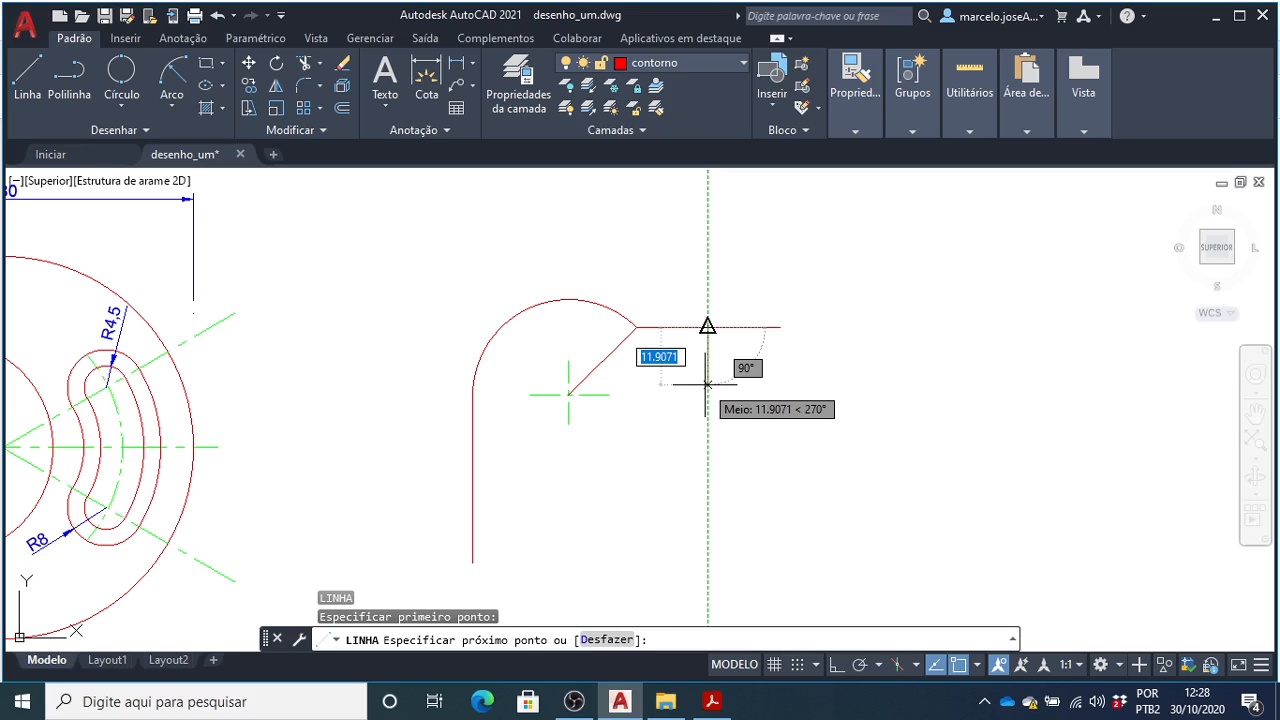
{"action": "type", "text": "8"}
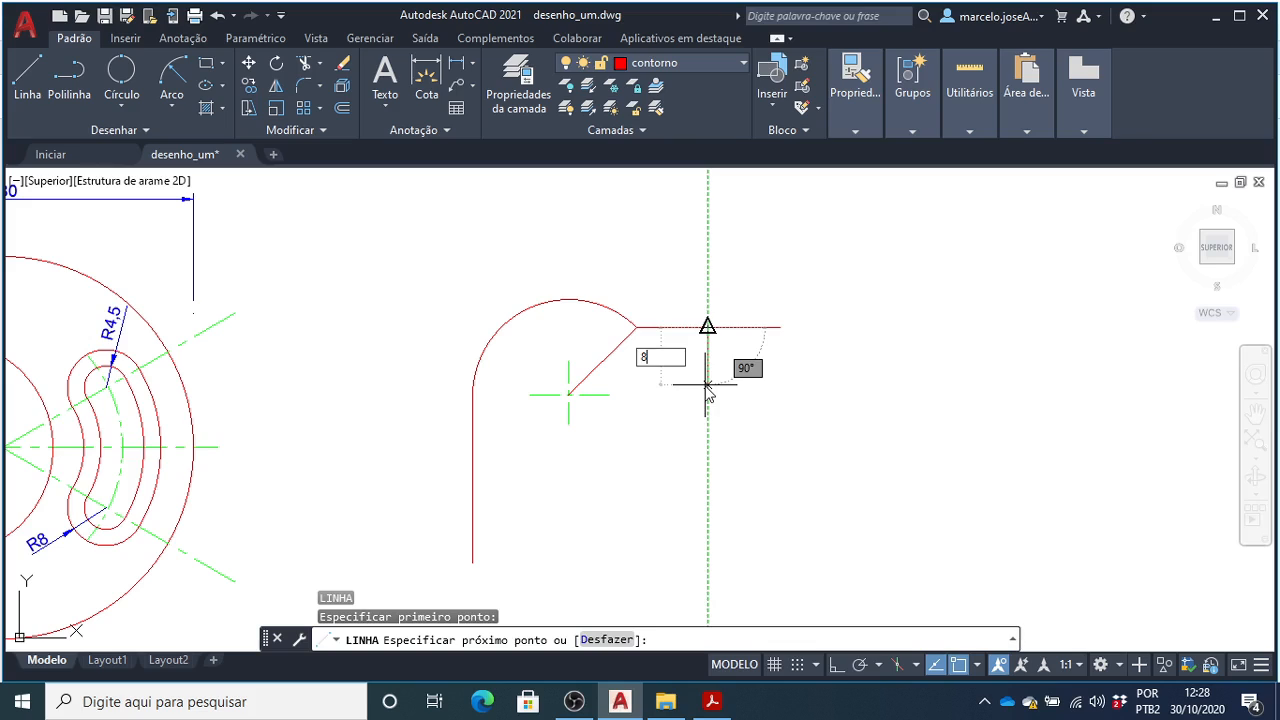
{"action": "key", "text": "Return"}
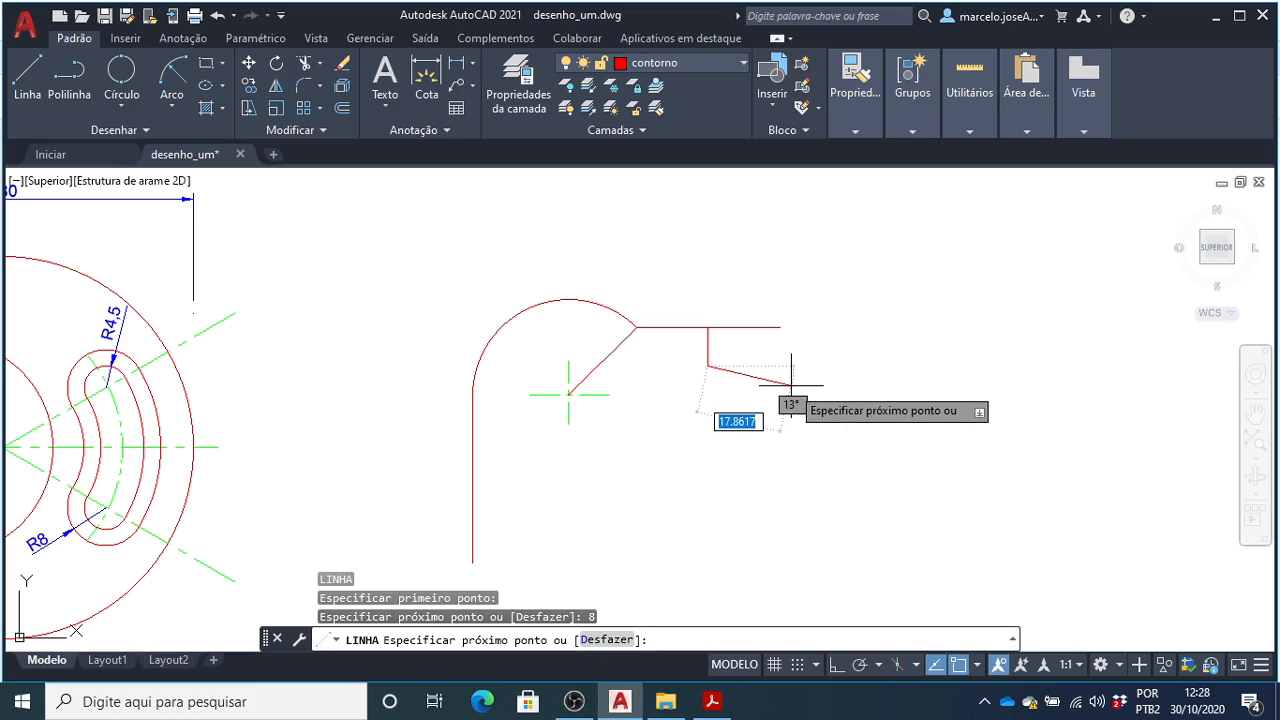
{"action": "key", "text": "Return"}
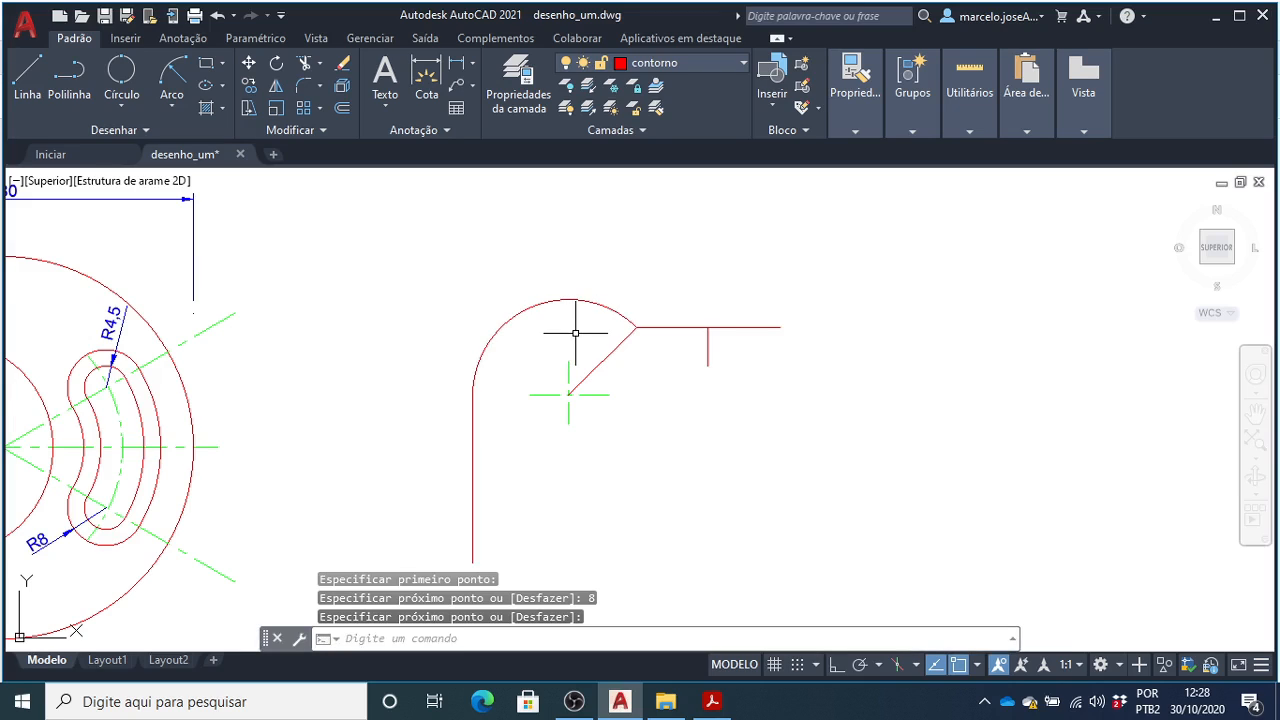
- Draw a three-point arc through the horizontal line's left end, the lower end of the 8-unit line, and the horizontal line's right end
{"action": "left_click", "coordinate": [173, 108]}
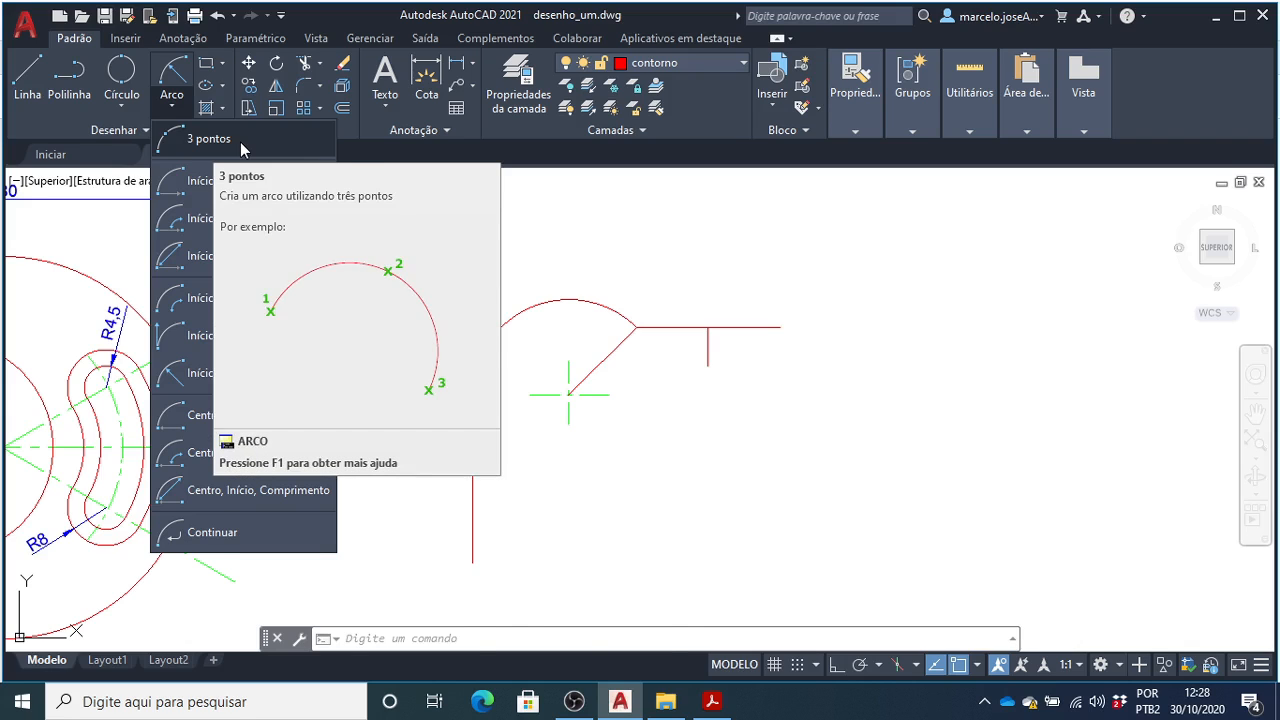
{"action": "left_click", "coordinate": [209, 139]}
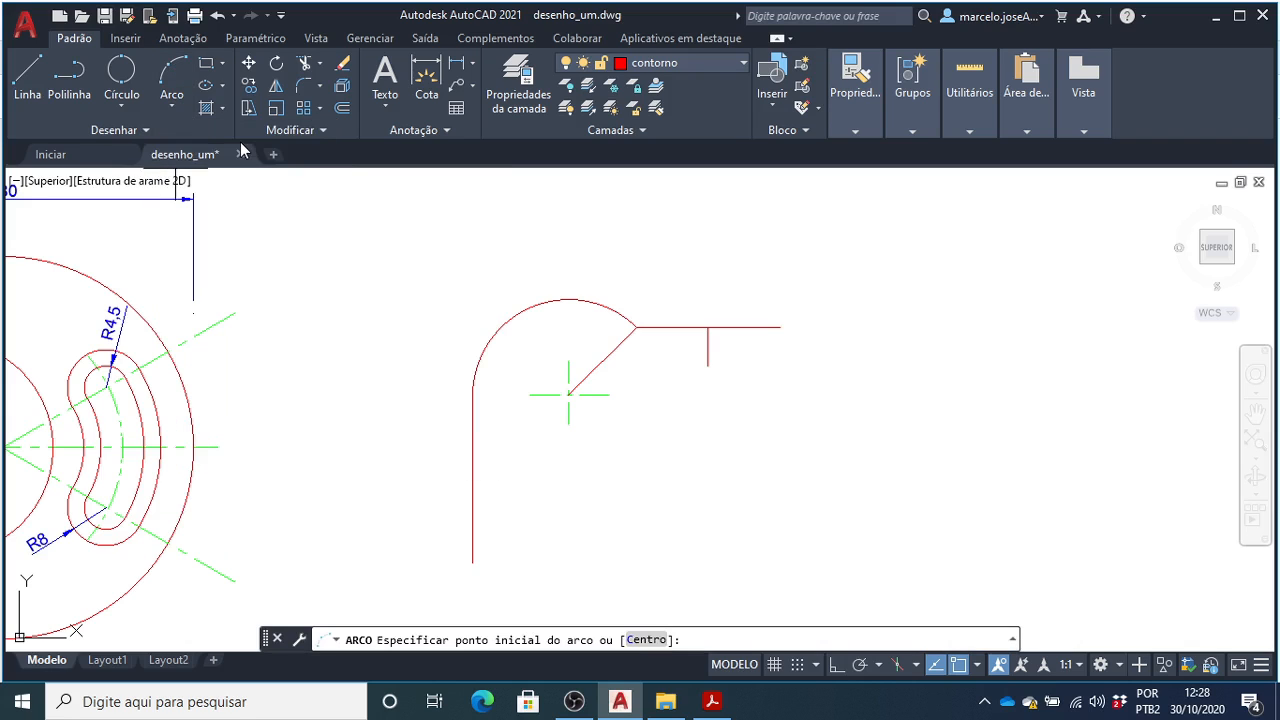
{"action": "left_click", "coordinate": [636, 327]}
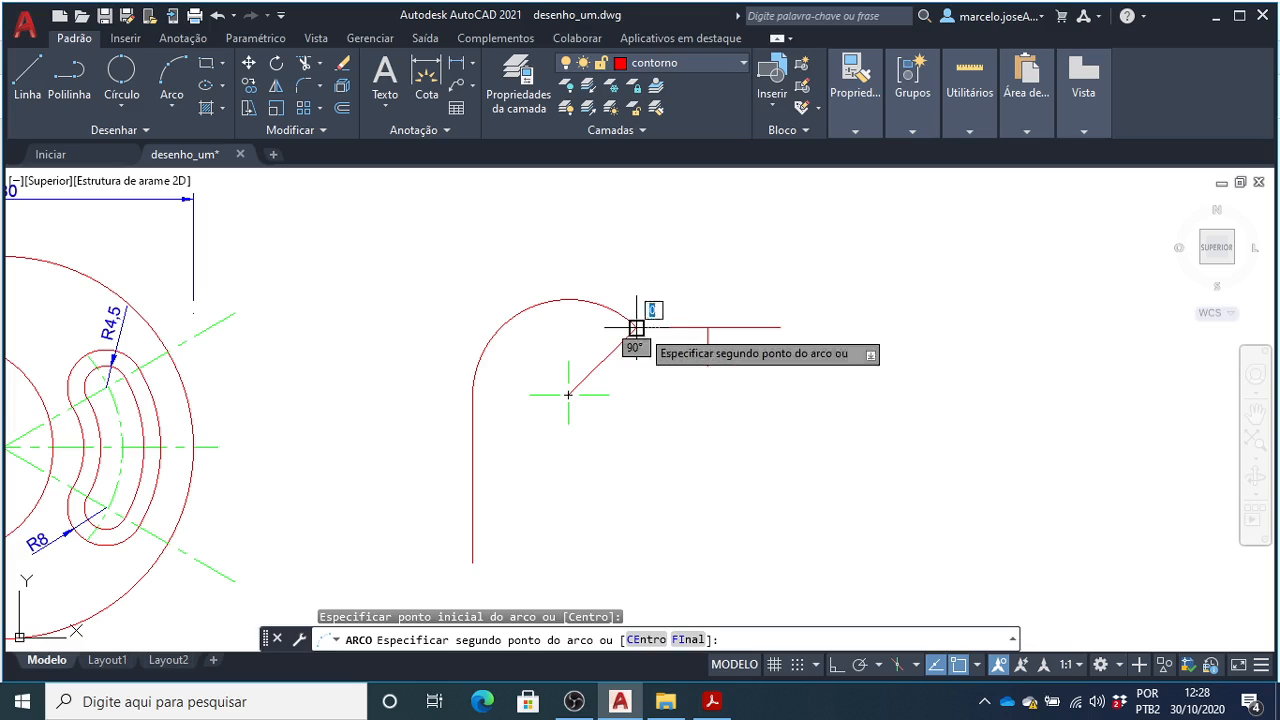
{"action": "left_click", "coordinate": [707, 366]}
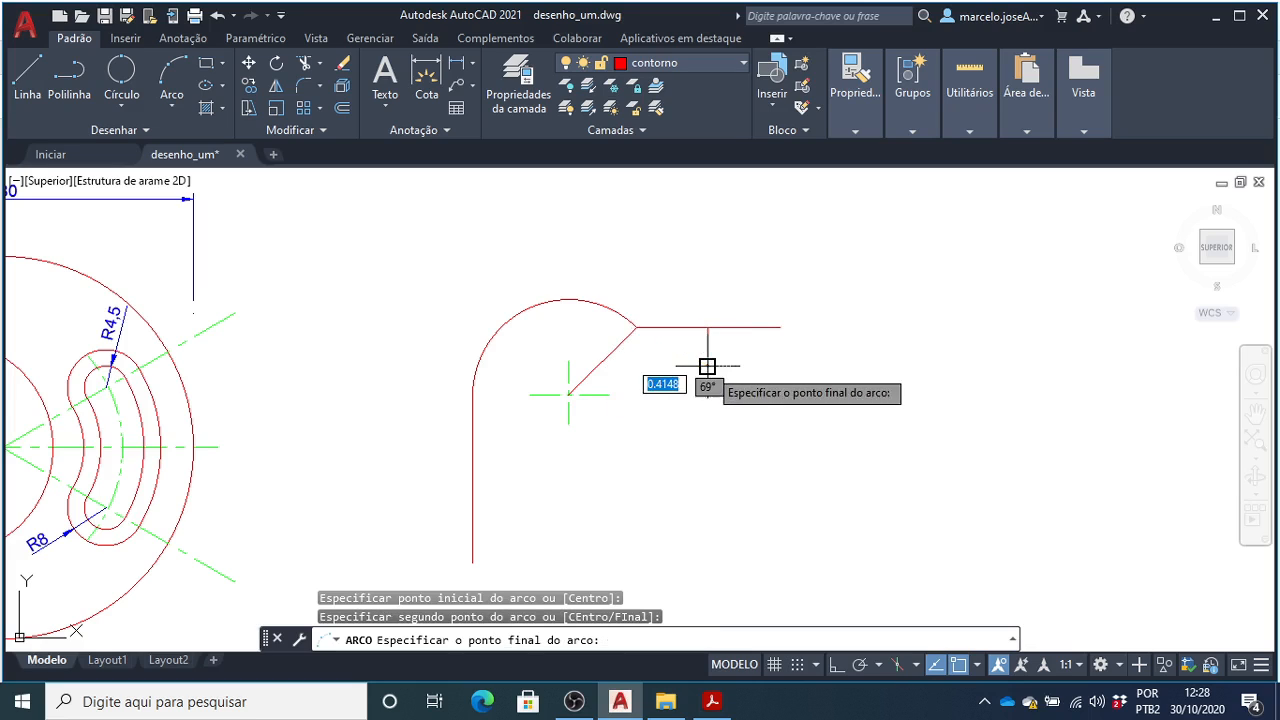
{"action": "left_click", "coordinate": [779, 327]}
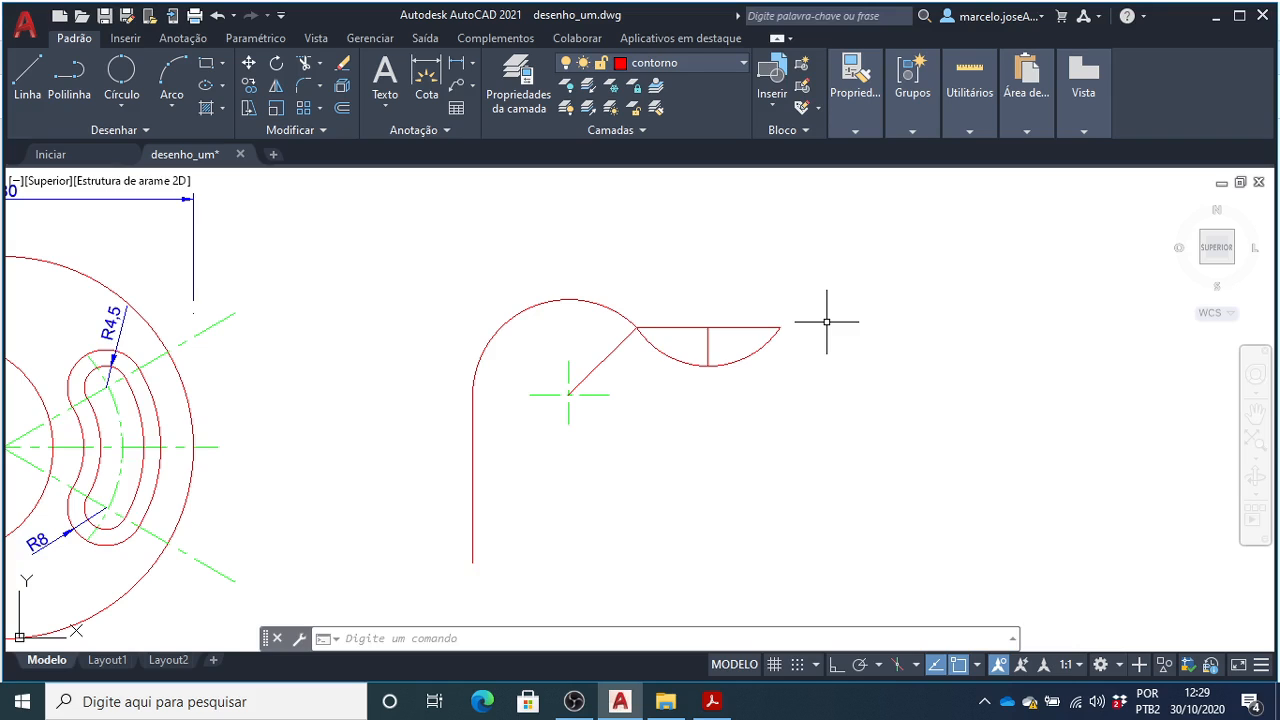
- Stretch the upper end of the 8-unit vertical line straight up, slightly beyond the 30-unit horizontal line
{"action": "scroll", "coordinate": [705, 340], "scroll_direction": "up", "scroll_amount": 3}
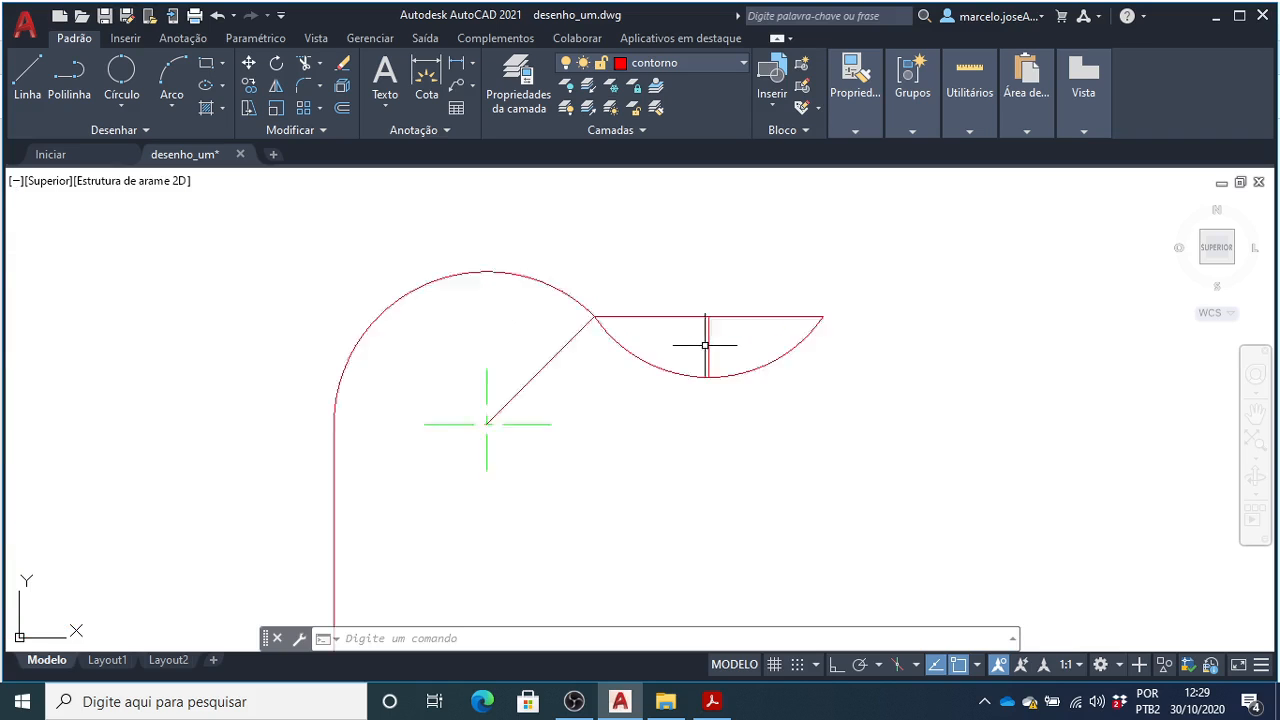
{"action": "scroll", "coordinate": [707, 343], "scroll_direction": "down", "scroll_amount": 3}
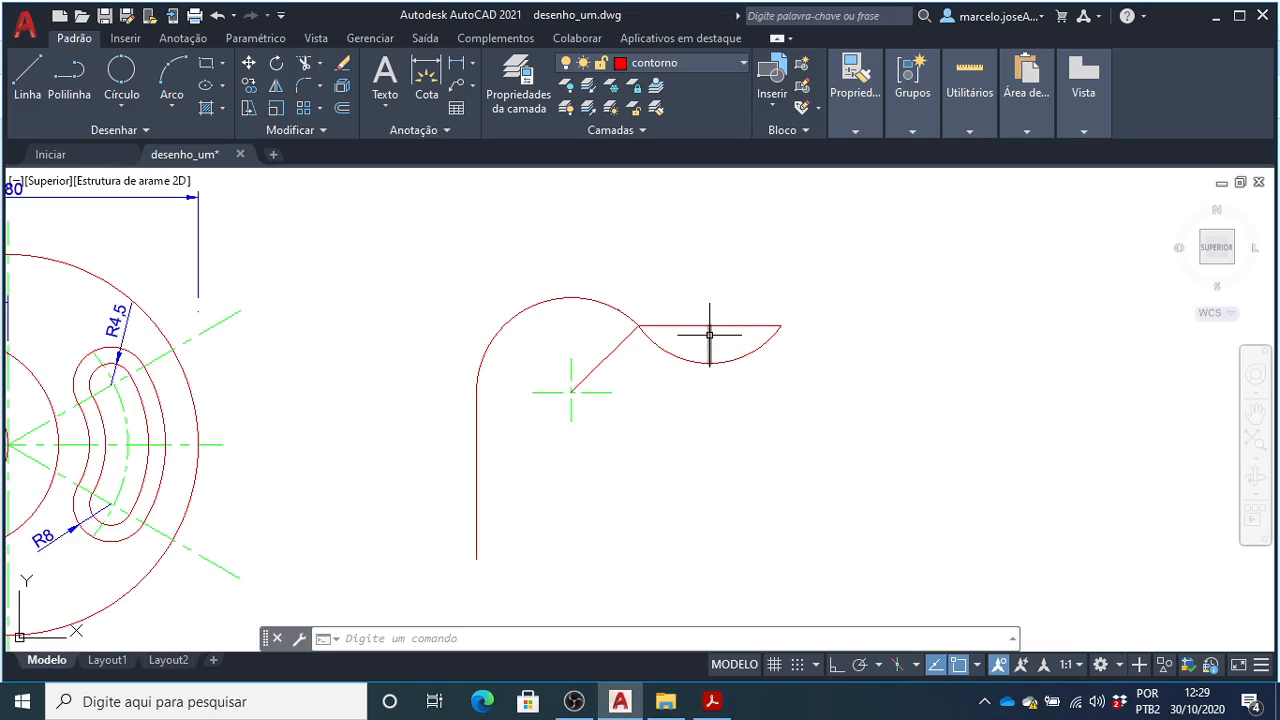
{"action": "left_click", "coordinate": [709, 345]}
{"action": "scroll", "coordinate": [710, 326], "scroll_direction": "up", "scroll_amount": 3}
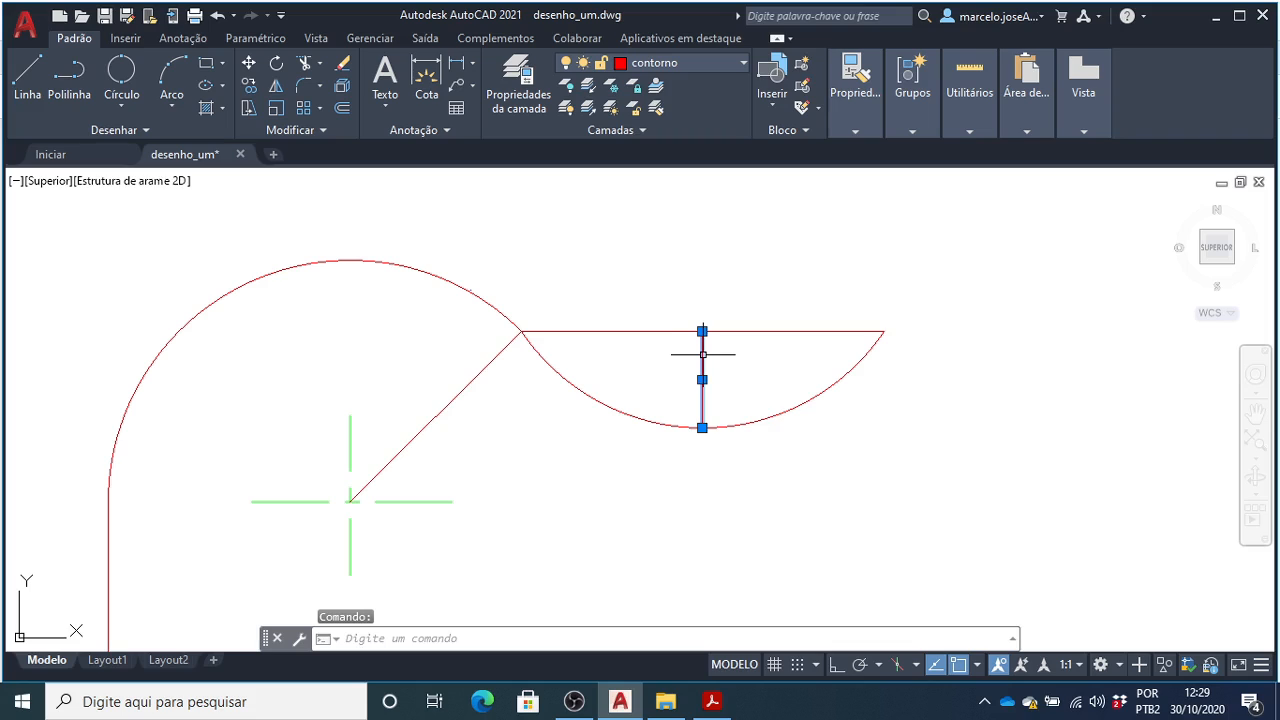
{"action": "scroll", "coordinate": [697, 363], "scroll_direction": "down", "scroll_amount": 2}
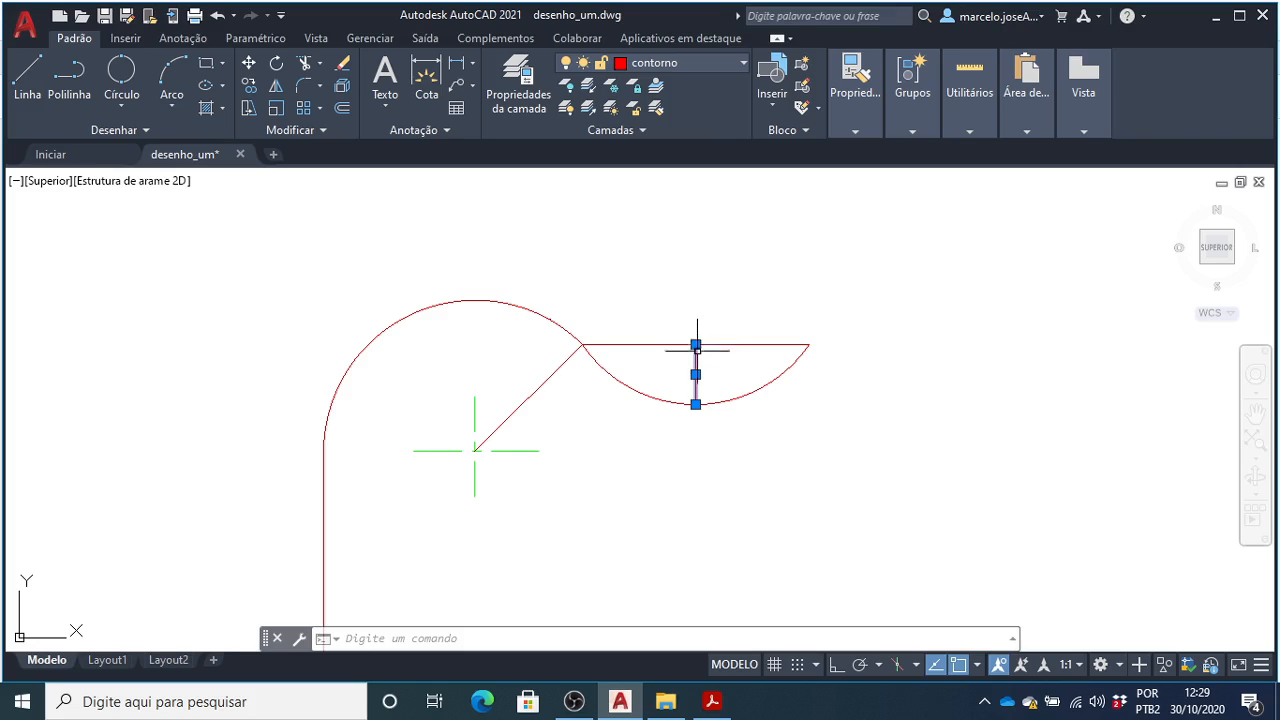
{"action": "left_click", "coordinate": [696, 345]}
{"action": "mouse_move", "coordinate": [698, 348]}
{"action": "left_click", "coordinate": [696, 345]}
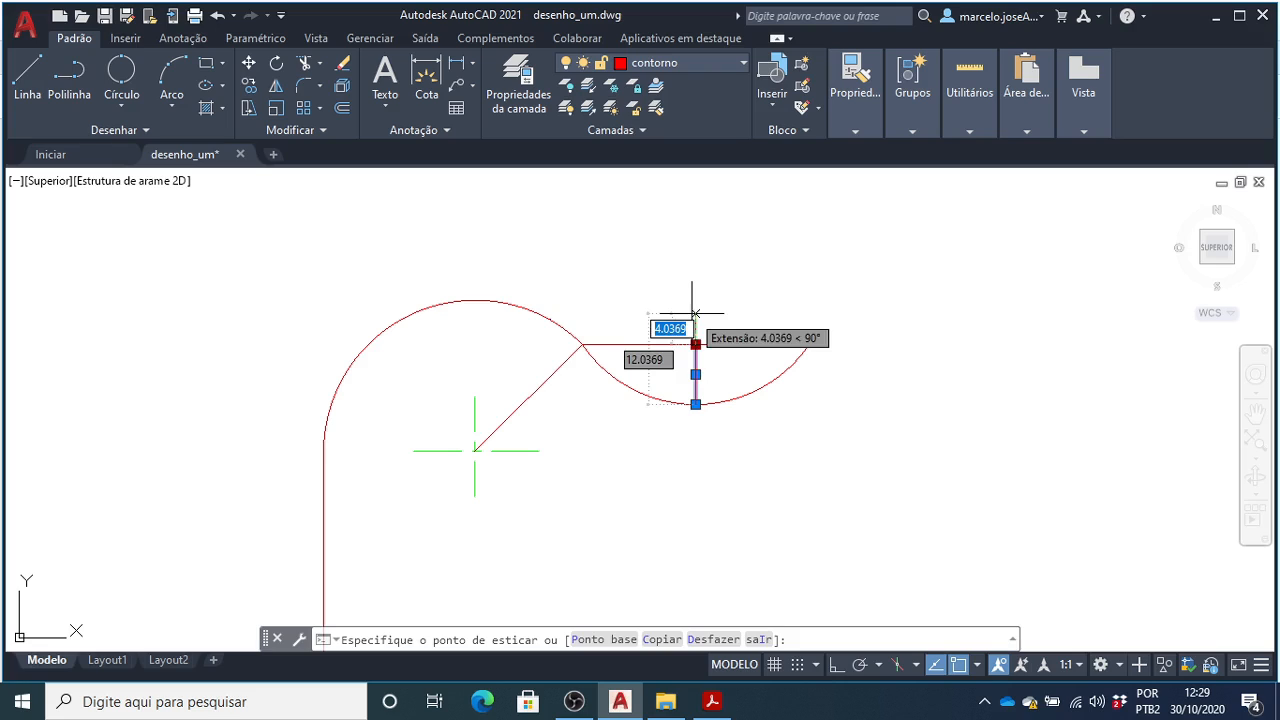
{"action": "left_click", "coordinate": [695, 308]}
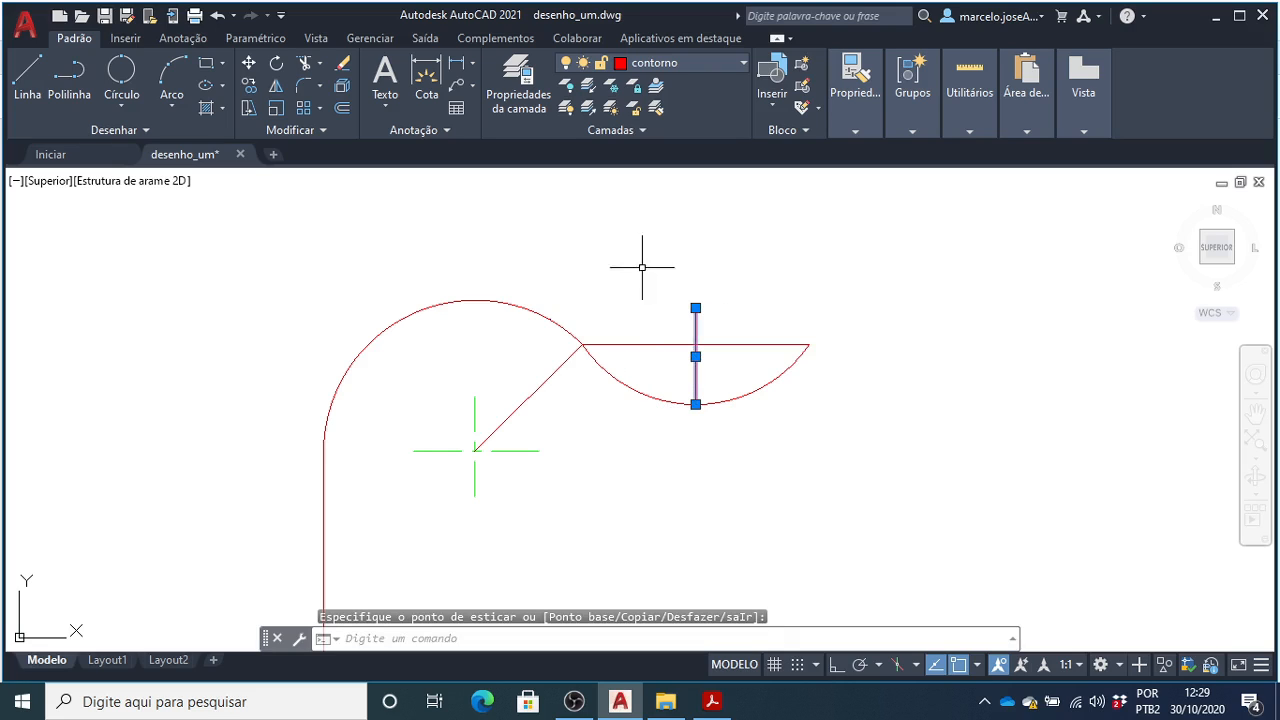
{"action": "key", "text": "Escape"}
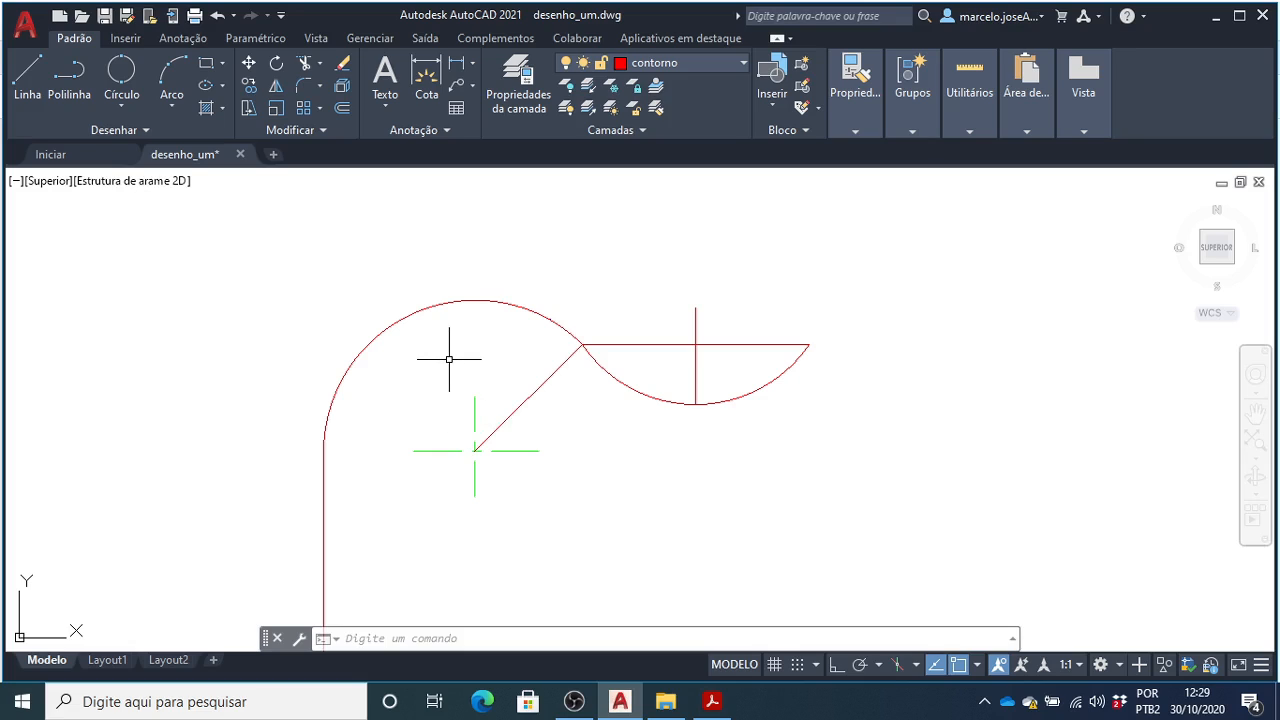
- Match the properties of the R20 arc's horizontal centre line onto the 30-unit horizontal line and the vertical line crossing it
{"action": "type", "text": "P"}
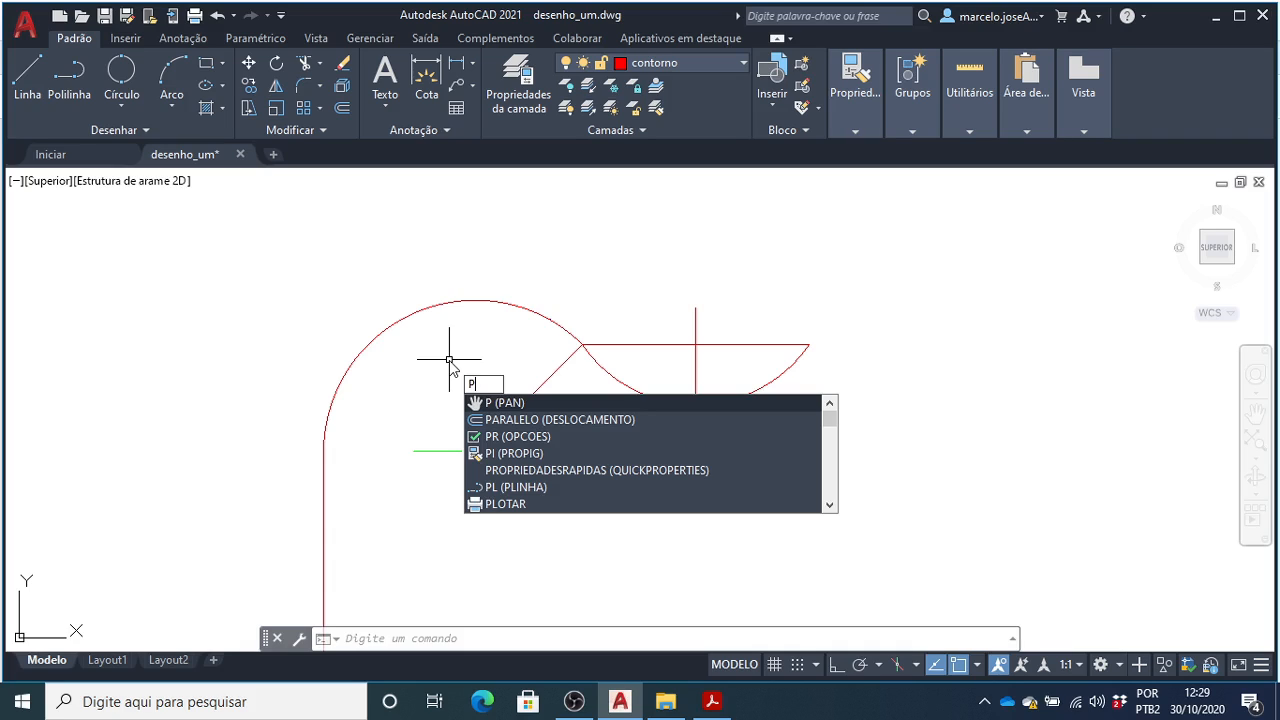
{"action": "type", "text": "I"}
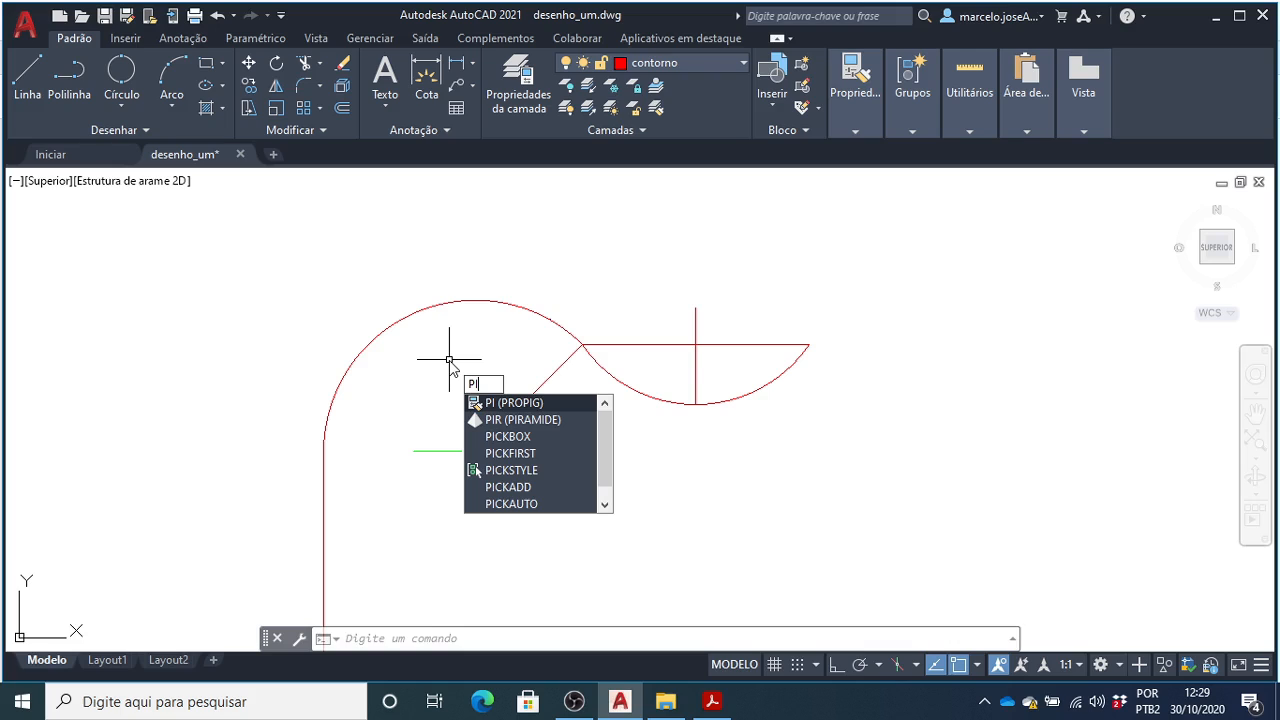
{"action": "key", "text": "Return"}
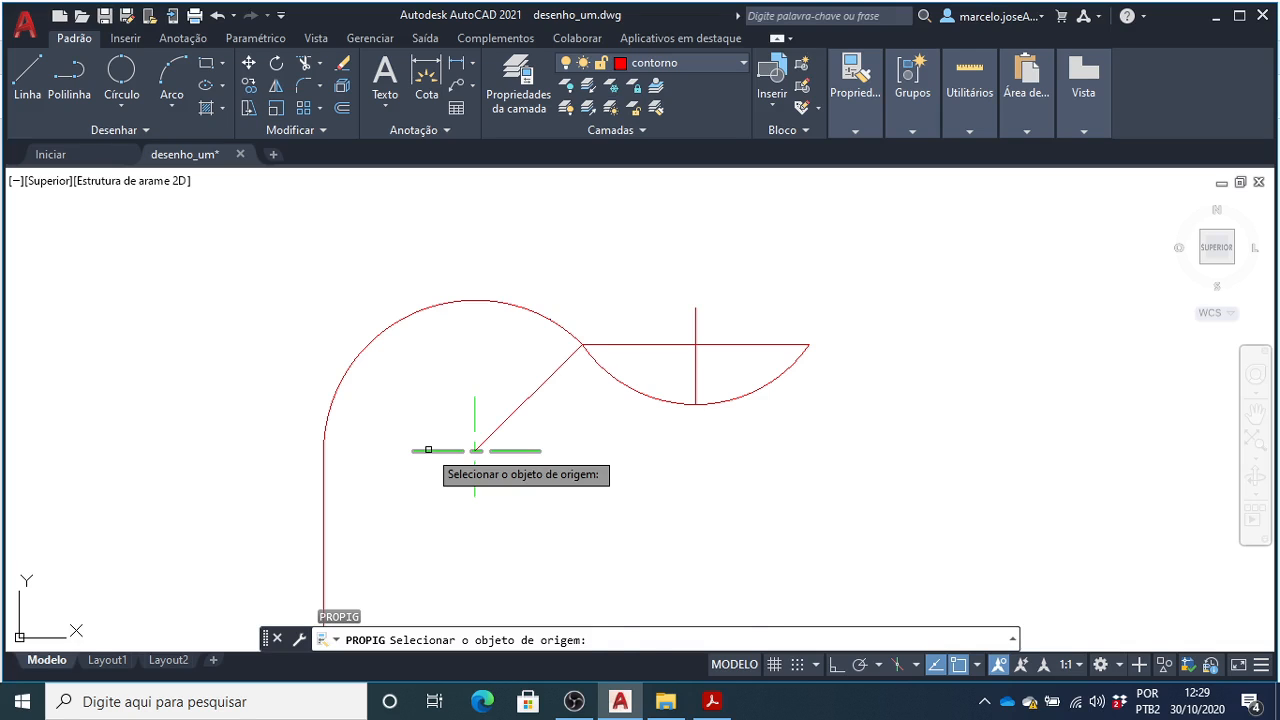
{"action": "left_click", "coordinate": [428, 450]}
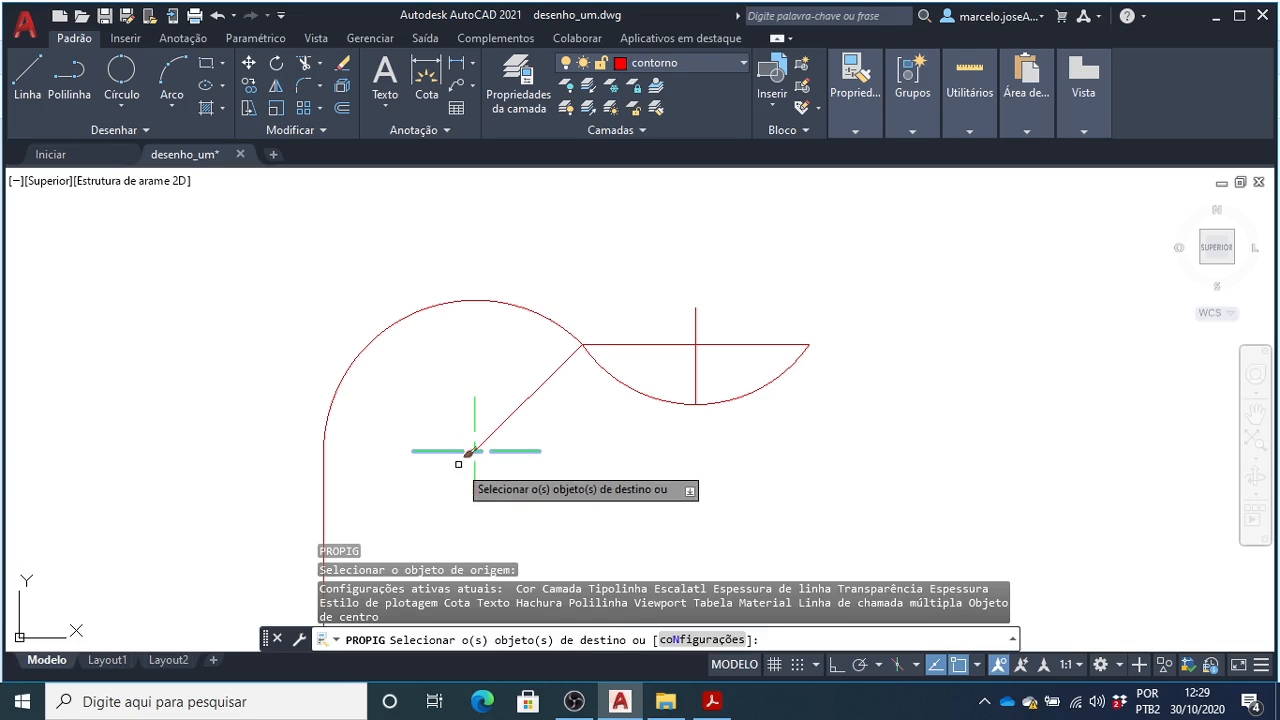
{"action": "left_click", "coordinate": [720, 367]}
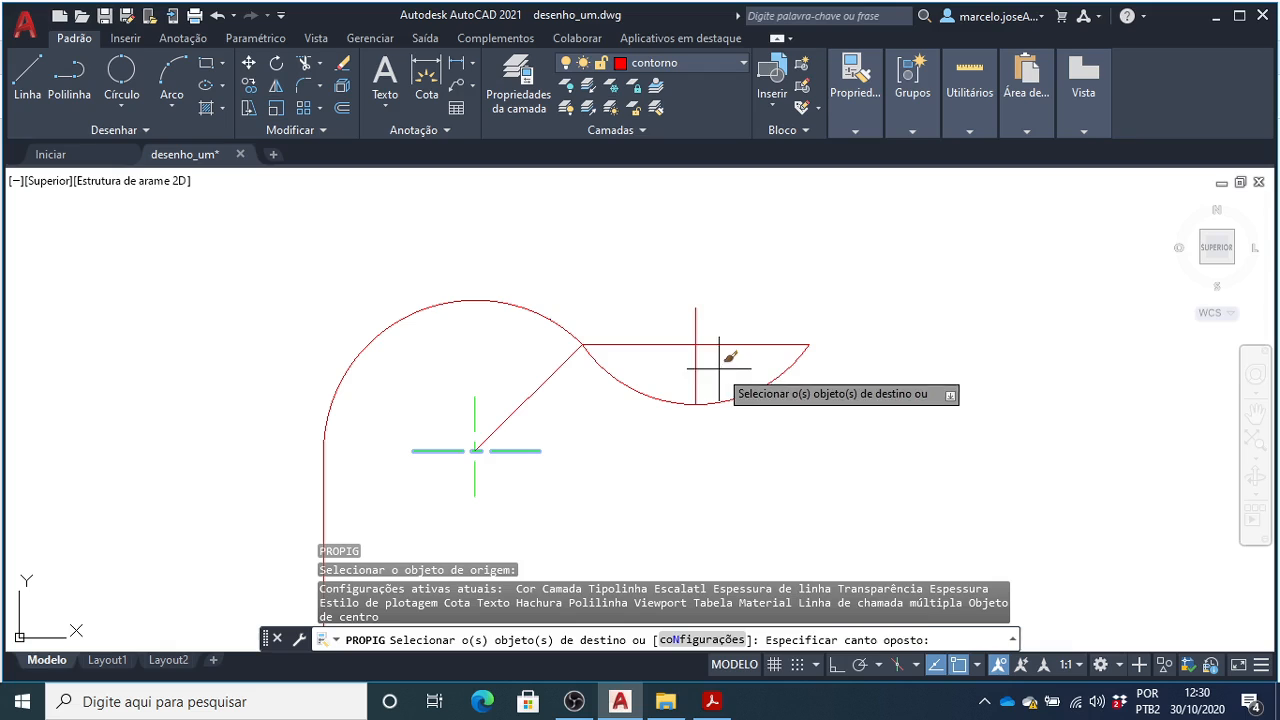
{"action": "left_click", "coordinate": [676, 317]}
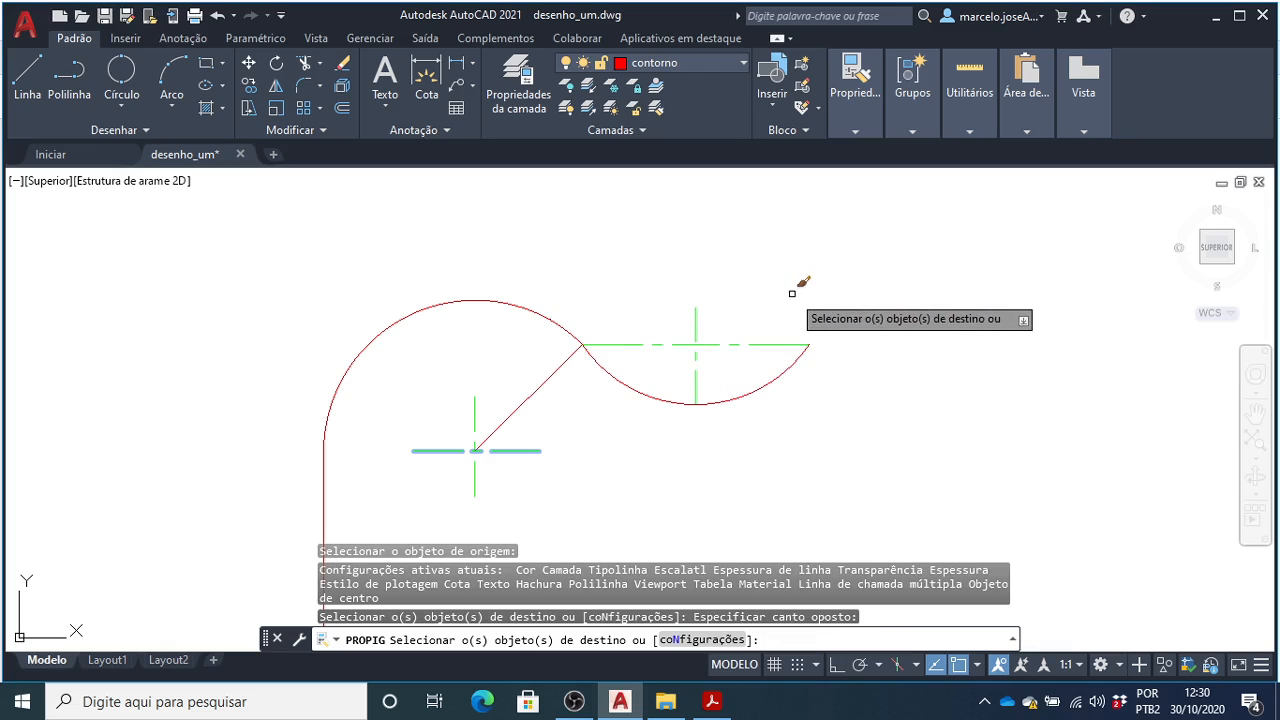
{"action": "key", "text": "Escape"}
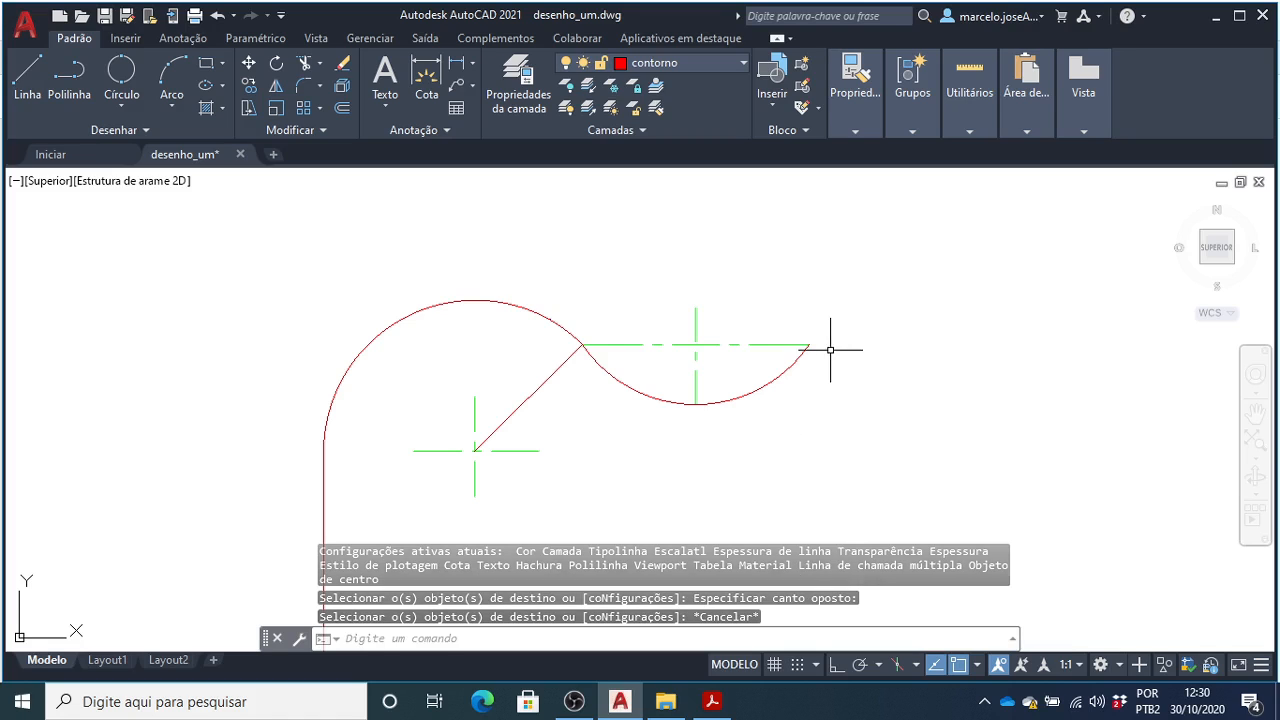
- Check the practice sheet PDF, return to AutoCAD, and draw a line from the vertical outline's lower end to relative point 100,40
{"action": "left_click", "coordinate": [711, 703]}
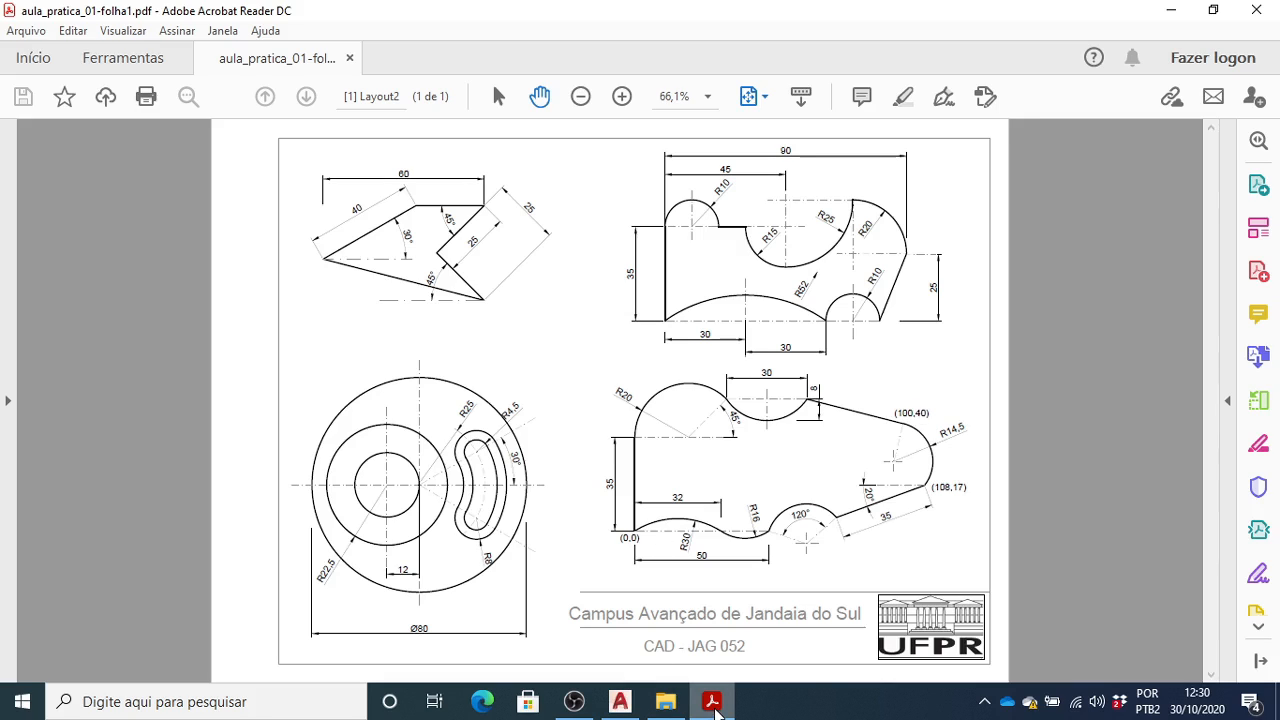
{"action": "left_click", "coordinate": [630, 703]}
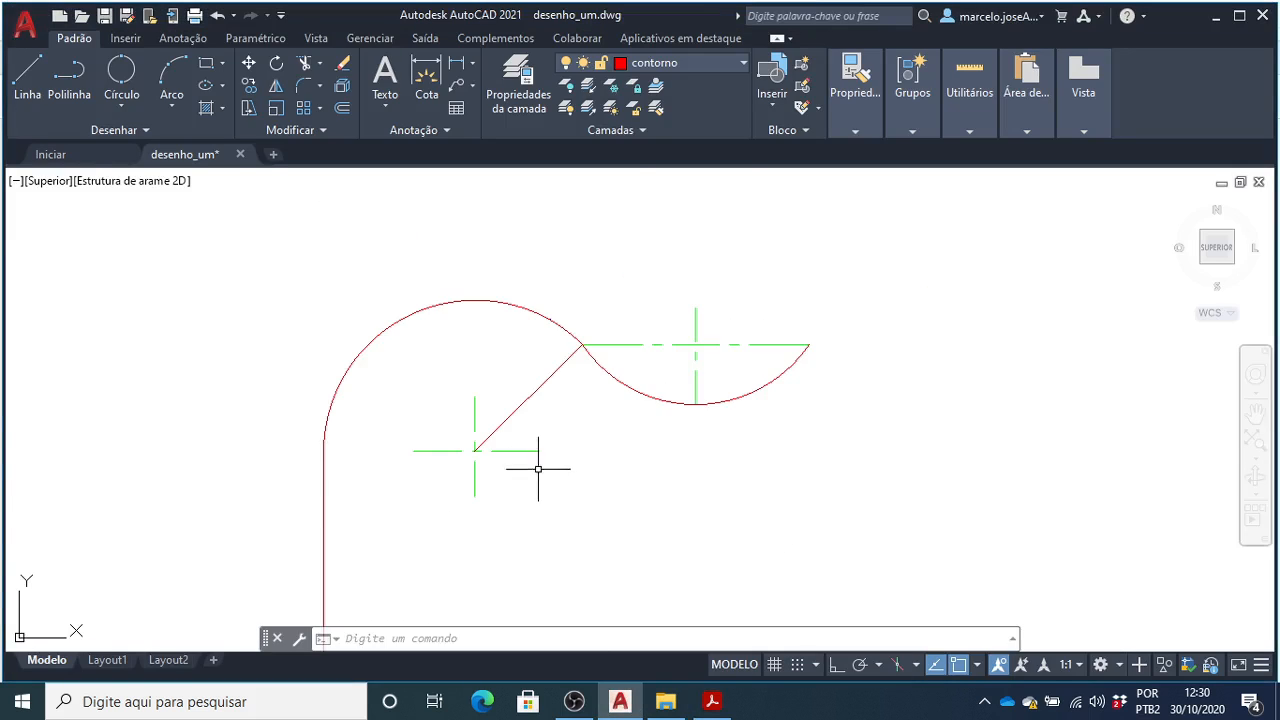
{"action": "scroll", "coordinate": [535, 463], "scroll_direction": "down", "scroll_amount": 2}
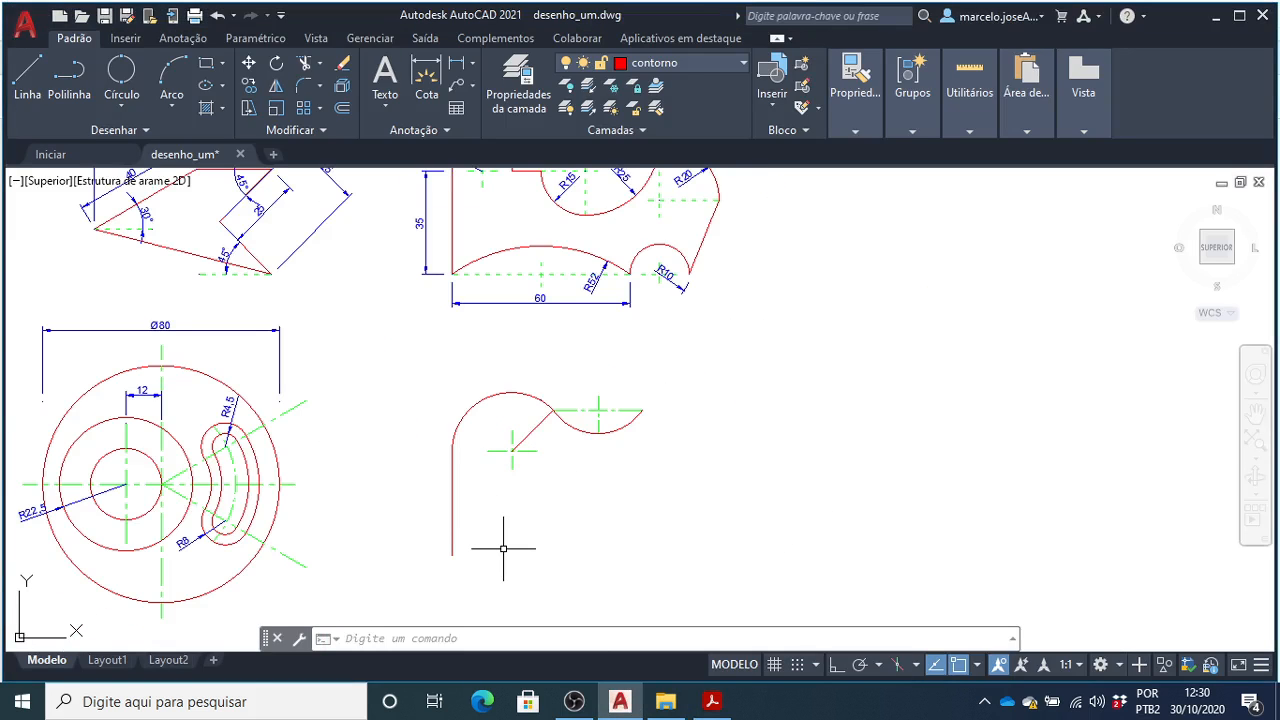
{"action": "type", "text": "l"}
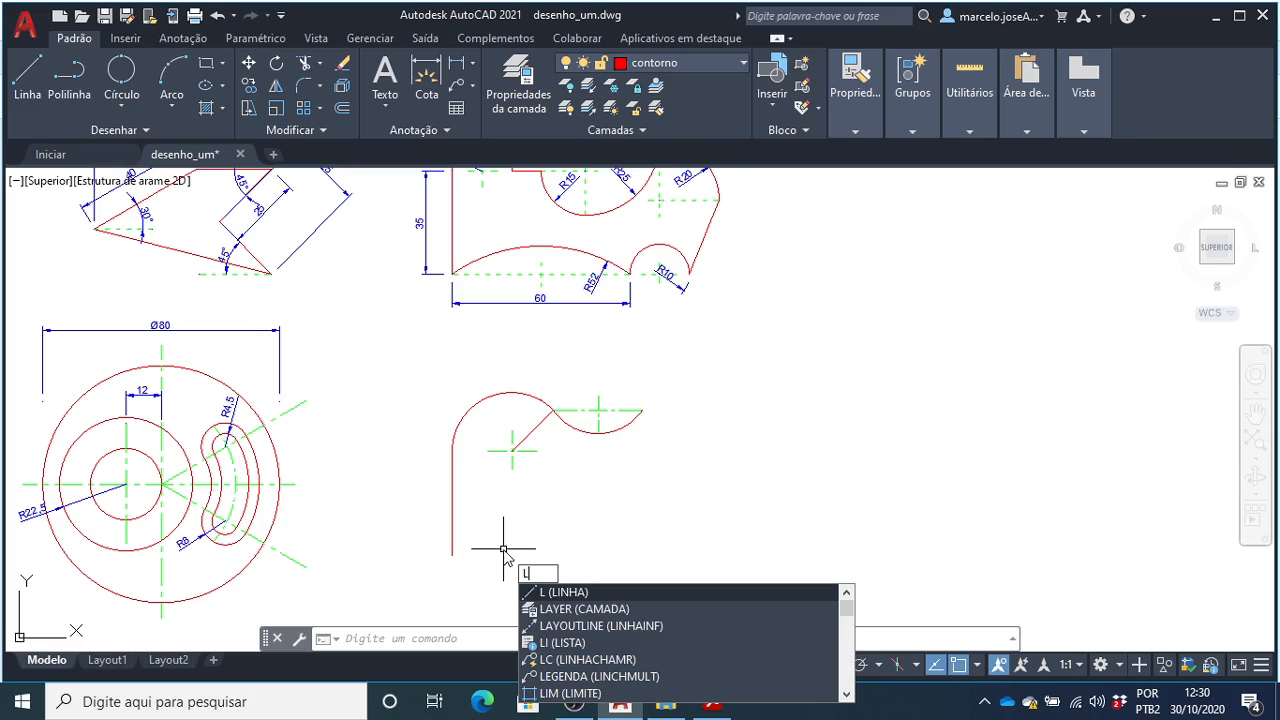
{"action": "key", "text": "Return"}
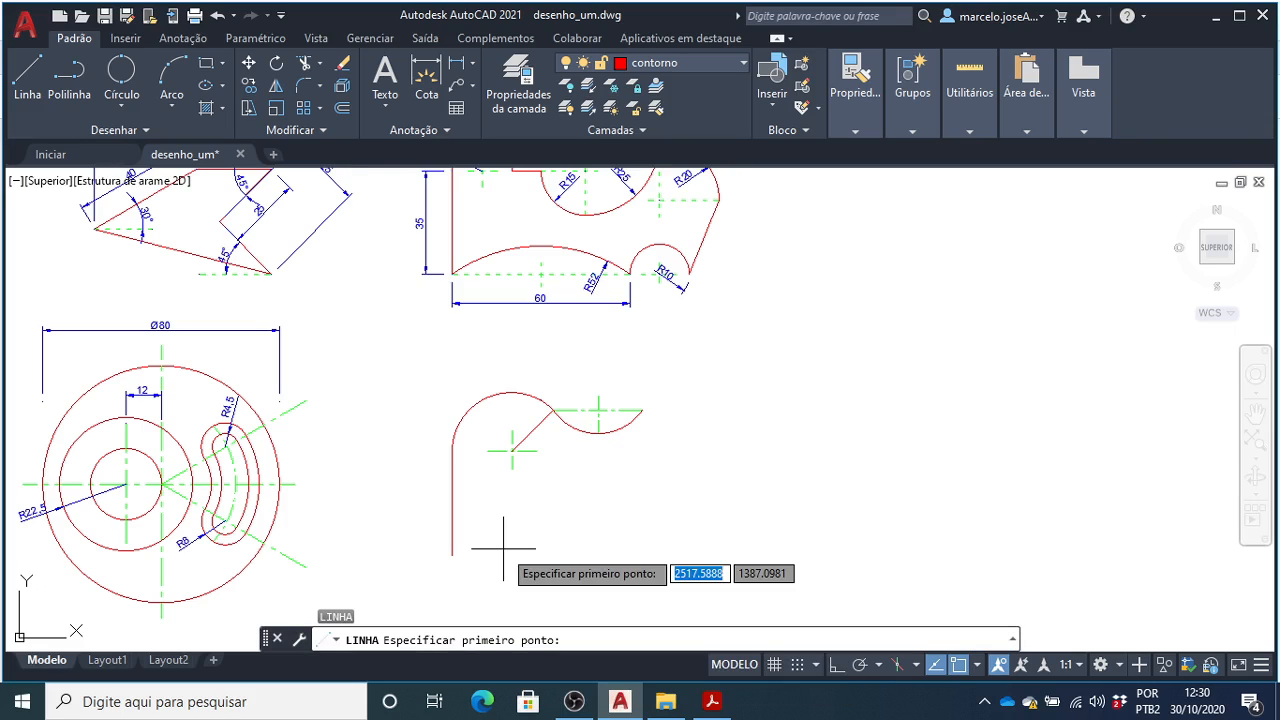
{"action": "left_click", "coordinate": [452, 554]}
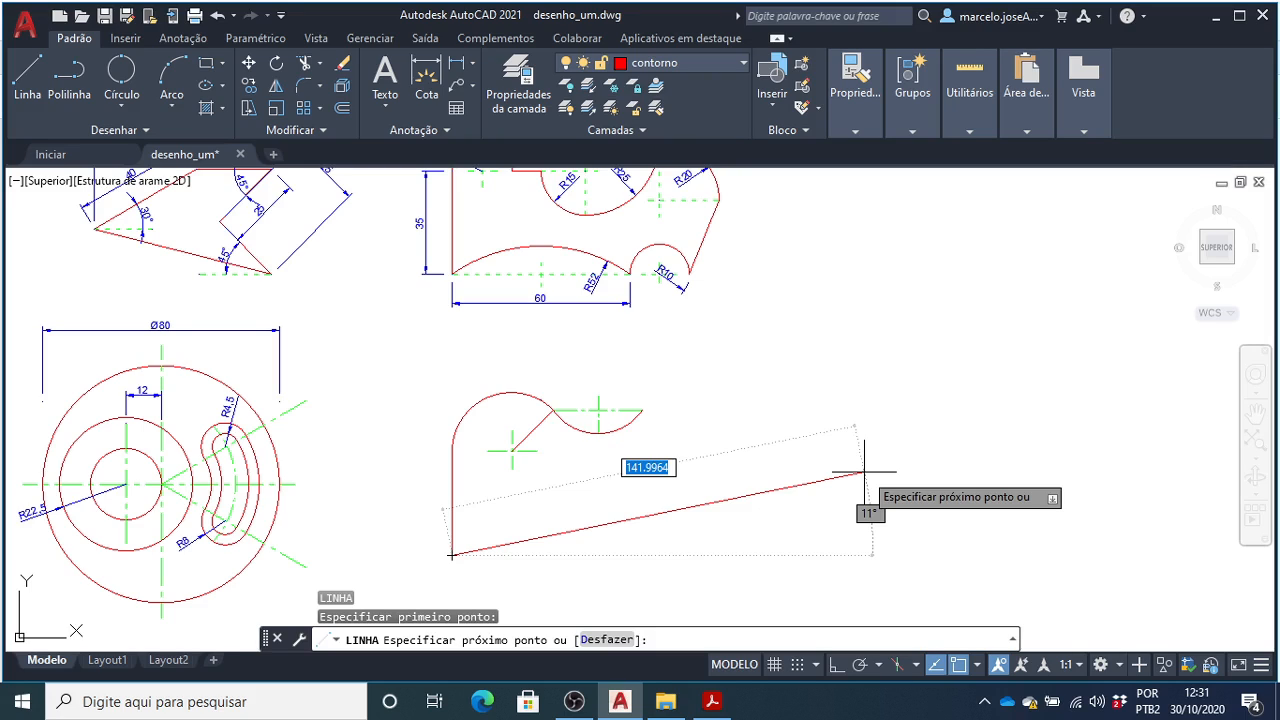
{"action": "type", "text": "100"}
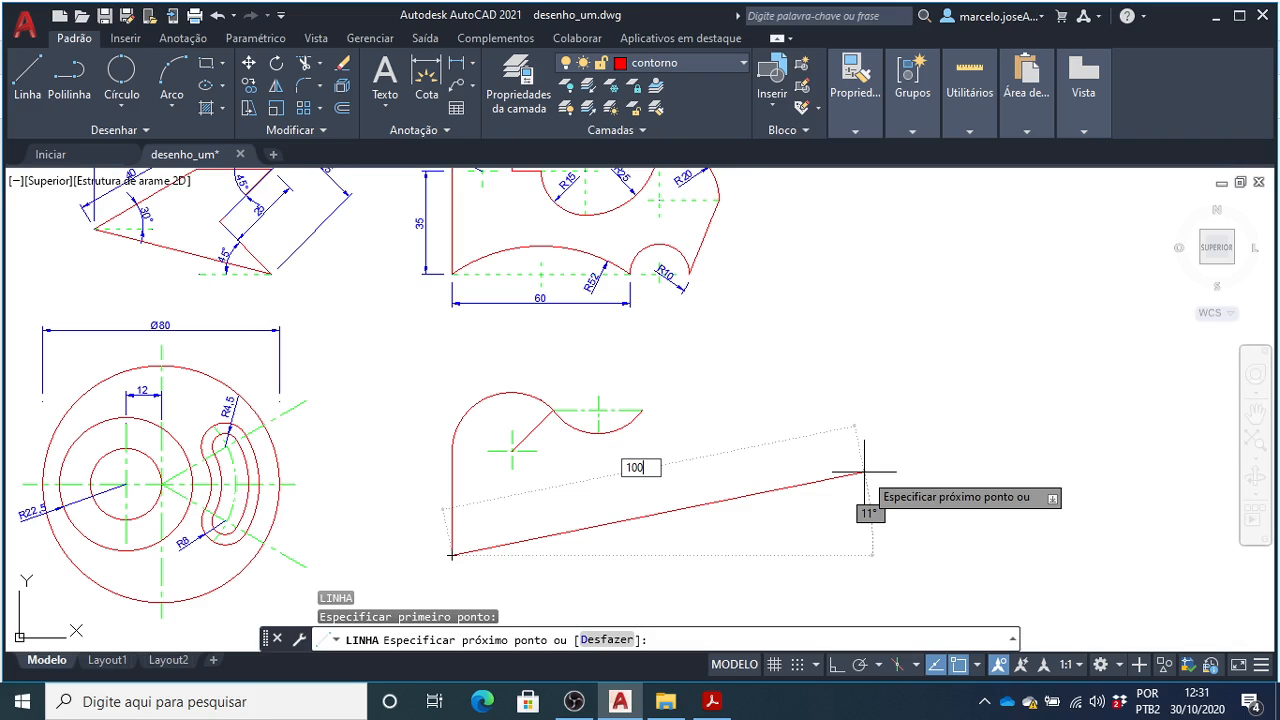
{"action": "key", "text": "Tab"}
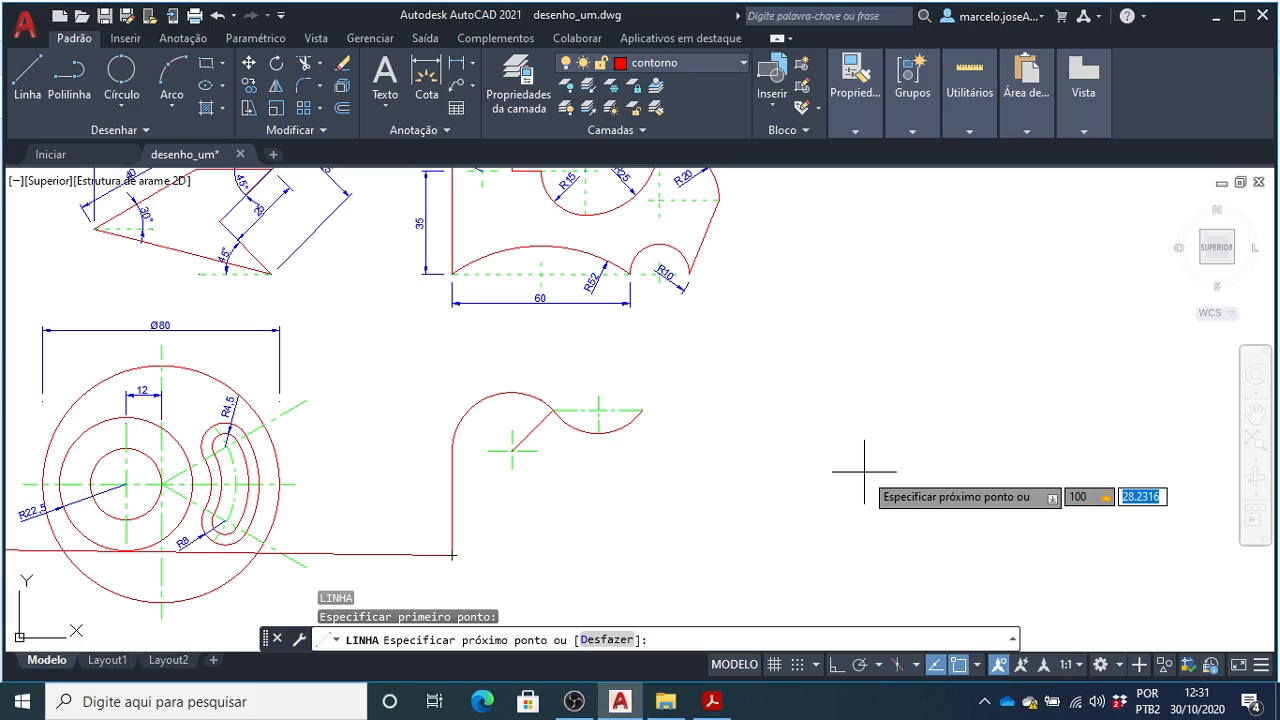
{"action": "type", "text": "40"}
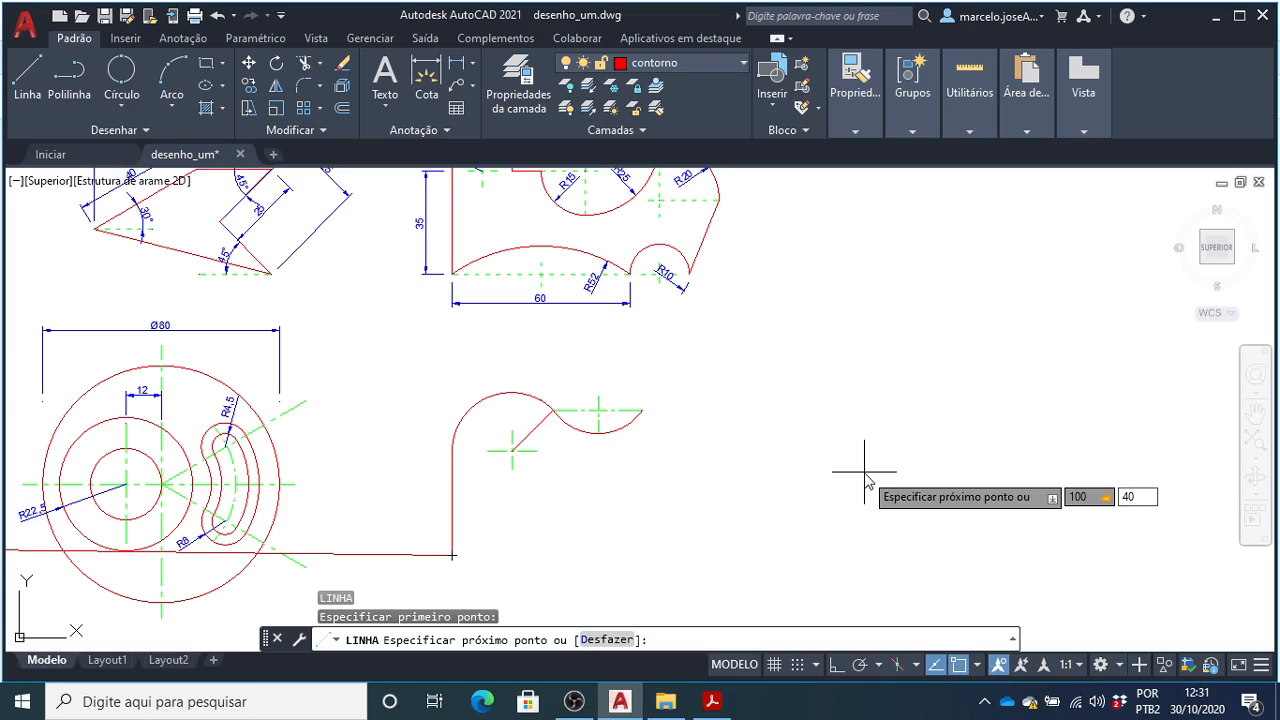
{"action": "key", "text": "Return"}
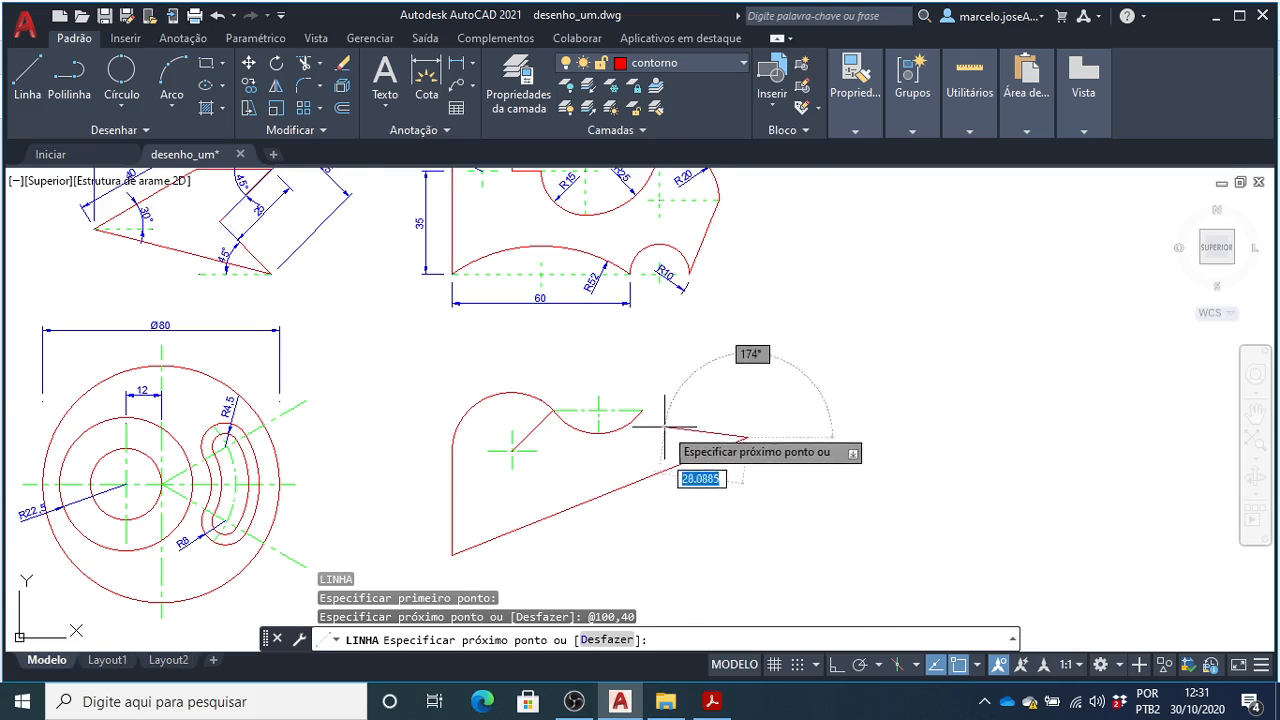
- Continue the line from point 100,40 to the right end of the 30 by 8 arc and finish it there
{"action": "scroll", "coordinate": [657, 410], "scroll_direction": "up", "scroll_amount": 4}
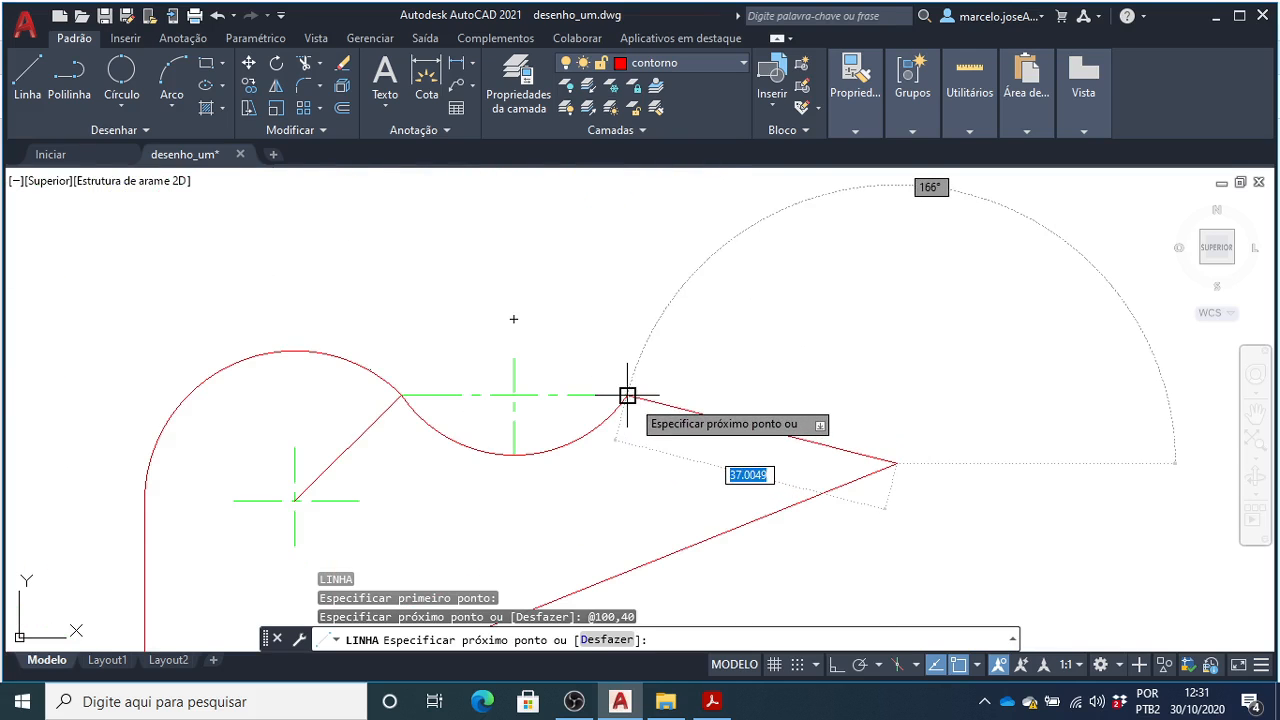
{"action": "left_click", "coordinate": [627, 395]}
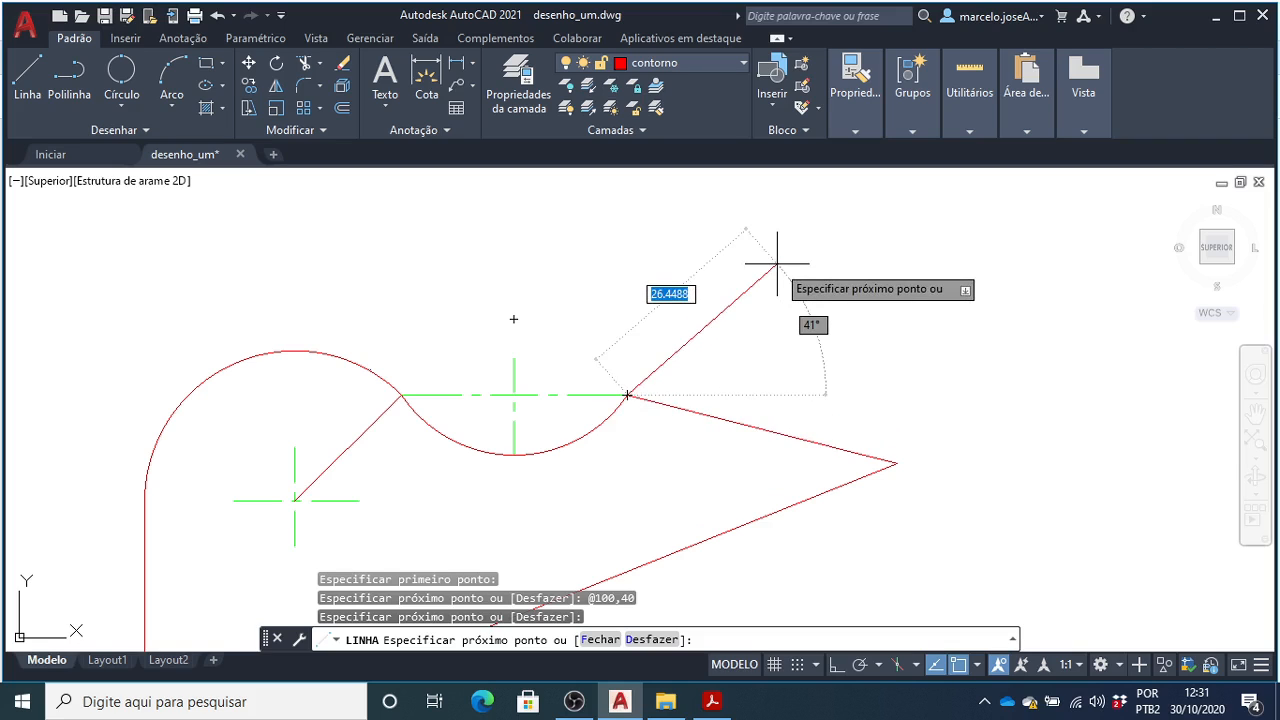
{"action": "key", "text": "Return"}
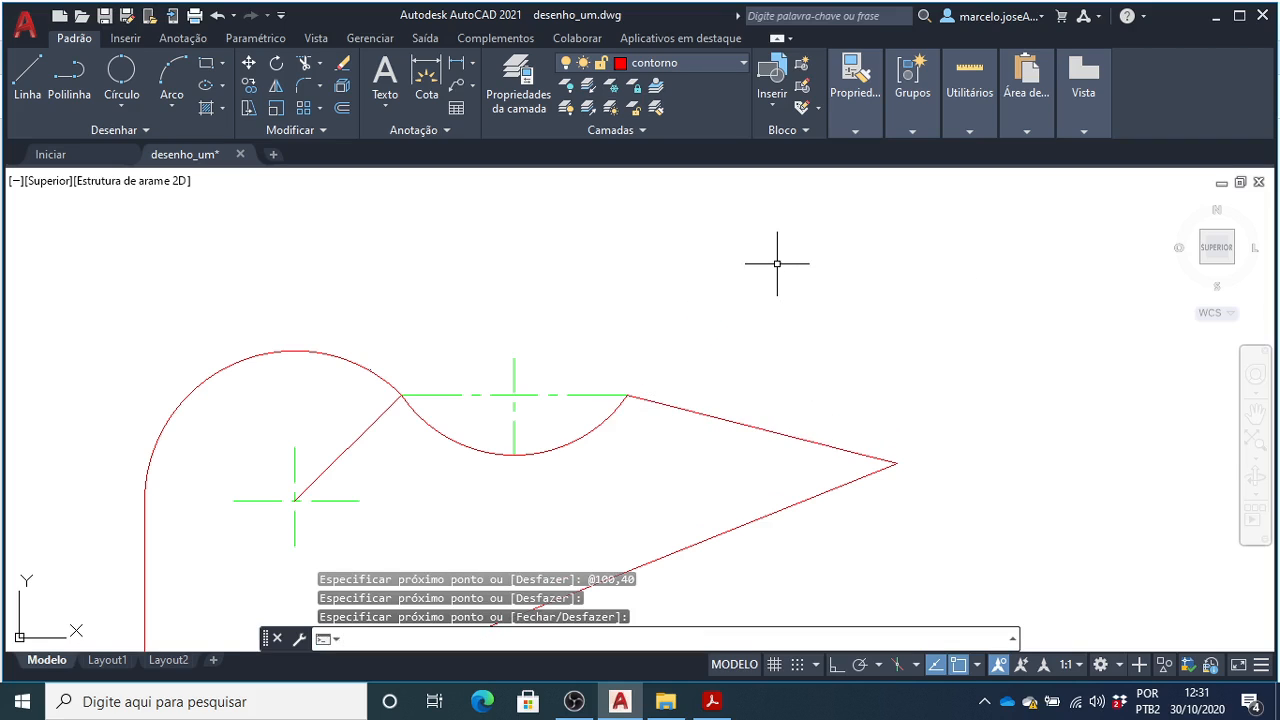
- Erase the diagonal construction line between the vertical outline's lower end and point 100,40
{"action": "scroll", "coordinate": [651, 277], "scroll_direction": "down", "scroll_amount": 2}
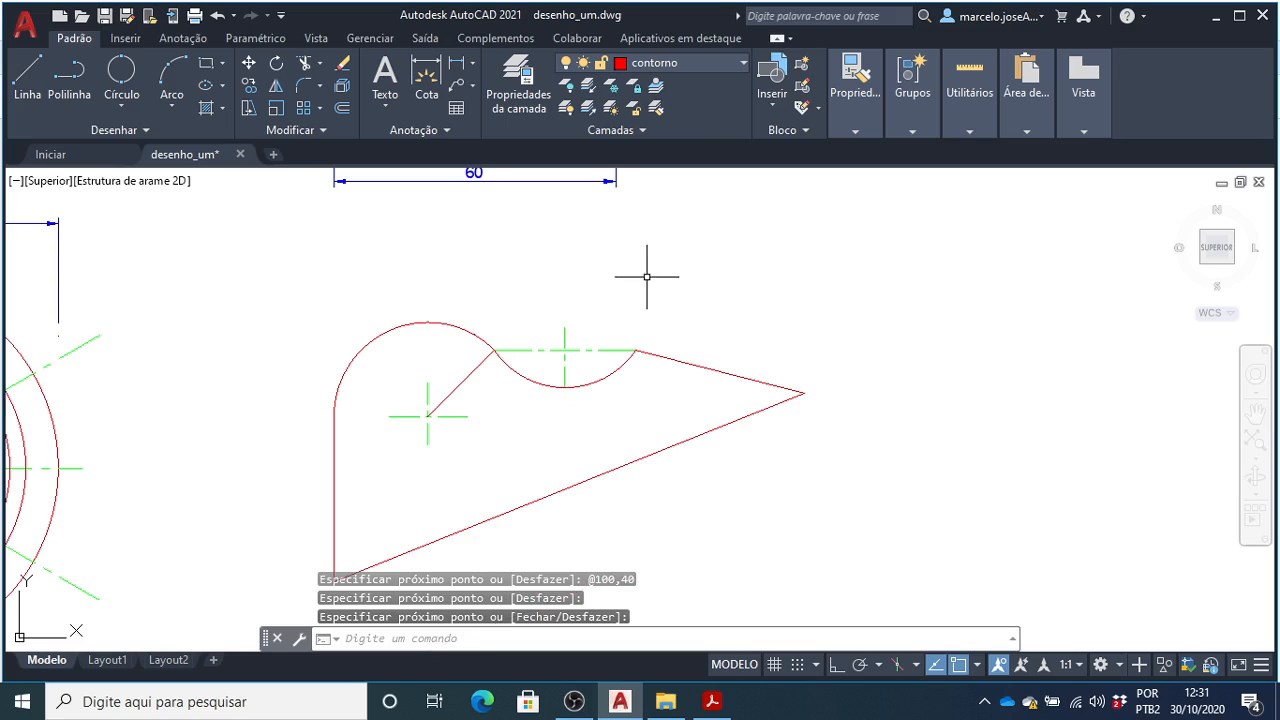
{"action": "left_click", "coordinate": [572, 487]}
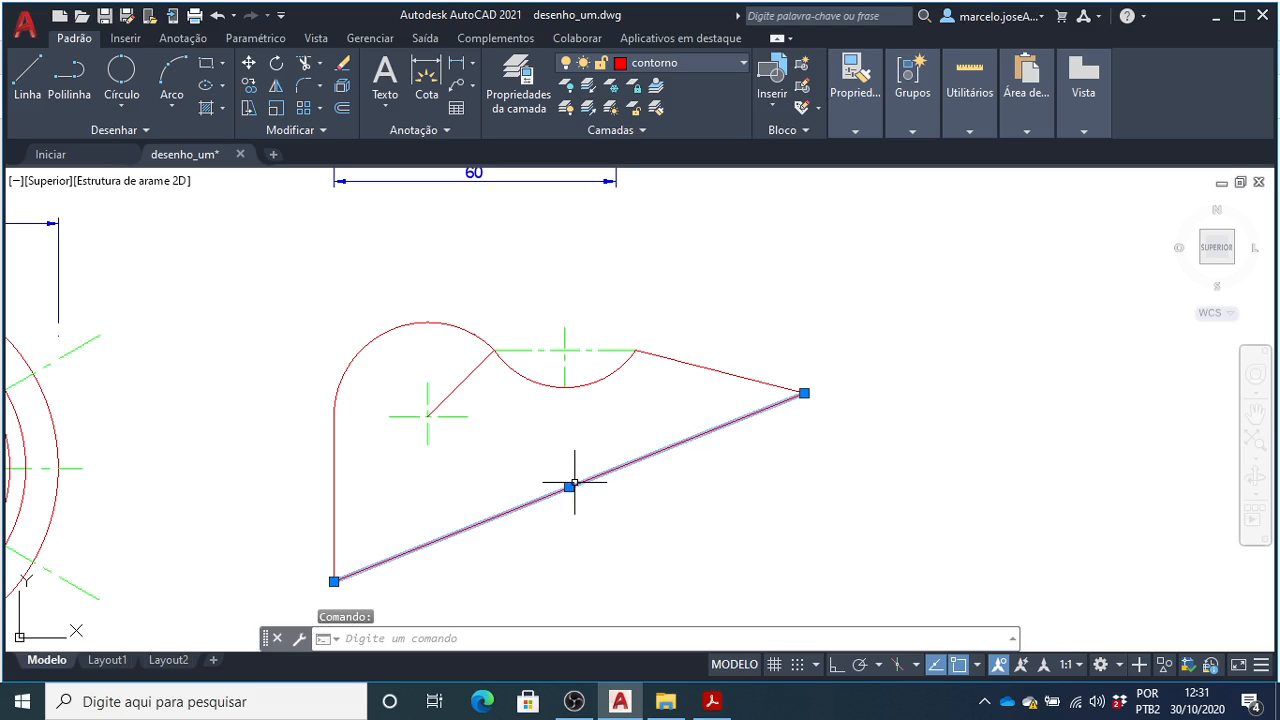
{"action": "key", "text": "Delete"}
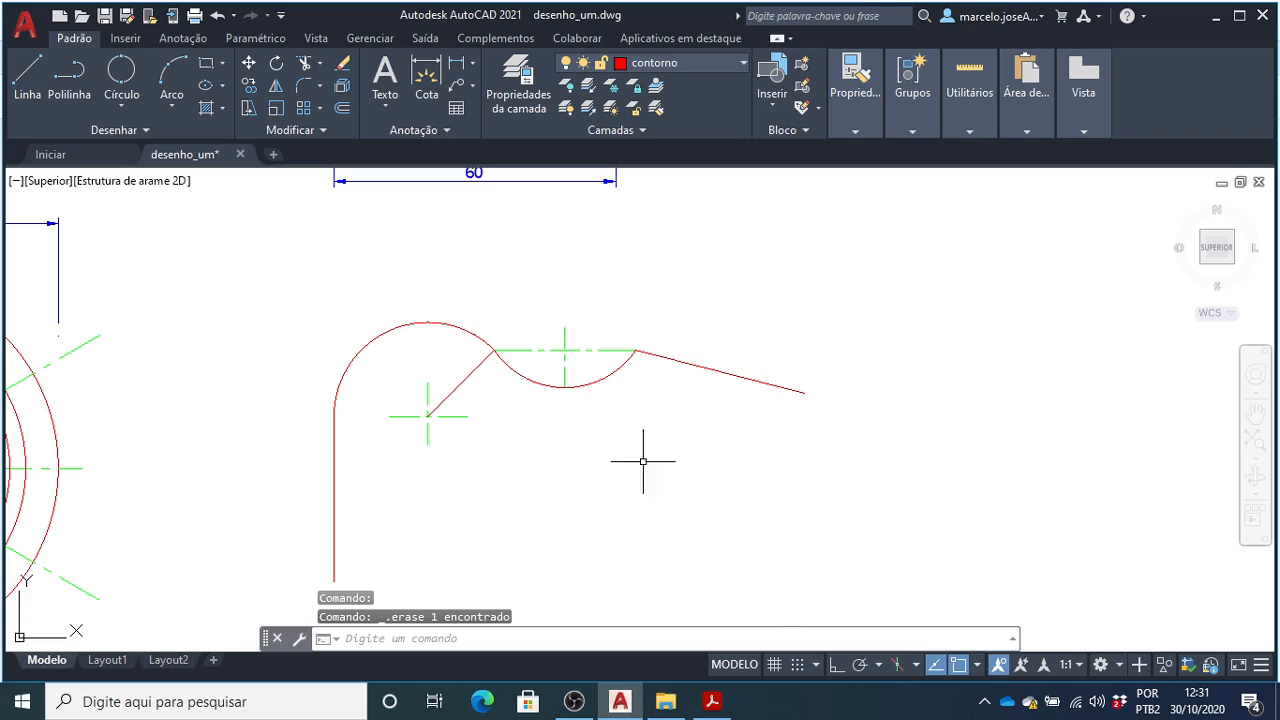
- Check the practice sheet PDF, return to AutoCAD, and draw a line from the vertical outline's lower end to relative point 108,17
{"action": "mouse_move", "coordinate": [716, 706]}
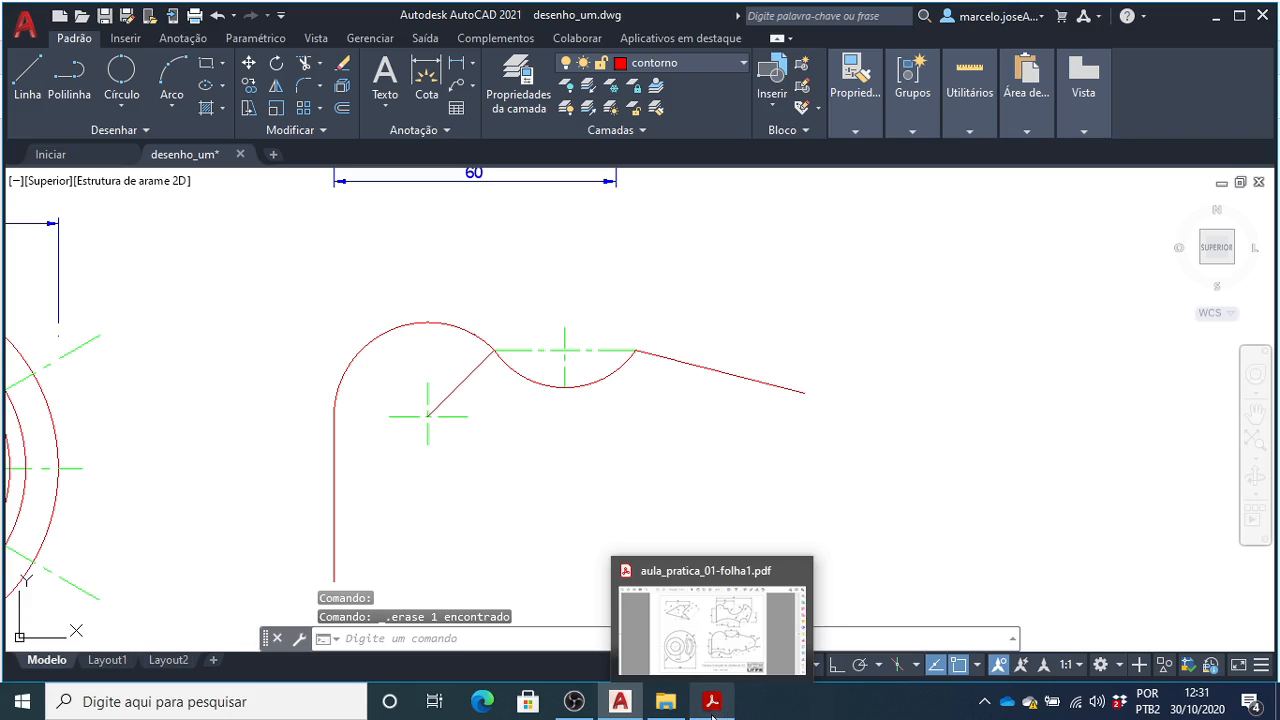
{"action": "left_click", "coordinate": [720, 660]}
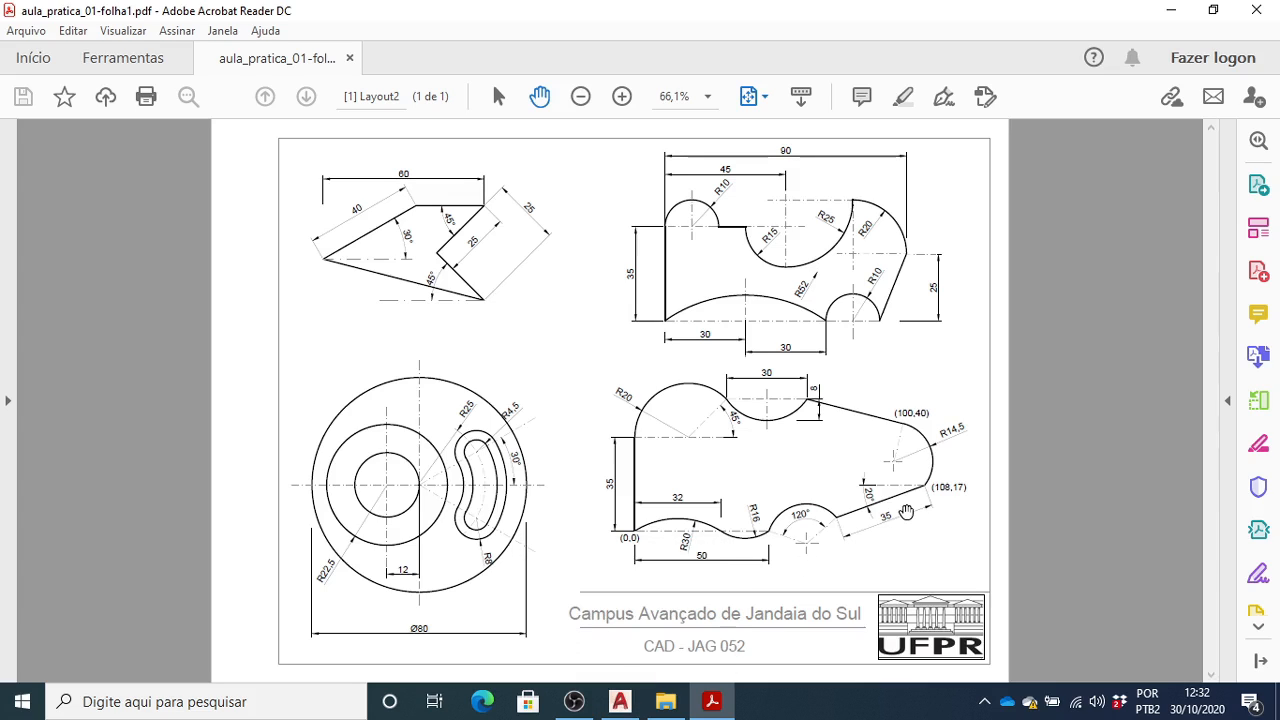
{"action": "left_click", "coordinate": [620, 701]}
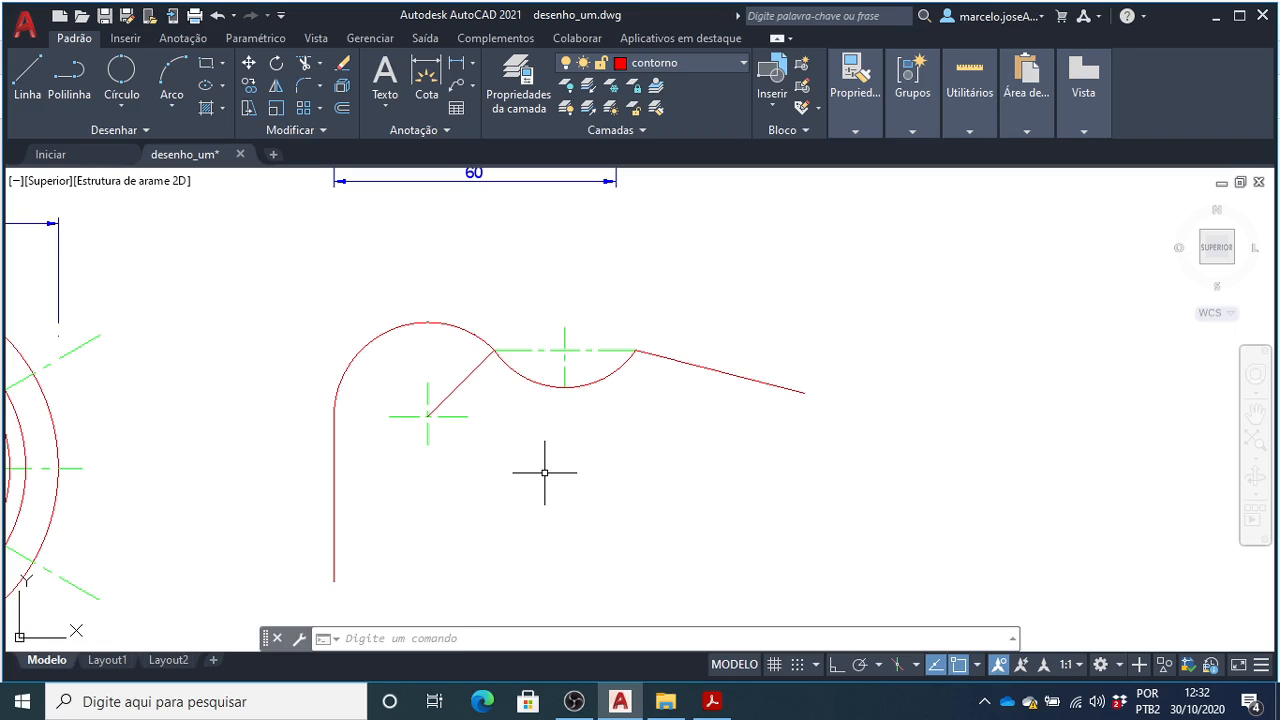
{"action": "key", "text": "Delete"}
{"action": "key", "text": "Escape"}
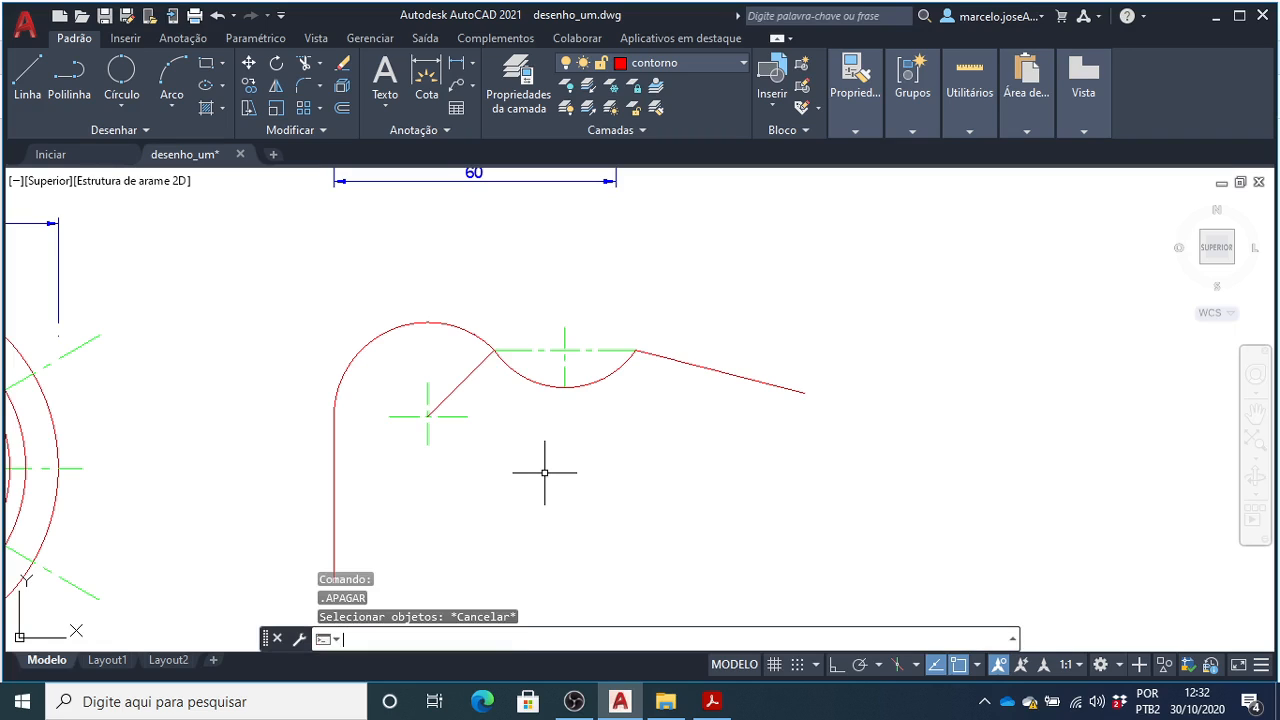
{"action": "type", "text": "L"}
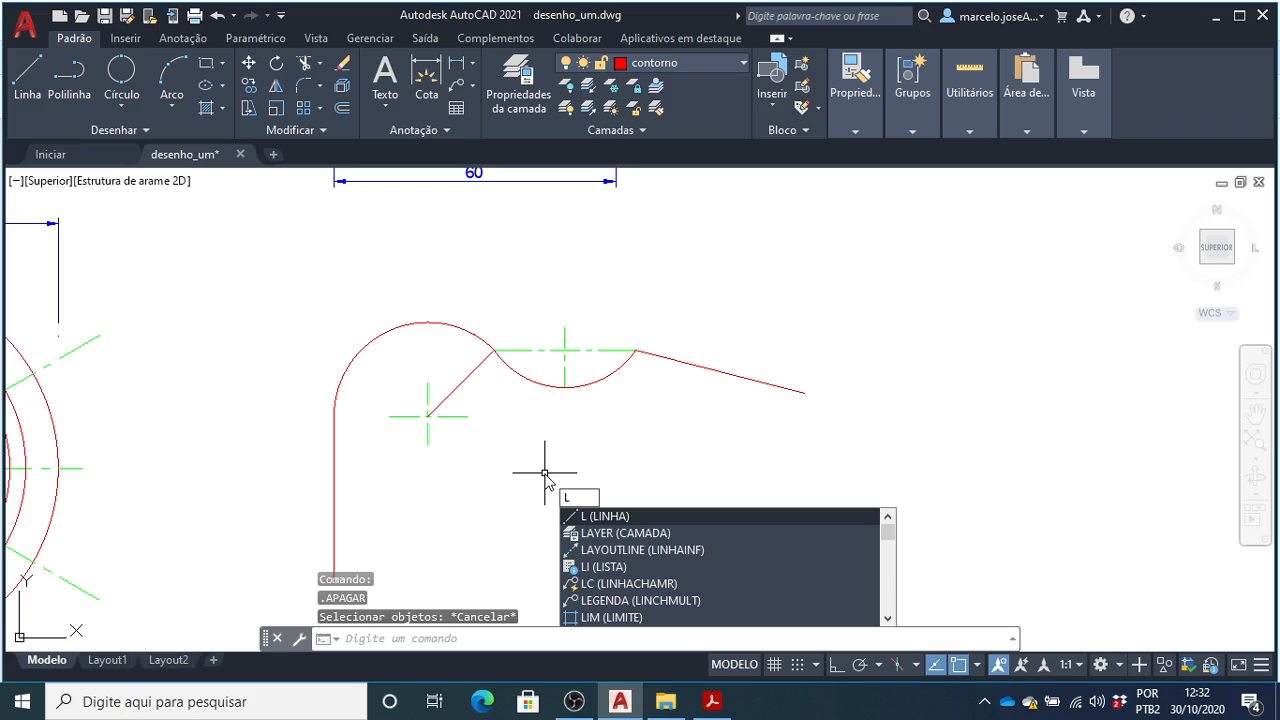
{"action": "key", "text": "Return"}
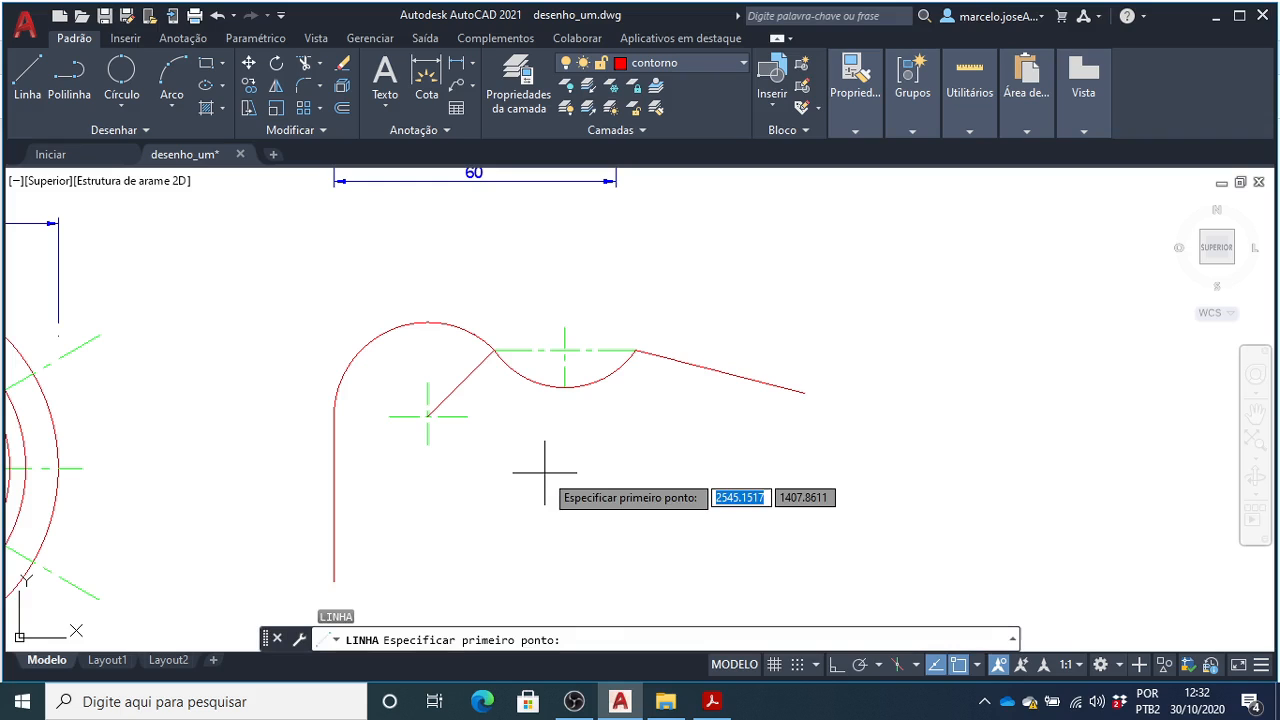
{"action": "left_click", "coordinate": [333, 581]}
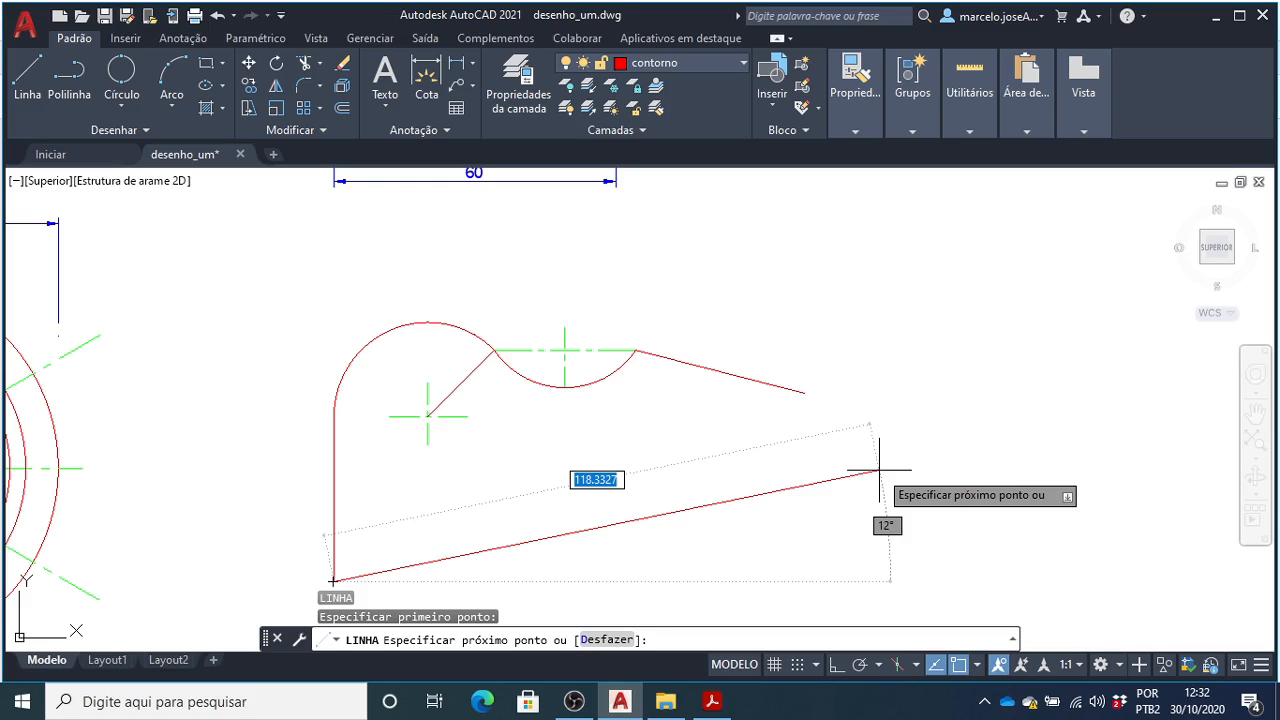
{"action": "type", "text": "108"}
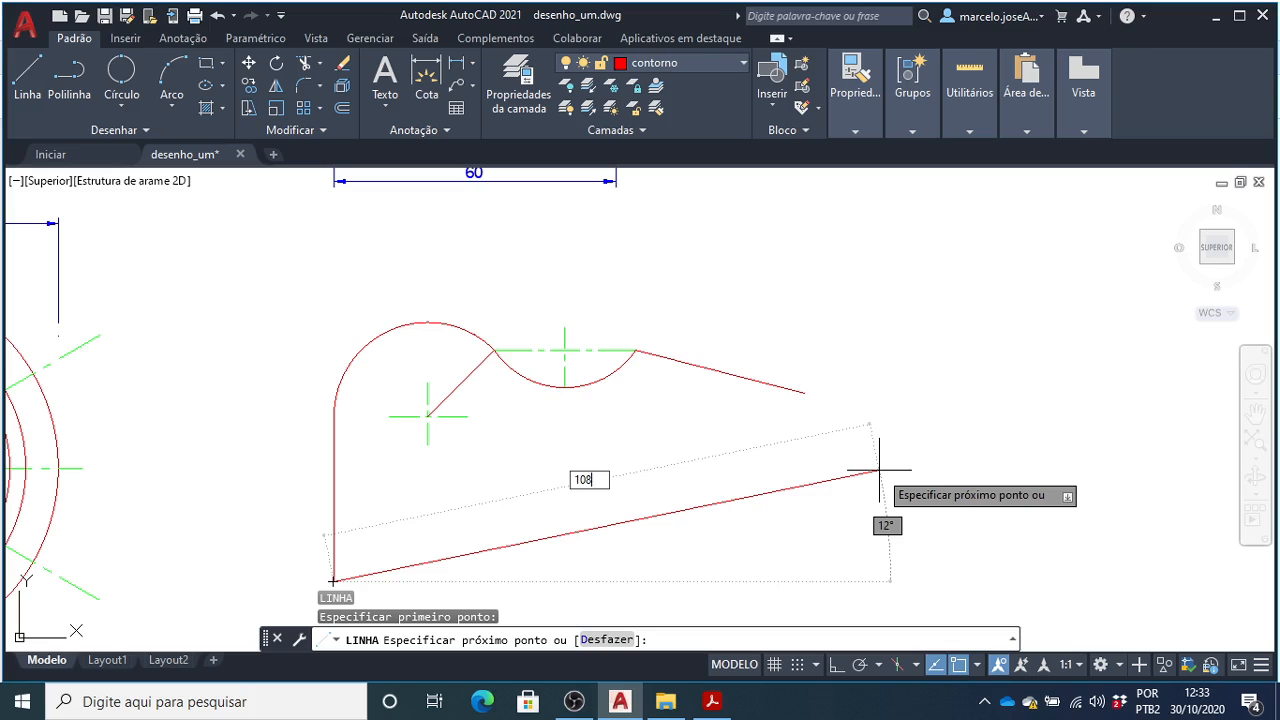
{"action": "key", "text": "Tab"}
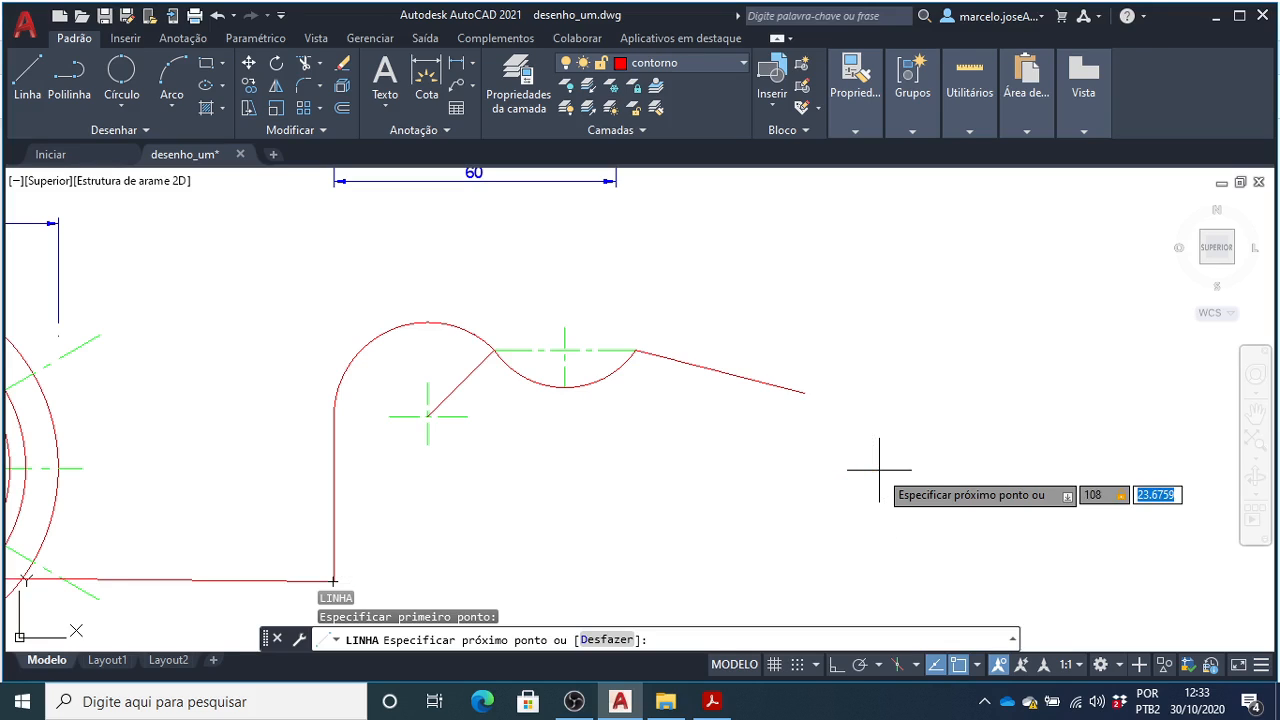
{"action": "type", "text": "17"}
{"action": "key", "text": "Return"}
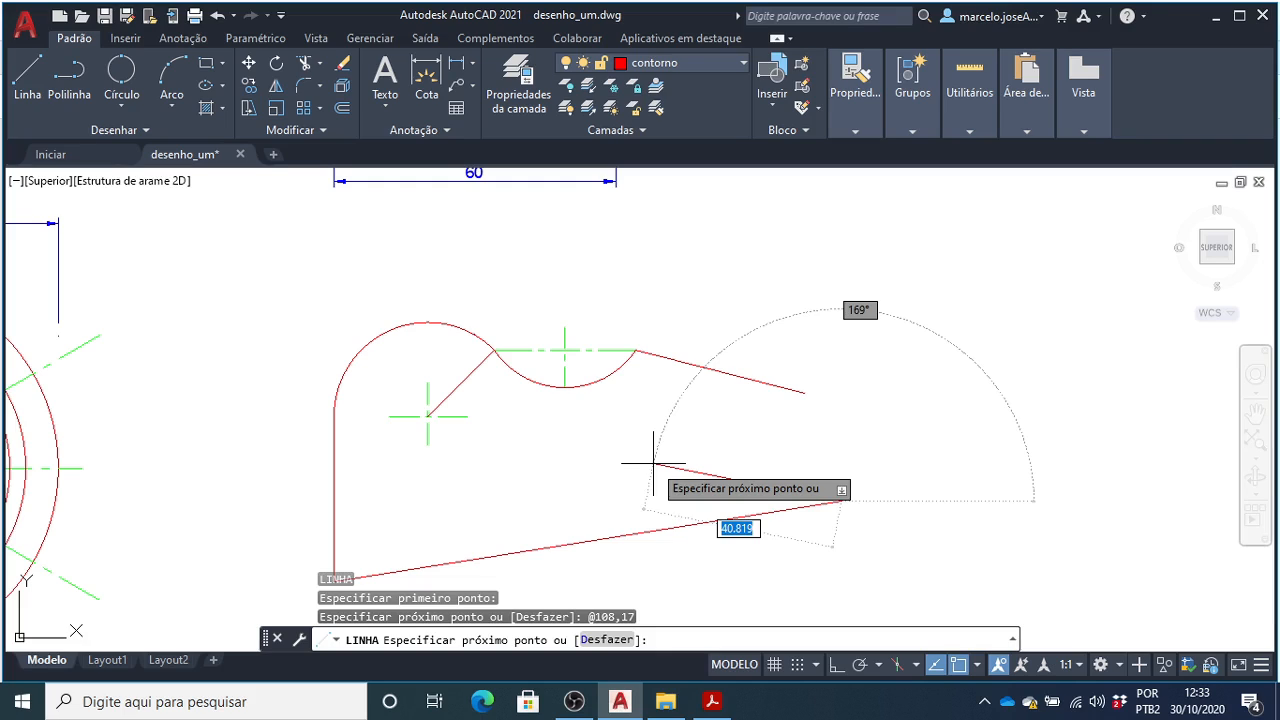
- Continue the line from point 108,17 by 35 units at 200°, checking the PDF, and erase the diagonal construction line to the outline's lower end
{"action": "type", "text": "35"}
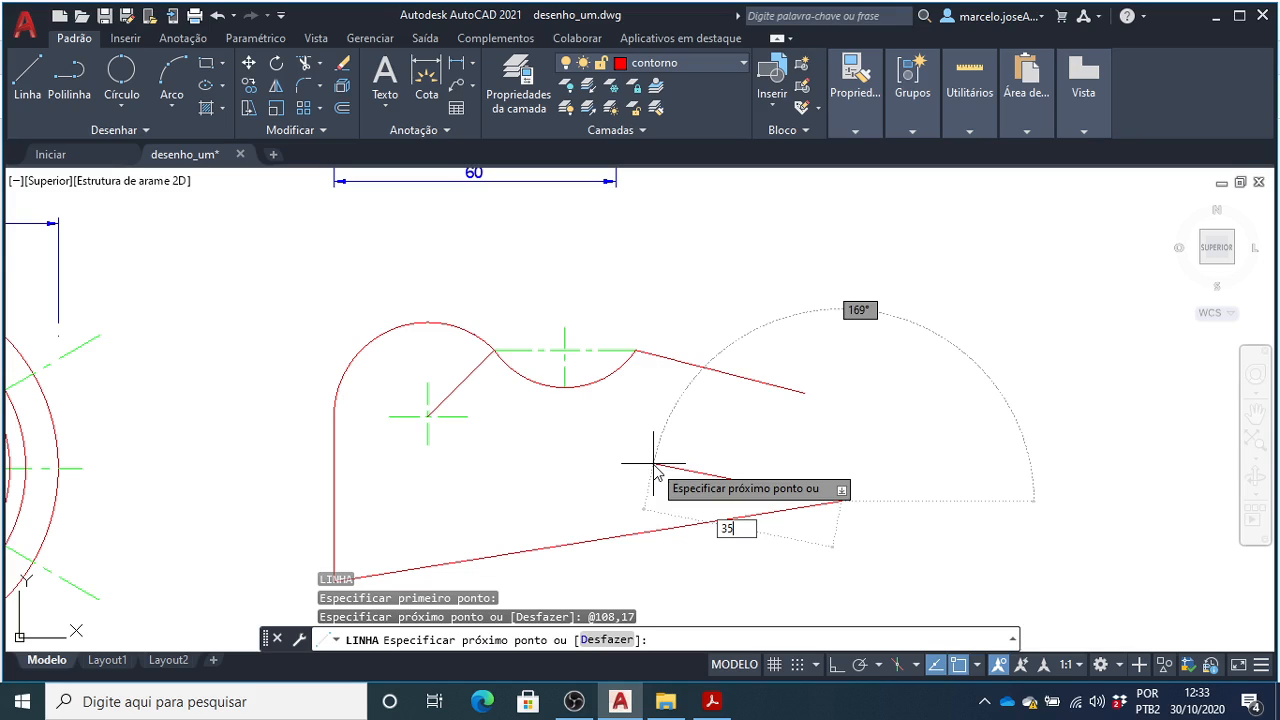
{"action": "key", "text": "Tab"}
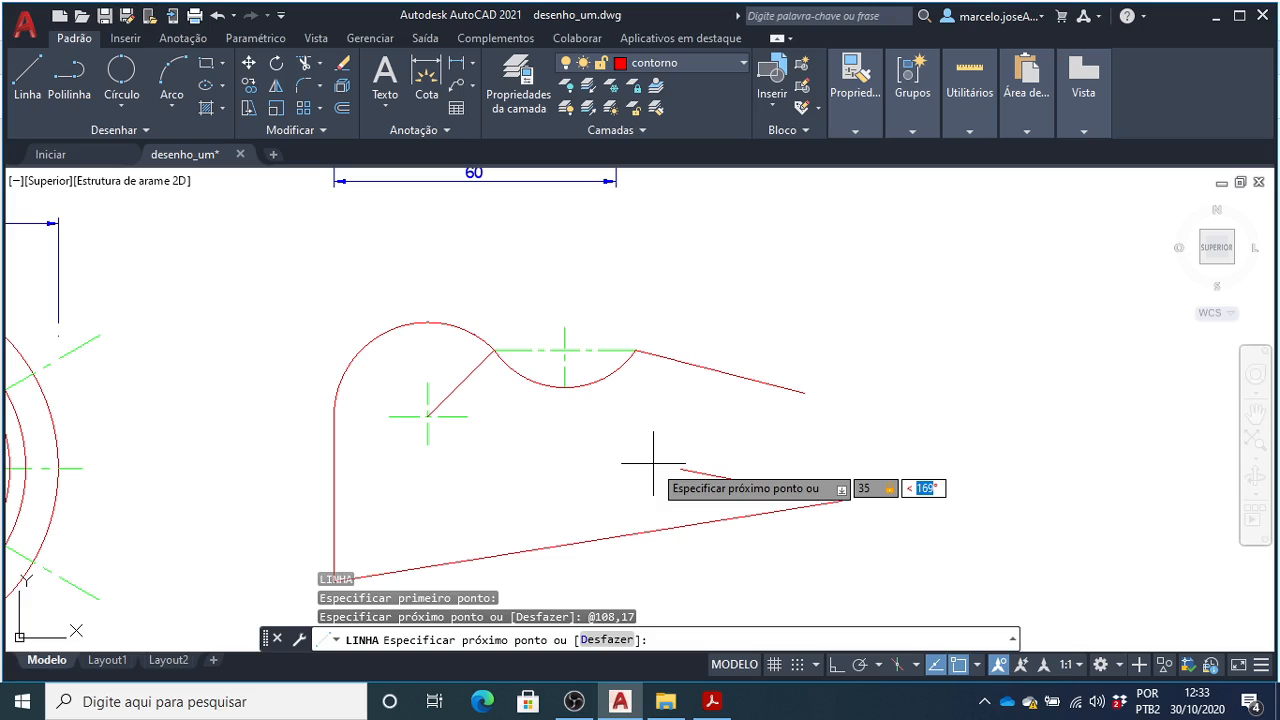
{"action": "left_click", "coordinate": [712, 701]}
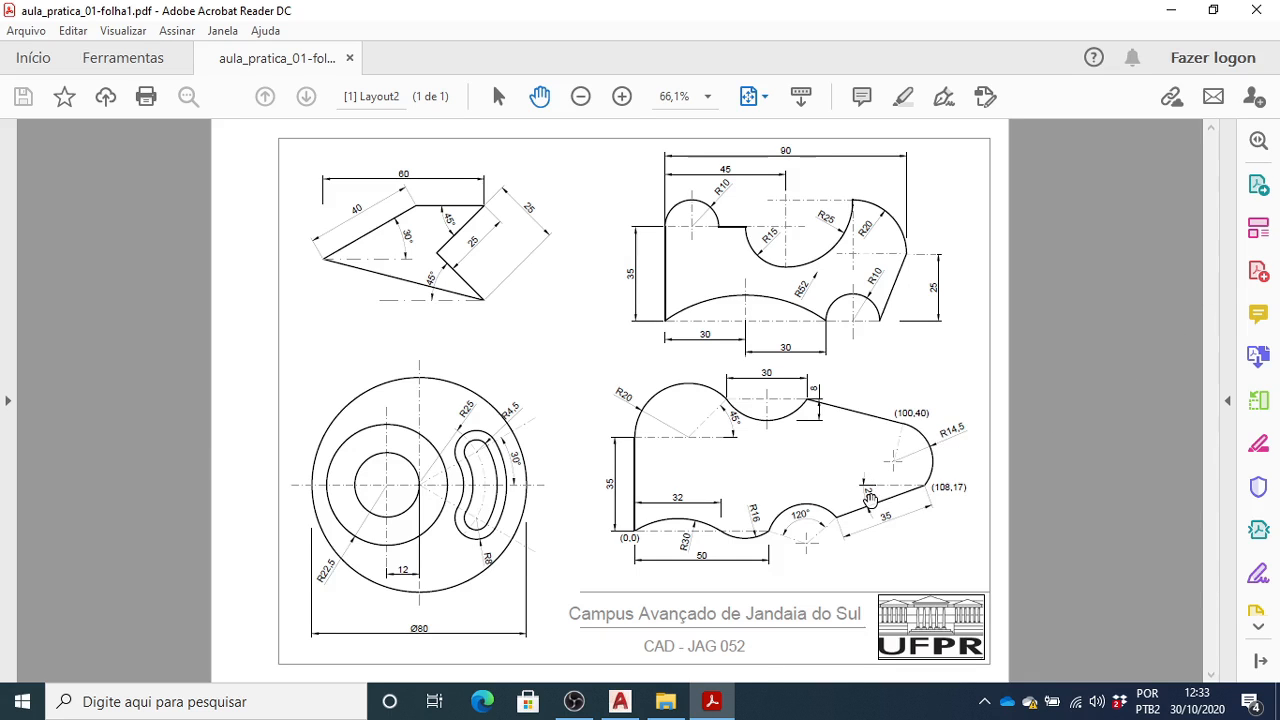
{"action": "left_click", "coordinate": [620, 701]}
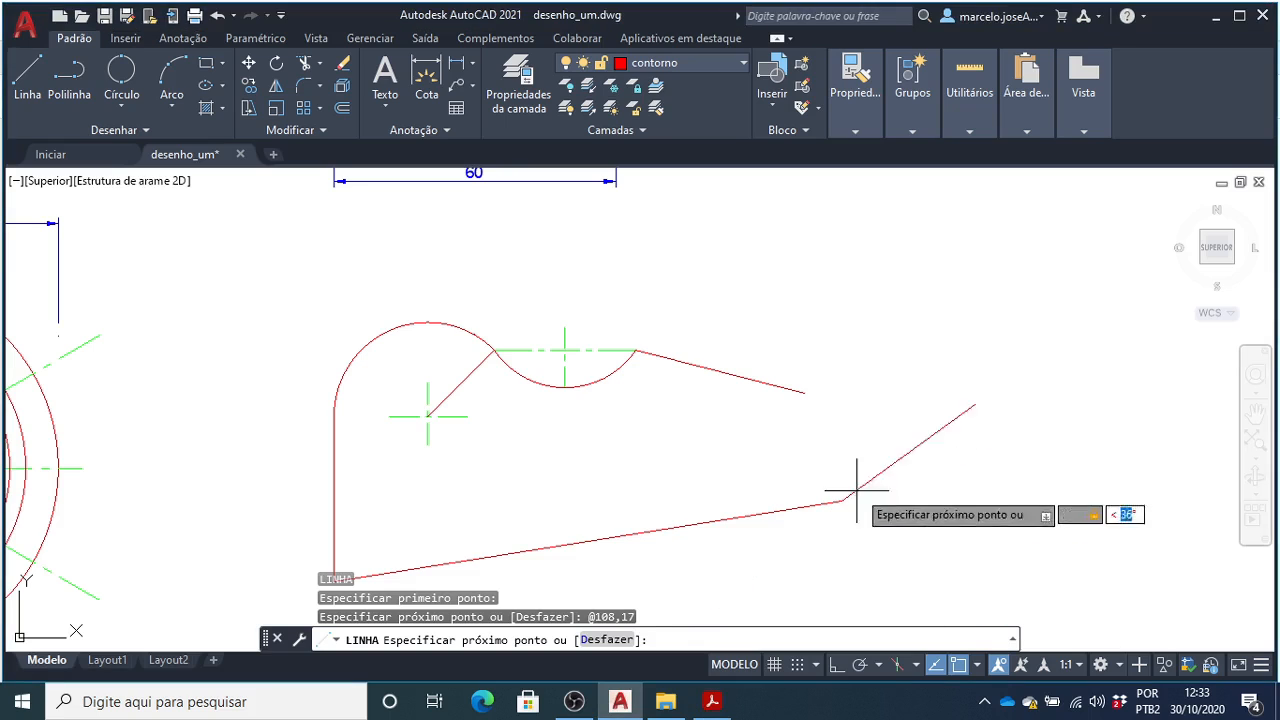
{"action": "type", "text": "200"}
{"action": "key", "text": "Return"}
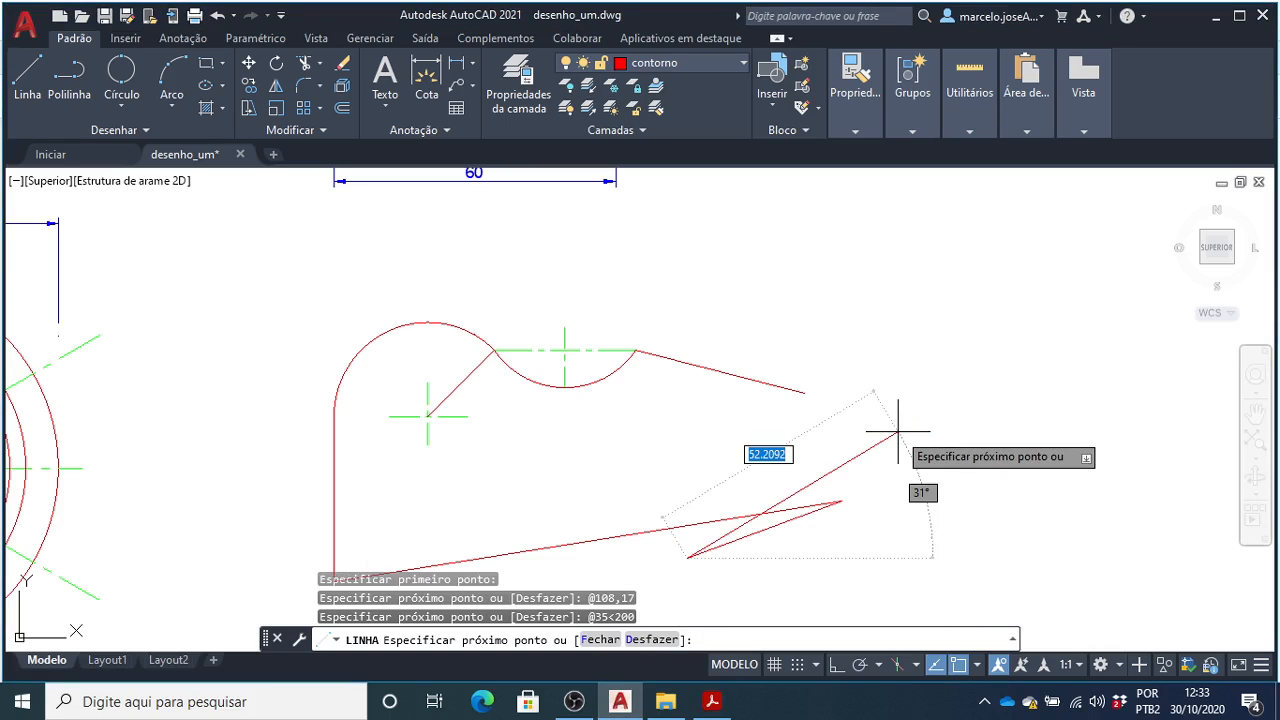
{"action": "key", "text": "Return"}
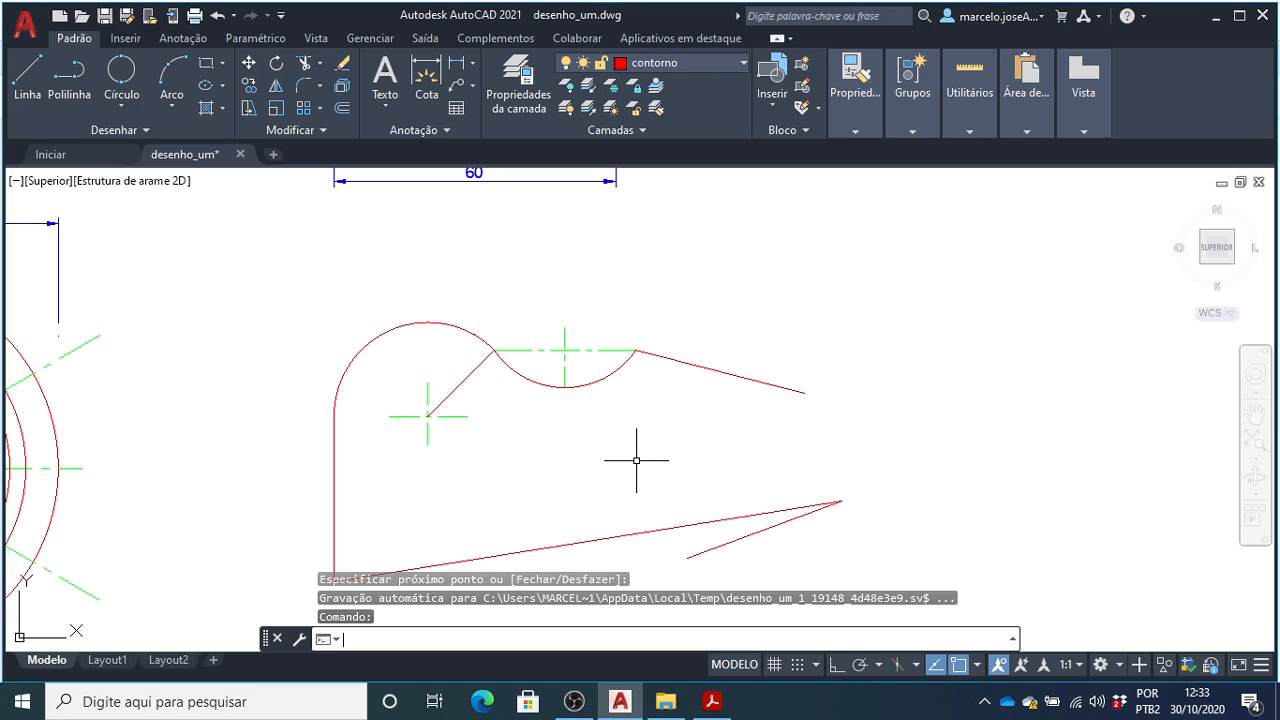
{"action": "left_click", "coordinate": [638, 535]}
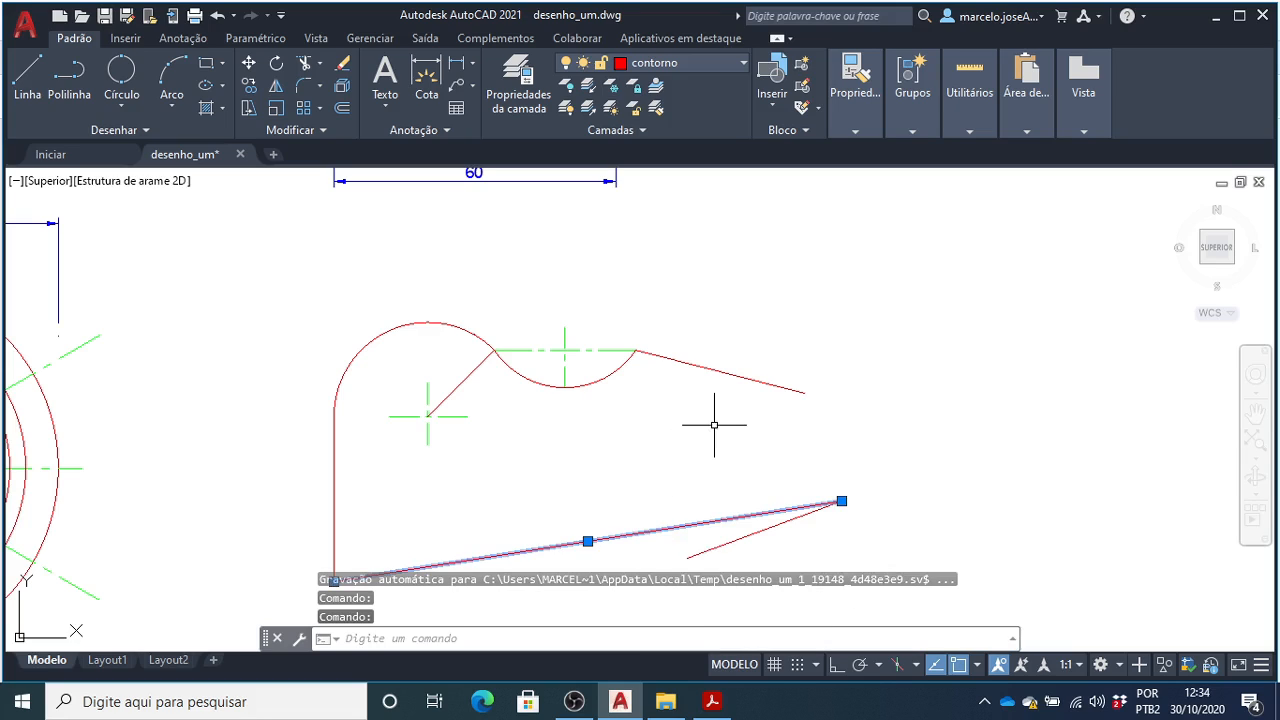
{"action": "key", "text": "Delete"}
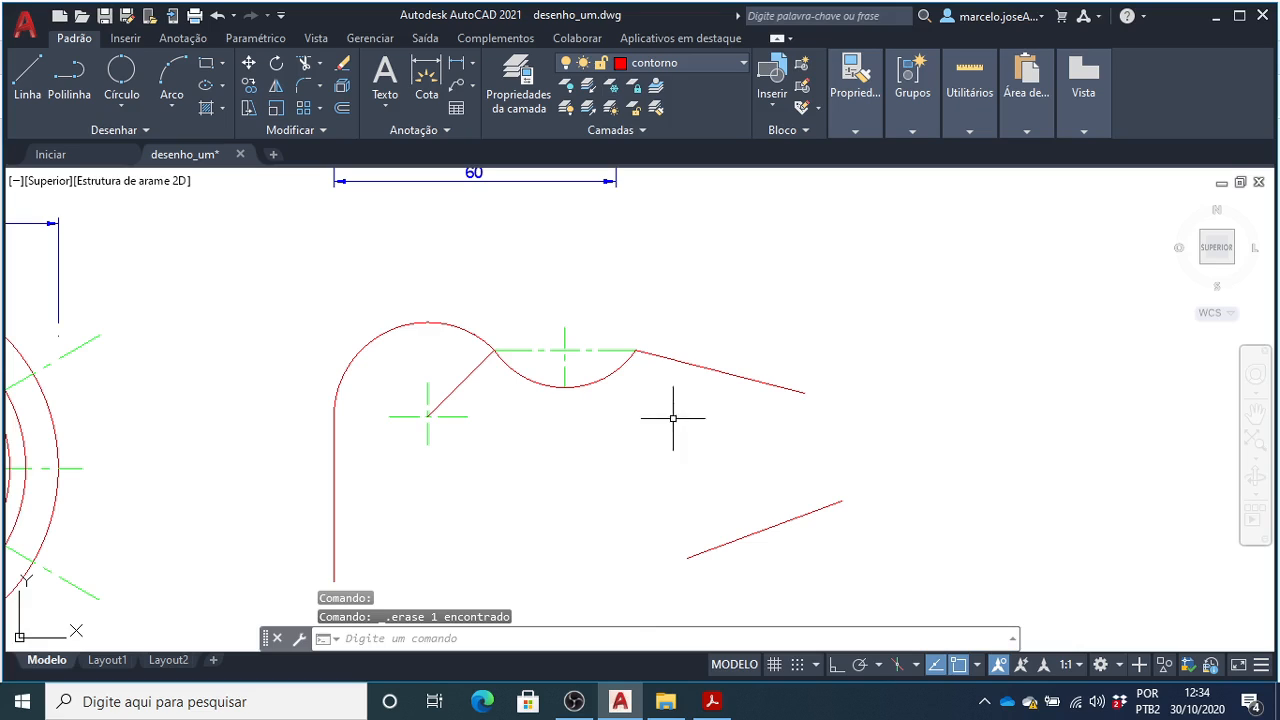
- Consult the PDF, then in AutoCAD draw a Start, End, Radius arc from point 108,17 to point 100,40 with radius 14.5
{"action": "left_click", "coordinate": [716, 707]}
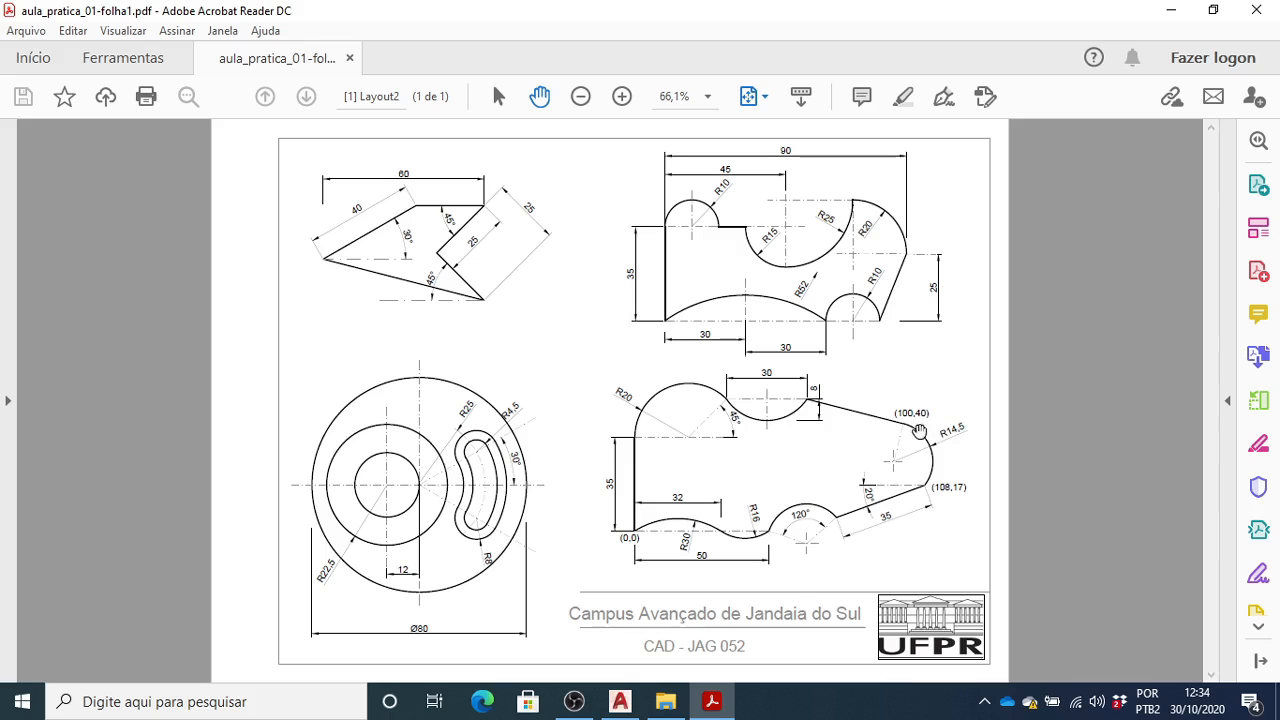
{"action": "left_click", "coordinate": [620, 703]}
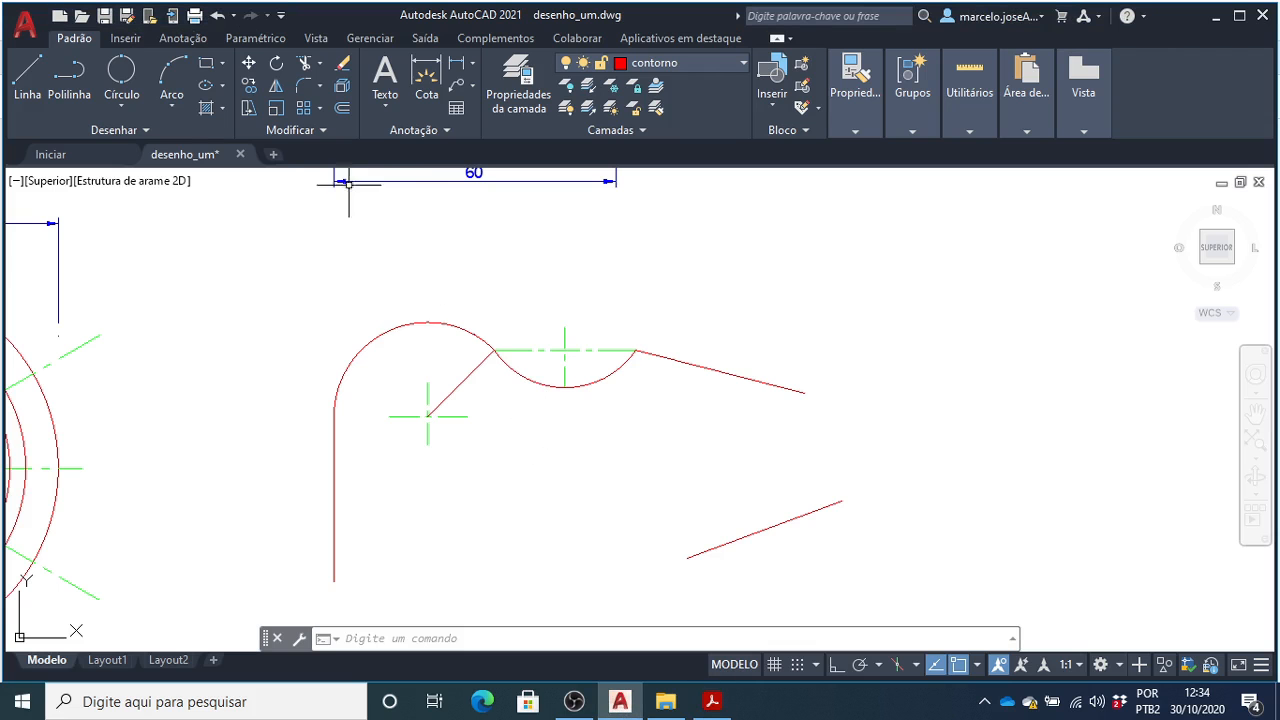
{"action": "left_click", "coordinate": [171, 108]}
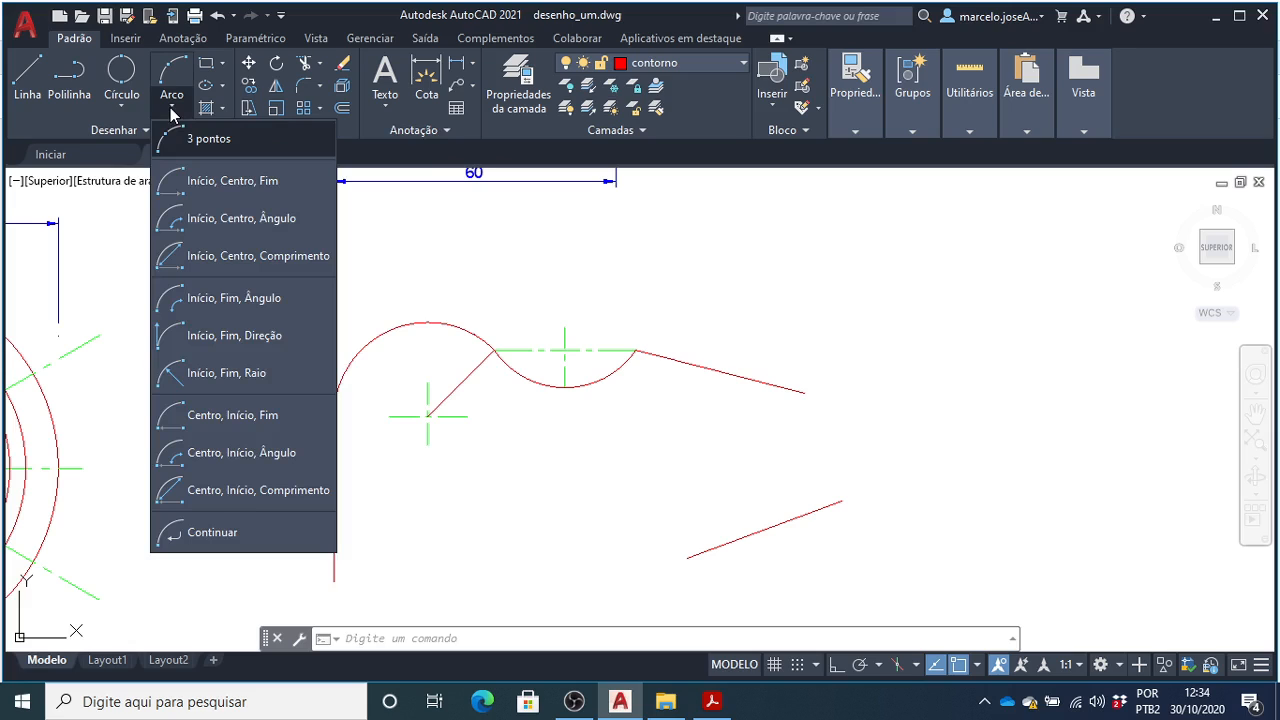
{"action": "left_click", "coordinate": [221, 376]}
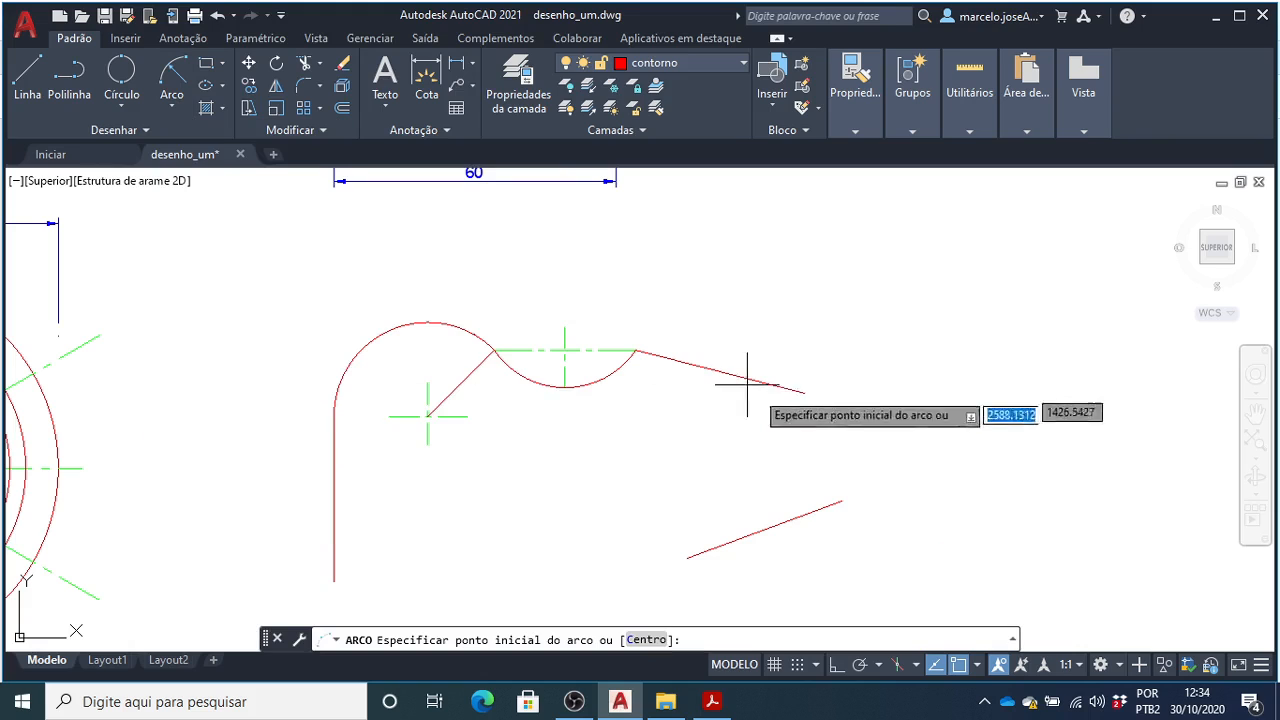
{"action": "left_click", "coordinate": [841, 501]}
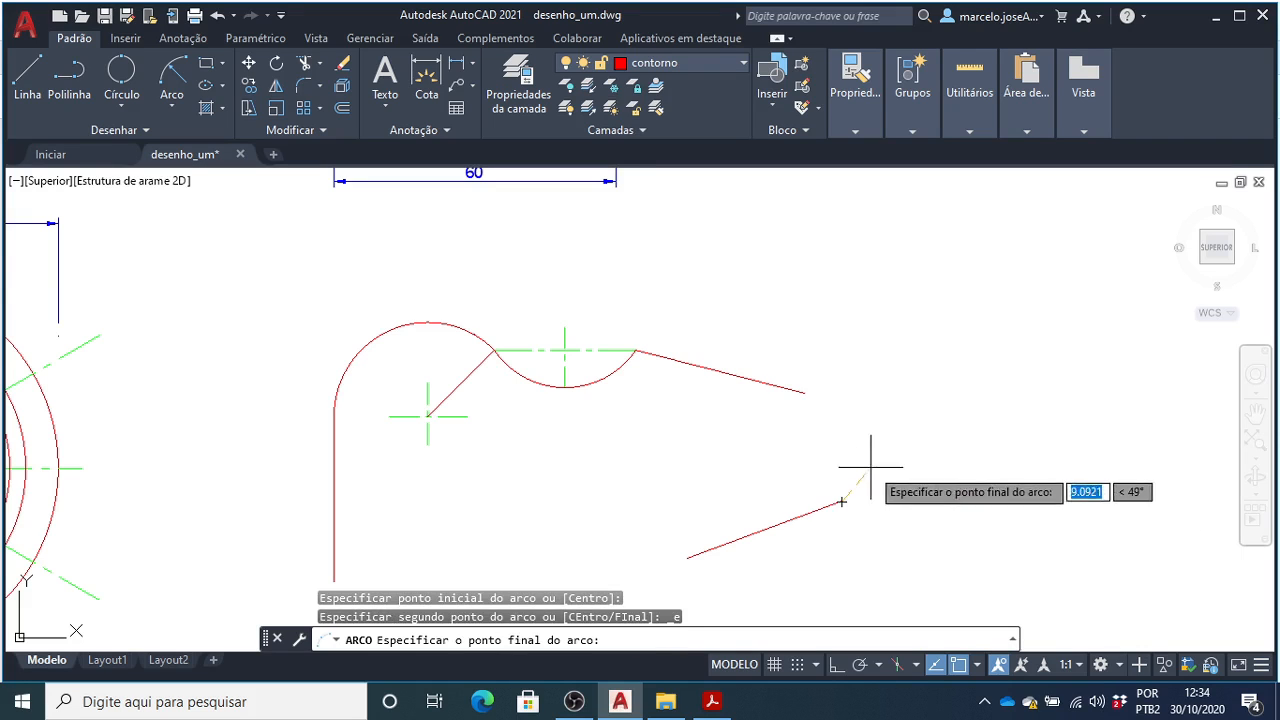
{"action": "left_click", "coordinate": [804, 393]}
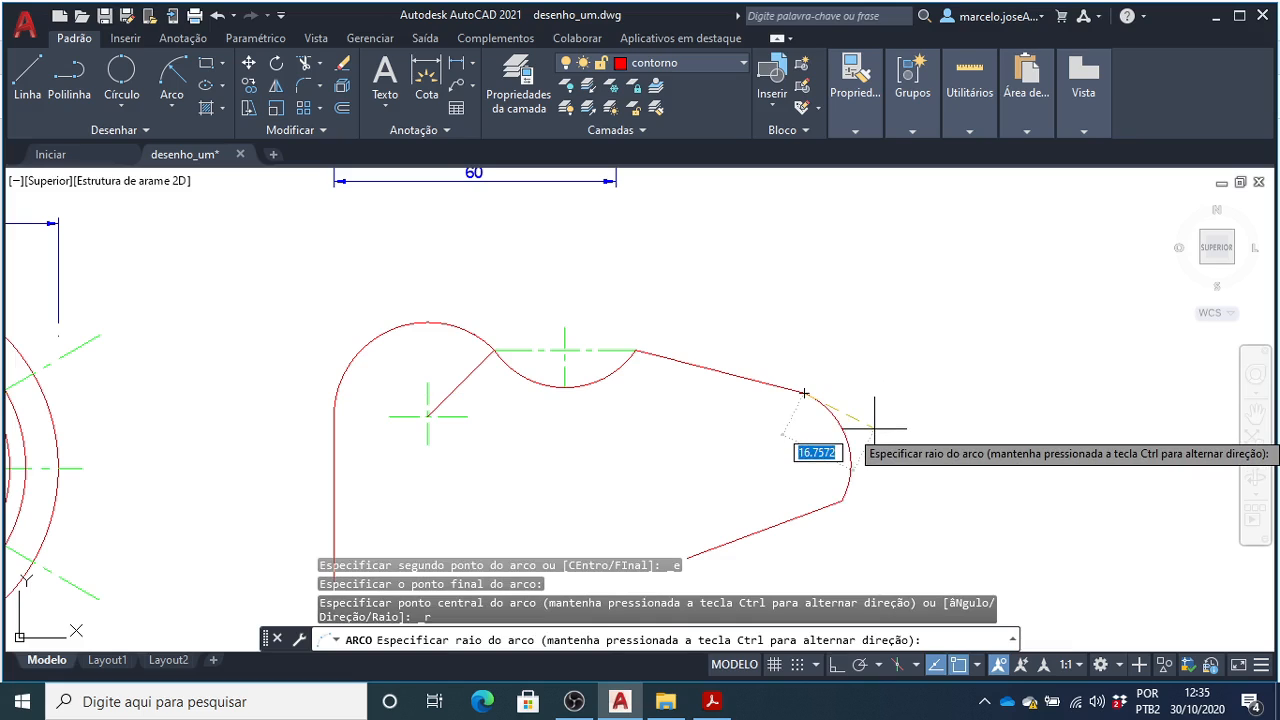
{"action": "type", "text": "14.5"}
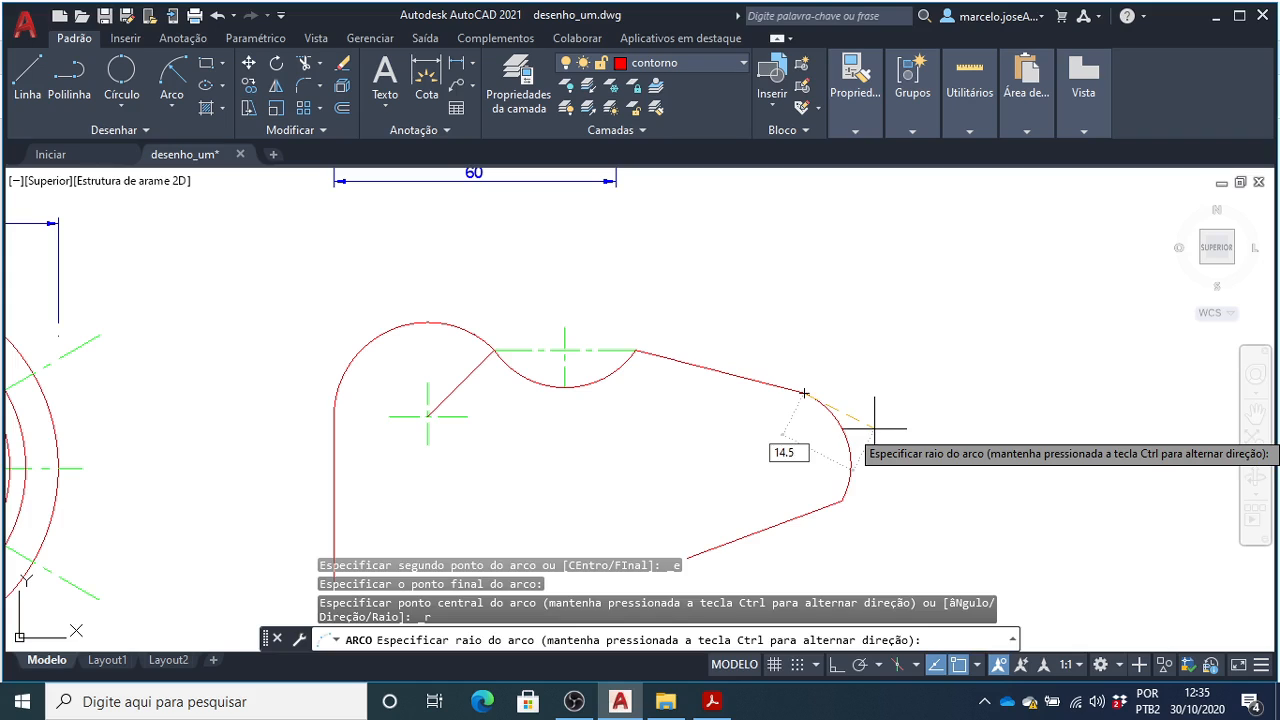
{"action": "key", "text": "Return"}
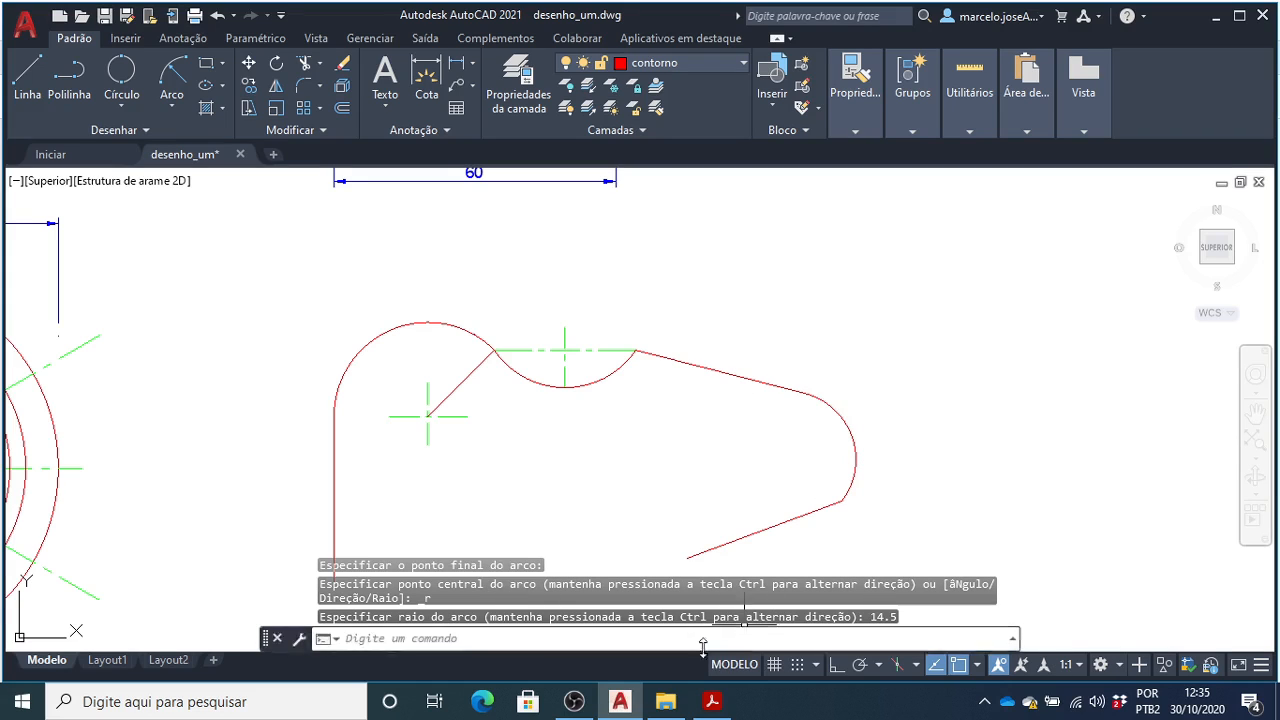
- Check the PDF, return to AutoCAD, and draw a 50-unit horizontal line rightward from the vertical outline's lower end
{"action": "left_click", "coordinate": [712, 702]}
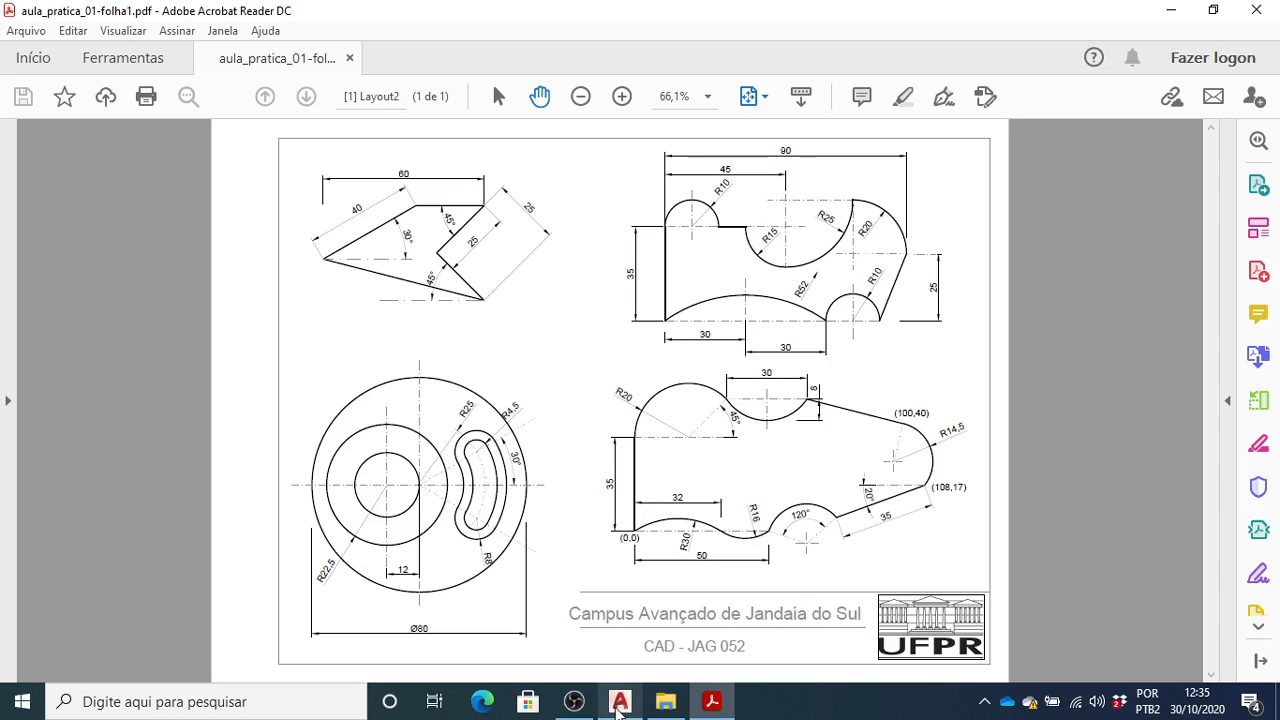
{"action": "left_click", "coordinate": [620, 703]}
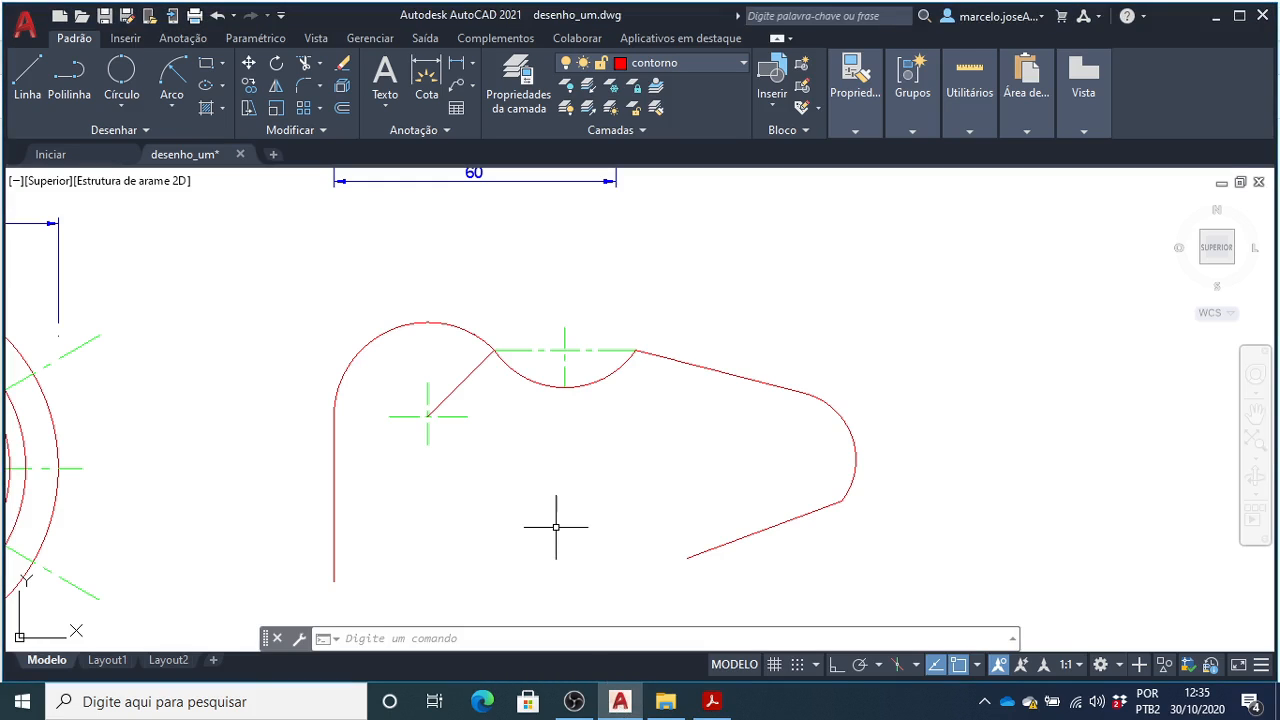
{"action": "type", "text": "L"}
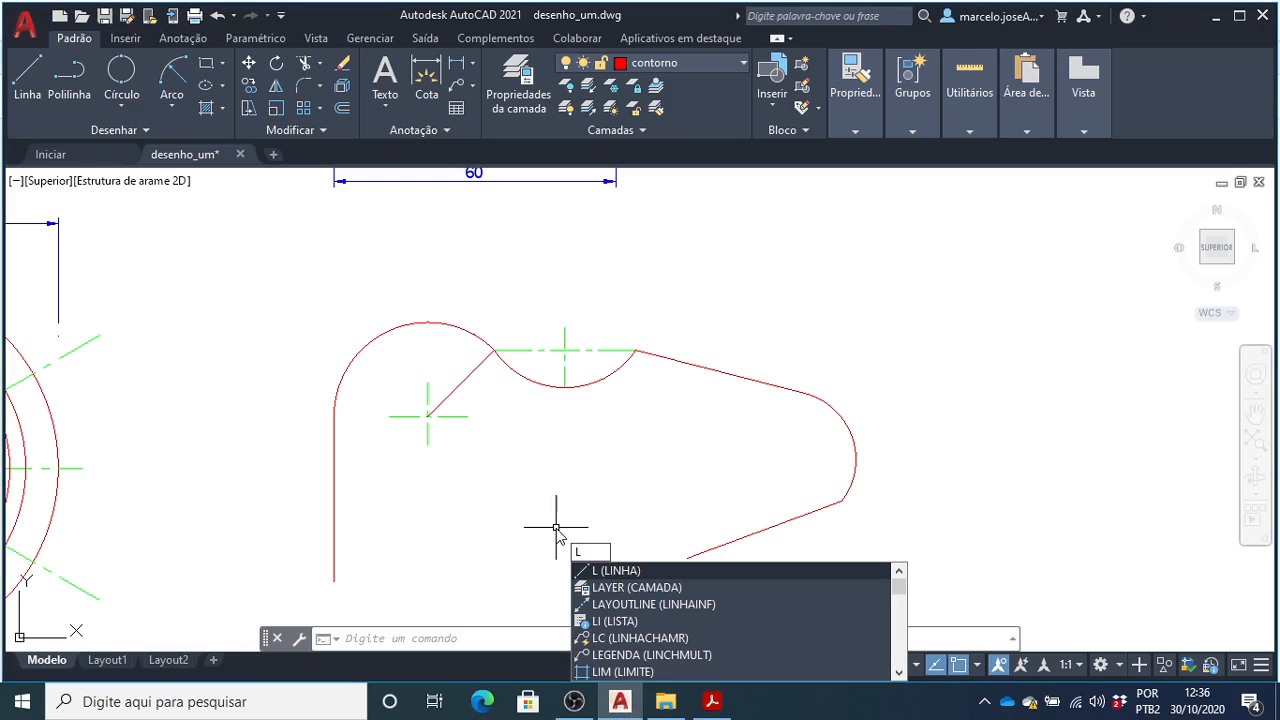
{"action": "key", "text": "Return"}
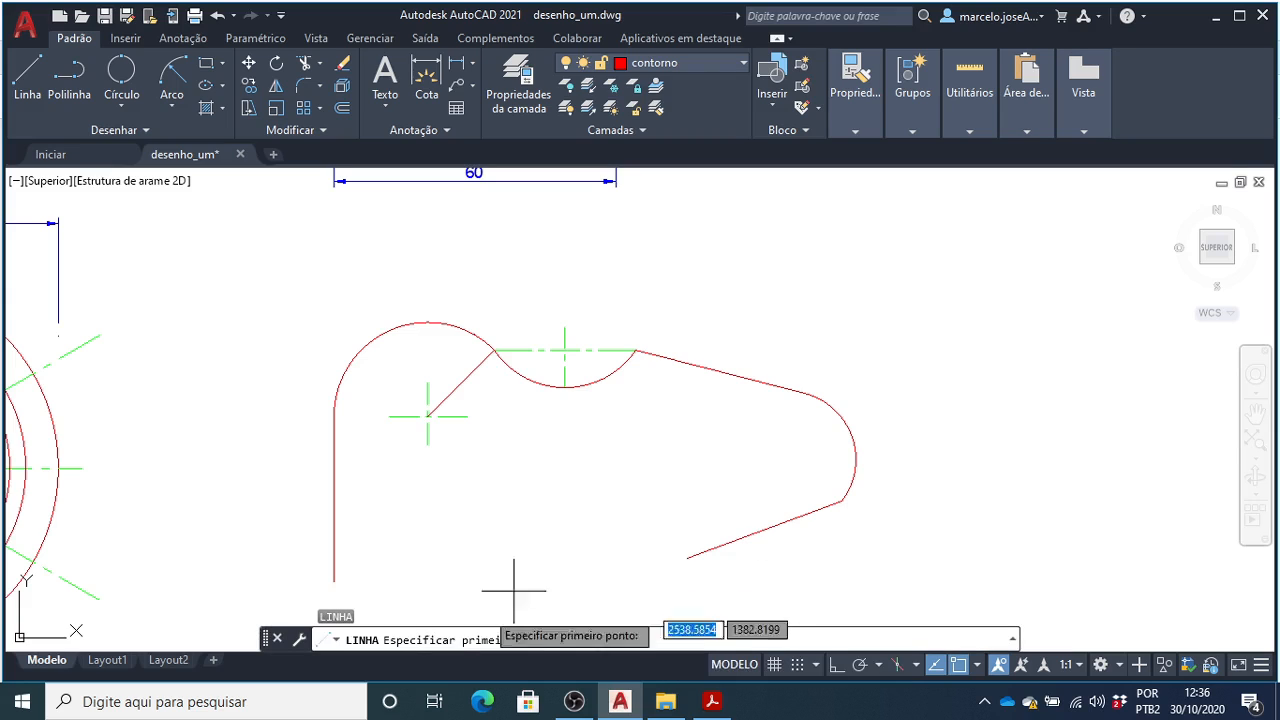
{"action": "left_click", "coordinate": [333, 580]}
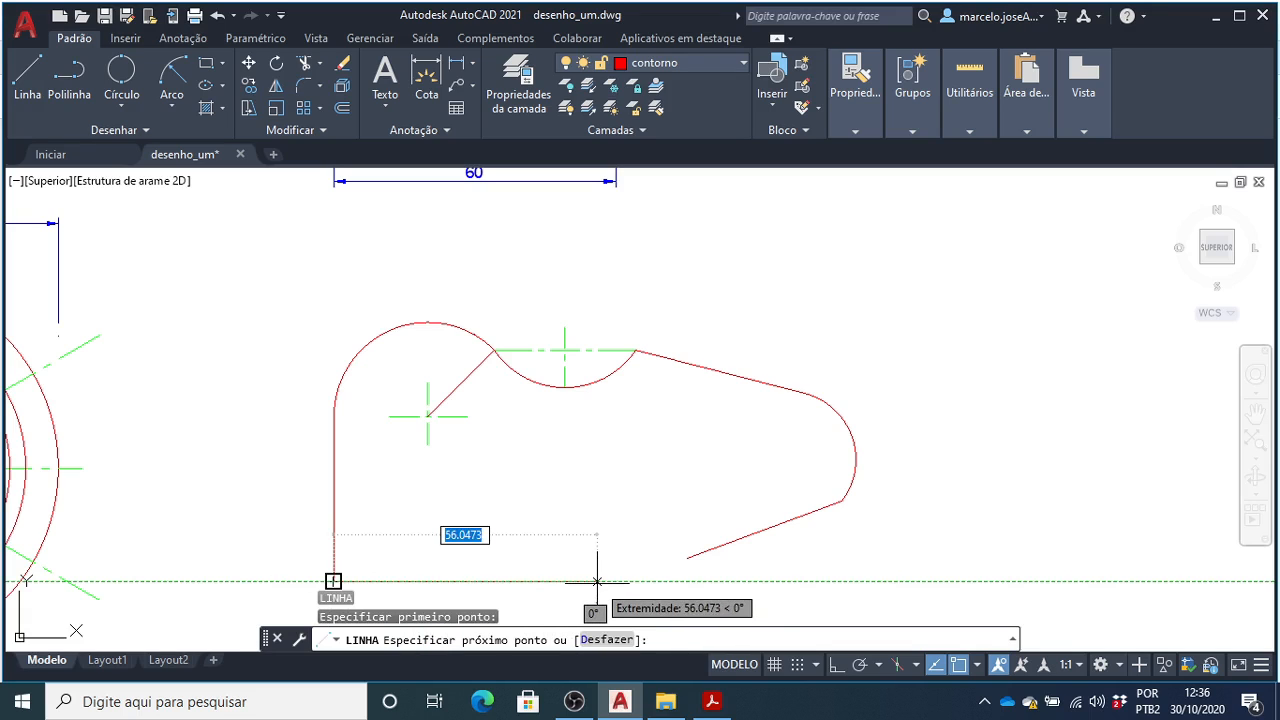
{"action": "type", "text": "50"}
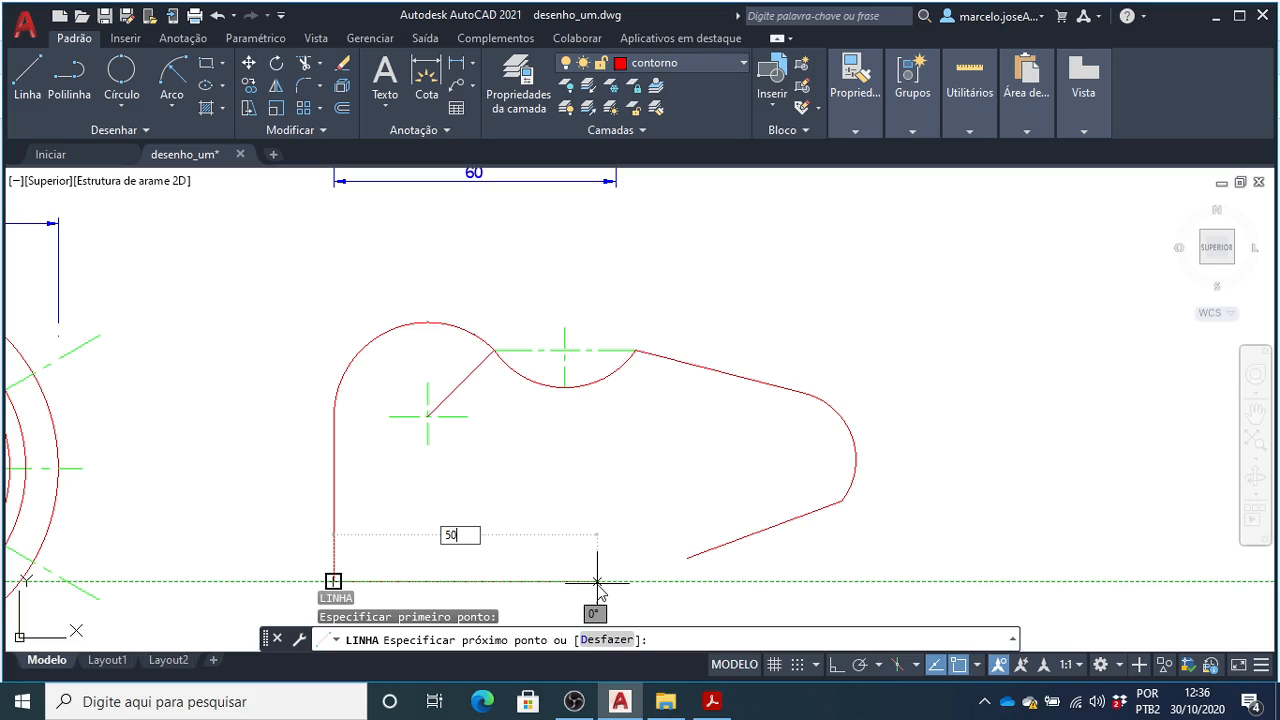
{"action": "key", "text": "Return"}
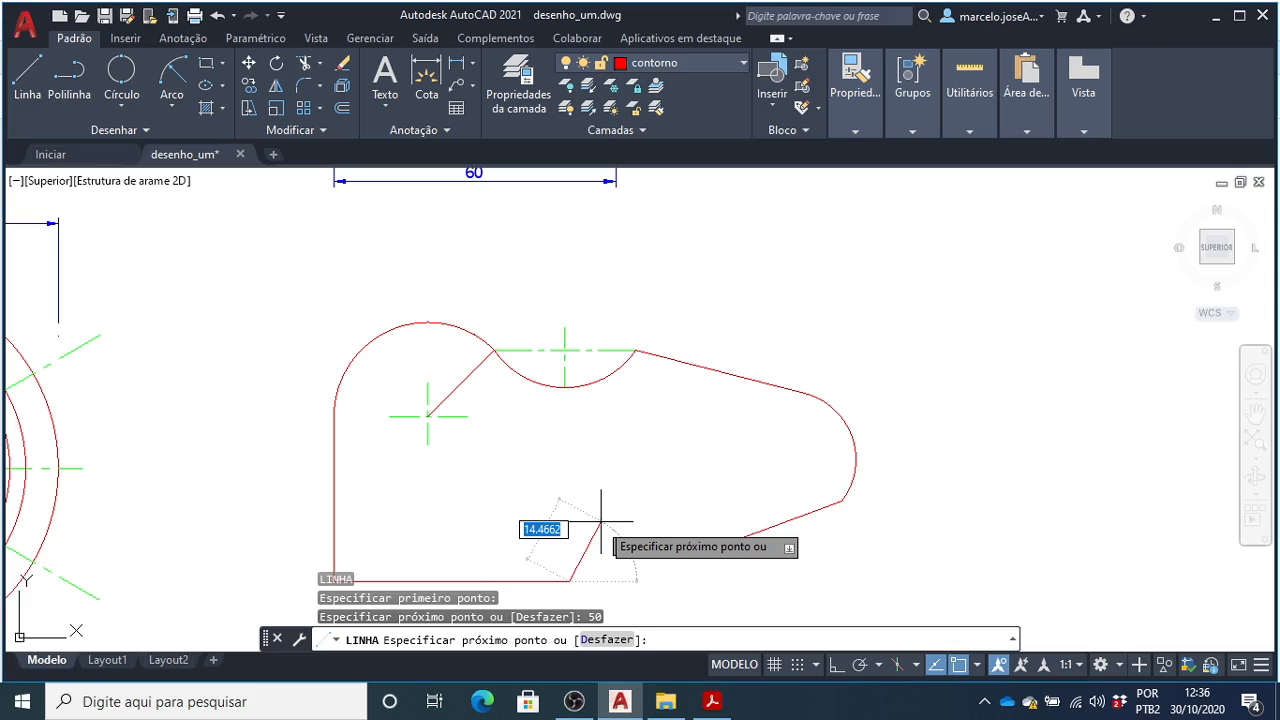
{"action": "key", "text": "Escape"}
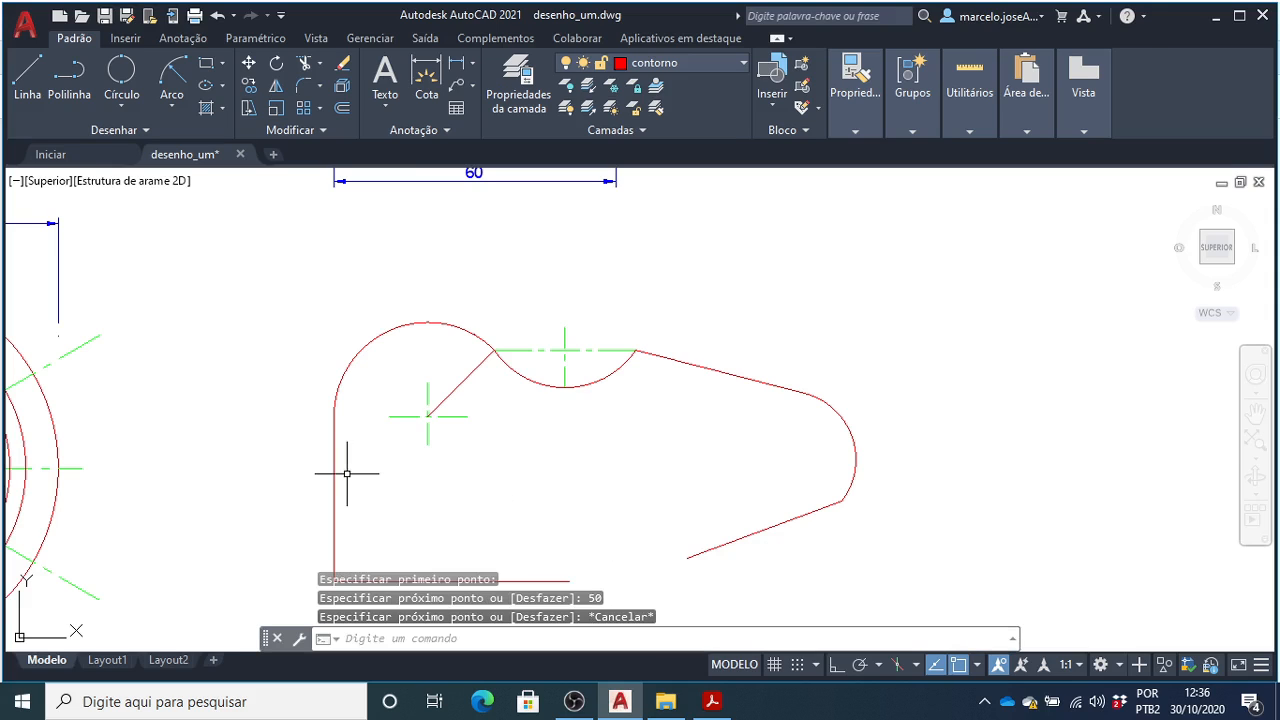
{"action": "scroll", "coordinate": [523, 537], "scroll_direction": "down", "scroll_amount": 5}
{"action": "scroll", "coordinate": [509, 474], "scroll_direction": "up", "scroll_amount": 8}
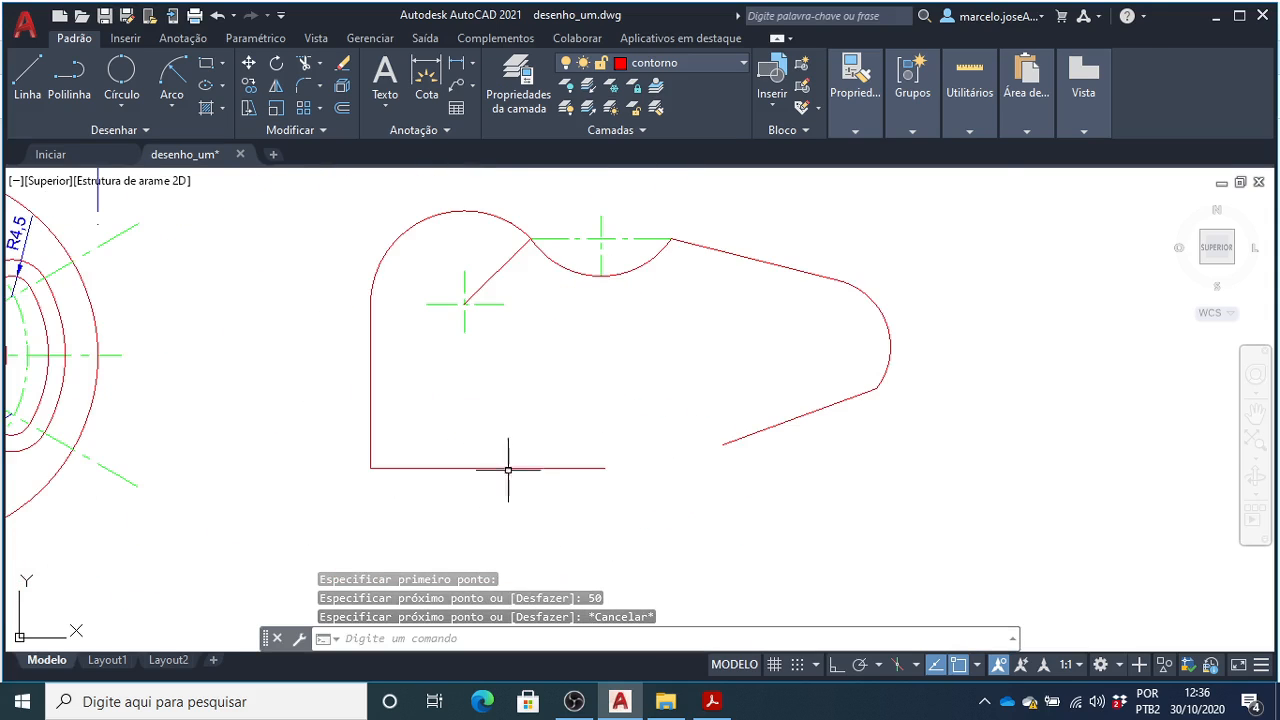
- Match the 50-unit bottom line's properties to the green dash-dot centre line inside the upper-left arc
{"action": "scroll", "coordinate": [497, 463], "scroll_direction": "down", "scroll_amount": 4}
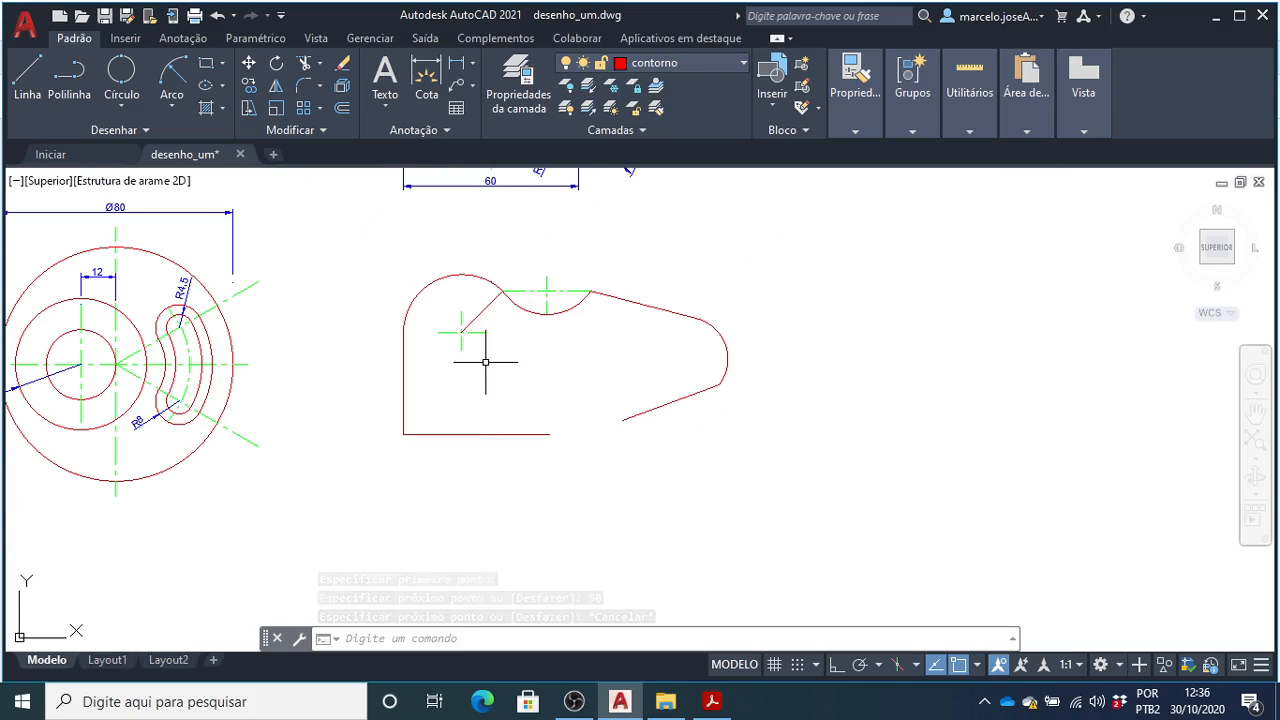
{"action": "scroll", "coordinate": [496, 361], "scroll_direction": "up", "scroll_amount": 2}
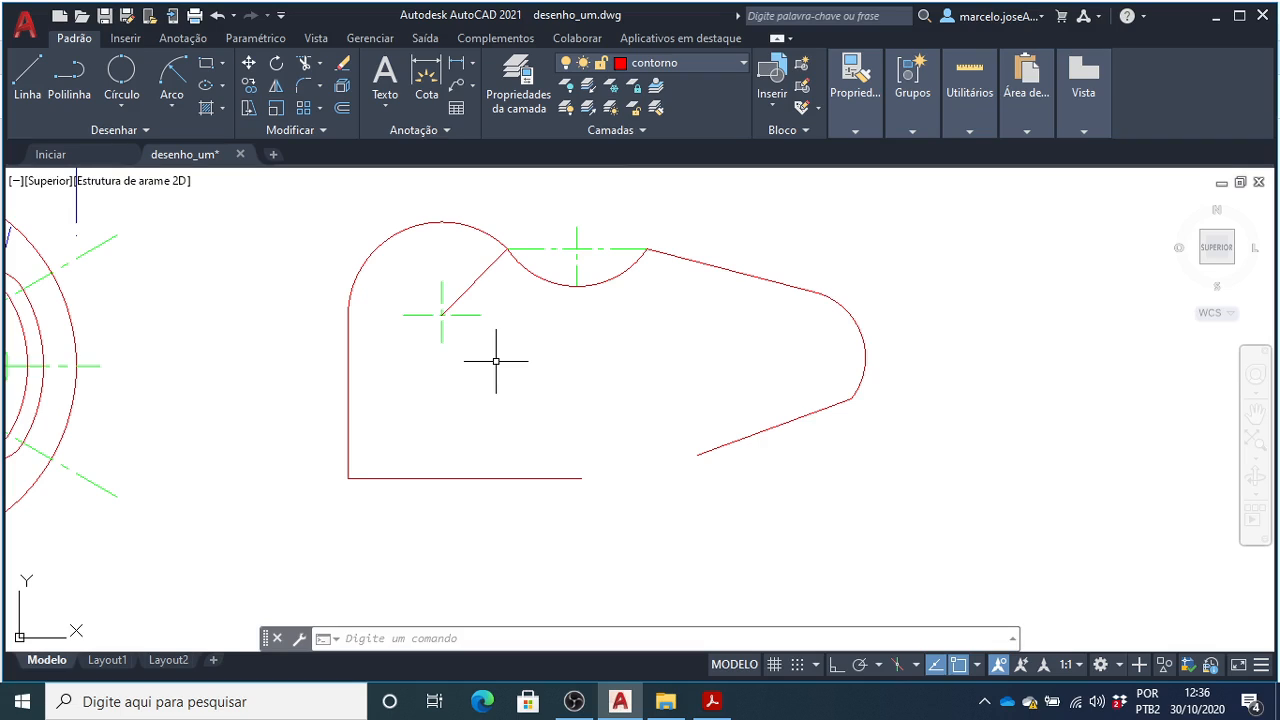
{"action": "type", "text": "PI"}
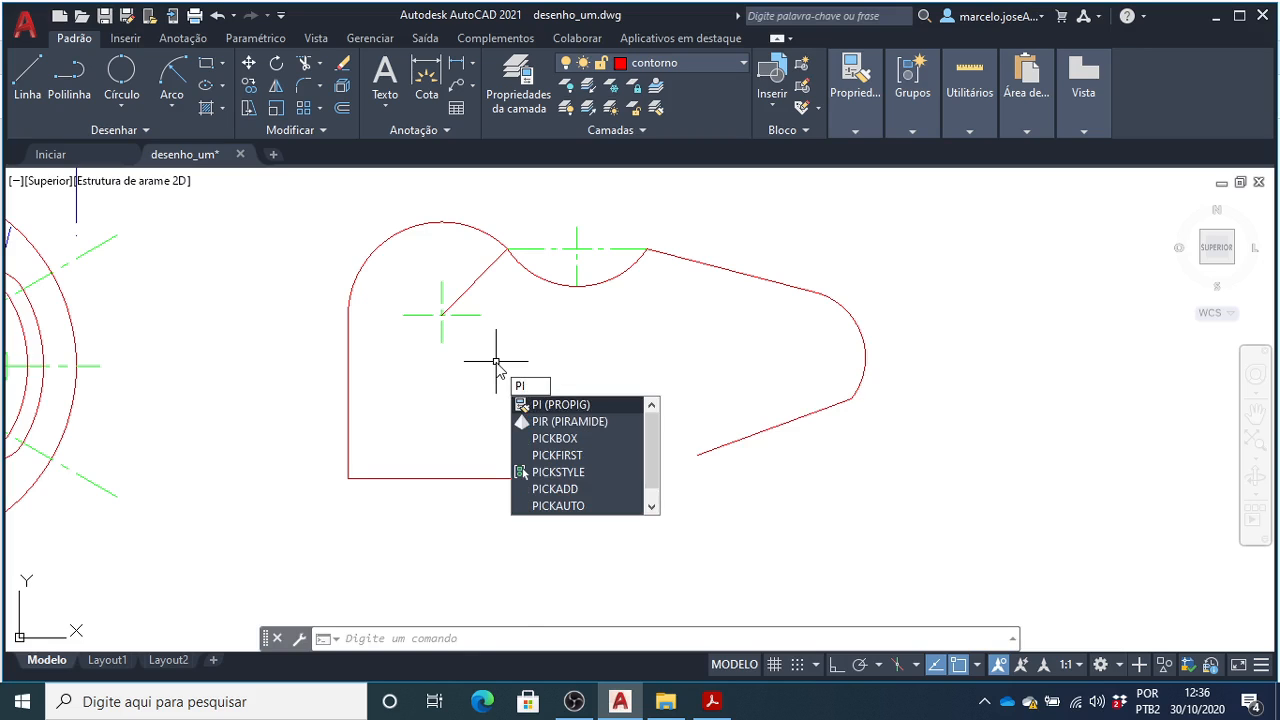
{"action": "key", "text": "Return"}
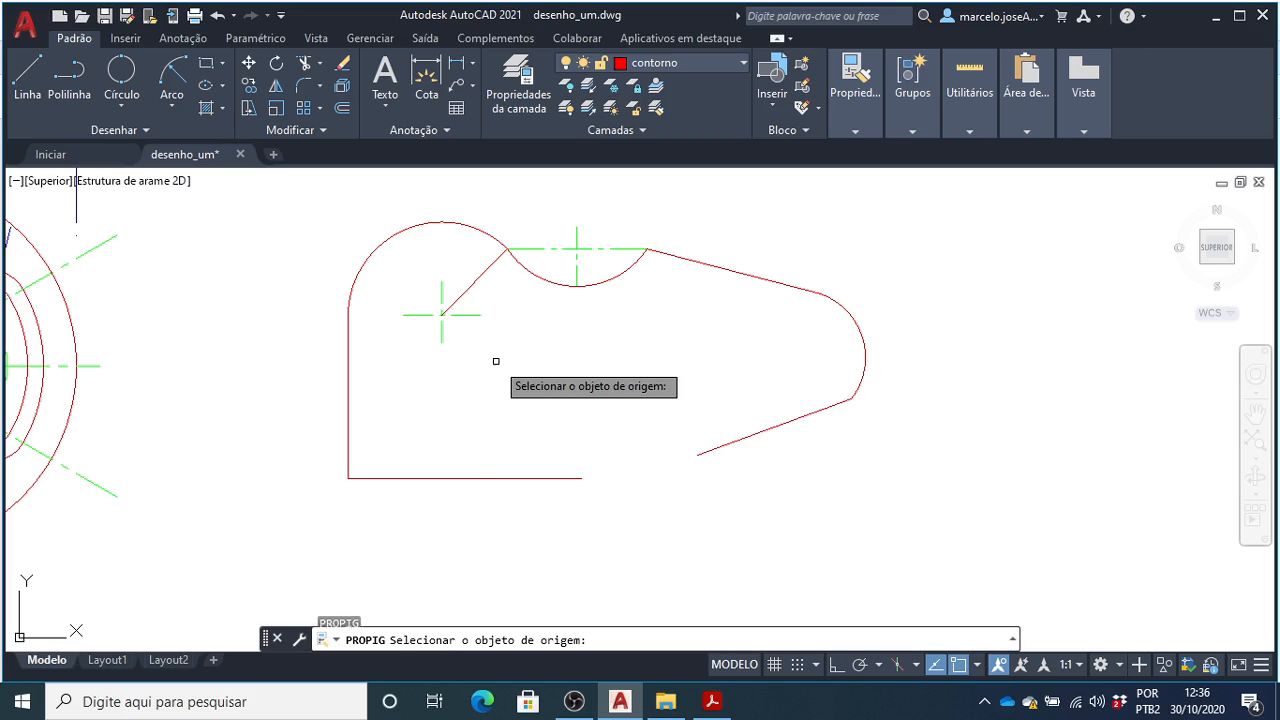
{"action": "left_click", "coordinate": [475, 315]}
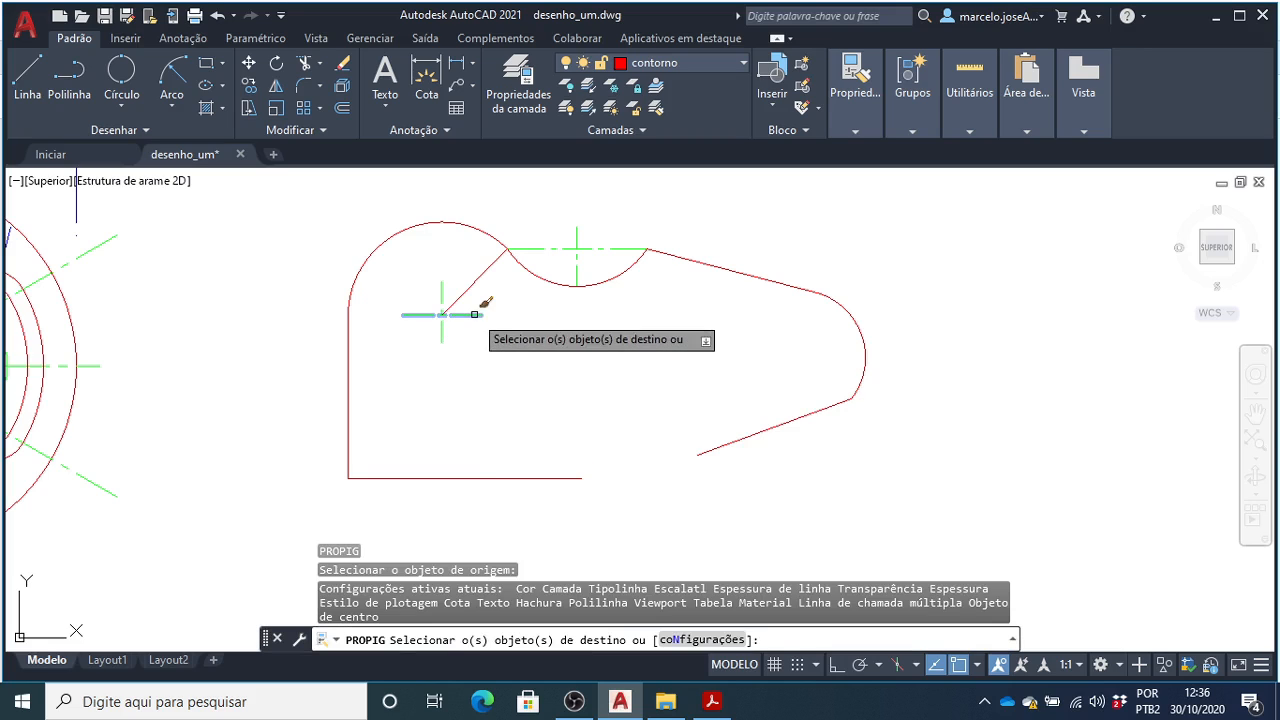
{"action": "left_click", "coordinate": [486, 477]}
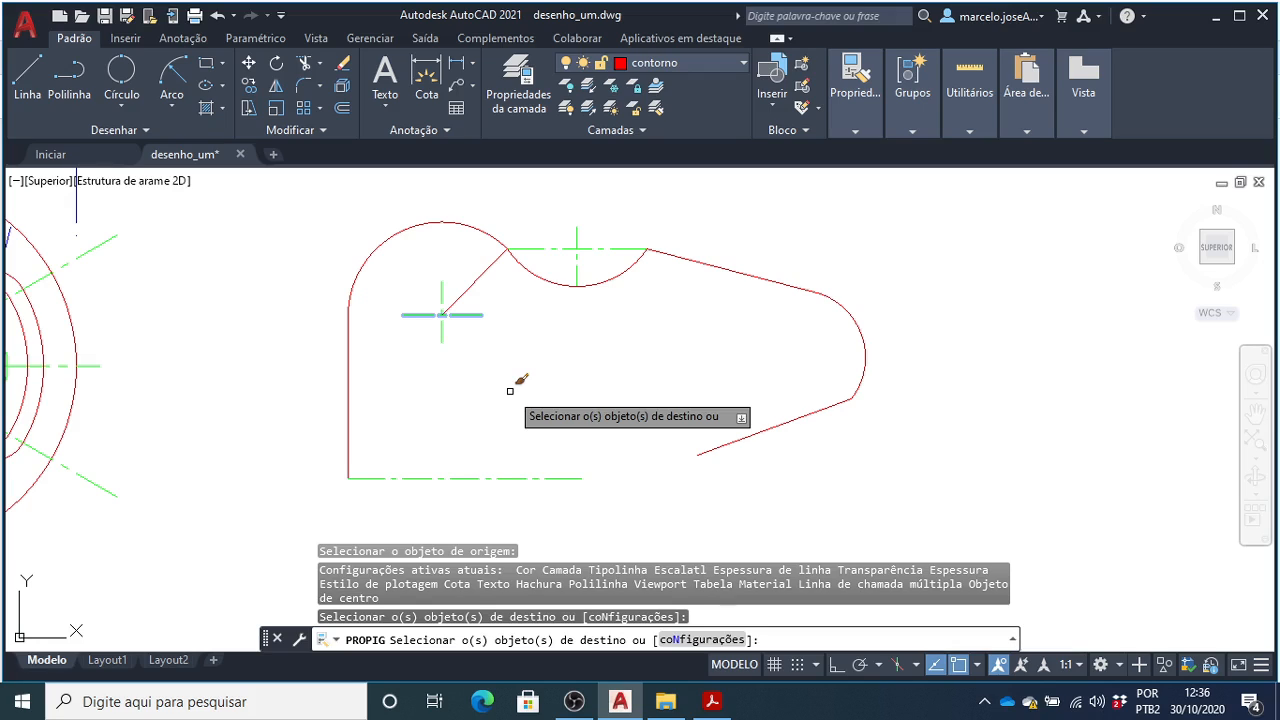
{"action": "key", "text": "Escape"}
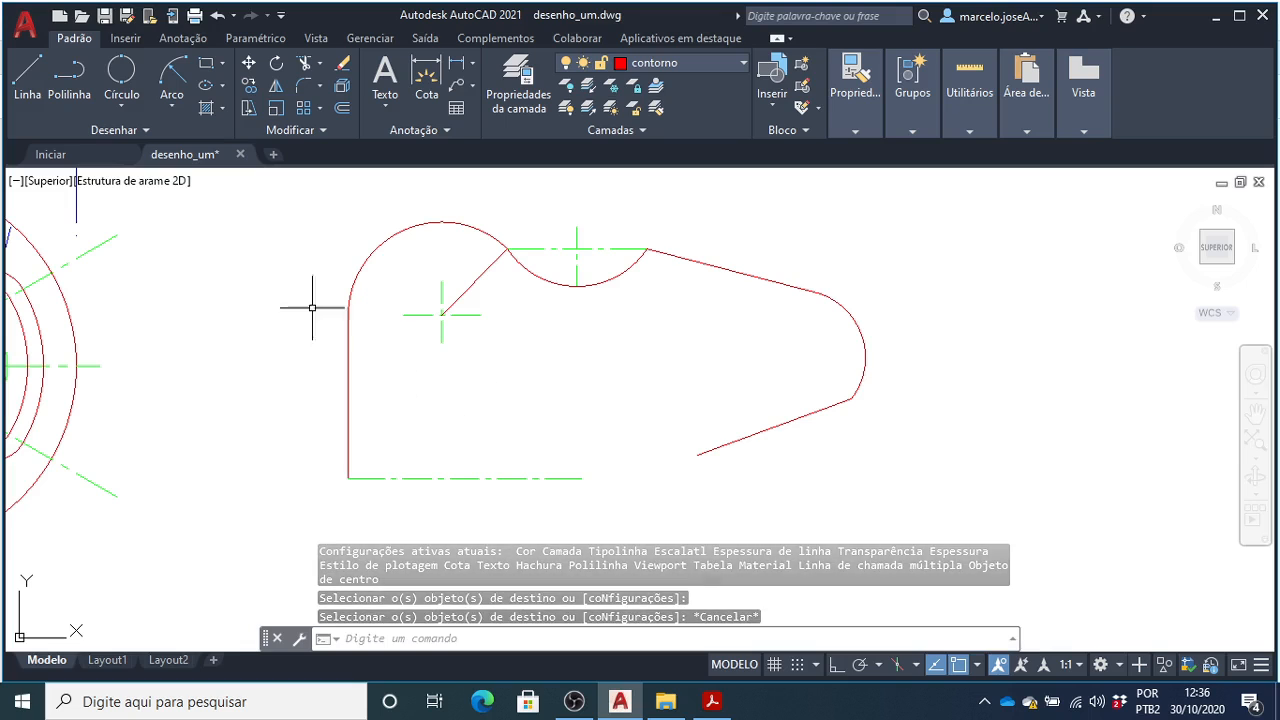
- Draw a Start, End, Angle arc of 120° from the sloped line's lower end to the bottom centre line's right end
{"action": "left_click", "coordinate": [172, 106]}
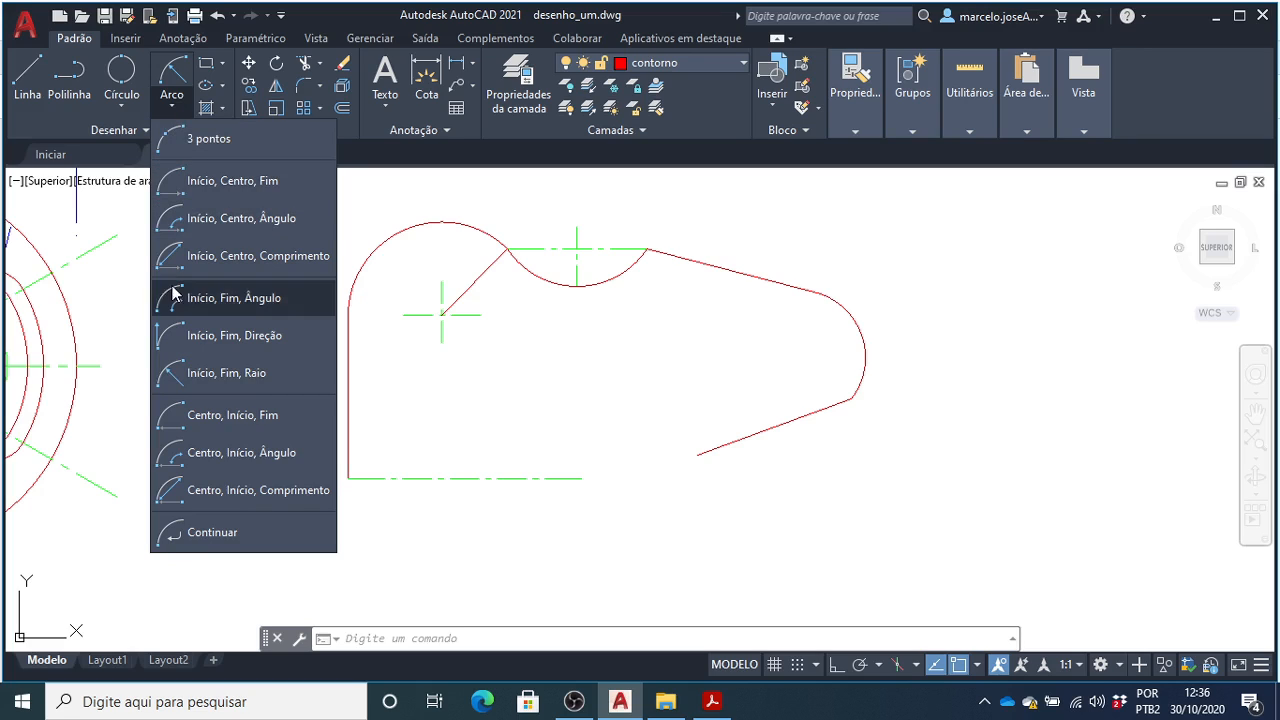
{"action": "left_click", "coordinate": [234, 300]}
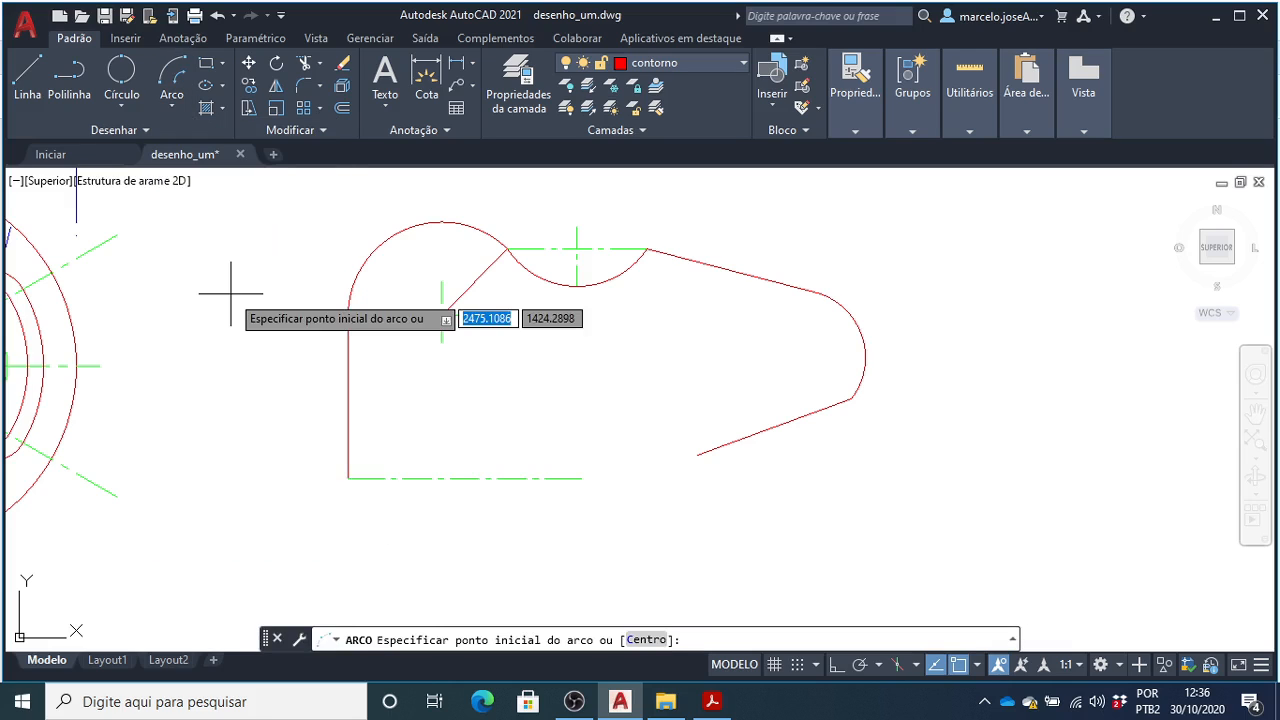
{"action": "left_click", "coordinate": [697, 454]}
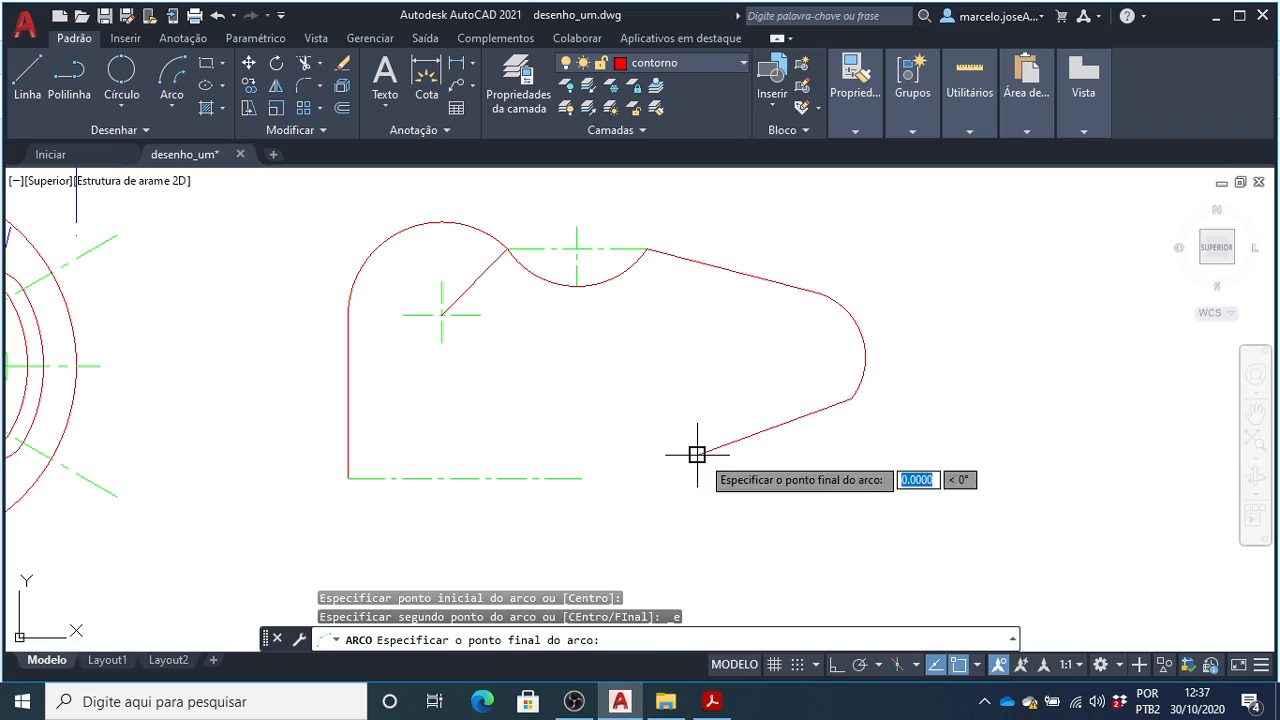
{"action": "left_click", "coordinate": [581, 478]}
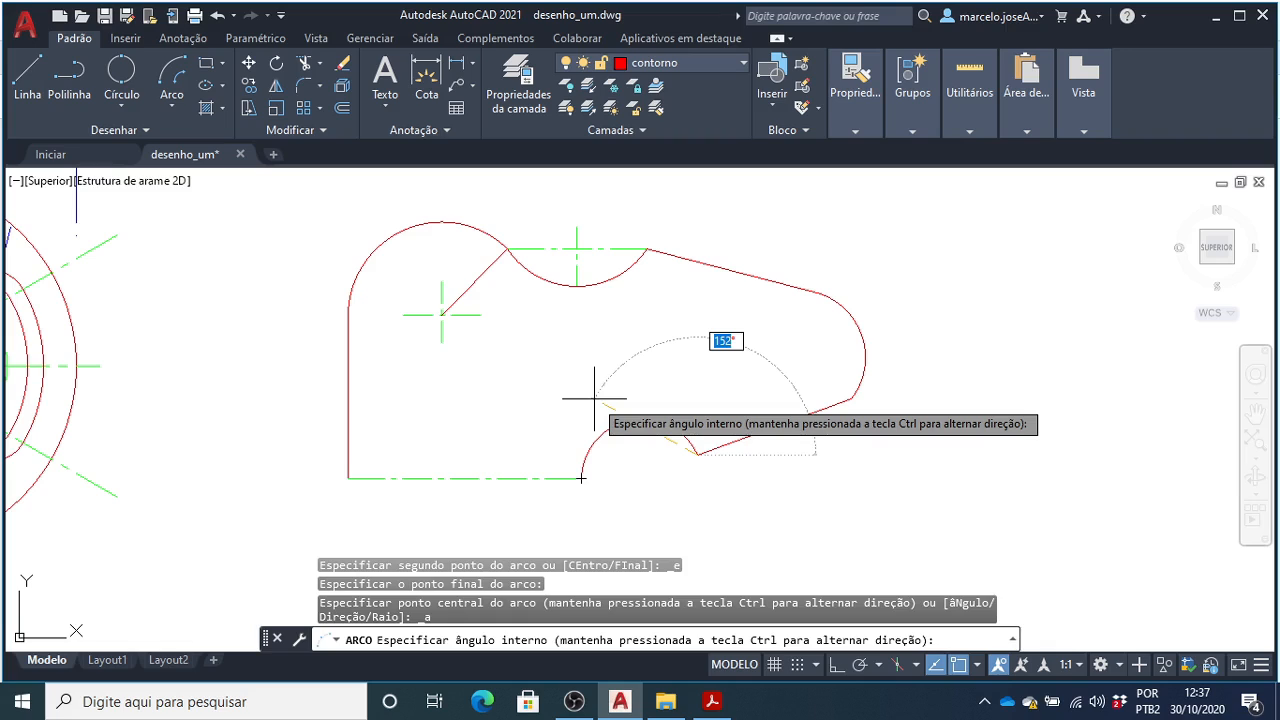
{"action": "type", "text": "120"}
{"action": "key", "text": "Return"}
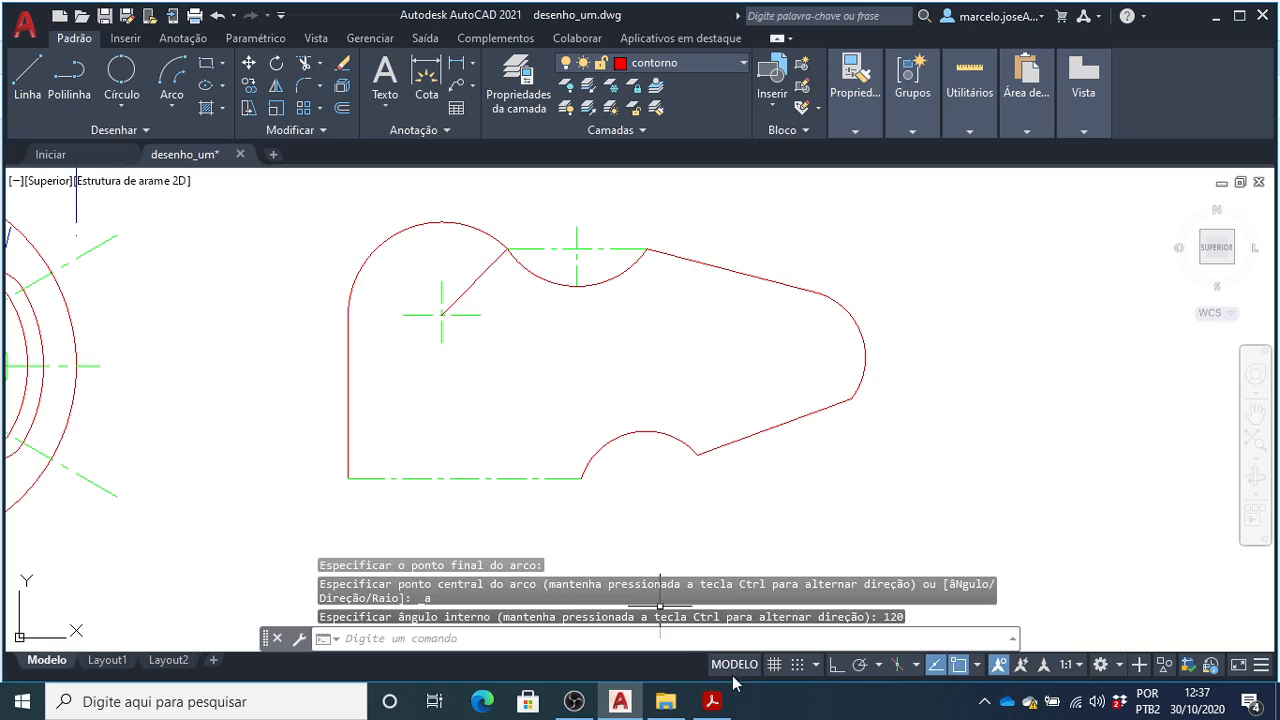
- Consult the practice sheet PDF, then in AutoCAD offset the left vertical outline 32 units to the right
{"action": "mouse_move", "coordinate": [710, 706]}
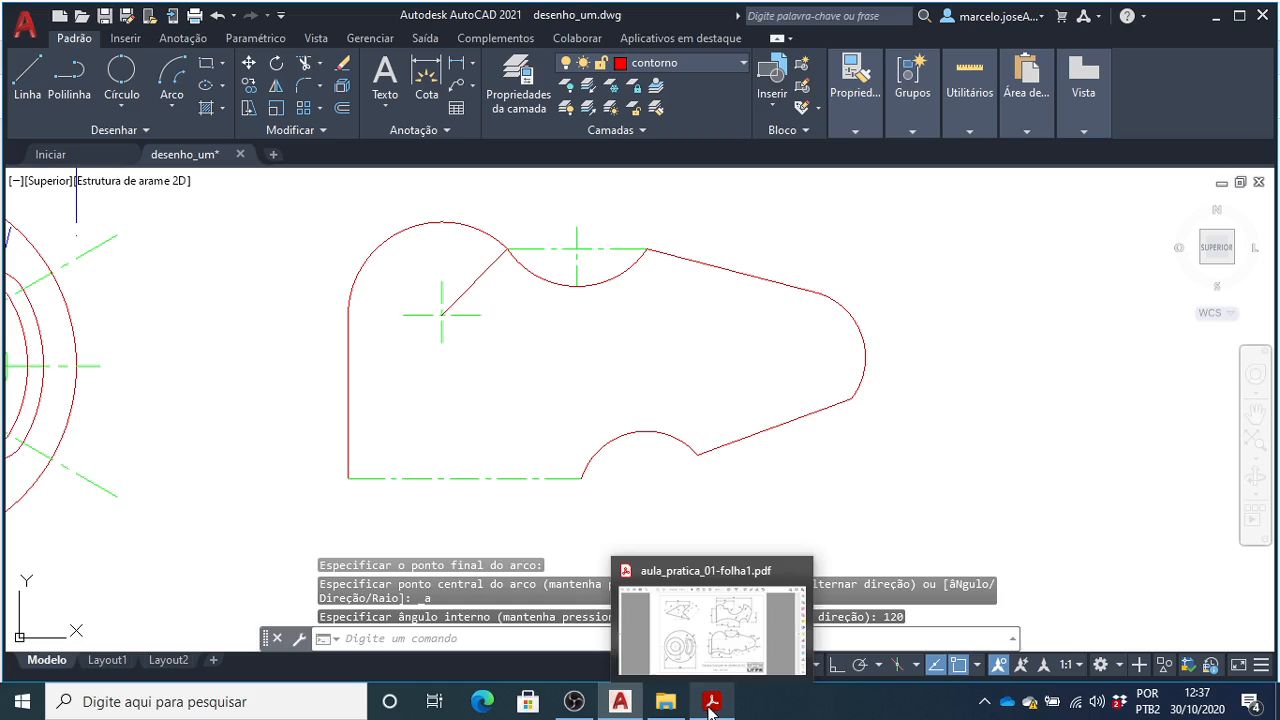
{"action": "left_click", "coordinate": [715, 635]}
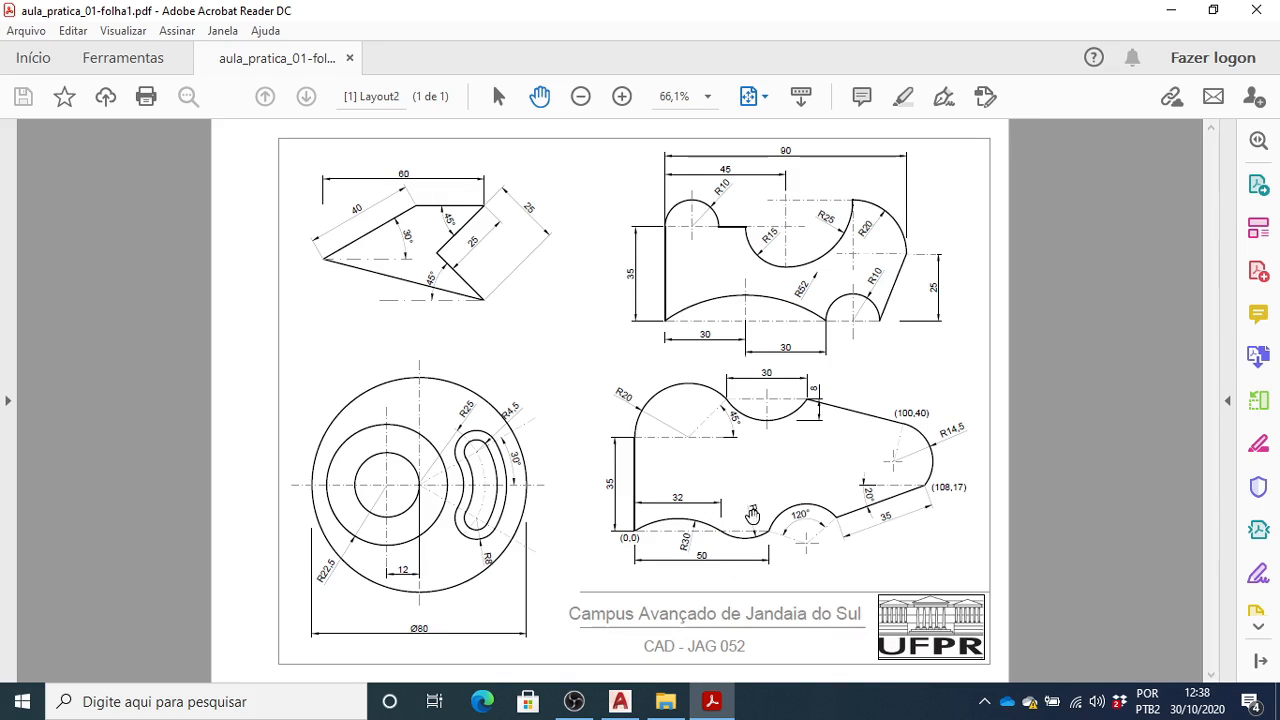
{"action": "left_click", "coordinate": [619, 704]}
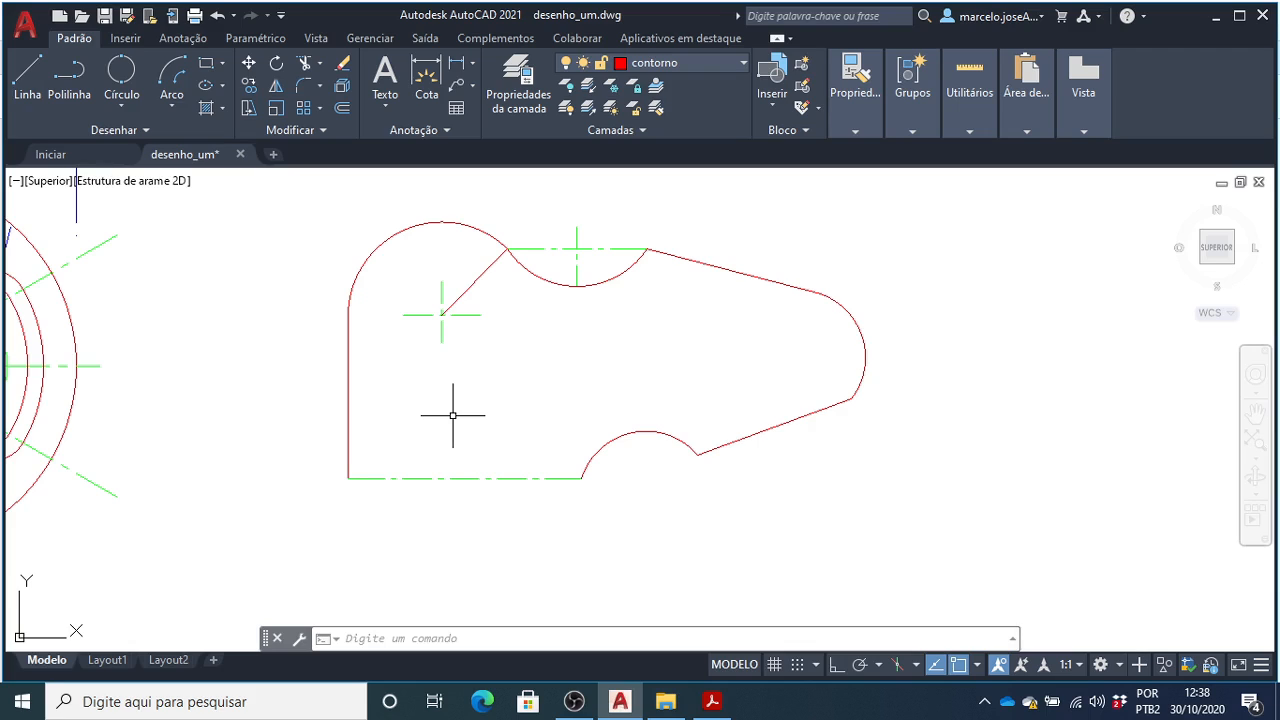
{"action": "type", "text": "DES"}
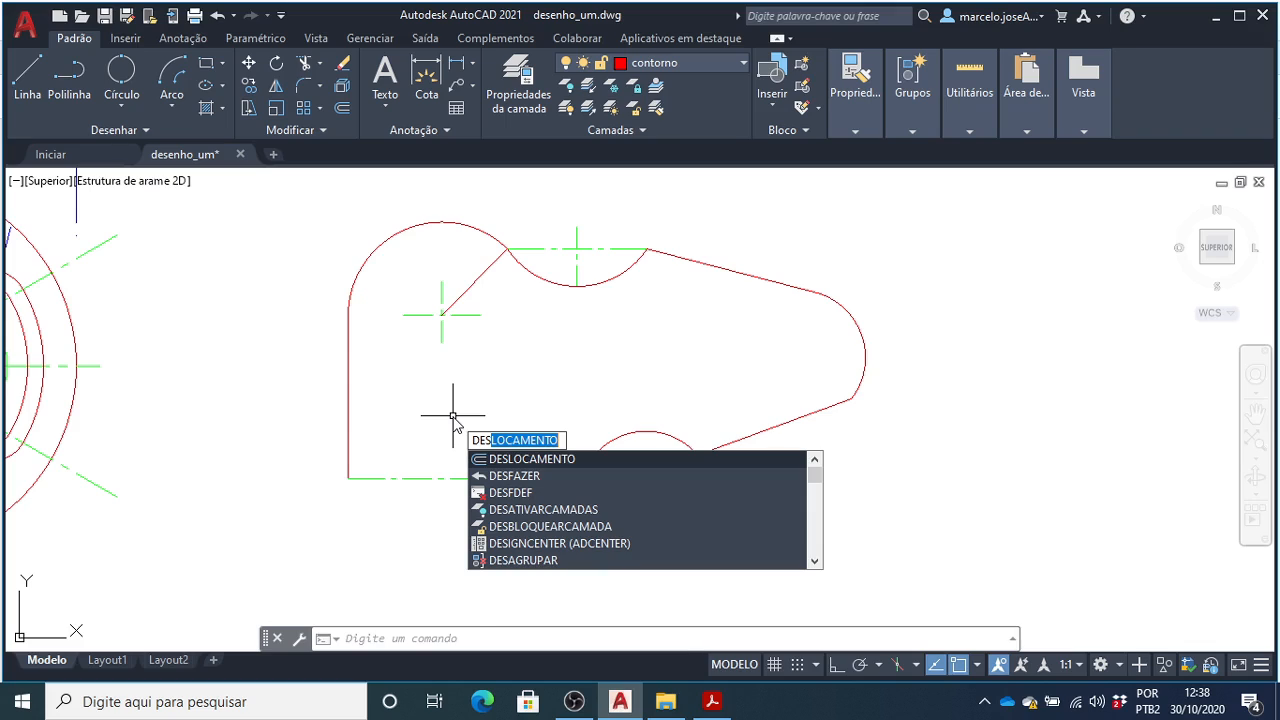
{"action": "key", "text": "Return"}
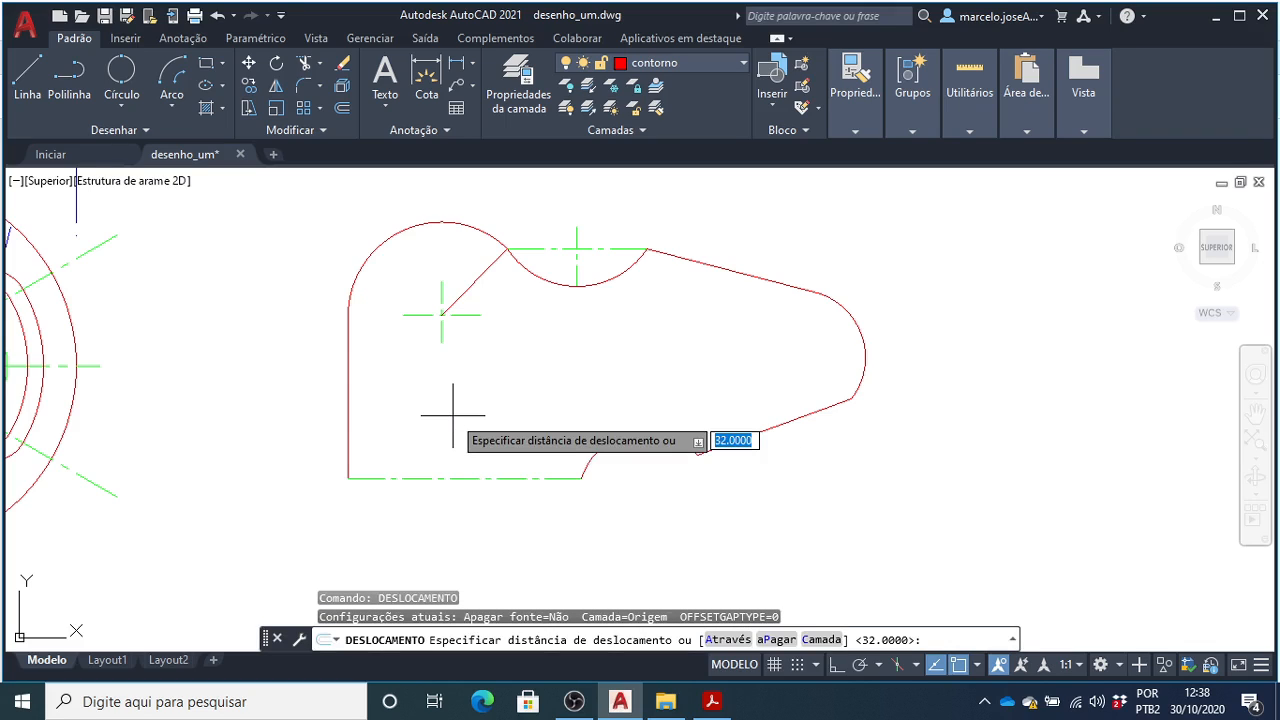
{"action": "type", "text": "32"}
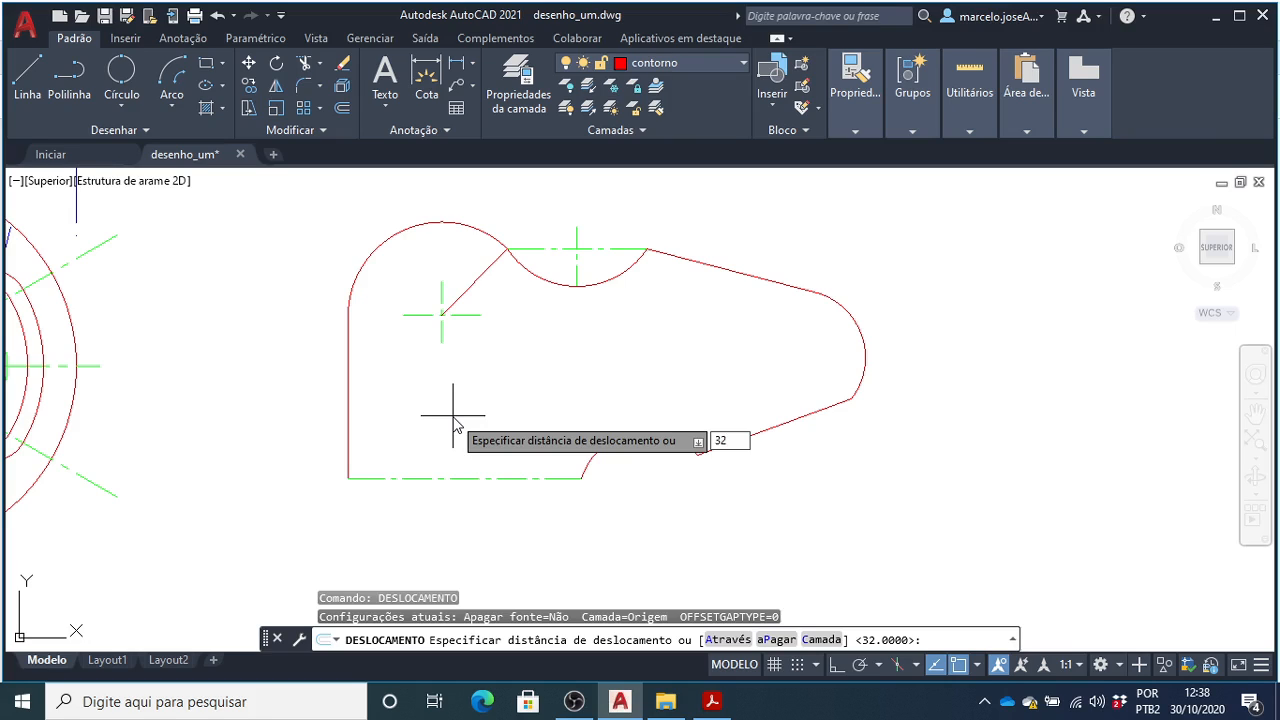
{"action": "key", "text": "Return"}
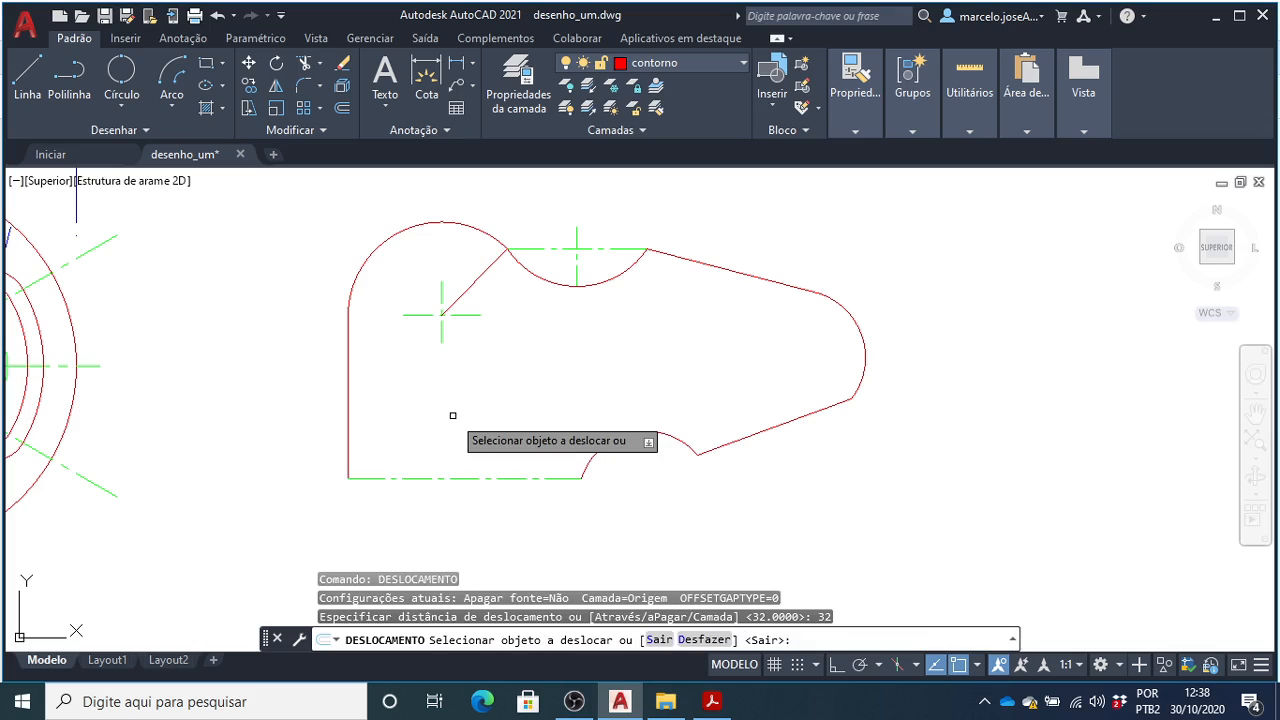
{"action": "left_click", "coordinate": [348, 396]}
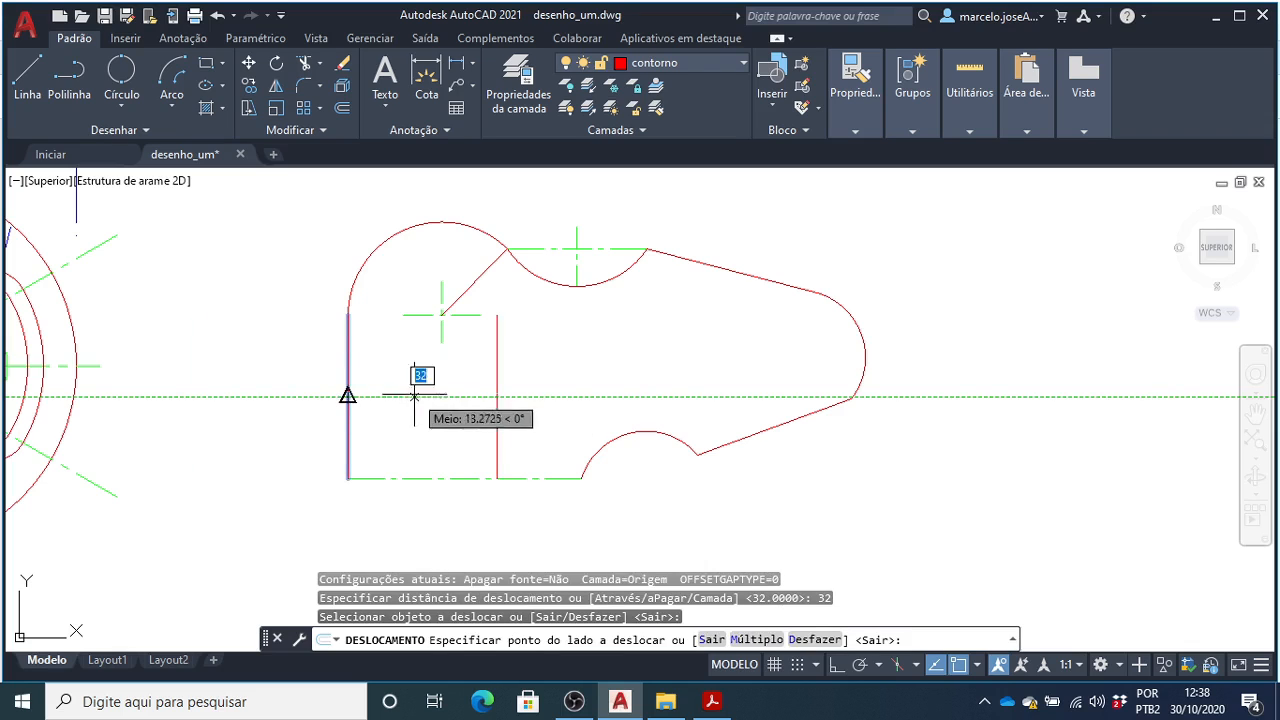
{"action": "left_click", "coordinate": [556, 401]}
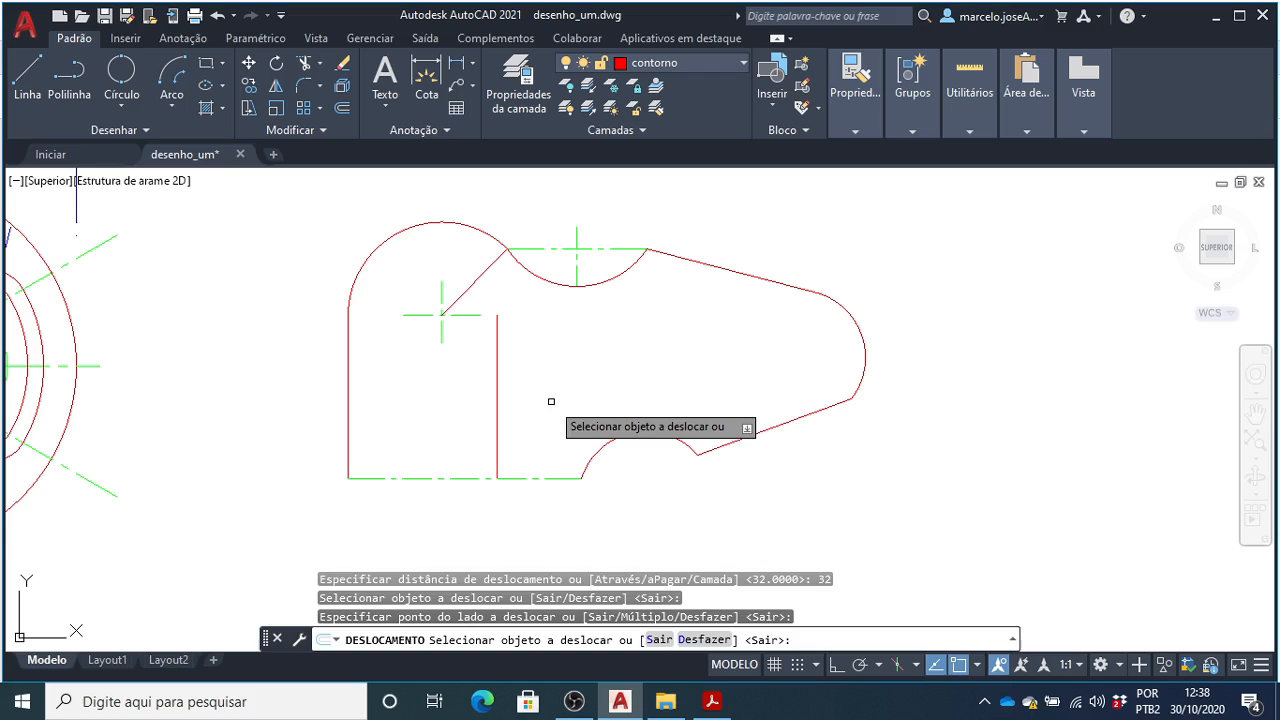
{"action": "key", "text": "Escape"}
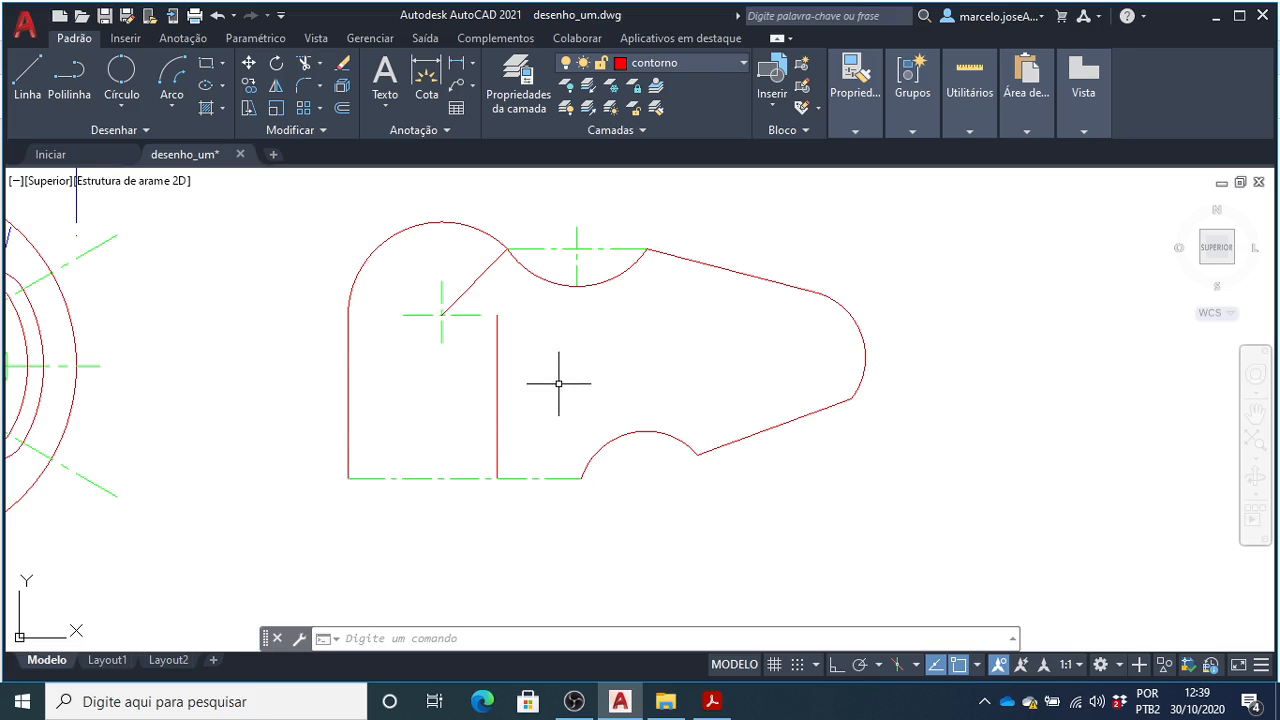
- Draw a Start, End, Radius arc of radius 16 from the offset line's lower end to the bottom centre line's right end
{"action": "left_click", "coordinate": [172, 109]}
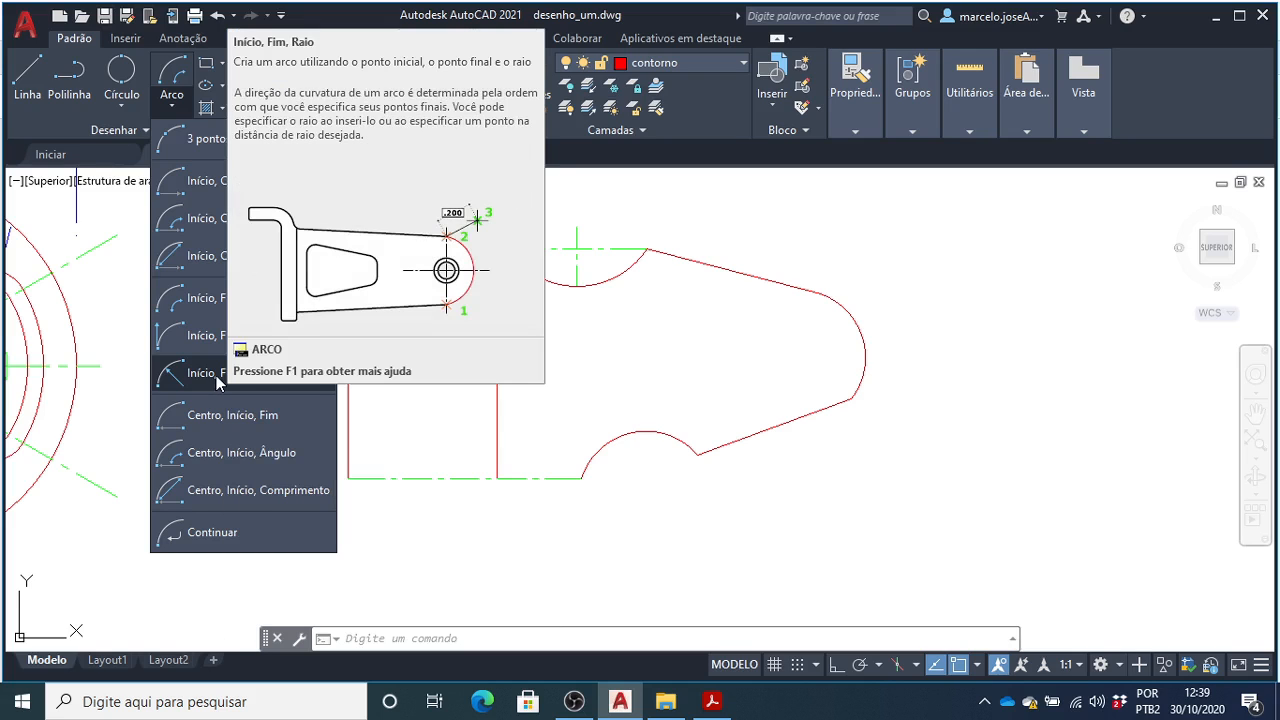
{"action": "left_click", "coordinate": [198, 375]}
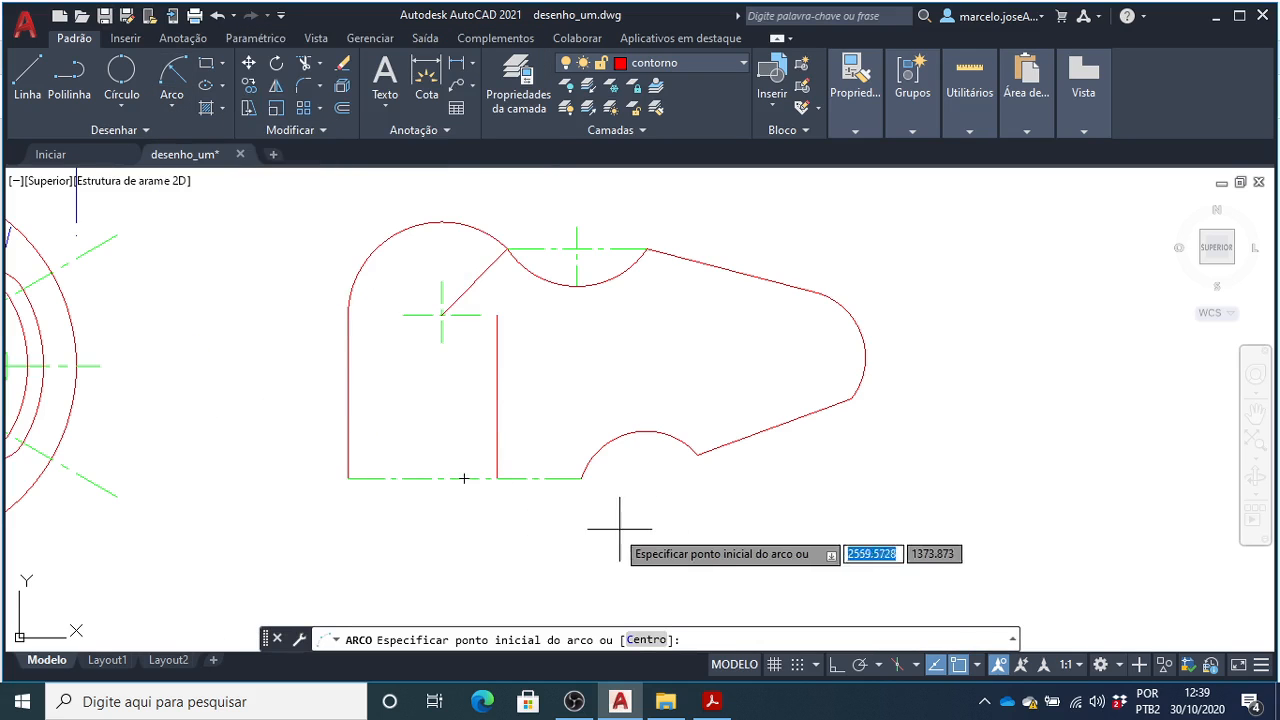
{"action": "left_click", "coordinate": [497, 478]}
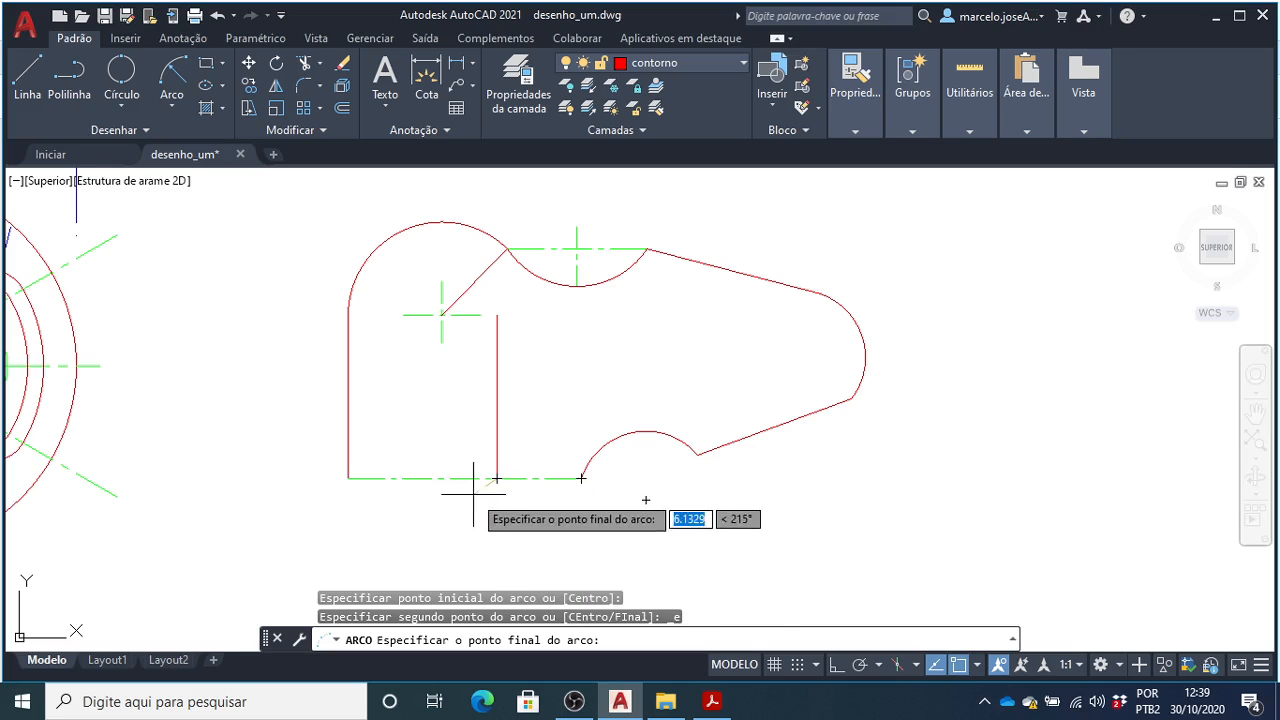
{"action": "left_click", "coordinate": [581, 478]}
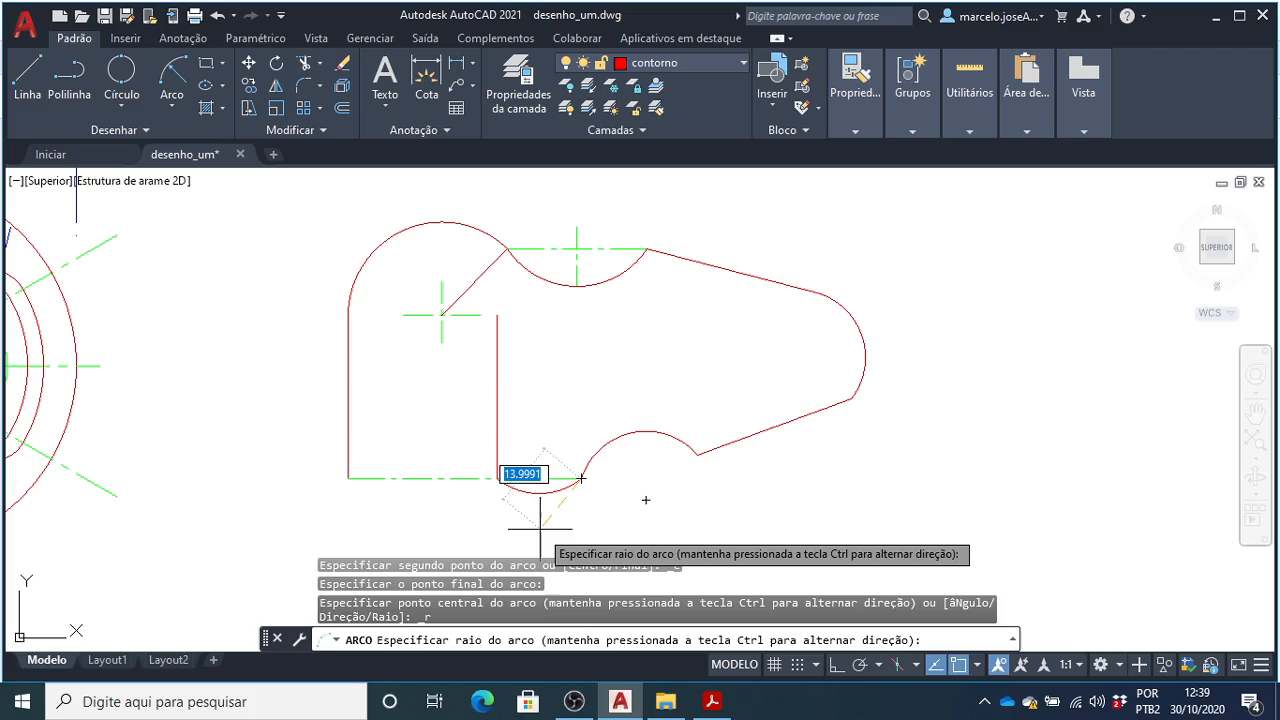
{"action": "type", "text": "16"}
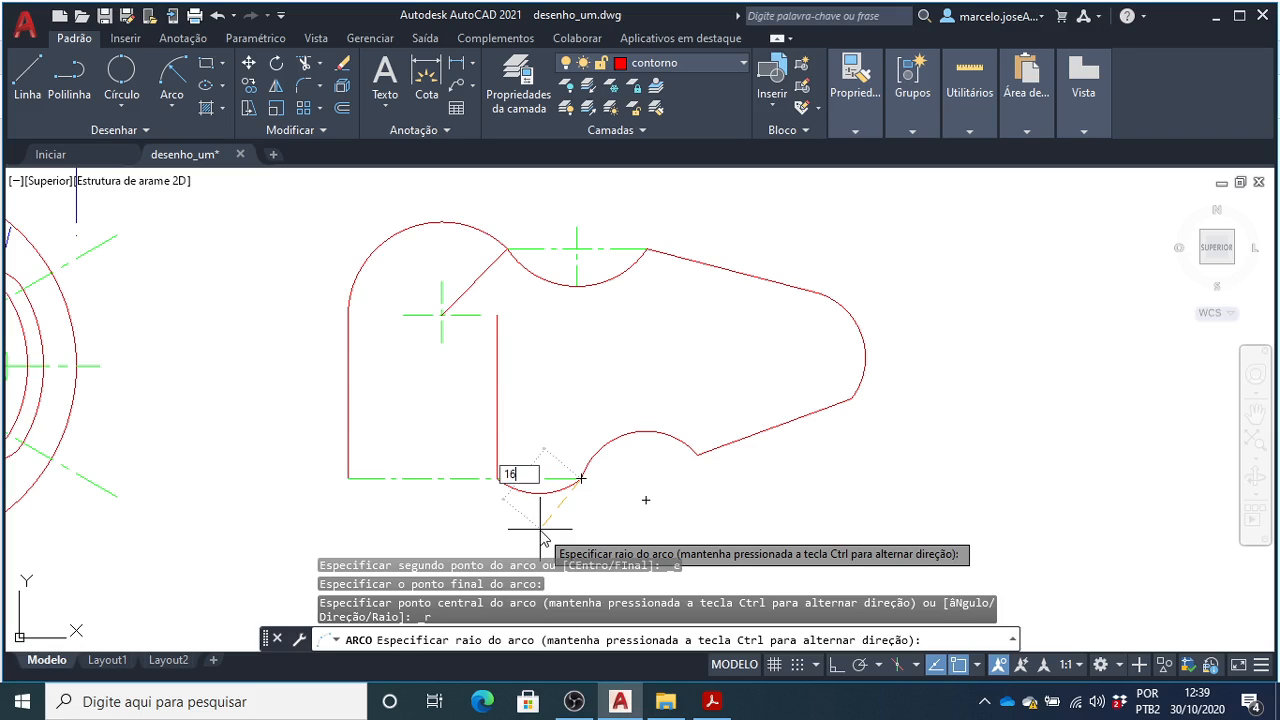
{"action": "key", "text": "Return"}
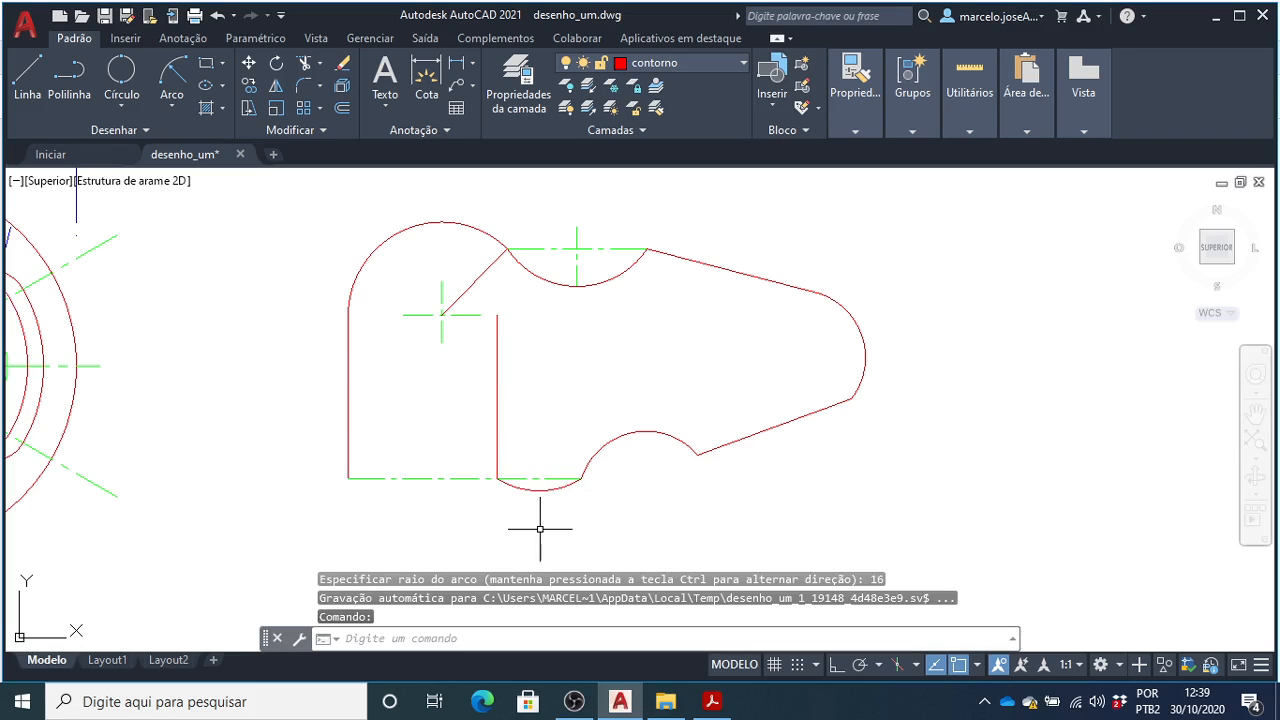
{"action": "left_click", "coordinate": [714, 702]}
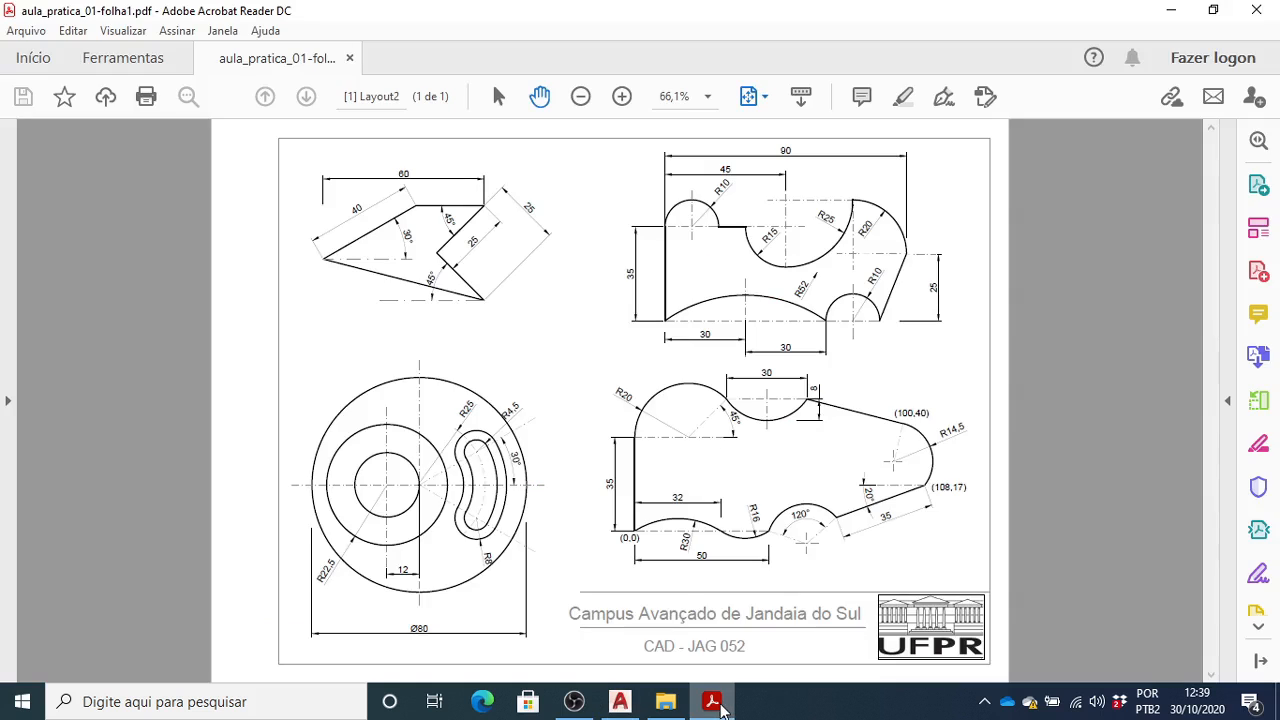
{"action": "left_click", "coordinate": [721, 704]}
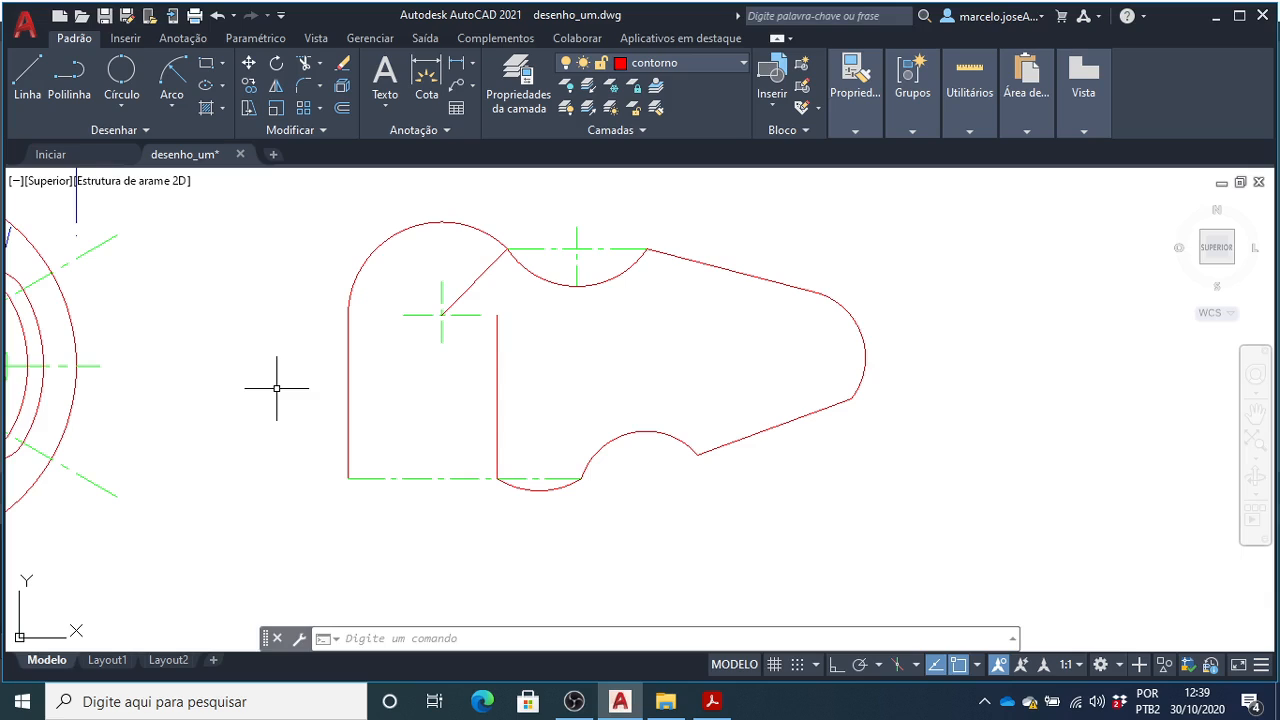
{"action": "type", "text": "a"}
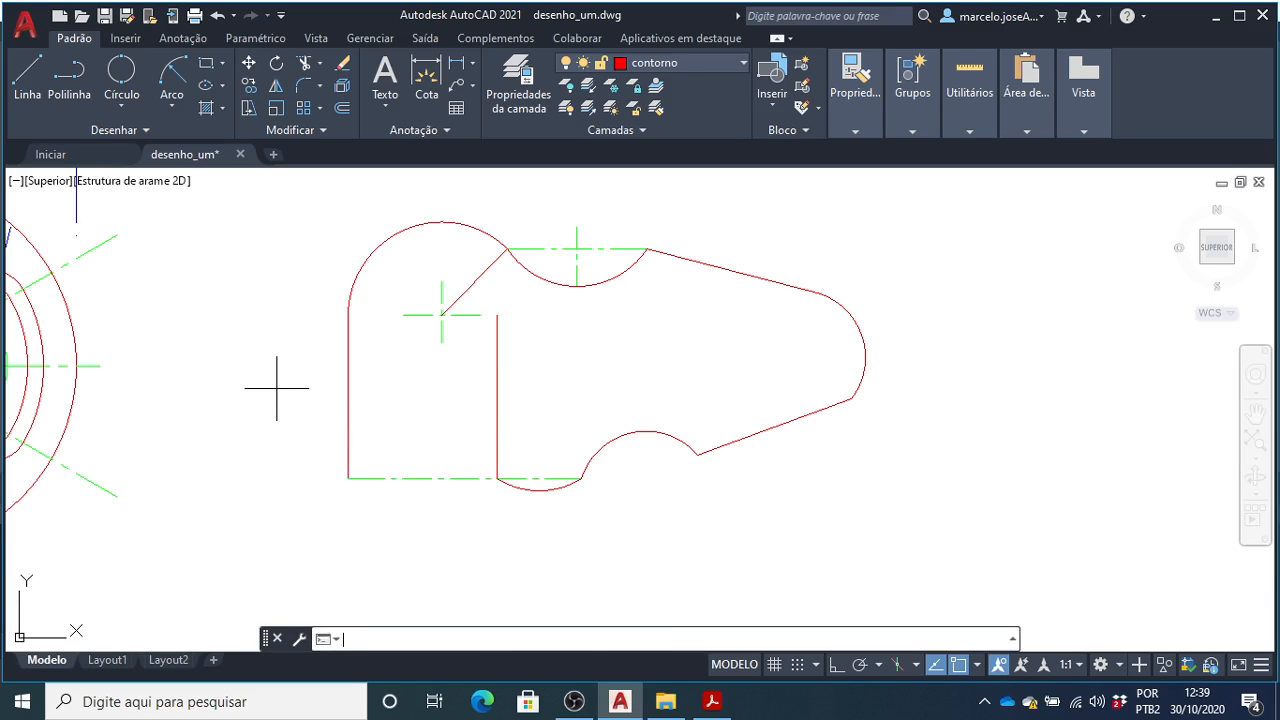
{"action": "key", "text": "Return"}
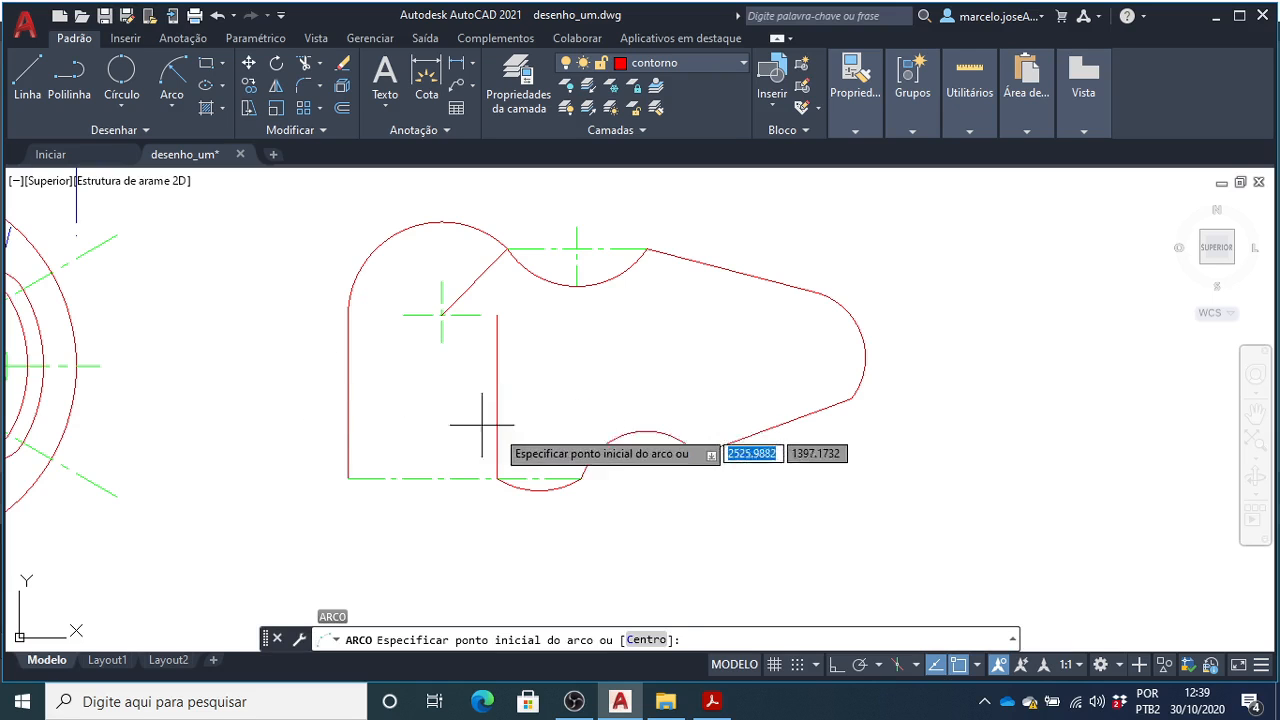
{"action": "left_click", "coordinate": [497, 478]}
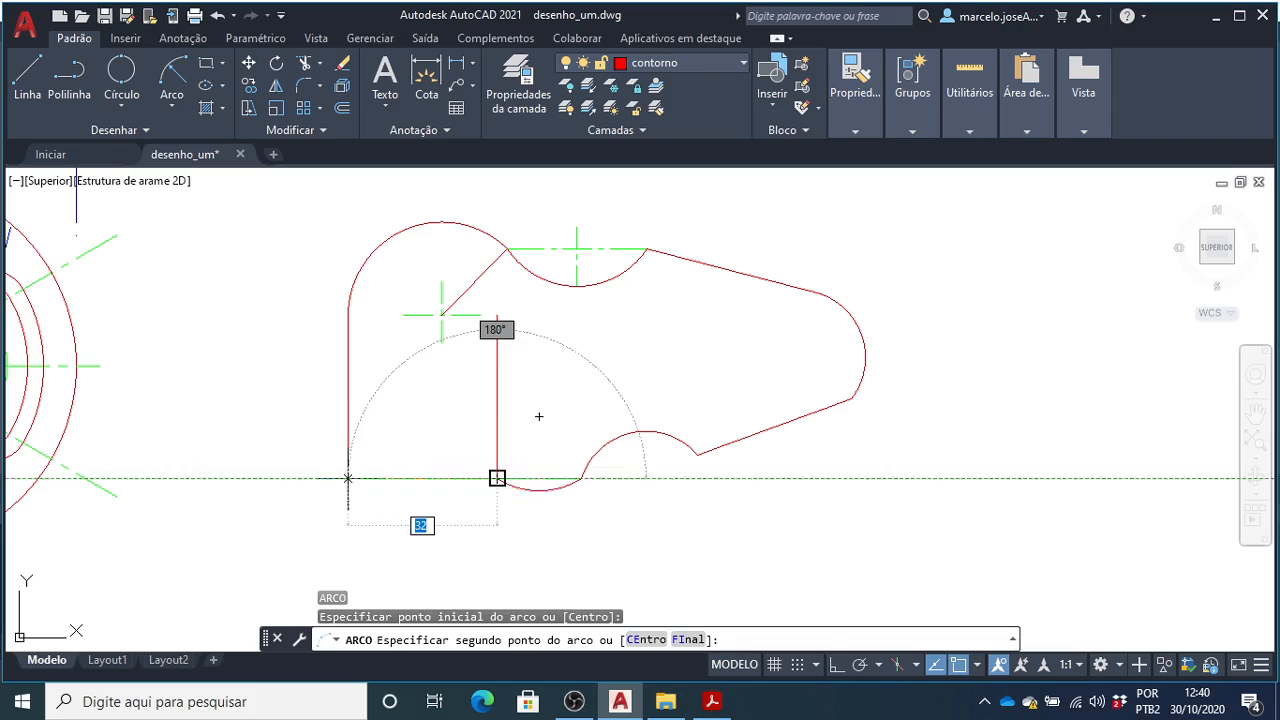
{"action": "left_click", "coordinate": [348, 478]}
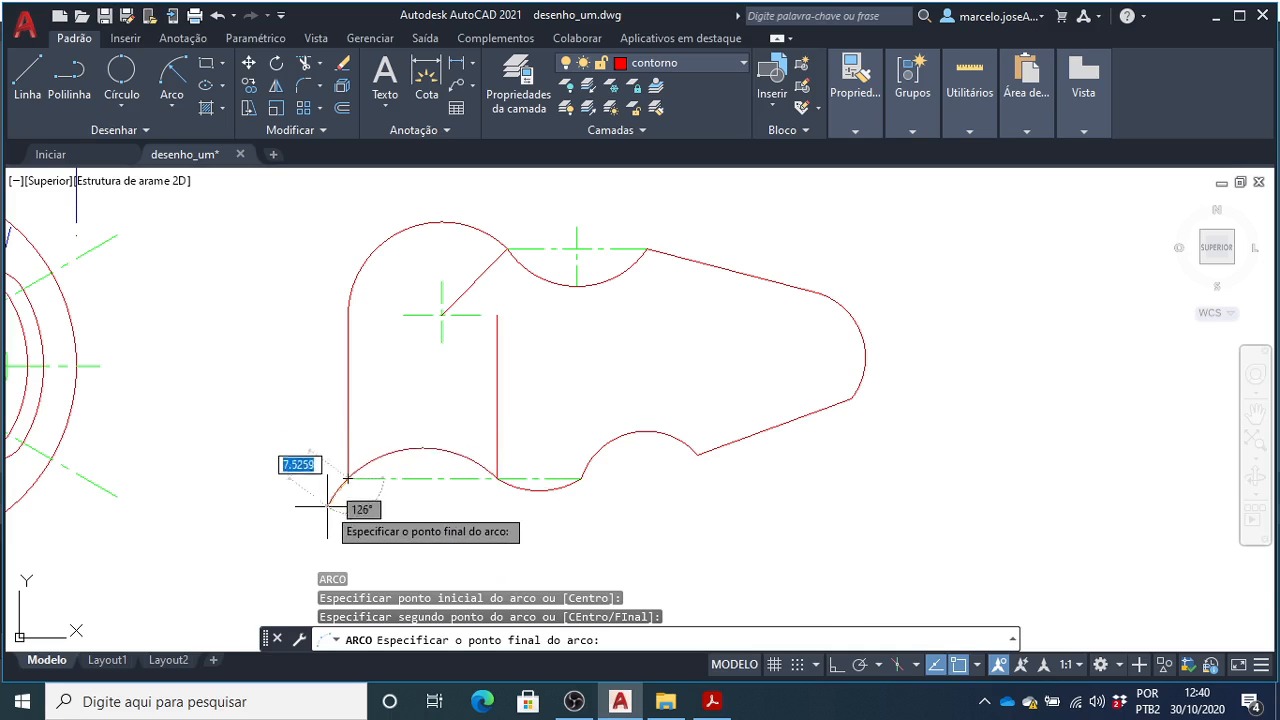
{"action": "key", "text": "Escape"}
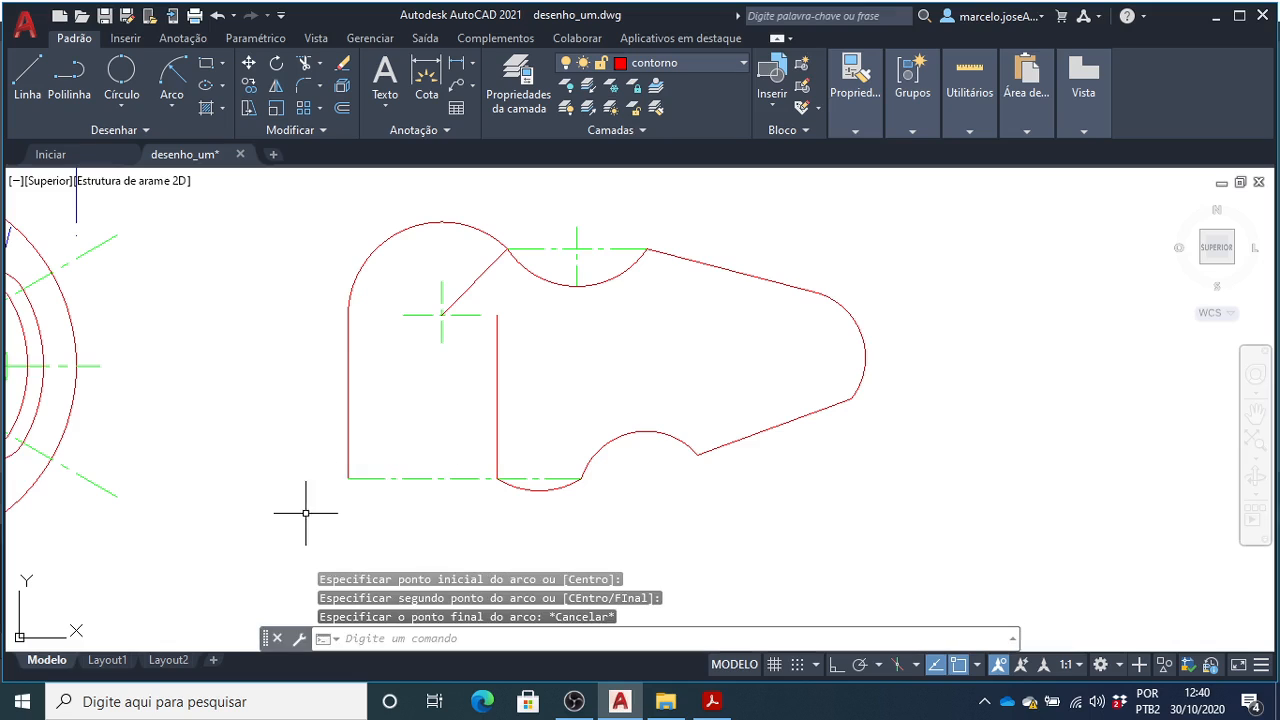
- Draw a Start, End, Radius arc of radius 30 from the R16 arc's left end to the bottom centre line's left end, and erase the offset line
{"action": "left_click", "coordinate": [171, 113]}
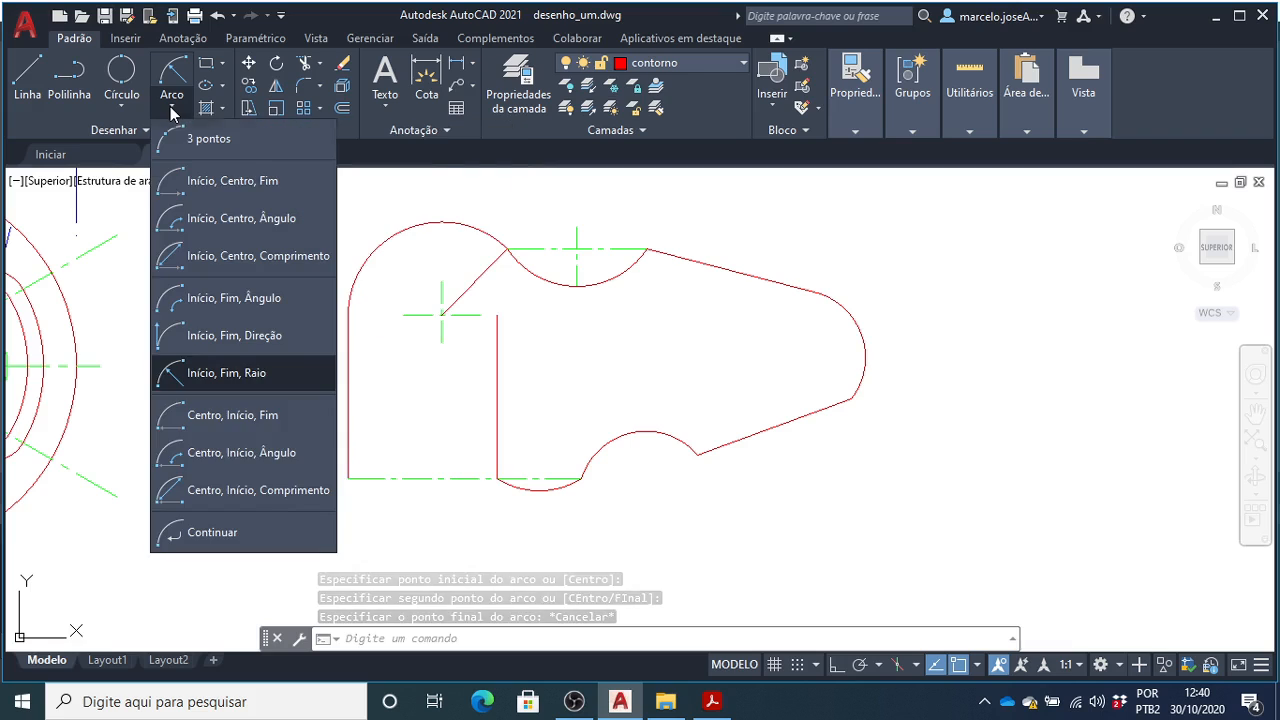
{"action": "left_click", "coordinate": [219, 380]}
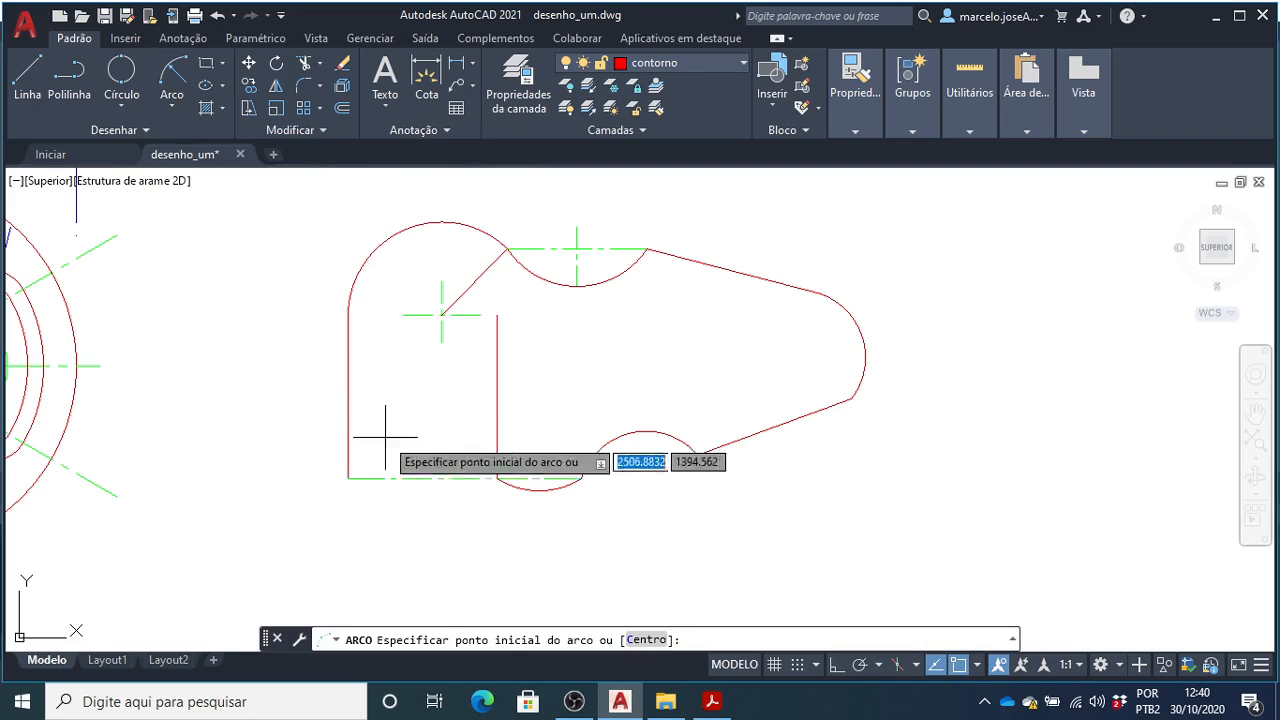
{"action": "left_click", "coordinate": [496, 478]}
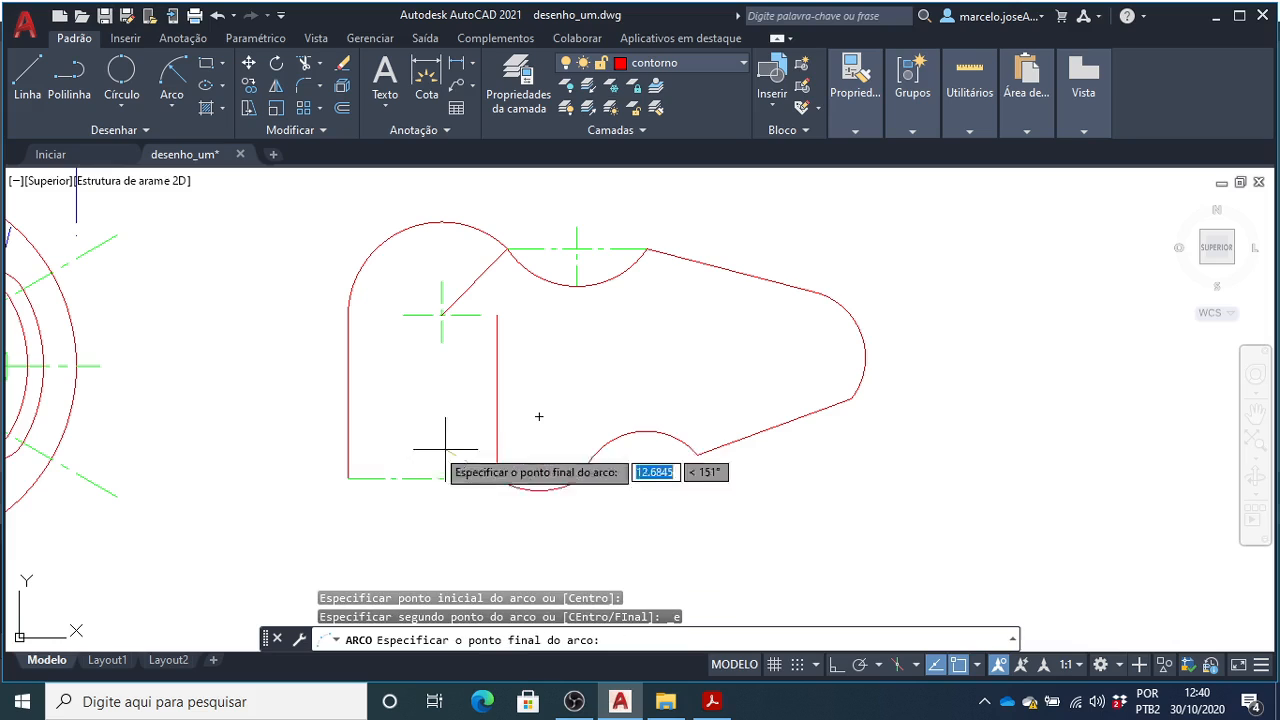
{"action": "left_click", "coordinate": [348, 478]}
{"action": "type", "text": "30"}
{"action": "key", "text": "Return"}
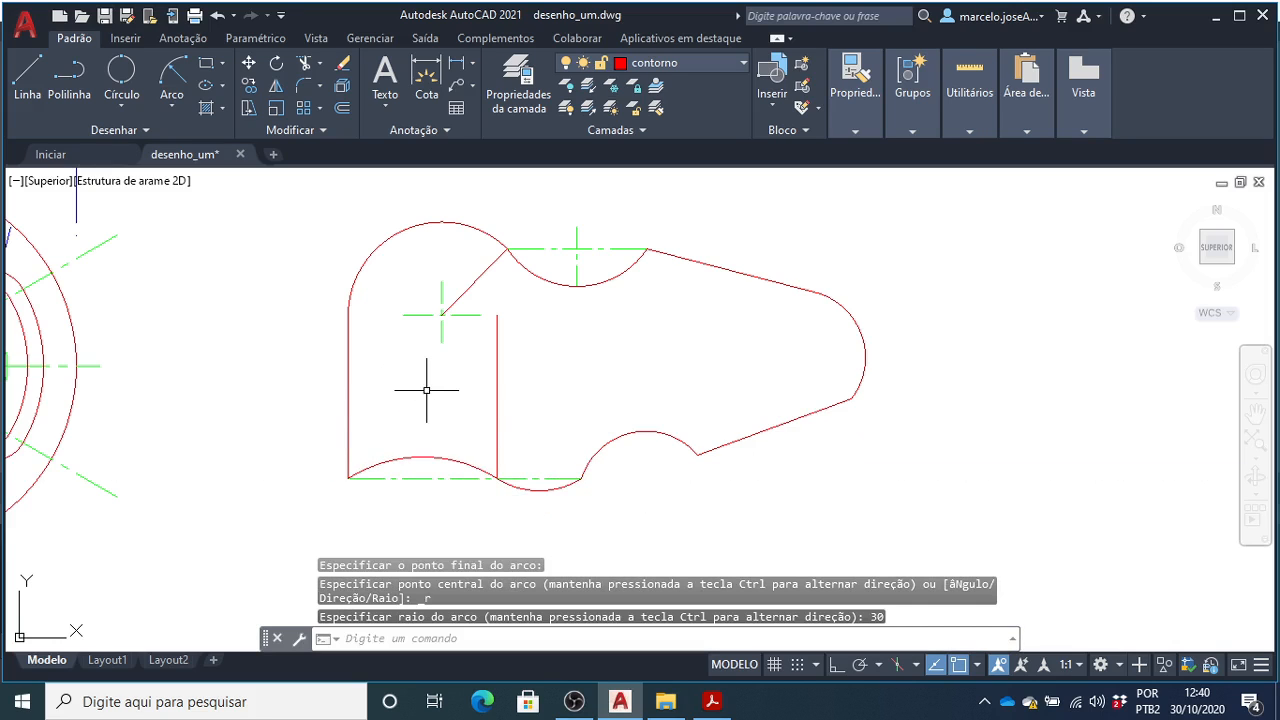
{"action": "left_click", "coordinate": [497, 384]}
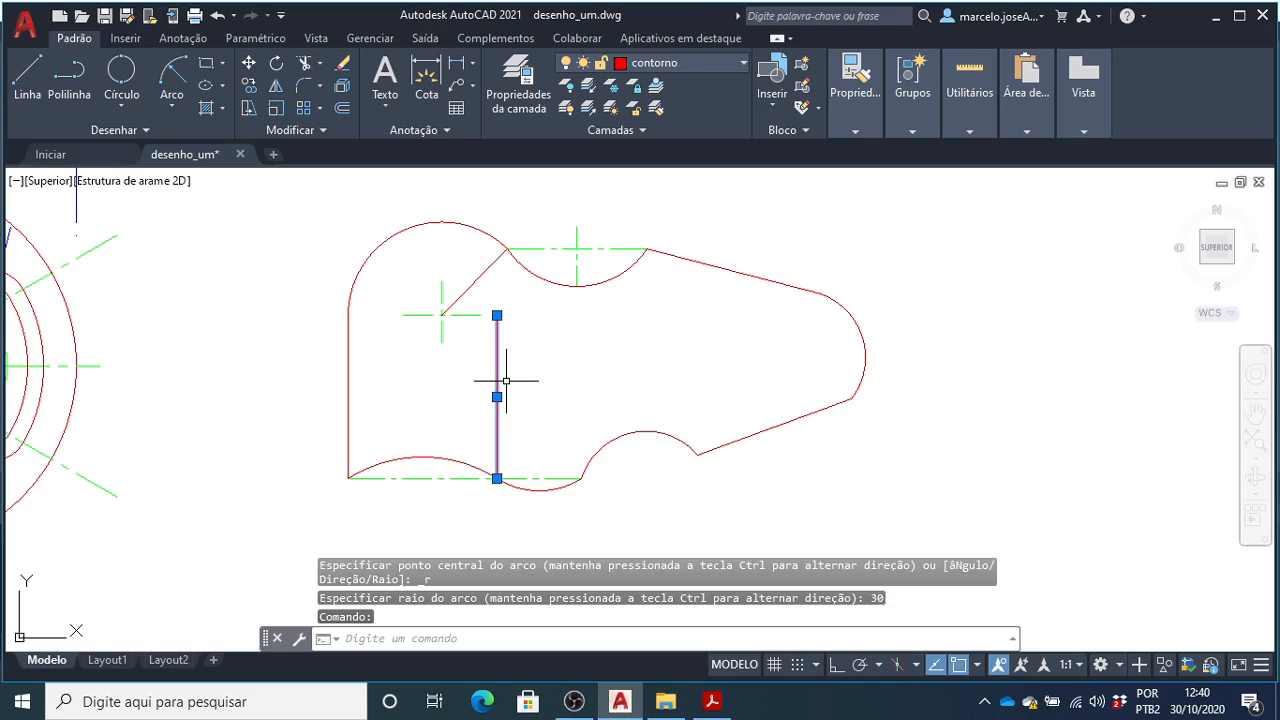
{"action": "key", "text": "Delete"}
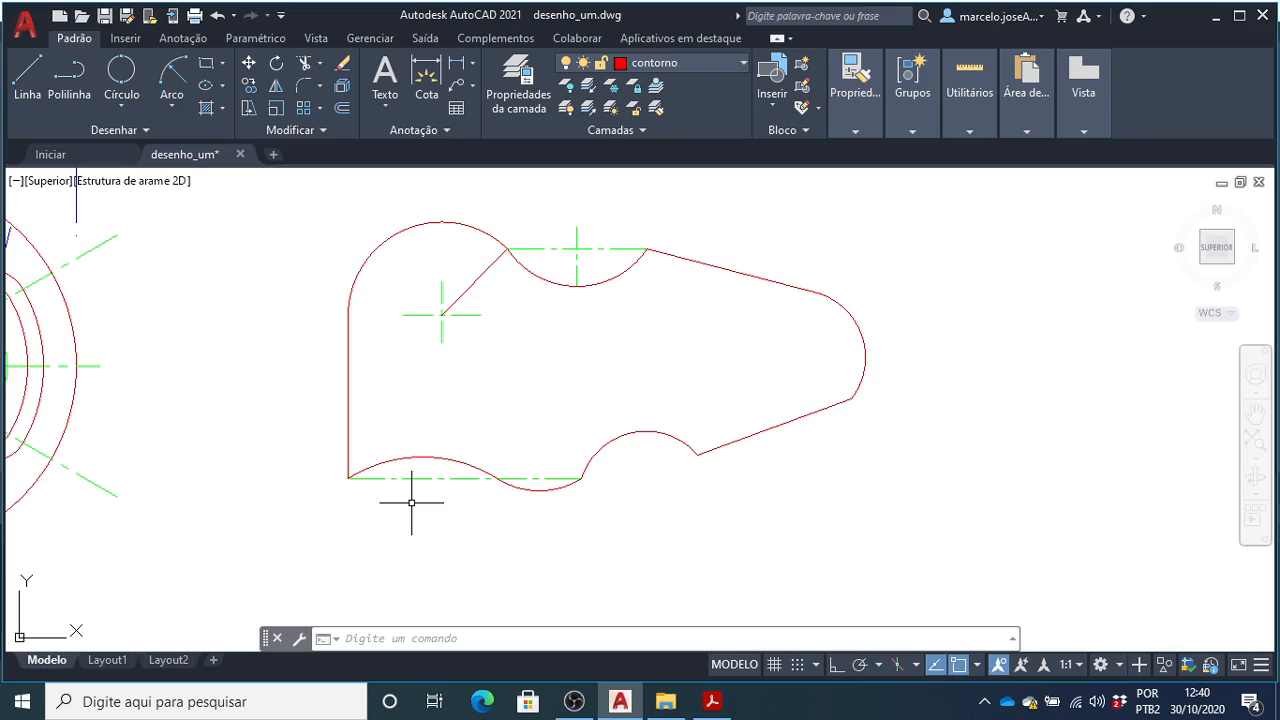
{"action": "left_click", "coordinate": [482, 271]}
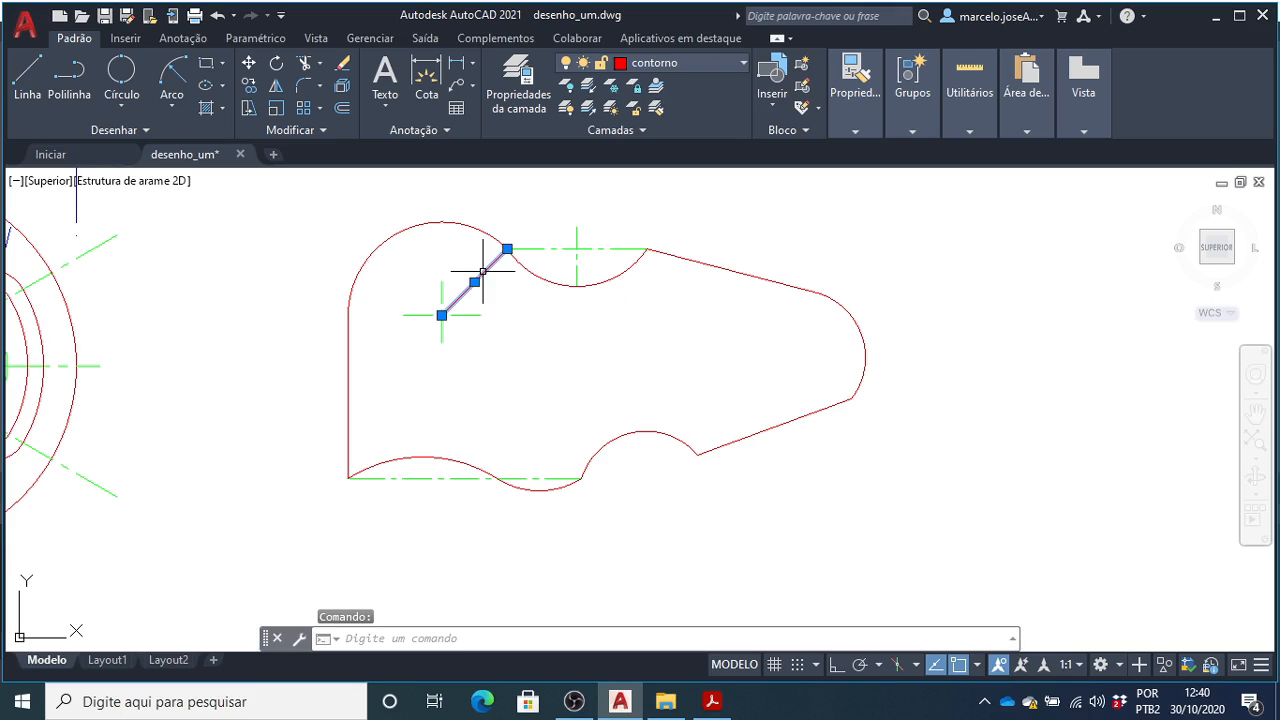
{"action": "key", "text": "Delete"}
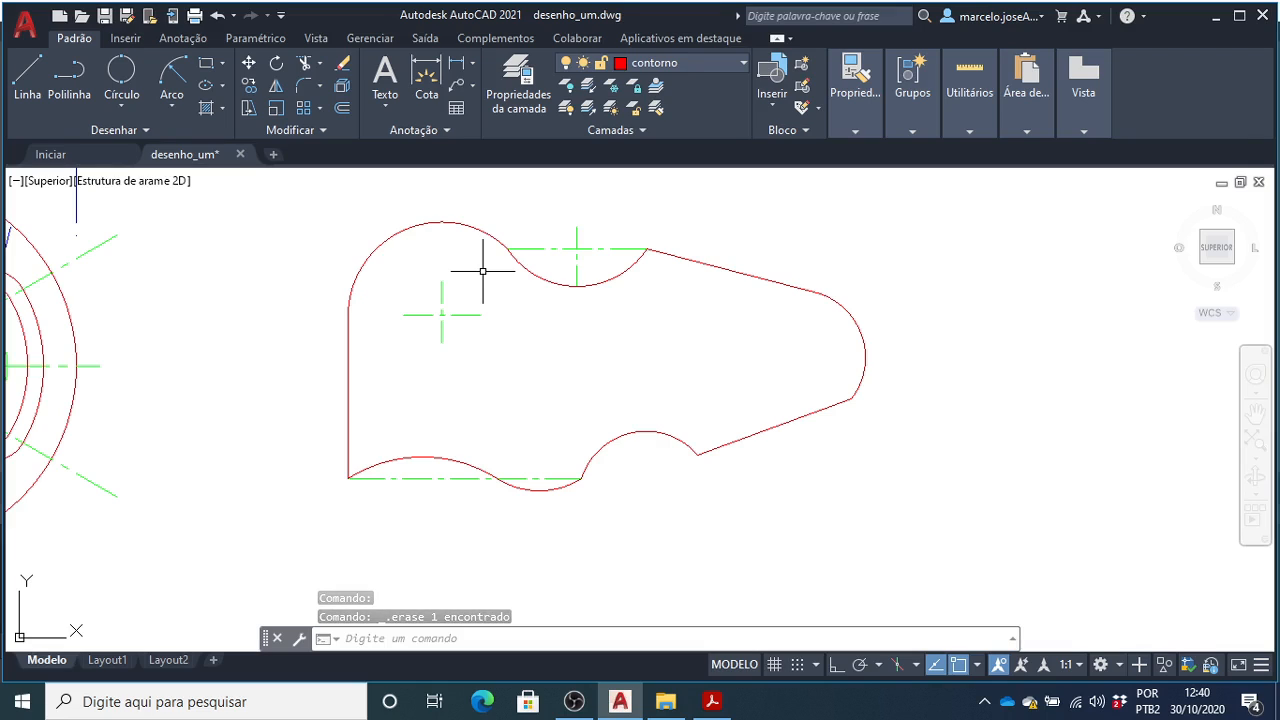
{"action": "key", "text": "ctrl+z"}
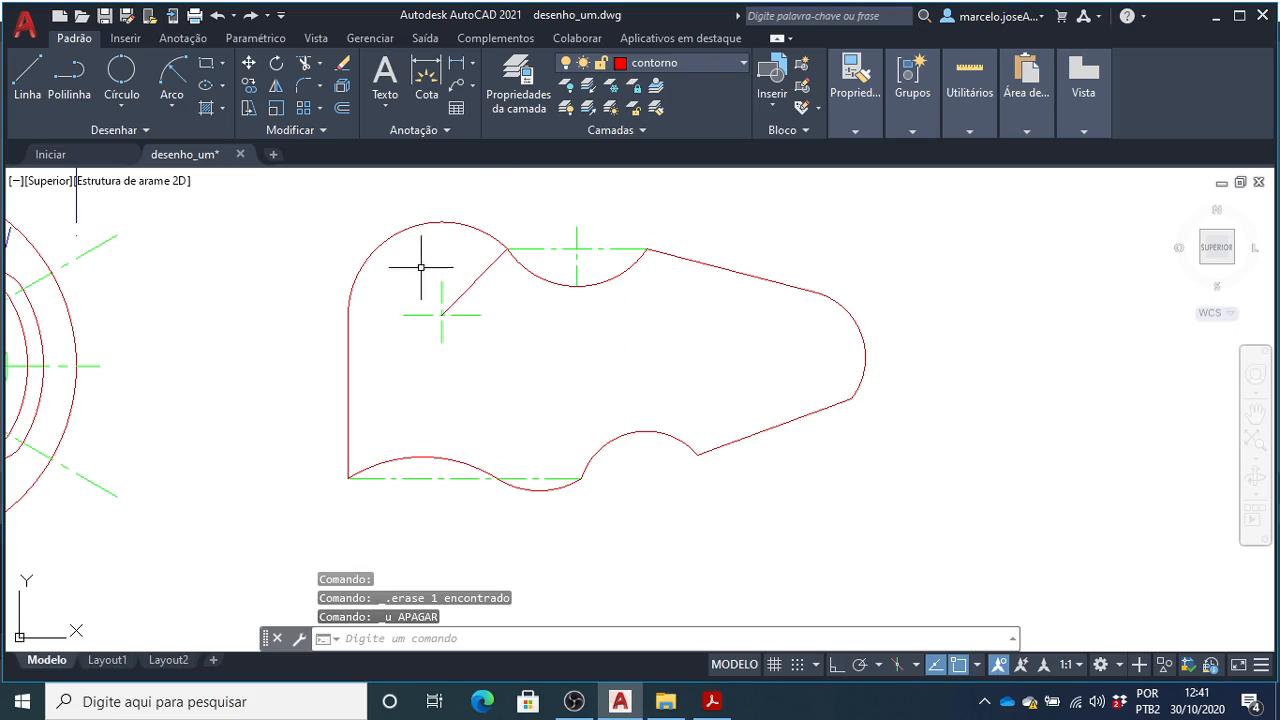
- Match the diagonal radius line's properties to the green horizontal centre mark of the upper-left arc
{"action": "type", "text": "PI"}
{"action": "key", "text": "Return"}
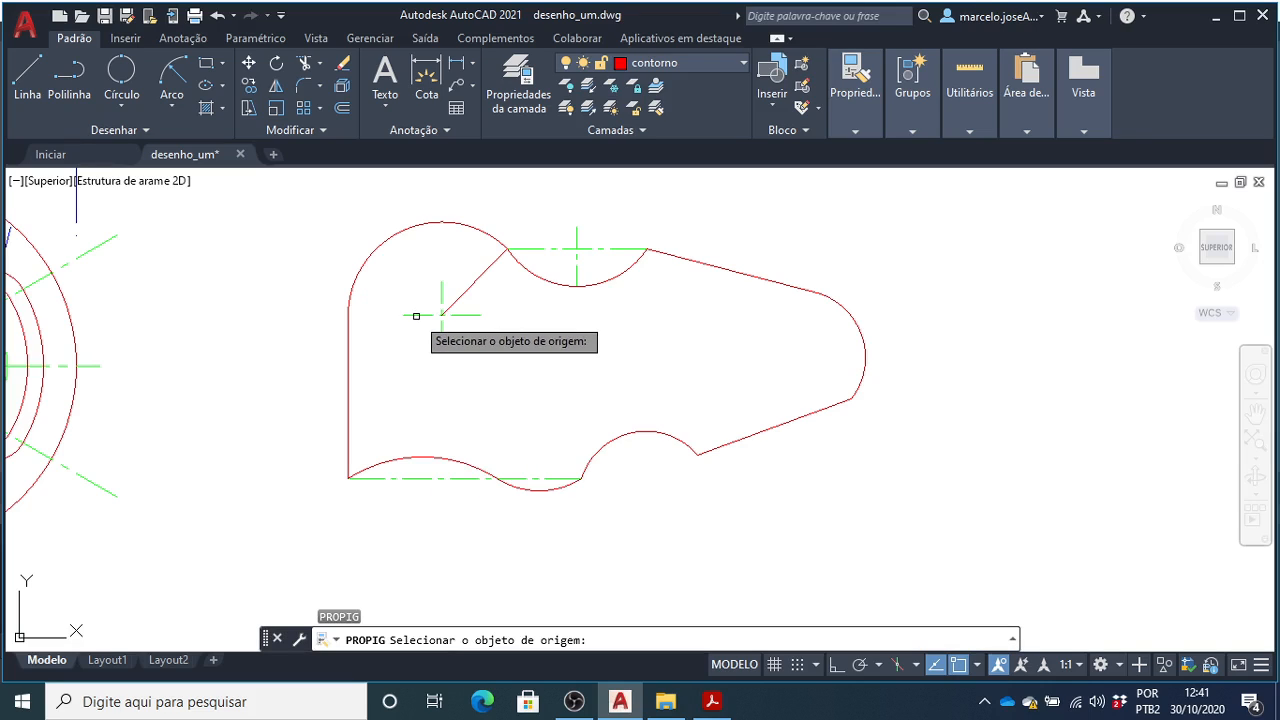
{"action": "left_click", "coordinate": [420, 314]}
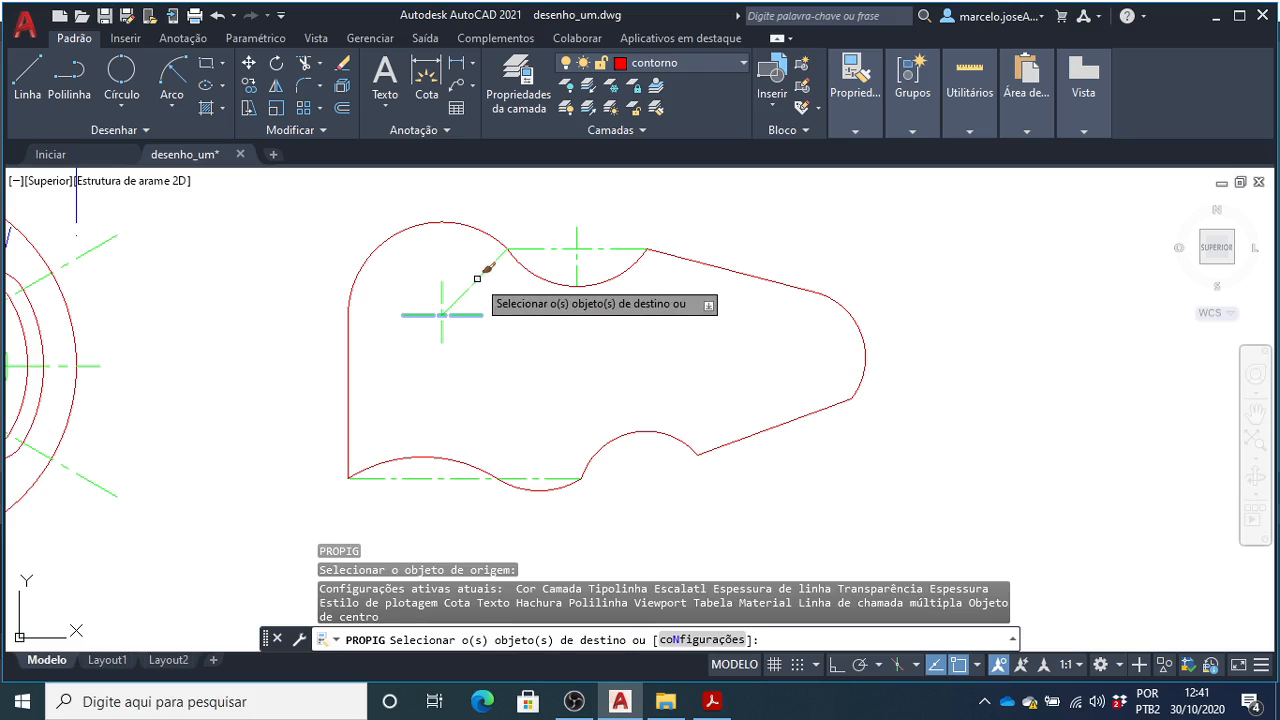
{"action": "key", "text": "Escape"}
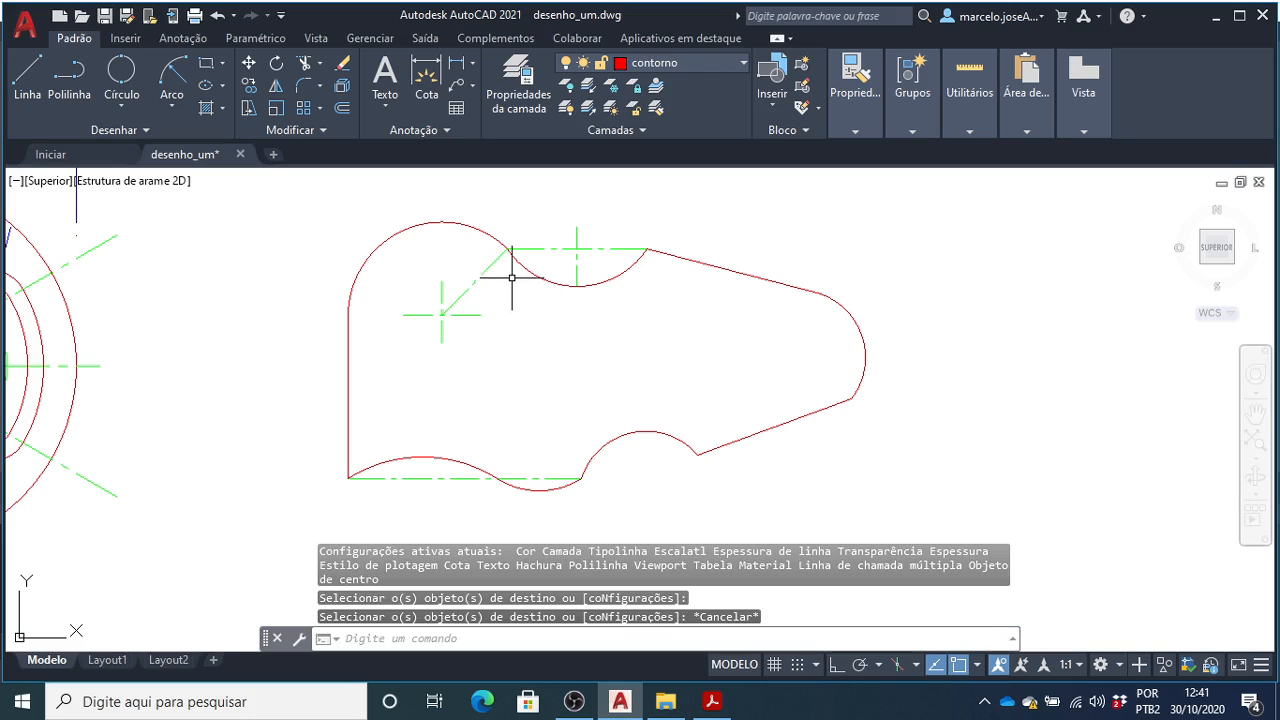
- Set the diagonal radius line's linetype scale to 0.05 in its properties
{"action": "left_click", "coordinate": [491, 262]}
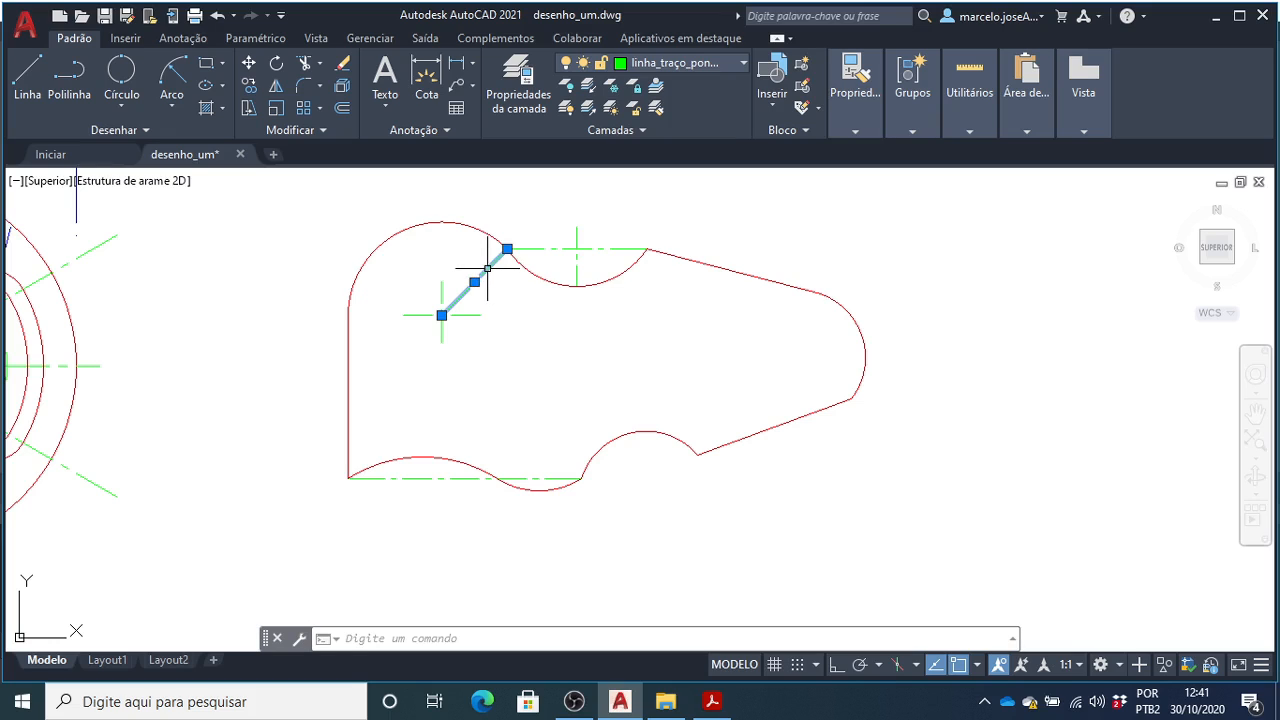
{"action": "right_click", "coordinate": [487, 270]}
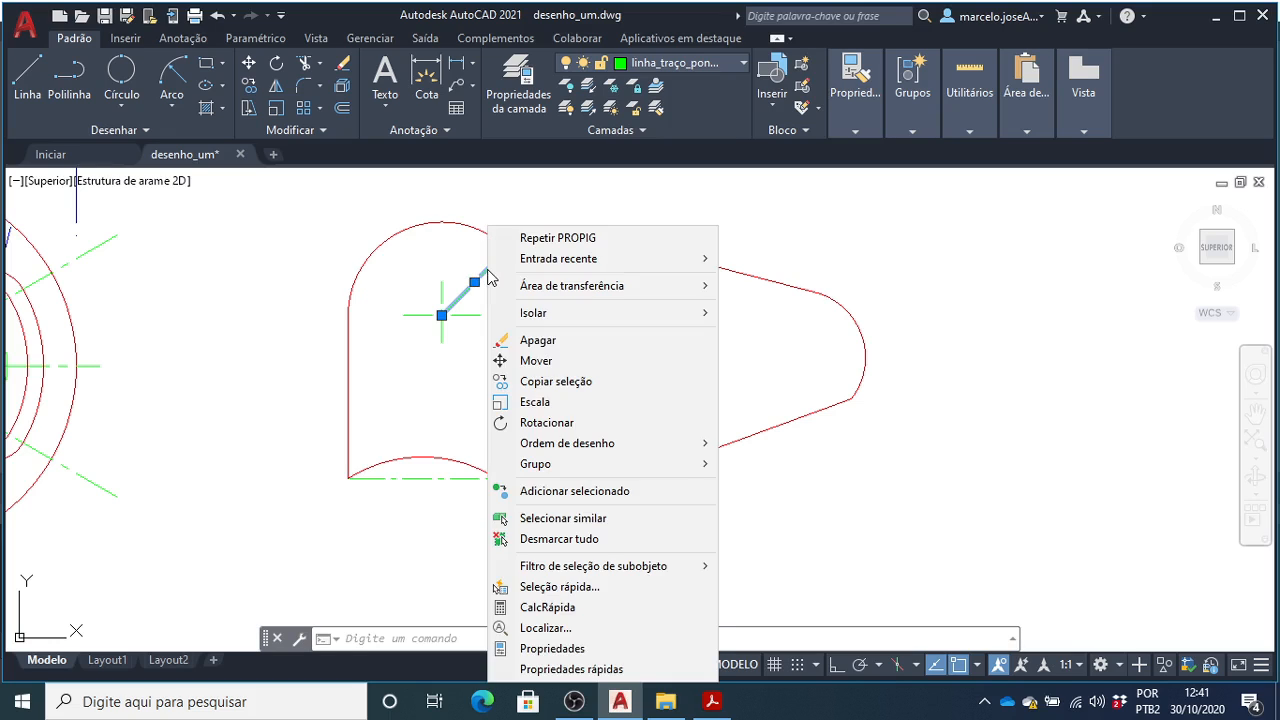
{"action": "left_click", "coordinate": [592, 649]}
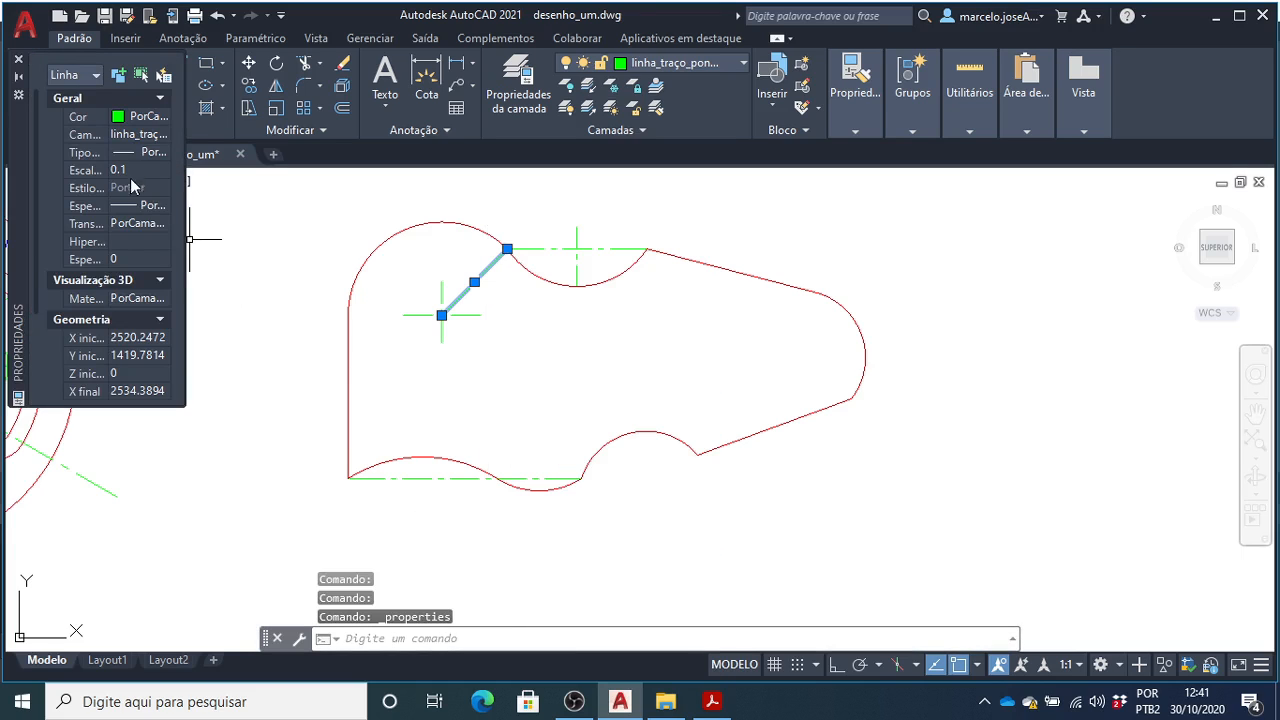
{"action": "left_click", "coordinate": [137, 170]}
{"action": "type", "text": "0.05"}
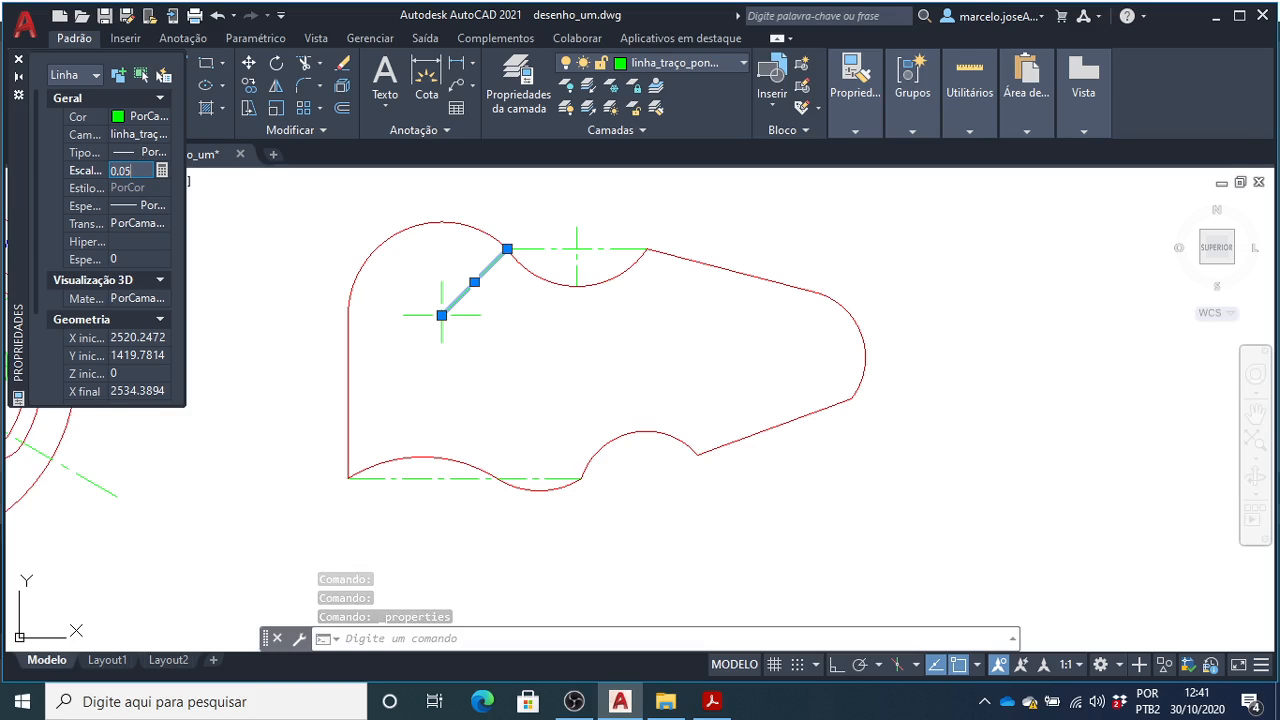
{"action": "key", "text": "Return"}
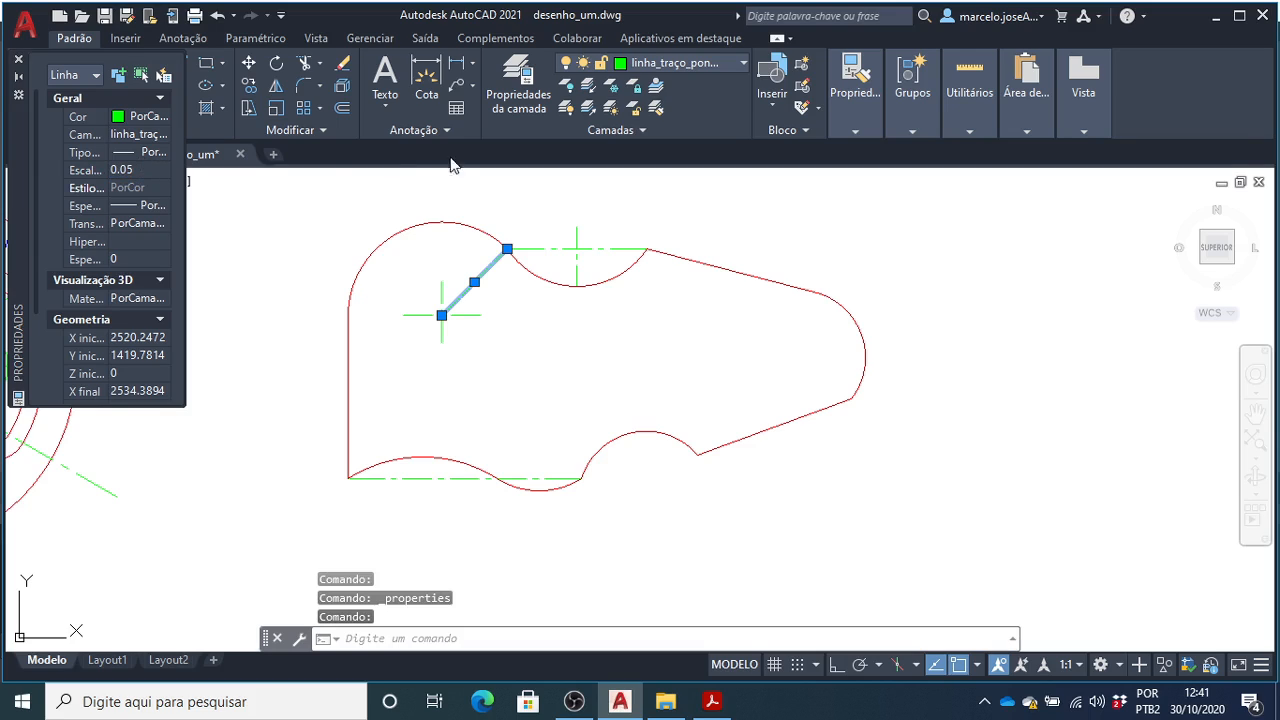
{"action": "key", "text": "Escape"}
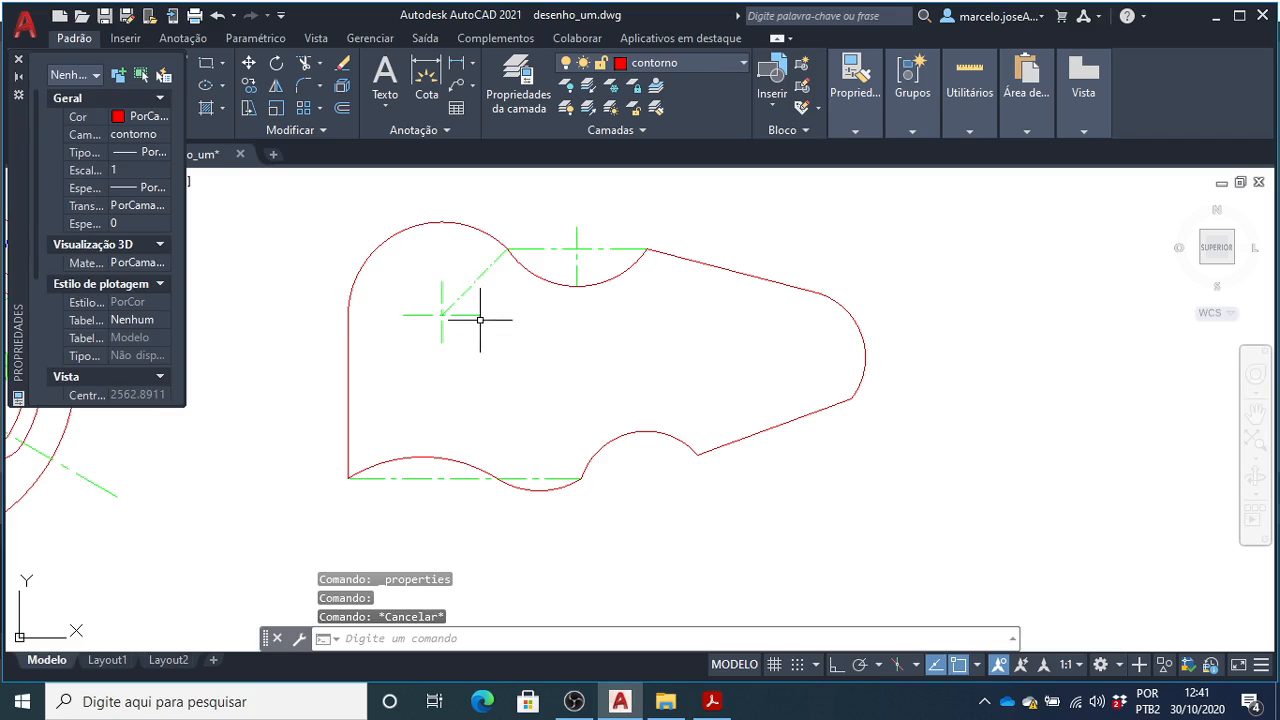
{"action": "left_click", "coordinate": [17, 62]}
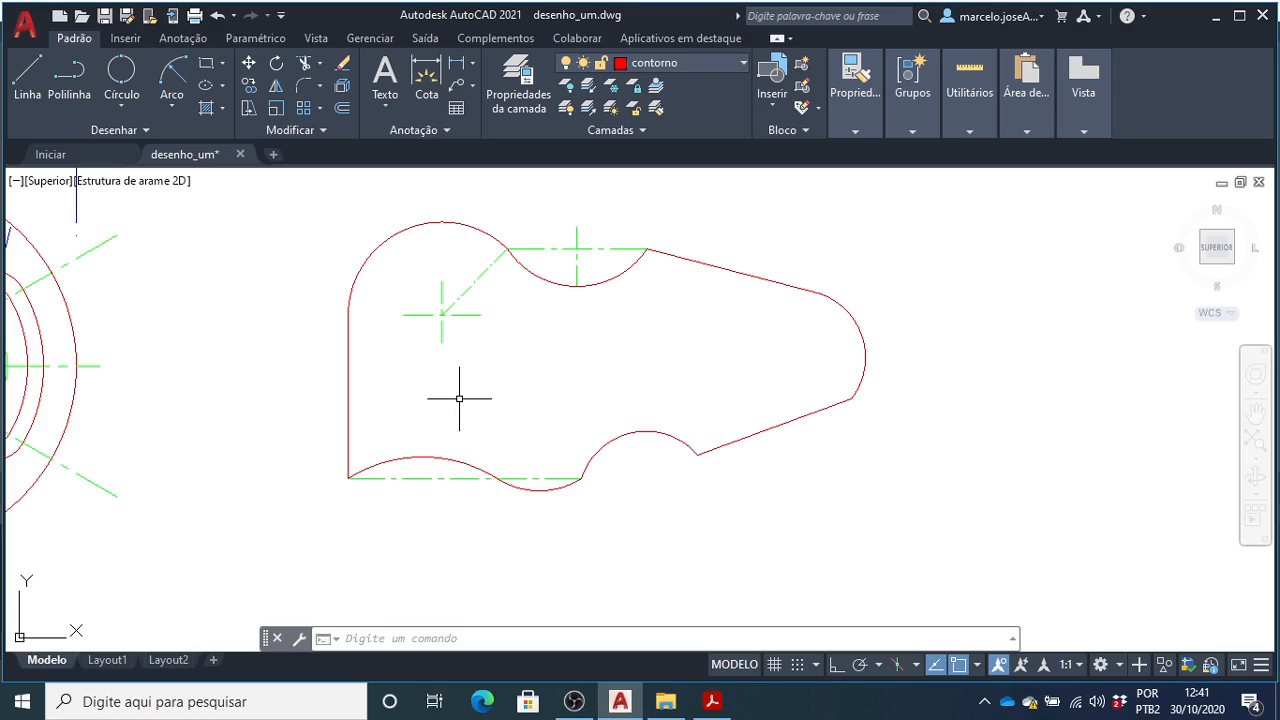
{"action": "type", "text": "L"}
{"action": "key", "text": "Return"}
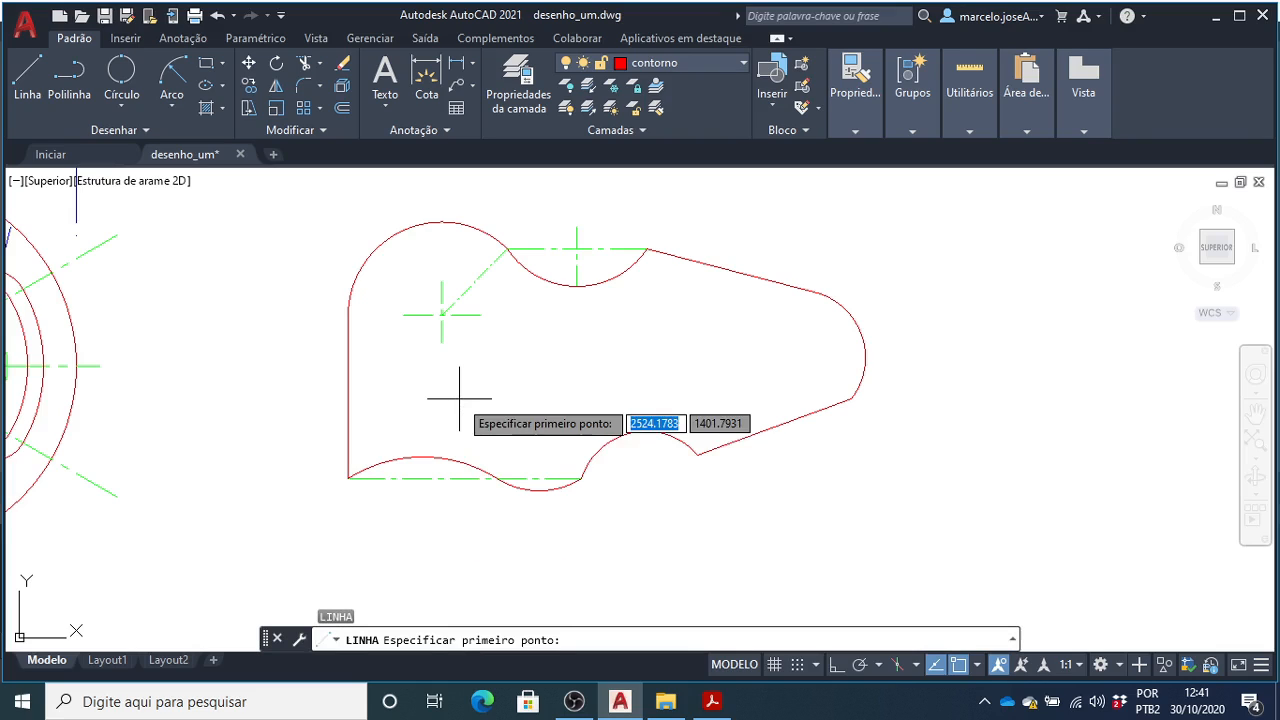
{"action": "key", "text": "Escape"}
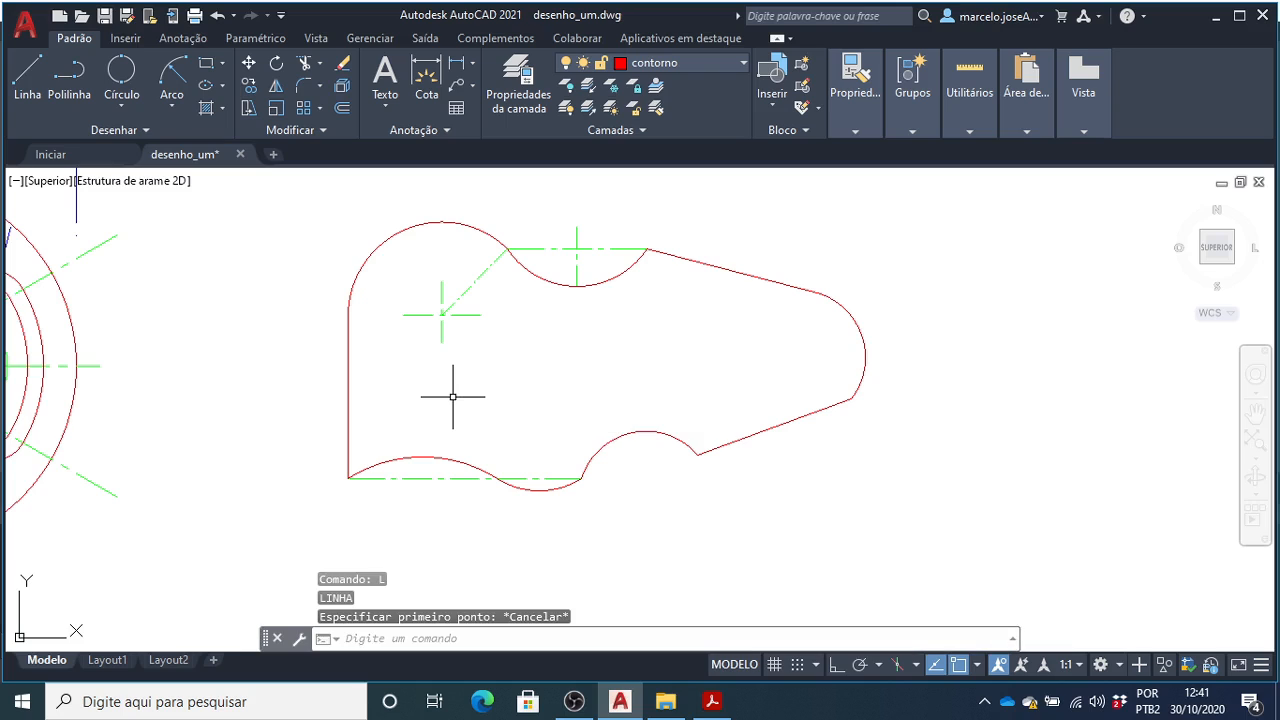
- Draw a short vertical line crossing the bottom centre line, aligned with the R30 arc's midpoint
{"action": "type", "text": "l"}
{"action": "key", "text": "Return"}
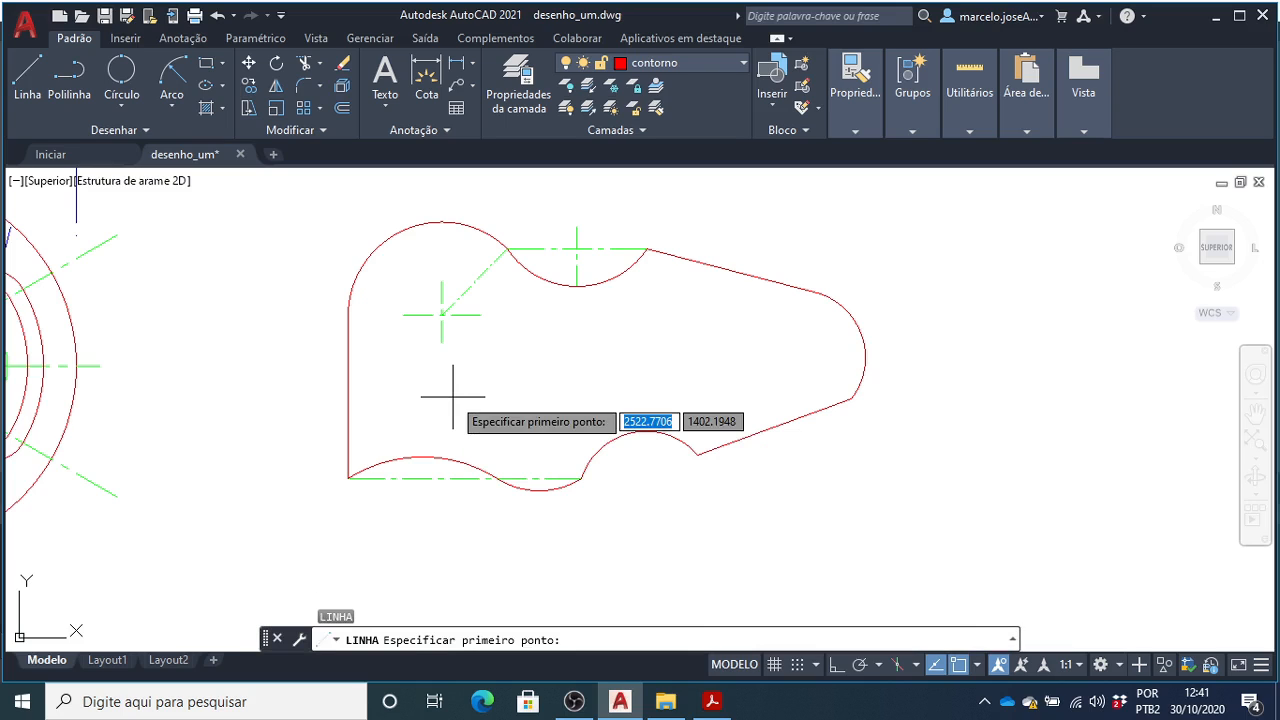
{"action": "left_click", "coordinate": [422, 457]}
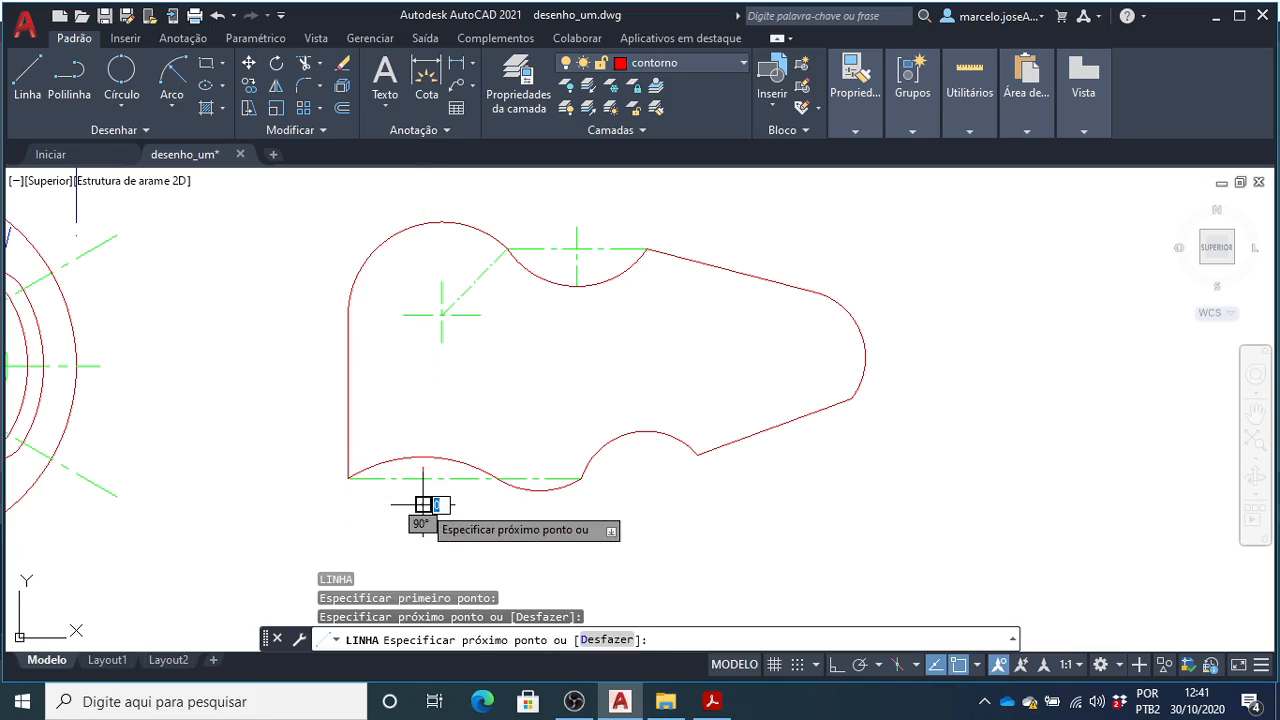
{"action": "left_click", "coordinate": [434, 516]}
{"action": "key", "text": "Escape"}
- With Ortho on, draw a short vertical line crossing the bottom centre line, aligned with the R16 arc's midpoint
{"action": "key", "text": "Return"}
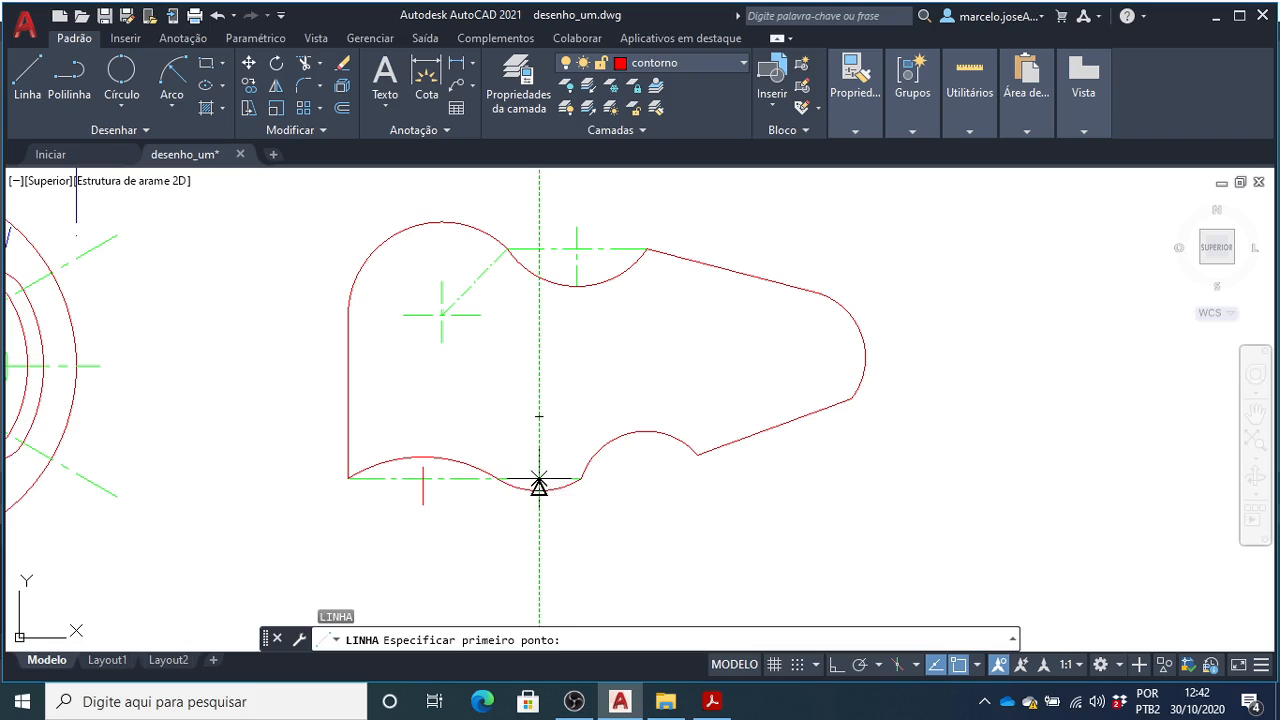
{"action": "scroll", "coordinate": [537, 486], "scroll_direction": "up", "scroll_amount": 4}
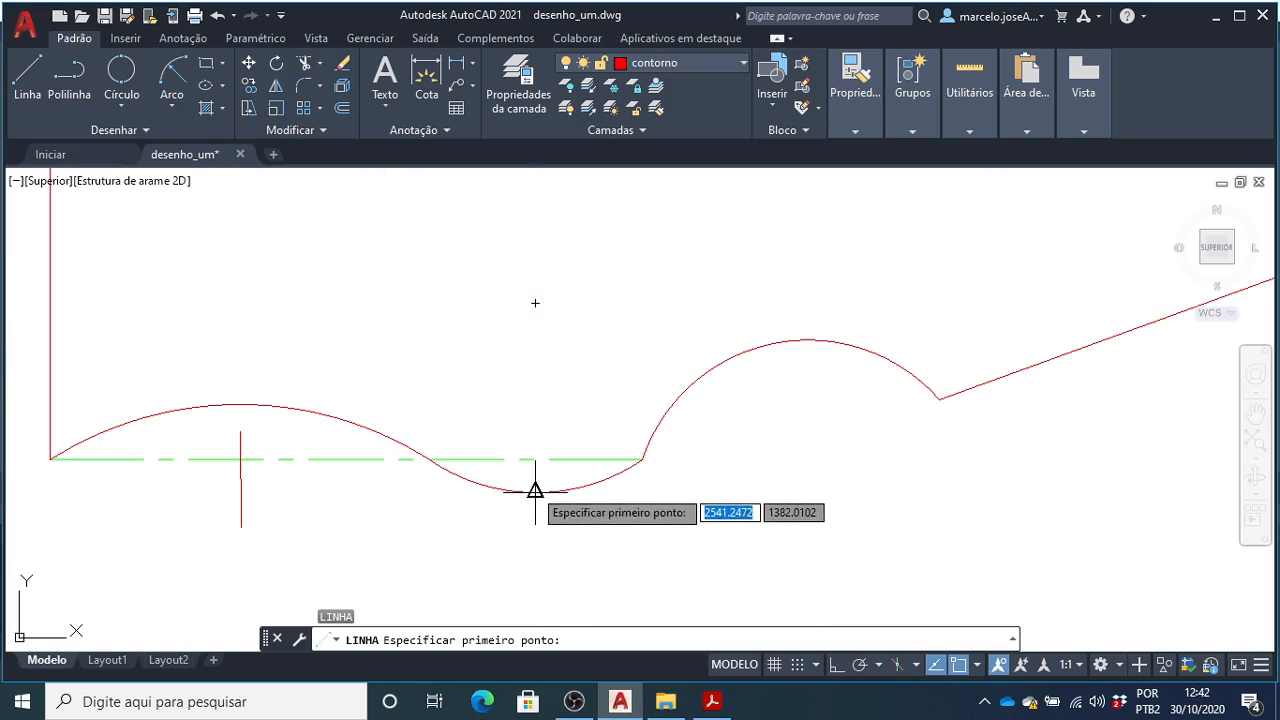
{"action": "left_click", "coordinate": [535, 477]}
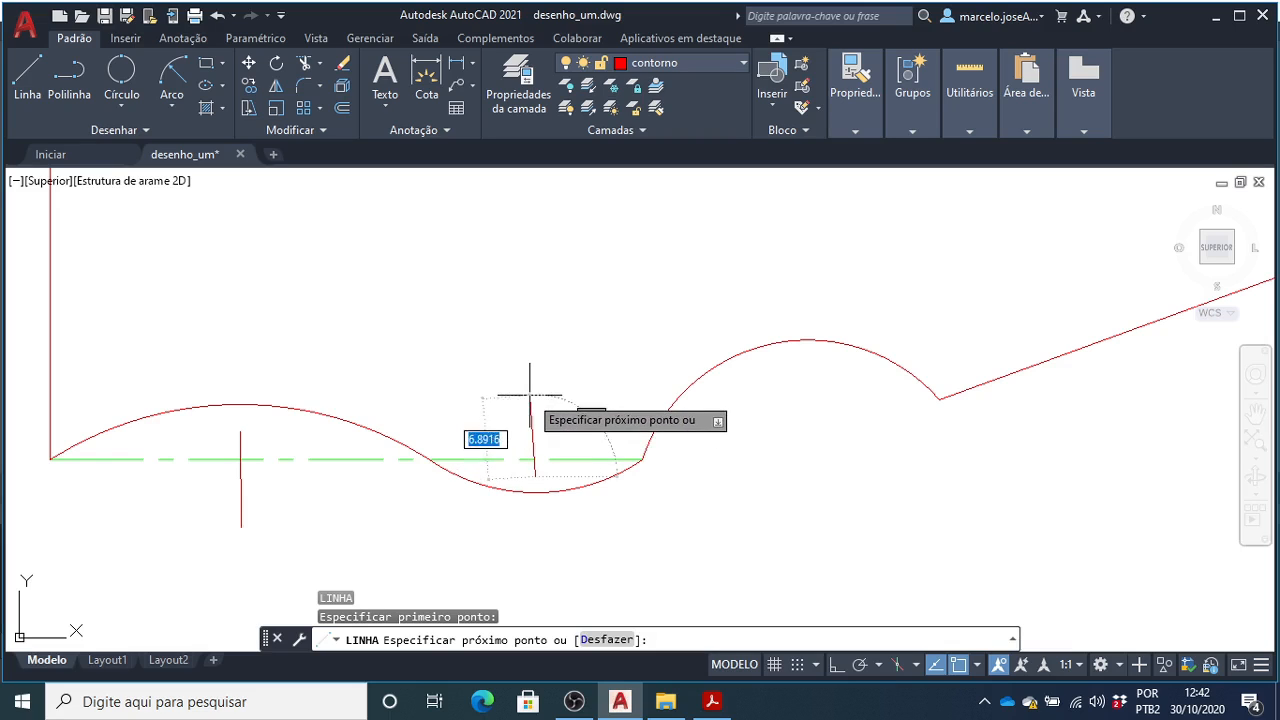
{"action": "key", "text": "F8"}
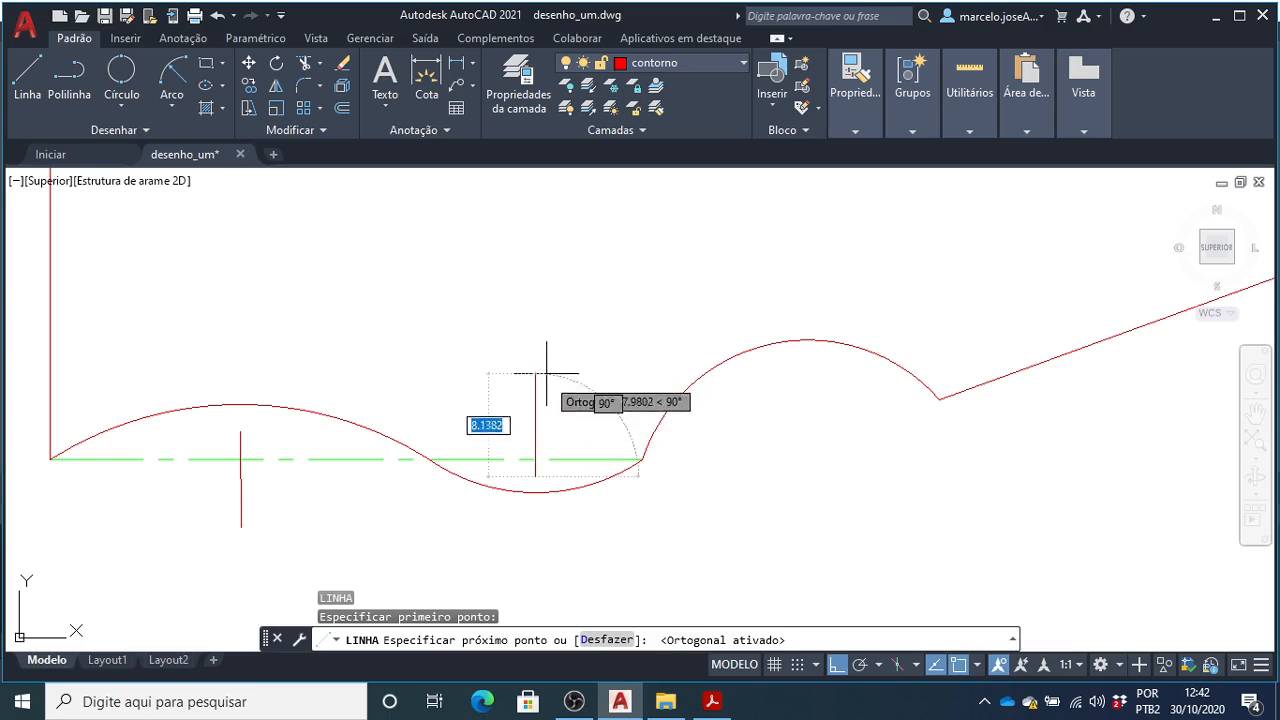
{"action": "left_click", "coordinate": [547, 412]}
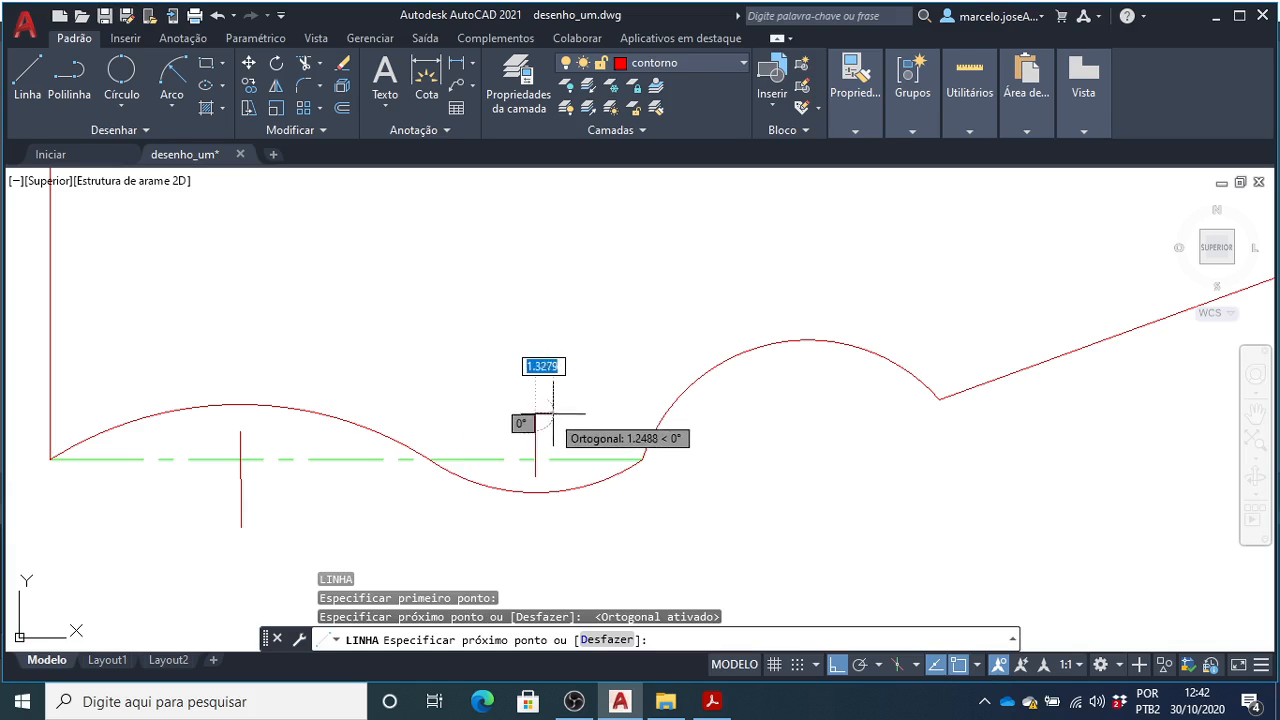
{"action": "key", "text": "Escape"}
- Draw a line from the 120° arc's centre to its left end
{"action": "scroll", "coordinate": [650, 340], "scroll_direction": "down", "scroll_amount": 2}
{"action": "scroll", "coordinate": [643, 346], "scroll_direction": "up", "scroll_amount": 4}
{"action": "scroll", "coordinate": [638, 349], "scroll_direction": "down", "scroll_amount": 2}
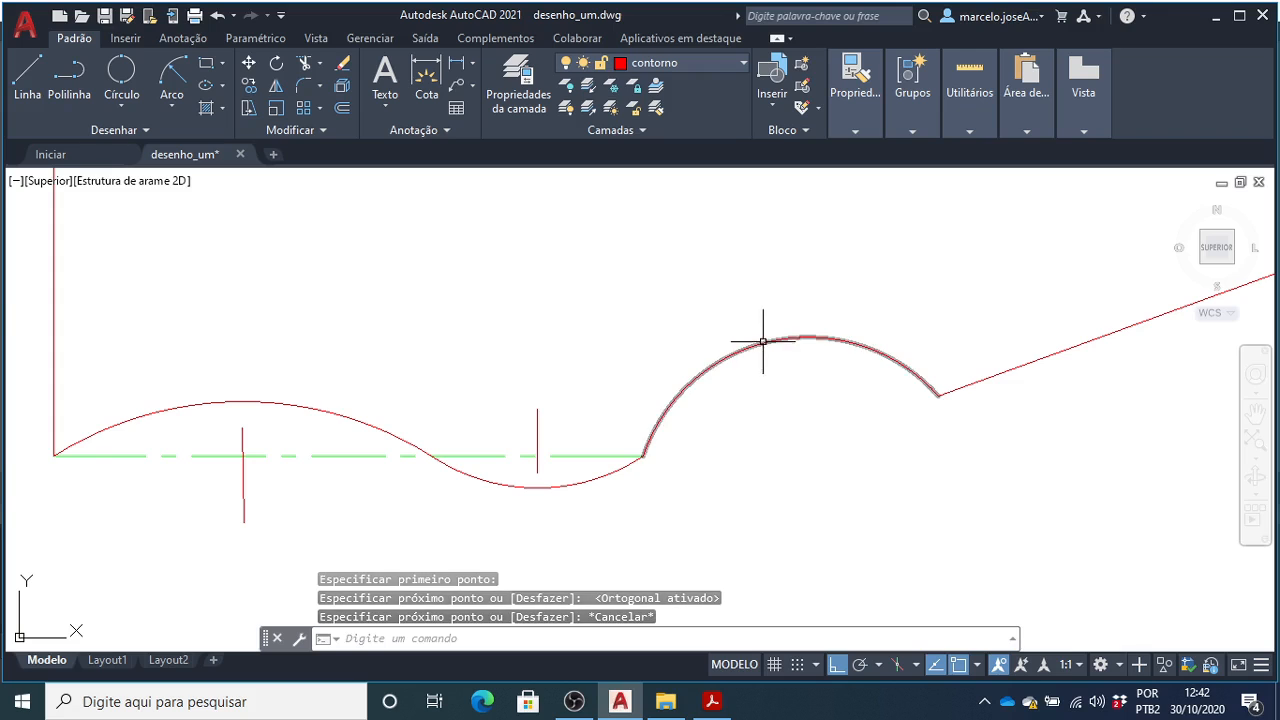
{"action": "scroll", "coordinate": [740, 357], "scroll_direction": "down", "scroll_amount": 3}
{"action": "type", "text": "l"}
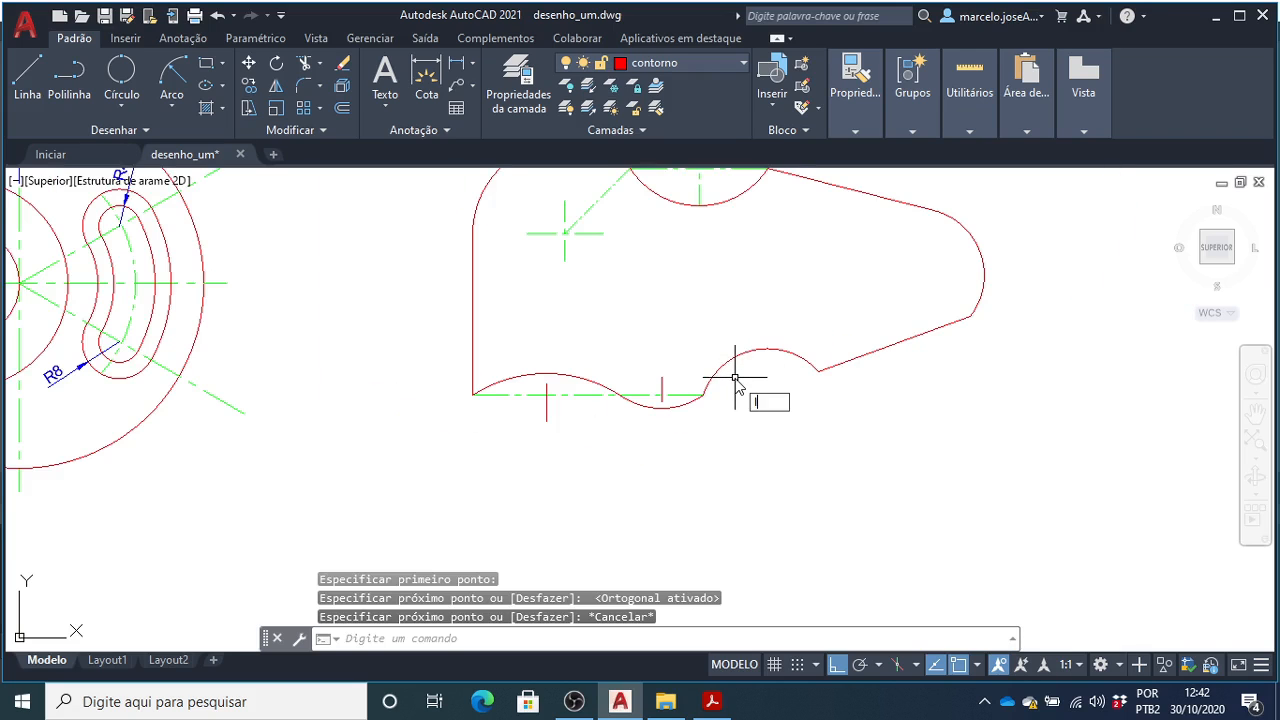
{"action": "key", "text": "Return"}
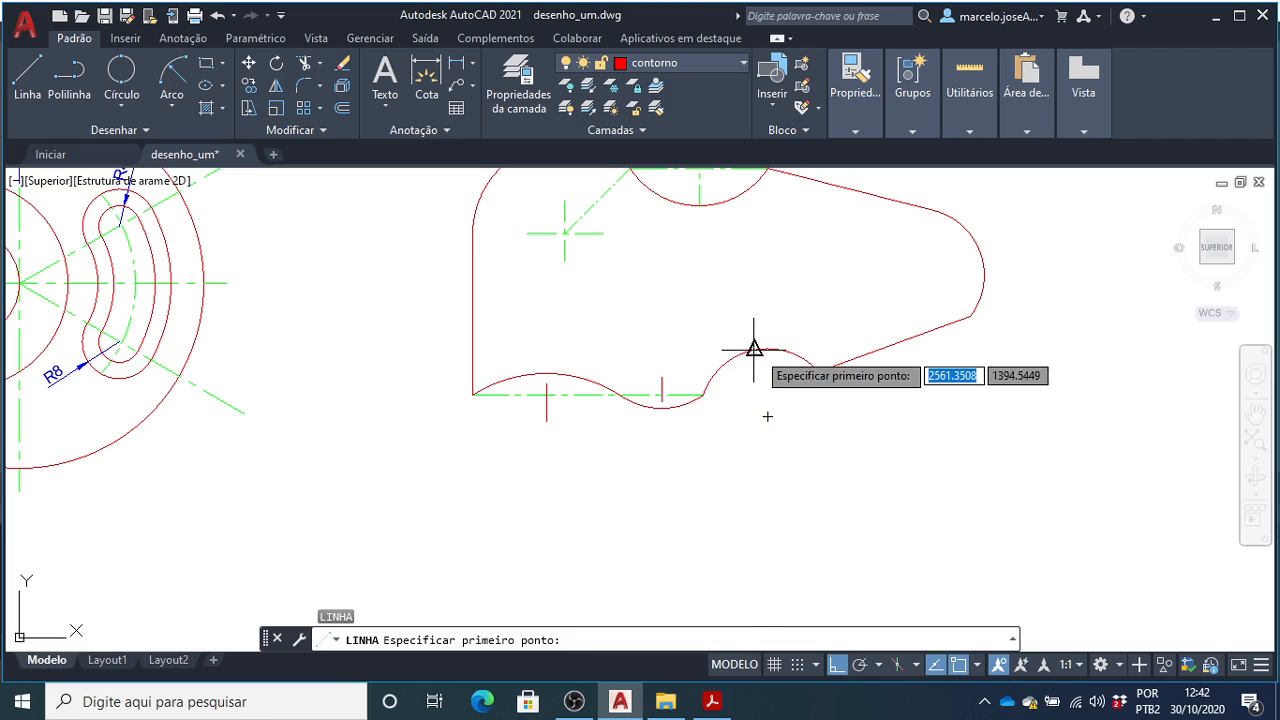
{"action": "left_click", "coordinate": [768, 414]}
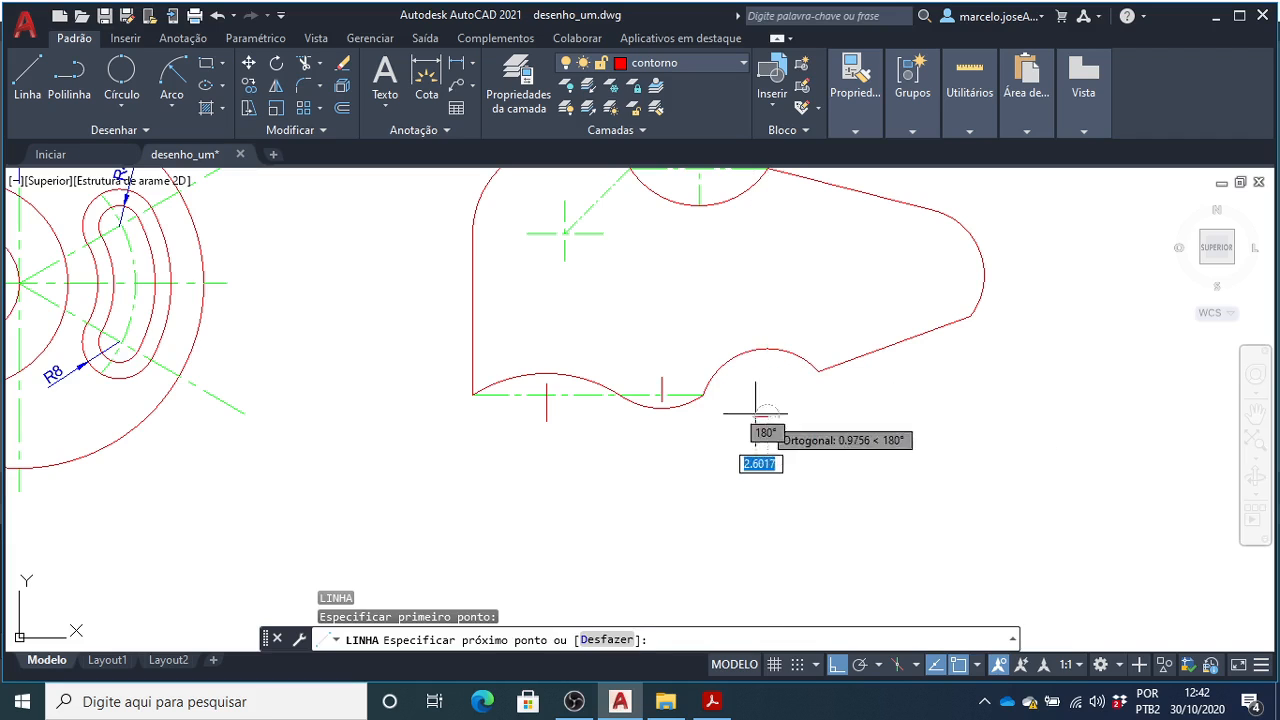
{"action": "left_click", "coordinate": [703, 395]}
{"action": "key", "text": "Return"}
- Draw a line from the 120° arc's centre to its right end at the sloped line
{"action": "key", "text": "Return"}
{"action": "left_click", "coordinate": [767, 415]}
{"action": "left_click", "coordinate": [818, 370]}
{"action": "key", "text": "Escape"}
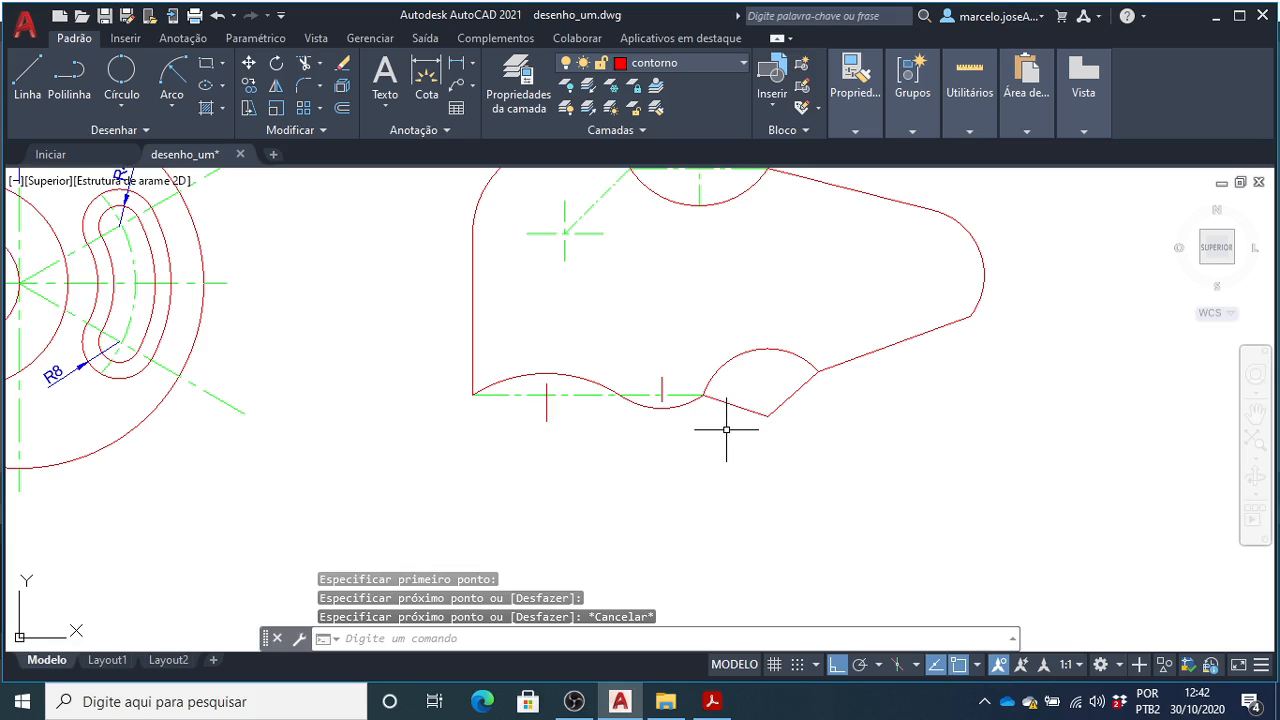
- Start Match Properties to give the new red centre and radius lines the green dash-dot style
{"action": "type", "text": "PI"}
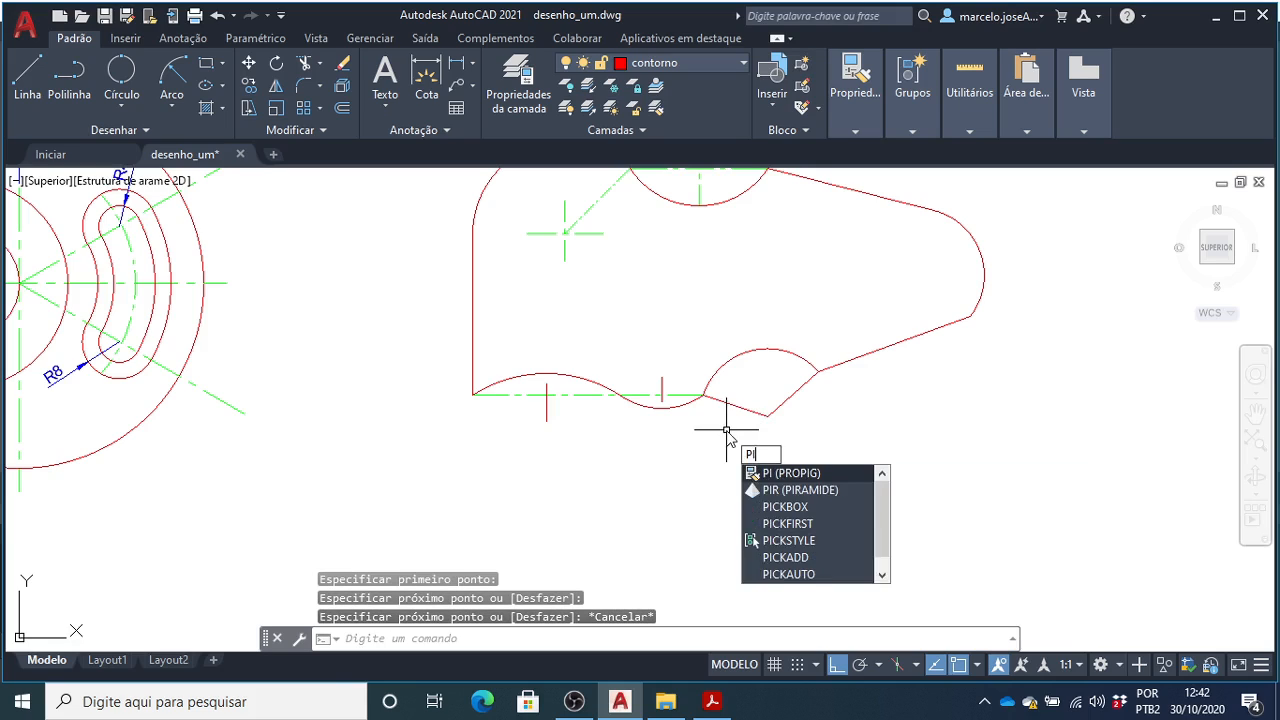
- Match the bottom horizontal centre line's properties onto the two short vertical centre marks and the angled lines below the lower arc
{"action": "key", "text": "Return"}
{"action": "scroll", "coordinate": [470, 398], "scroll_direction": "up", "scroll_amount": 2}
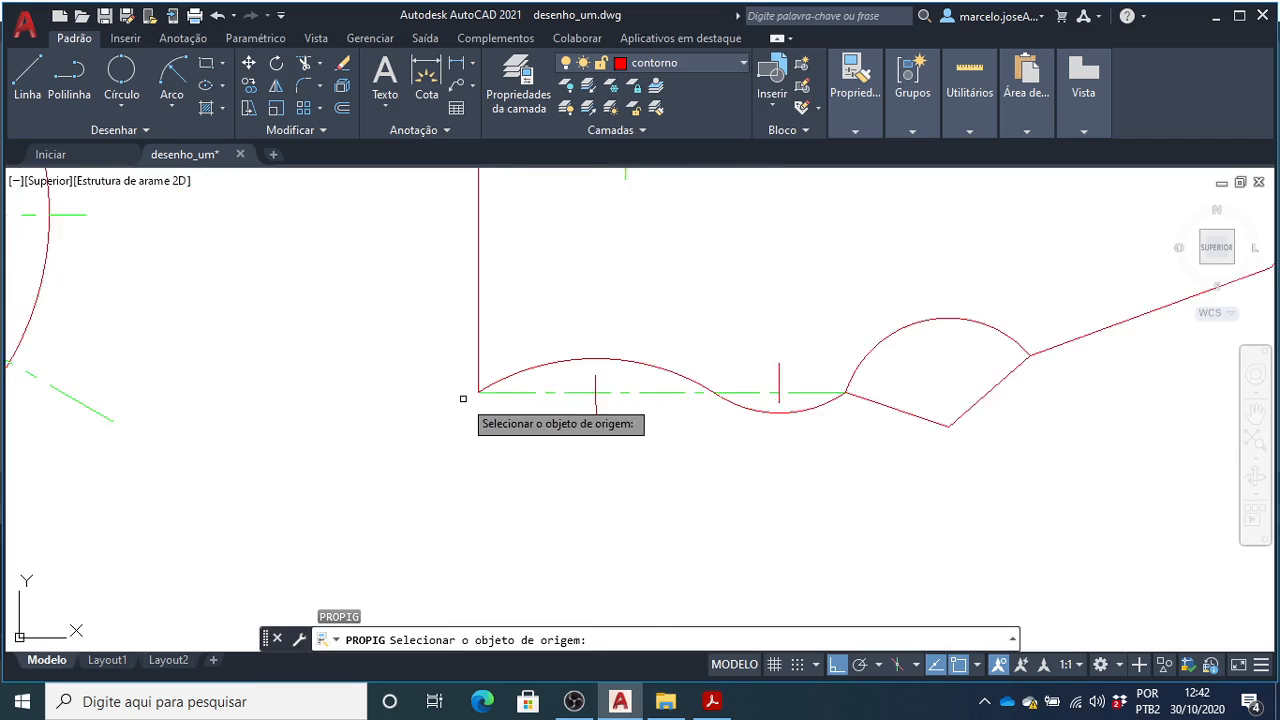
{"action": "left_click", "coordinate": [507, 390]}
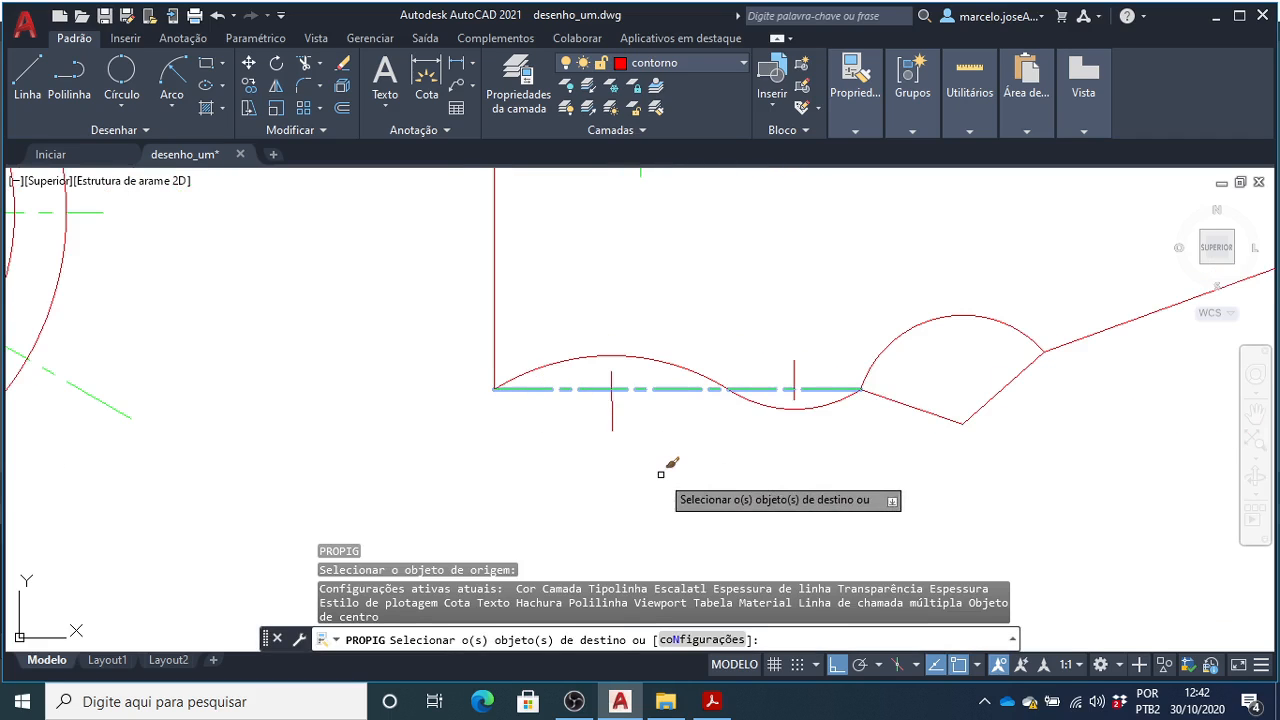
{"action": "left_click", "coordinate": [610, 420]}
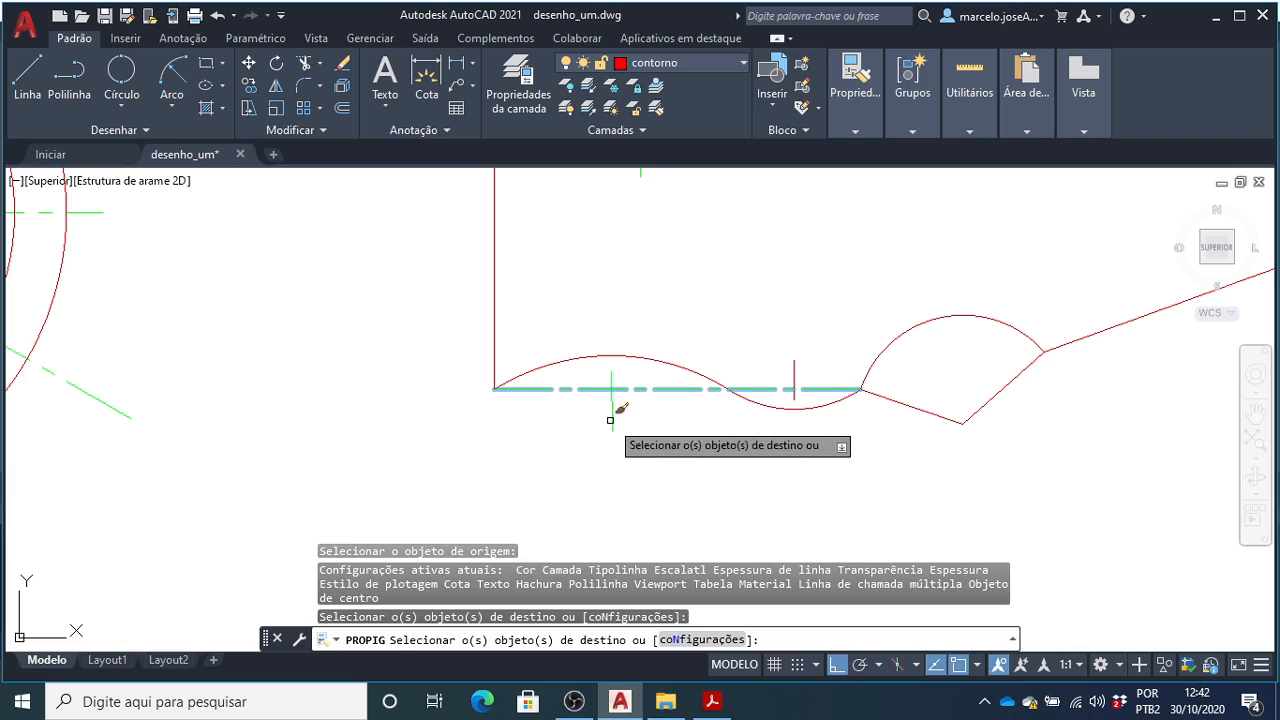
{"action": "left_click", "coordinate": [799, 358]}
{"action": "left_click", "coordinate": [936, 410]}
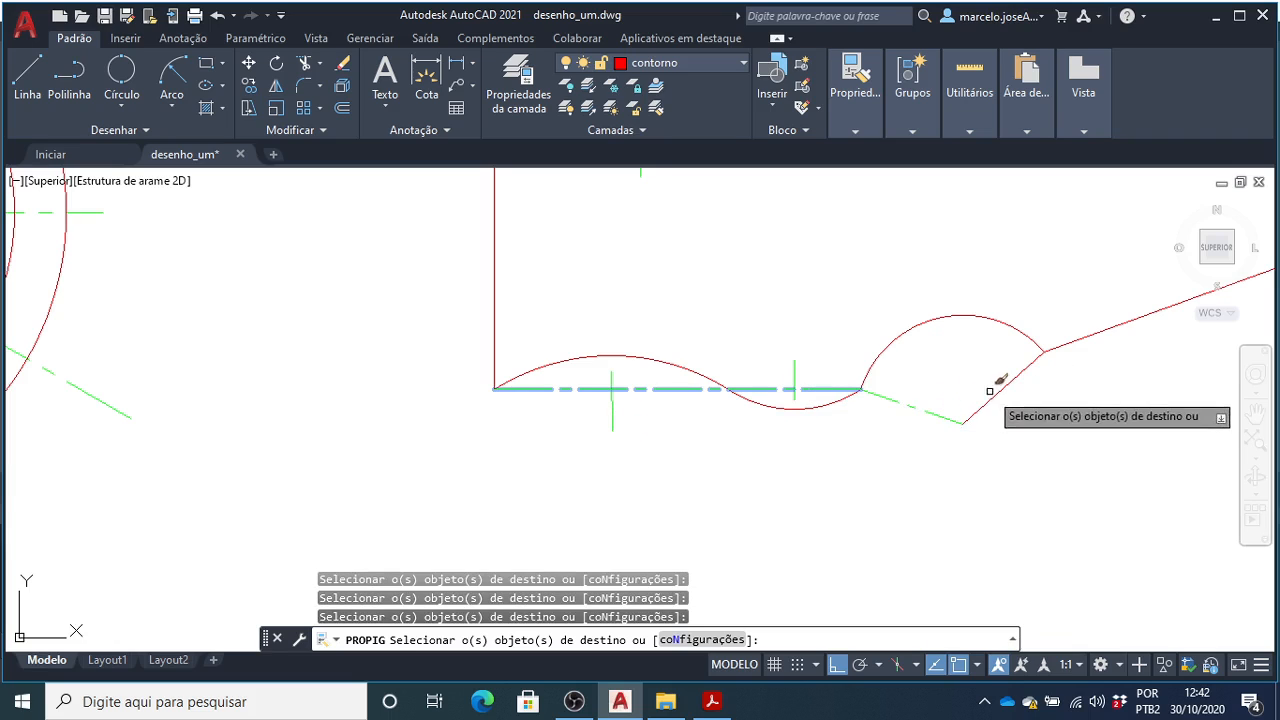
{"action": "key", "text": "Escape"}
- Match the diagonal centre line's properties onto the two angled centre lines below the lower arc
{"action": "scroll", "coordinate": [840, 480], "scroll_direction": "down", "scroll_amount": 4}
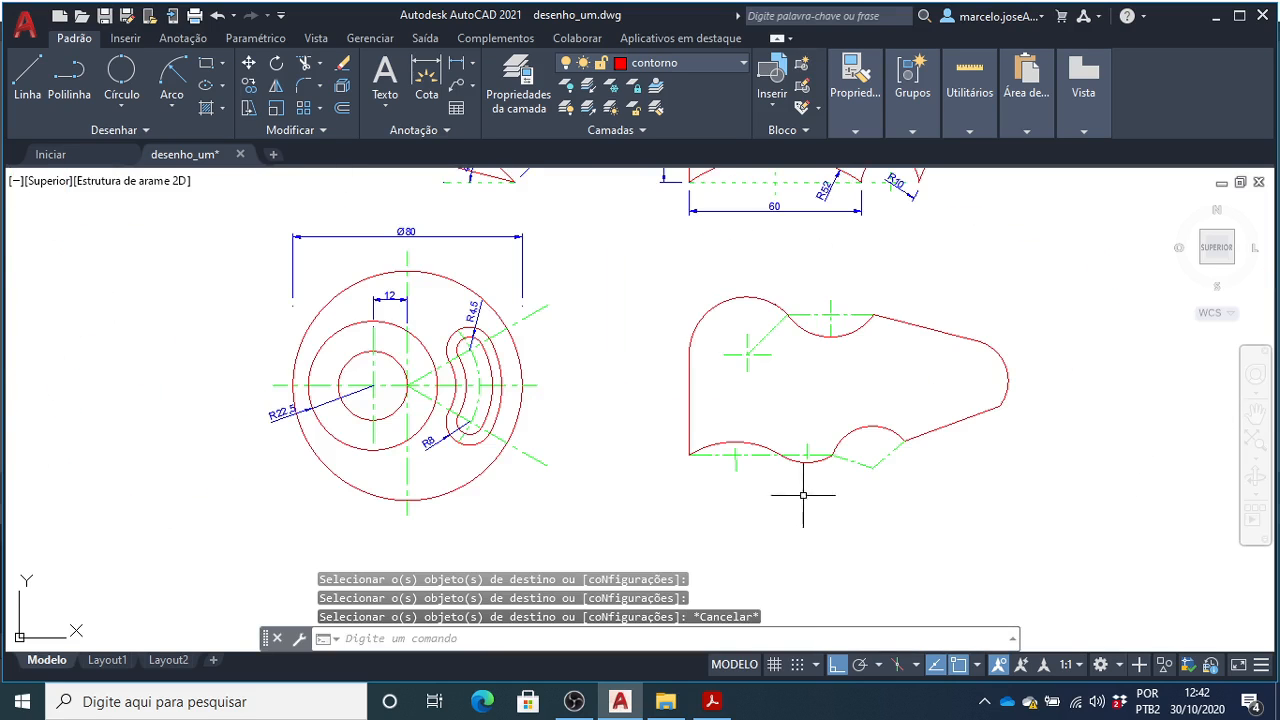
{"action": "scroll", "coordinate": [781, 326], "scroll_direction": "up", "scroll_amount": 3}
{"action": "scroll", "coordinate": [771, 331], "scroll_direction": "down", "scroll_amount": 3}
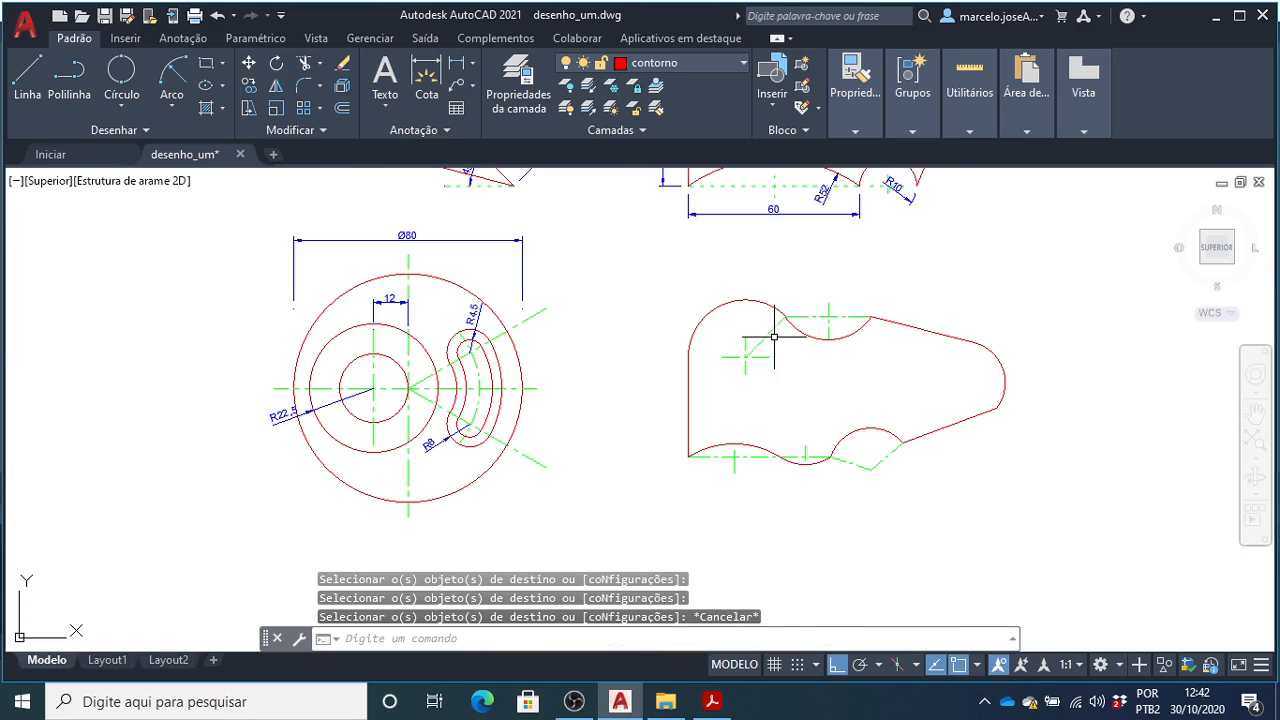
{"action": "type", "text": "PI"}
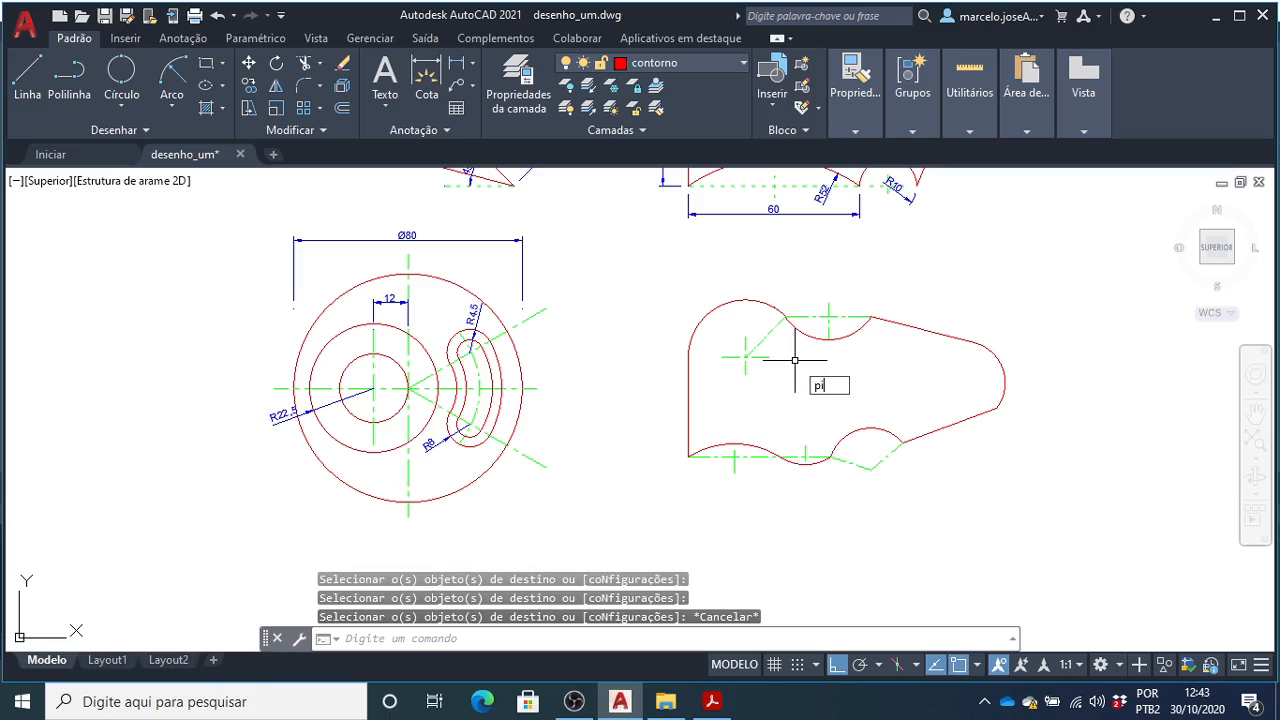
{"action": "key", "text": "Return"}
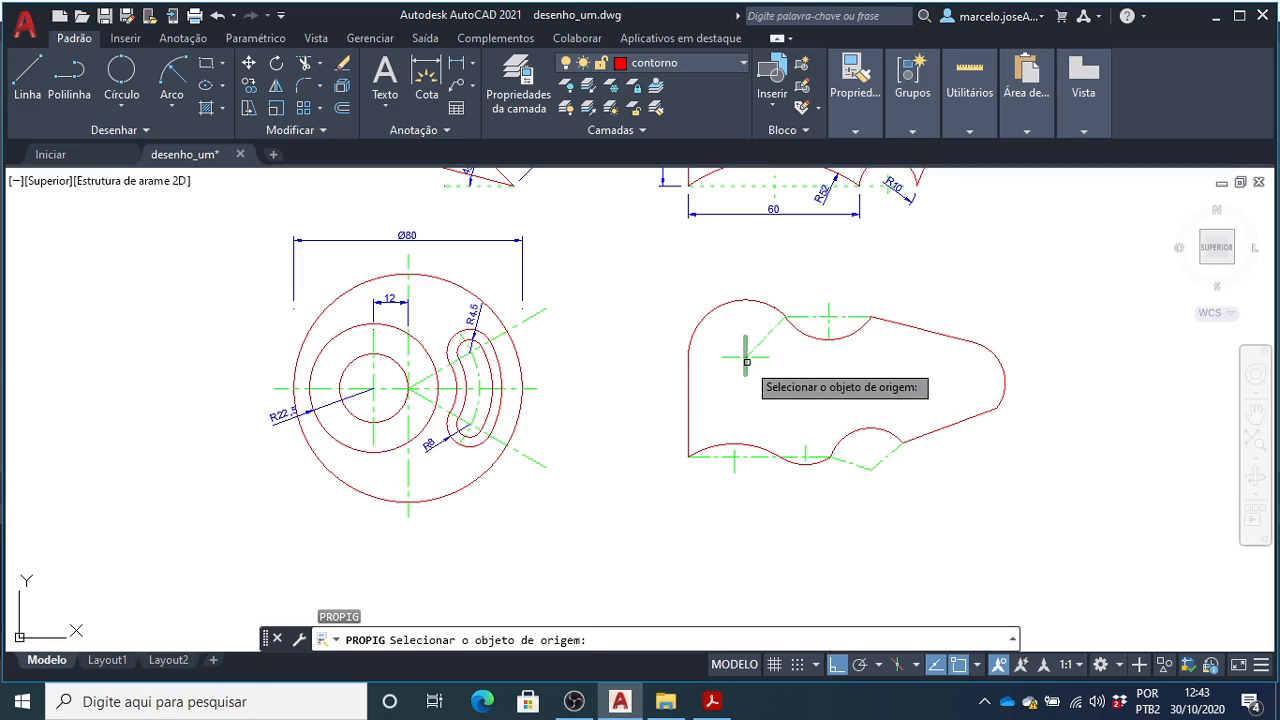
{"action": "scroll", "coordinate": [766, 332], "scroll_direction": "up", "scroll_amount": 2}
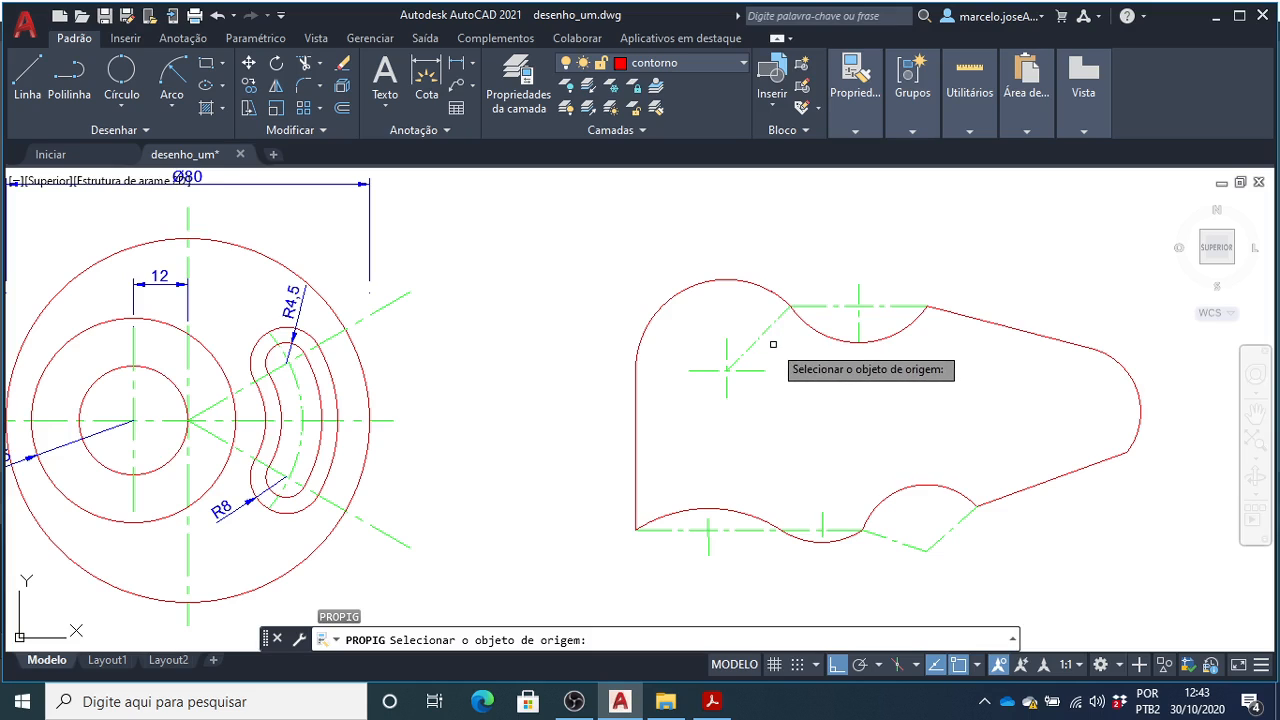
{"action": "left_click", "coordinate": [757, 338]}
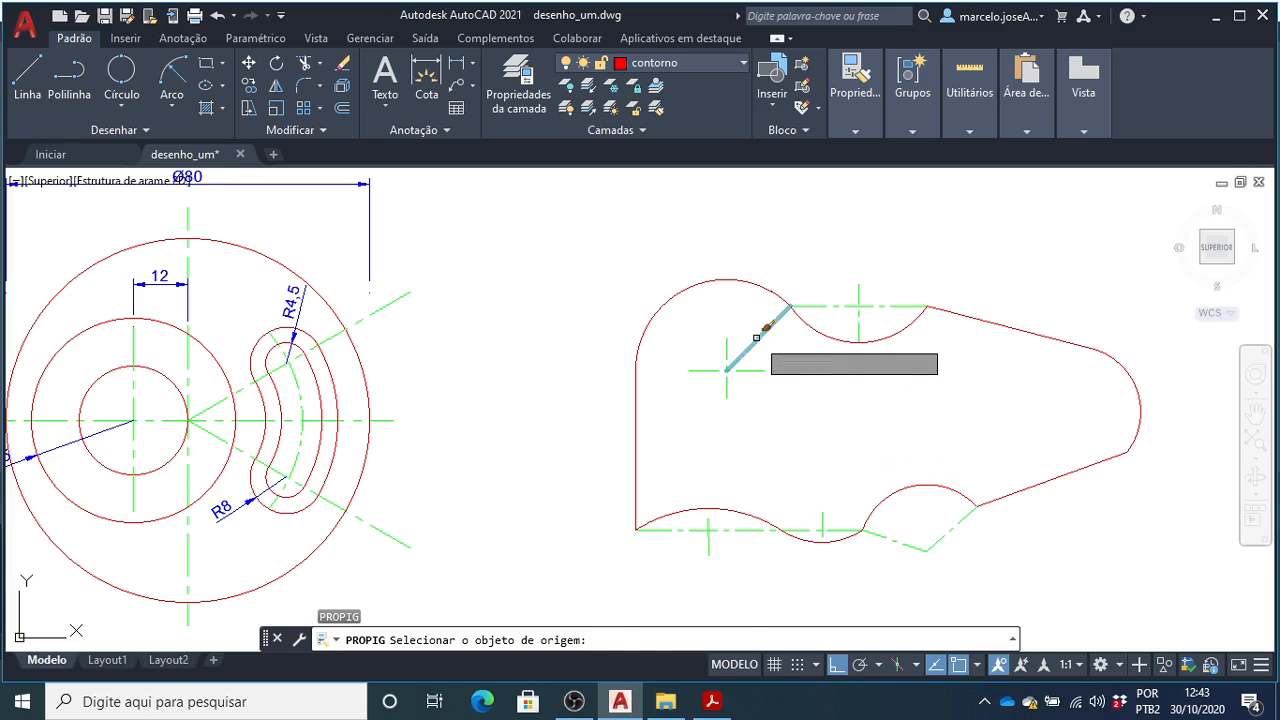
{"action": "scroll", "coordinate": [963, 546], "scroll_direction": "down", "scroll_amount": 2}
{"action": "scroll", "coordinate": [963, 546], "scroll_direction": "up", "scroll_amount": 2}
{"action": "left_click", "coordinate": [962, 532]}
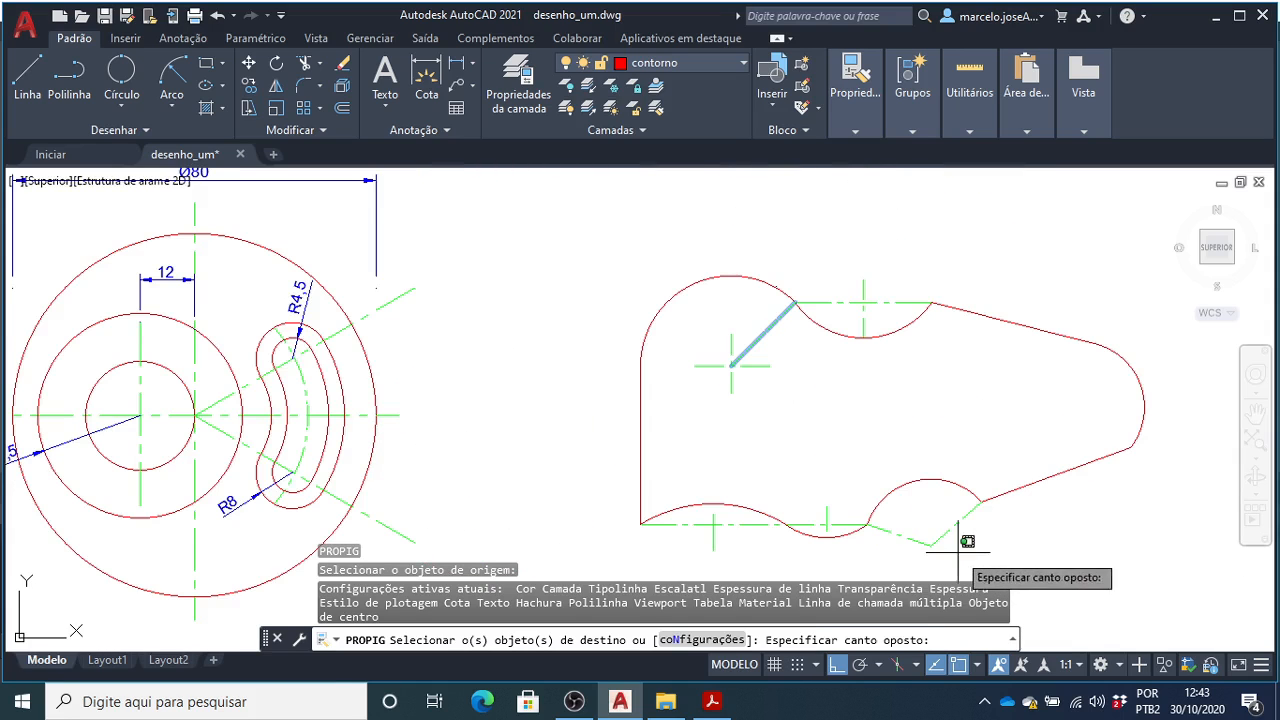
{"action": "left_click", "coordinate": [921, 540]}
- Apply the diagonal centre line's properties to the centre lines along the bottom edge and at the upper notch
{"action": "scroll", "coordinate": [818, 512], "scroll_direction": "up", "scroll_amount": 3}
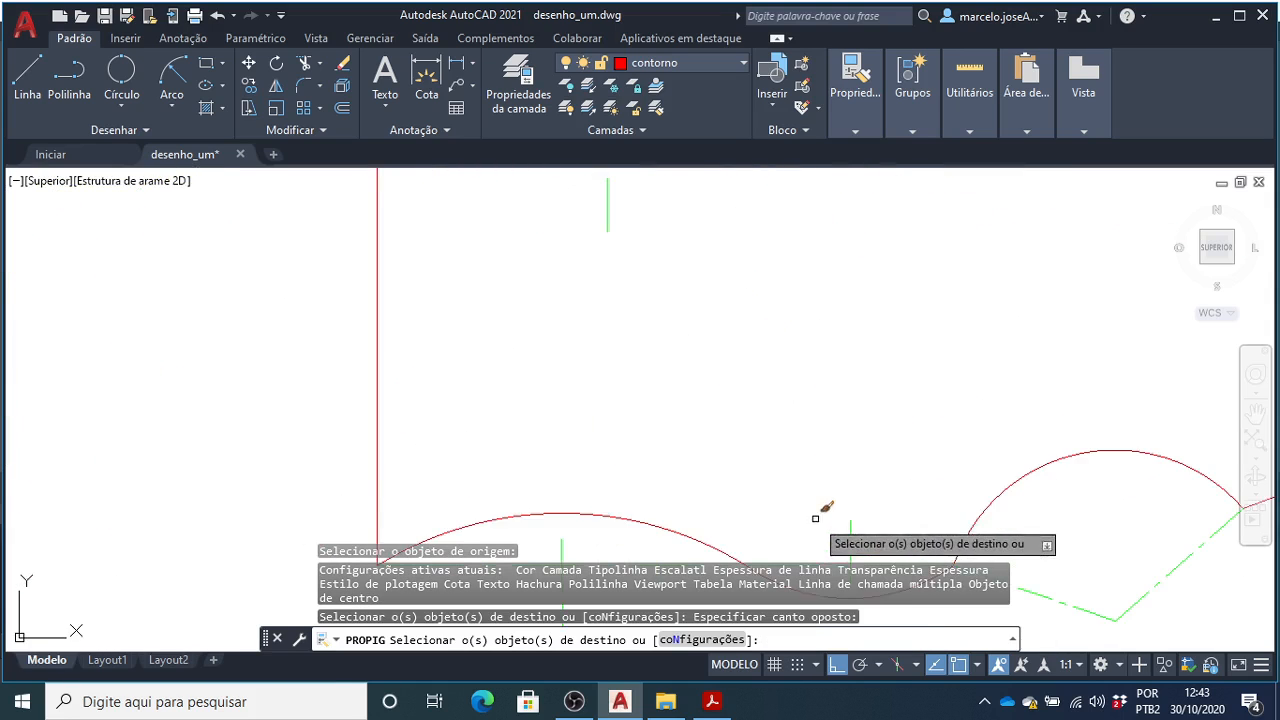
{"action": "scroll", "coordinate": [812, 512], "scroll_direction": "down", "scroll_amount": 3}
{"action": "left_click", "coordinate": [805, 522]}
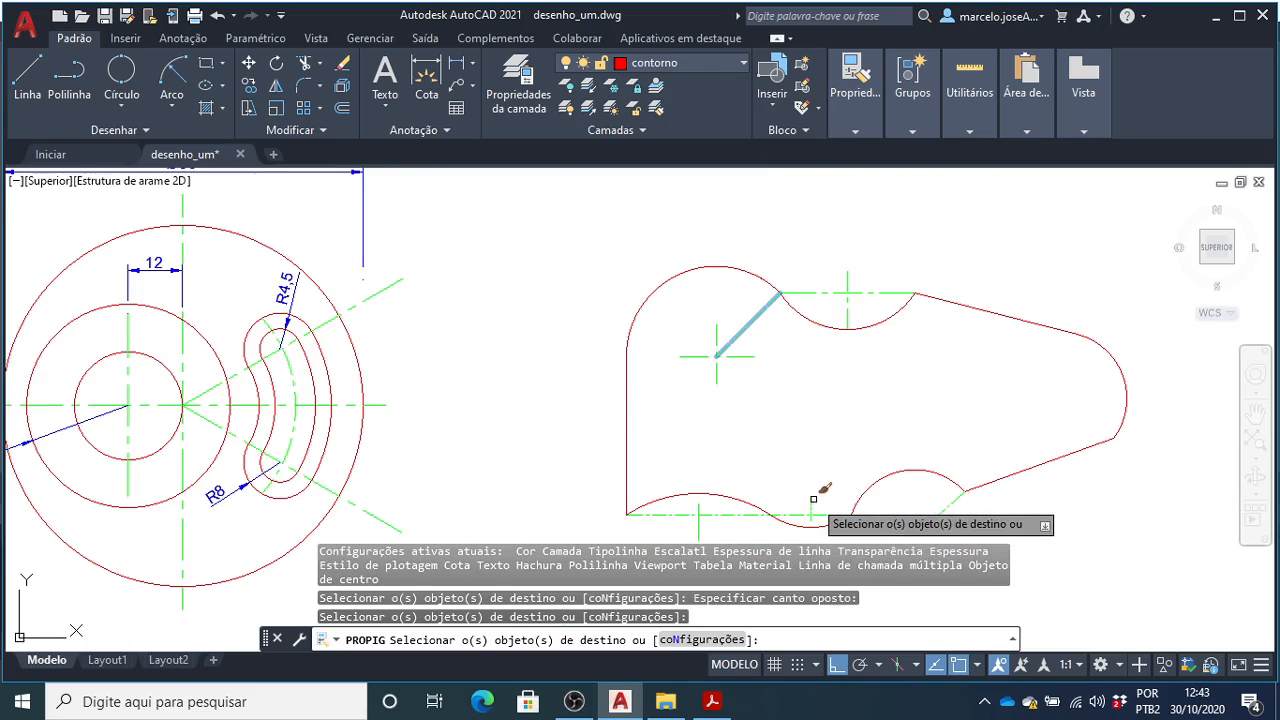
{"action": "left_click", "coordinate": [806, 520]}
{"action": "scroll", "coordinate": [698, 532], "scroll_direction": "up", "scroll_amount": 2}
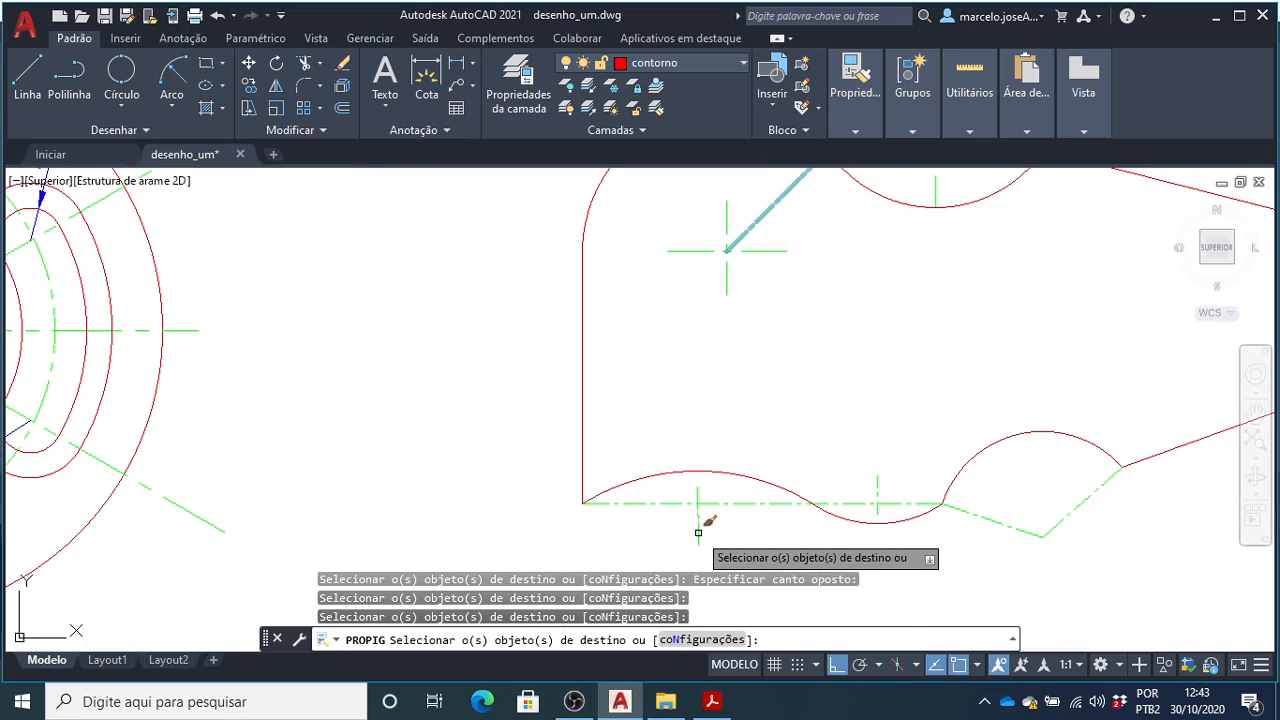
{"action": "scroll", "coordinate": [699, 525], "scroll_direction": "down", "scroll_amount": 2}
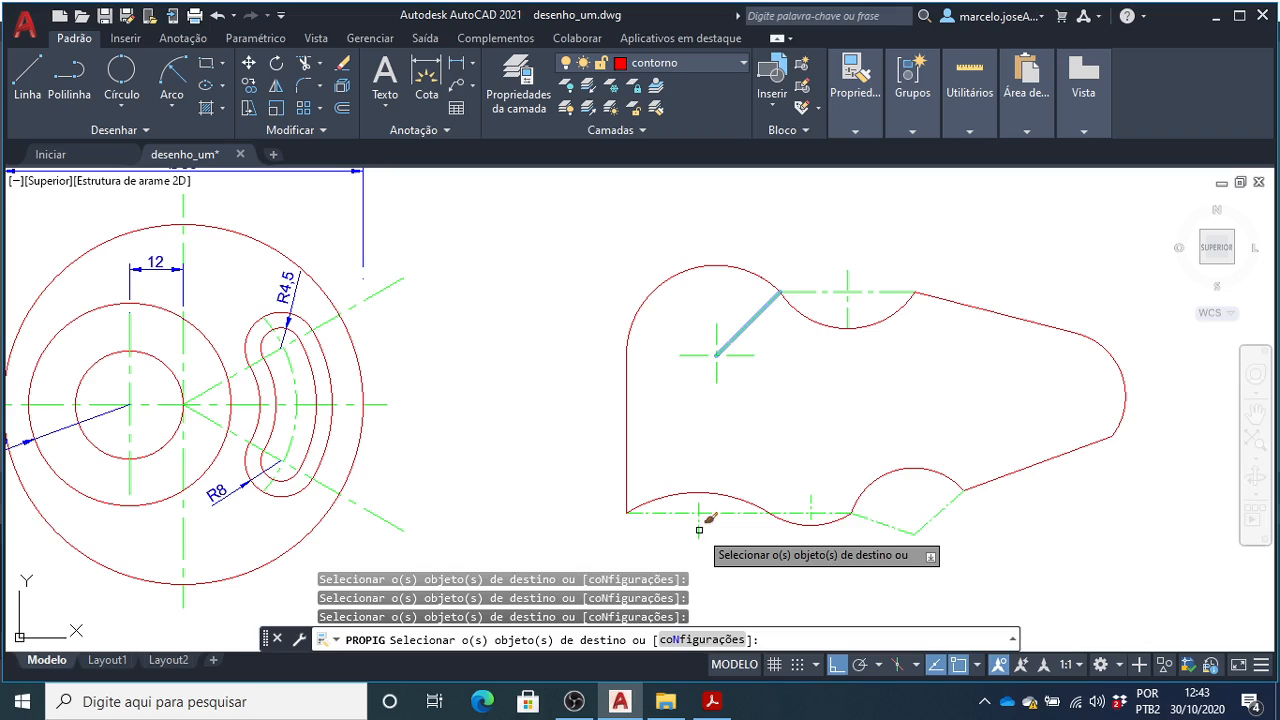
{"action": "left_click", "coordinate": [850, 288]}
{"action": "left_click", "coordinate": [836, 272]}
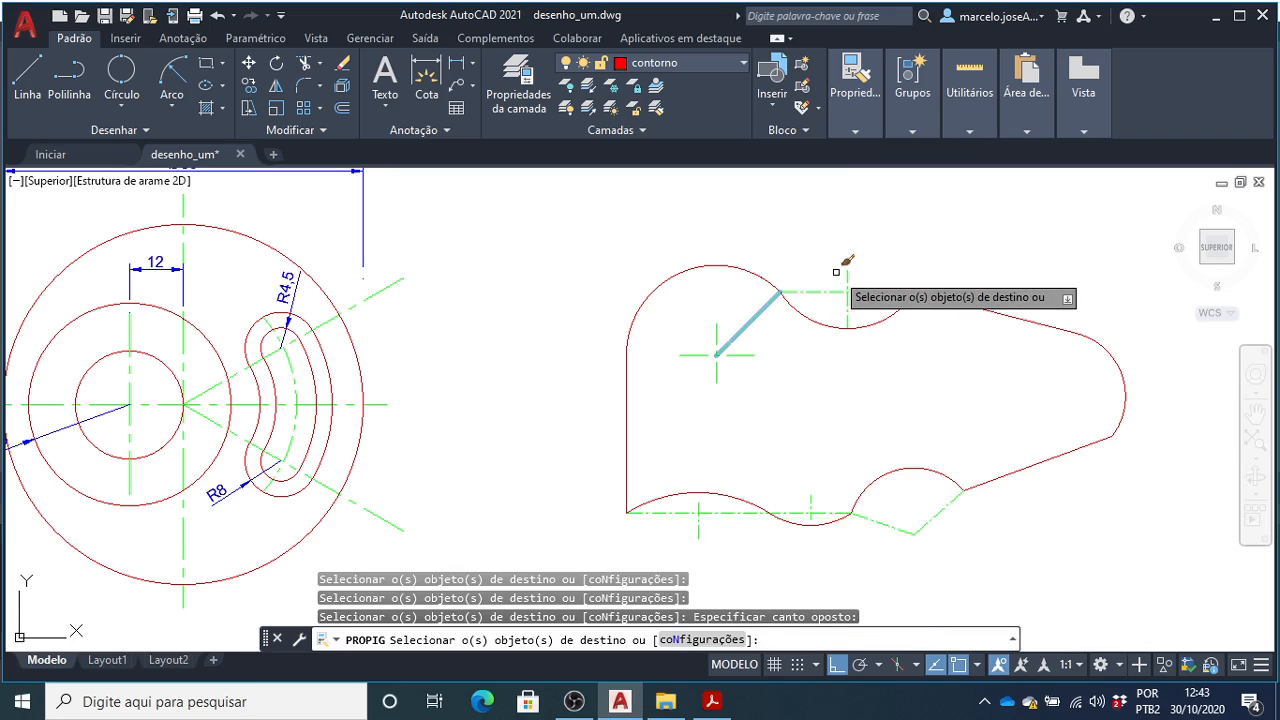
{"action": "key", "text": "Escape"}
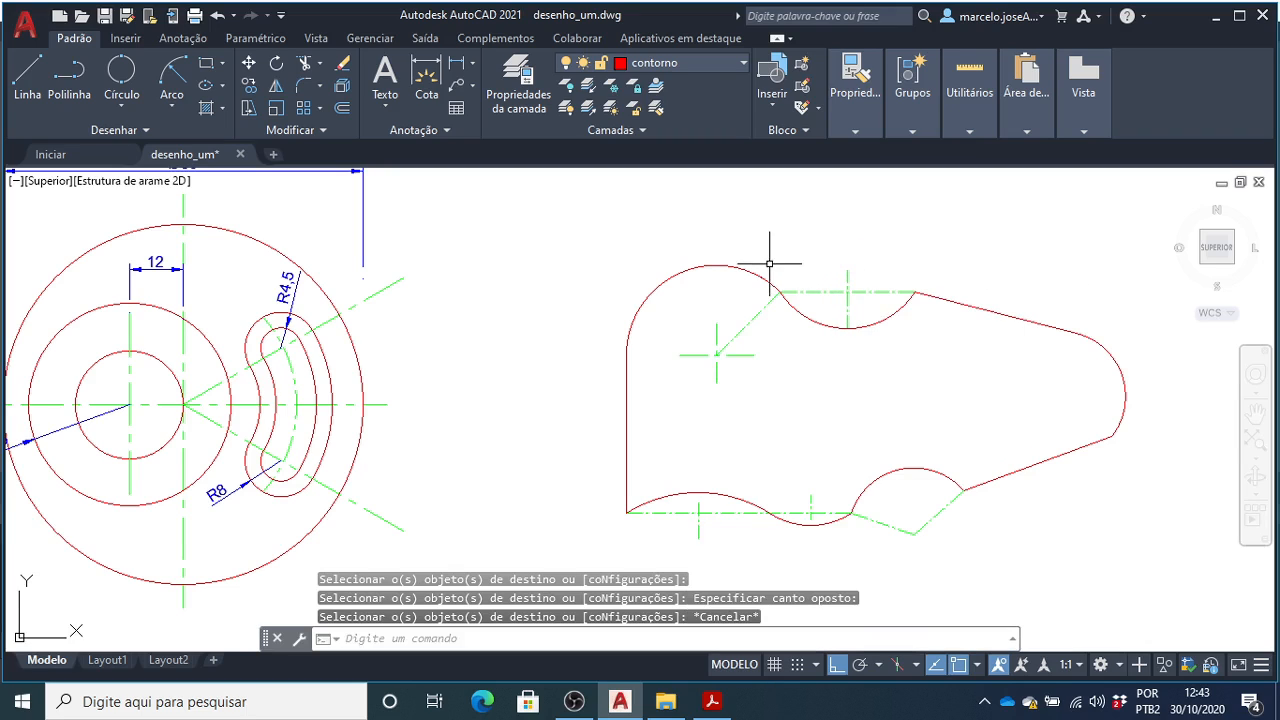
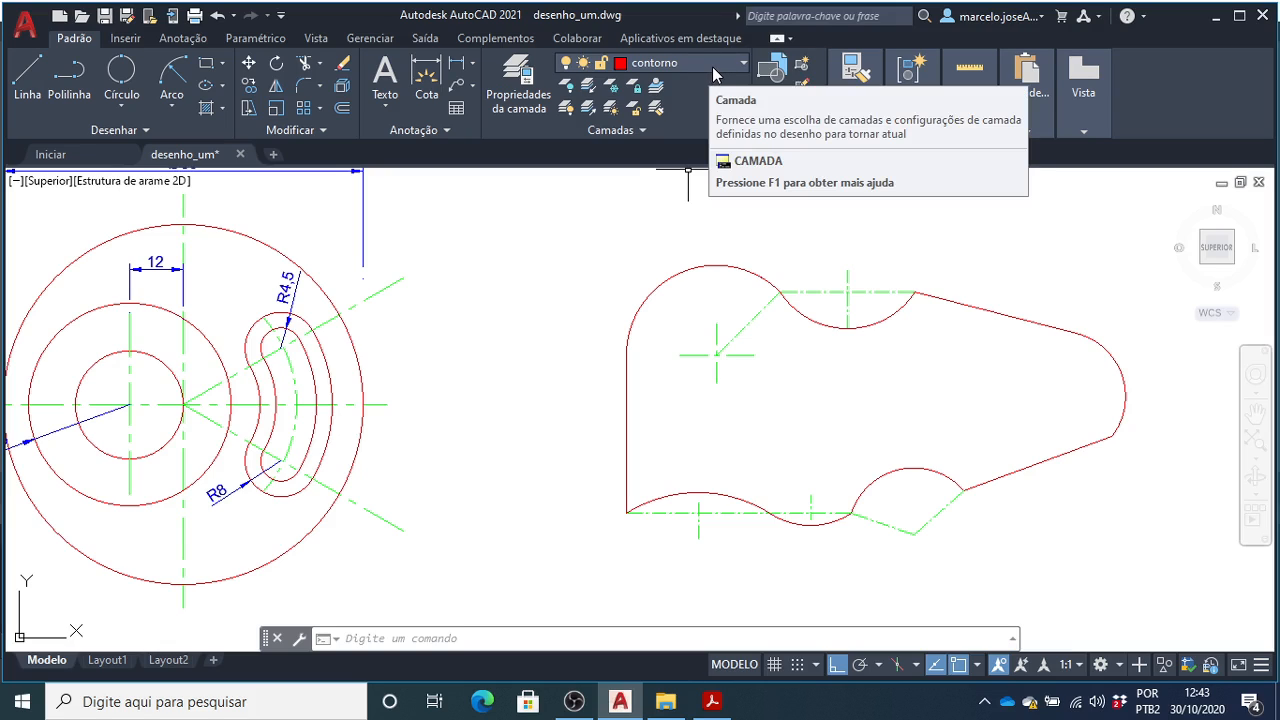
- Make the cota layer current and place a linear dimension for the straight vertical edge, outside the outline
{"action": "left_click", "coordinate": [712, 66]}
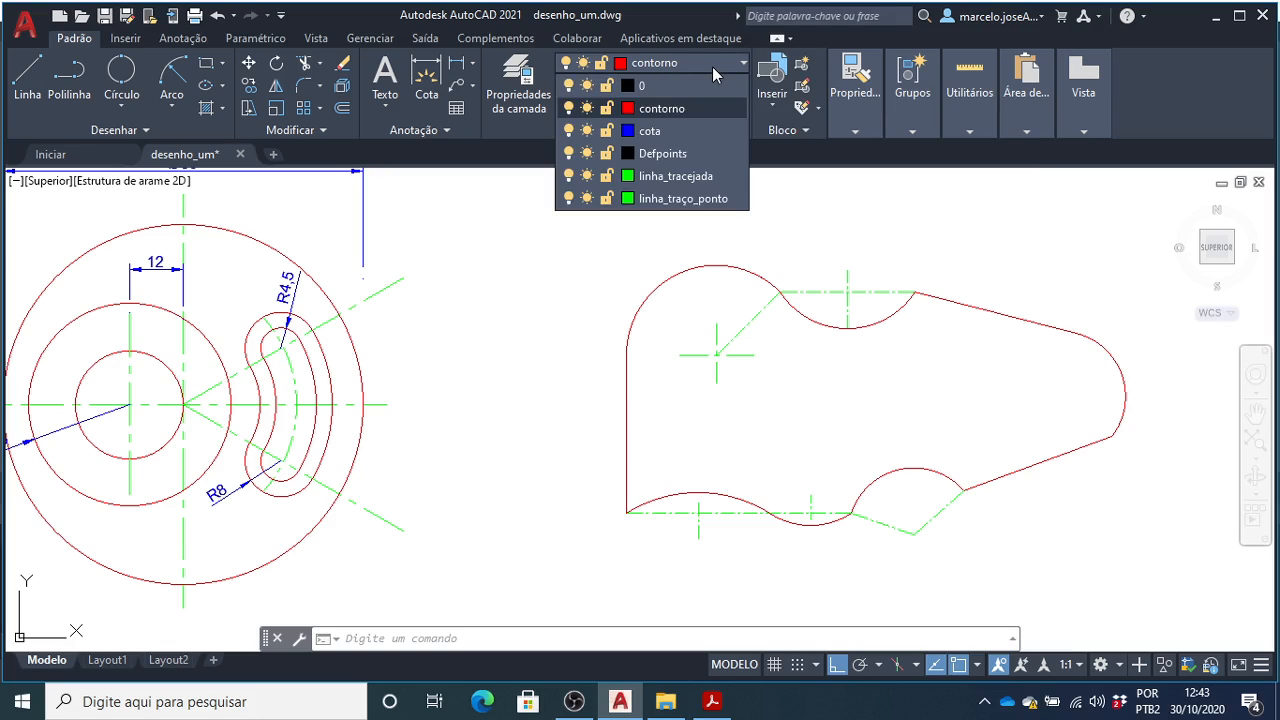
{"action": "left_click", "coordinate": [692, 133]}
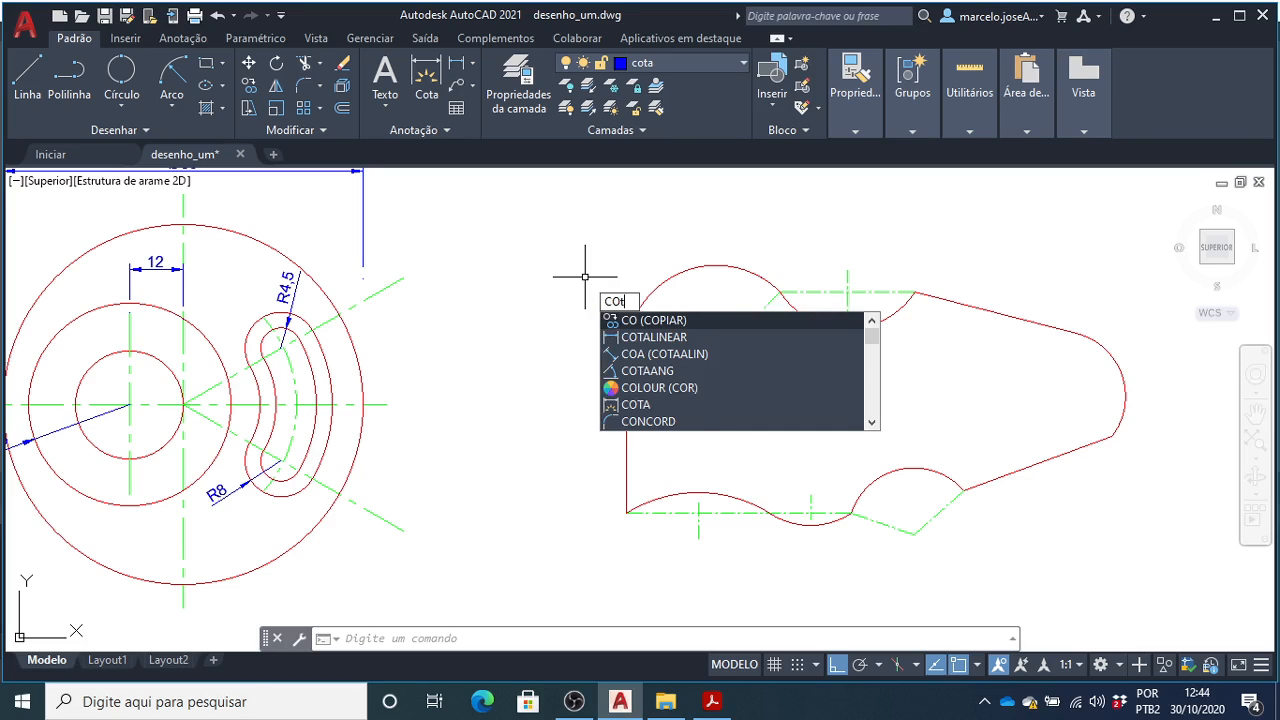
{"action": "type", "text": "a"}
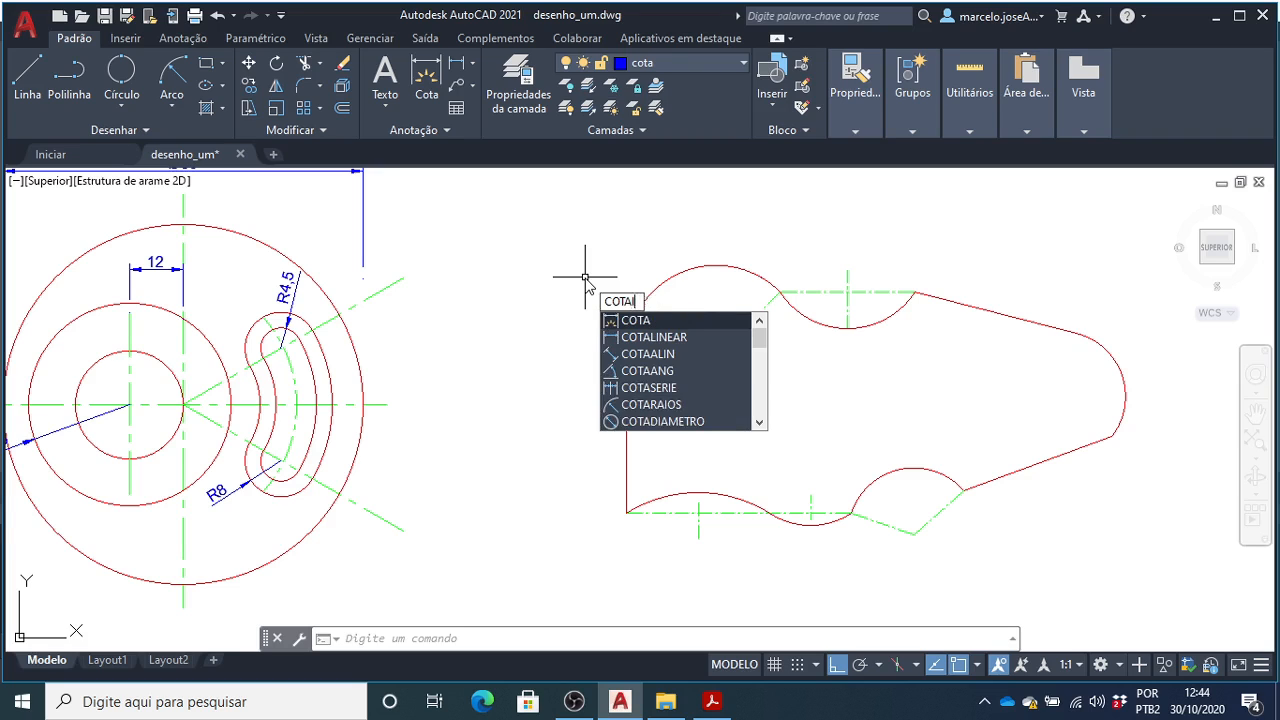
{"action": "type", "text": "l"}
{"action": "key", "text": "Return"}
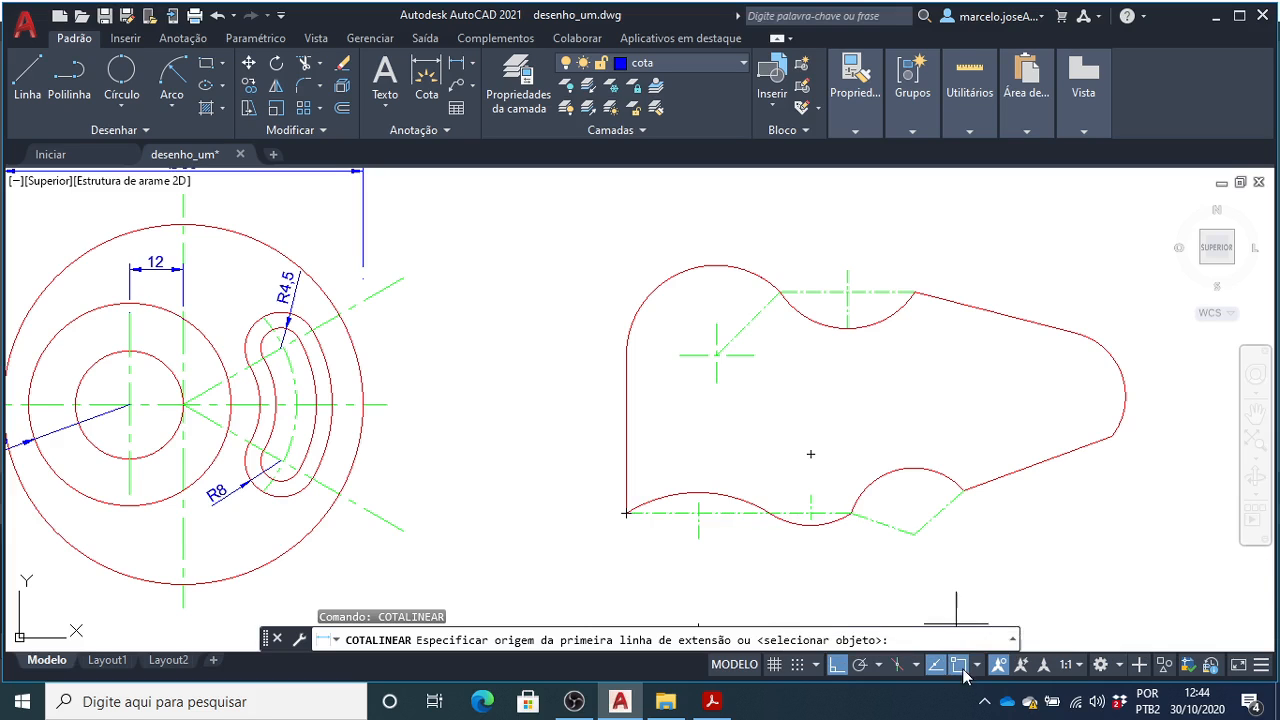
{"action": "left_click", "coordinate": [626, 512]}
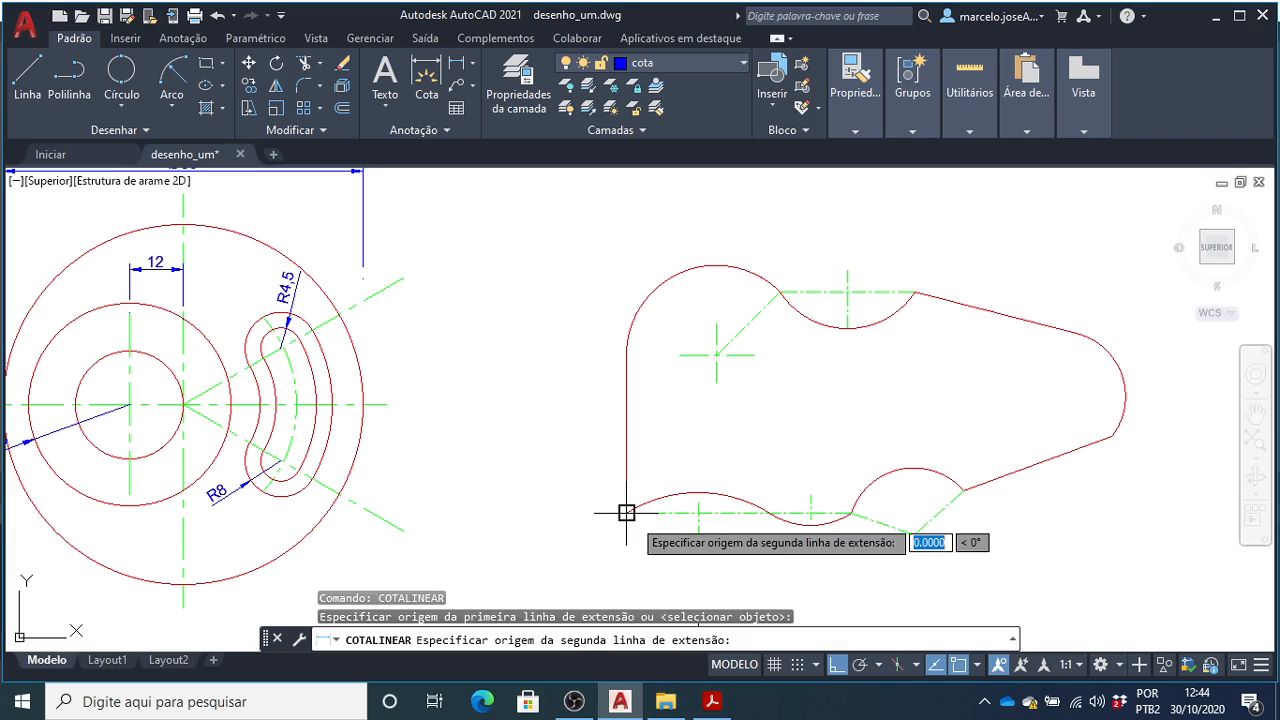
{"action": "left_click", "coordinate": [626, 355]}
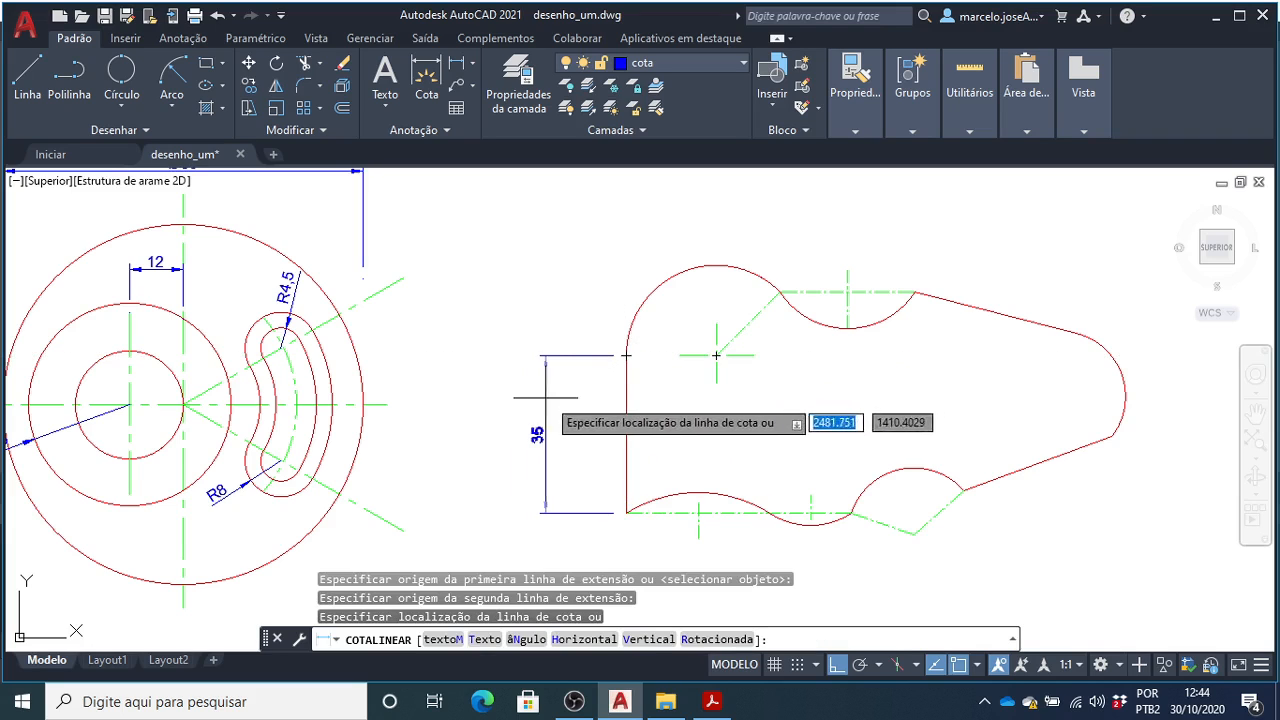
{"action": "left_click", "coordinate": [579, 383]}
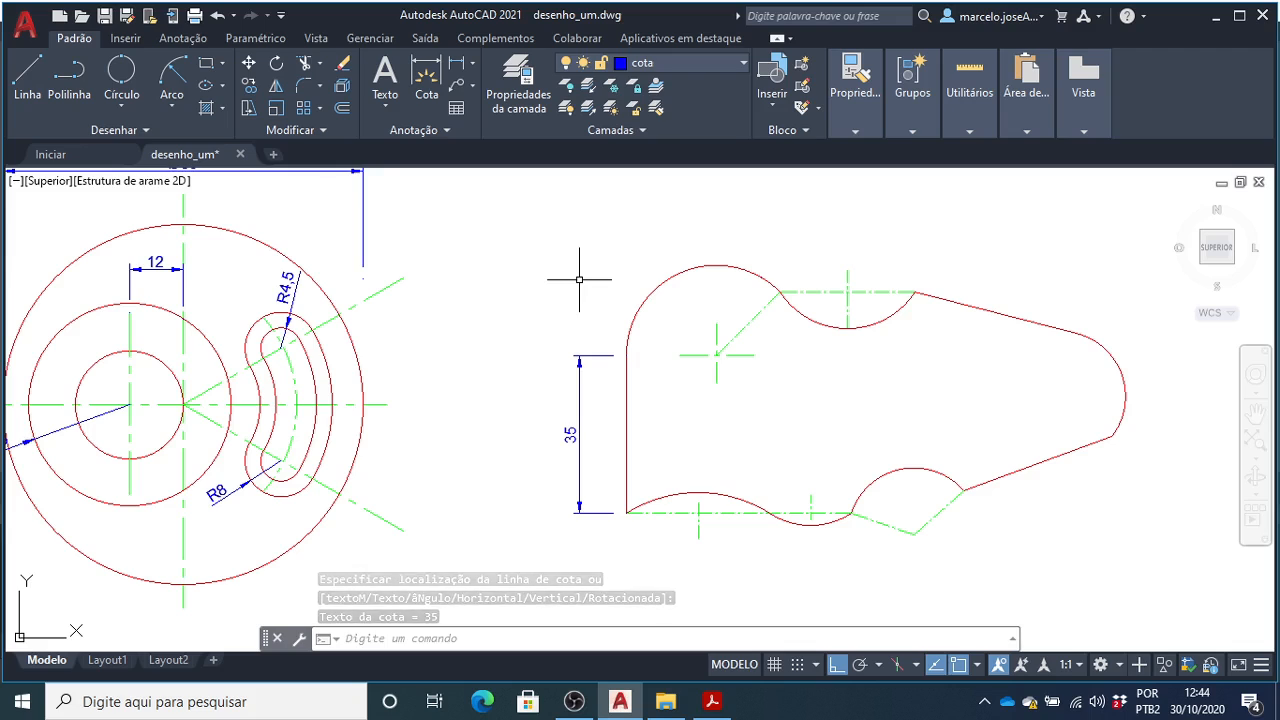
{"action": "type", "text": "CO"}
{"action": "type", "text": "TA"}
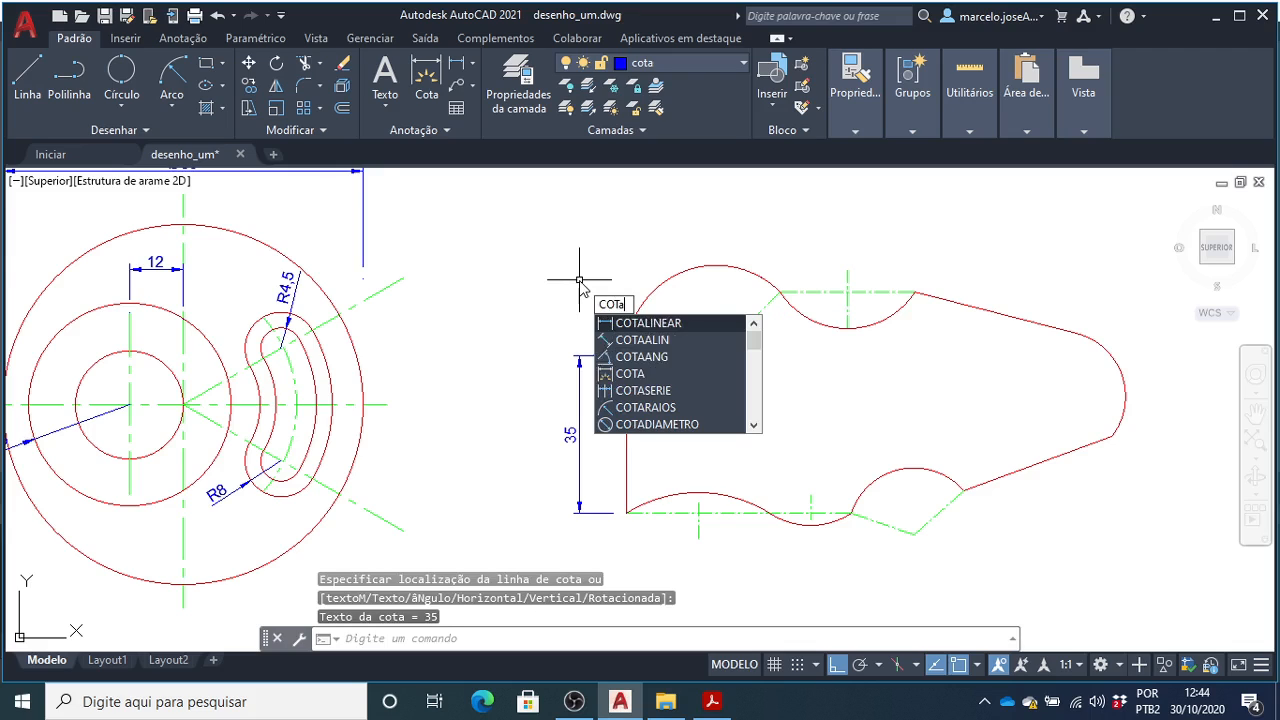
{"action": "type", "text": "R"}
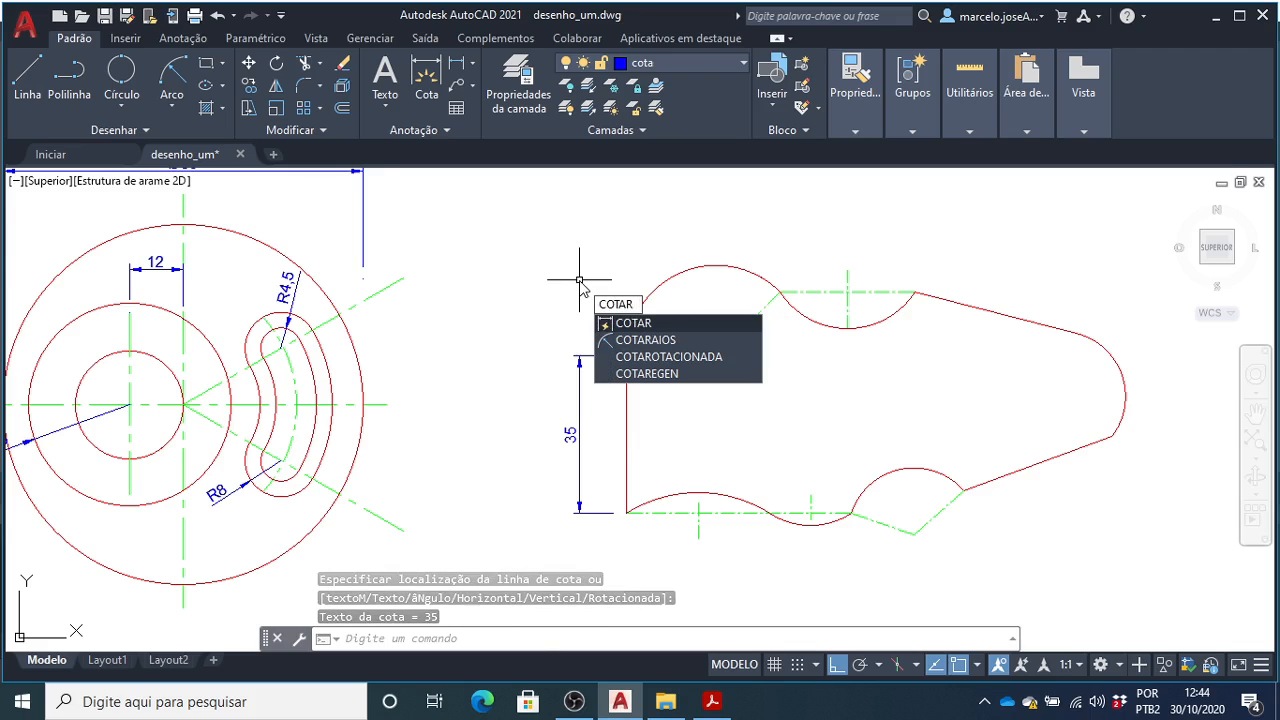
{"action": "key", "text": "Return"}
{"action": "left_click", "coordinate": [741, 267]}
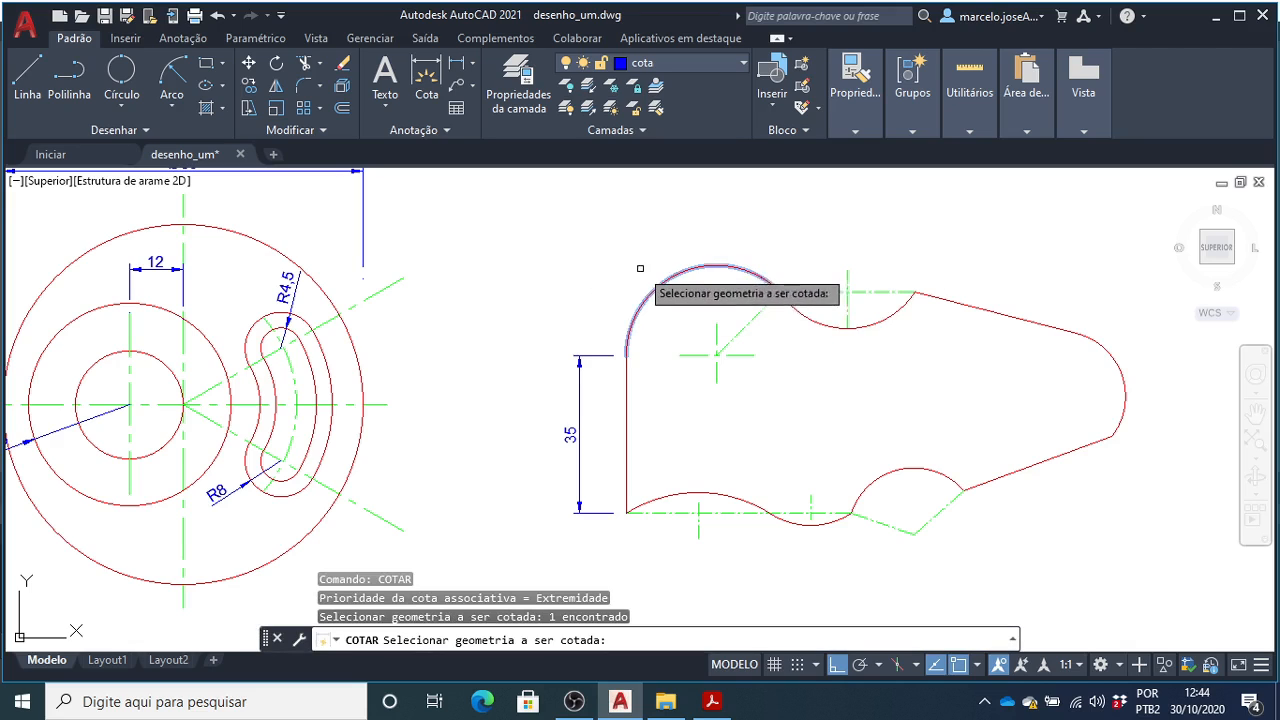
{"action": "left_click", "coordinate": [656, 291]}
{"action": "key", "text": "Escape"}
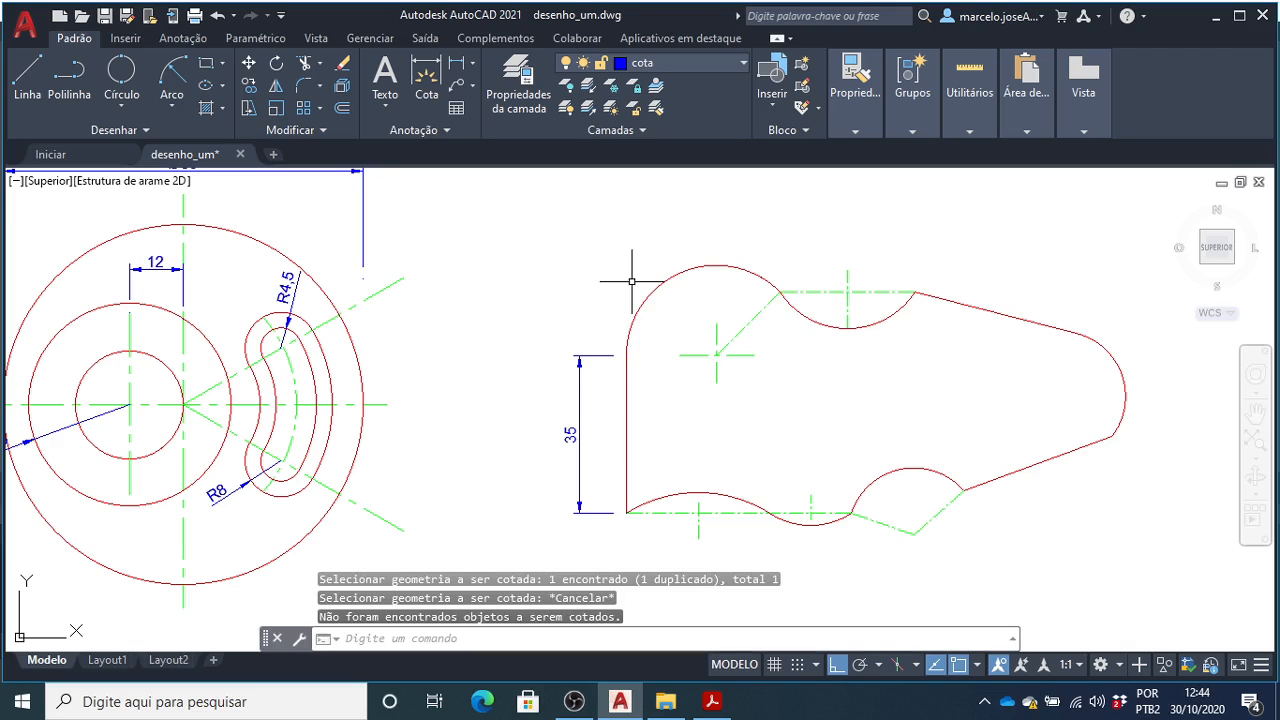
- Add a radius dimension to the large rounded corner arc above the vertical edge, with its text outside the outline
{"action": "type", "text": "cota"}
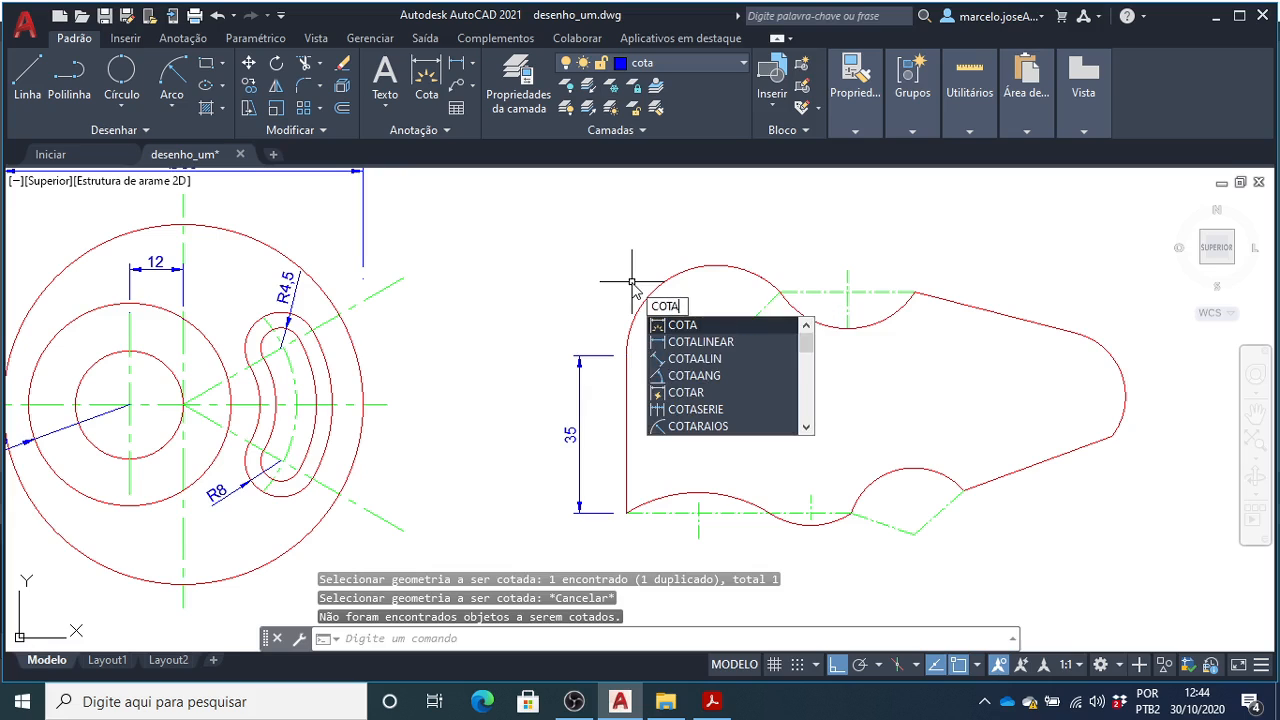
{"action": "type", "text": "R"}
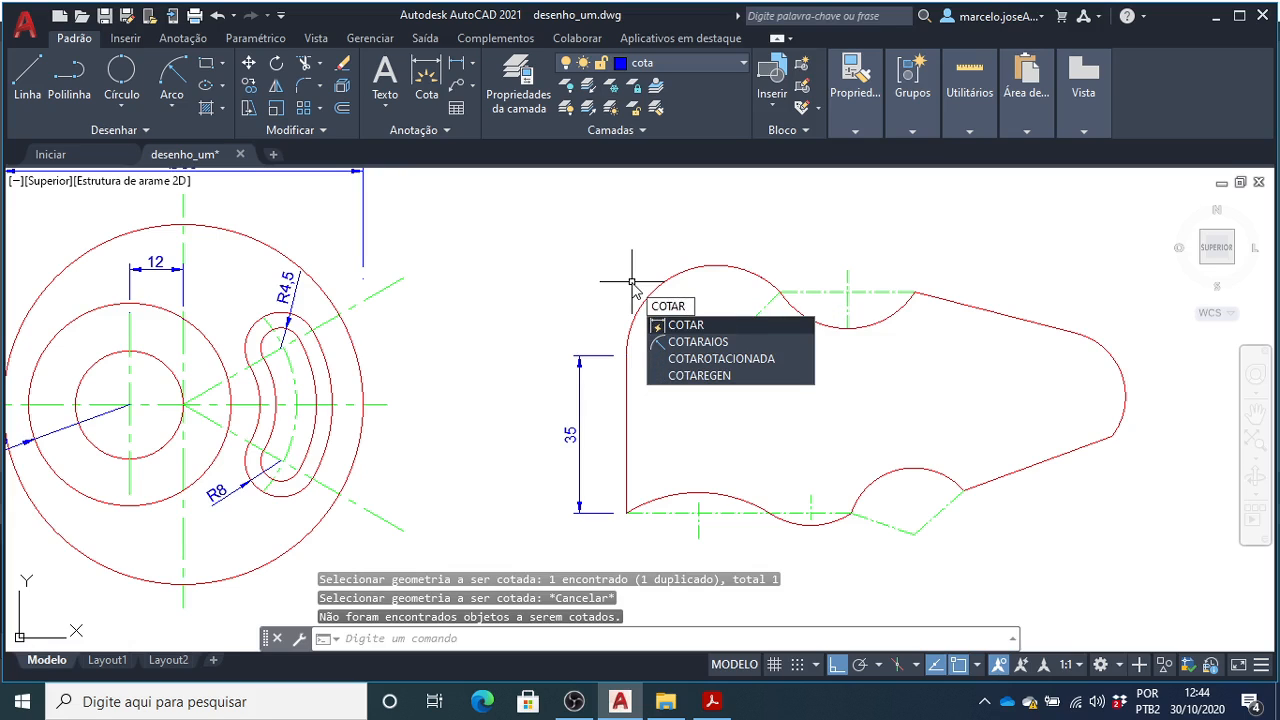
{"action": "type", "text": "AIOS"}
{"action": "key", "text": "Return"}
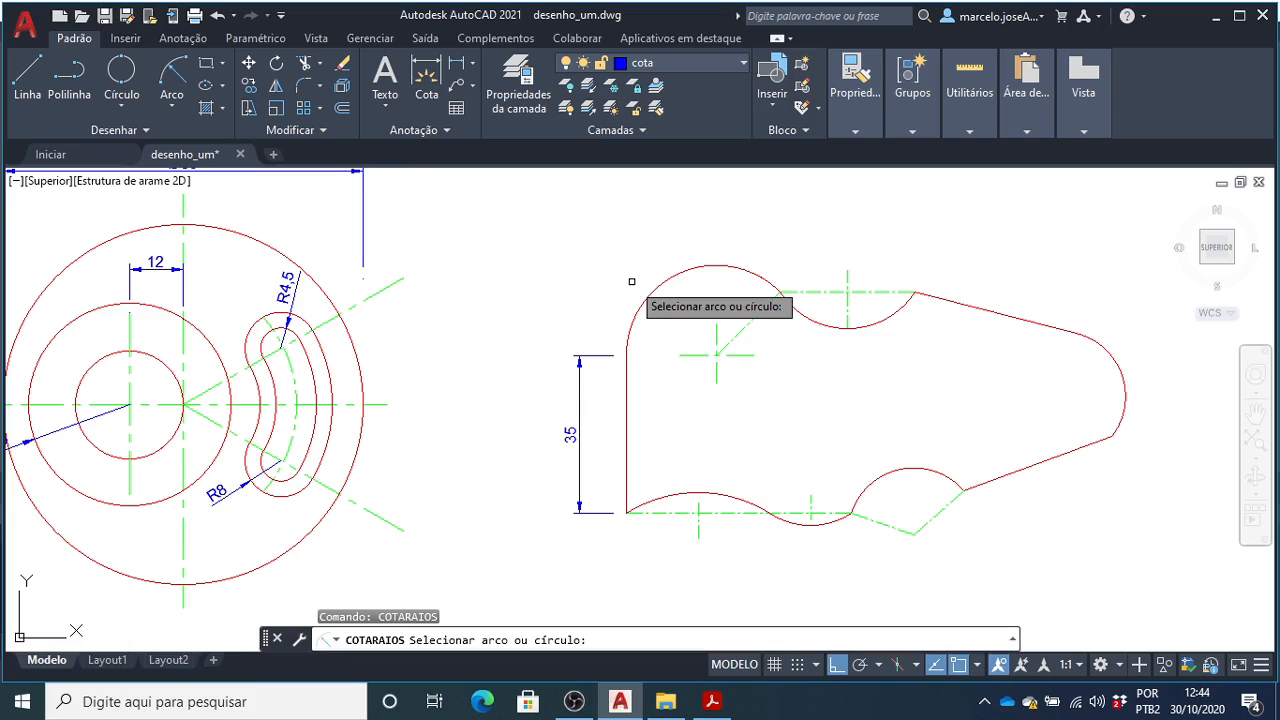
{"action": "left_click", "coordinate": [670, 280]}
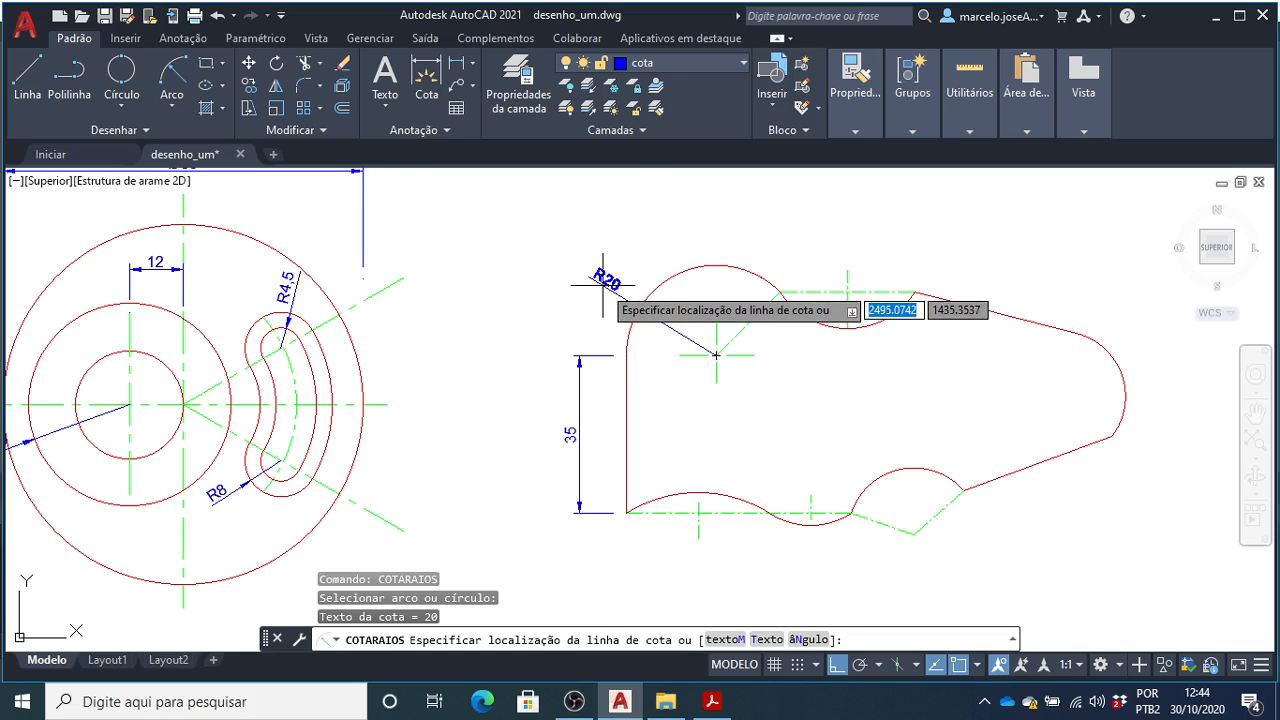
{"action": "left_click", "coordinate": [592, 282]}
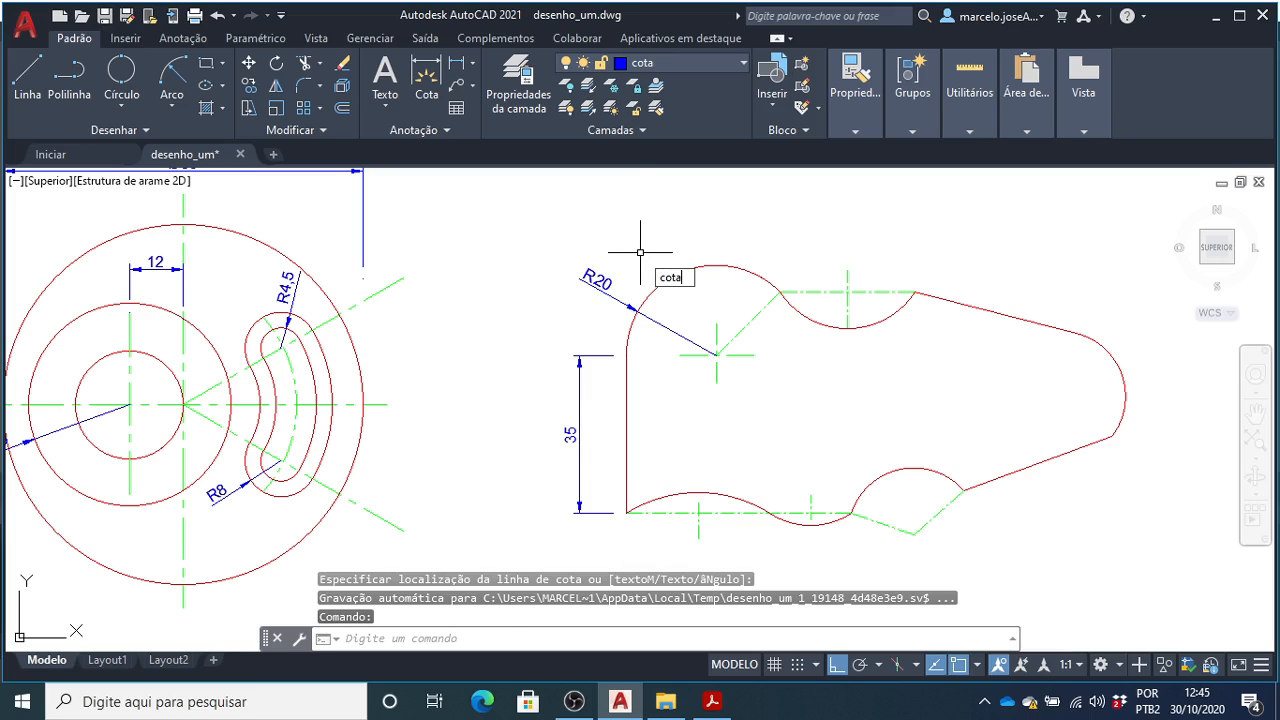
- Add an angular dimension between the diagonal centre line and the horizontal centre line of the large rounded corner arc
{"action": "type", "text": "cotaa"}
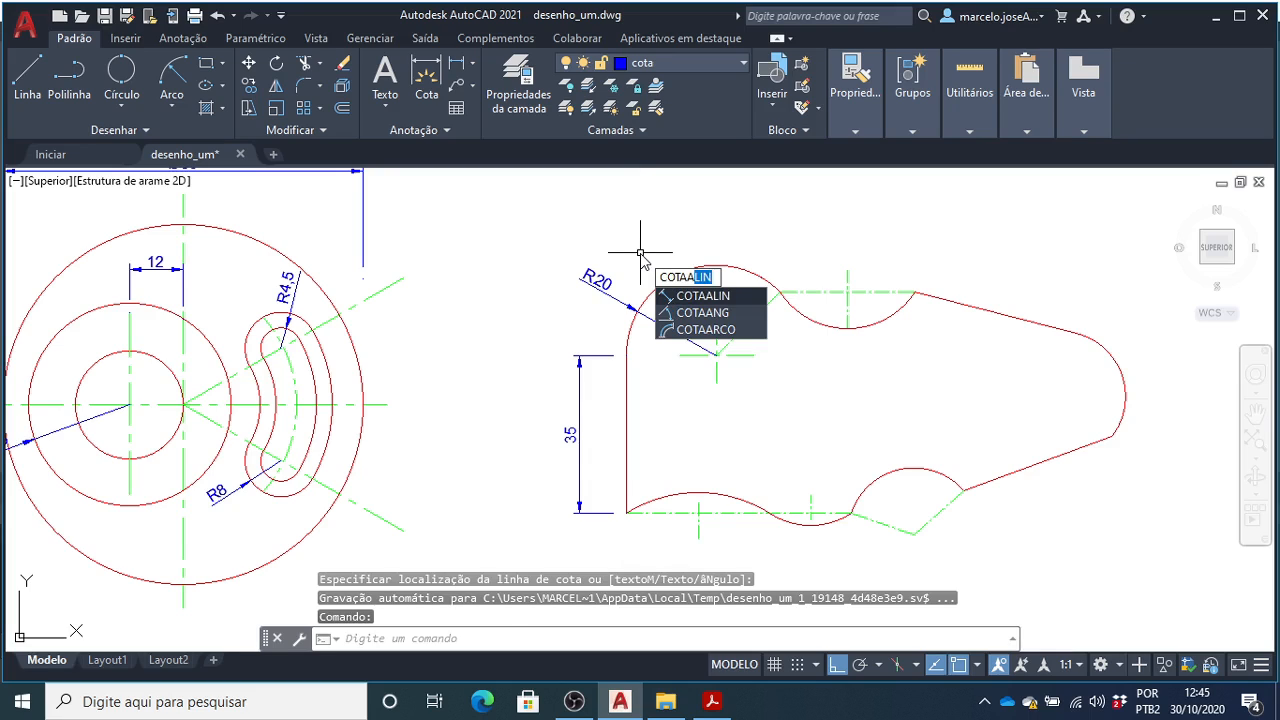
{"action": "type", "text": "NG"}
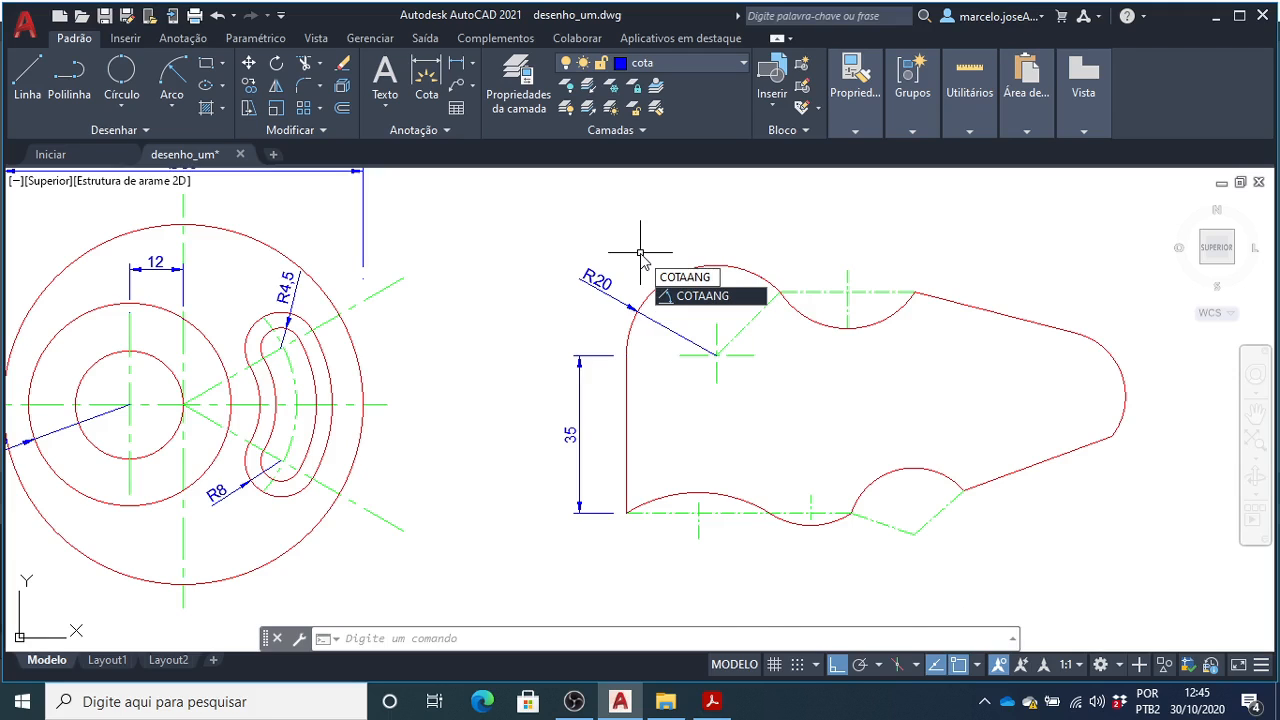
{"action": "key", "text": "Return"}
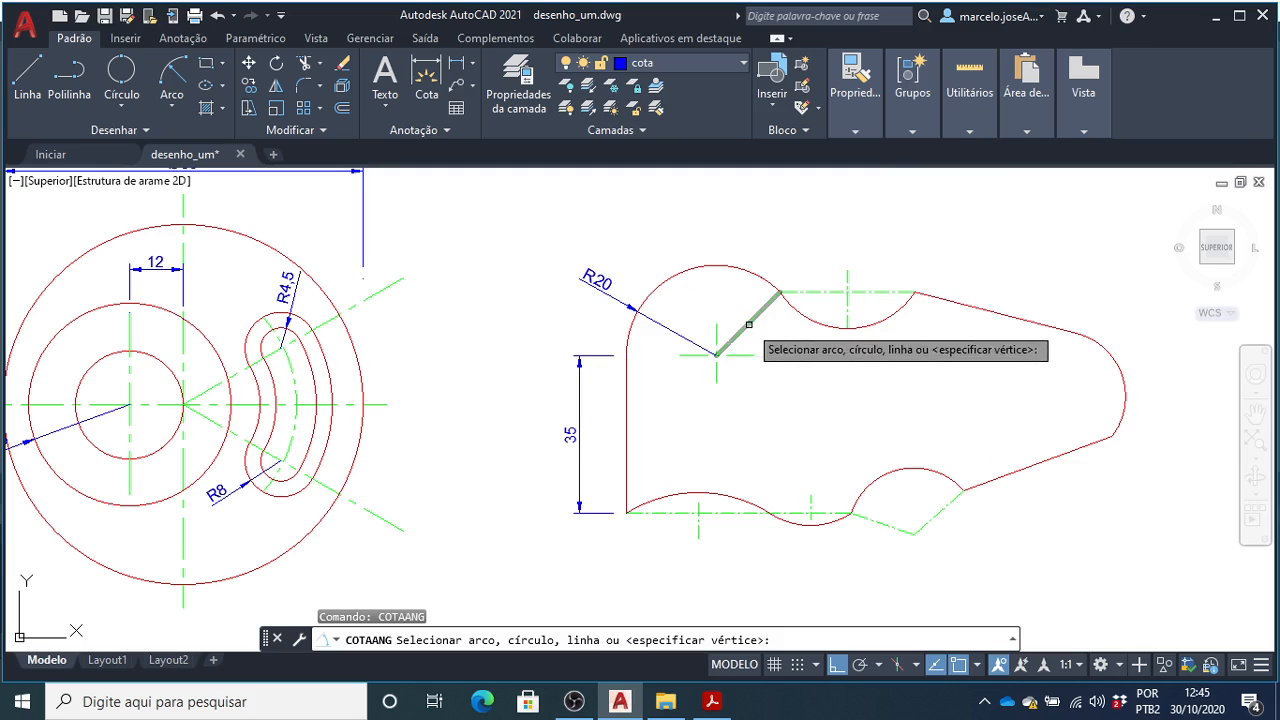
{"action": "left_click", "coordinate": [749, 324]}
{"action": "left_click", "coordinate": [736, 355]}
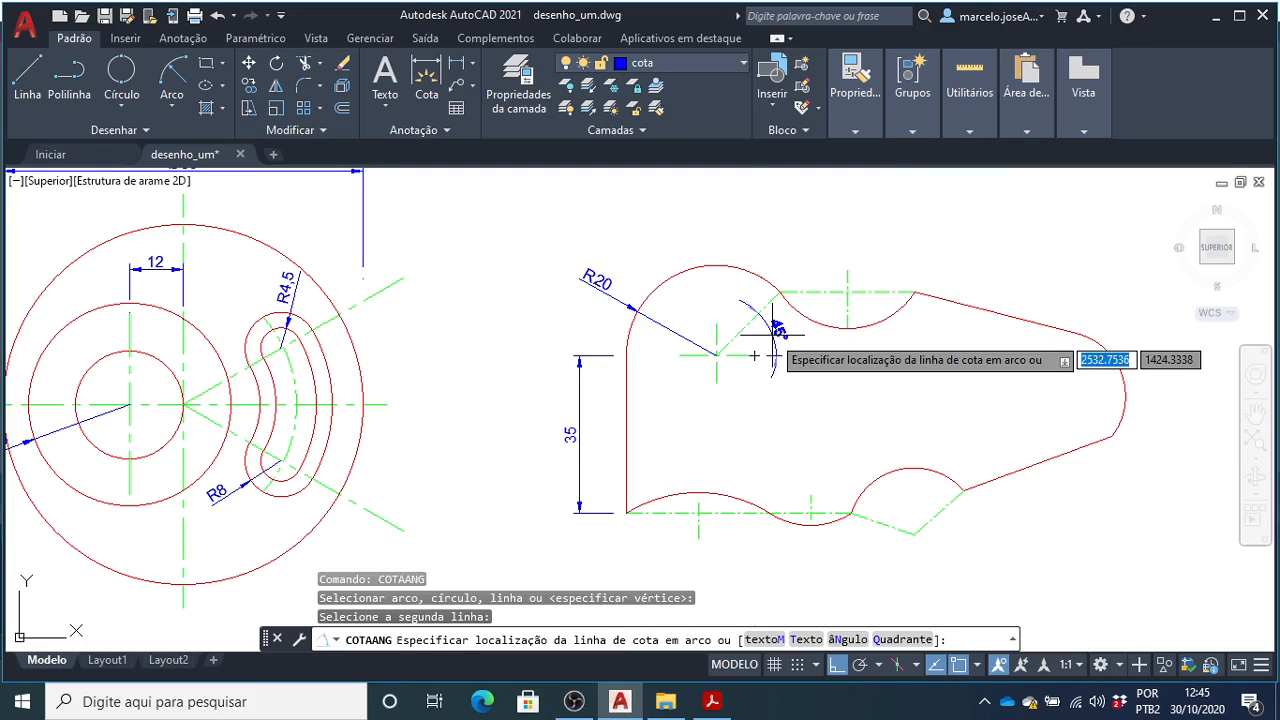
{"action": "left_click", "coordinate": [773, 357]}
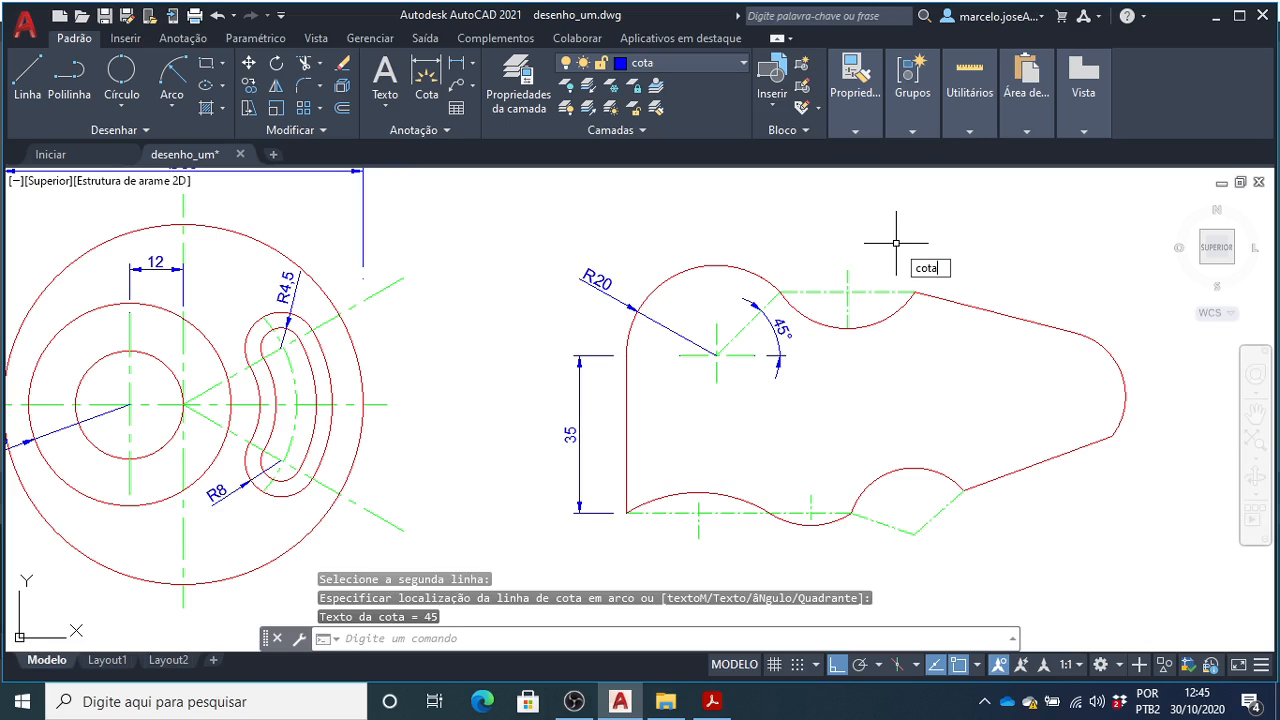
- Place a horizontal linear dimension for the width of the upper notch, above the outline
{"action": "type", "text": "l"}
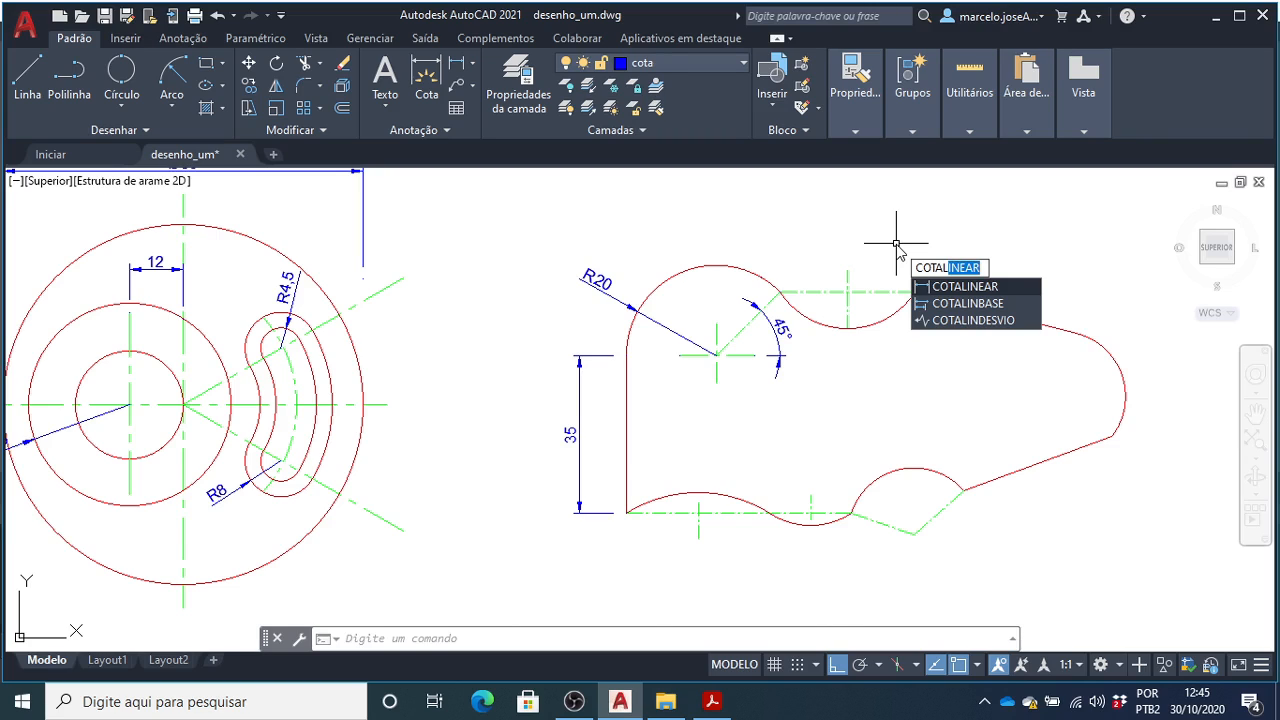
{"action": "key", "text": "Return"}
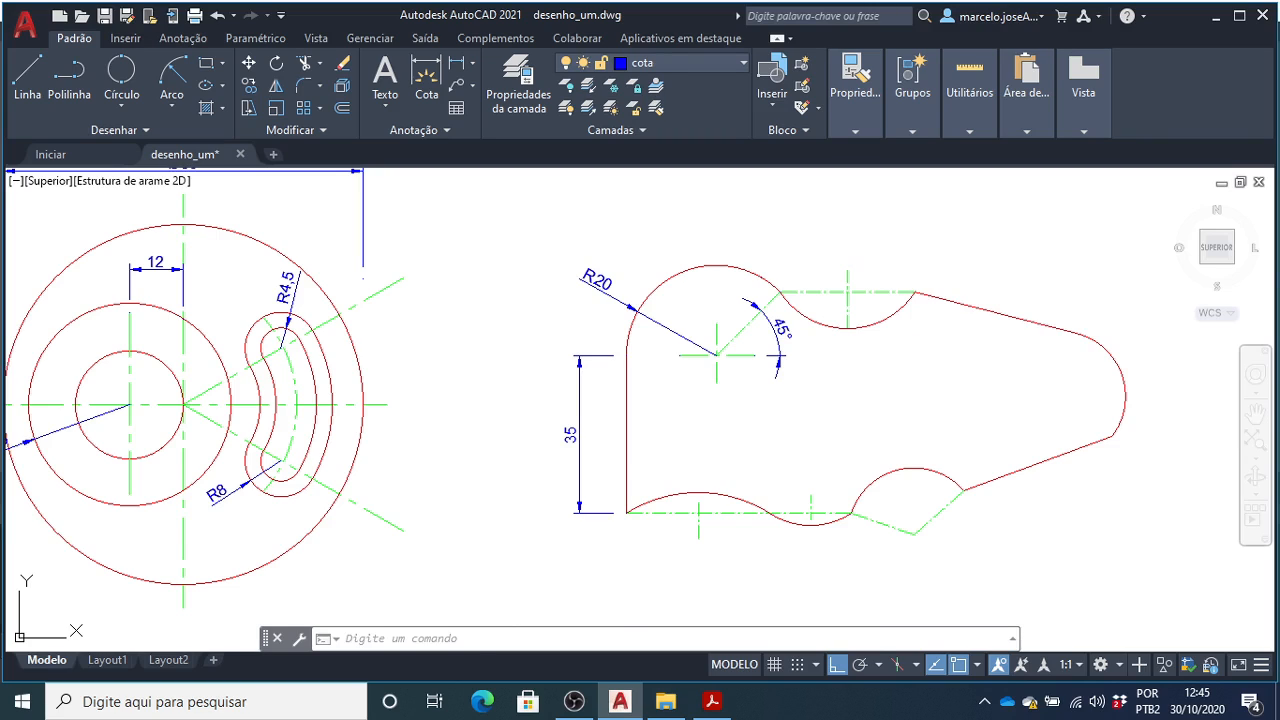
{"action": "left_click", "coordinate": [779, 291]}
{"action": "left_click", "coordinate": [913, 291]}
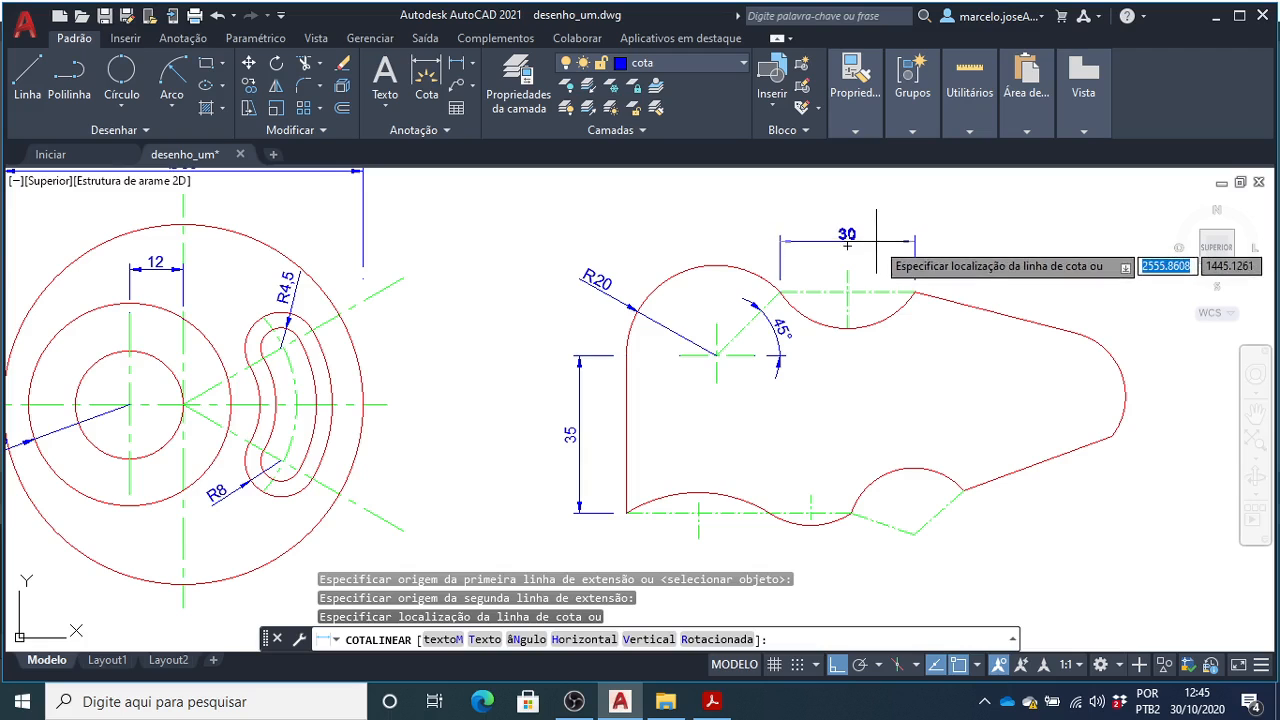
{"action": "left_click", "coordinate": [878, 241]}
- Try to place a vertical linear dimension for the upper notch's depth, from its centre line midpoint to the arc's lowest point
{"action": "scroll", "coordinate": [968, 300], "scroll_direction": "up", "scroll_amount": 2}
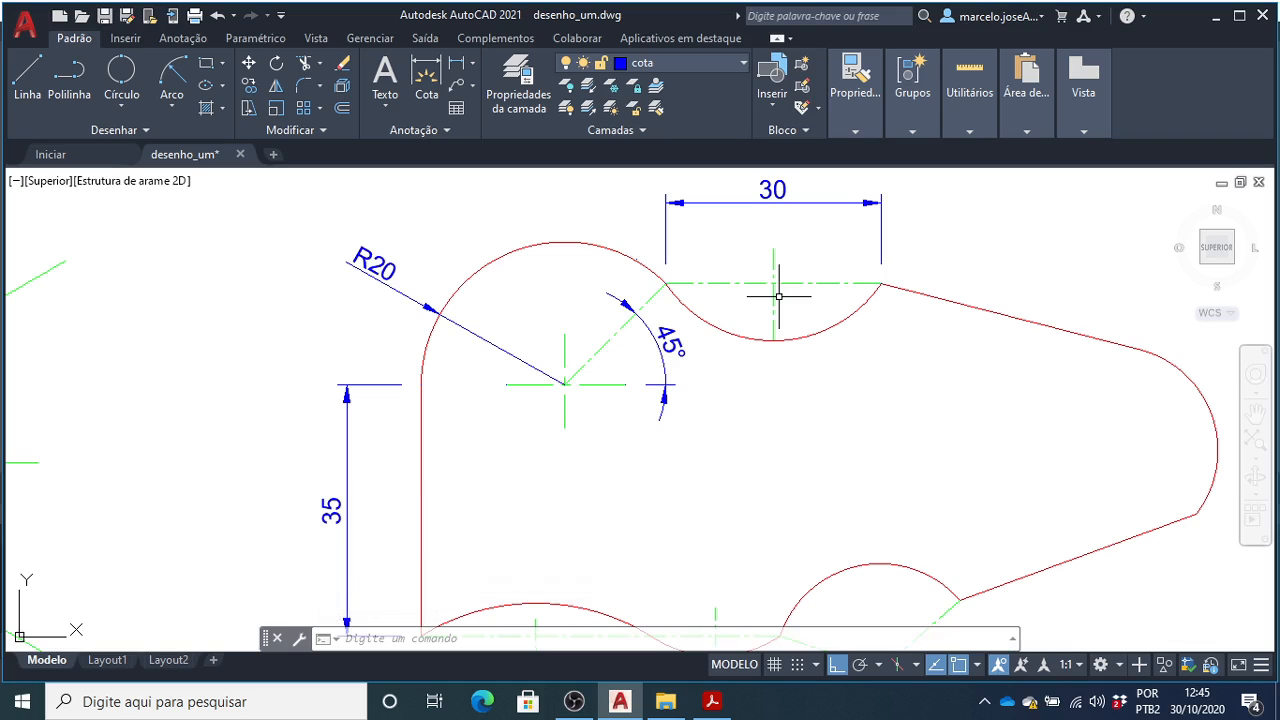
{"action": "key", "text": "Return"}
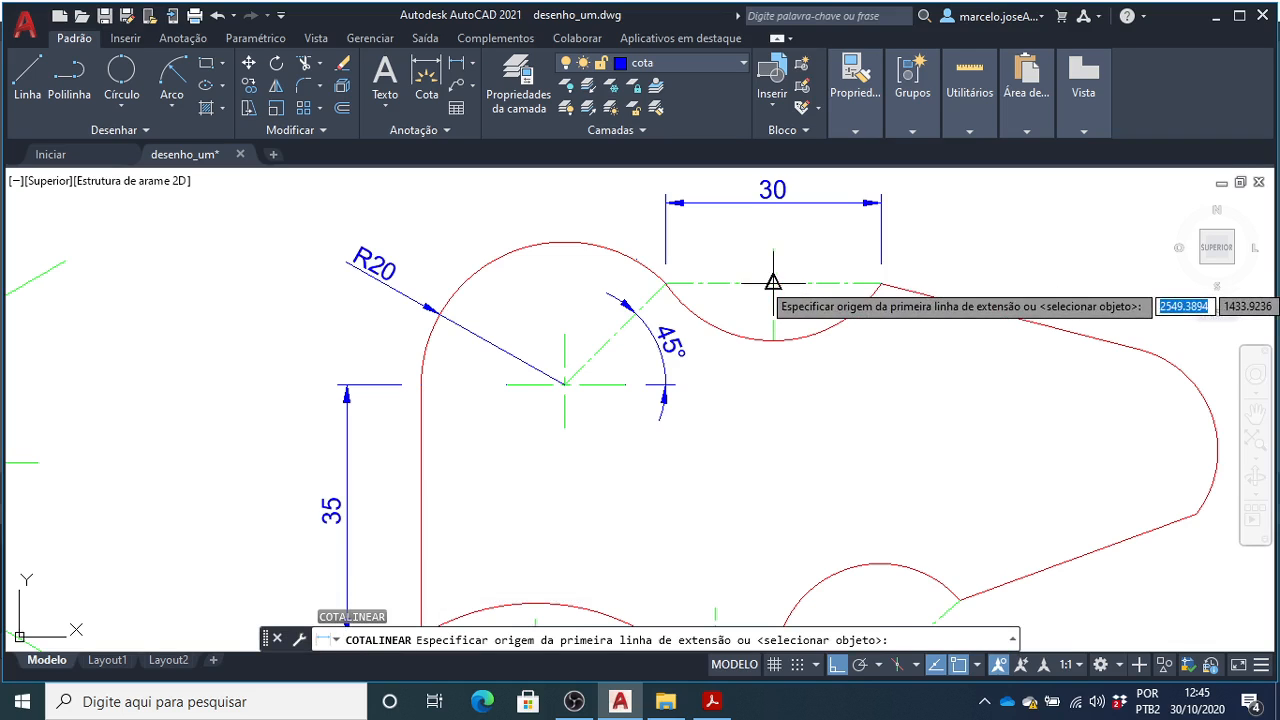
{"action": "left_click", "coordinate": [773, 285]}
{"action": "left_click", "coordinate": [773, 341]}
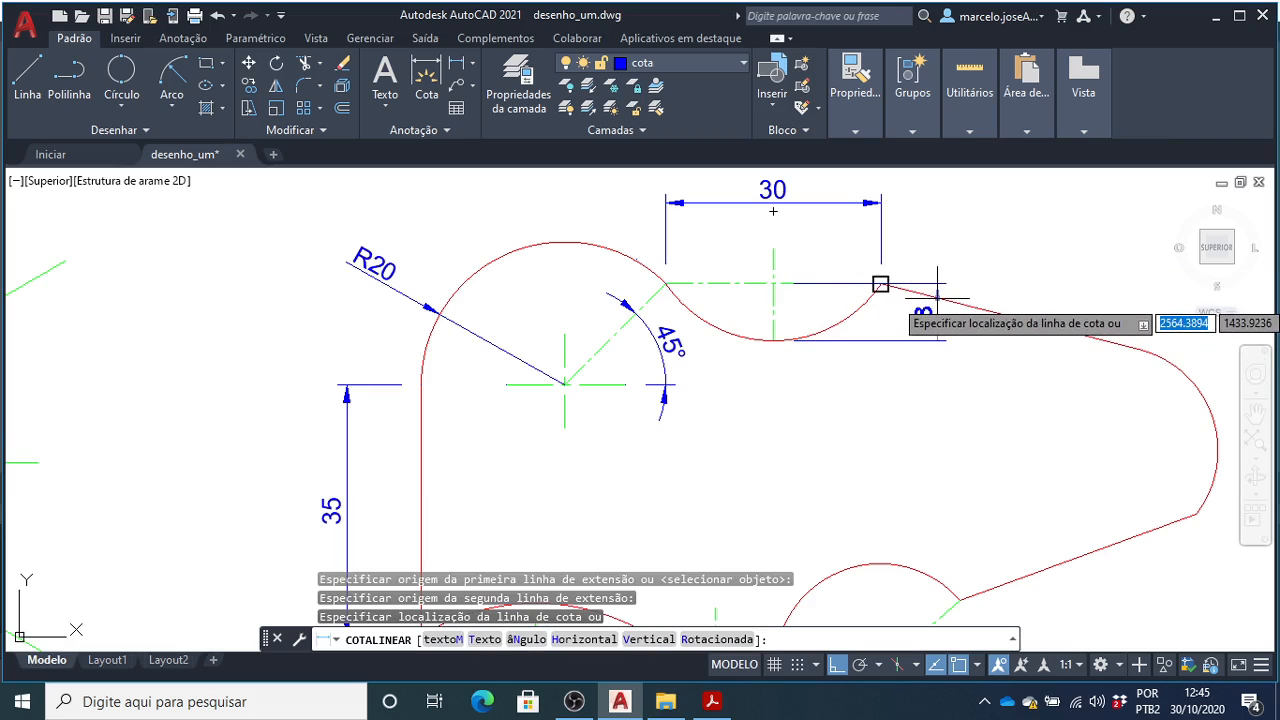
{"action": "left_click", "coordinate": [937, 297]}
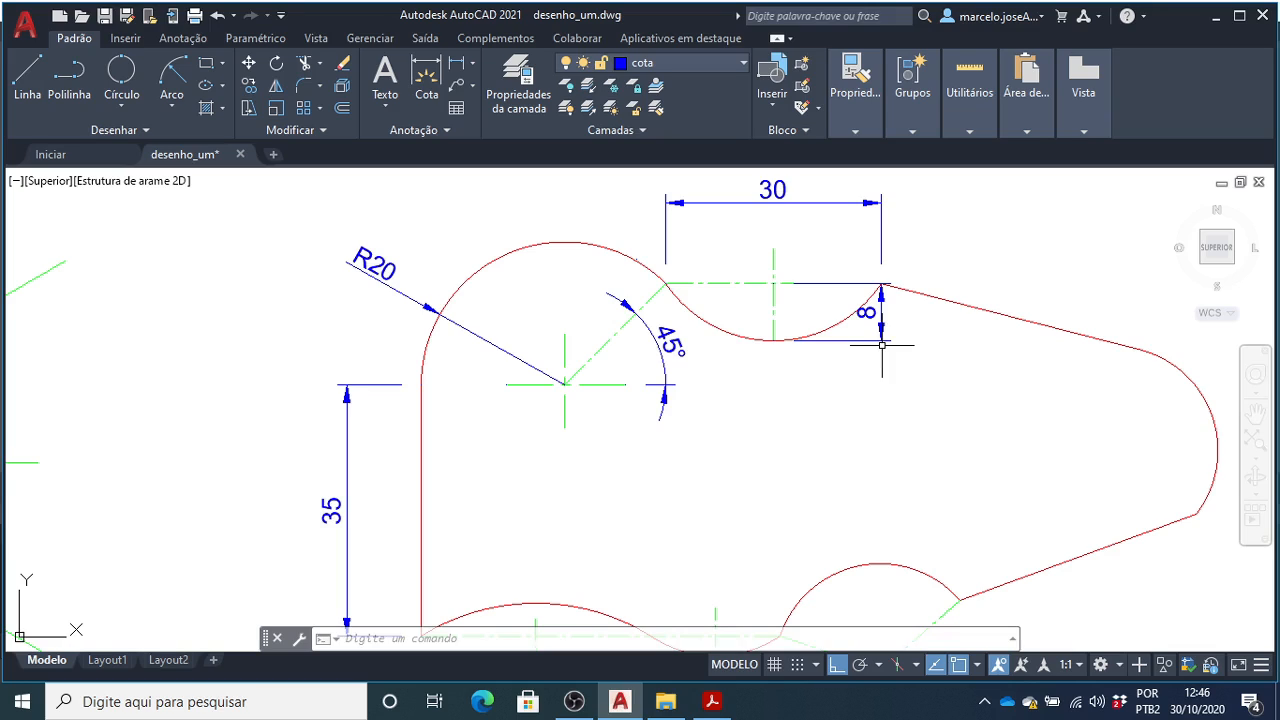
{"action": "key", "text": "ctrl+z"}
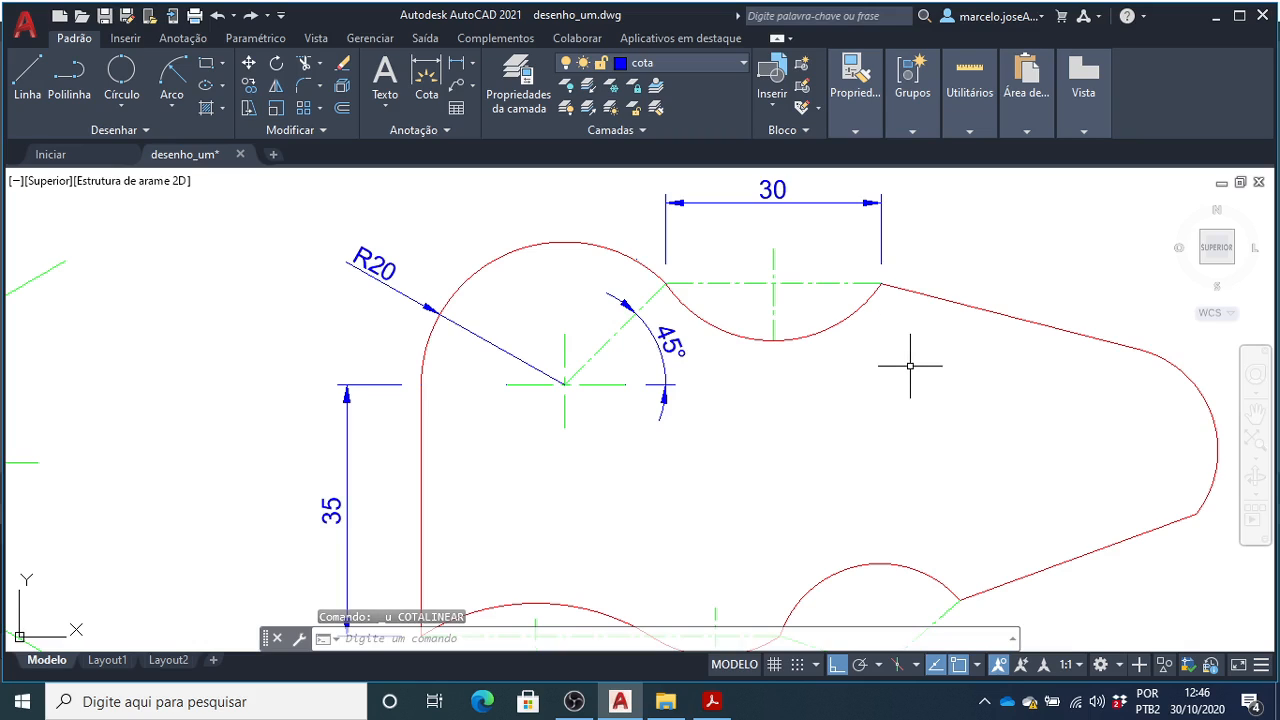
- Dimension the upper notch's depth vertically, placing the dimension line past the notch's right corner with object snap turned off
{"action": "type", "text": "cotal"}
{"action": "key", "text": "Return"}
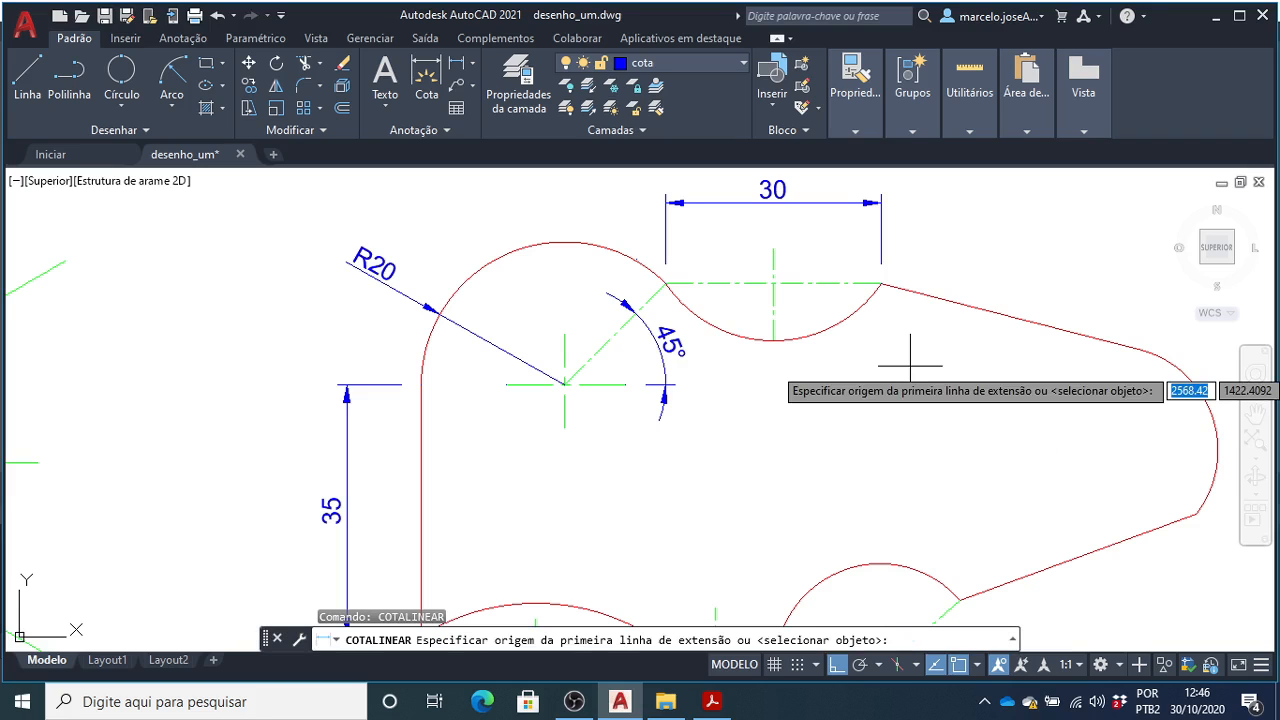
{"action": "left_click", "coordinate": [773, 284]}
{"action": "left_click", "coordinate": [773, 340]}
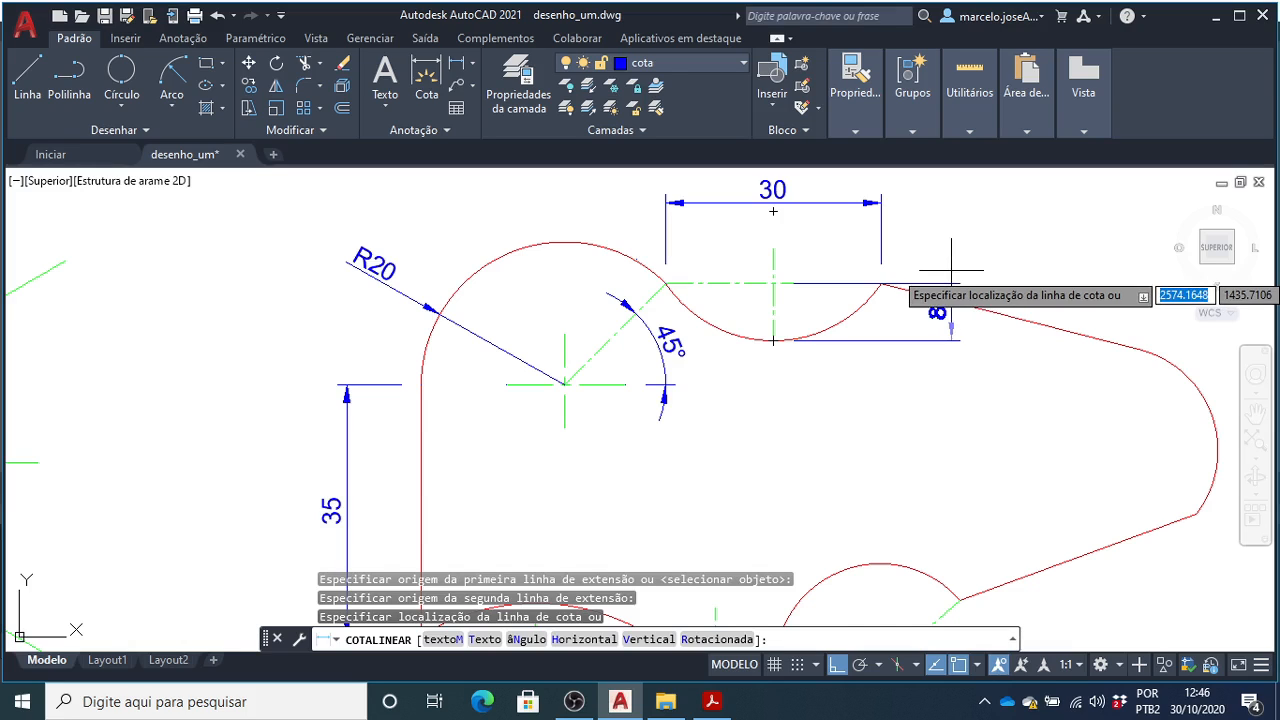
{"action": "key", "text": "F3"}
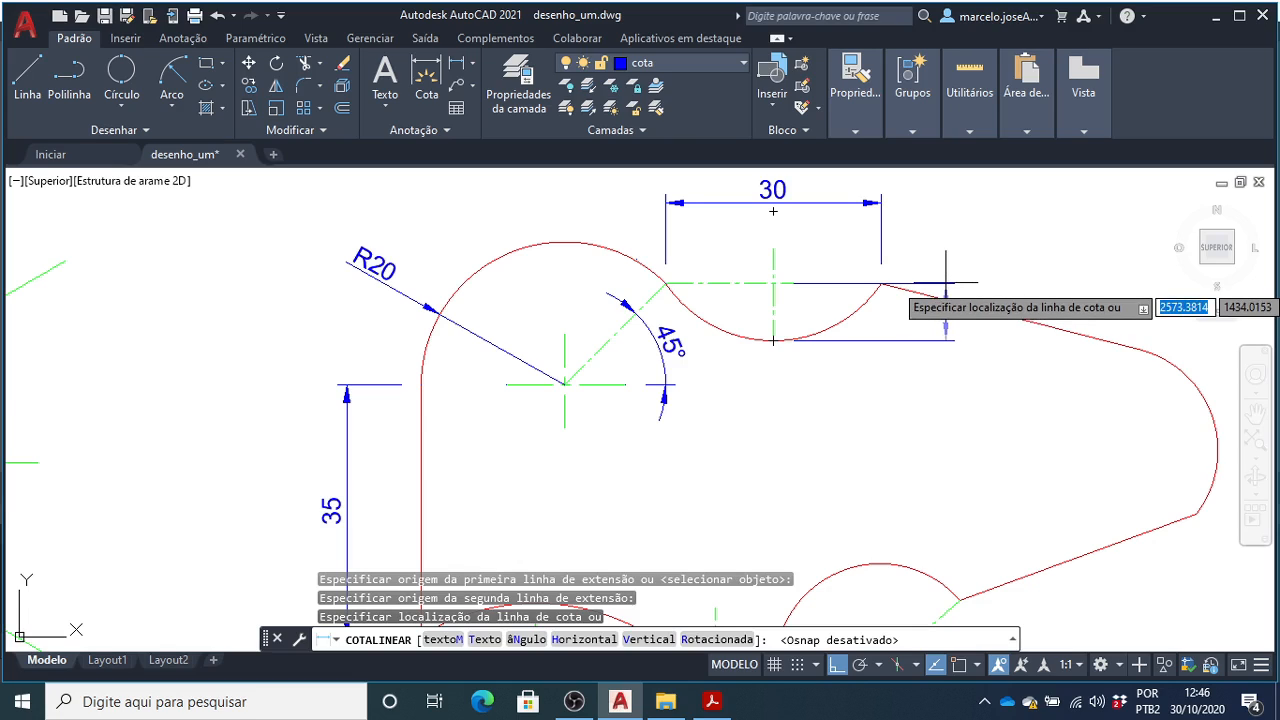
{"action": "left_click", "coordinate": [946, 284]}
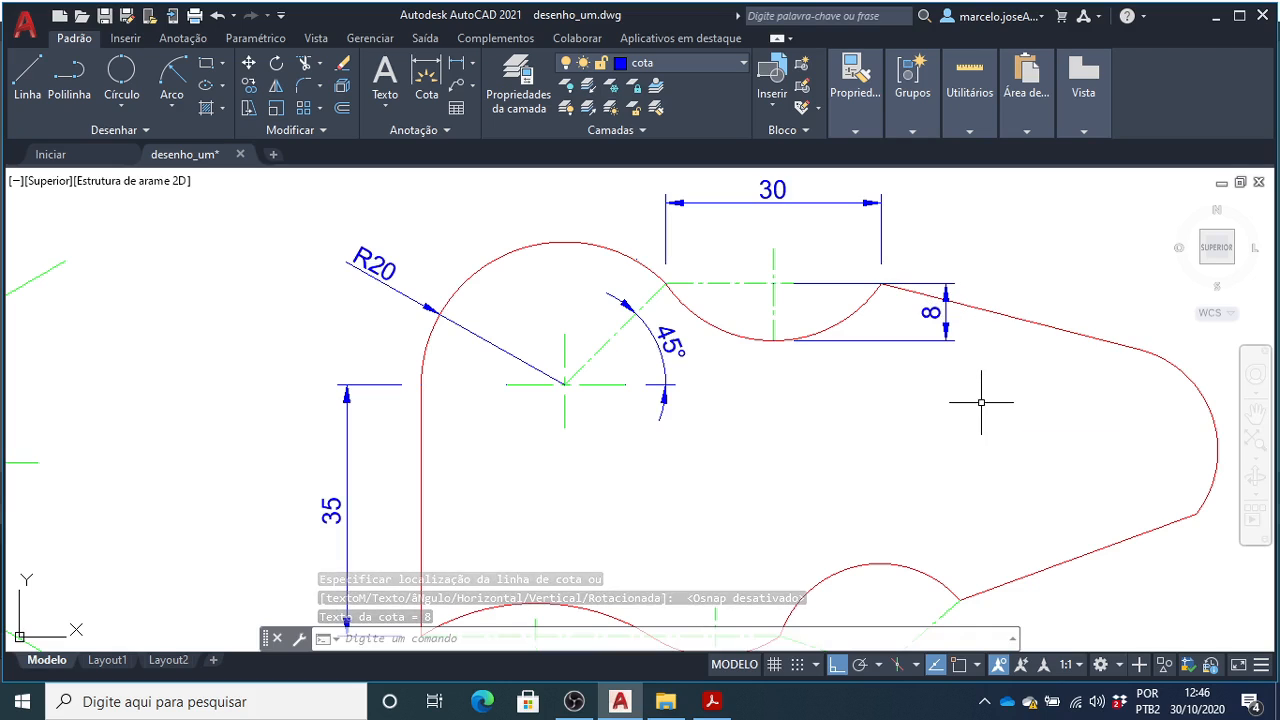
{"action": "key", "text": "F3"}
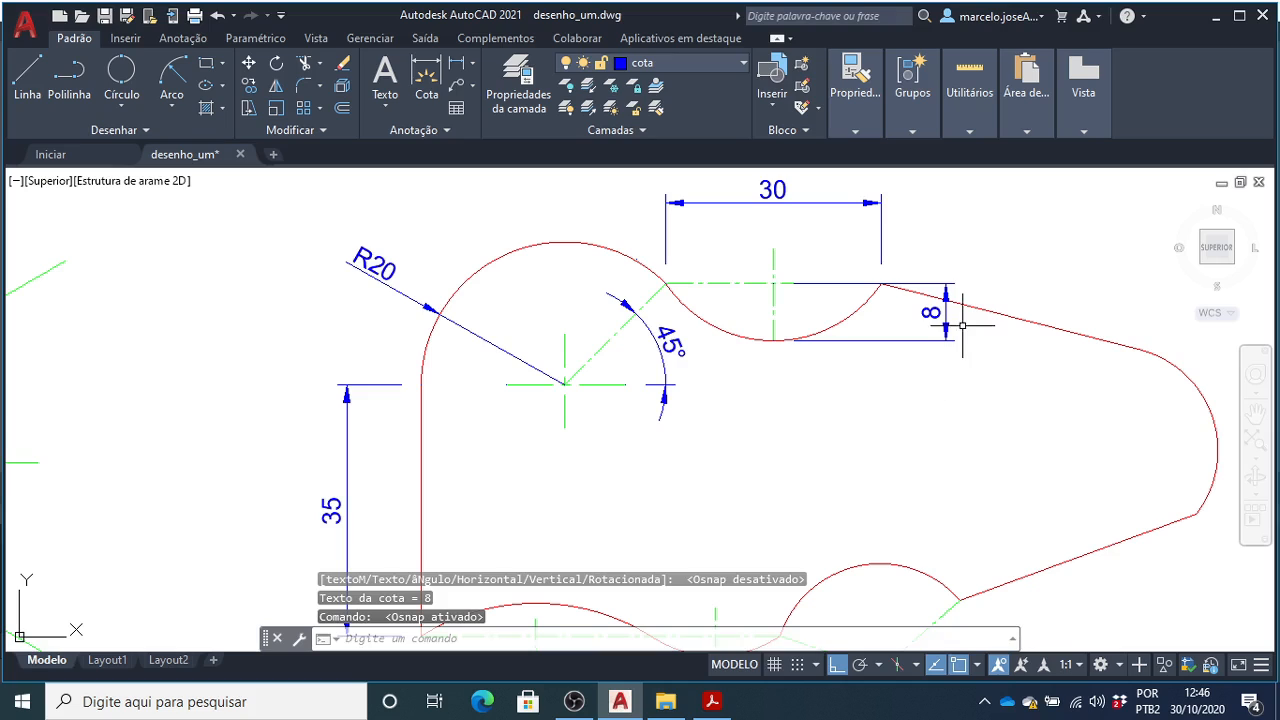
{"action": "key", "text": "F3"}
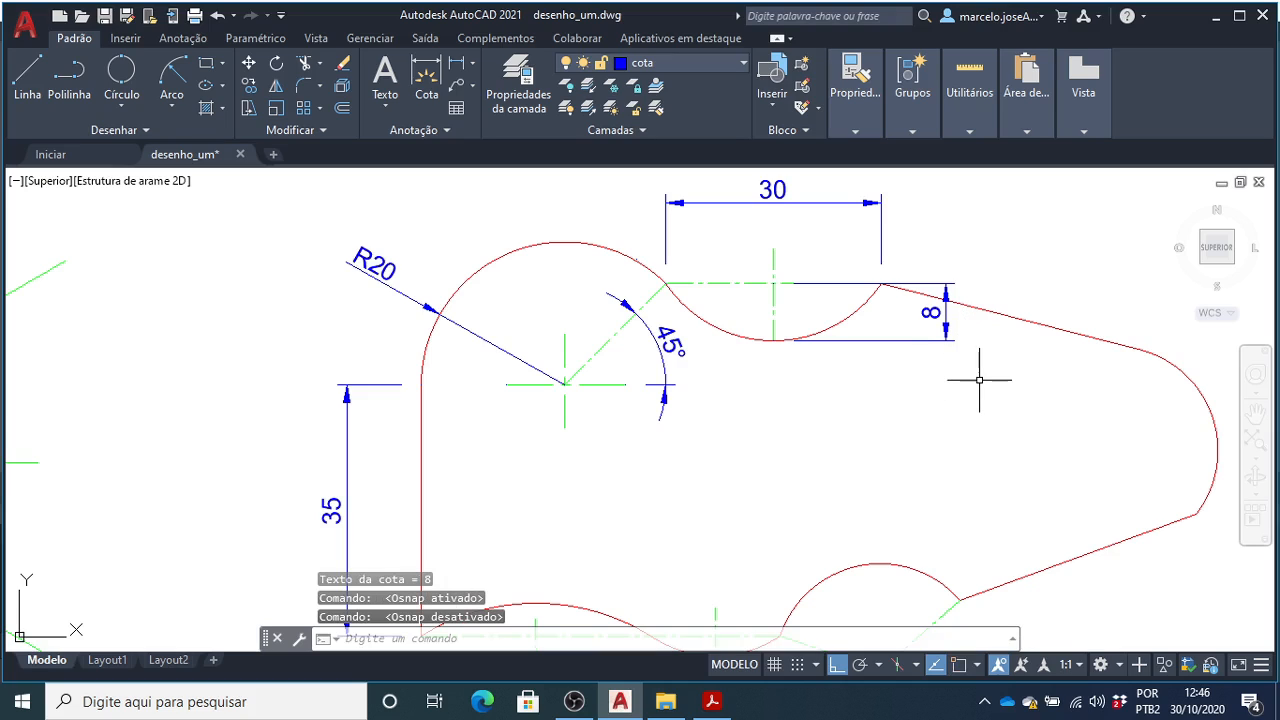
- Move the notch depth dimension's text above its upper extension line, clear of the outline
{"action": "left_click", "coordinate": [931, 312]}
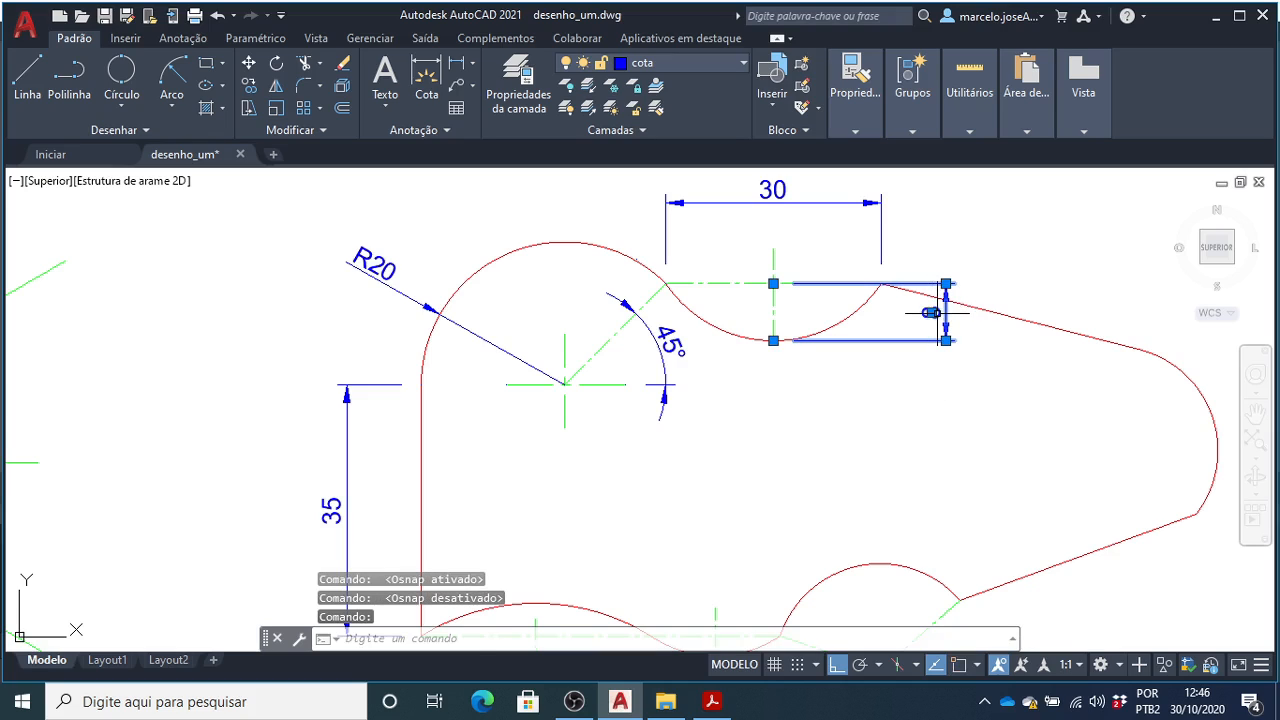
{"action": "left_click", "coordinate": [931, 312]}
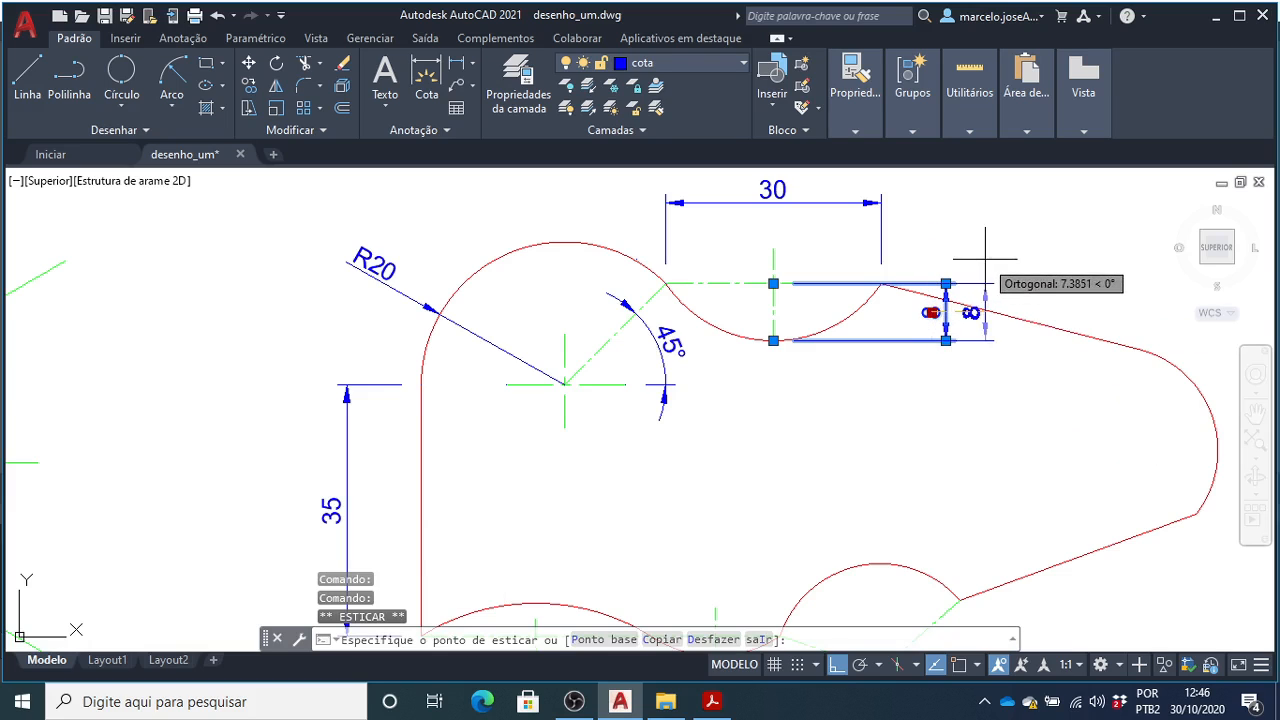
{"action": "key", "text": "Escape"}
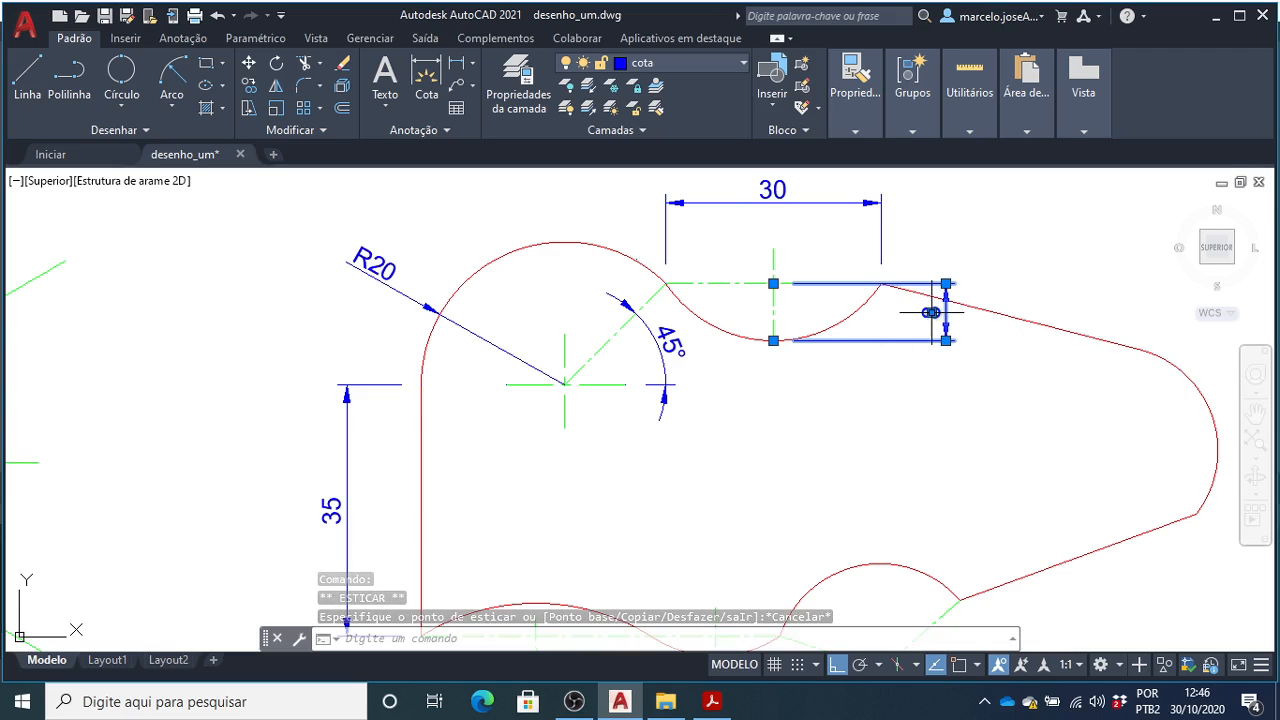
{"action": "mouse_move", "coordinate": [931, 312]}
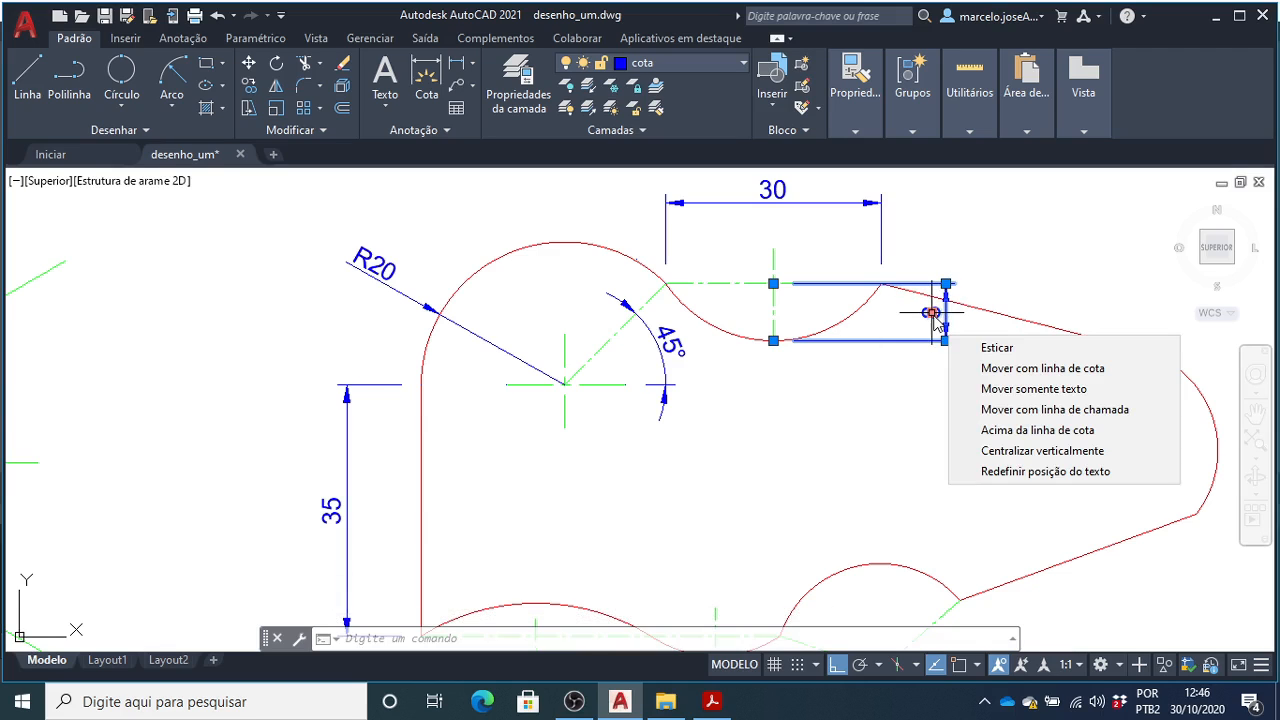
{"action": "left_click", "coordinate": [931, 312]}
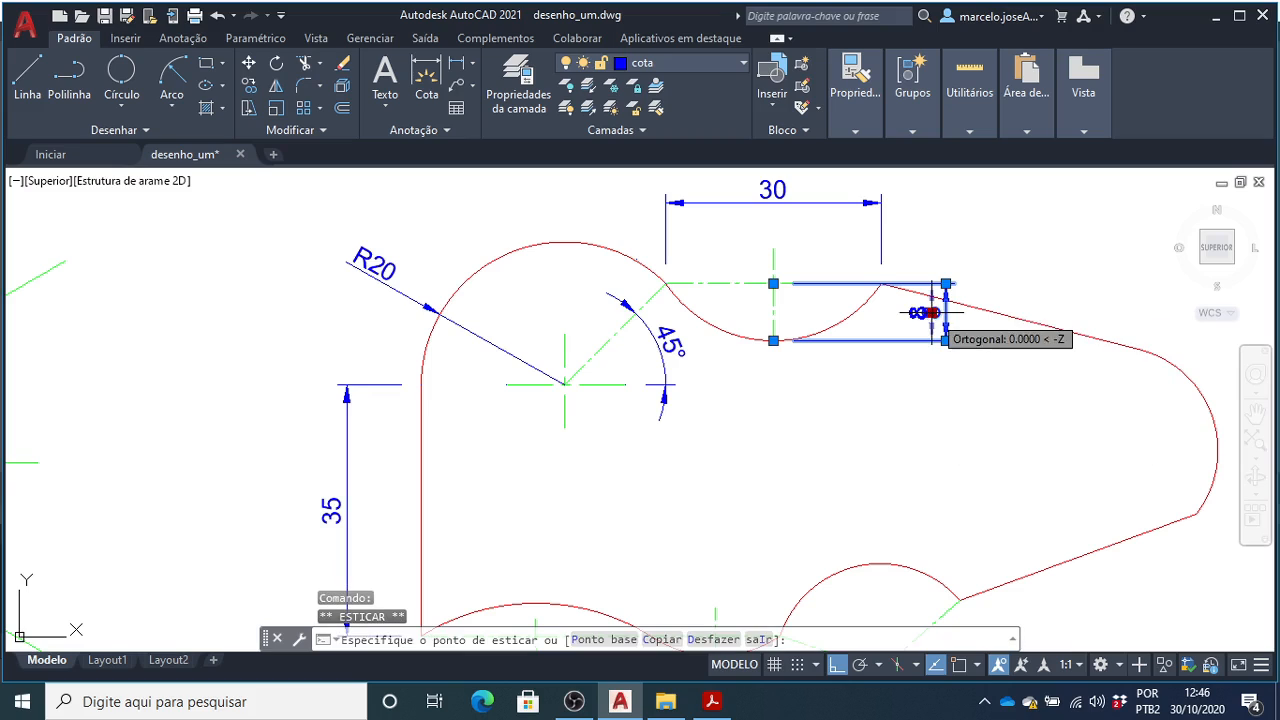
{"action": "left_click", "coordinate": [972, 252]}
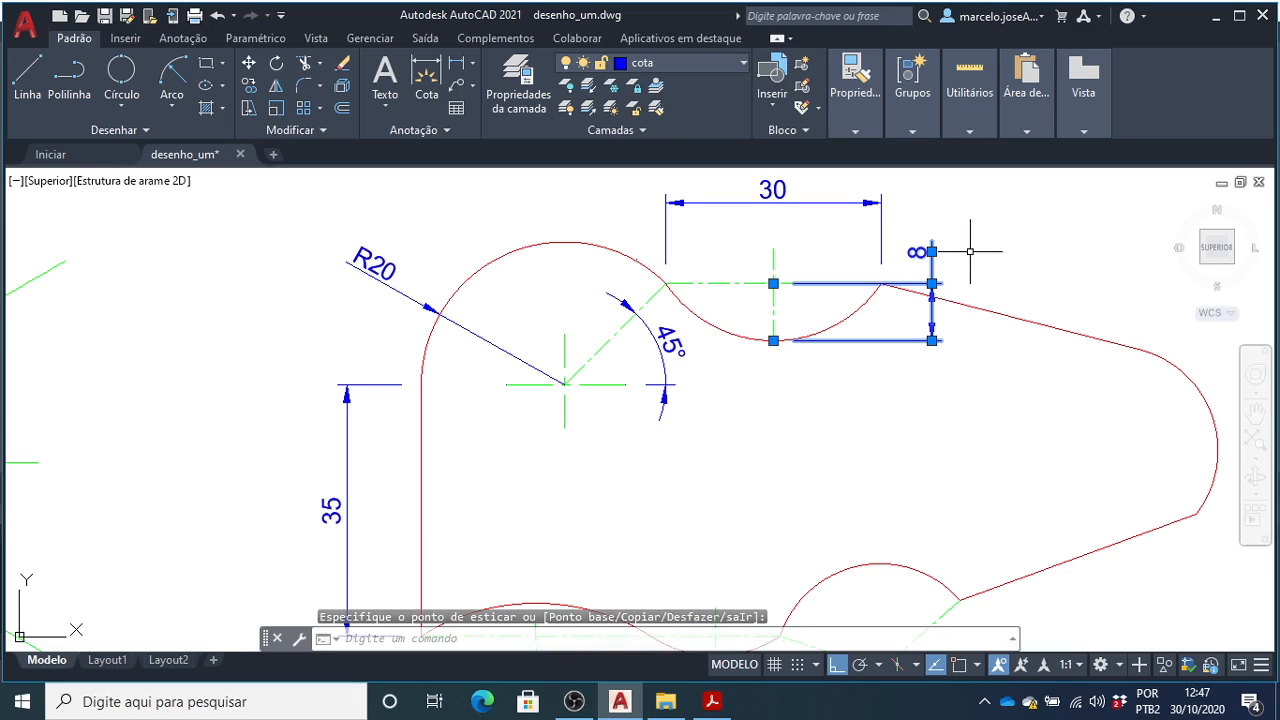
{"action": "key", "text": "Escape"}
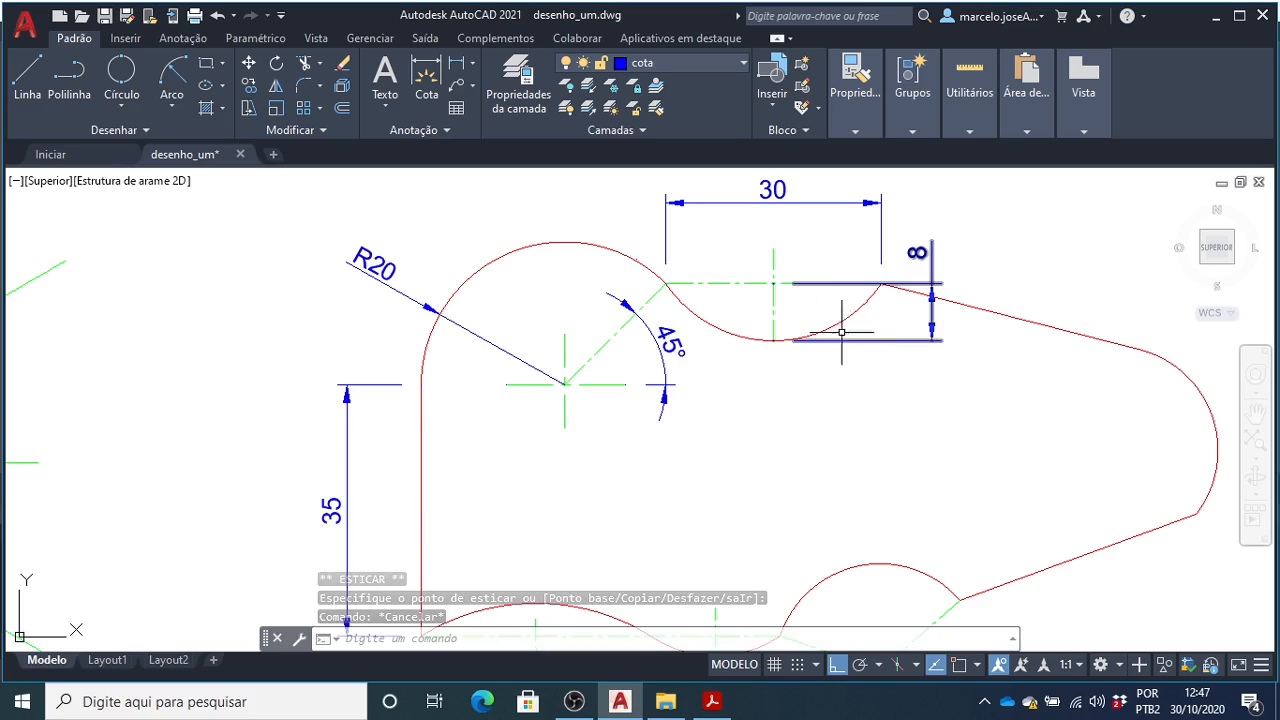
- Stretch the origin of the depth dimension's upper extension line horizontally to just past the notch's right corner
{"action": "left_click", "coordinate": [826, 284]}
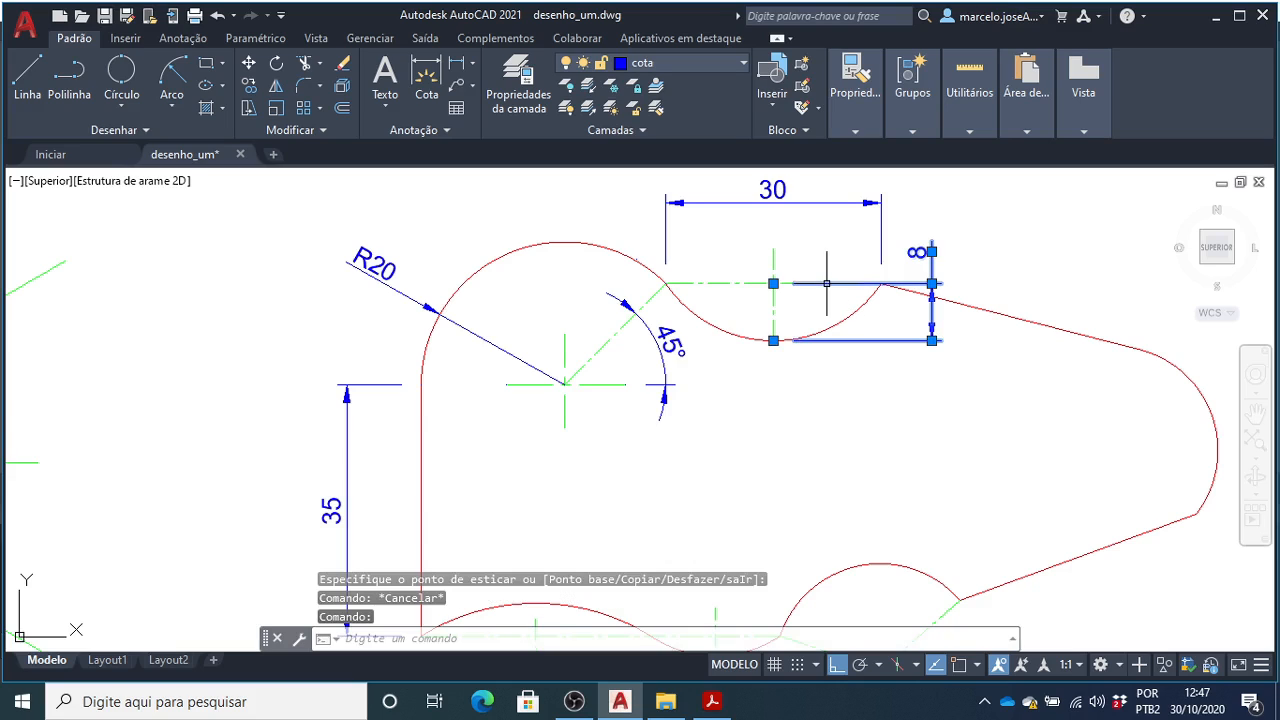
{"action": "left_click", "coordinate": [773, 284]}
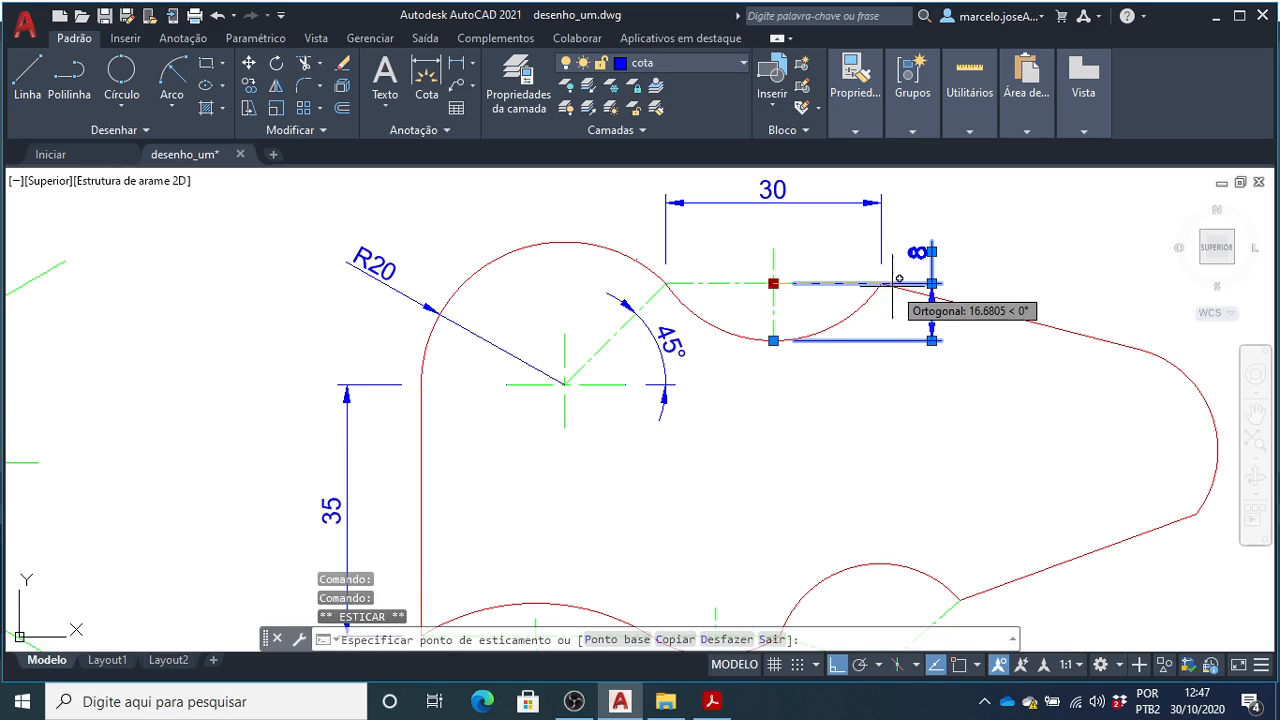
{"action": "left_click", "coordinate": [910, 284]}
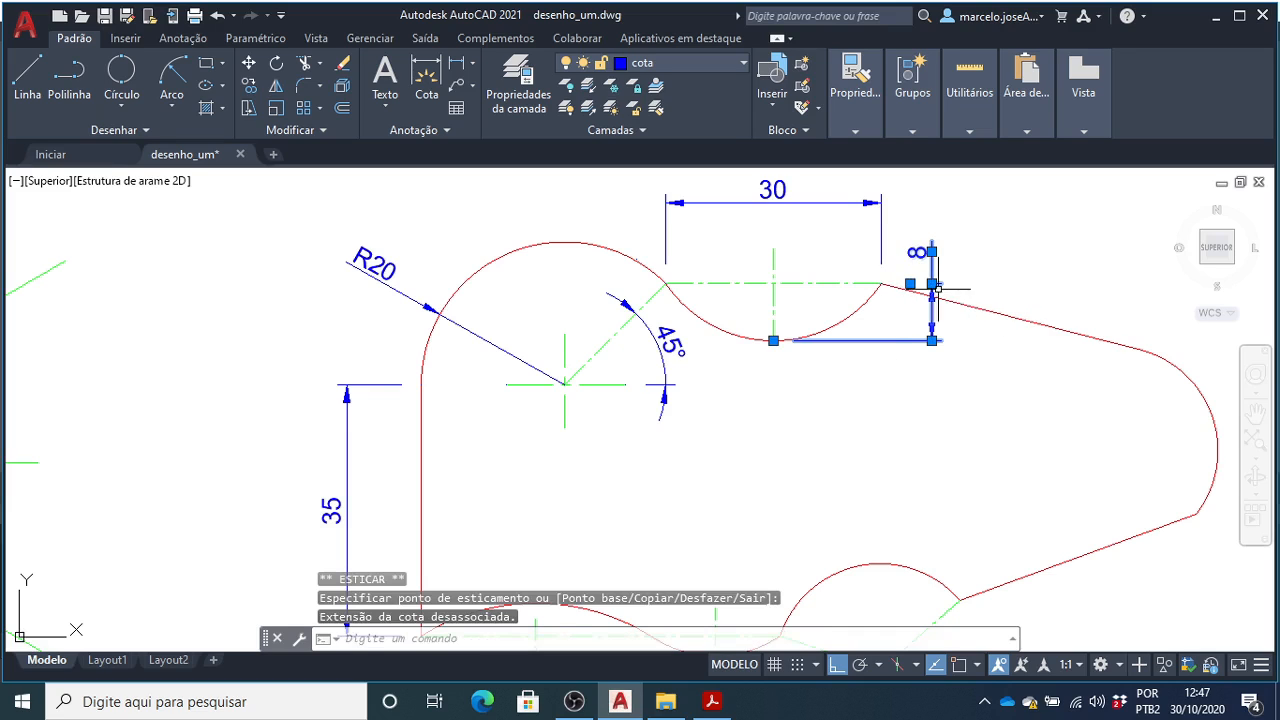
{"action": "scroll", "coordinate": [928, 287], "scroll_direction": "up", "scroll_amount": 4}
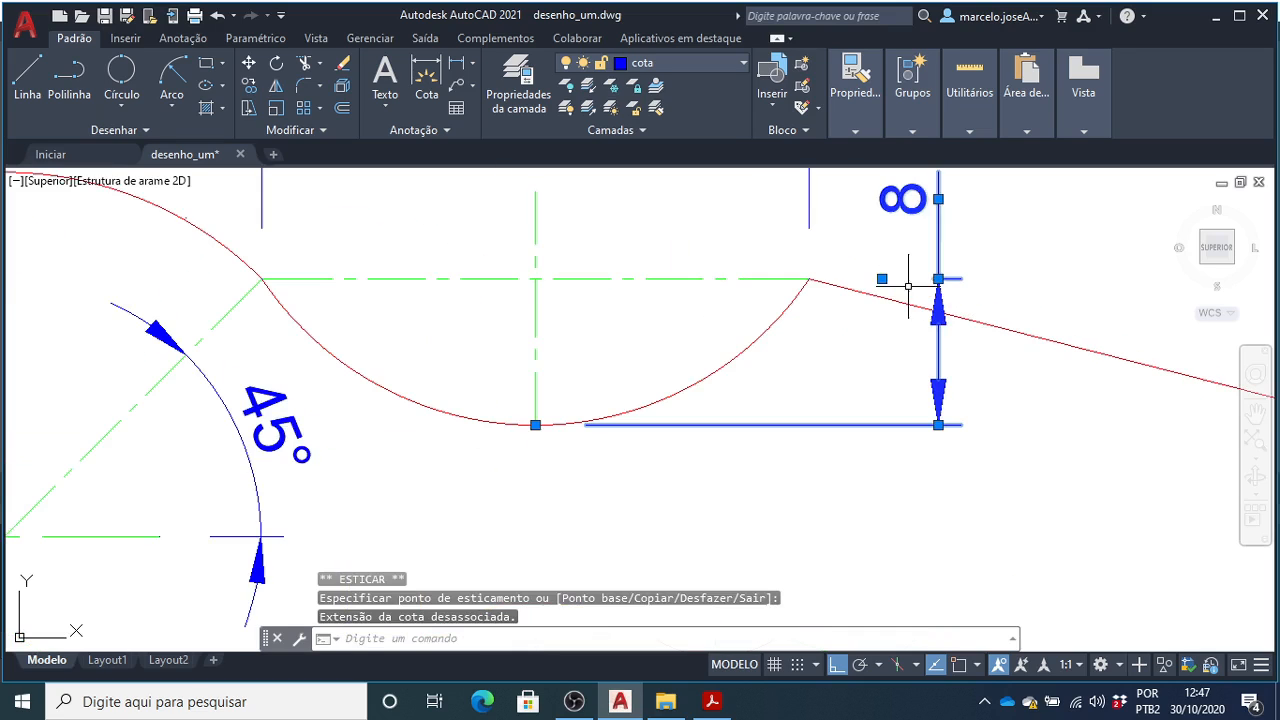
{"action": "left_click", "coordinate": [942, 374]}
{"action": "key", "text": "Escape"}
{"action": "key", "text": "Escape"}
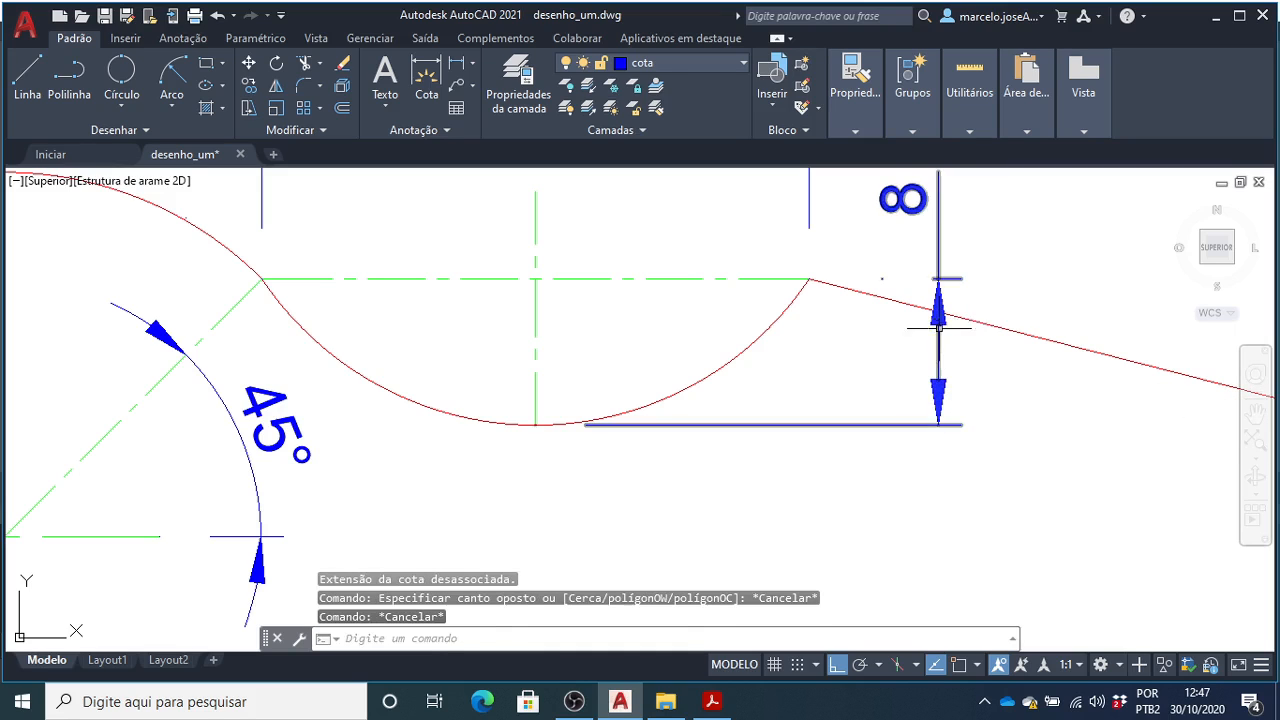
- Move the notch depth dimension's line farther to the right, away from the notch
{"action": "left_click", "coordinate": [938, 350]}
{"action": "left_click", "coordinate": [939, 406]}
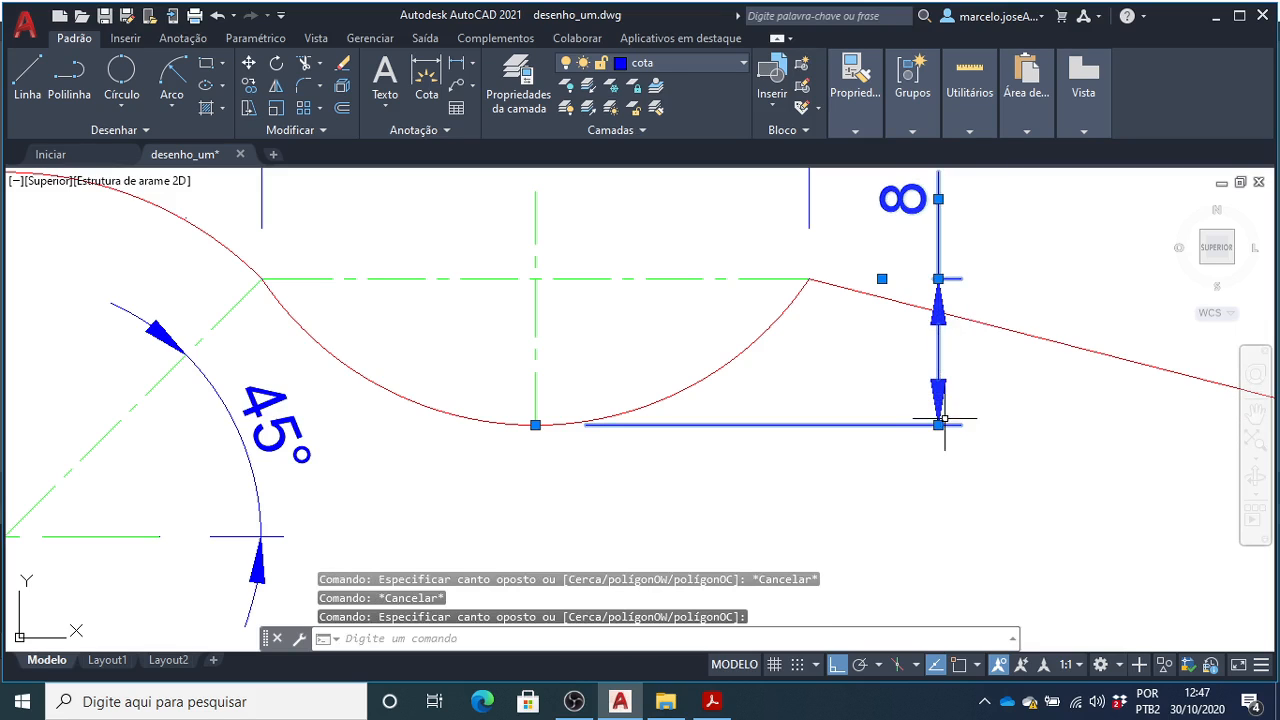
{"action": "left_click", "coordinate": [938, 425]}
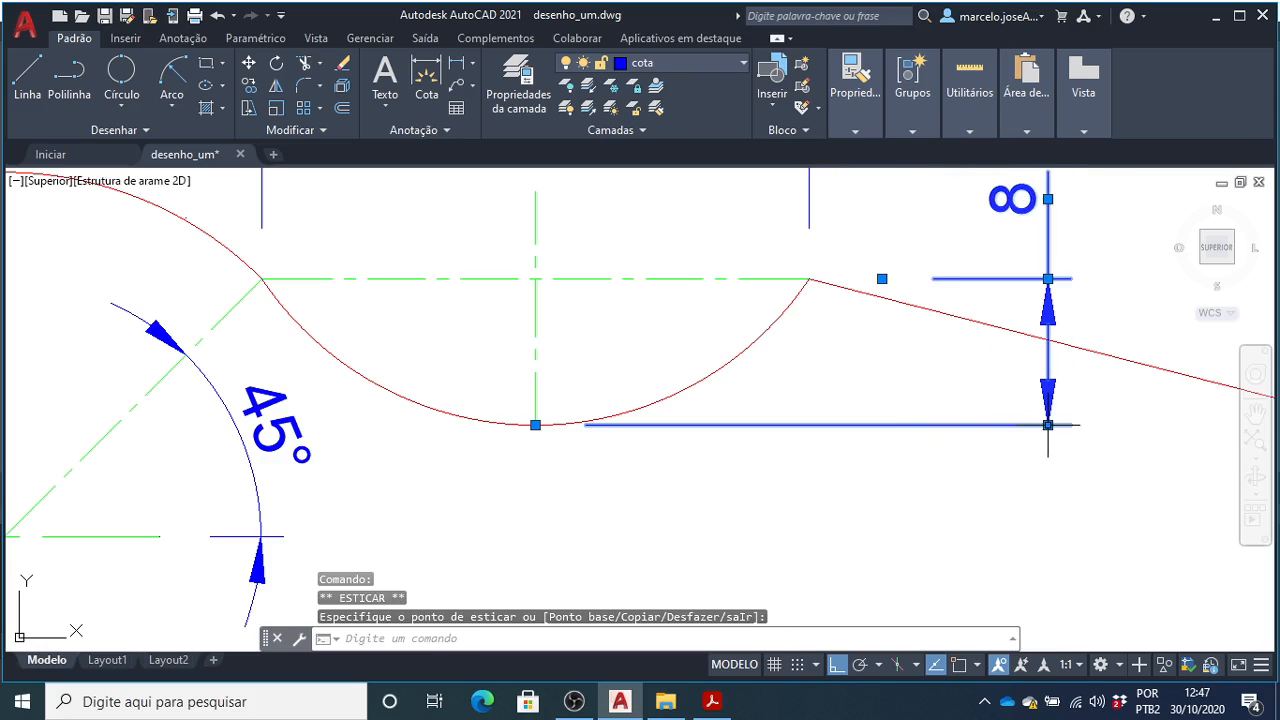
{"action": "key", "text": "Escape"}
- Stretch the origin of the notch depth dimension's lower extension line horizontally past the arc's lowest point, clear of the outline
{"action": "scroll", "coordinate": [830, 385], "scroll_direction": "down", "scroll_amount": 2}
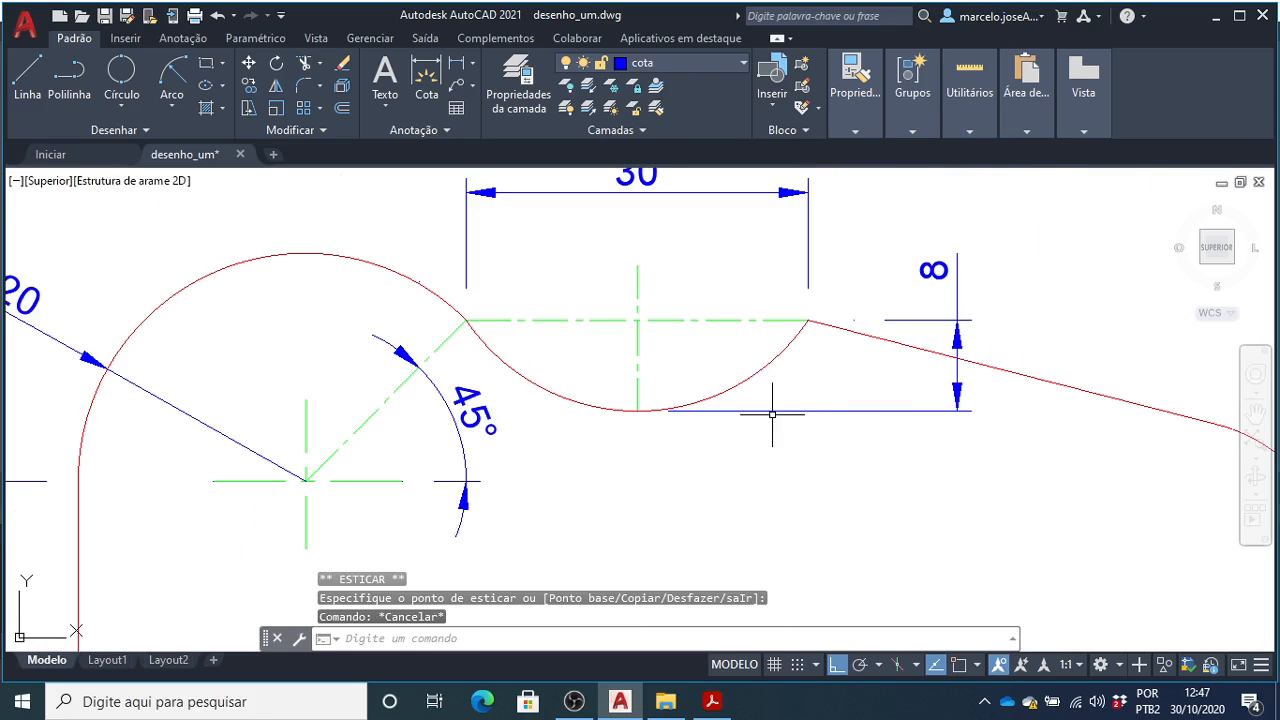
{"action": "left_click", "coordinate": [637, 410]}
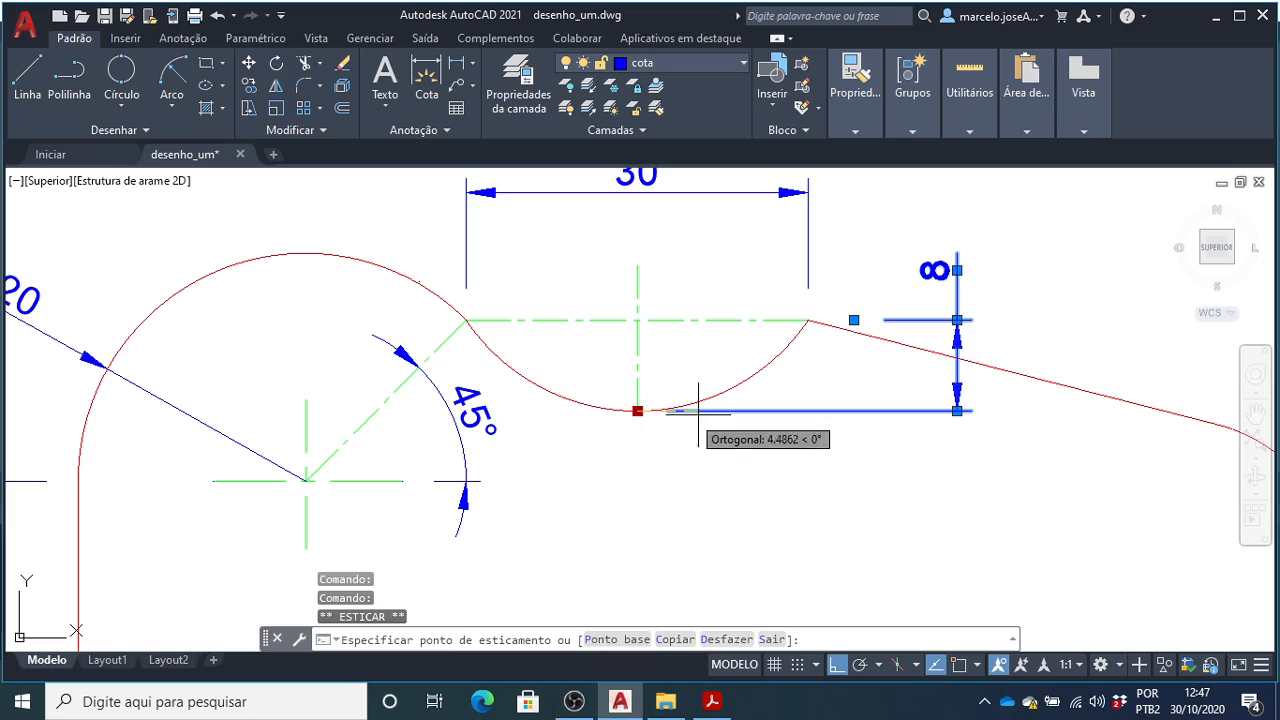
{"action": "left_click", "coordinate": [749, 411]}
{"action": "key", "text": "Escape"}
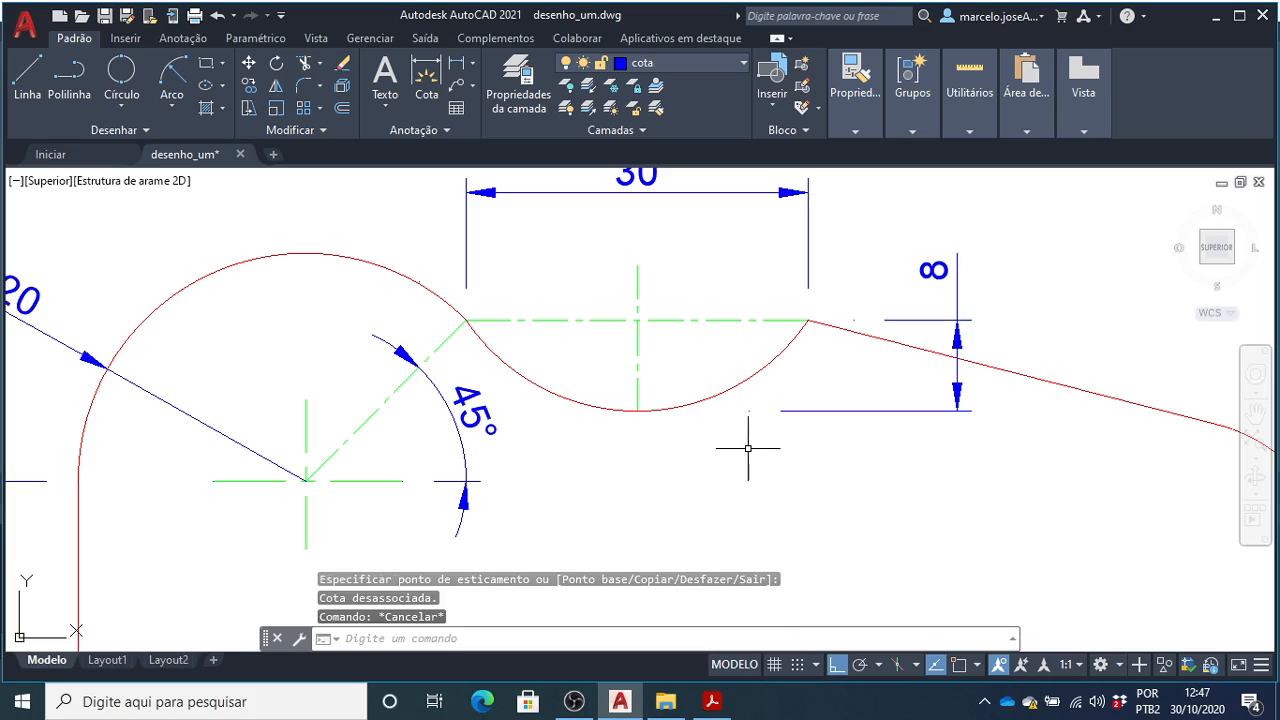
- Switch to aula_pratica_01-folha1.pdf in Acrobat Reader and examine the curved profile's remaining dimensions and coordinate labels
{"action": "scroll", "coordinate": [800, 370], "scroll_direction": "down", "scroll_amount": 3}
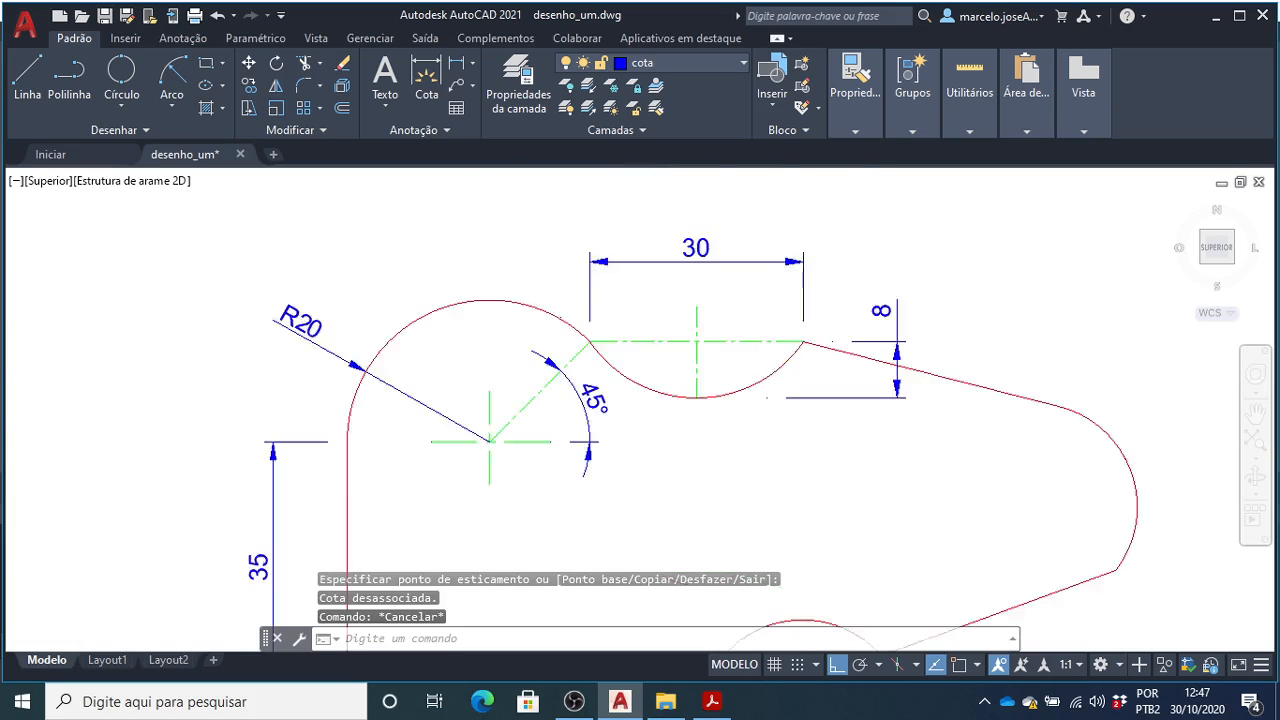
{"action": "scroll", "coordinate": [892, 340], "scroll_direction": "up", "scroll_amount": 2}
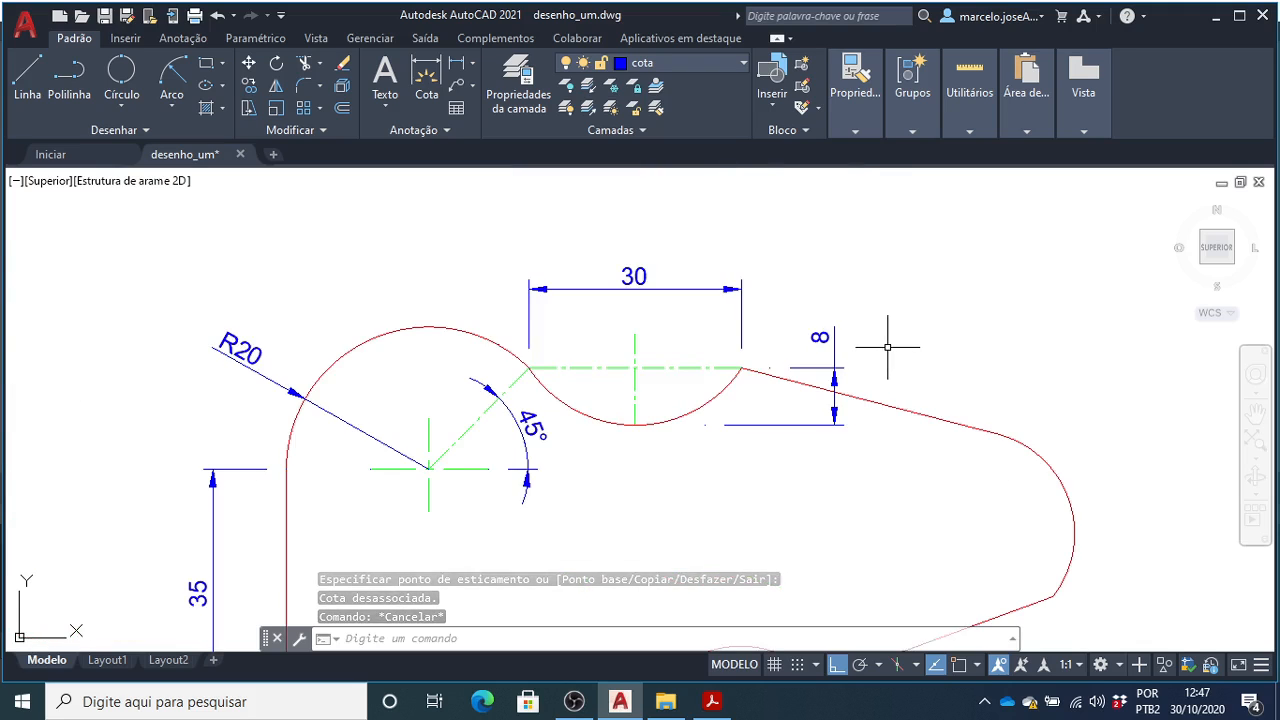
{"action": "scroll", "coordinate": [887, 347], "scroll_direction": "up", "scroll_amount": 2}
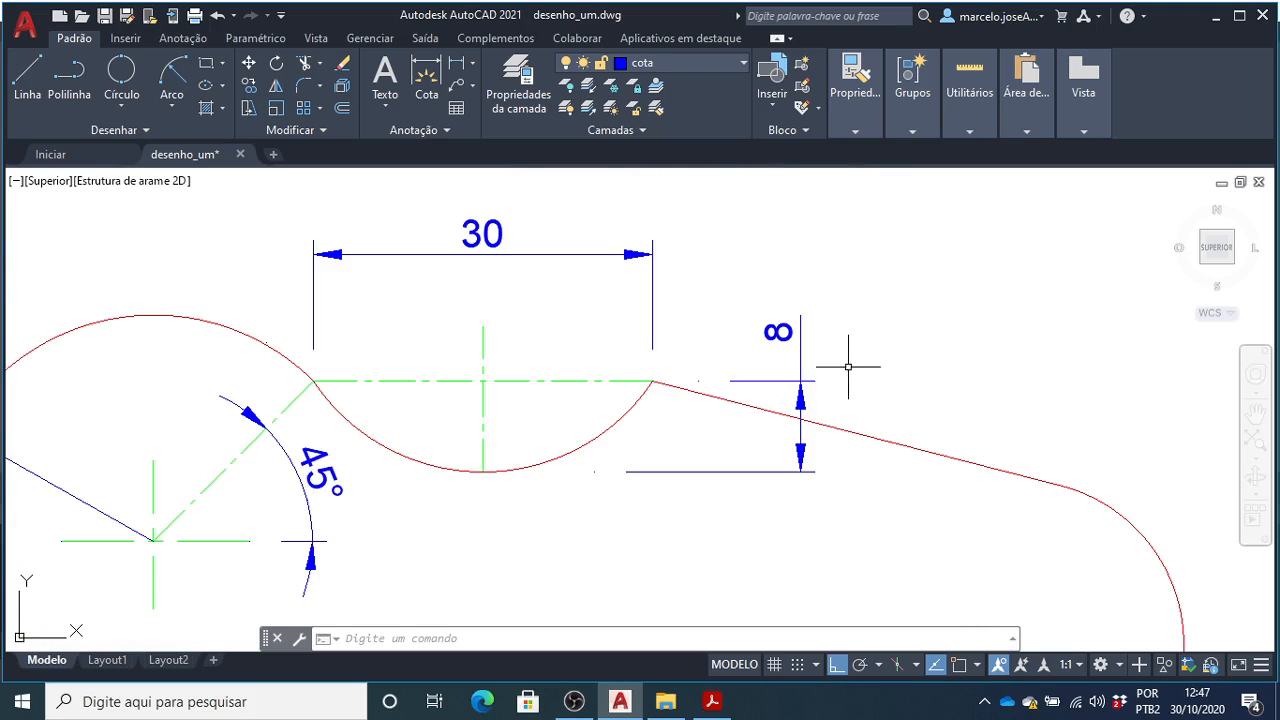
{"action": "scroll", "coordinate": [836, 351], "scroll_direction": "down", "scroll_amount": 2}
{"action": "scroll", "coordinate": [836, 351], "scroll_direction": "down", "scroll_amount": 3}
{"action": "scroll", "coordinate": [881, 359], "scroll_direction": "up", "scroll_amount": 1}
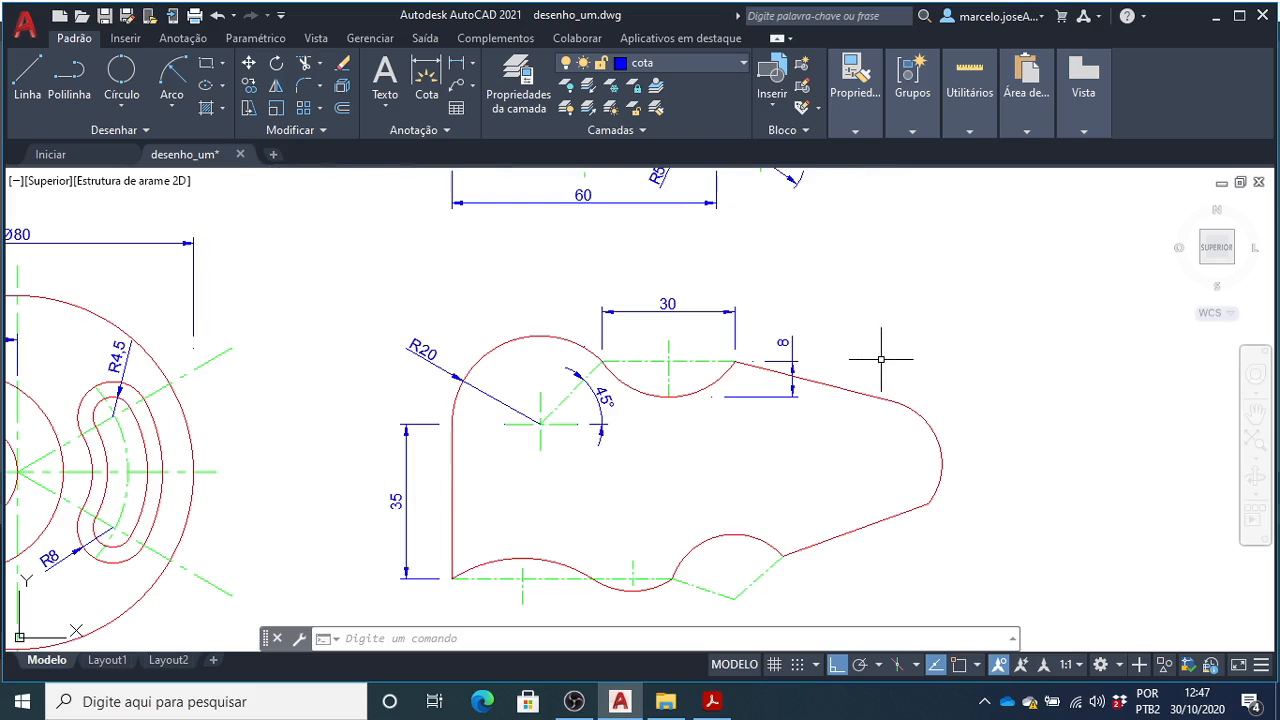
{"action": "scroll", "coordinate": [860, 358], "scroll_direction": "up", "scroll_amount": 2}
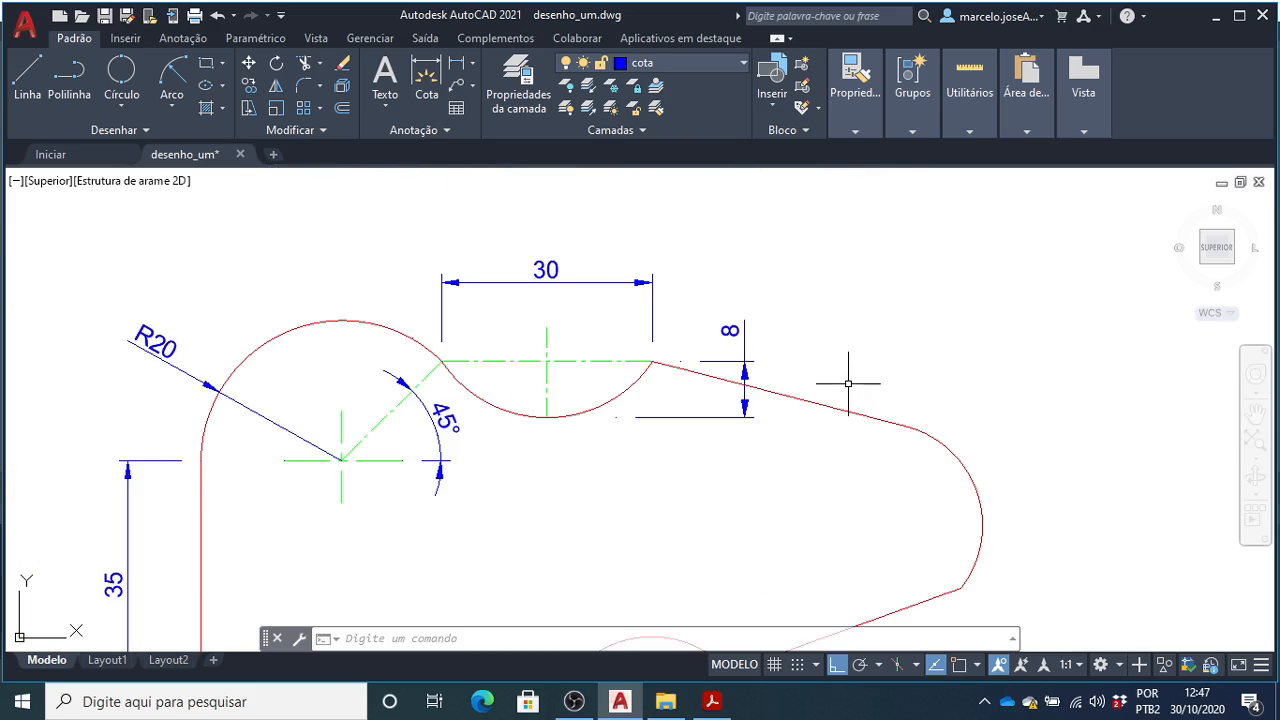
{"action": "scroll", "coordinate": [826, 356], "scroll_direction": "down", "scroll_amount": 2}
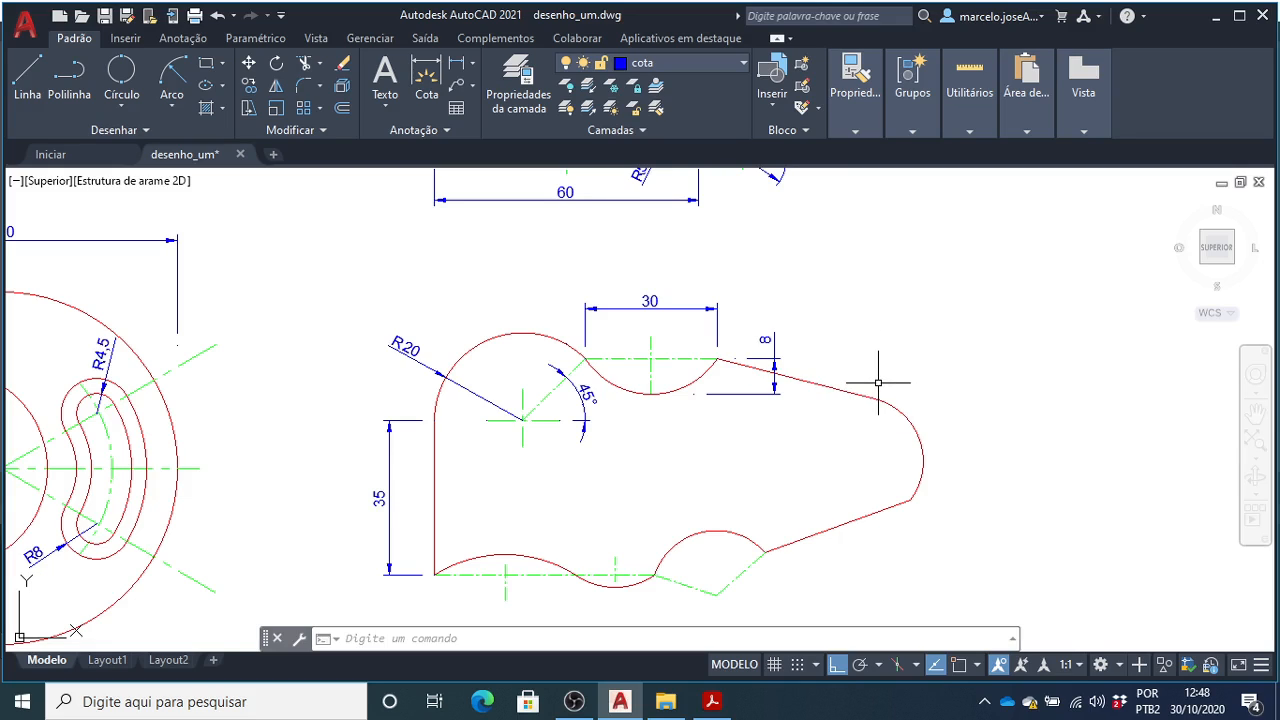
{"action": "left_click", "coordinate": [713, 702]}
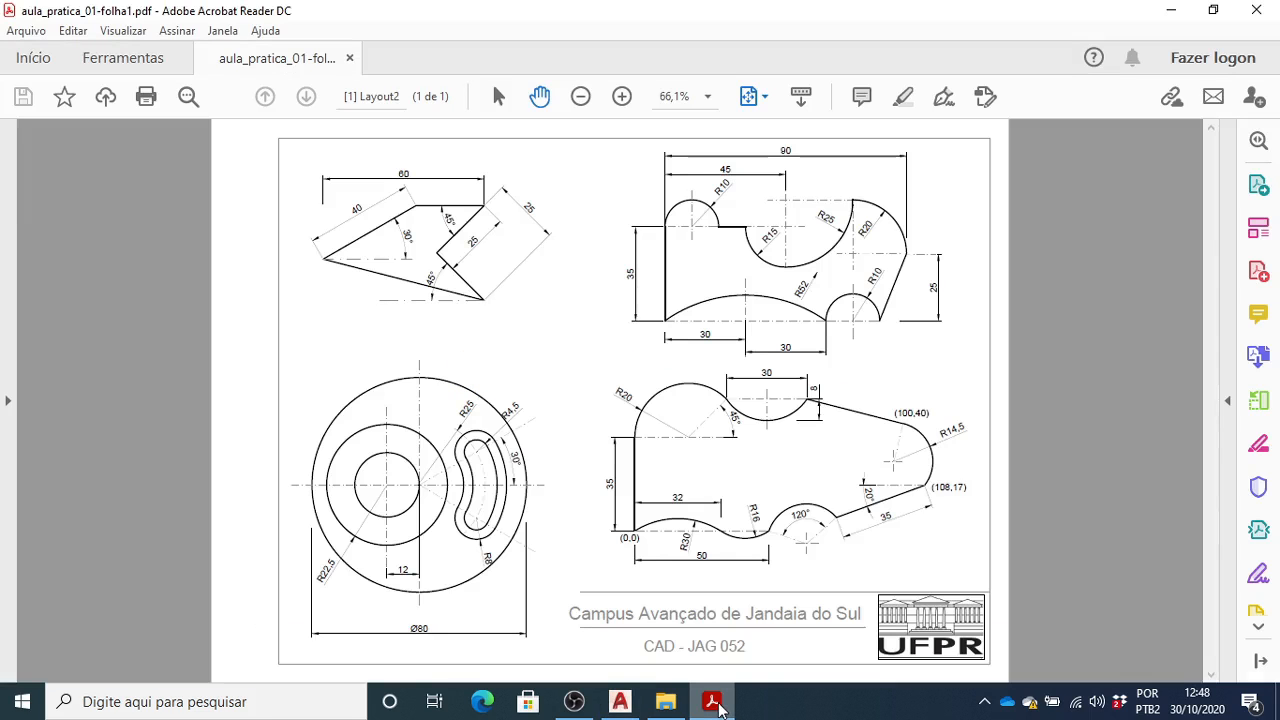
{"action": "left_click", "coordinate": [716, 704]}
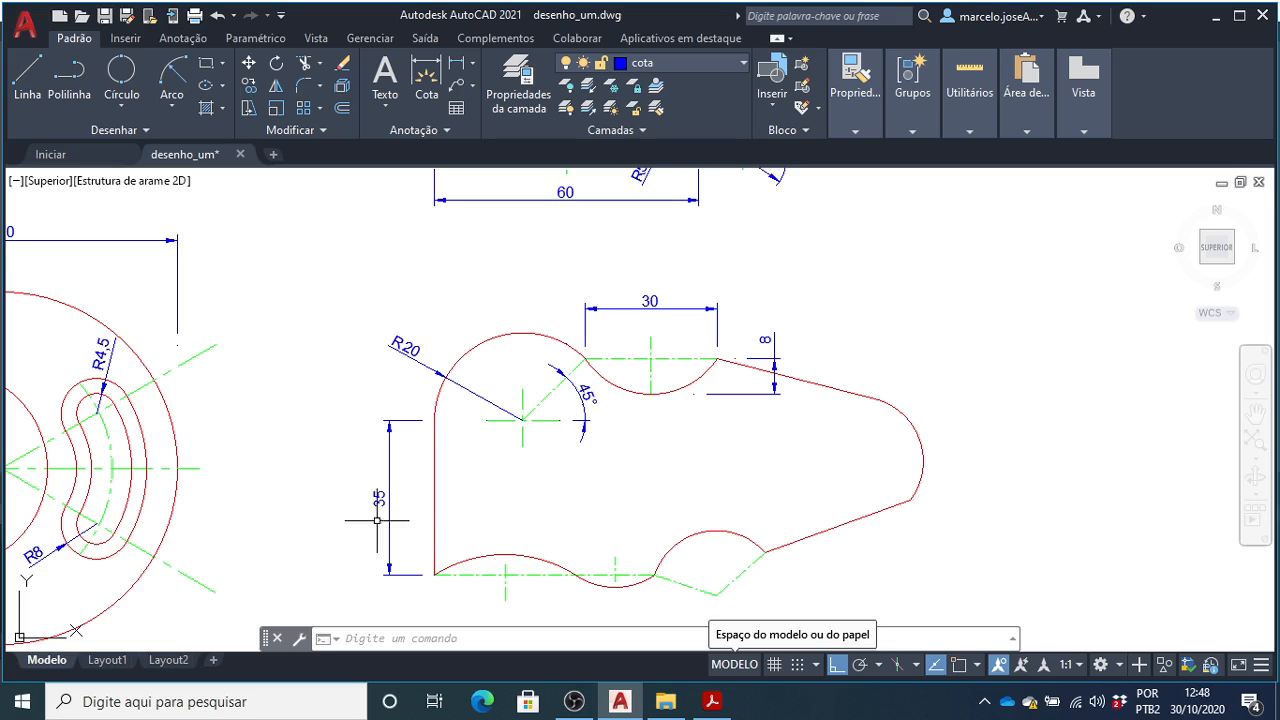
- Add the horizontal single-line text (0,0) at the profile's lower-left corner, starting just below the 35 dimension's lower extension line
{"action": "scroll", "coordinate": [396, 479], "scroll_direction": "down", "scroll_amount": 2}
{"action": "scroll", "coordinate": [396, 560], "scroll_direction": "up", "scroll_amount": 4}
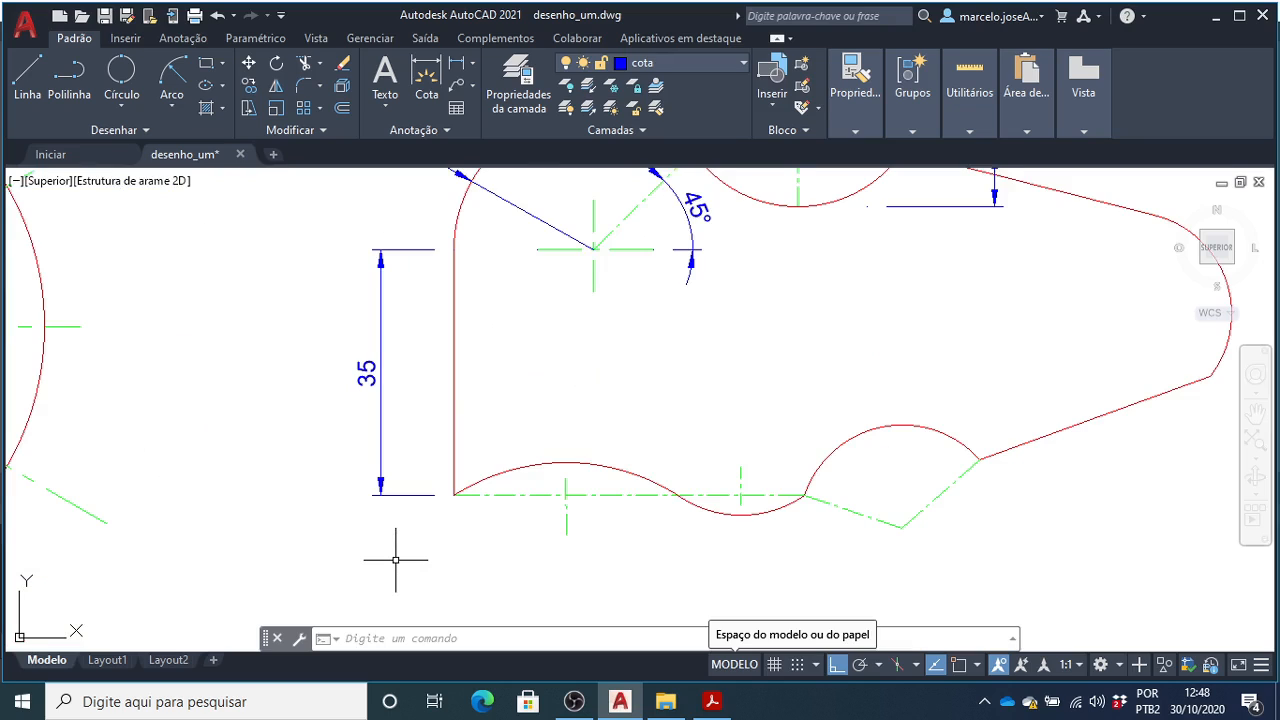
{"action": "type", "text": "TE"}
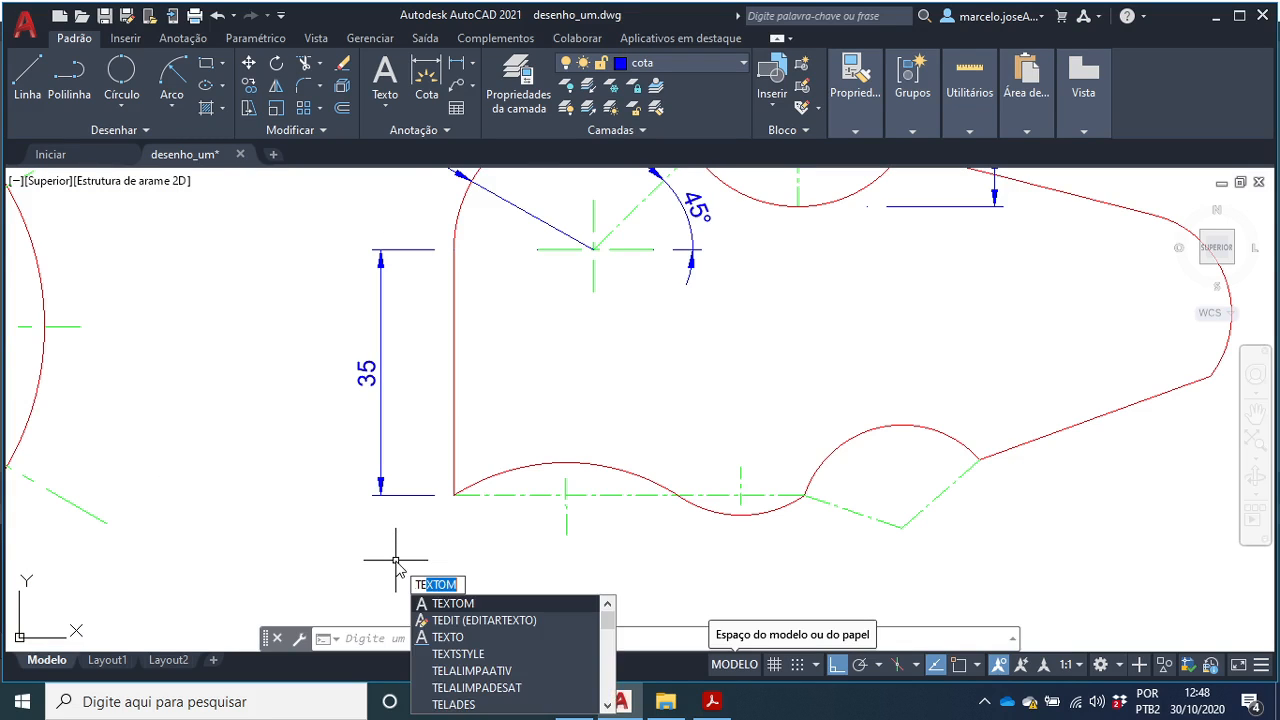
{"action": "type", "text": "X"}
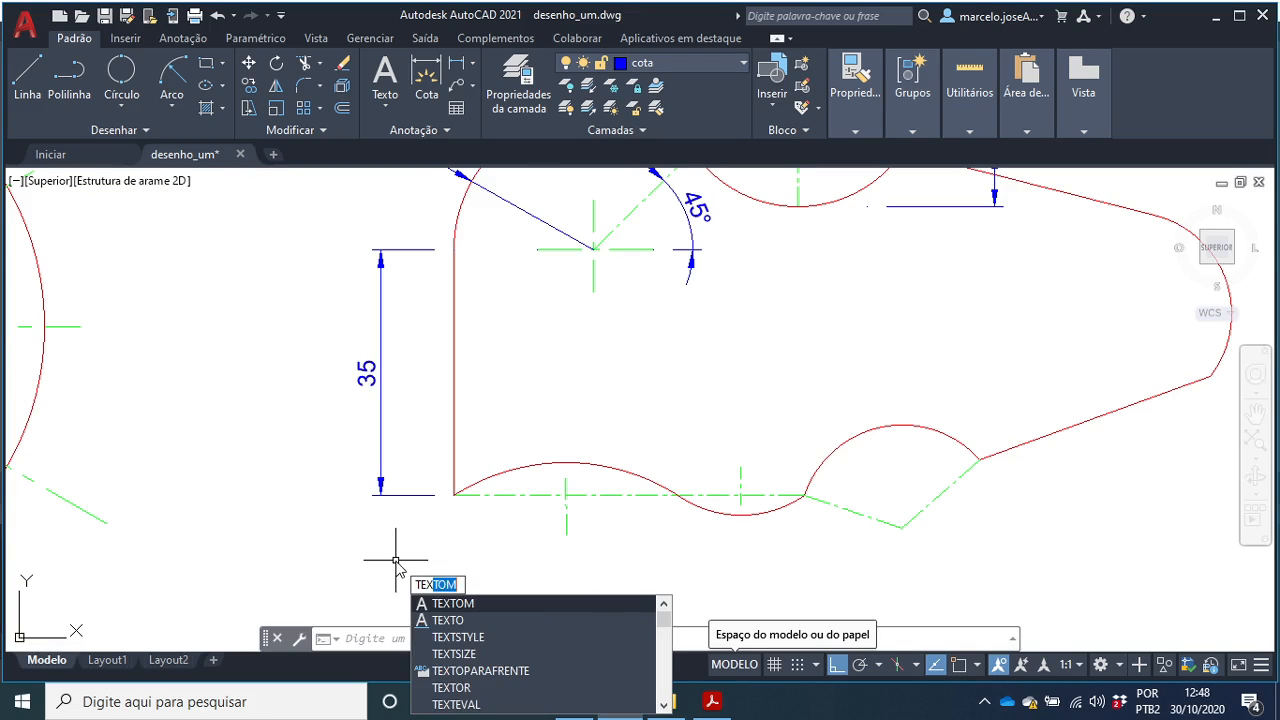
{"action": "type", "text": "TO"}
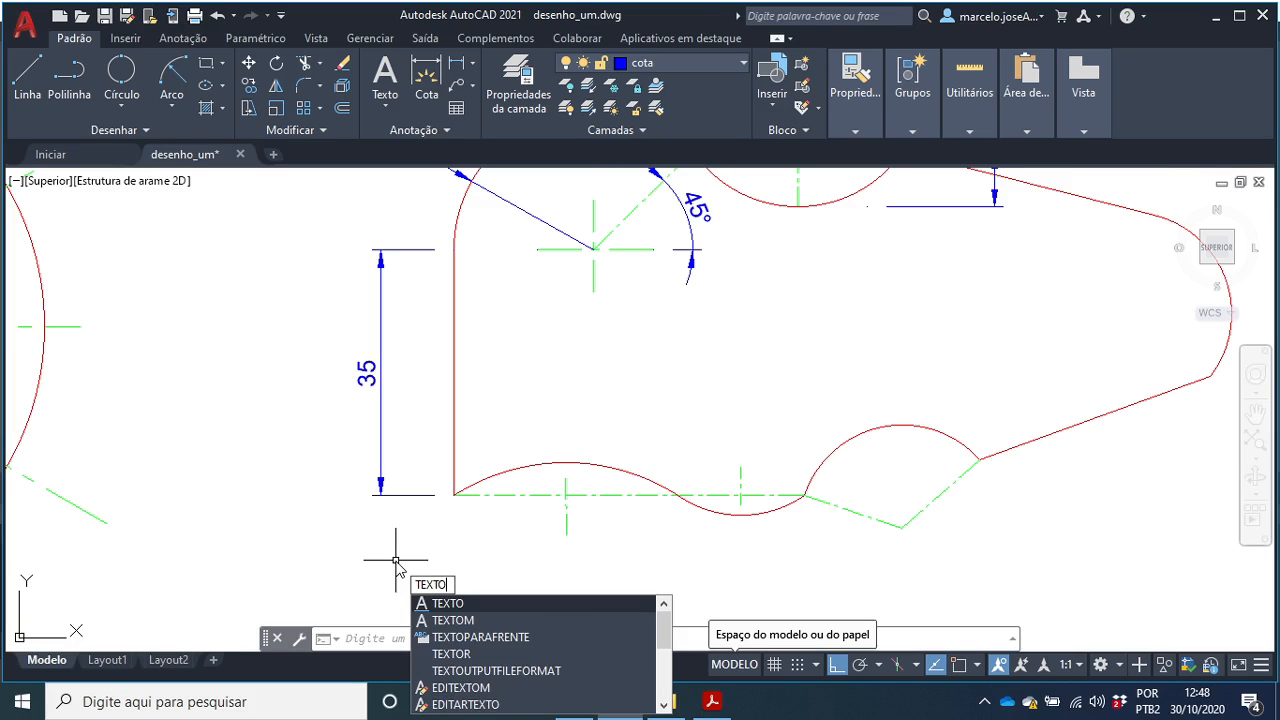
{"action": "key", "text": "Return"}
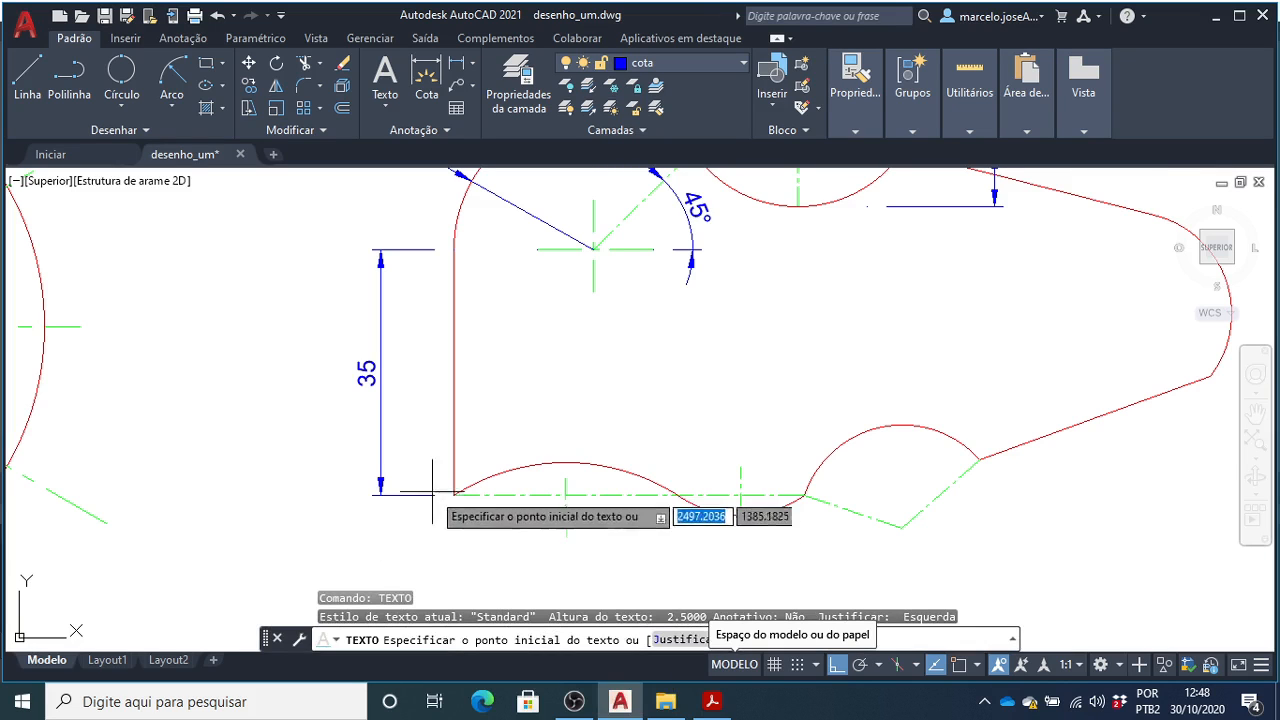
{"action": "scroll", "coordinate": [423, 529], "scroll_direction": "up", "scroll_amount": 2}
{"action": "scroll", "coordinate": [417, 503], "scroll_direction": "down", "scroll_amount": 2}
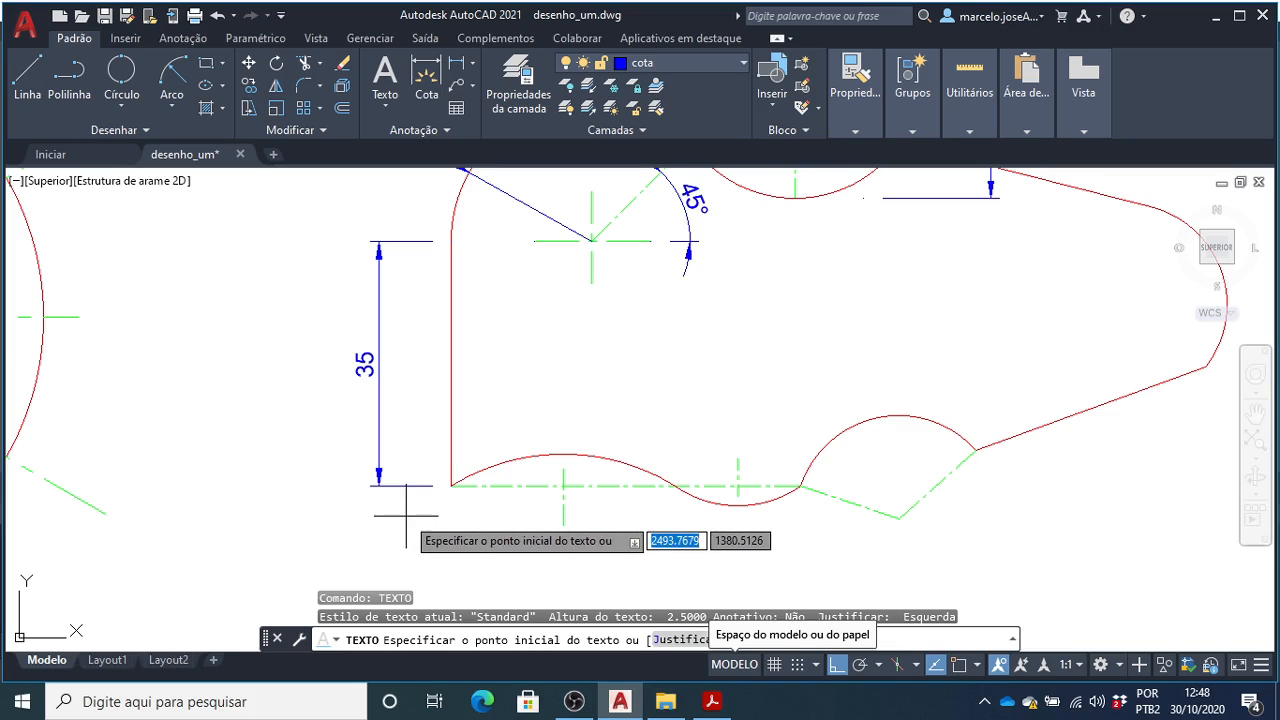
{"action": "left_click", "coordinate": [402, 515]}
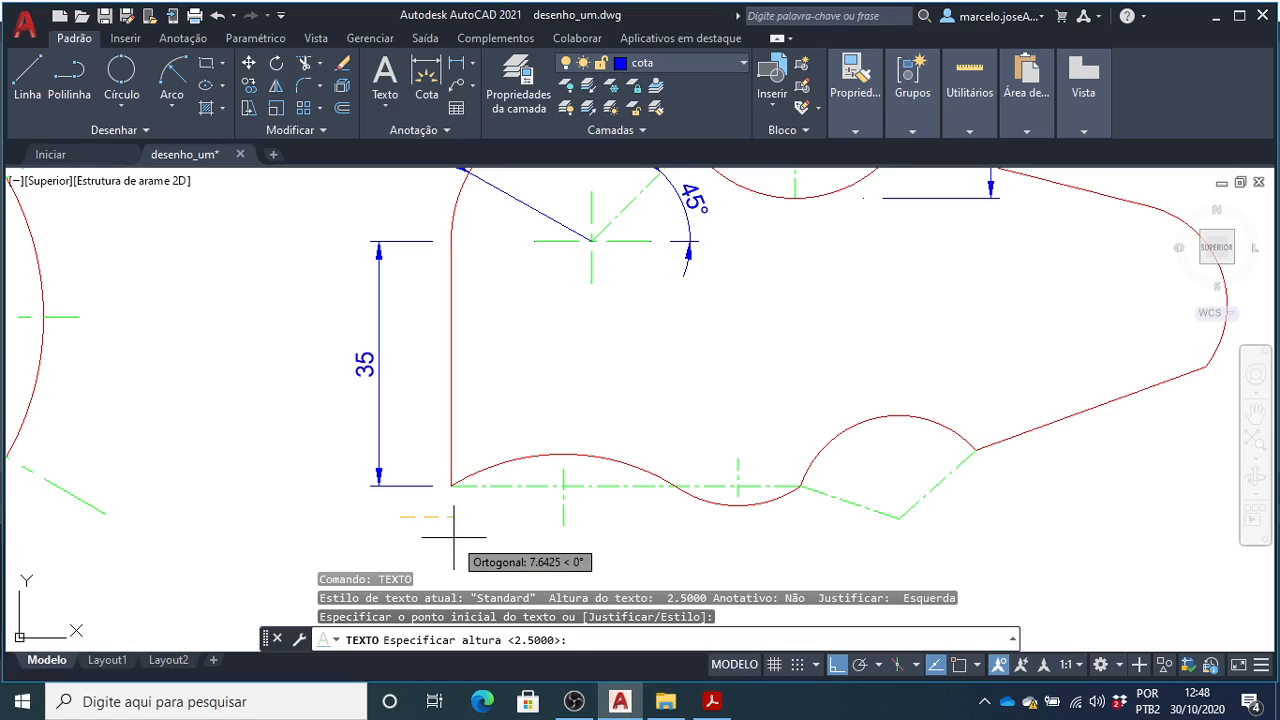
{"action": "key", "text": "Return"}
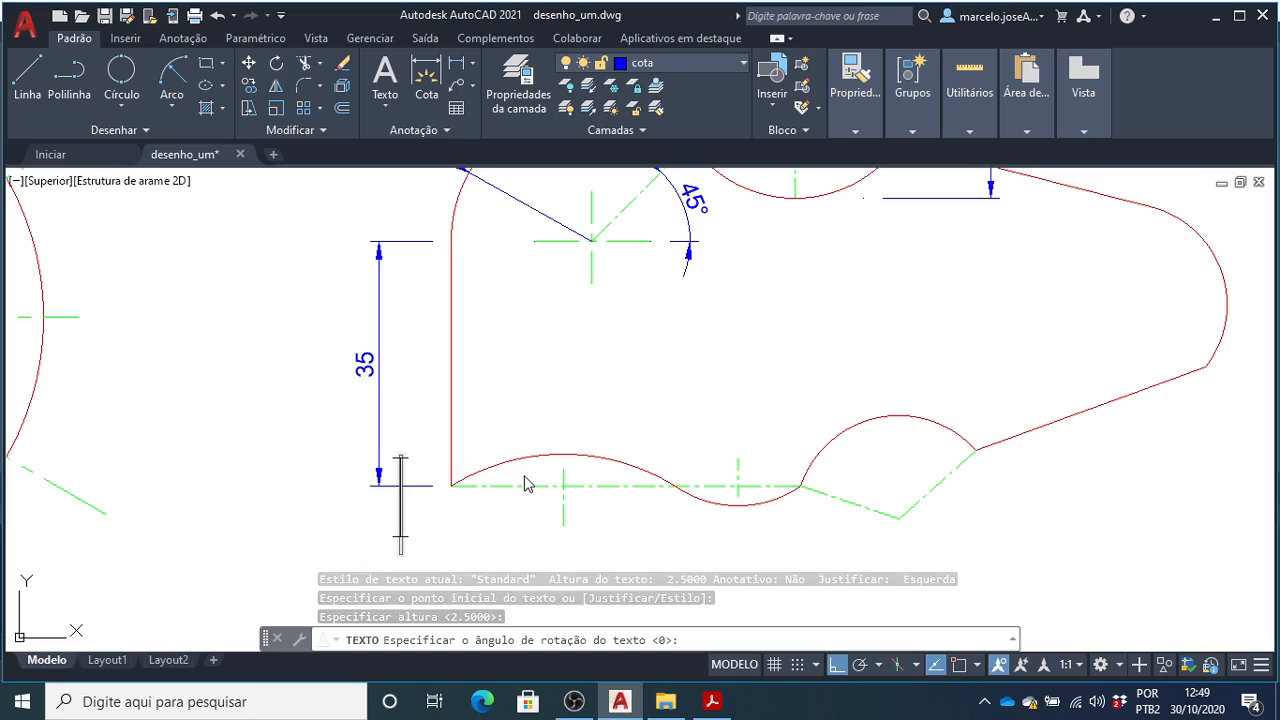
{"action": "key", "text": "Return"}
{"action": "type", "text": "("}
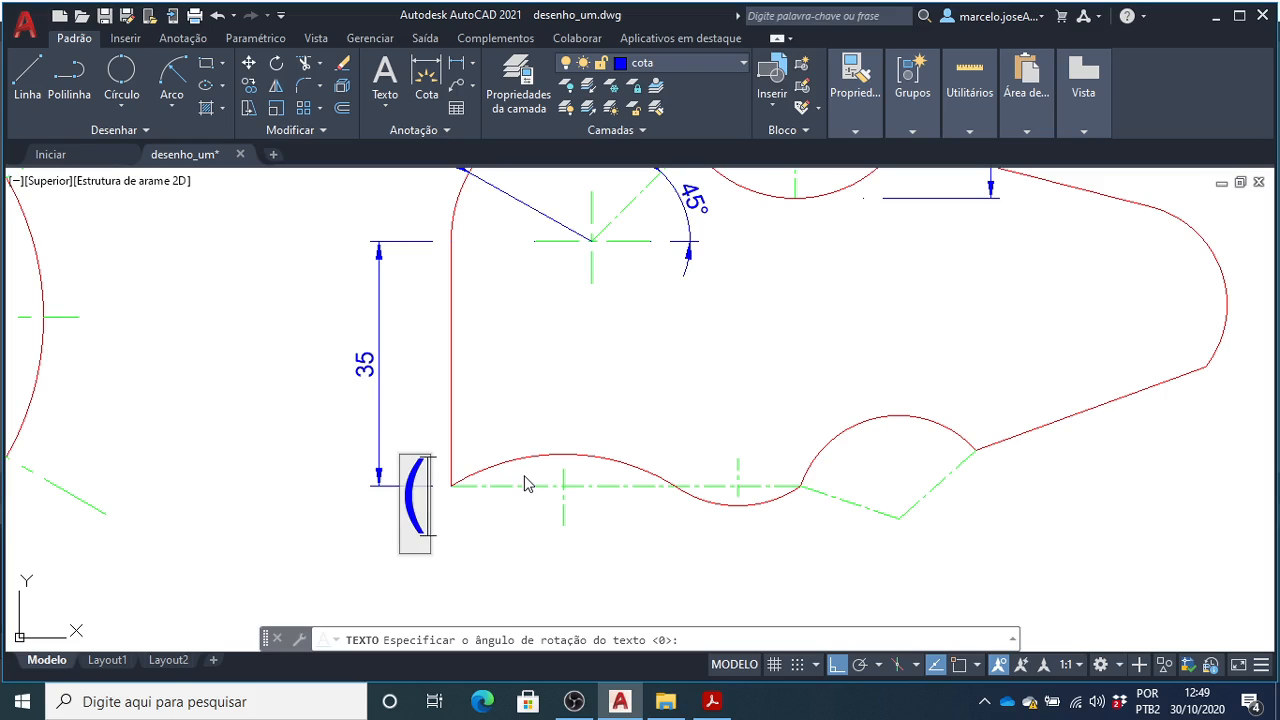
{"action": "type", "text": "00"}
{"action": "key", "text": "BackSpace"}
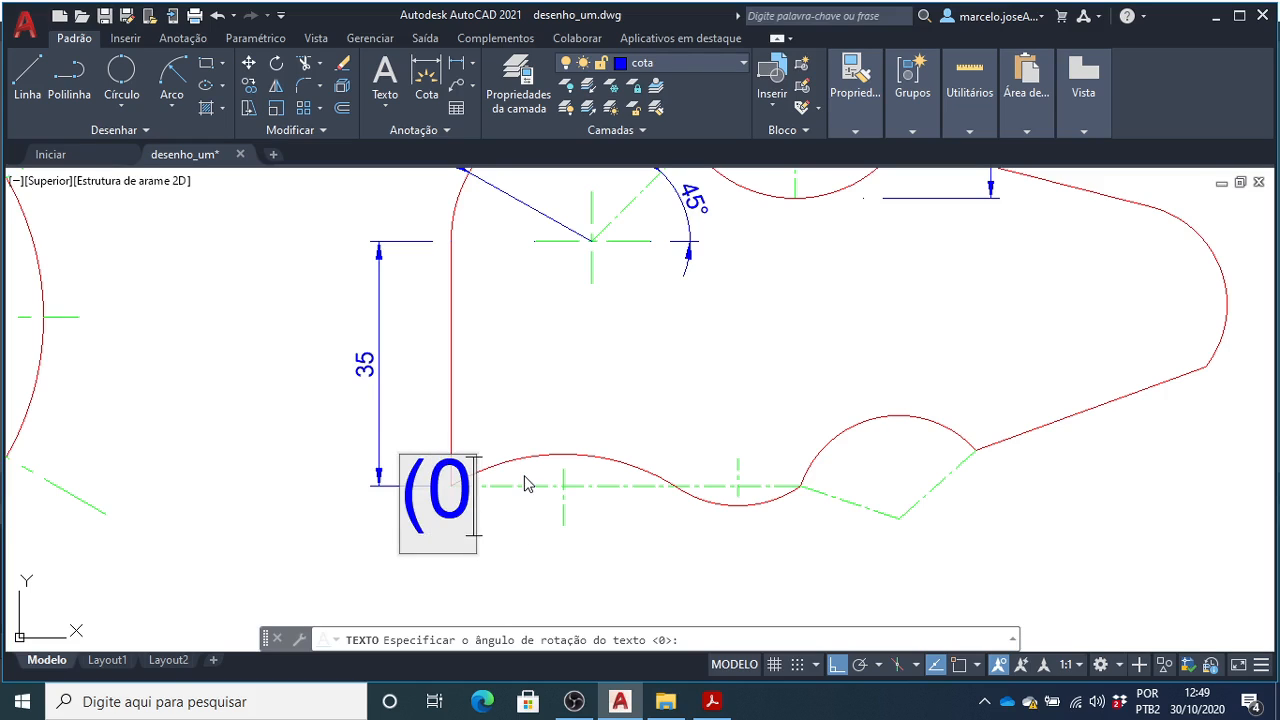
{"action": "type", "text": ",0)"}
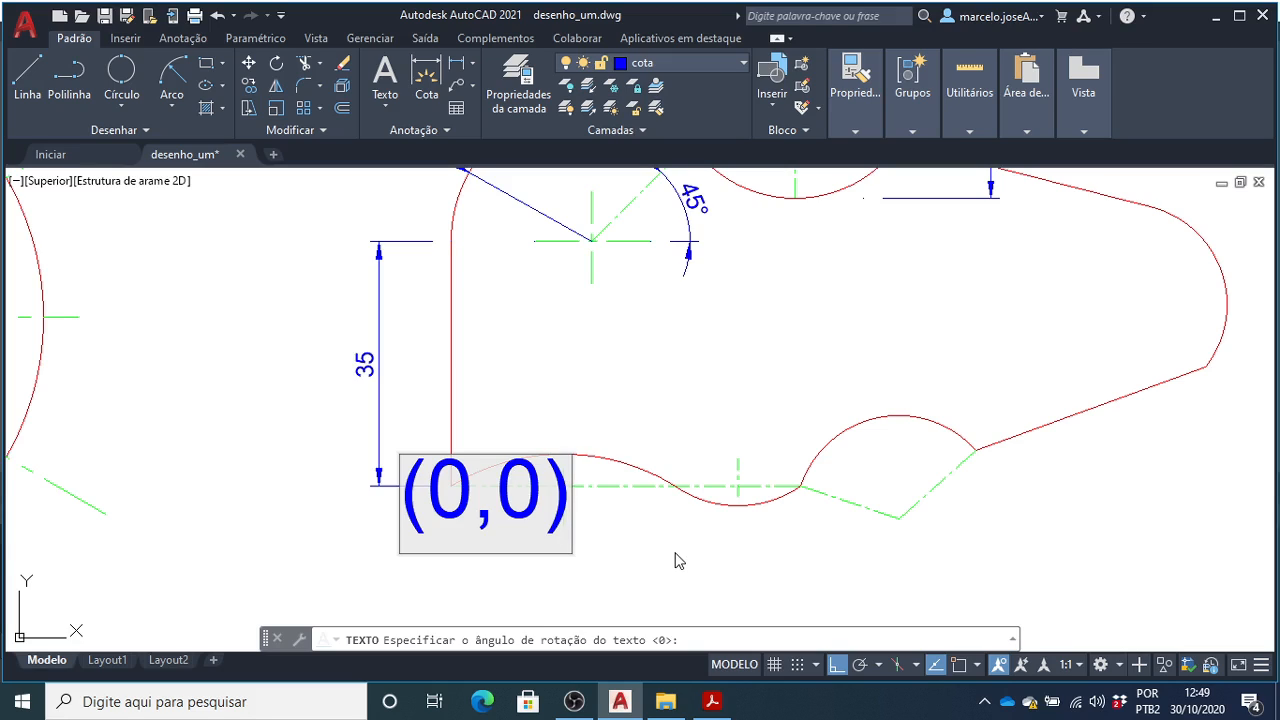
{"action": "left_click", "coordinate": [657, 573]}
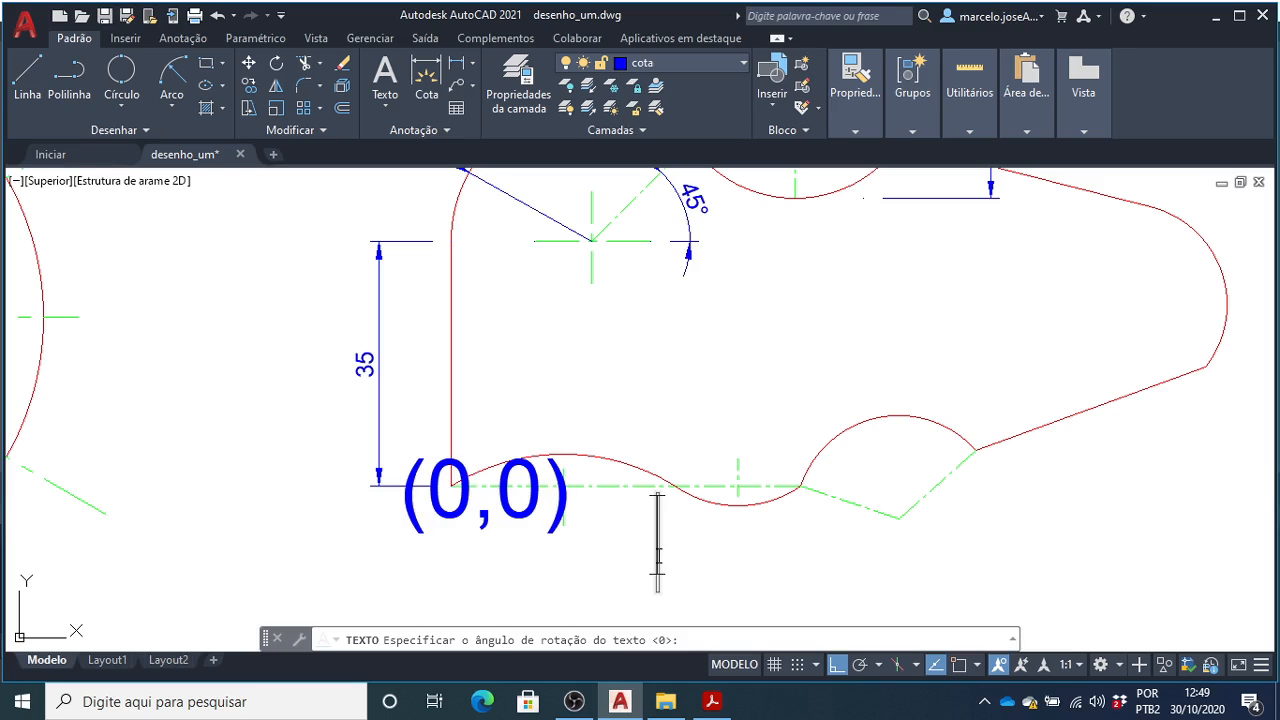
{"action": "key", "text": "Escape"}
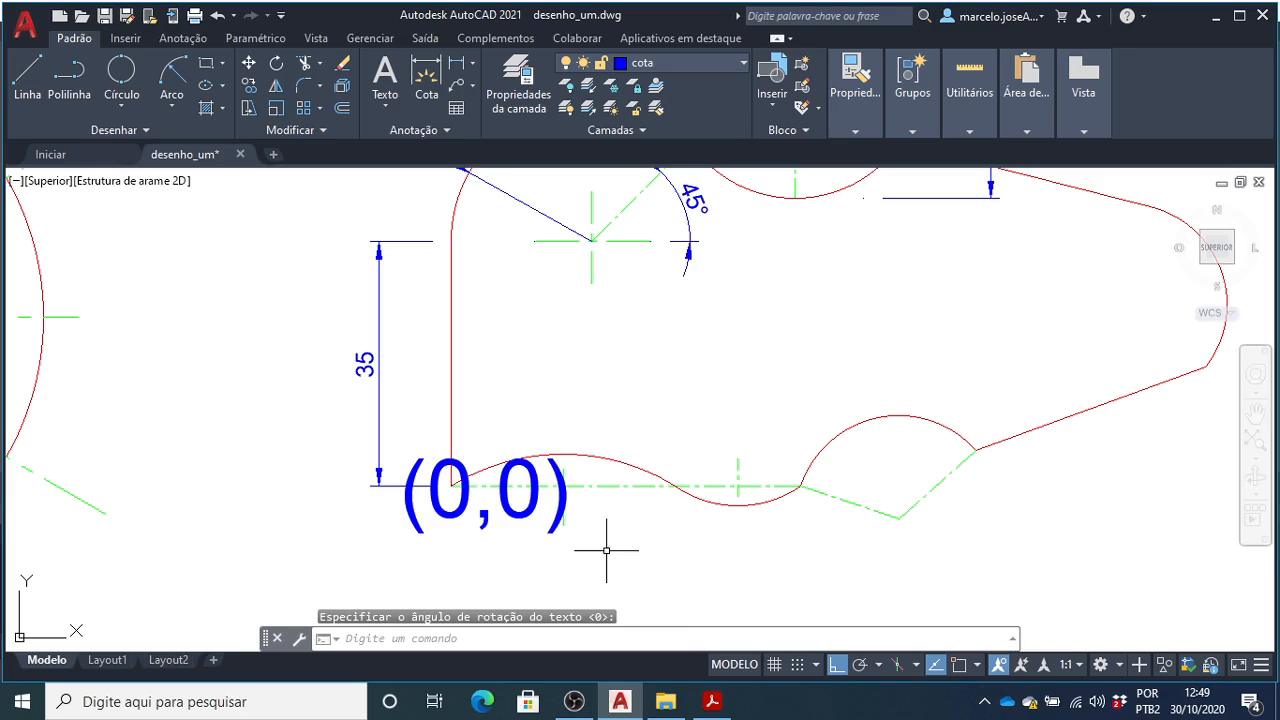
- Scale the (0,0) text by a factor of 0.2, using the profile's lower-left corner as base point
{"action": "scroll", "coordinate": [463, 441], "scroll_direction": "up", "scroll_amount": 2}
{"action": "scroll", "coordinate": [463, 441], "scroll_direction": "down", "scroll_amount": 6}
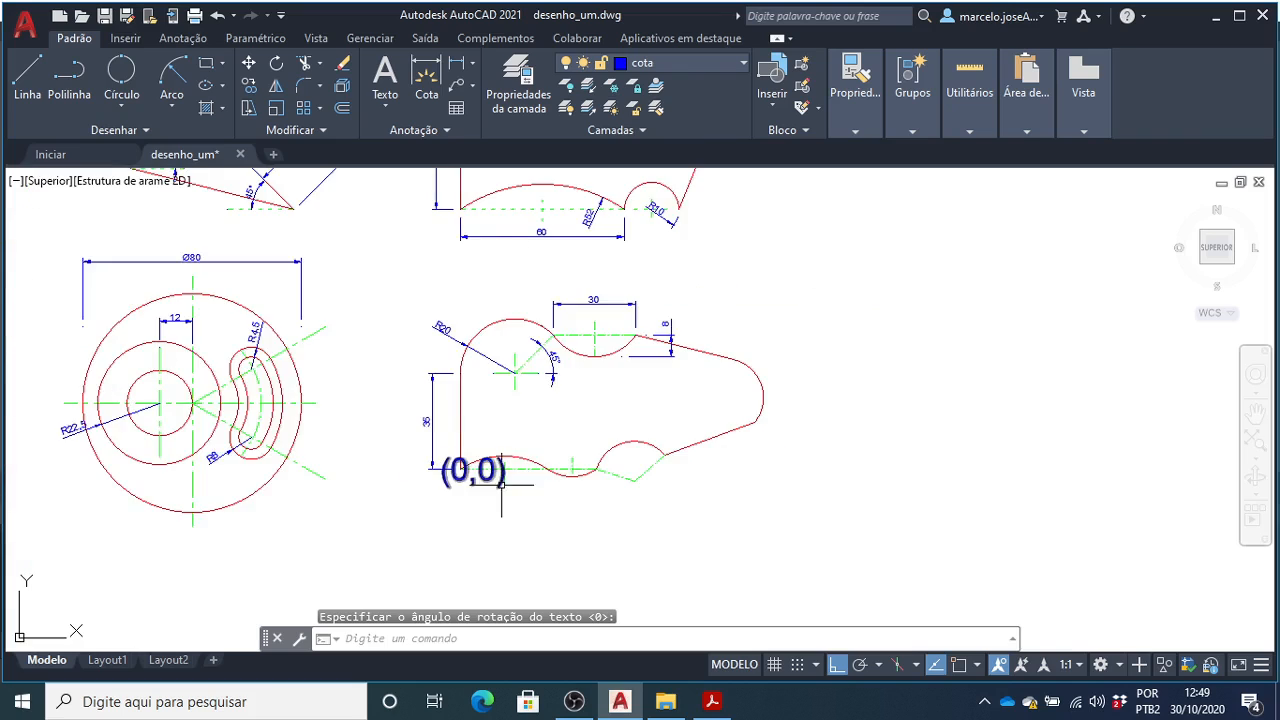
{"action": "scroll", "coordinate": [515, 488], "scroll_direction": "up", "scroll_amount": 2}
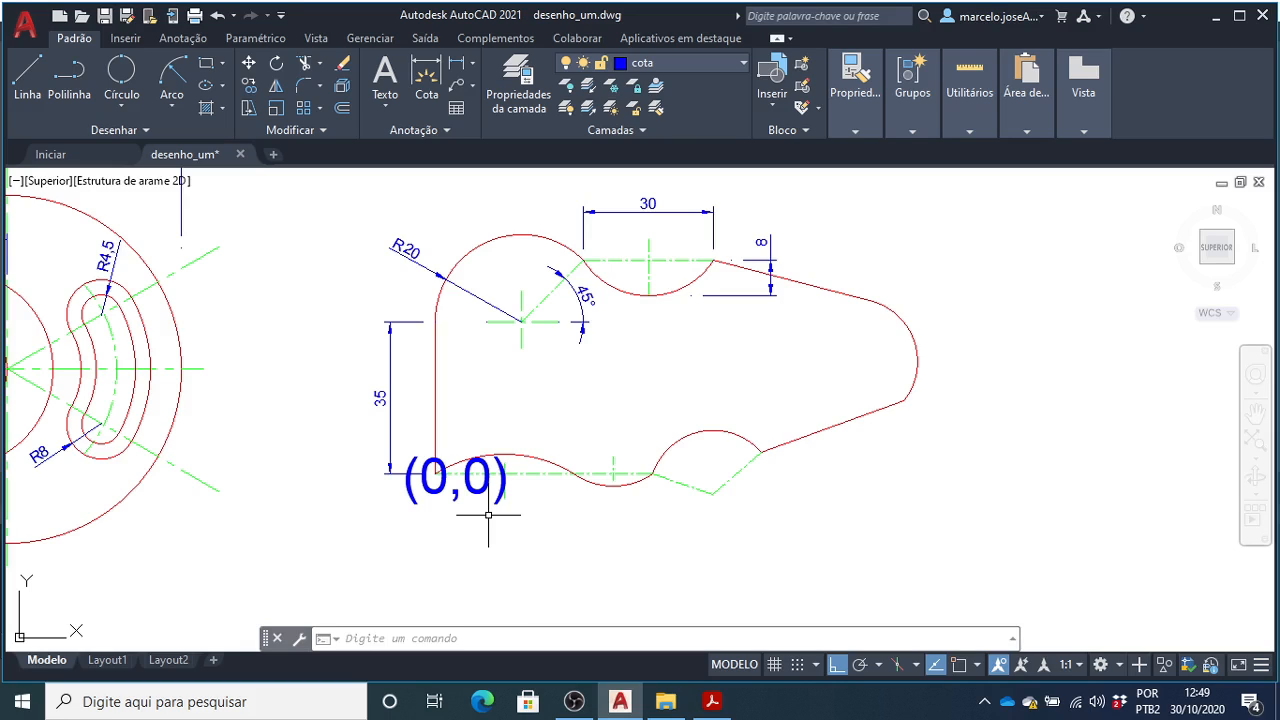
{"action": "type", "text": "Es"}
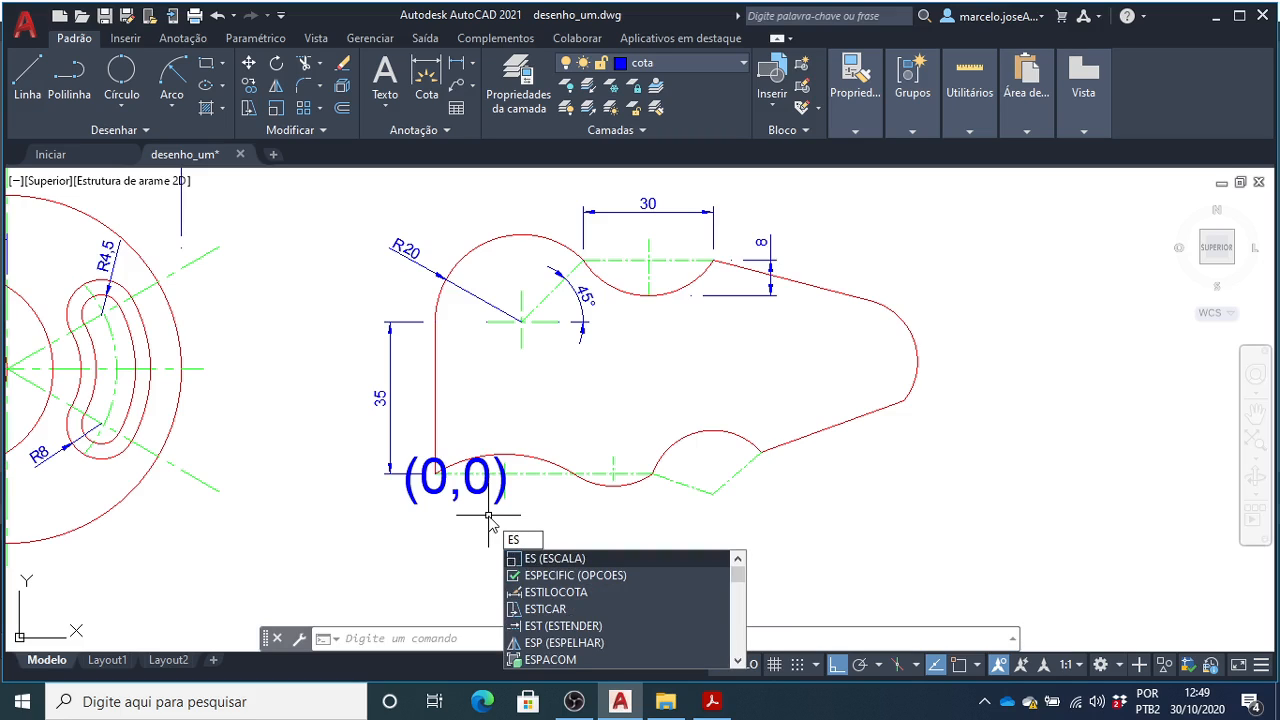
{"action": "key", "text": "Down"}
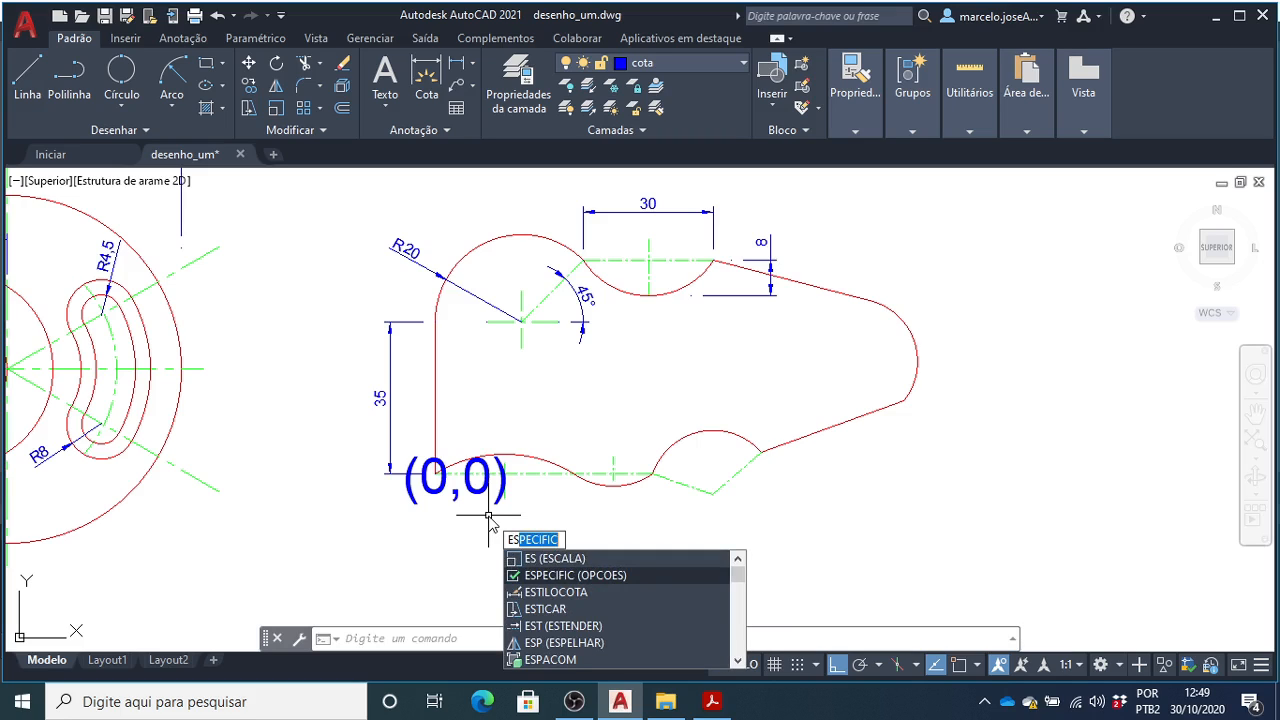
{"action": "key", "text": "Up"}
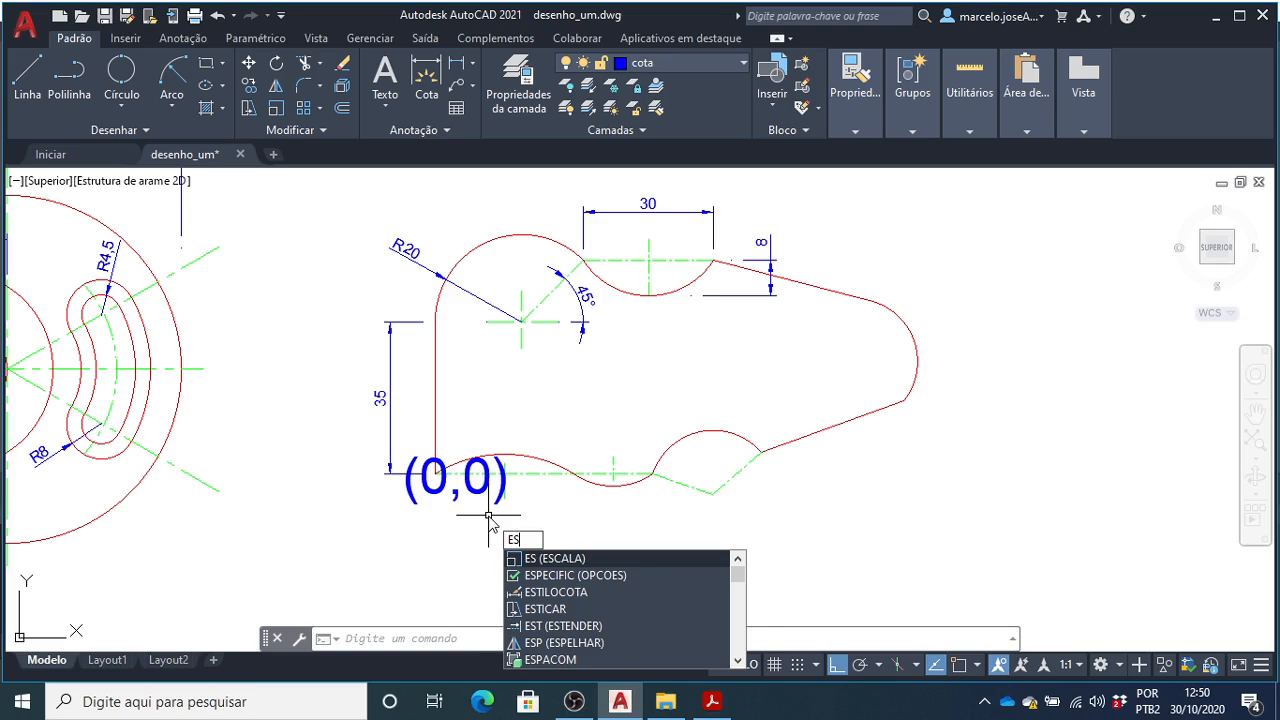
{"action": "key", "text": "Return"}
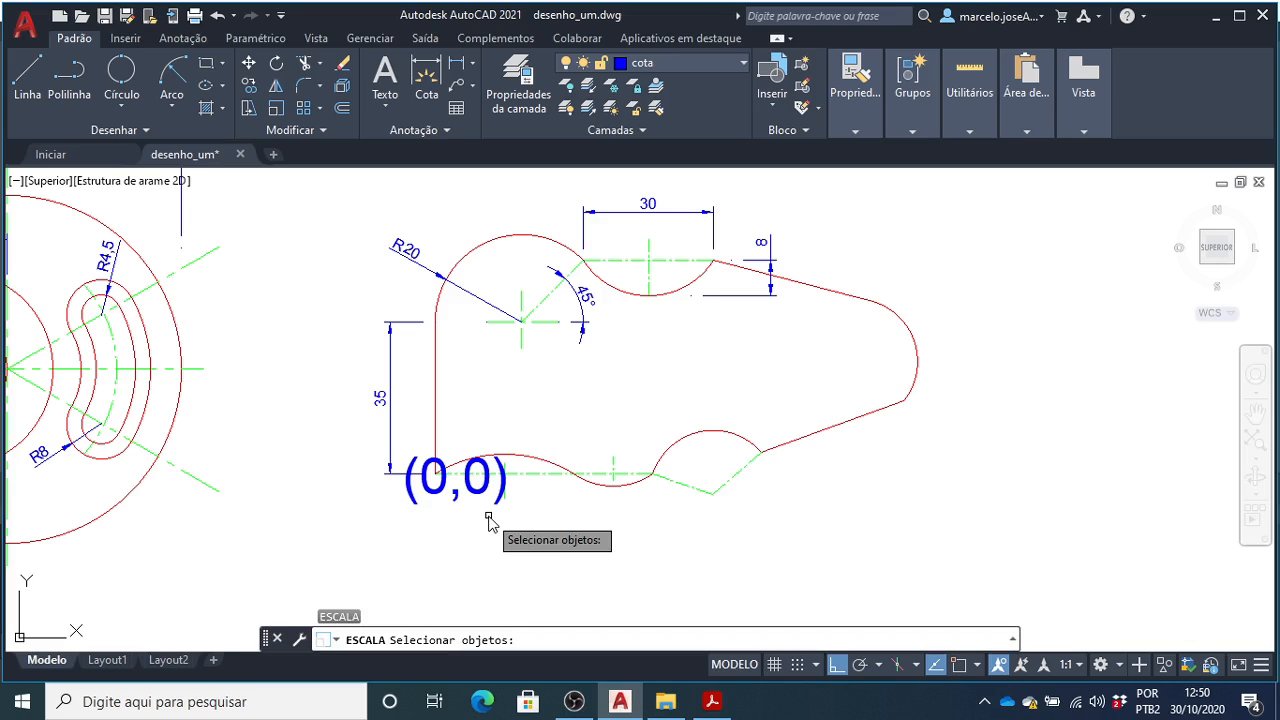
{"action": "left_click", "coordinate": [413, 499]}
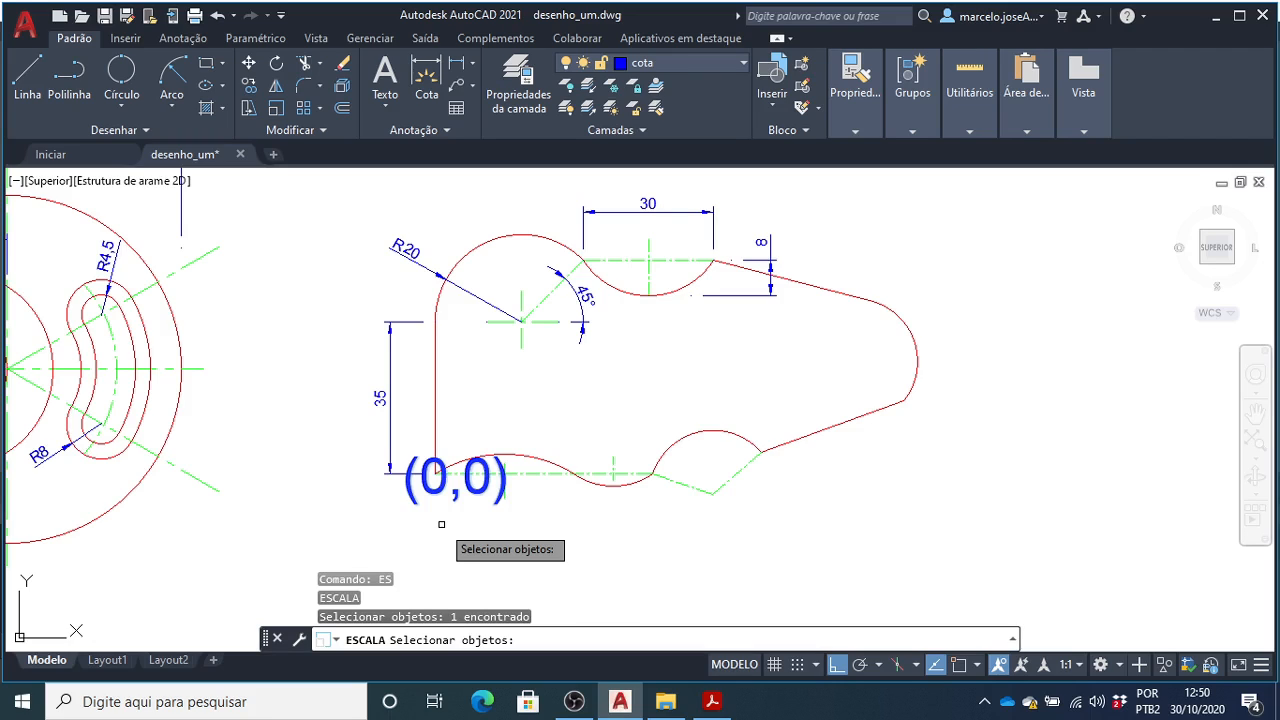
{"action": "key", "text": "Return"}
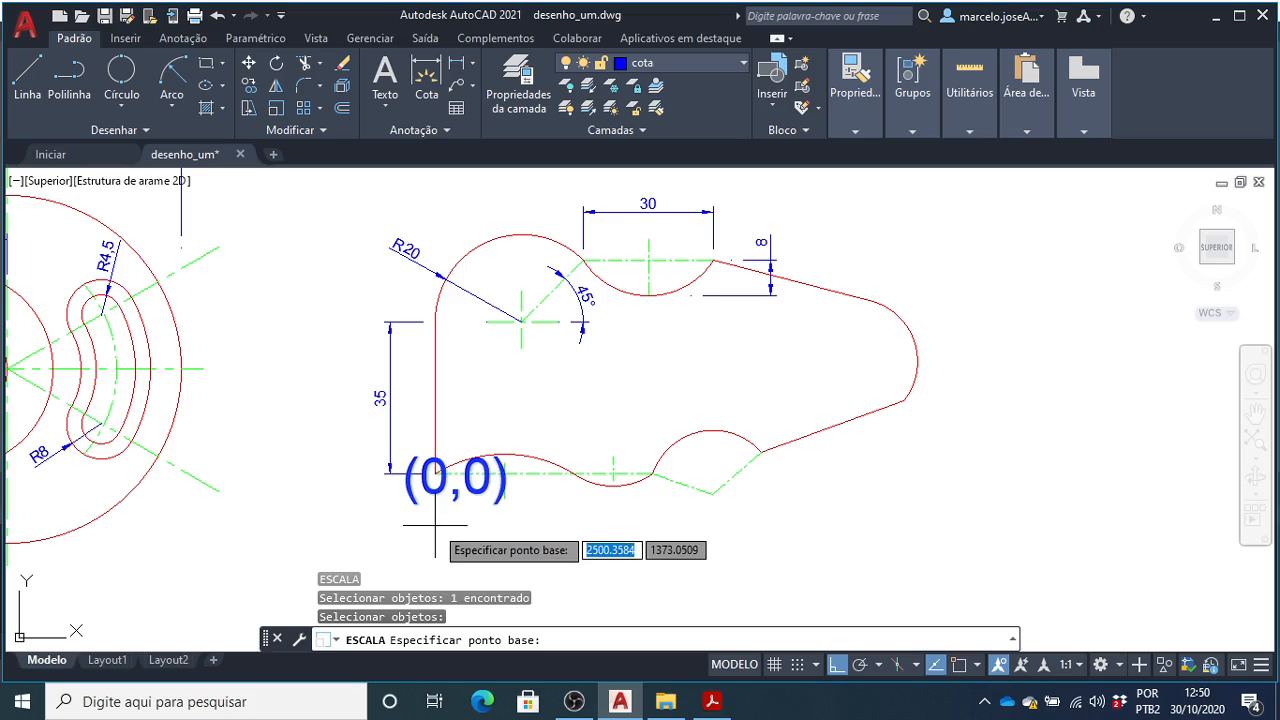
{"action": "left_click", "coordinate": [437, 473]}
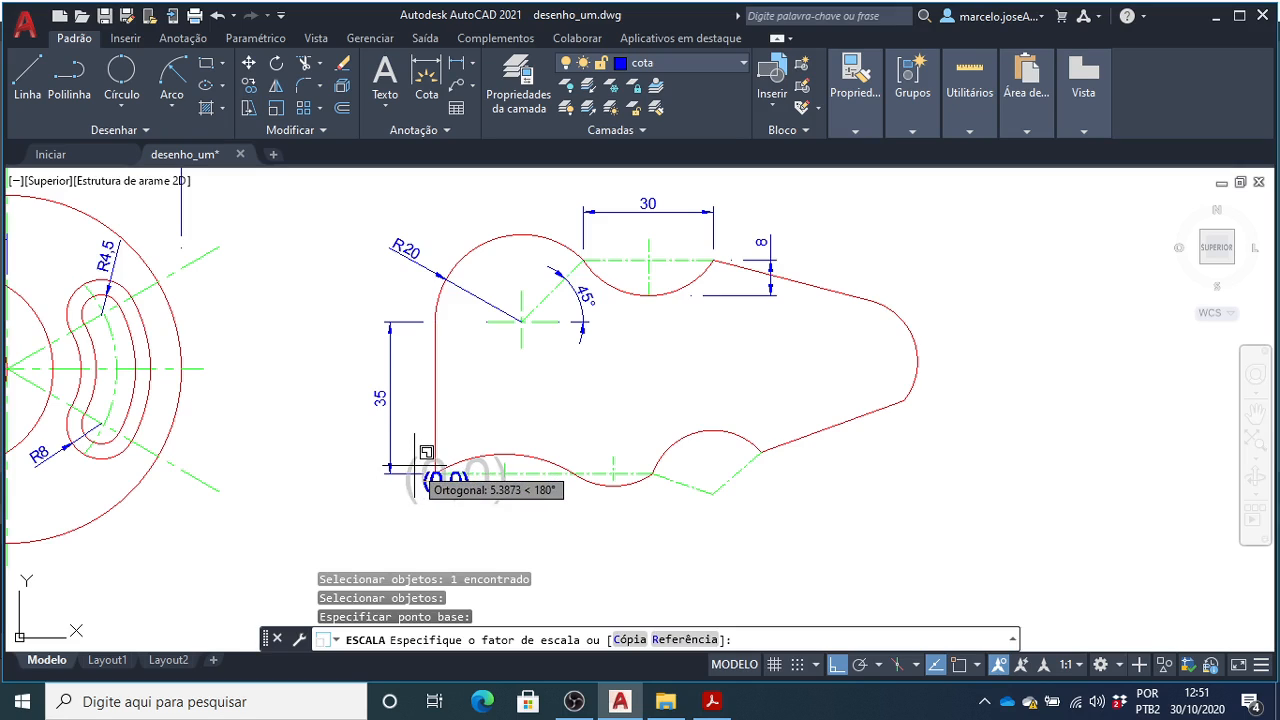
{"action": "type", "text": "0.5"}
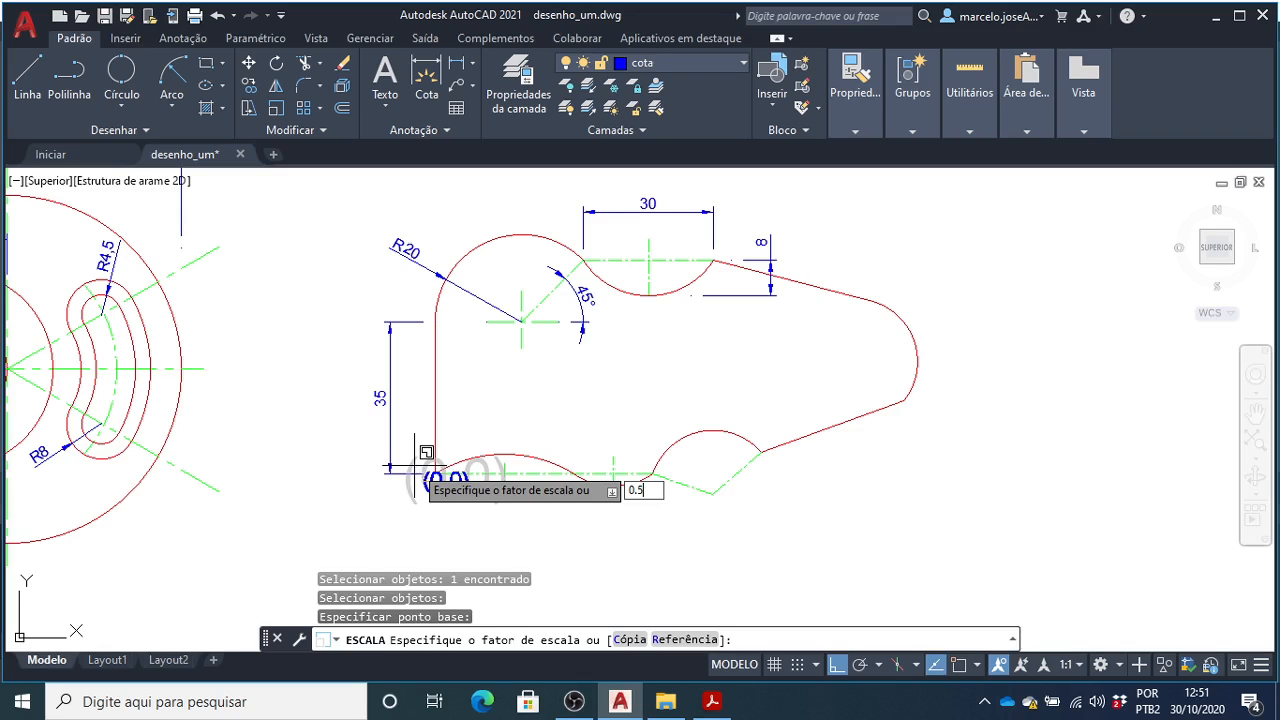
{"action": "key", "text": "BackSpace"}
{"action": "type", "text": "2"}
{"action": "key", "text": "Return"}
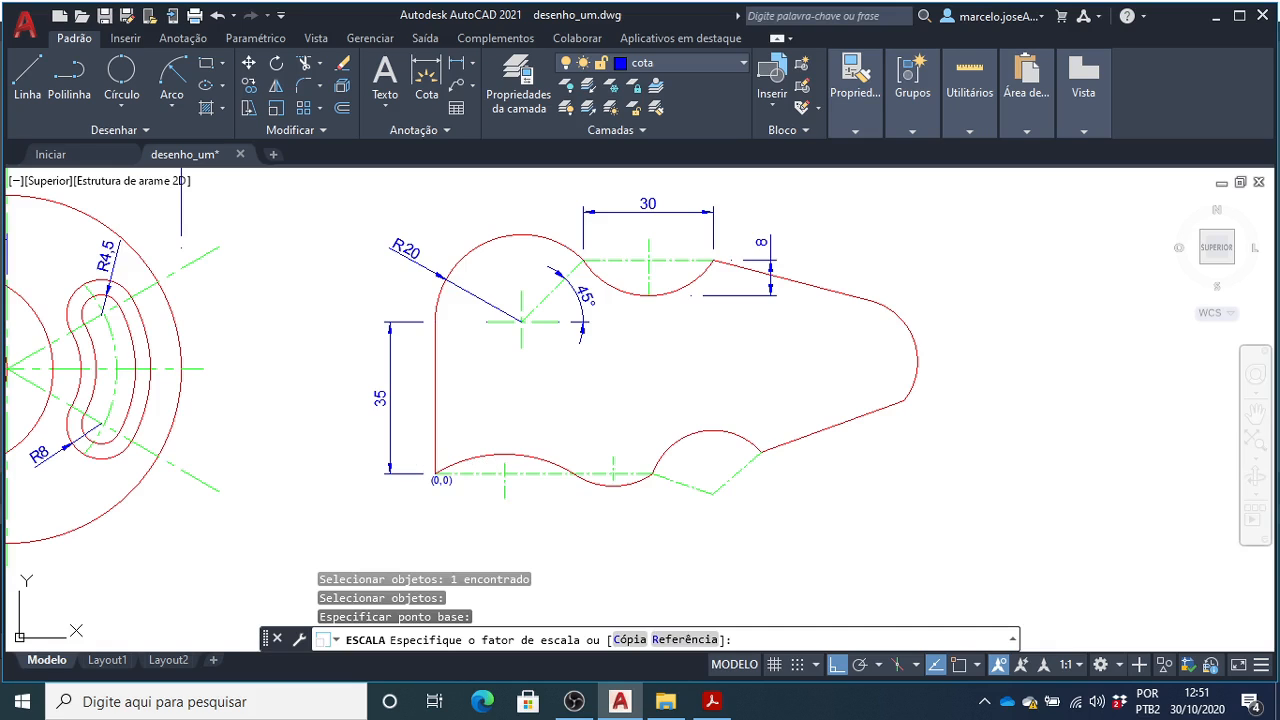
- Enlarge the (0,0) text at the profile's lower-left corner with Scale, using a base point on the text itself
{"action": "scroll", "coordinate": [455, 482], "scroll_direction": "up", "scroll_amount": 2}
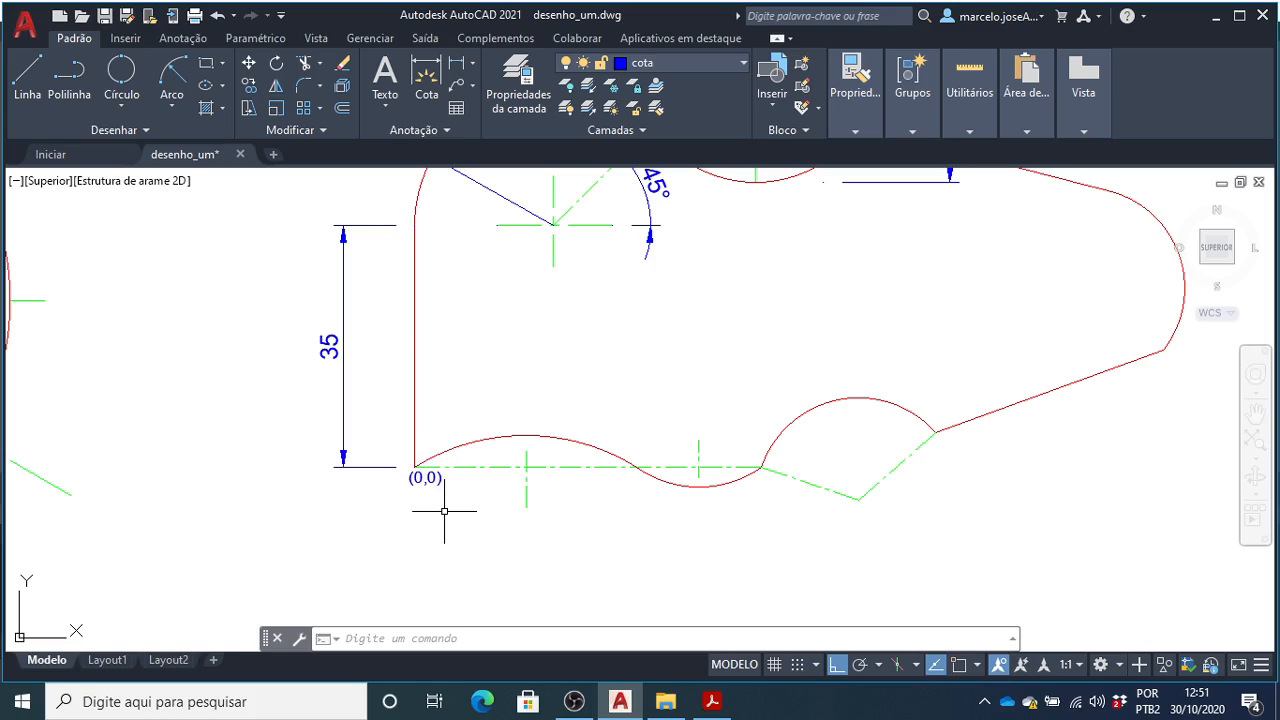
{"action": "type", "text": "ES"}
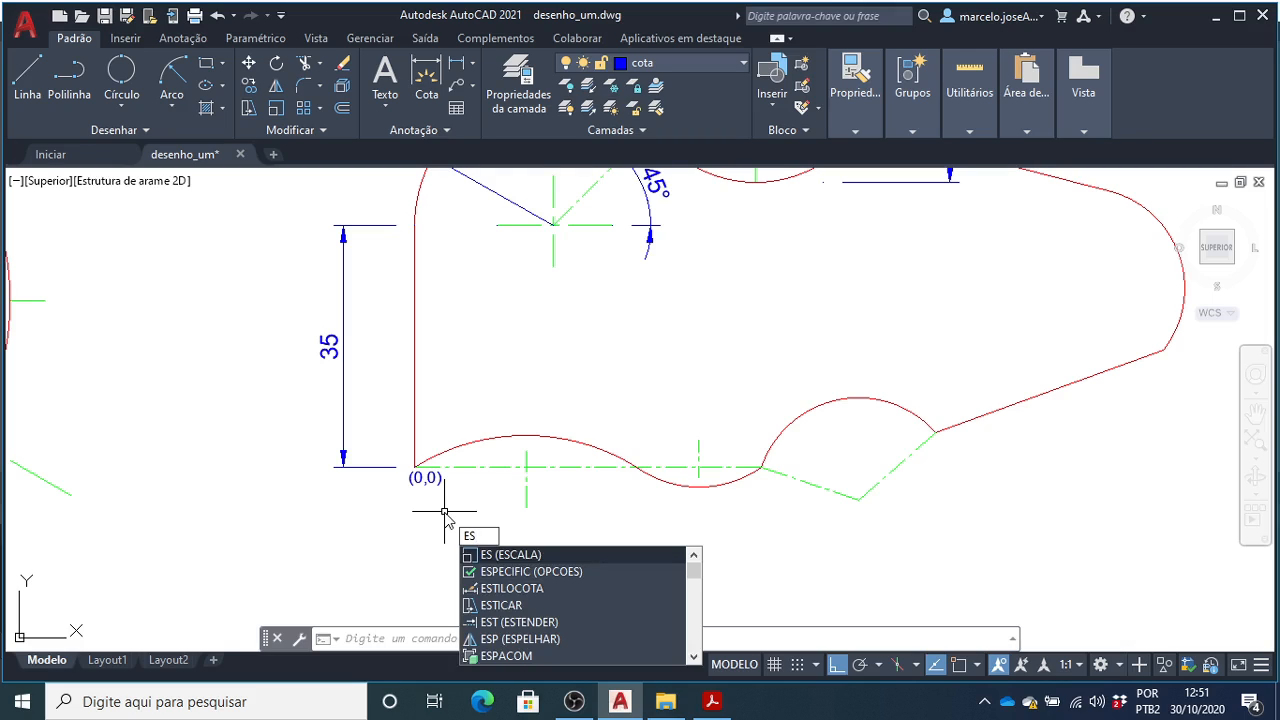
{"action": "key", "text": "Return"}
{"action": "left_click", "coordinate": [425, 477]}
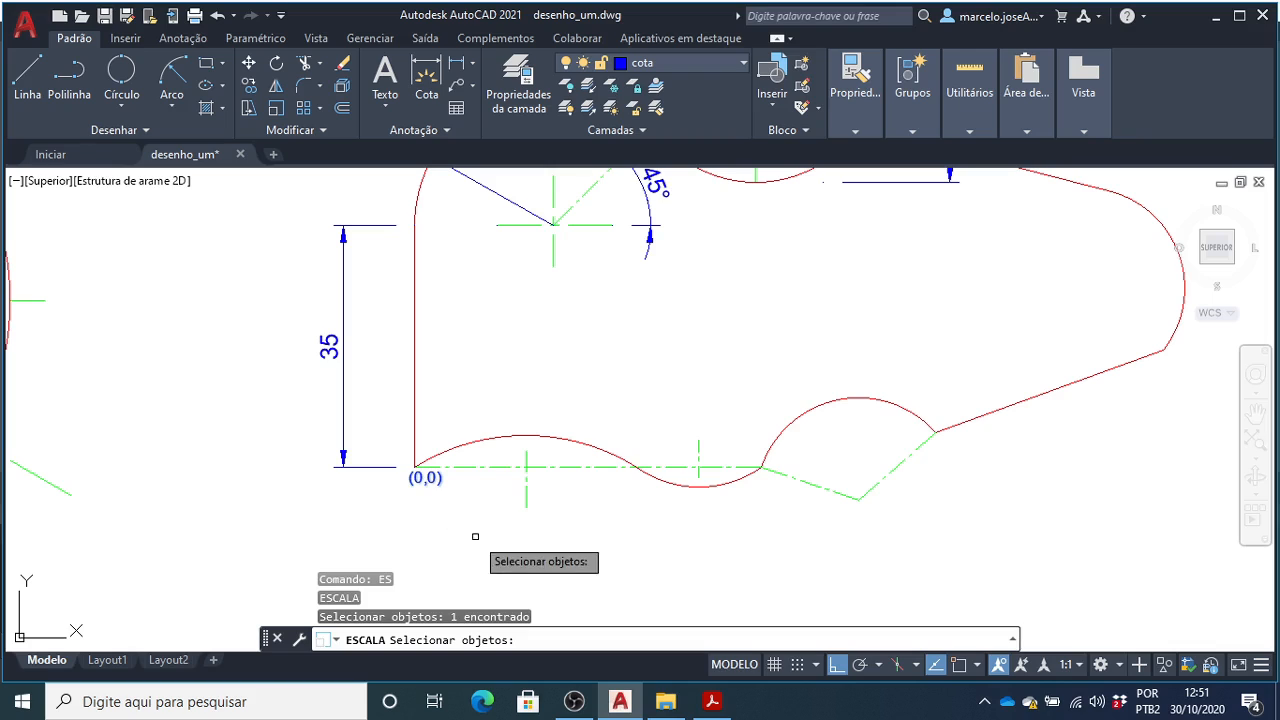
{"action": "key", "text": "Return"}
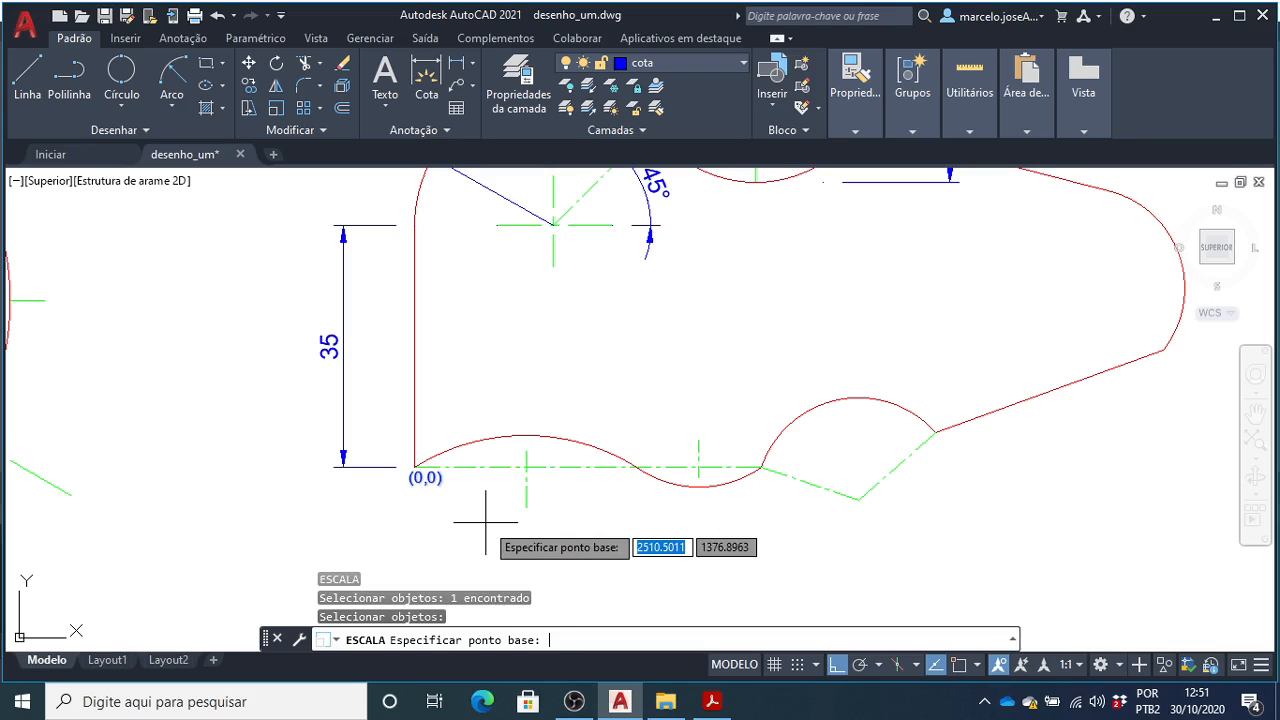
{"action": "left_click", "coordinate": [419, 478]}
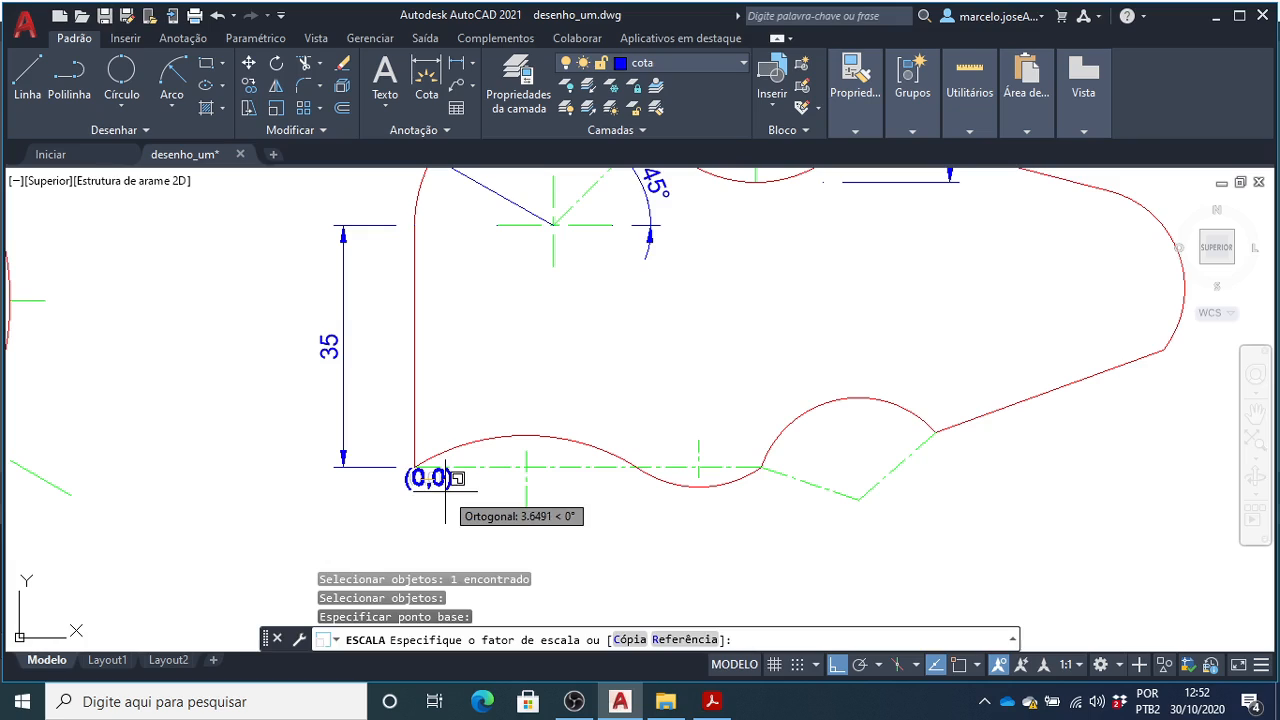
{"action": "key", "text": "Escape"}
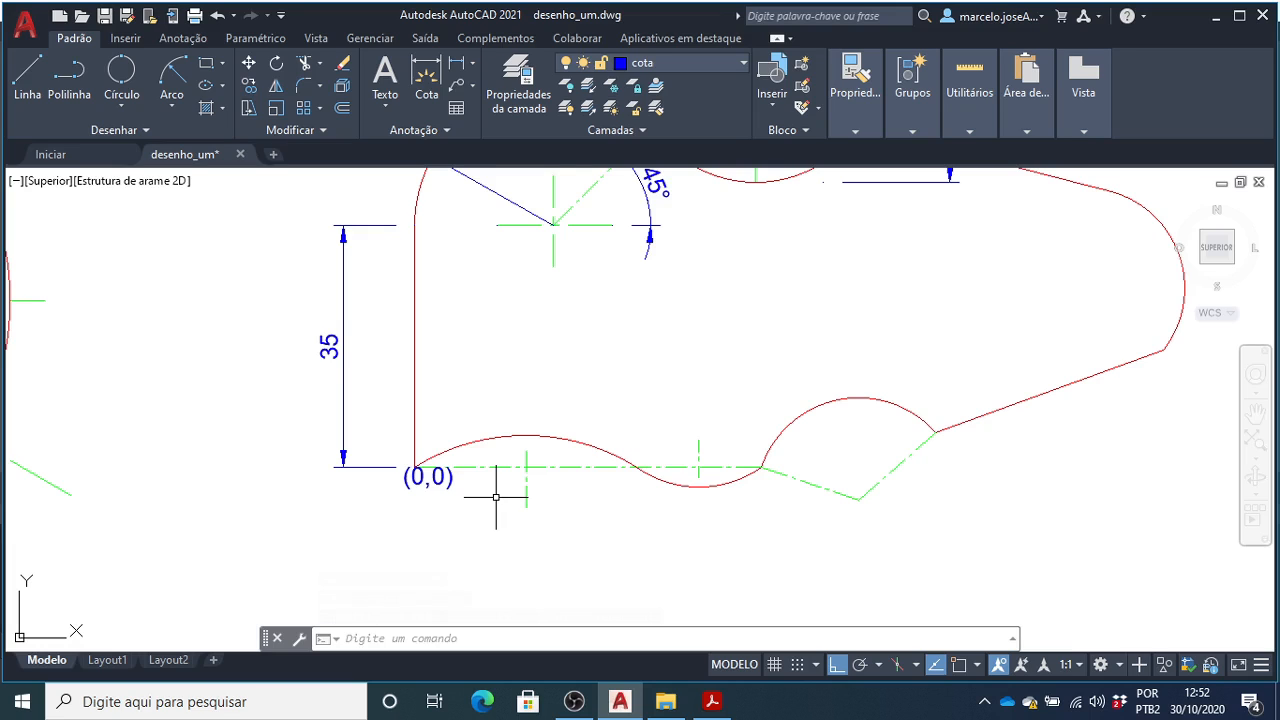
- Move the (0,0) text with Ortho off, down and left to just below the profile's lower-left corner, clear of the outline
{"action": "scroll", "coordinate": [440, 490], "scroll_direction": "up", "scroll_amount": 4}
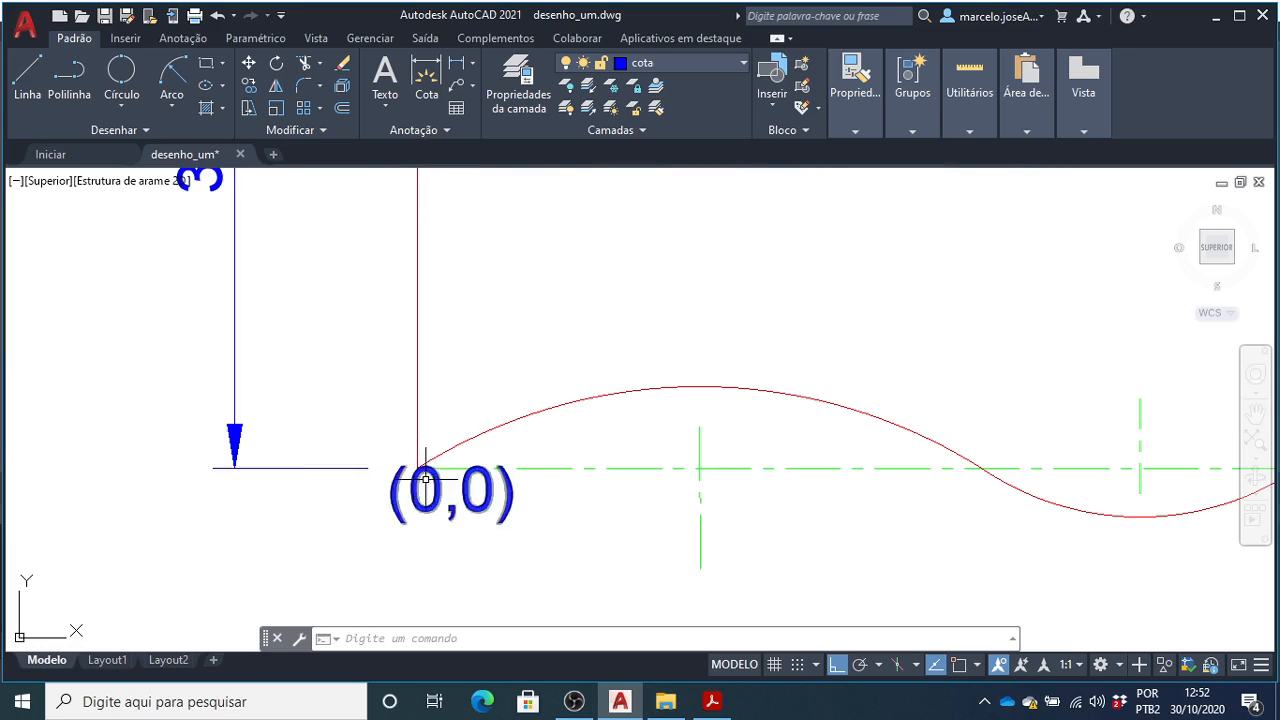
{"action": "scroll", "coordinate": [442, 490], "scroll_direction": "down", "scroll_amount": 2}
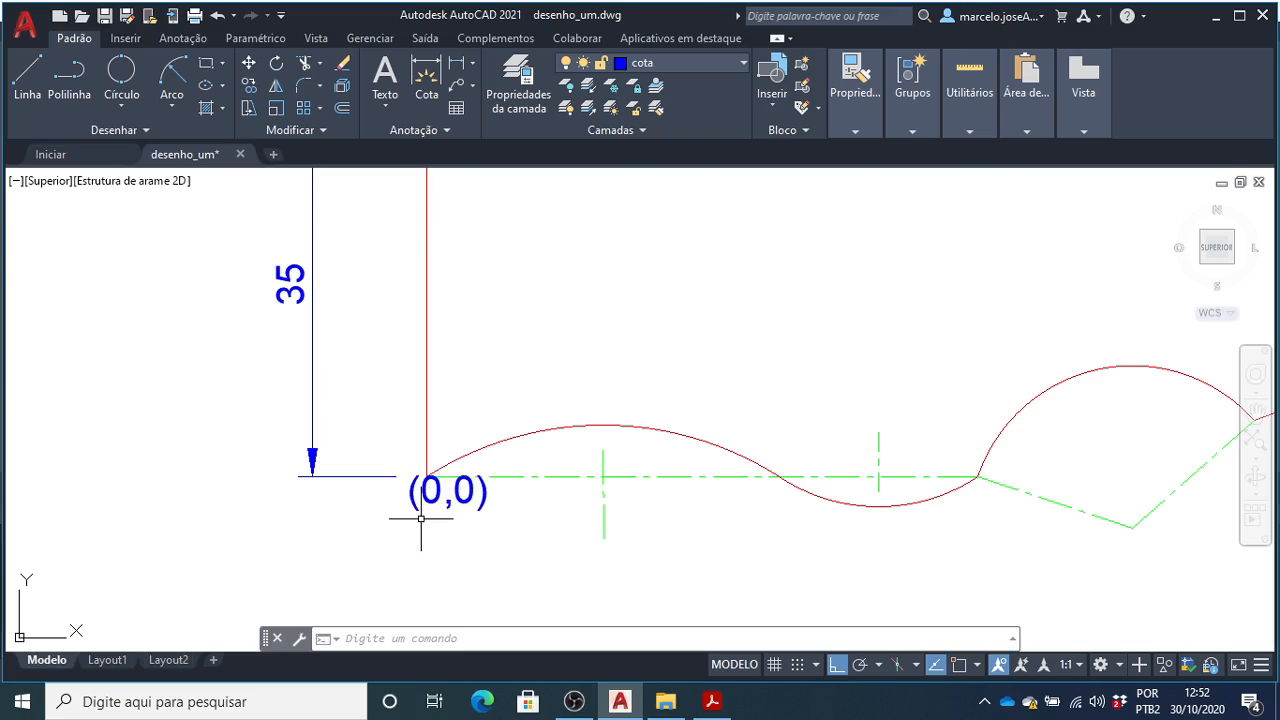
{"action": "scroll", "coordinate": [421, 493], "scroll_direction": "down", "scroll_amount": 2}
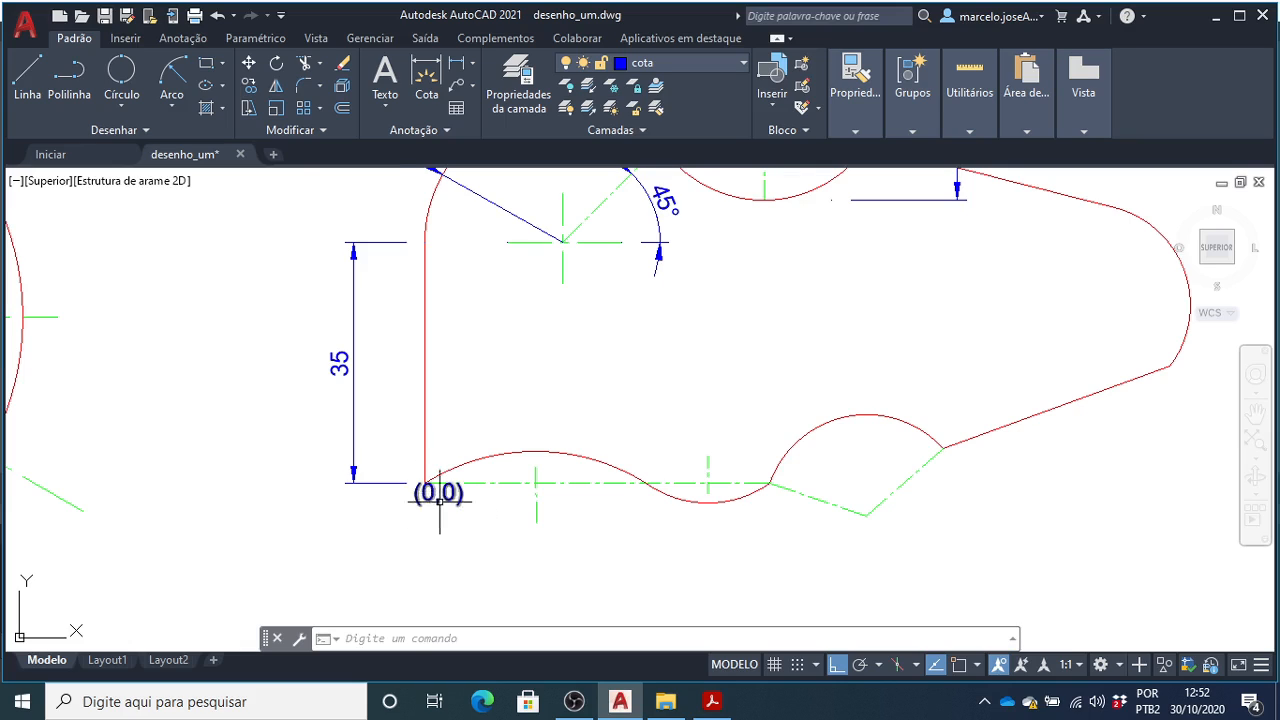
{"action": "scroll", "coordinate": [463, 516], "scroll_direction": "up", "scroll_amount": 2}
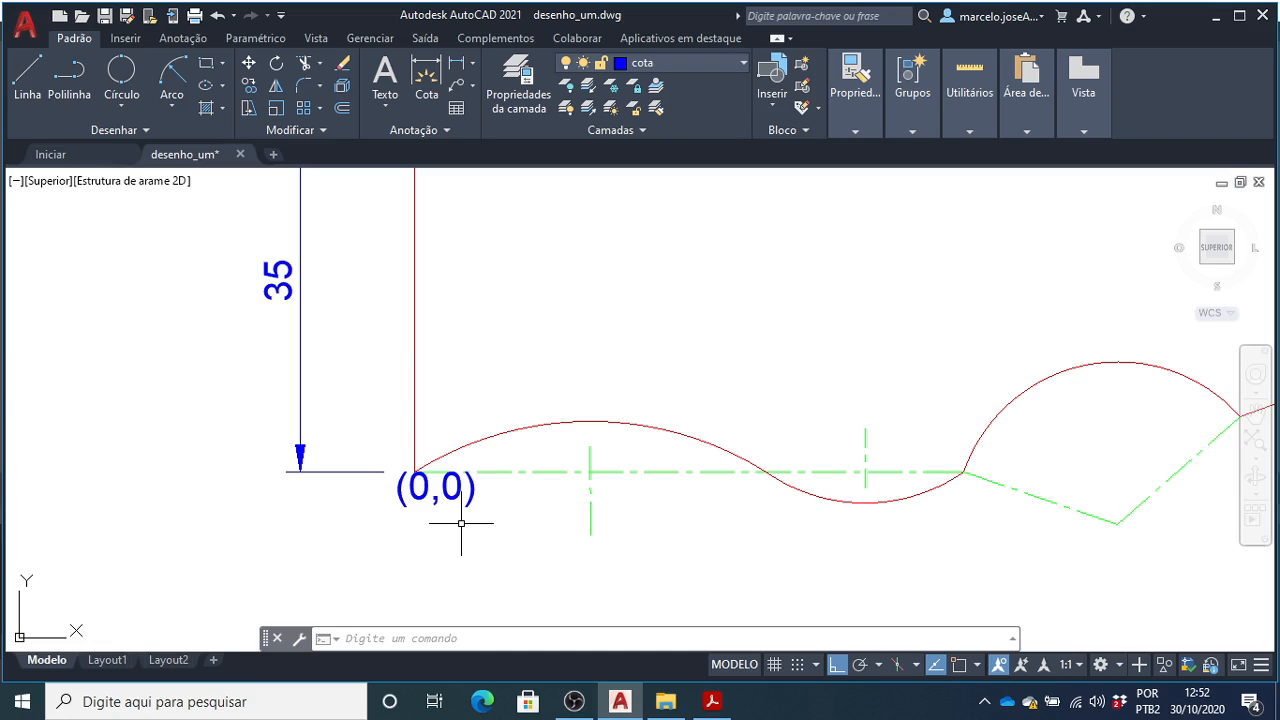
{"action": "type", "text": "m"}
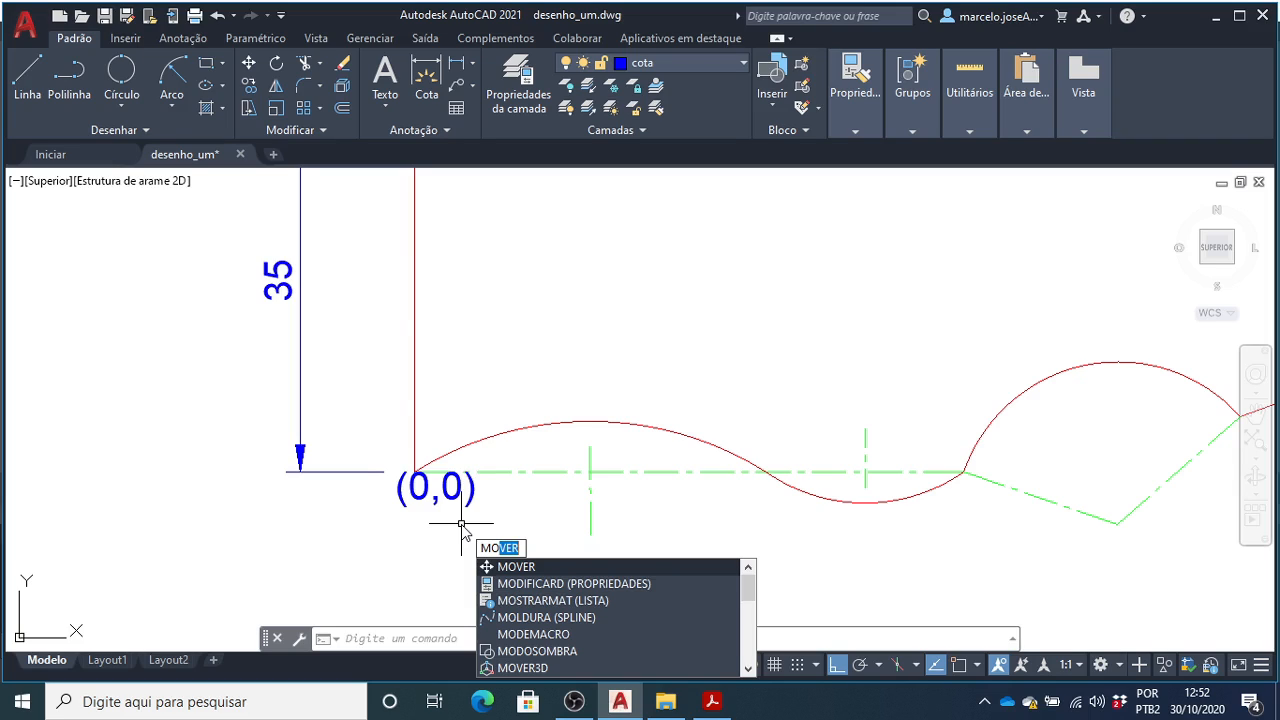
{"action": "key", "text": "Return"}
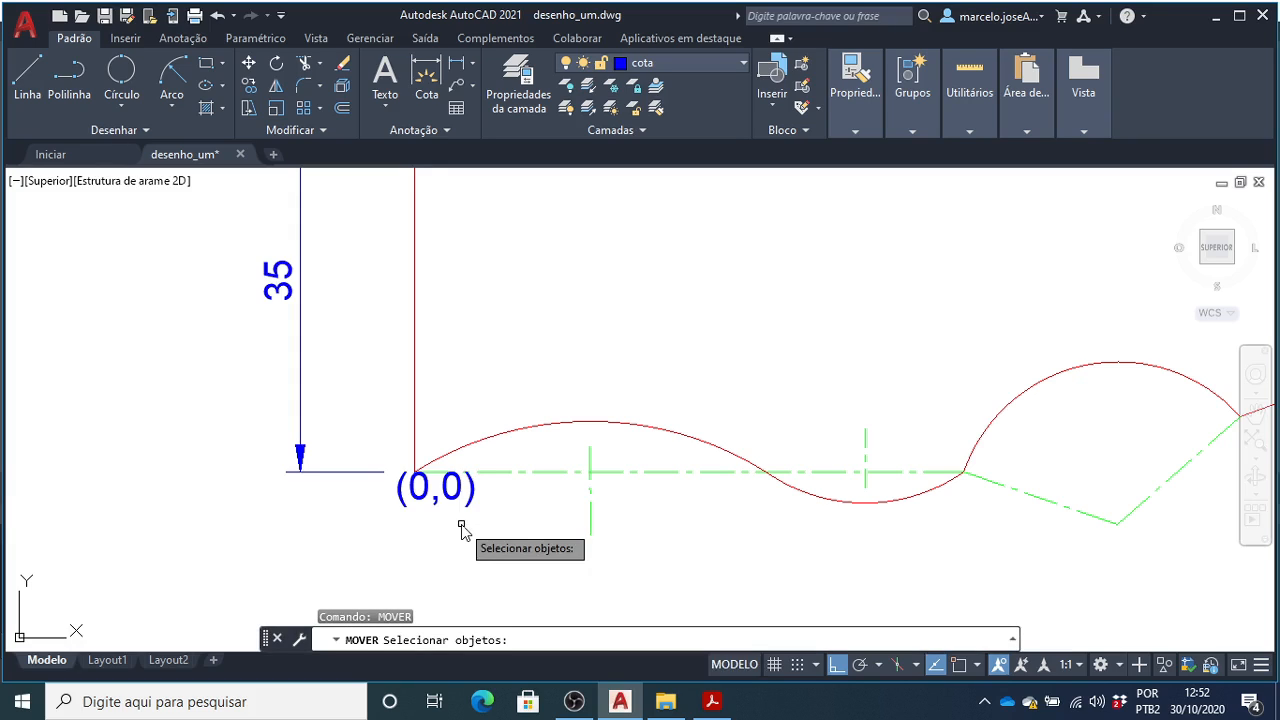
{"action": "left_click", "coordinate": [468, 494]}
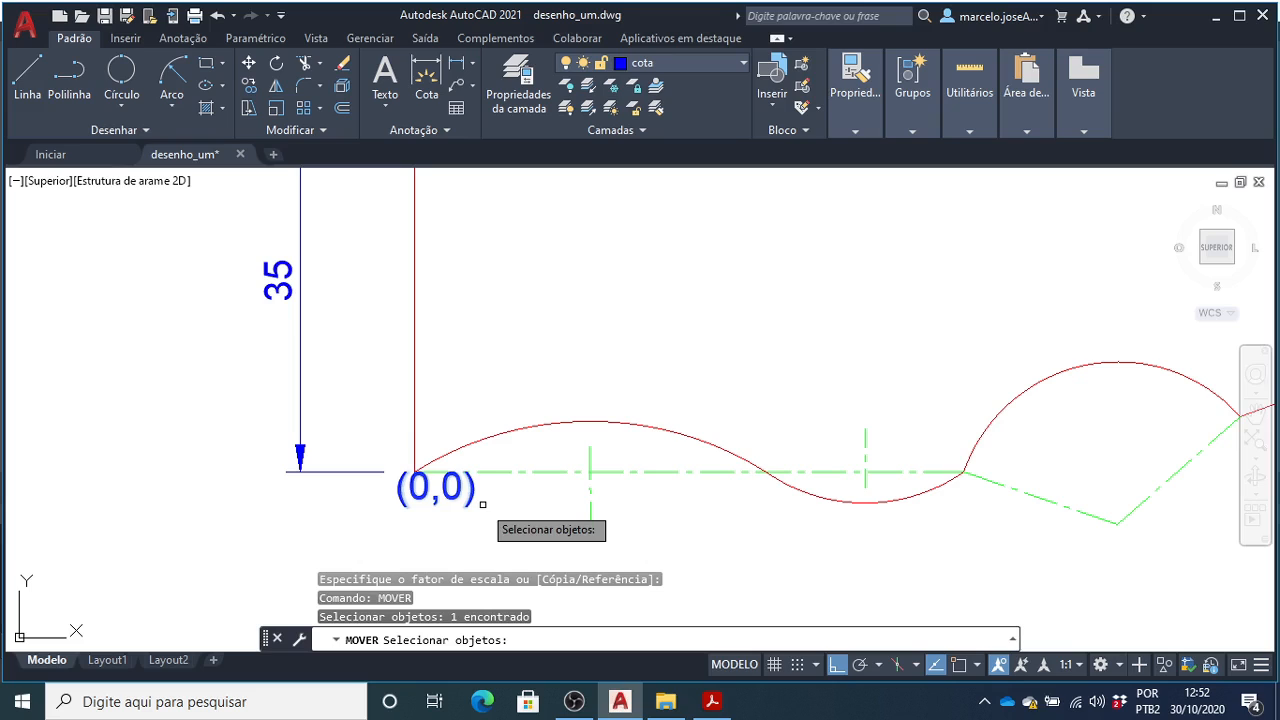
{"action": "key", "text": "Return"}
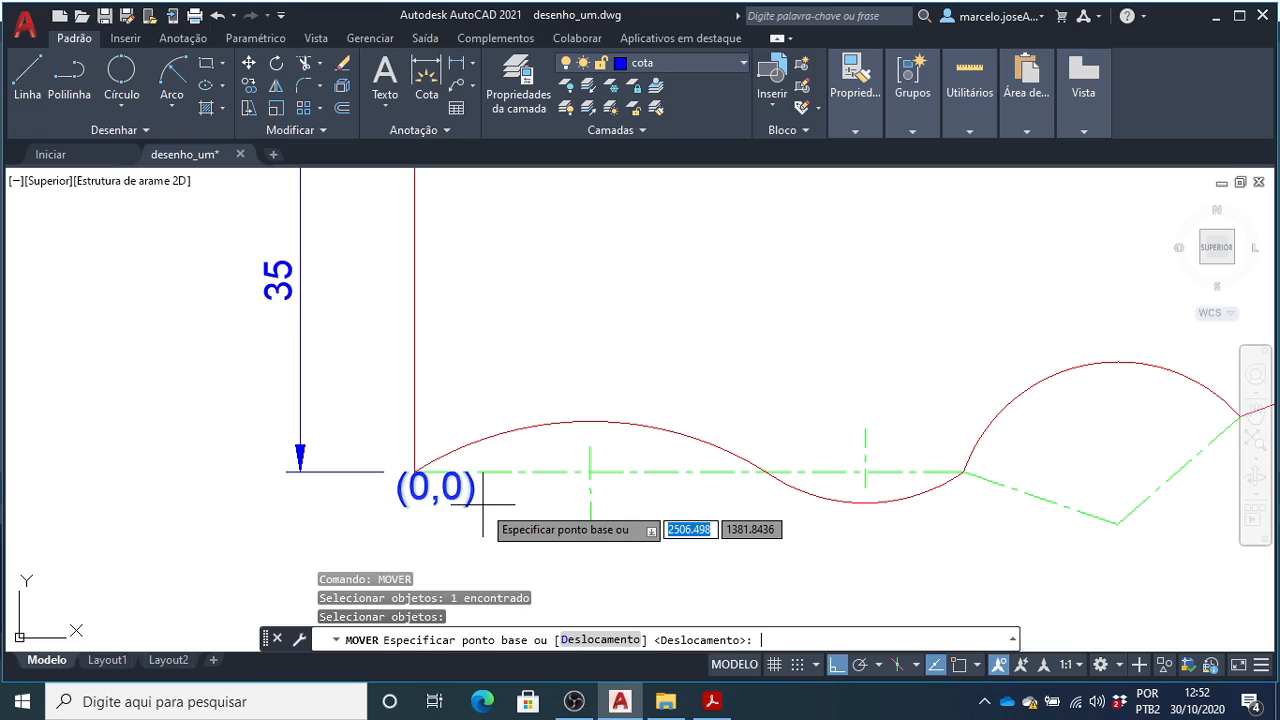
{"action": "left_click", "coordinate": [437, 483]}
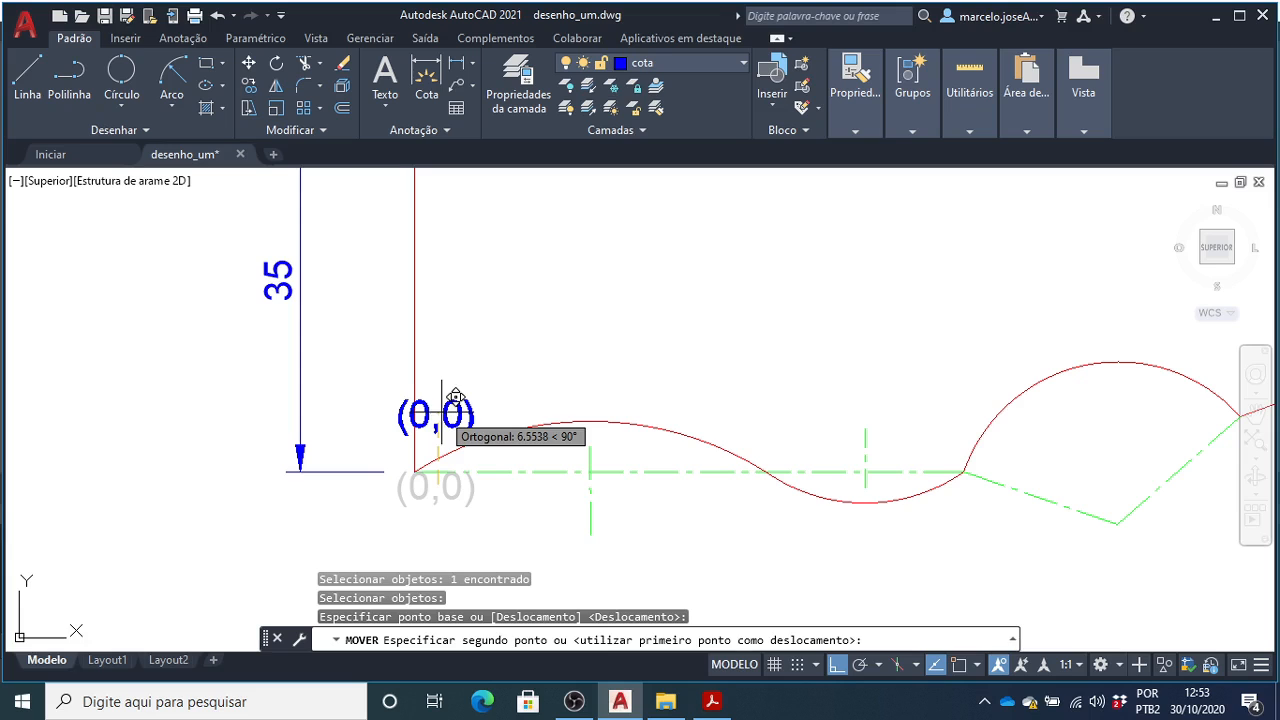
{"action": "key", "text": "F8"}
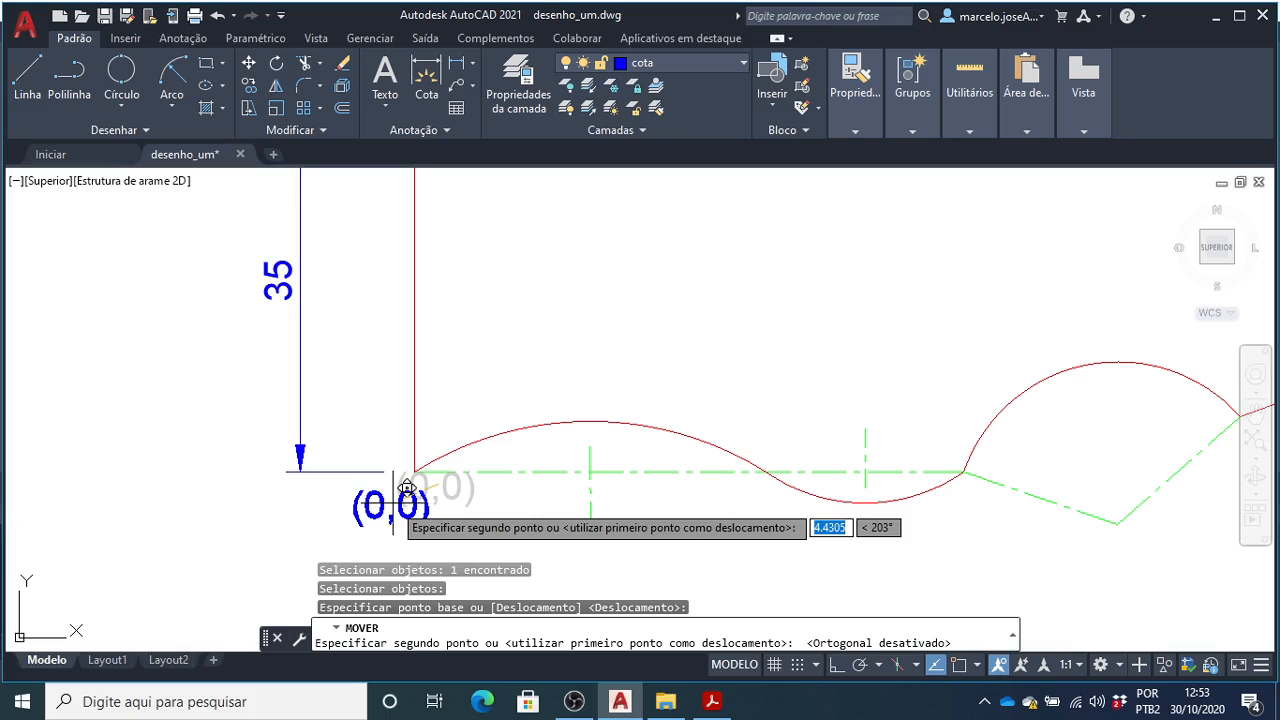
{"action": "left_click", "coordinate": [407, 488]}
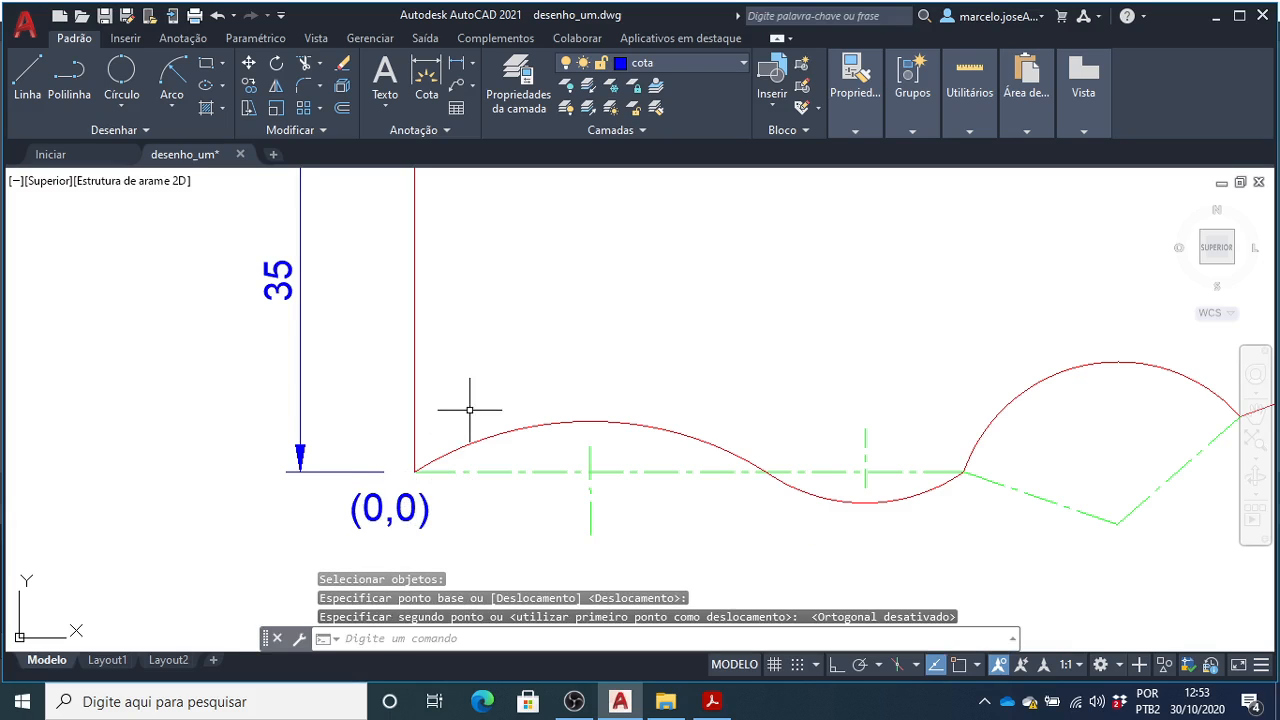
{"action": "scroll", "coordinate": [380, 450], "scroll_direction": "down", "scroll_amount": 3}
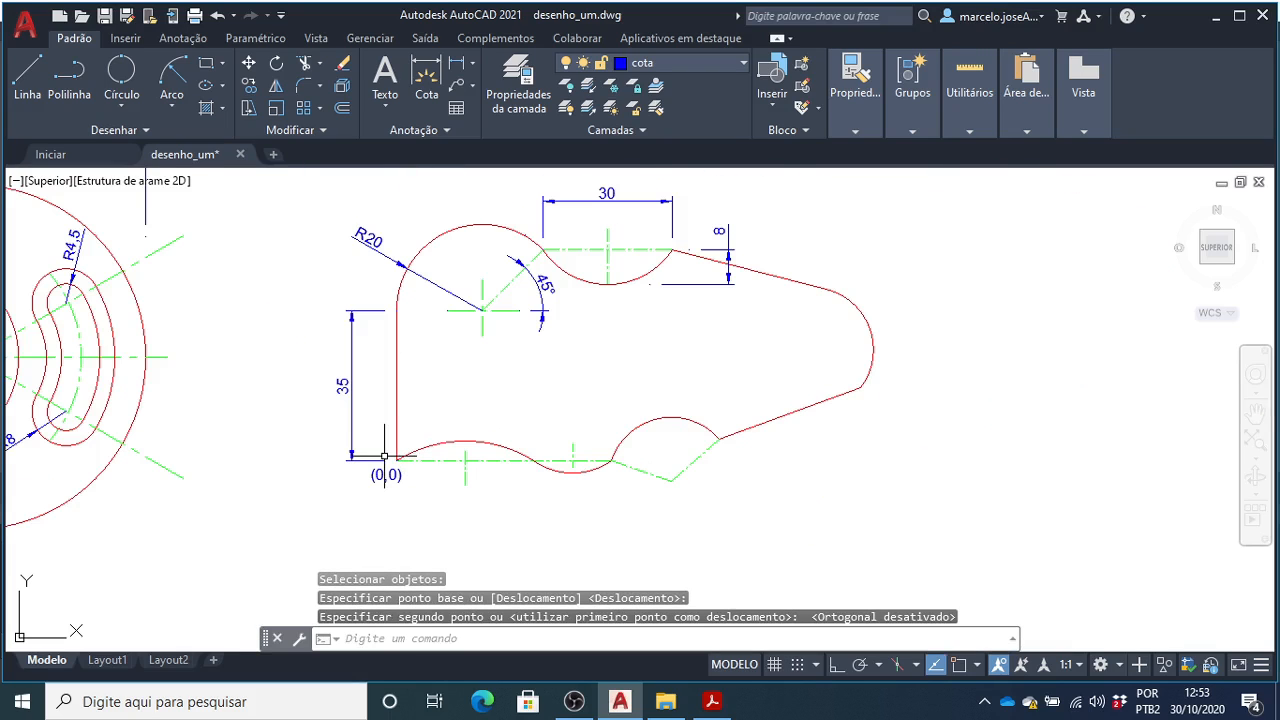
{"action": "scroll", "coordinate": [400, 455], "scroll_direction": "up", "scroll_amount": 2}
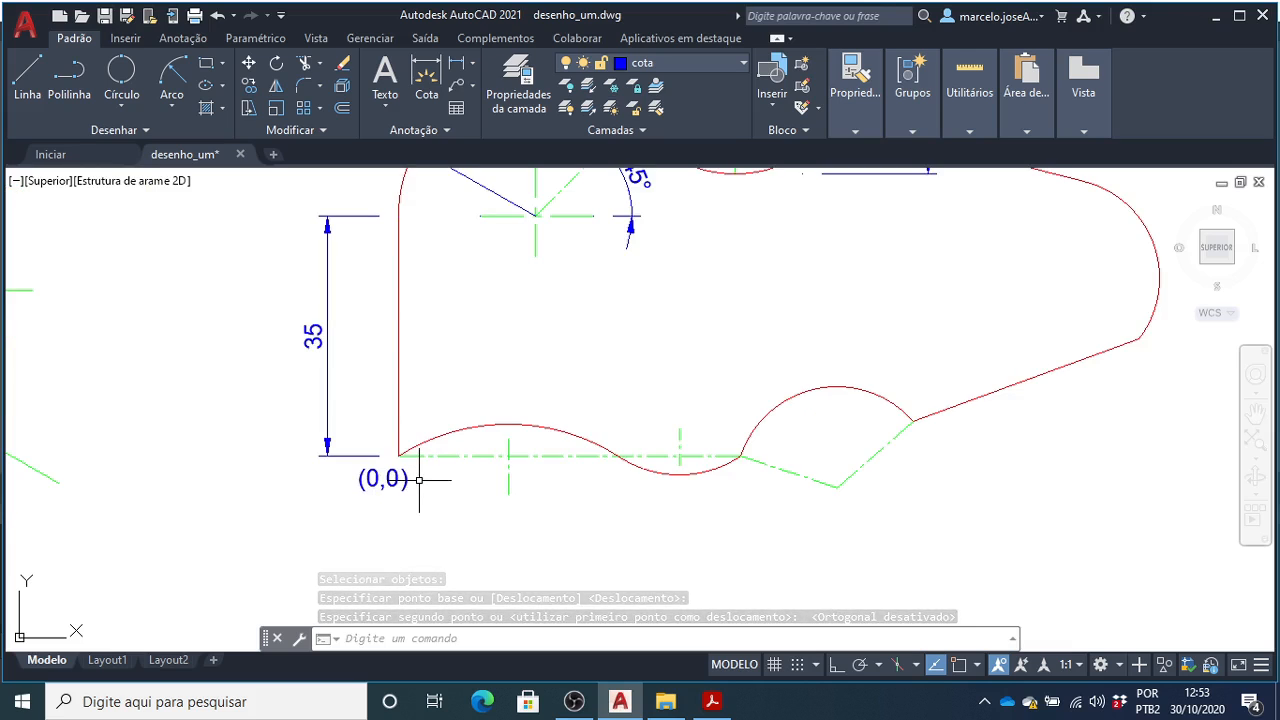
{"action": "scroll", "coordinate": [408, 472], "scroll_direction": "down", "scroll_amount": 3}
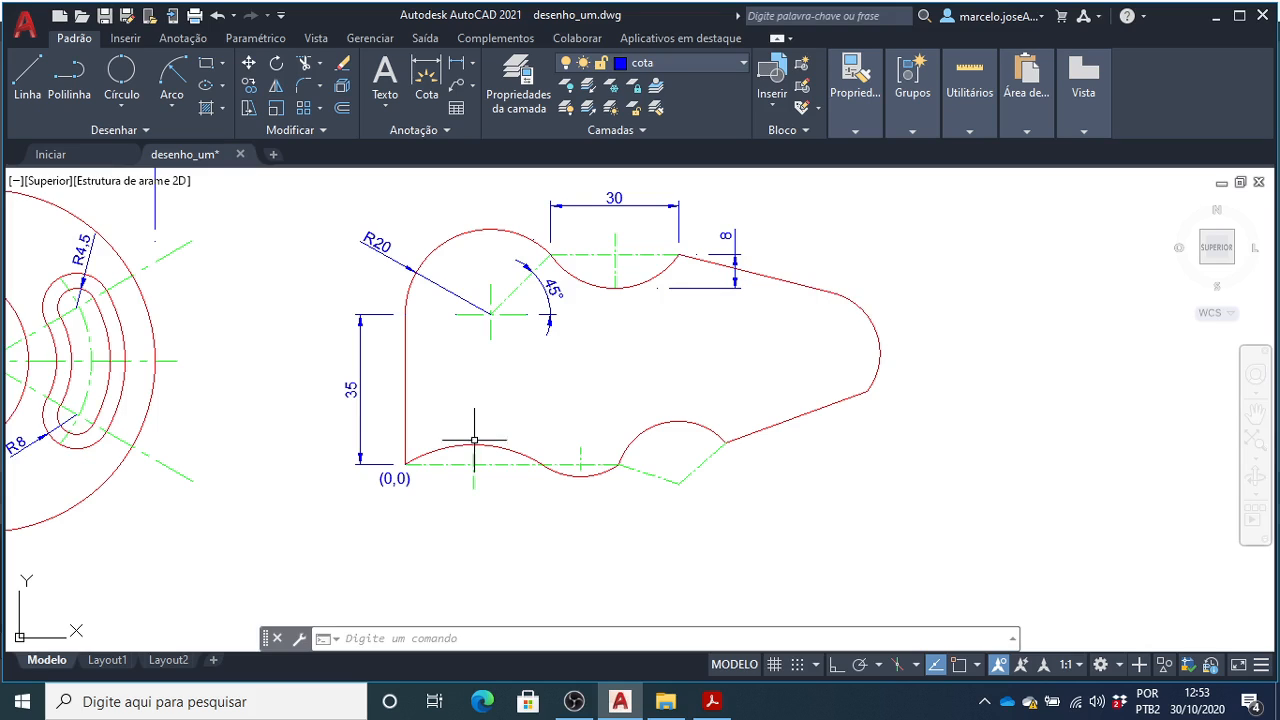
{"action": "type", "text": "co"}
{"action": "key", "text": "Return"}
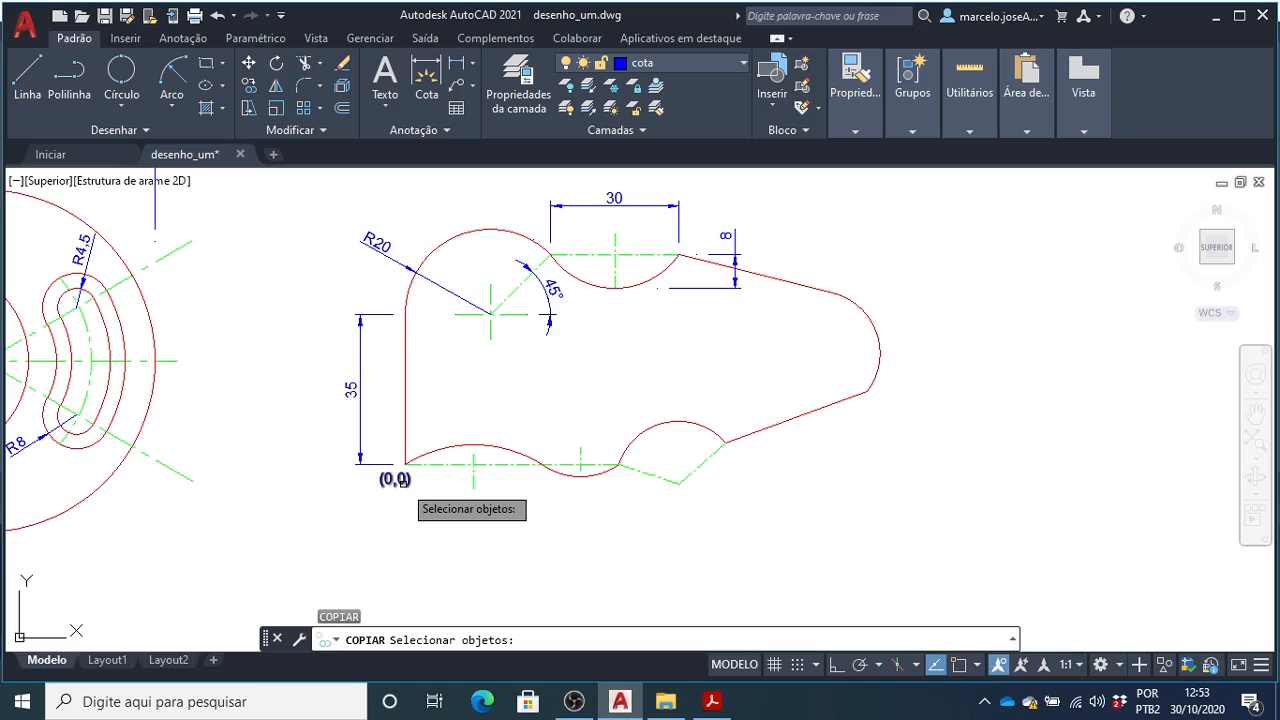
{"action": "key", "text": "Escape"}
- Copy the (0,0) text to just above the upper end and just below the lower end of the profile's right-hand arc
{"action": "type", "text": "c"}
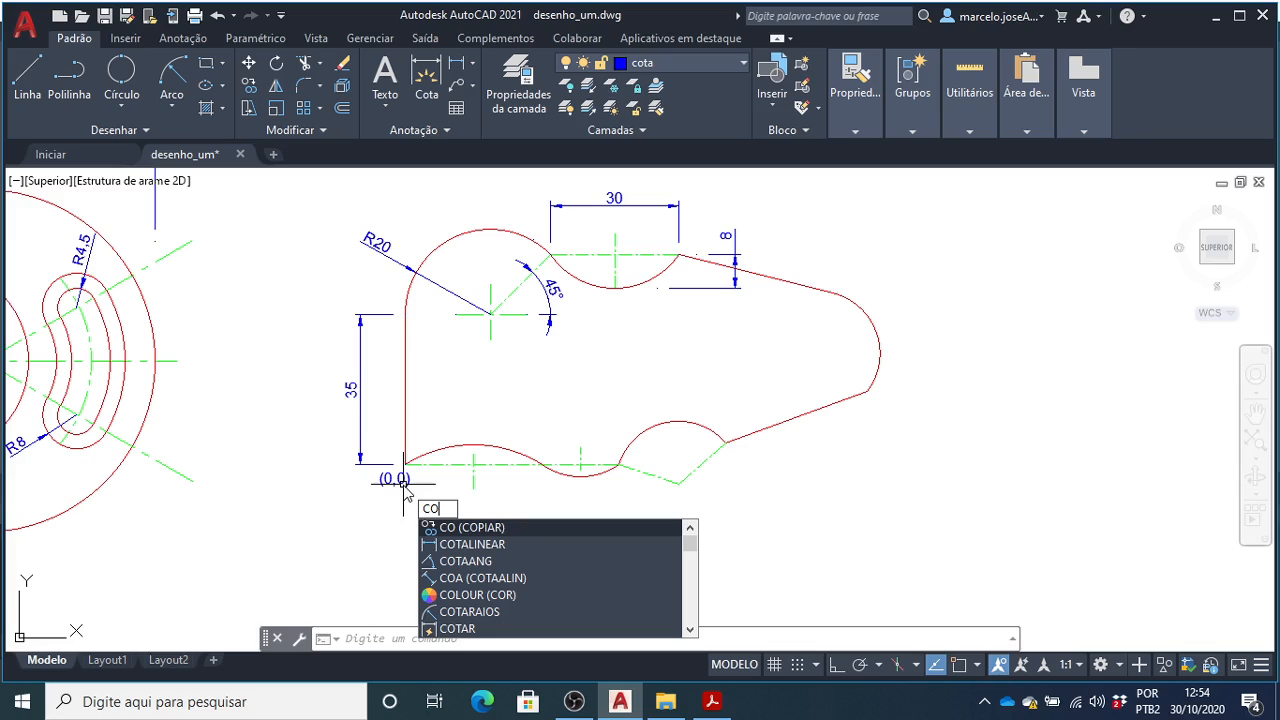
{"action": "key", "text": "Return"}
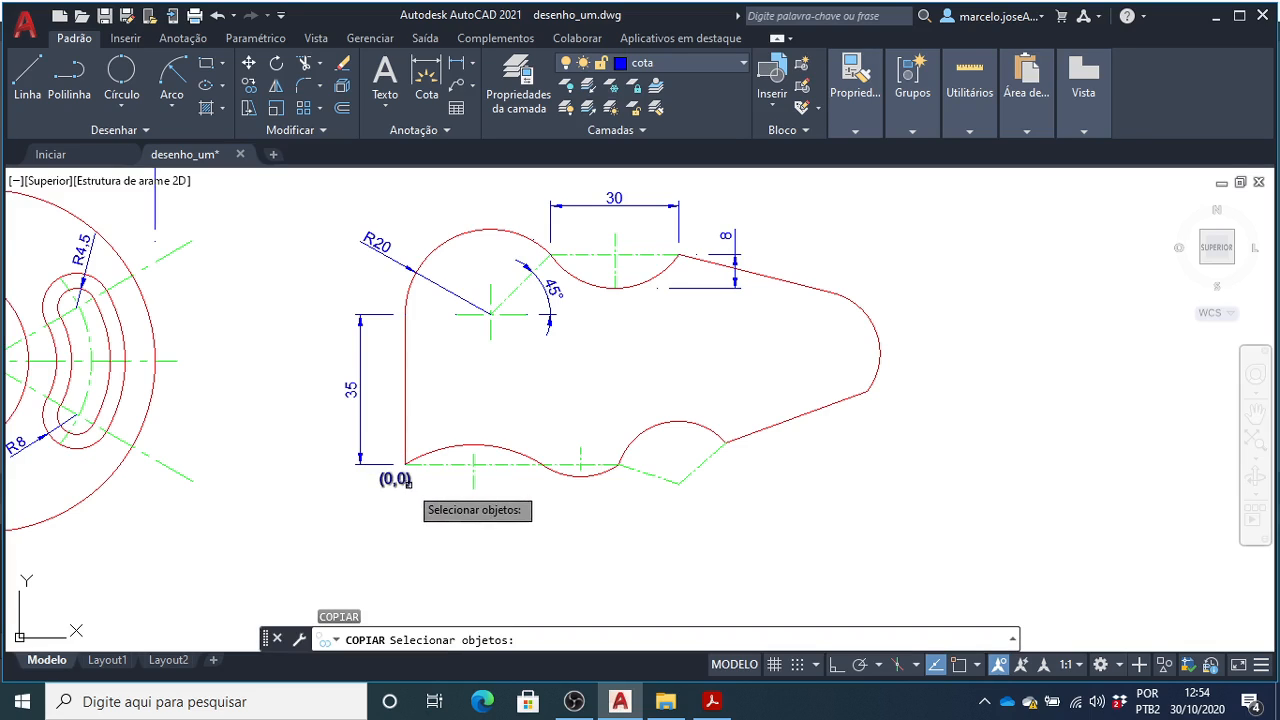
{"action": "left_click", "coordinate": [403, 479]}
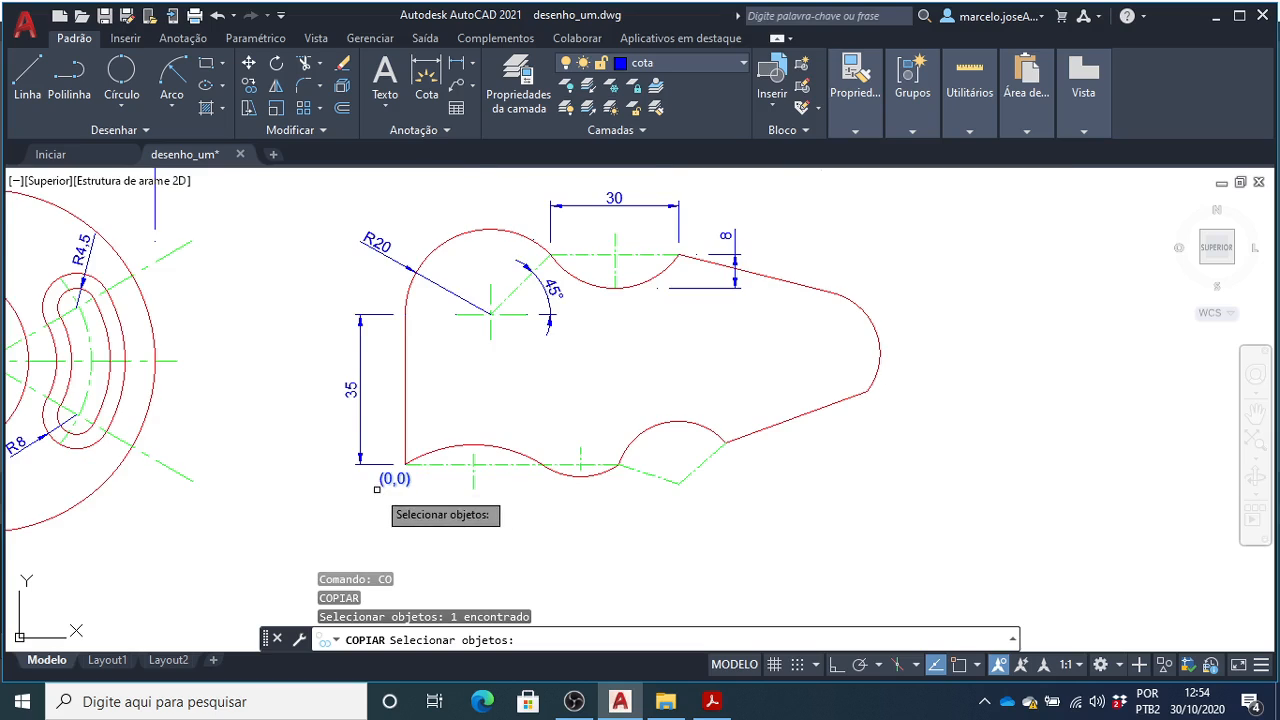
{"action": "scroll", "coordinate": [414, 470], "scroll_direction": "up", "scroll_amount": 3}
{"action": "scroll", "coordinate": [400, 474], "scroll_direction": "down", "scroll_amount": 3}
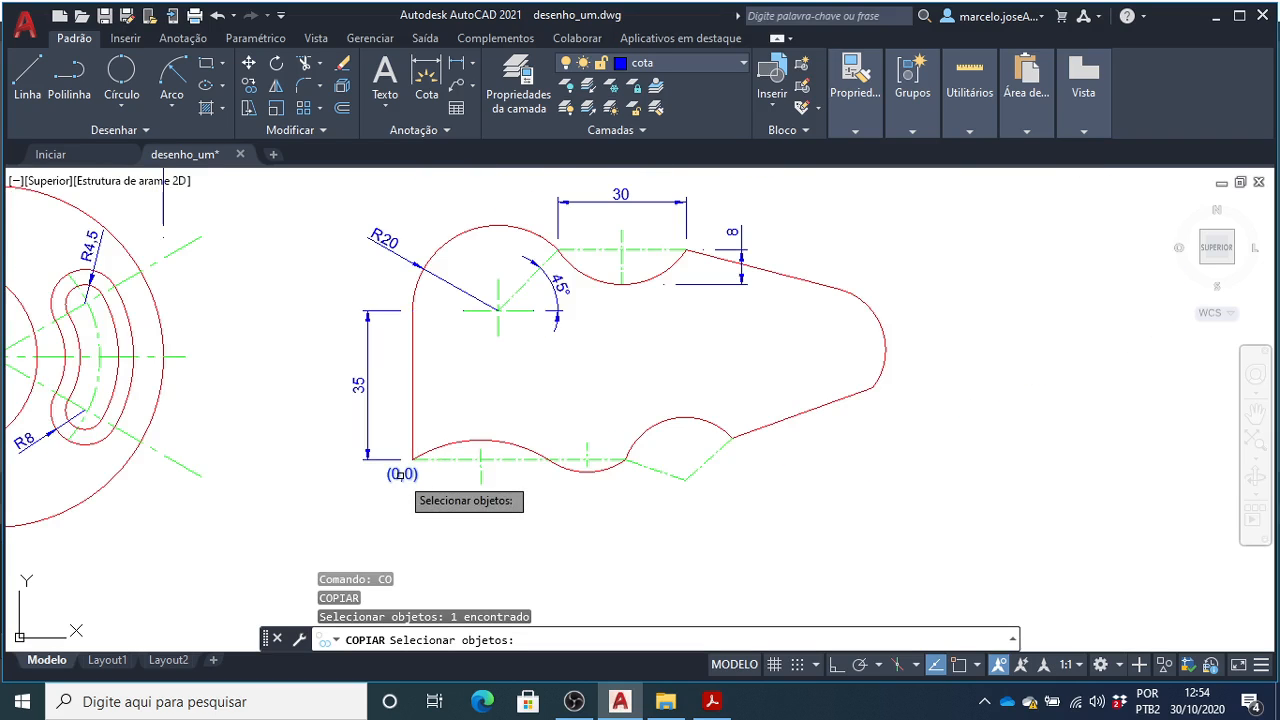
{"action": "key", "text": "Return"}
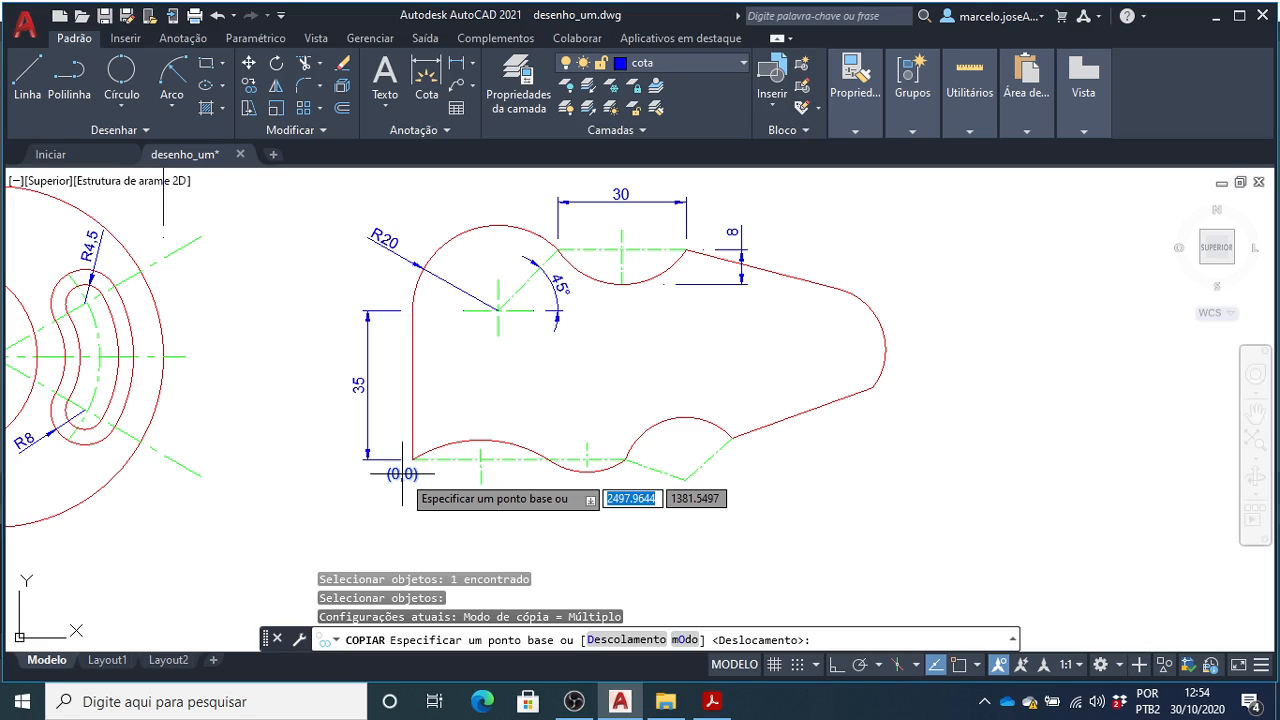
{"action": "left_click", "coordinate": [402, 474]}
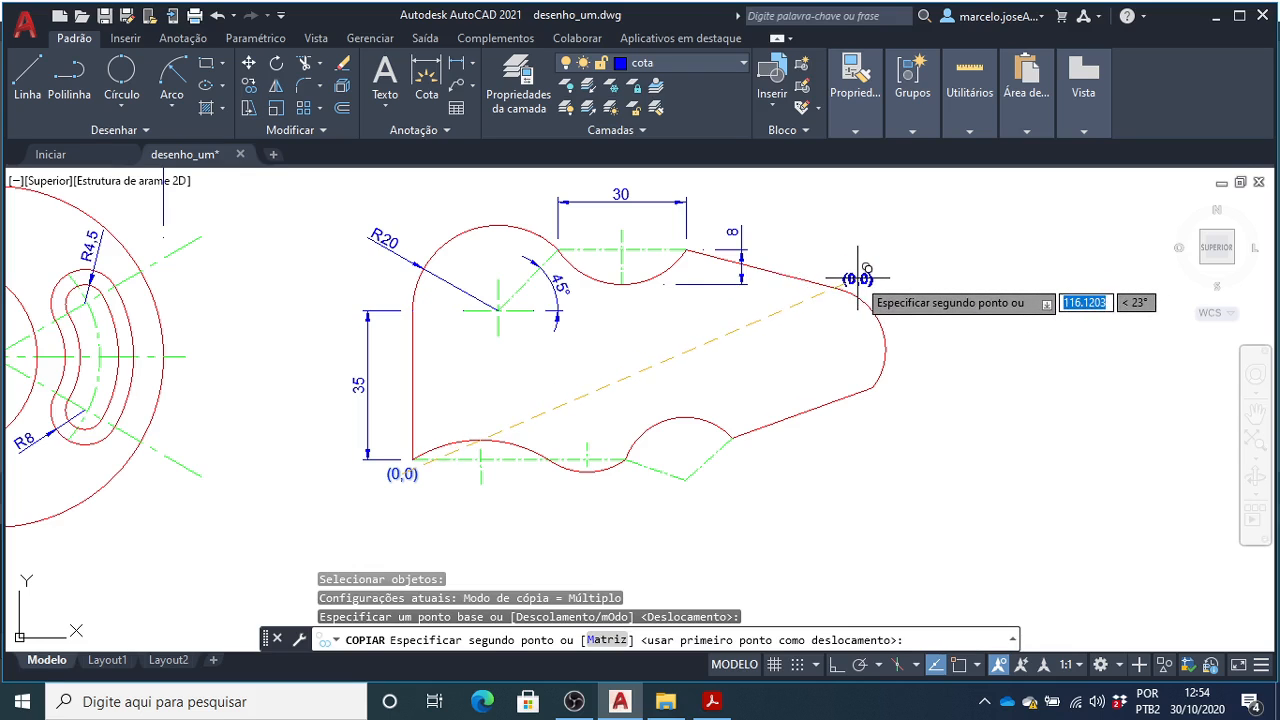
{"action": "left_click", "coordinate": [858, 278]}
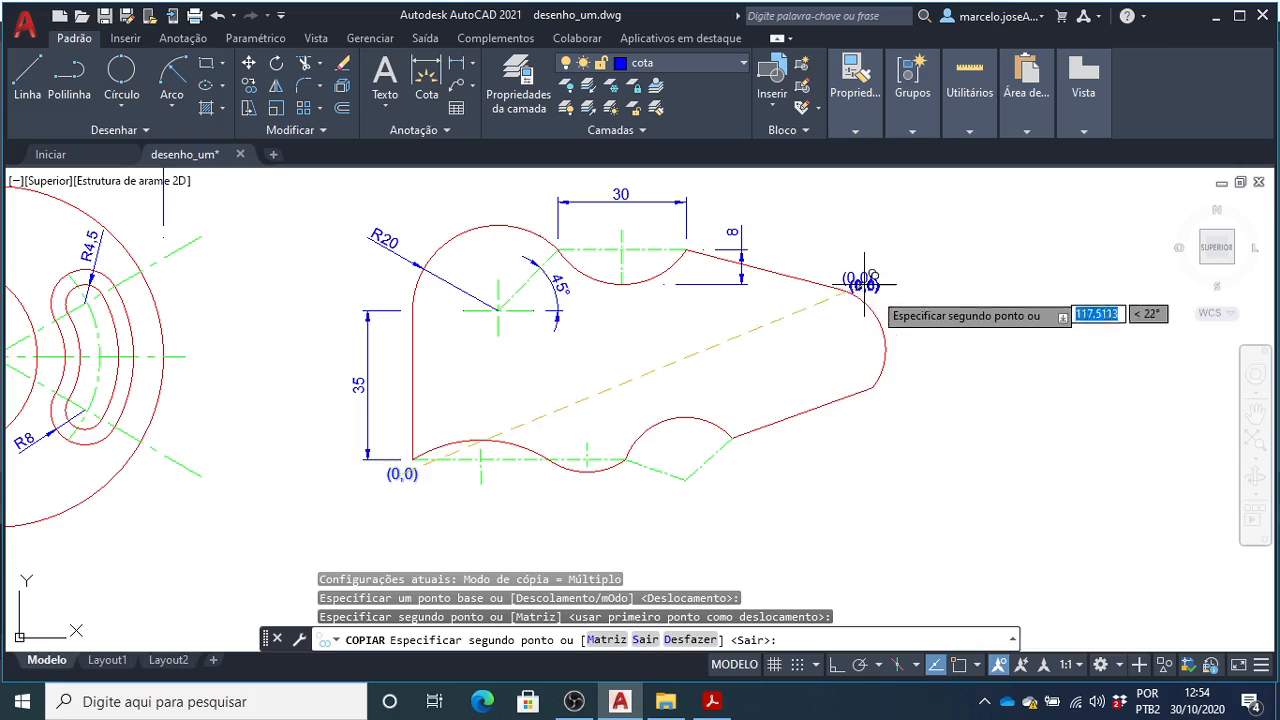
{"action": "left_click", "coordinate": [880, 401]}
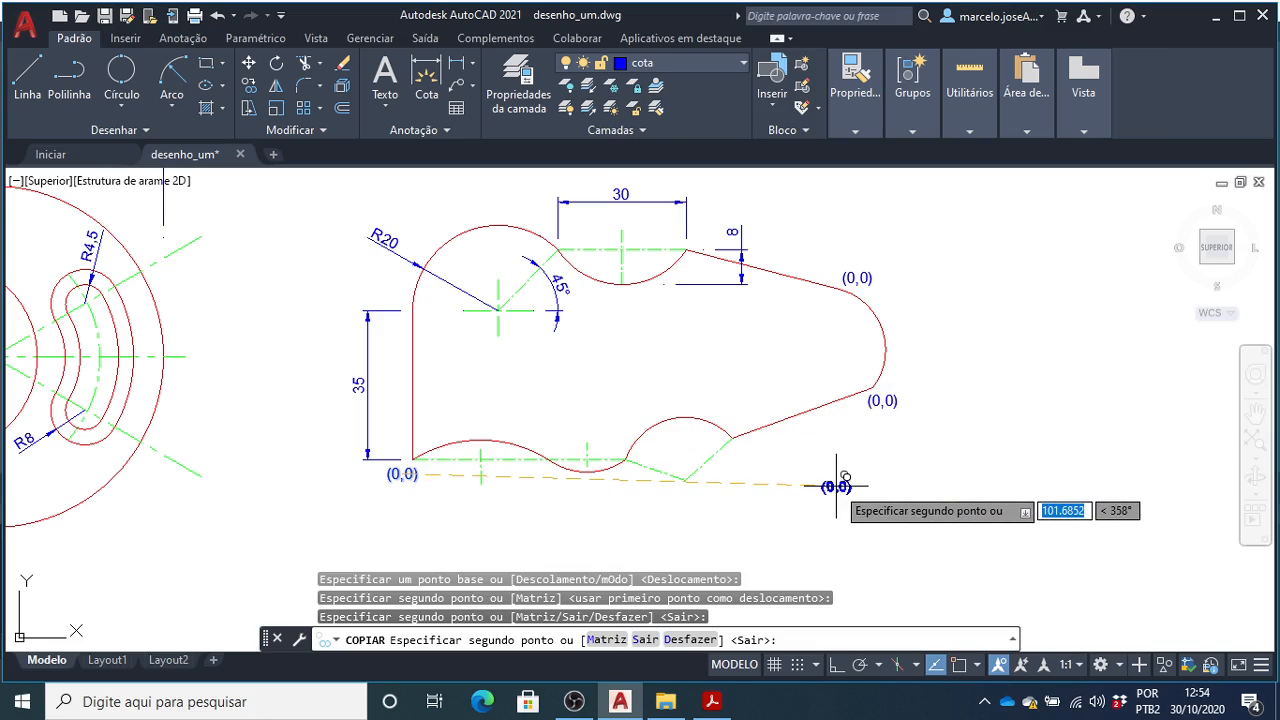
{"action": "key", "text": "Escape"}
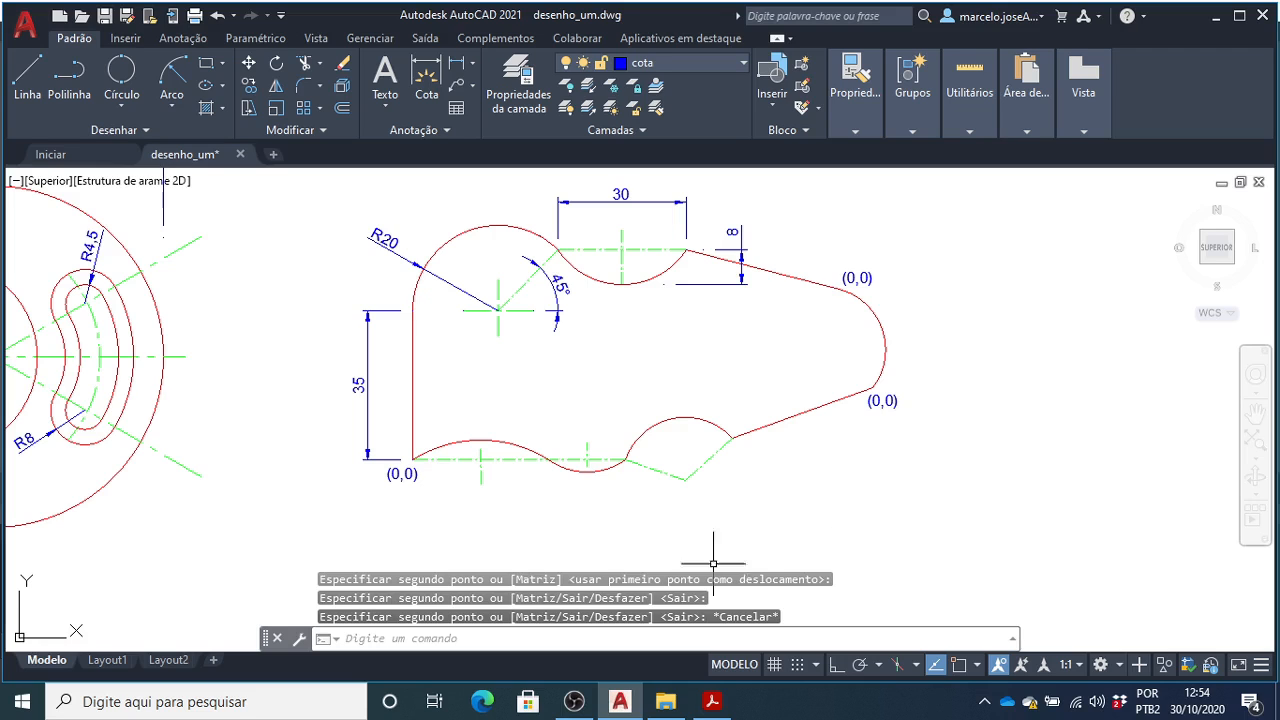
- Check the arc-end coordinates in the reference PDF, and in AutoCAD change the text above the arc's upper end to (100, 40)
{"action": "left_click", "coordinate": [713, 702]}
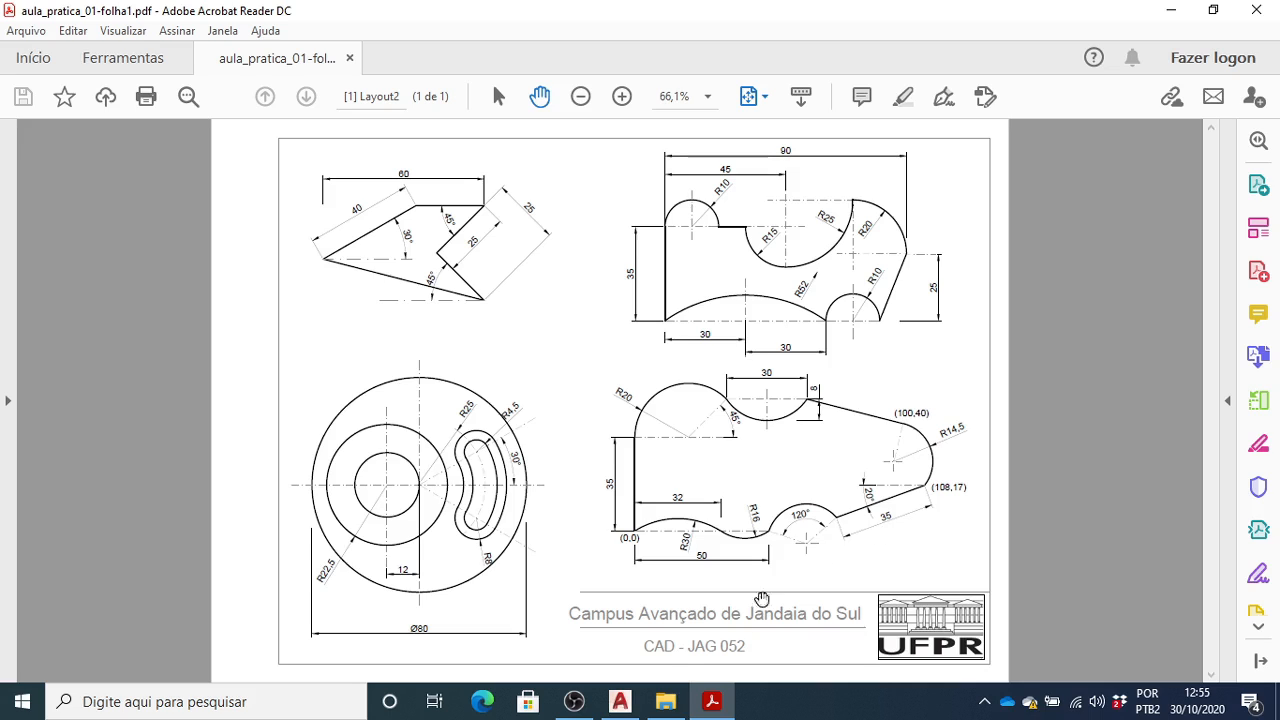
{"action": "left_click", "coordinate": [622, 705]}
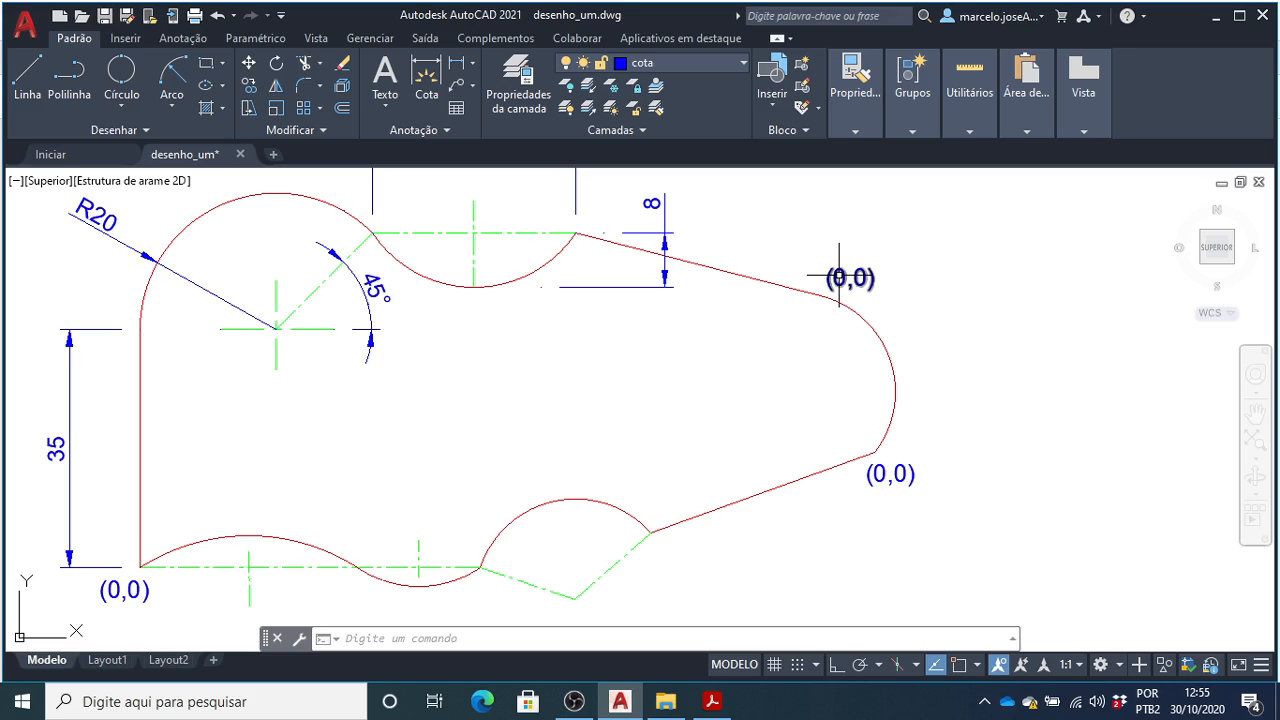
{"action": "left_click", "coordinate": [714, 703]}
{"action": "key", "text": "alt+Tab"}
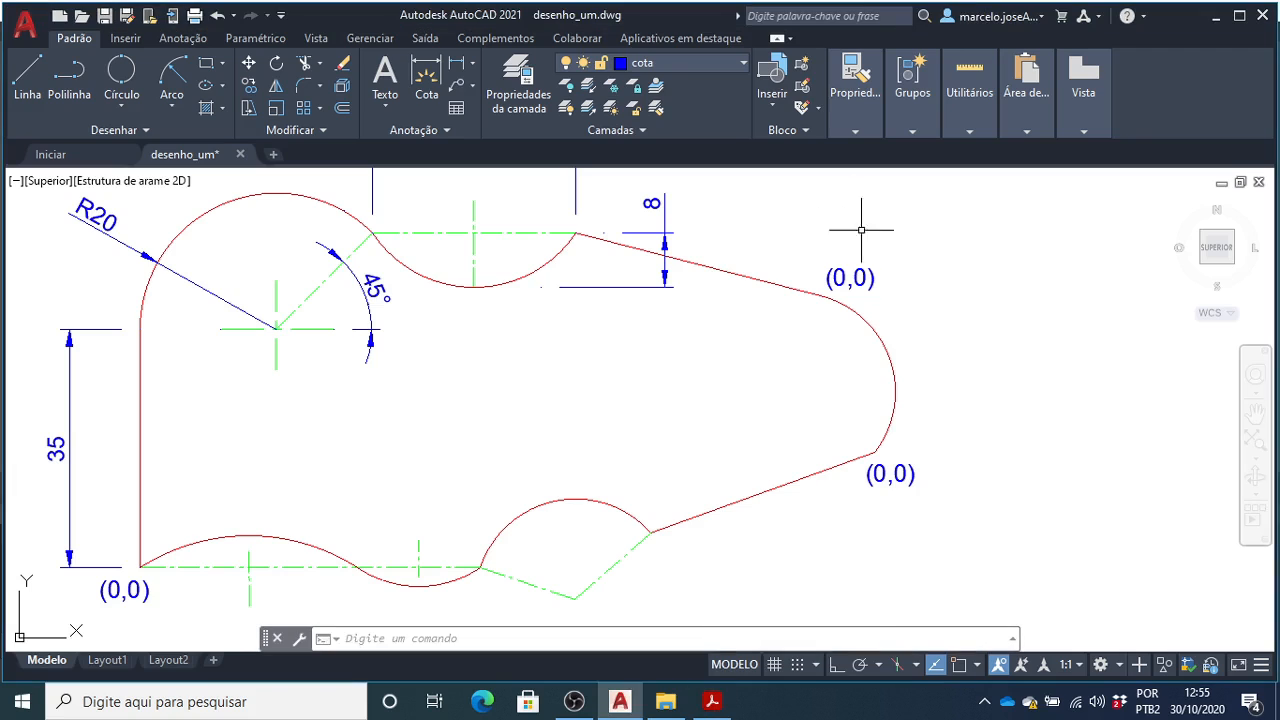
{"action": "double_click", "coordinate": [845, 279]}
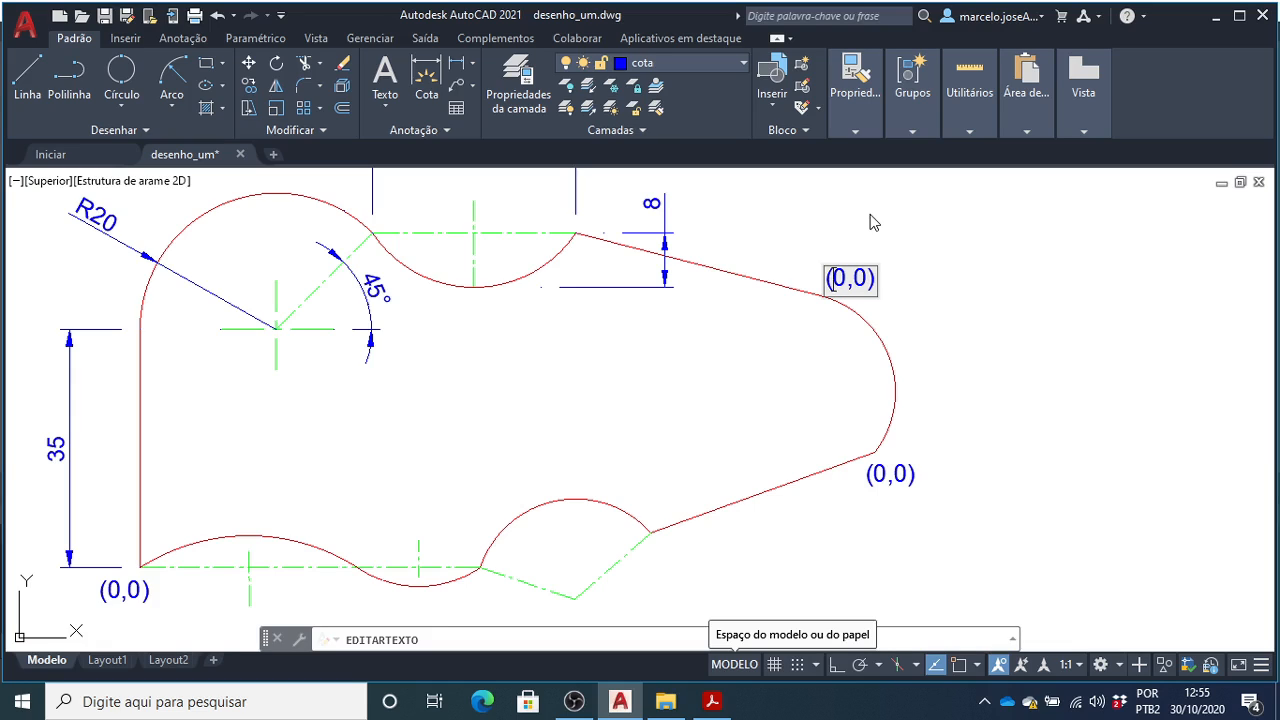
{"action": "type", "text": "1"}
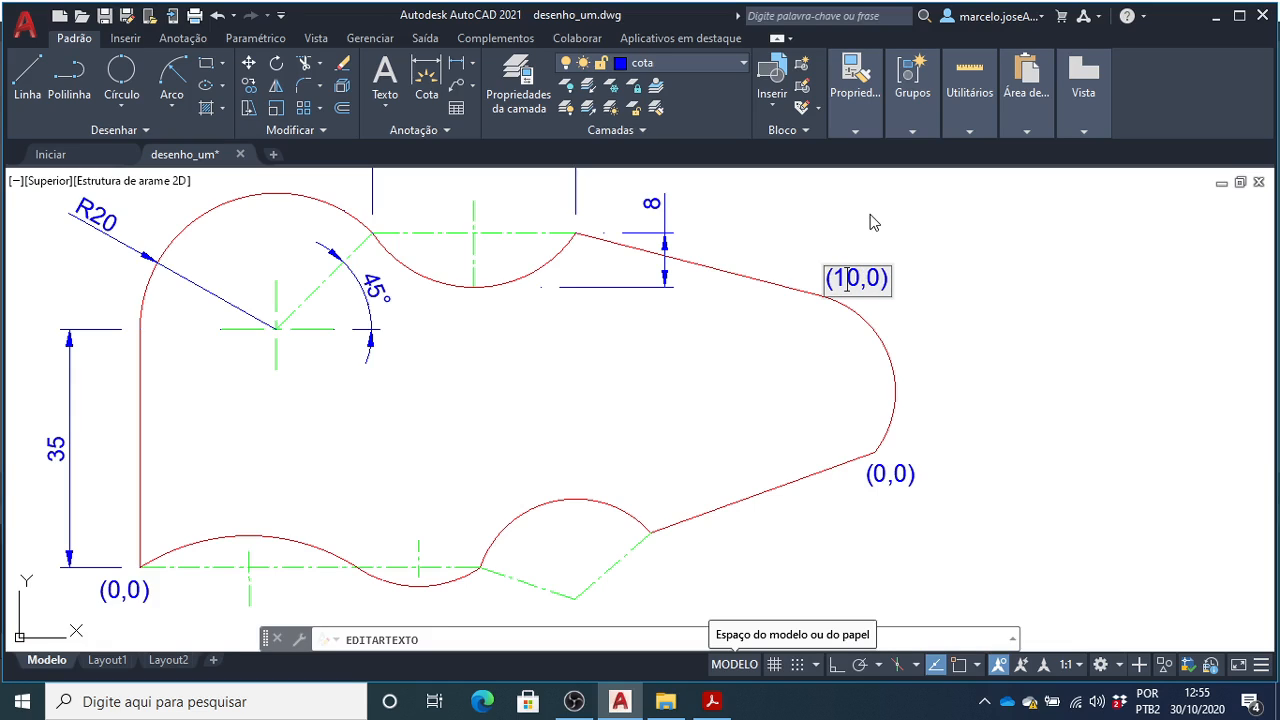
{"action": "type", "text": "0"}
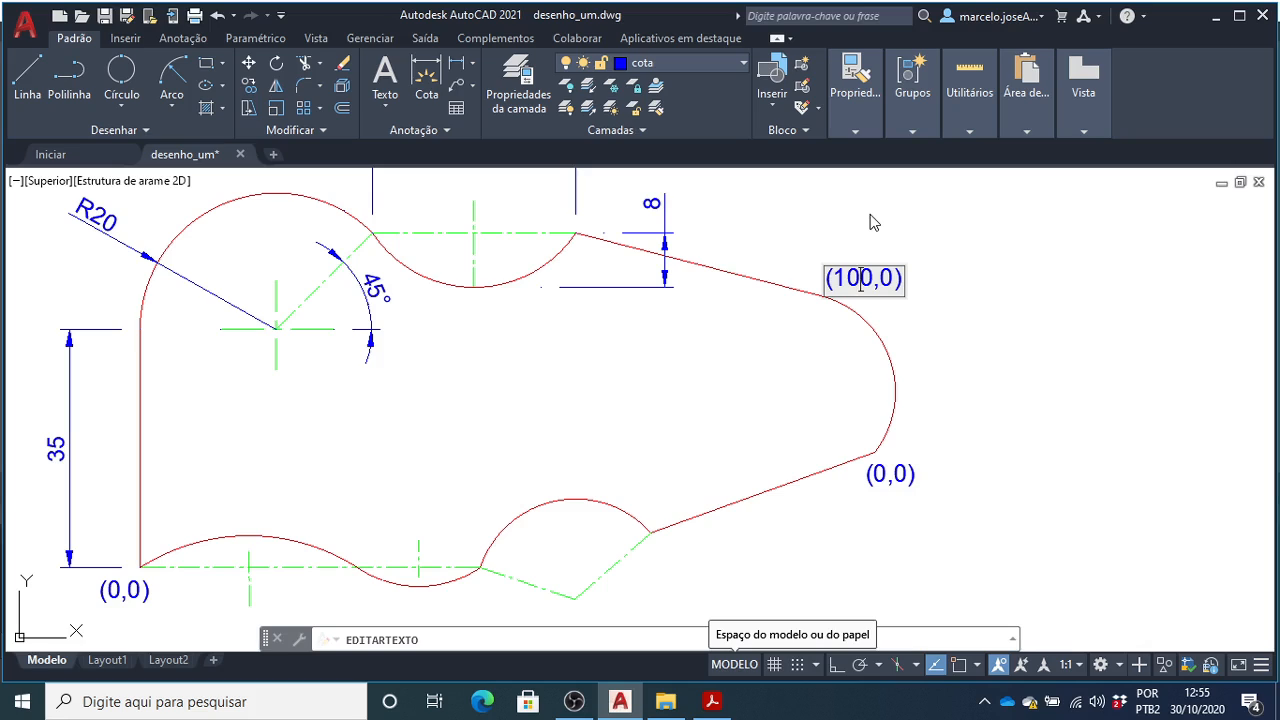
{"action": "key", "text": "Right"}
{"action": "key", "text": "Right"}
{"action": "type", "text": "4"}
{"action": "key", "text": "Left"}
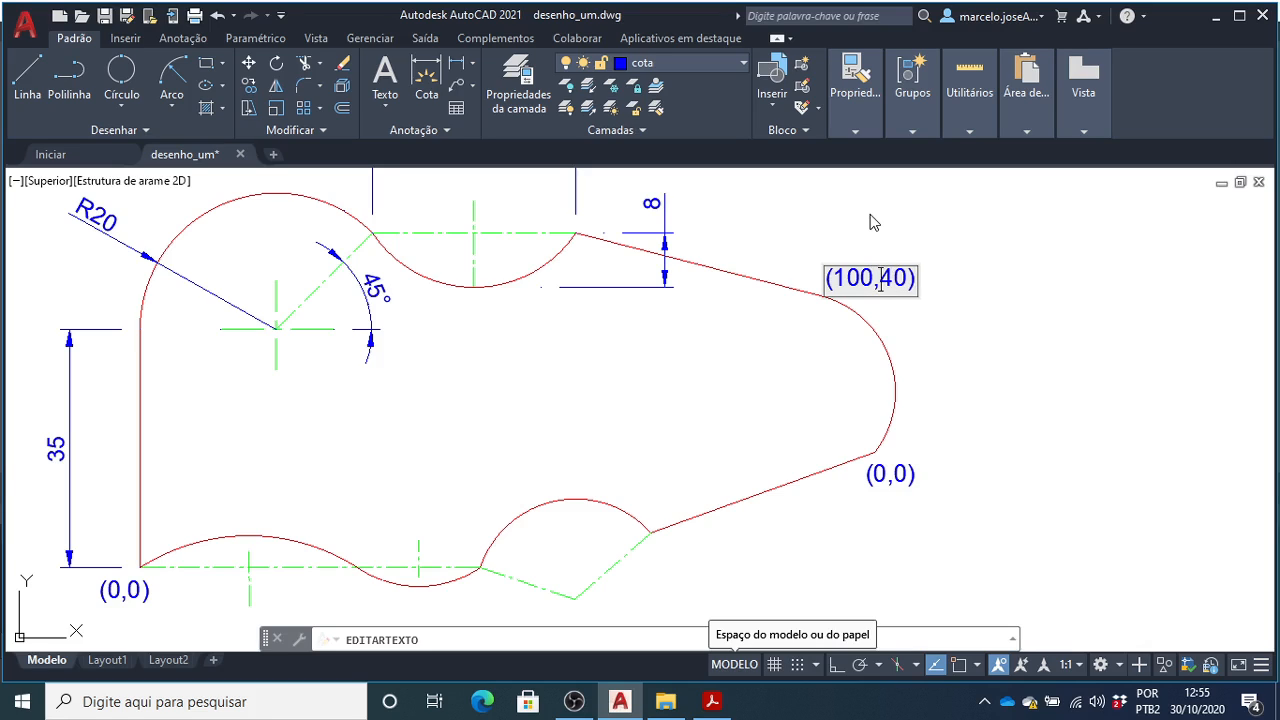
{"action": "left_click", "coordinate": [978, 339]}
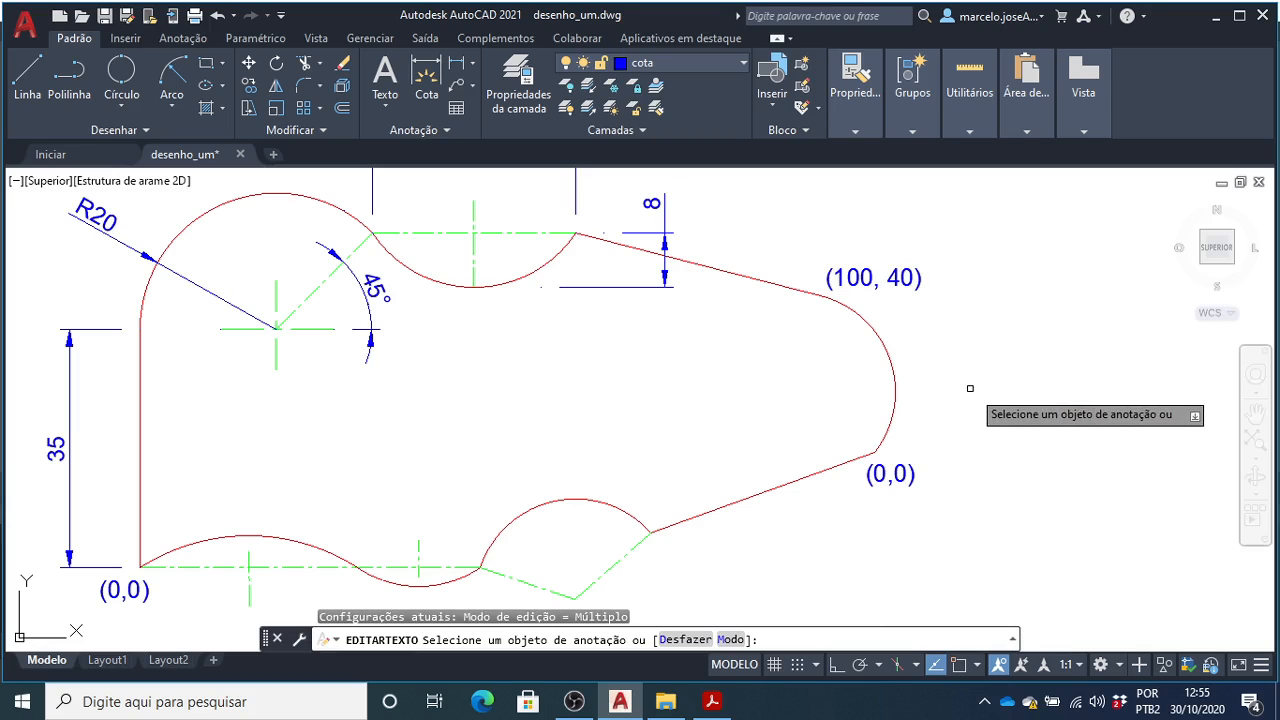
{"action": "key", "text": "Escape"}
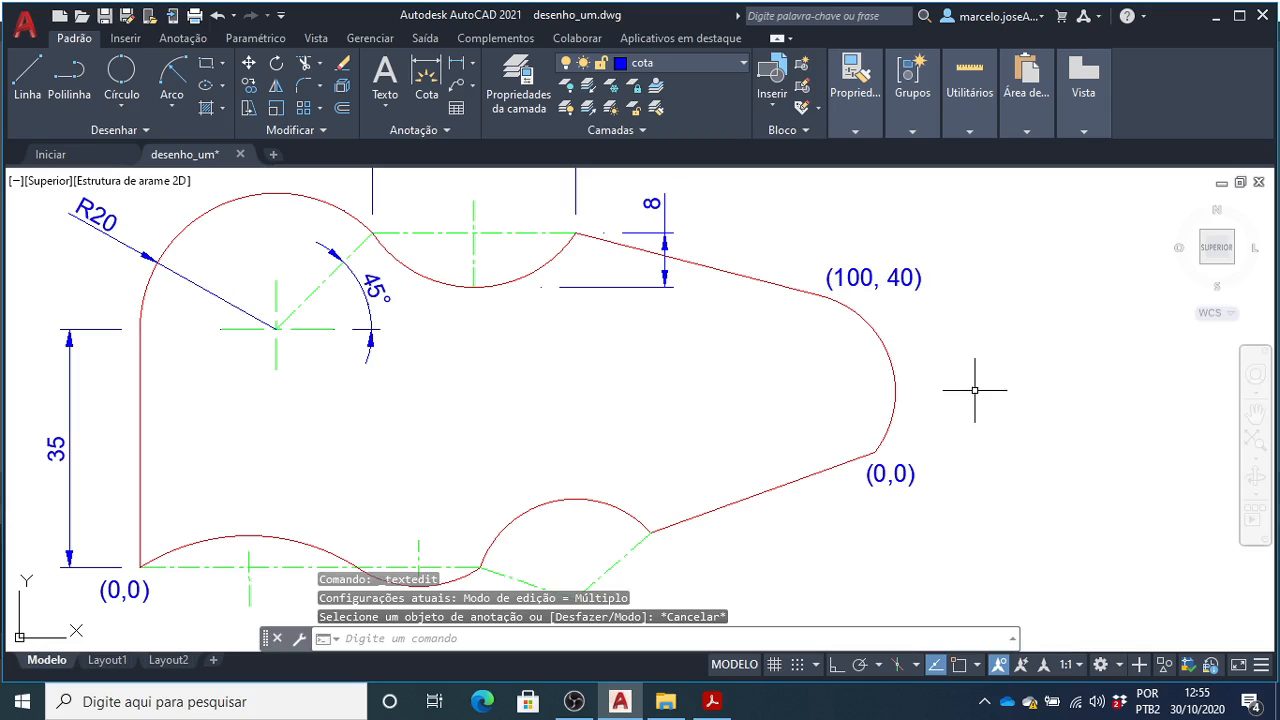
- Change the (0,0) text below the right-hand arc's lower end to (108, 17)
{"action": "double_click", "coordinate": [898, 470]}
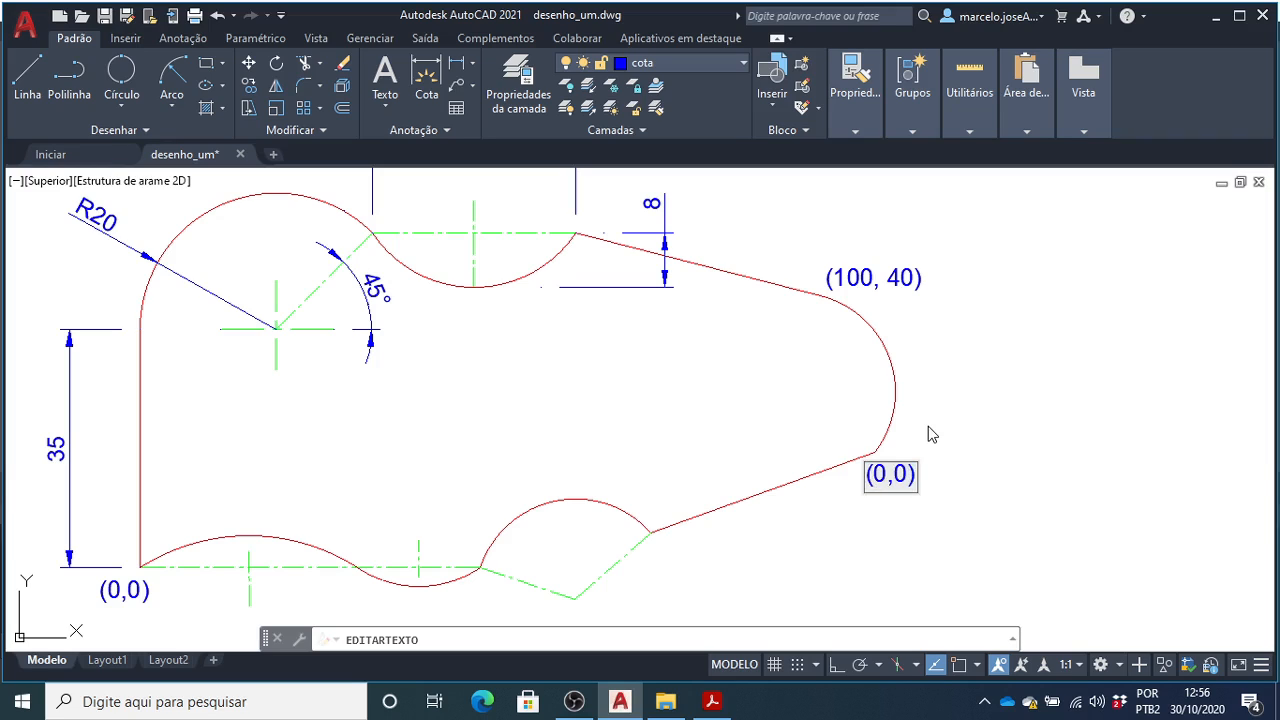
{"action": "type", "text": "10"}
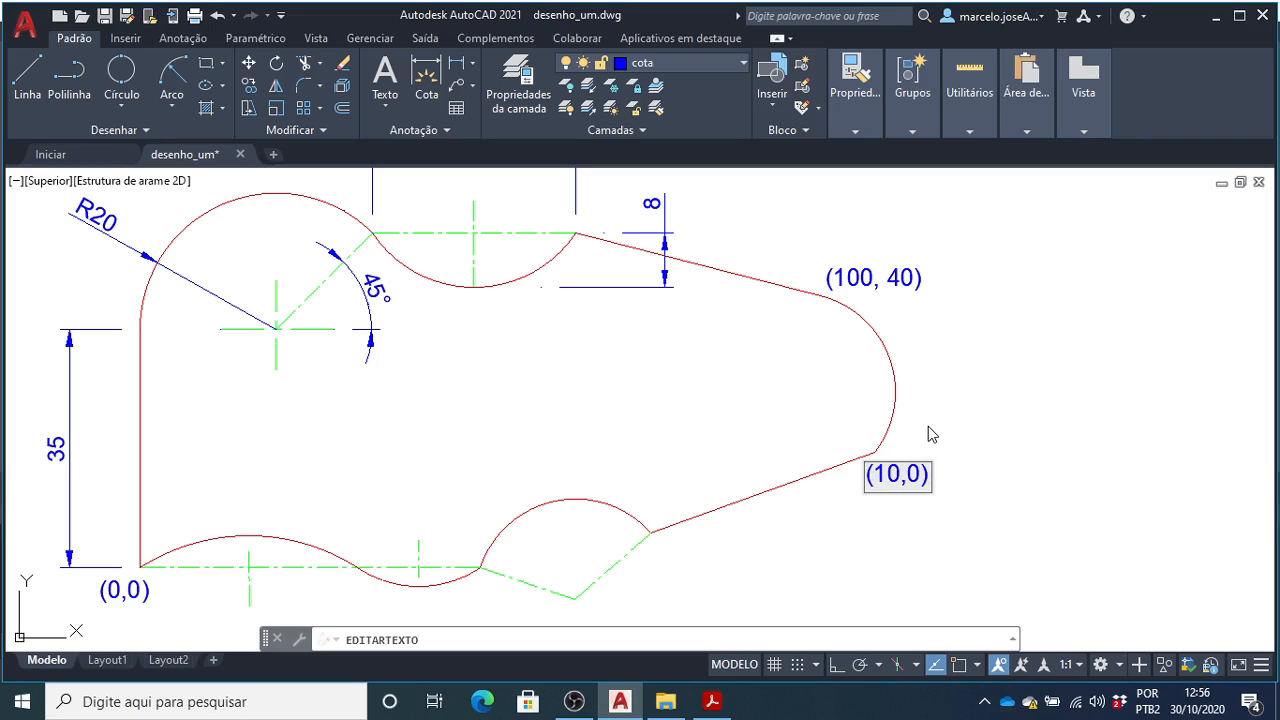
{"action": "type", "text": "8"}
{"action": "key", "text": "Right"}
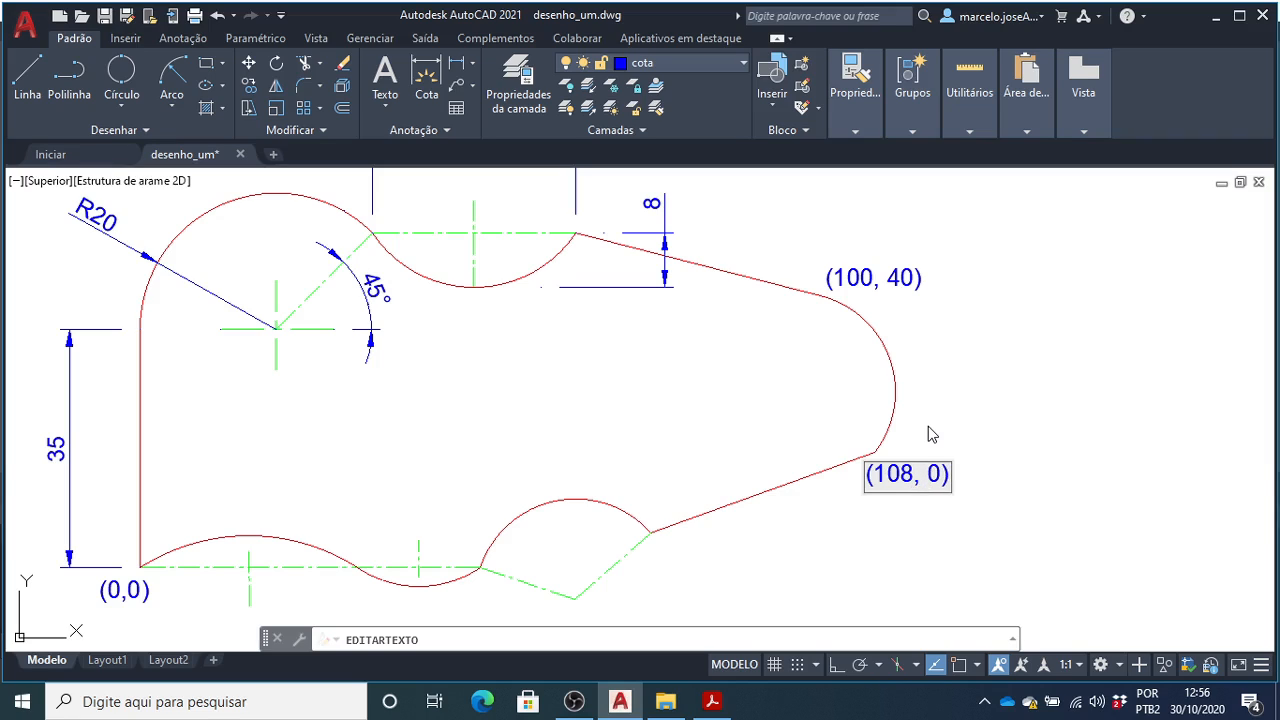
{"action": "type", "text": "17"}
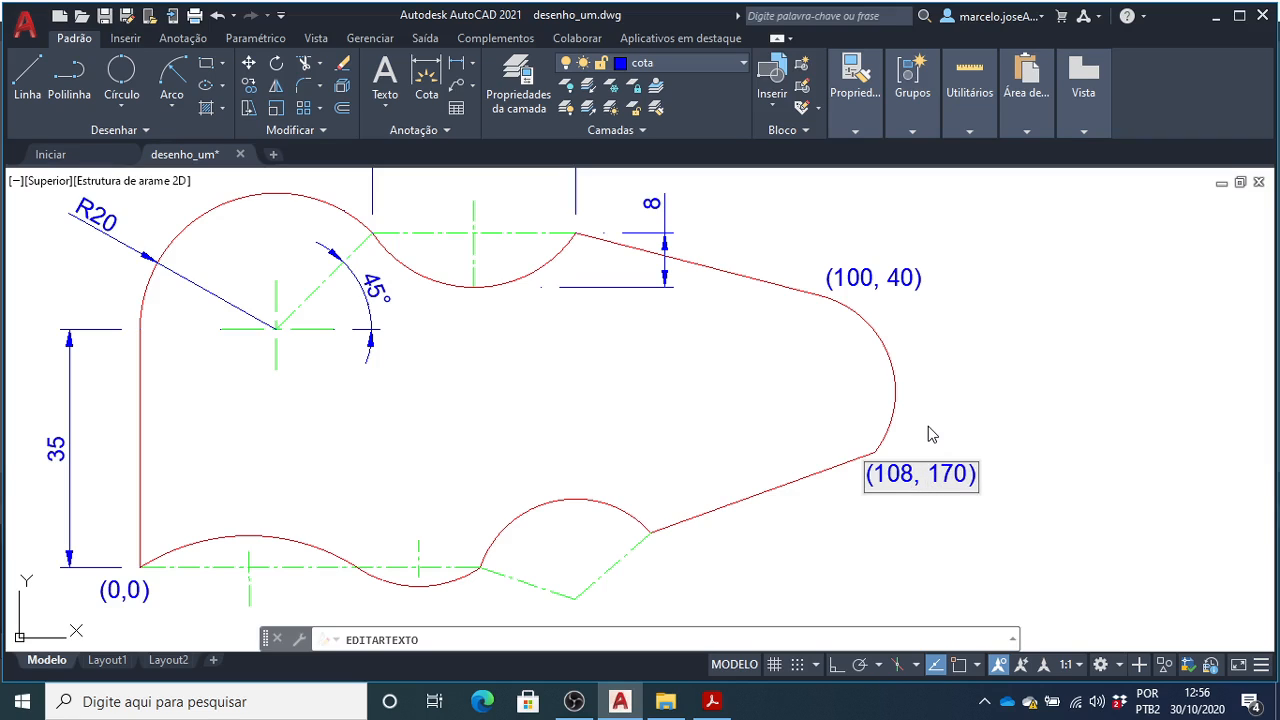
{"action": "key", "text": "Delete"}
{"action": "left_click", "coordinate": [987, 425]}
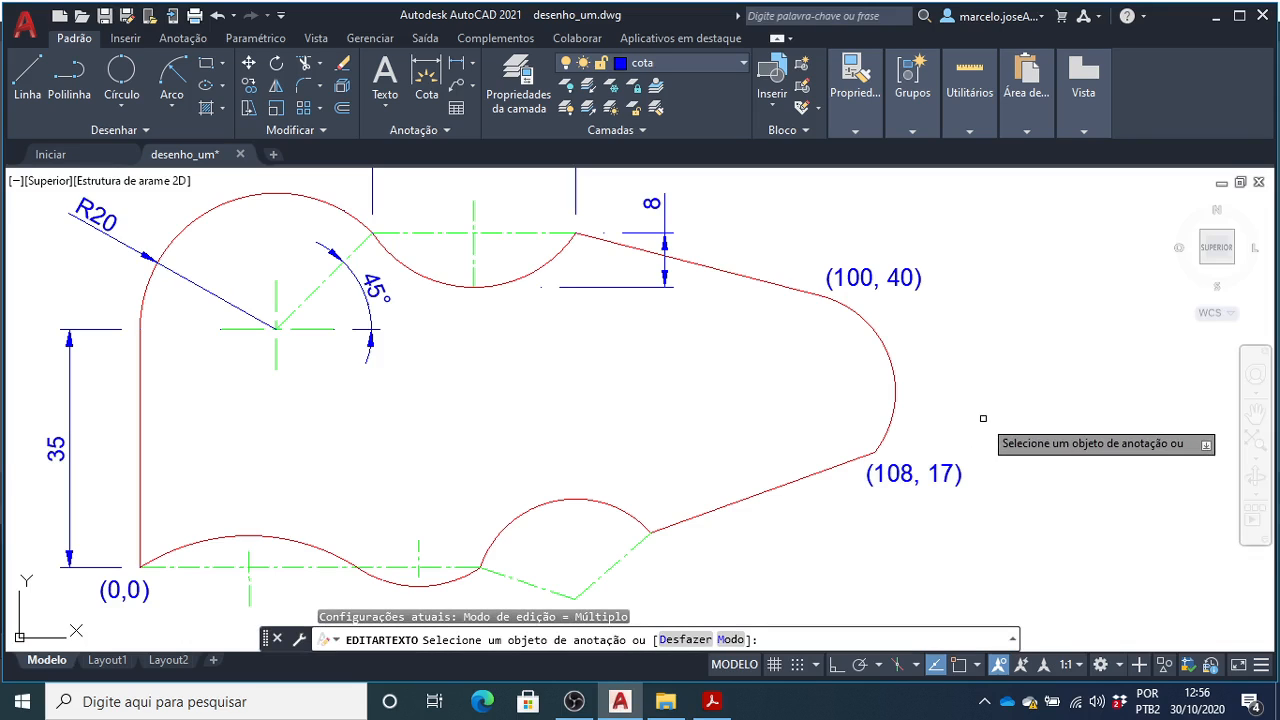
{"action": "key", "text": "Escape"}
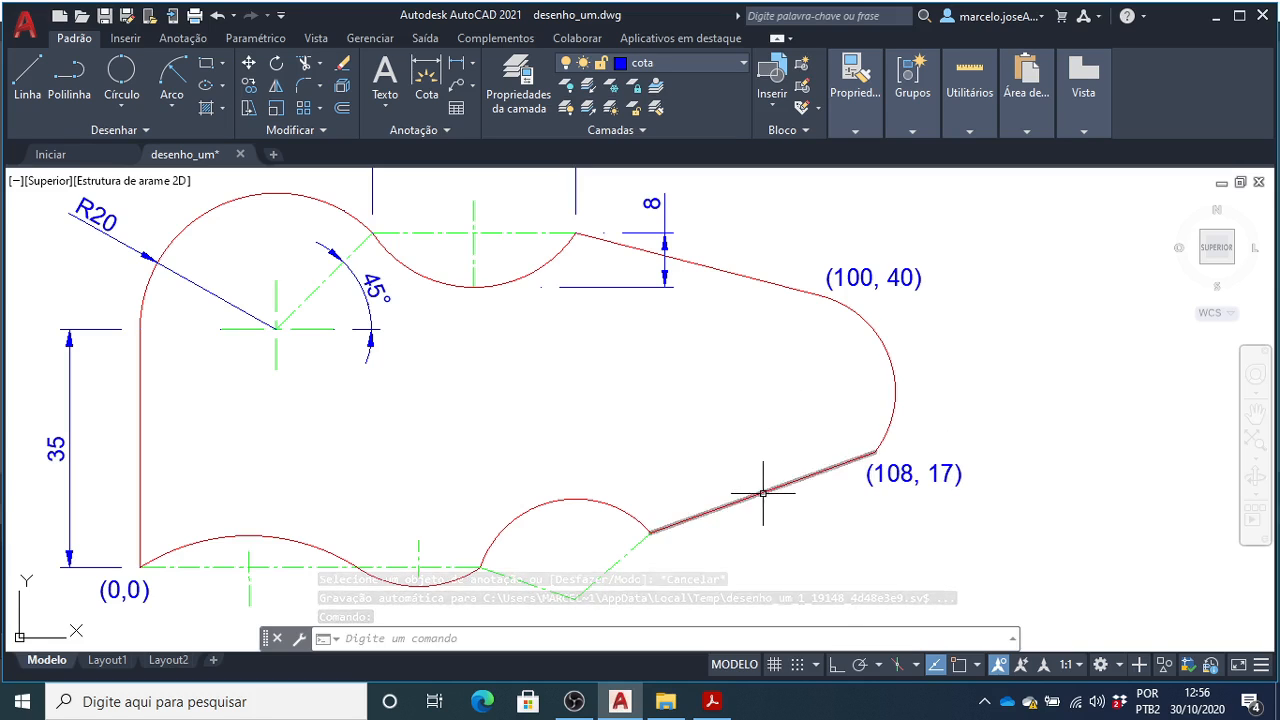
- With object snap on, add an aligned dimension to the profile's lower-right slanted line and place it below the line
{"action": "type", "text": "COta"}
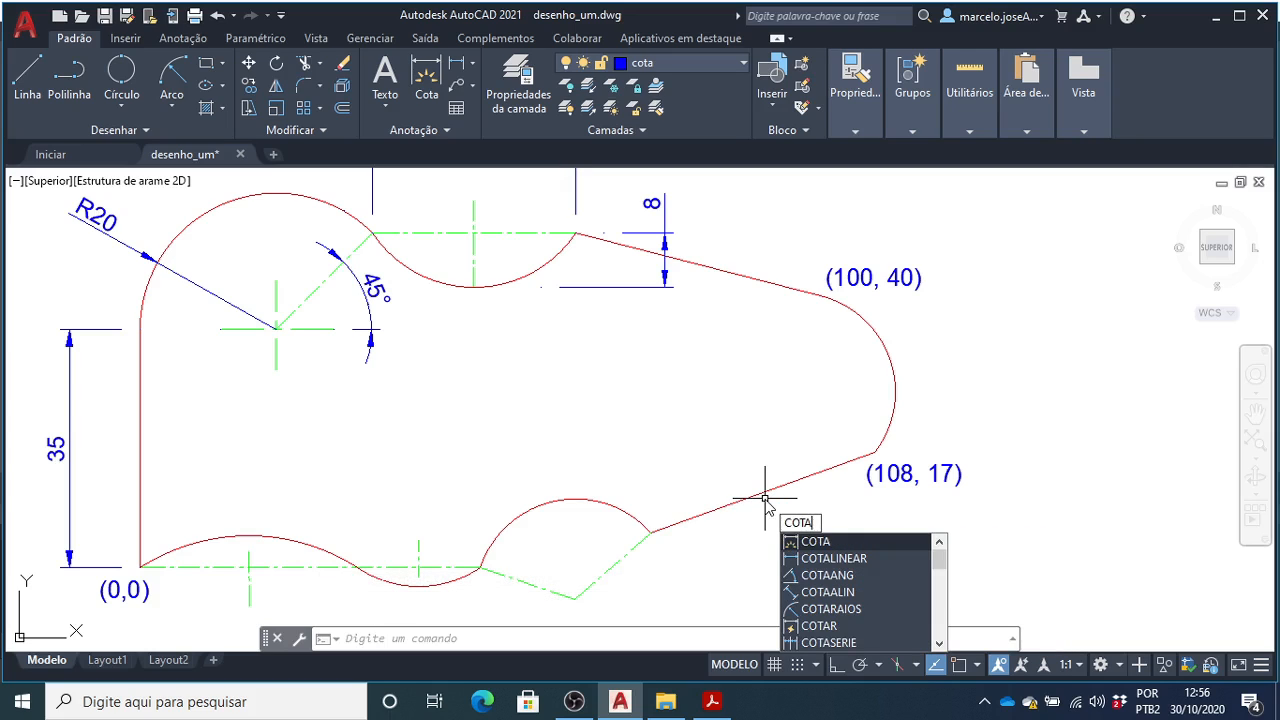
{"action": "type", "text": "a"}
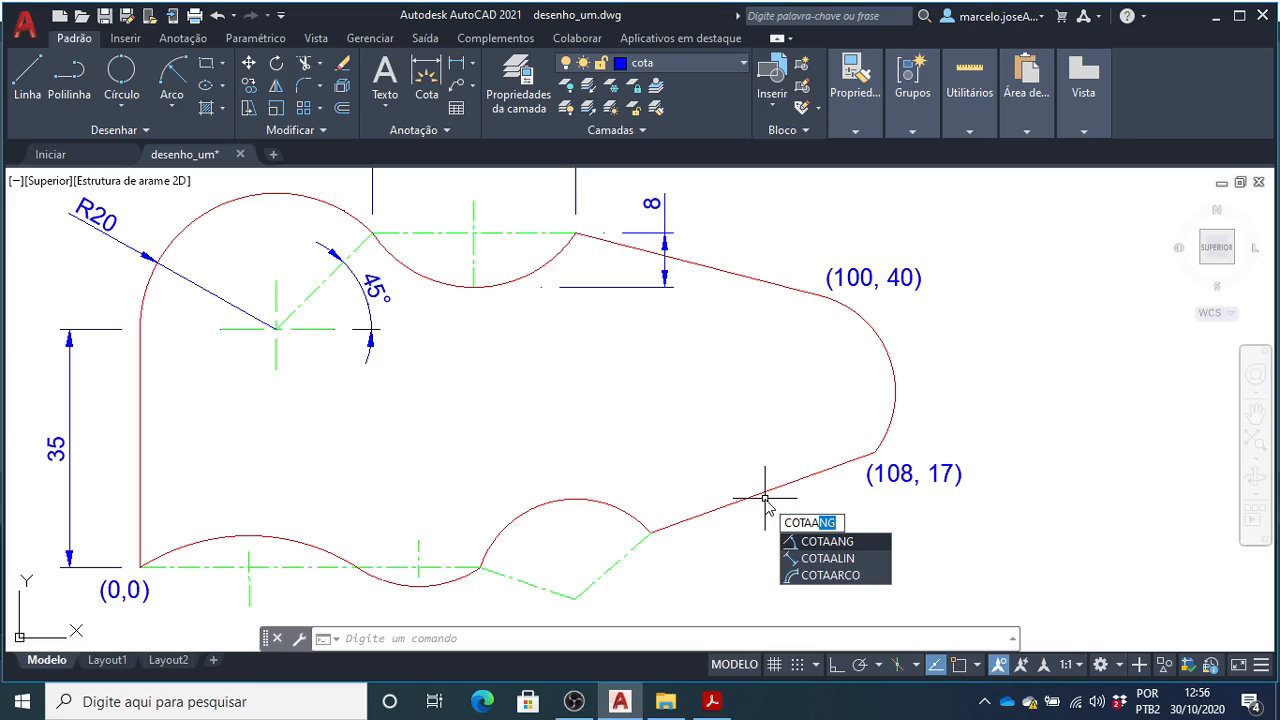
{"action": "type", "text": "l"}
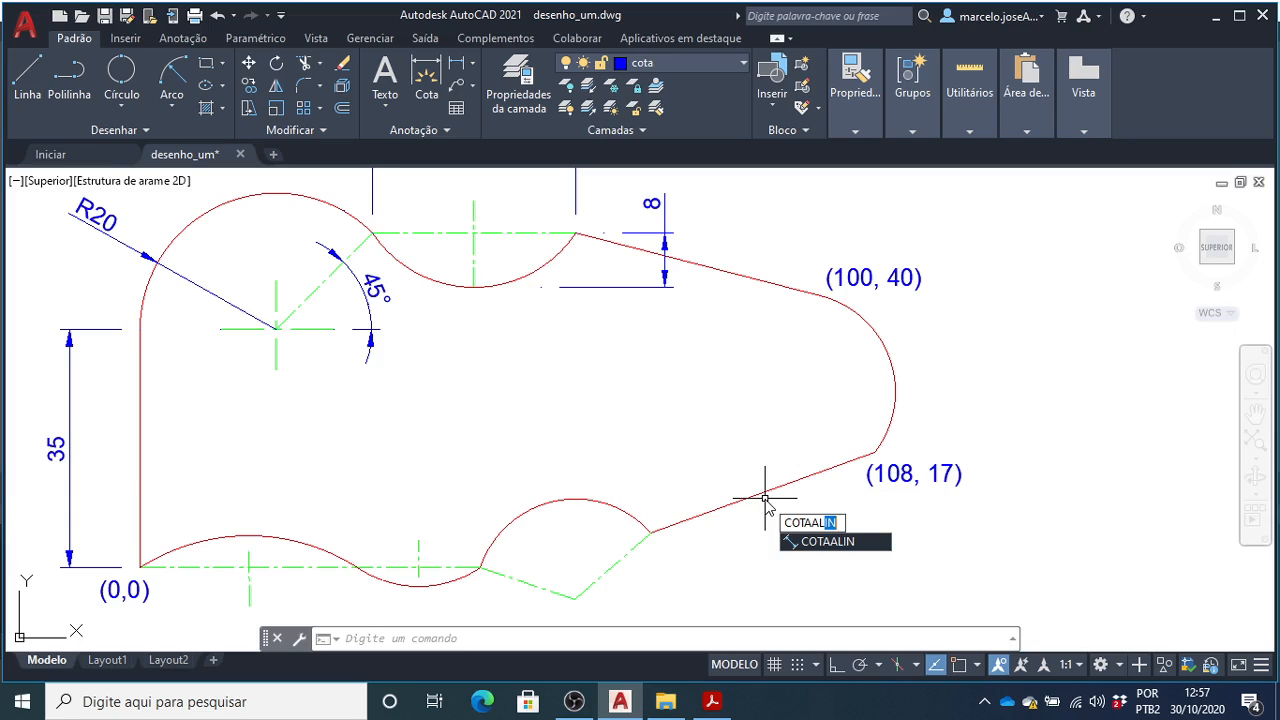
{"action": "key", "text": "Return"}
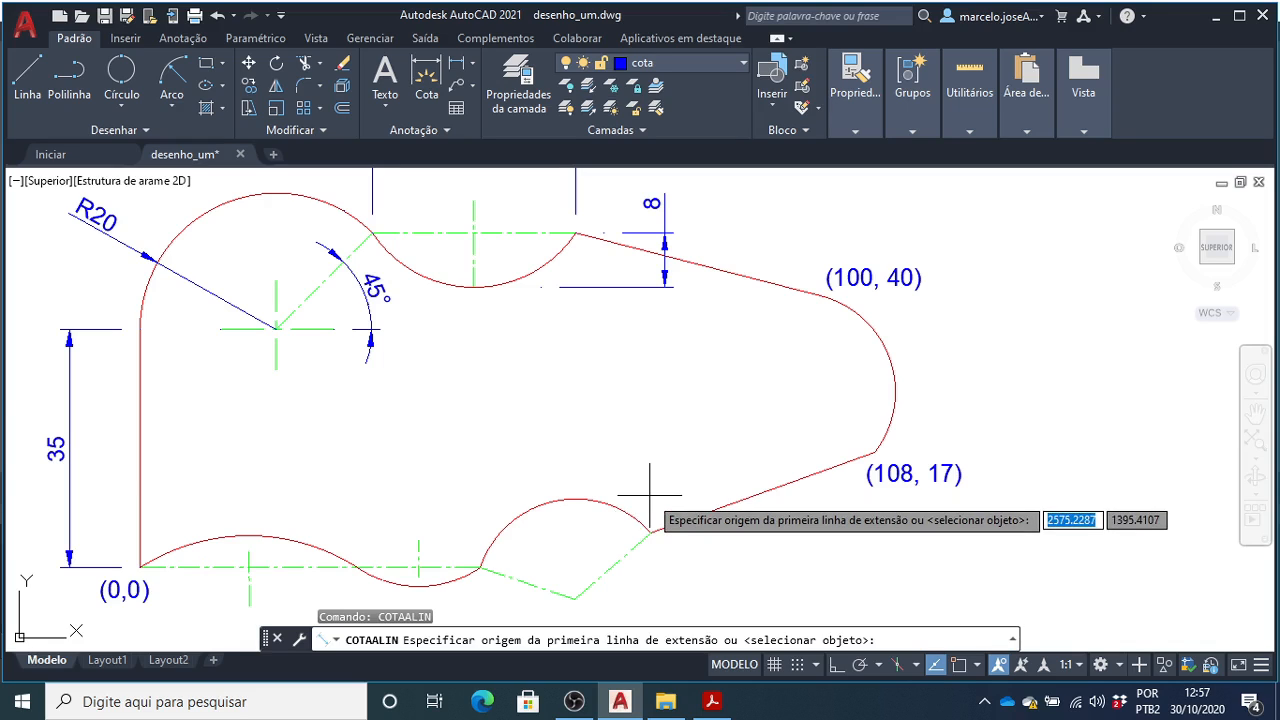
{"action": "key", "text": "F3"}
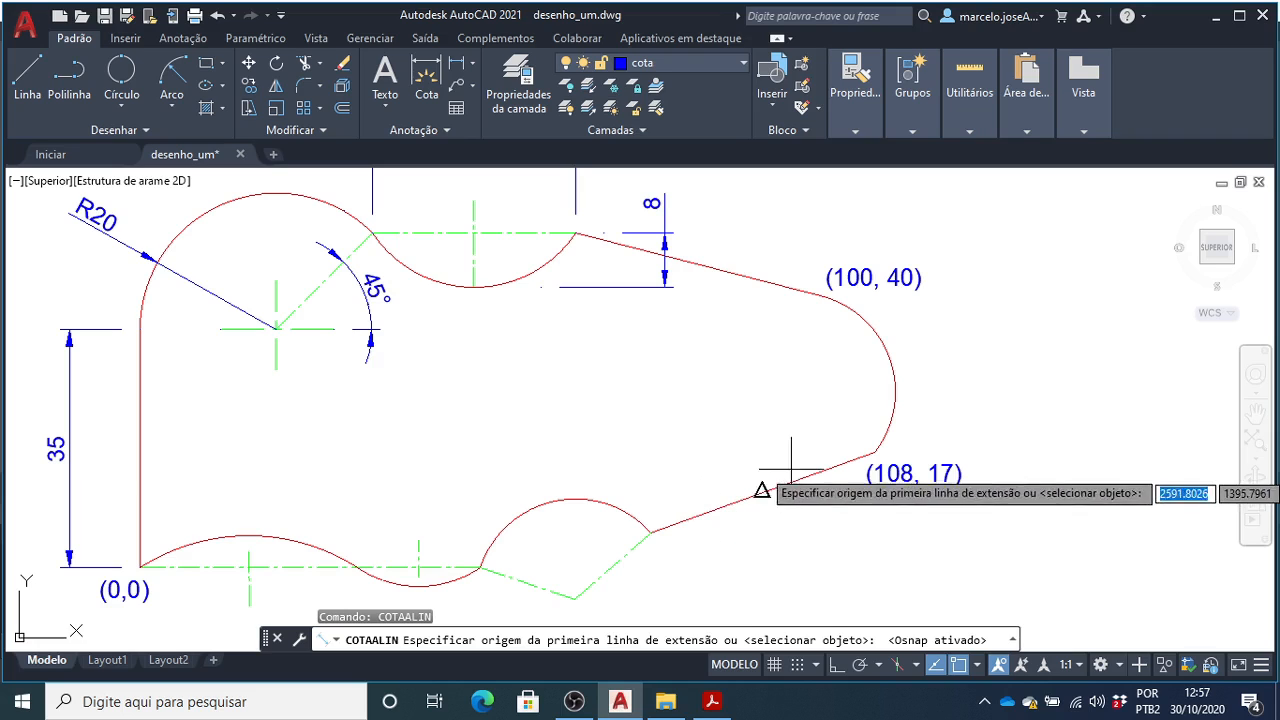
{"action": "left_click", "coordinate": [874, 451]}
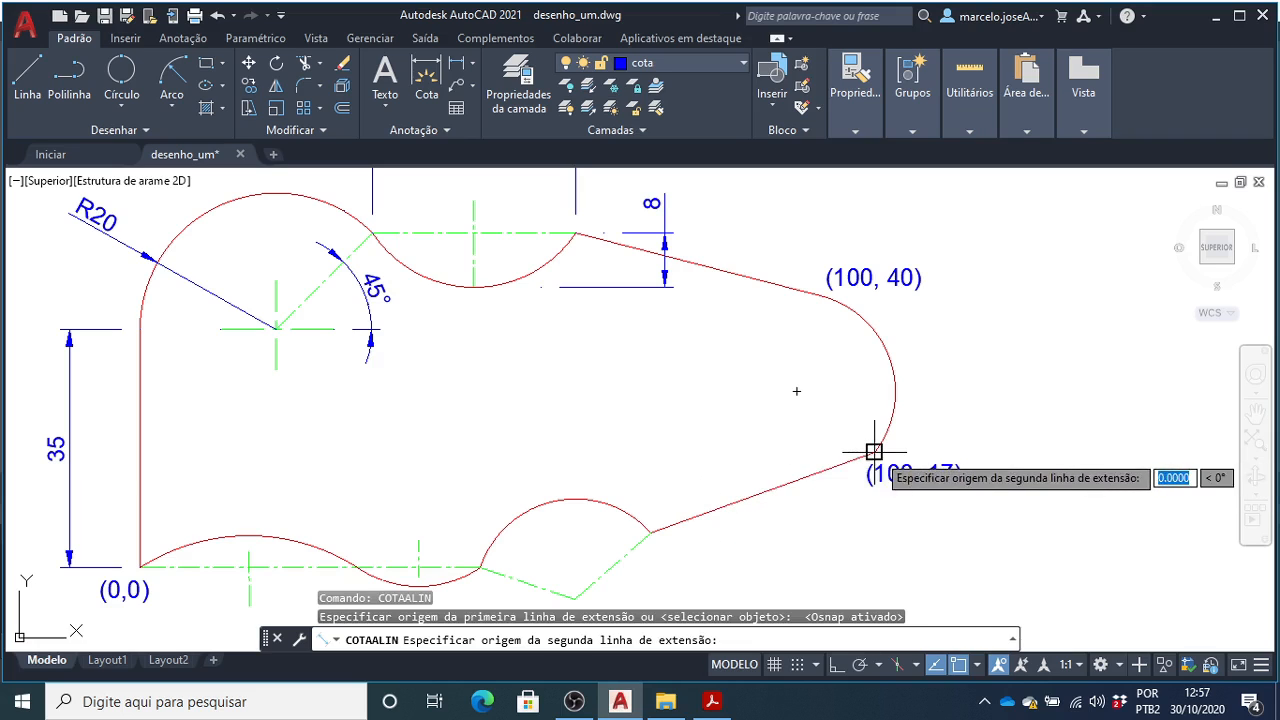
{"action": "left_click", "coordinate": [650, 532]}
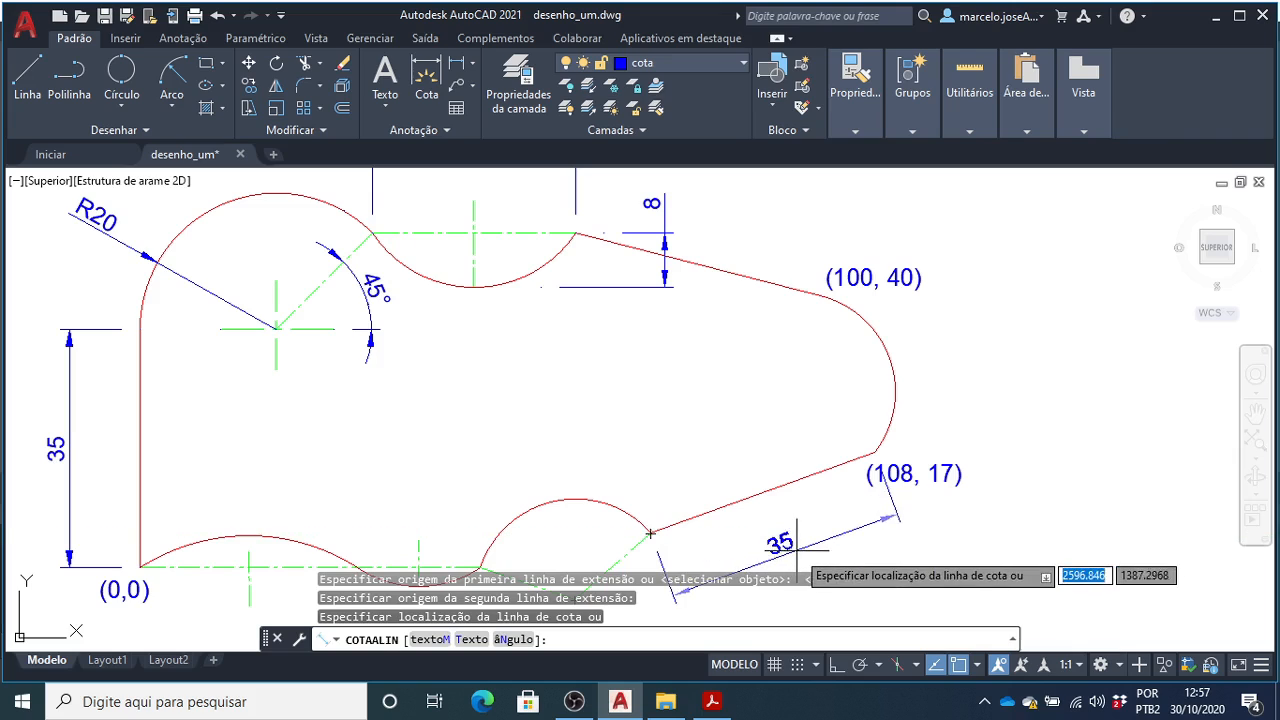
{"action": "left_click", "coordinate": [795, 546]}
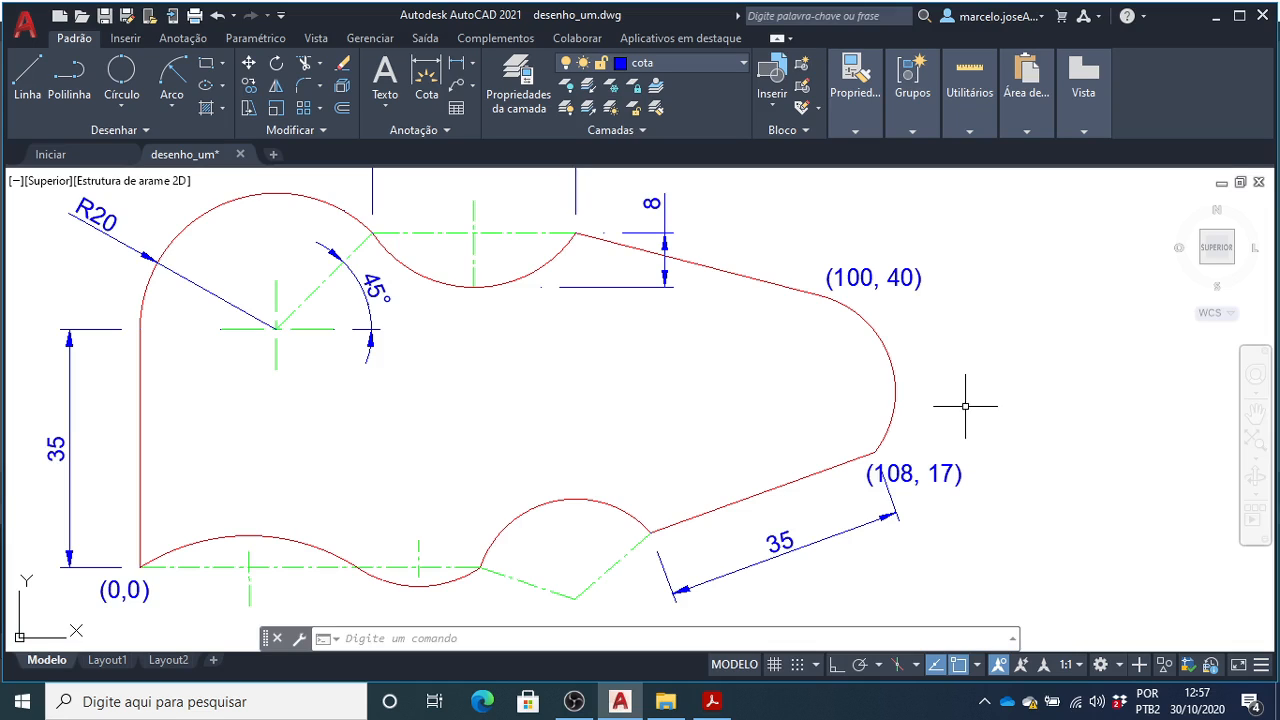
- Move the (108, 17) text up and right, beside the arc's lower end and clear of the aligned dimension
{"action": "type", "text": "MOVER"}
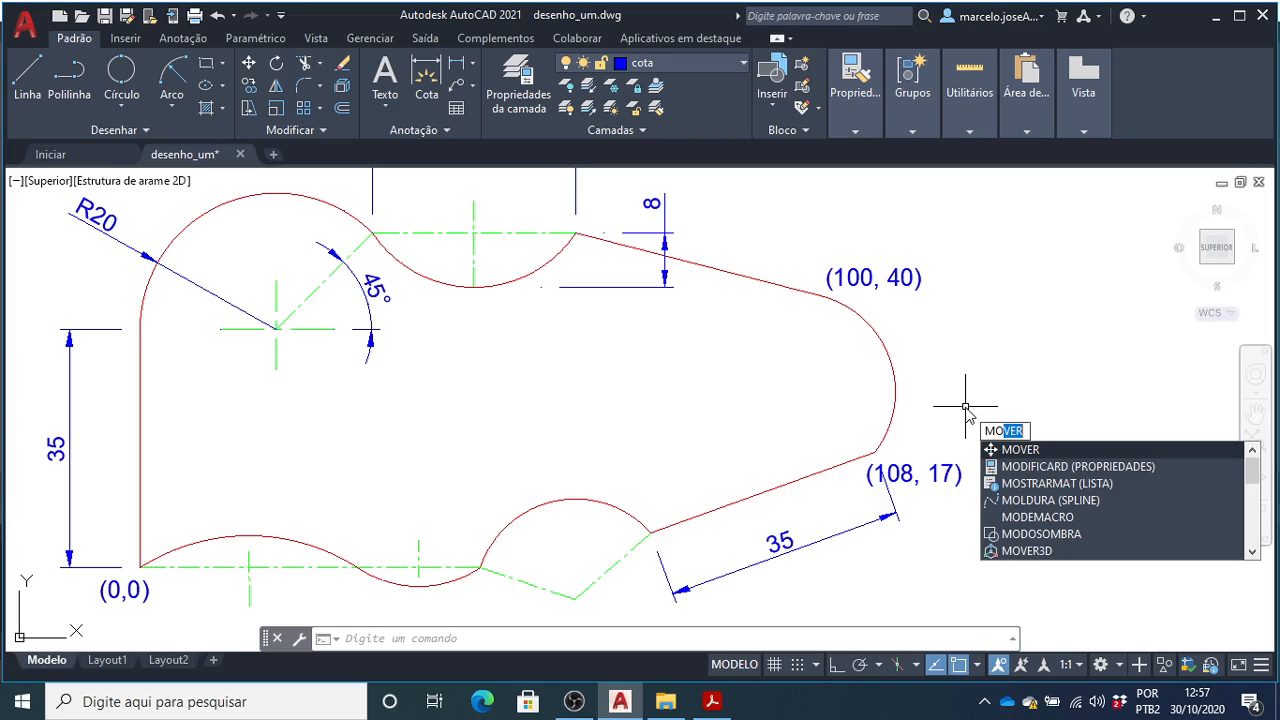
{"action": "key", "text": "Return"}
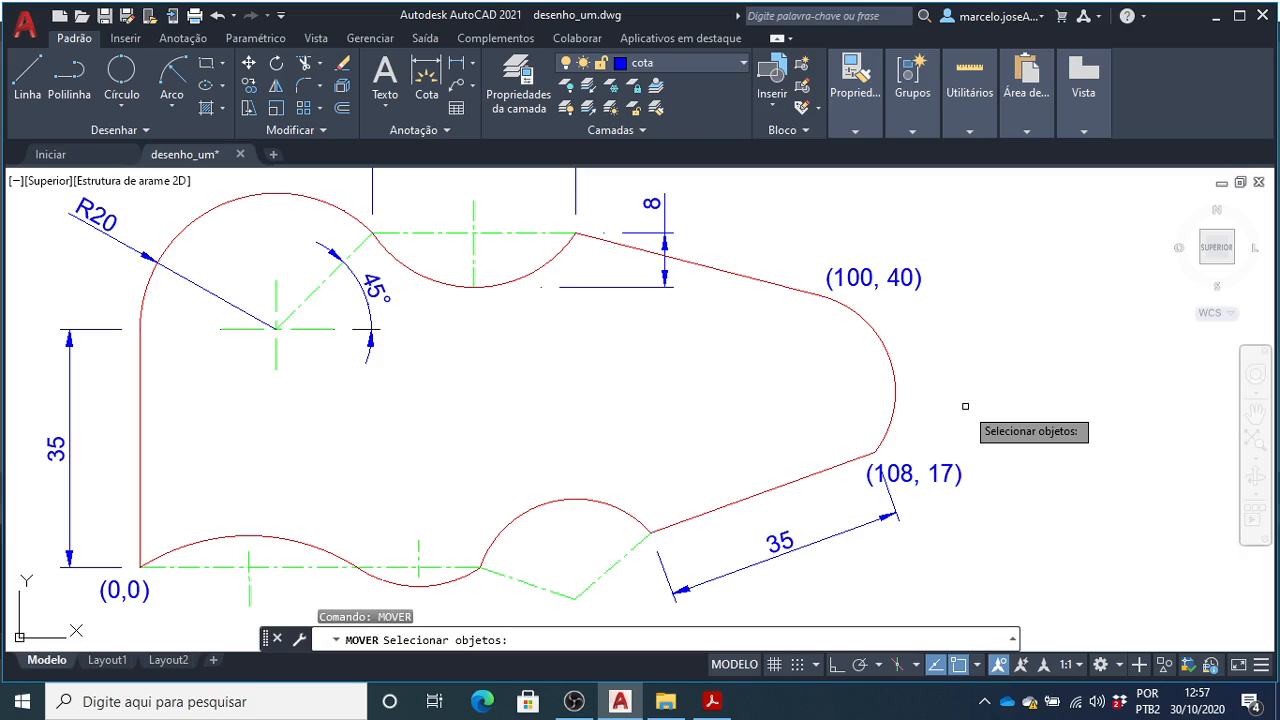
{"action": "left_click", "coordinate": [890, 476]}
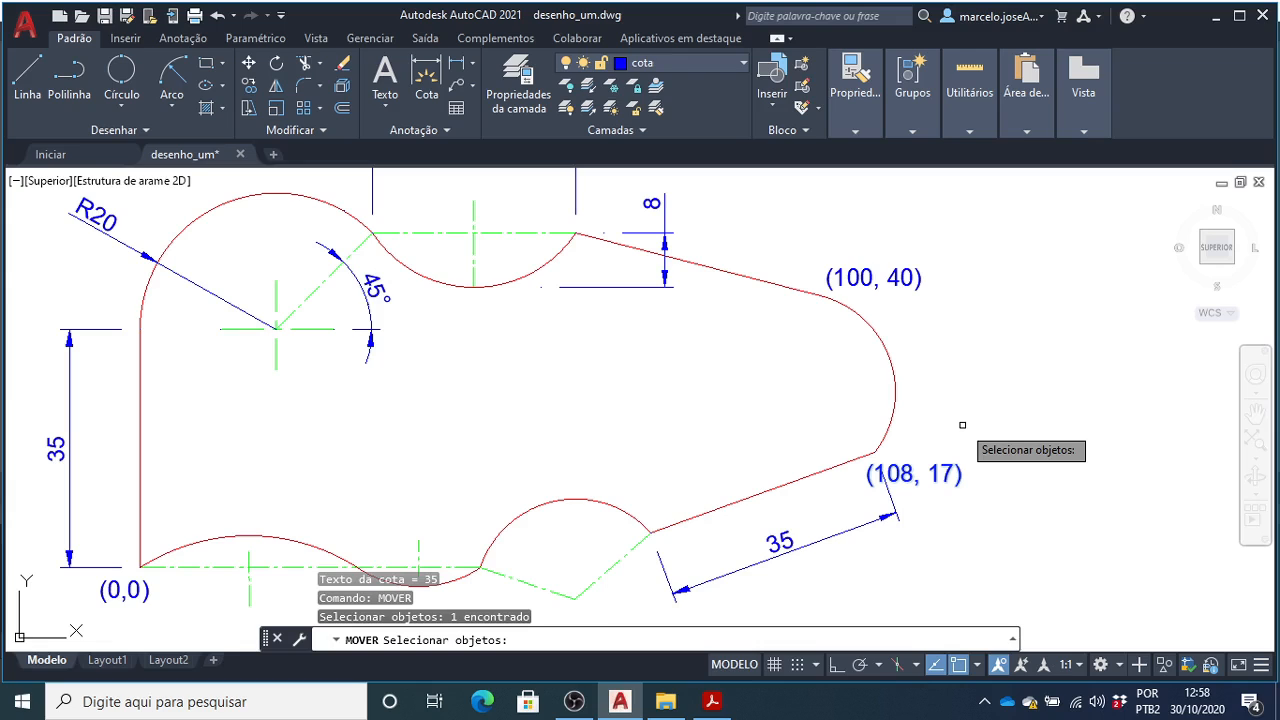
{"action": "key", "text": "Return"}
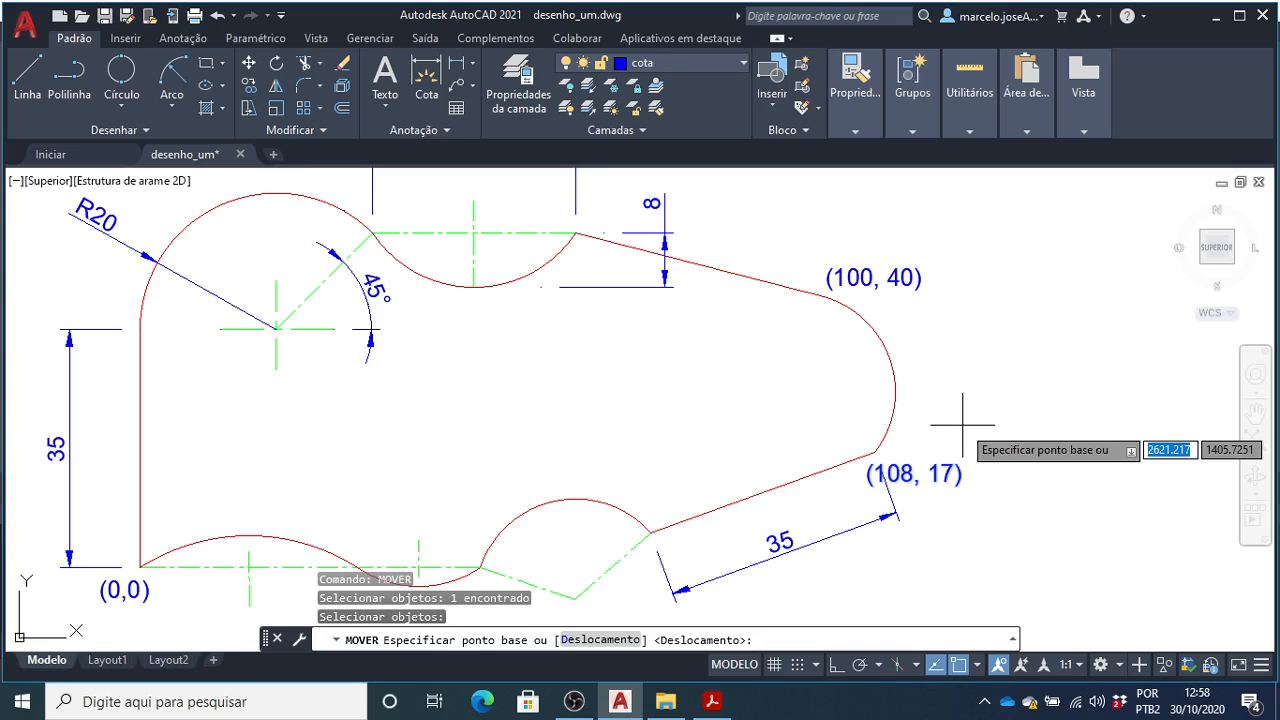
{"action": "left_click", "coordinate": [905, 467]}
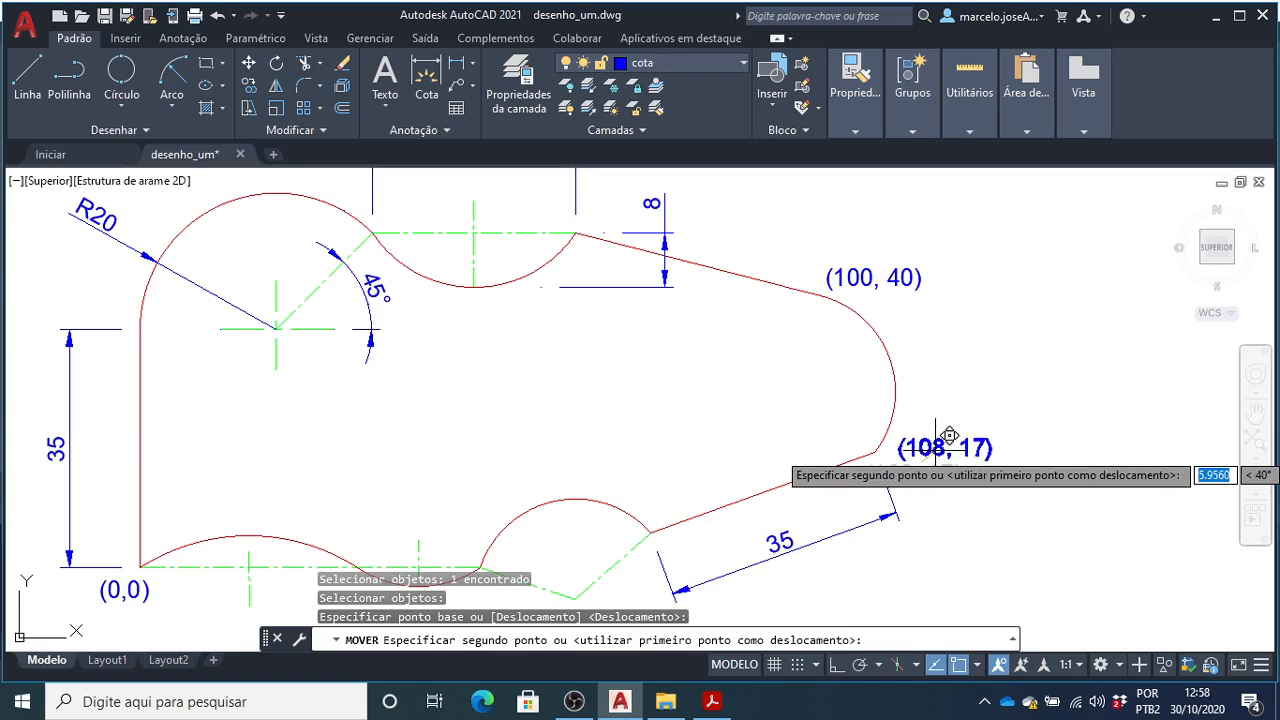
{"action": "left_click", "coordinate": [948, 437]}
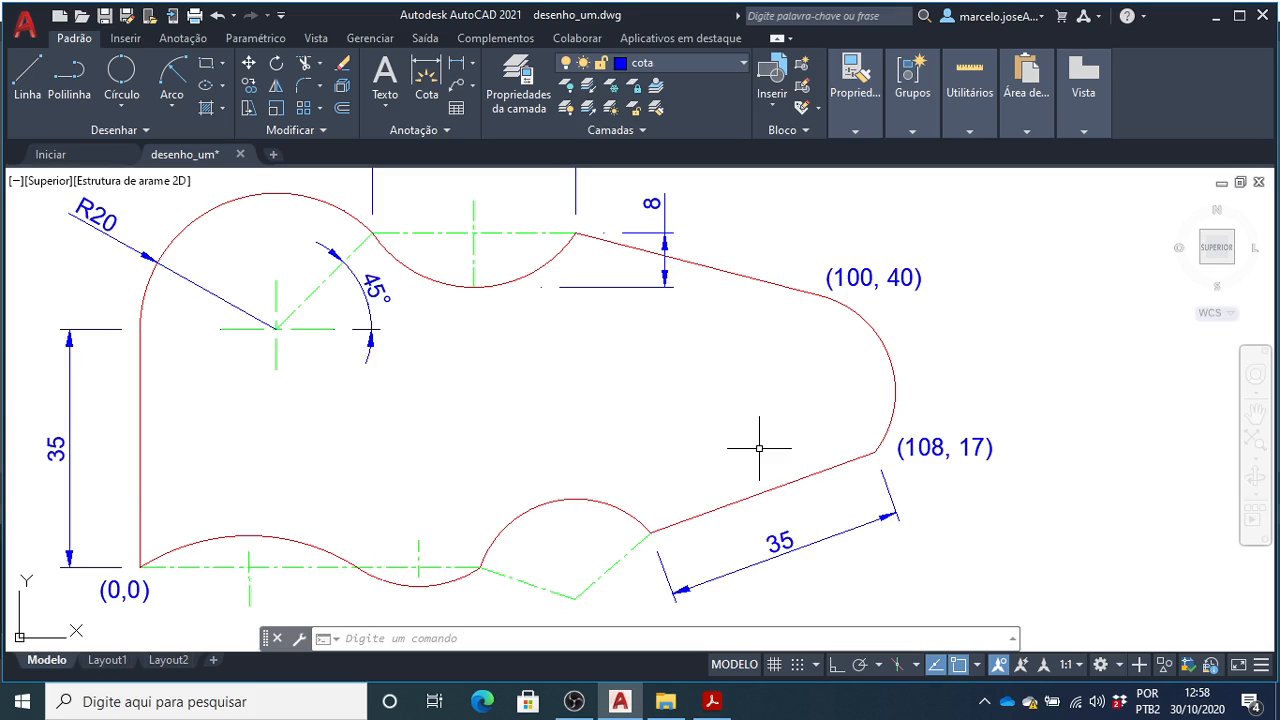
- Draw a horizontal line about 27 units long, running left from the lower end of the right-hand arc
{"action": "type", "text": "l"}
{"action": "key", "text": "Return"}
{"action": "left_click", "coordinate": [873, 452]}
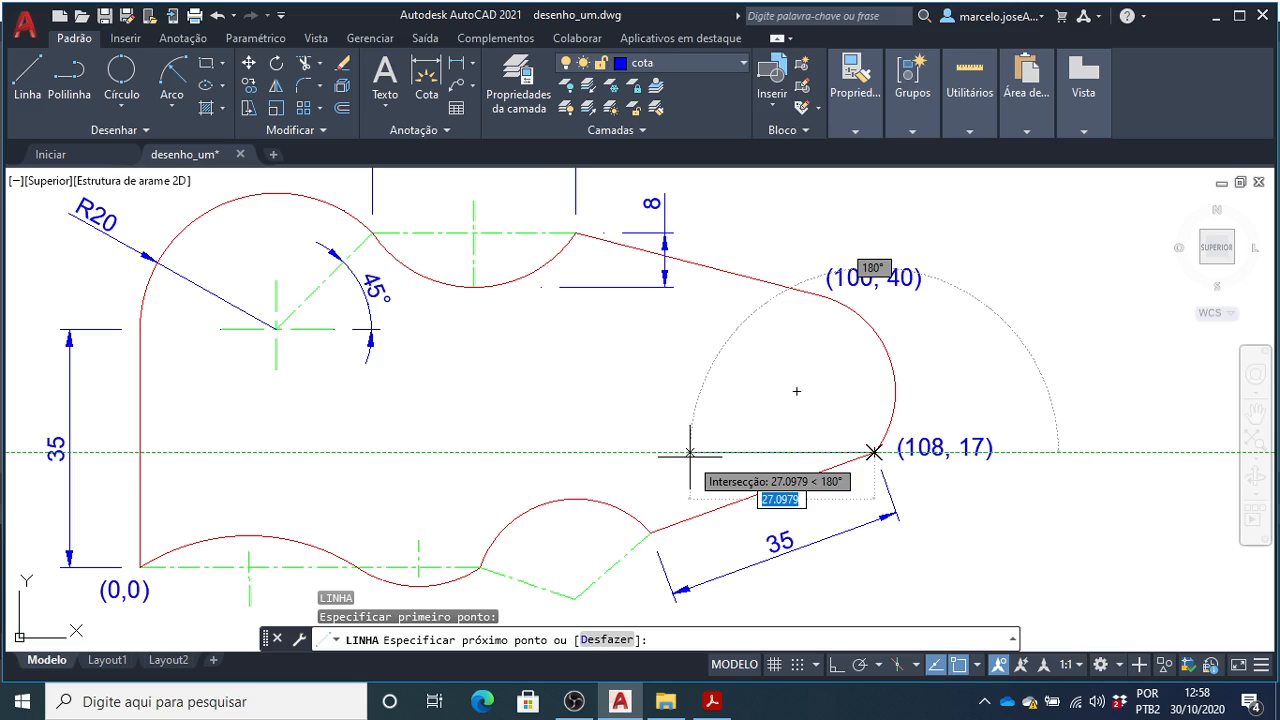
{"action": "left_click", "coordinate": [689, 452]}
{"action": "key", "text": "Escape"}
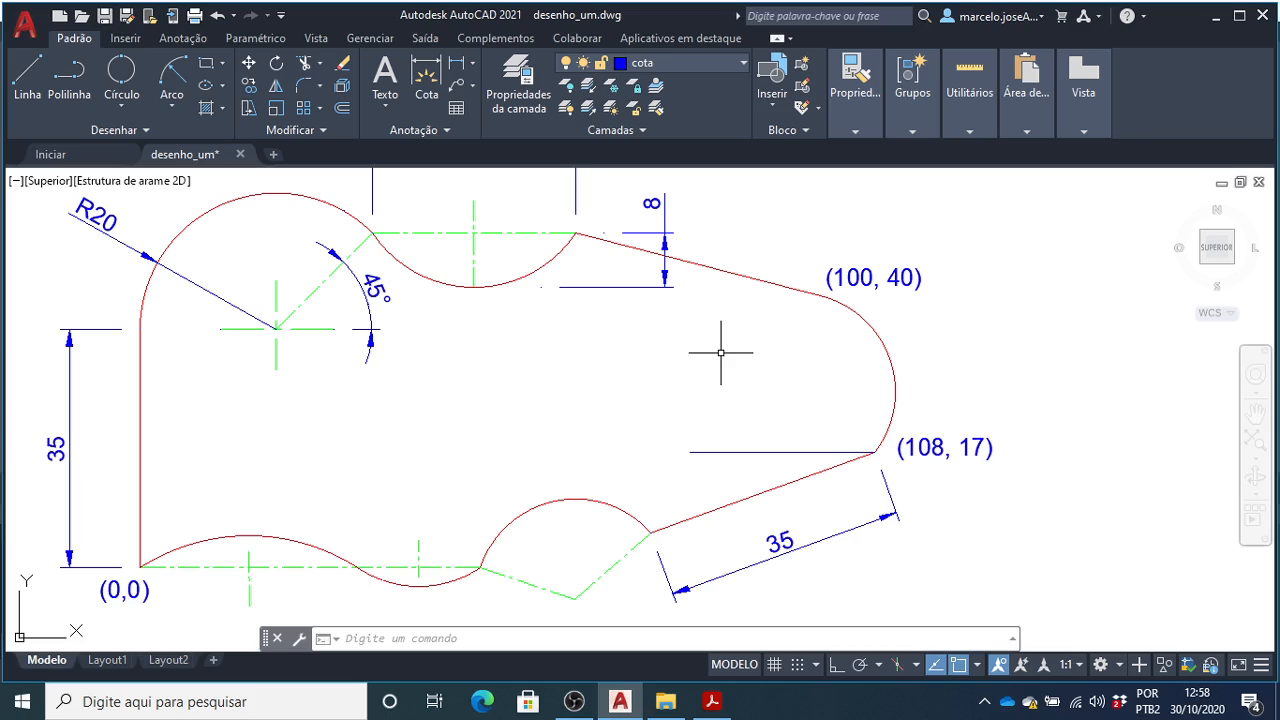
- Match the new horizontal line's properties to the green dash-dot centreline across the profile's upper notch
{"action": "type", "text": "PI"}
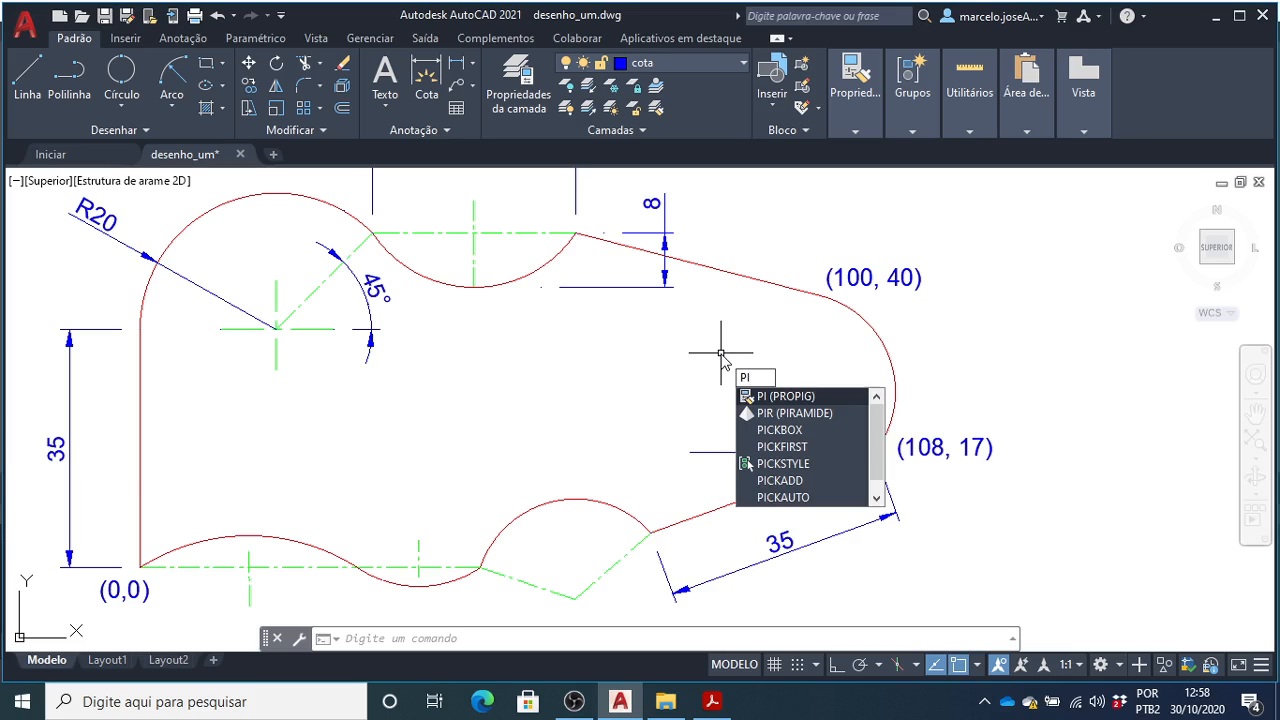
{"action": "key", "text": "Return"}
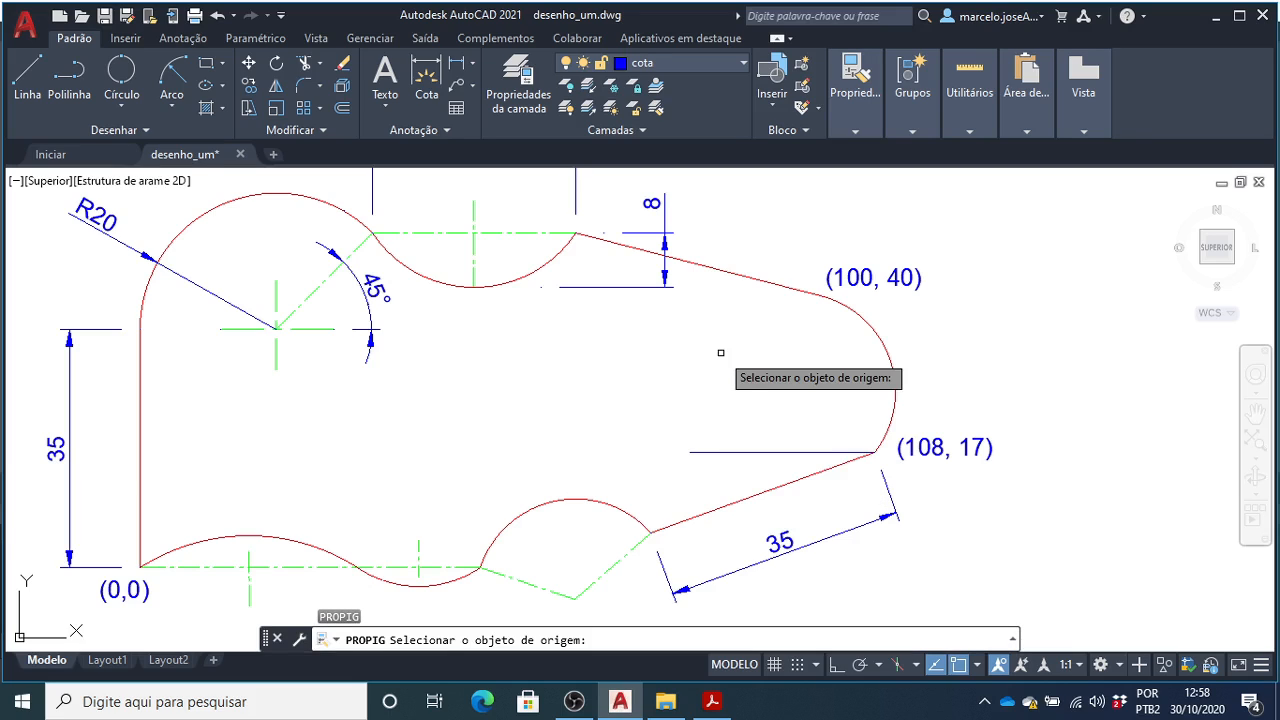
{"action": "left_click", "coordinate": [504, 231]}
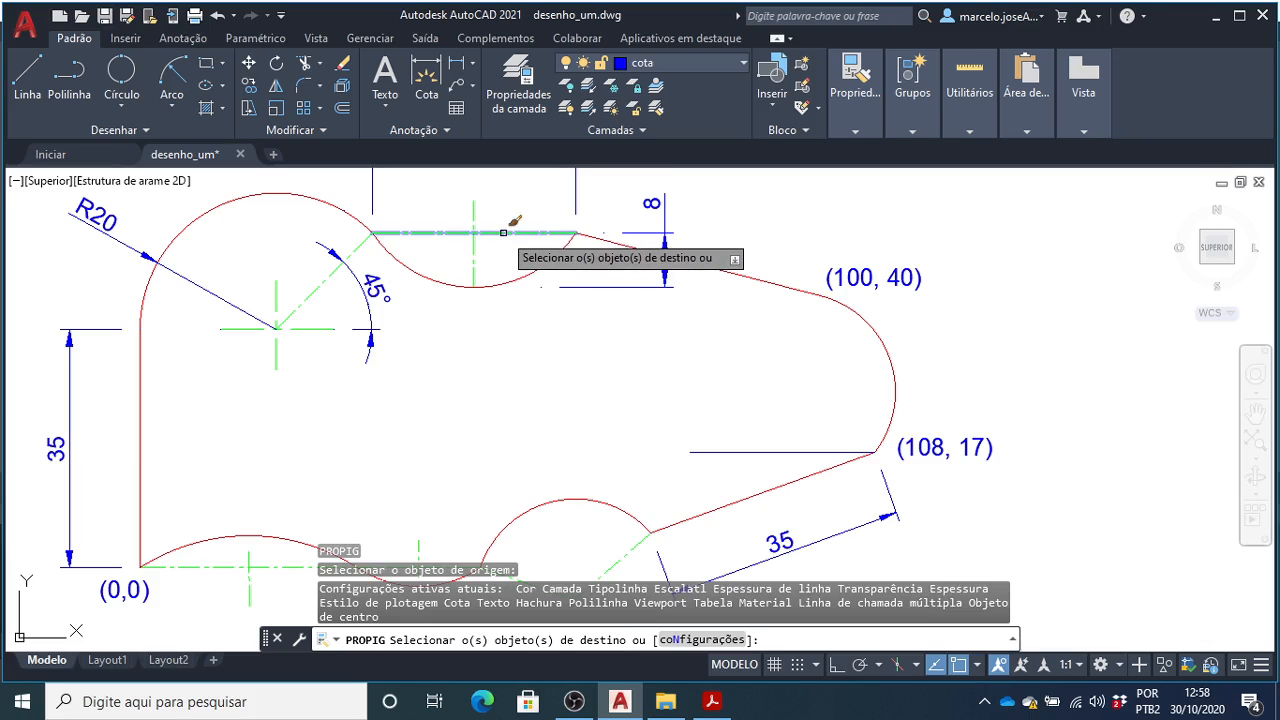
{"action": "left_click", "coordinate": [759, 452]}
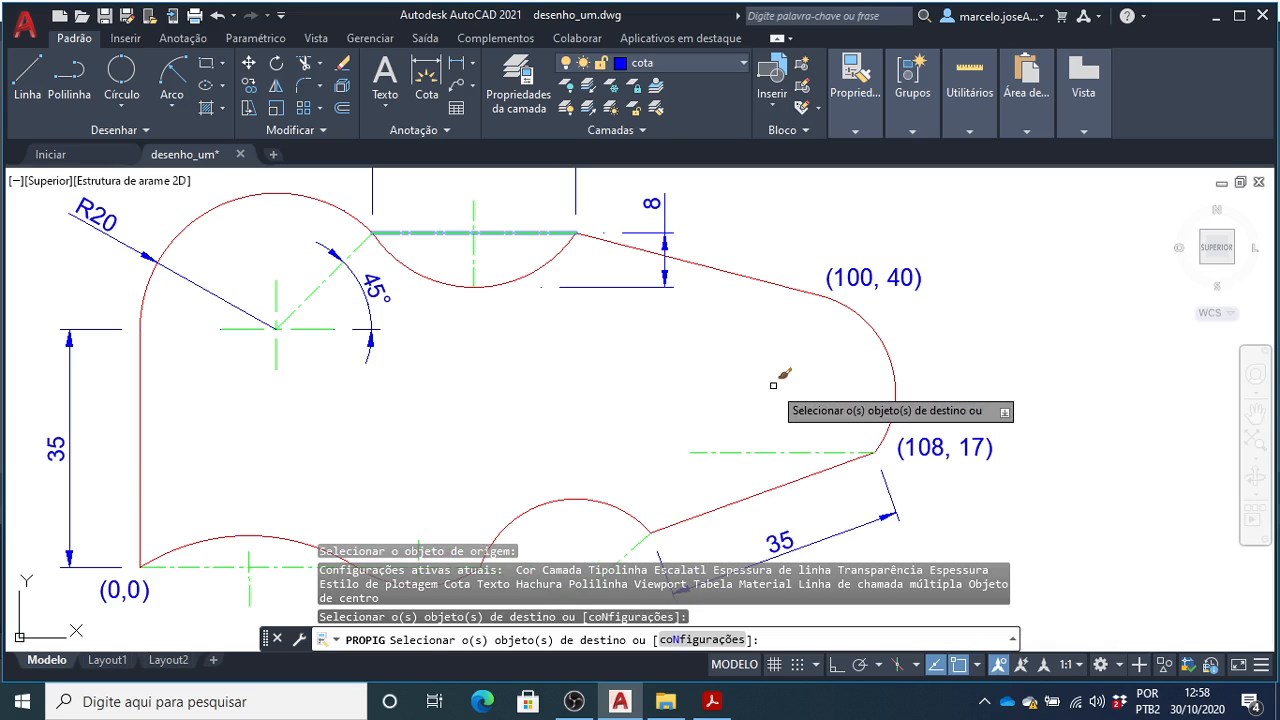
- Add an angular dimension between the horizontal dash-dot reference line and the lower-right slanted edge, placing its arc near the reference line's left end
{"action": "key", "text": "Return"}
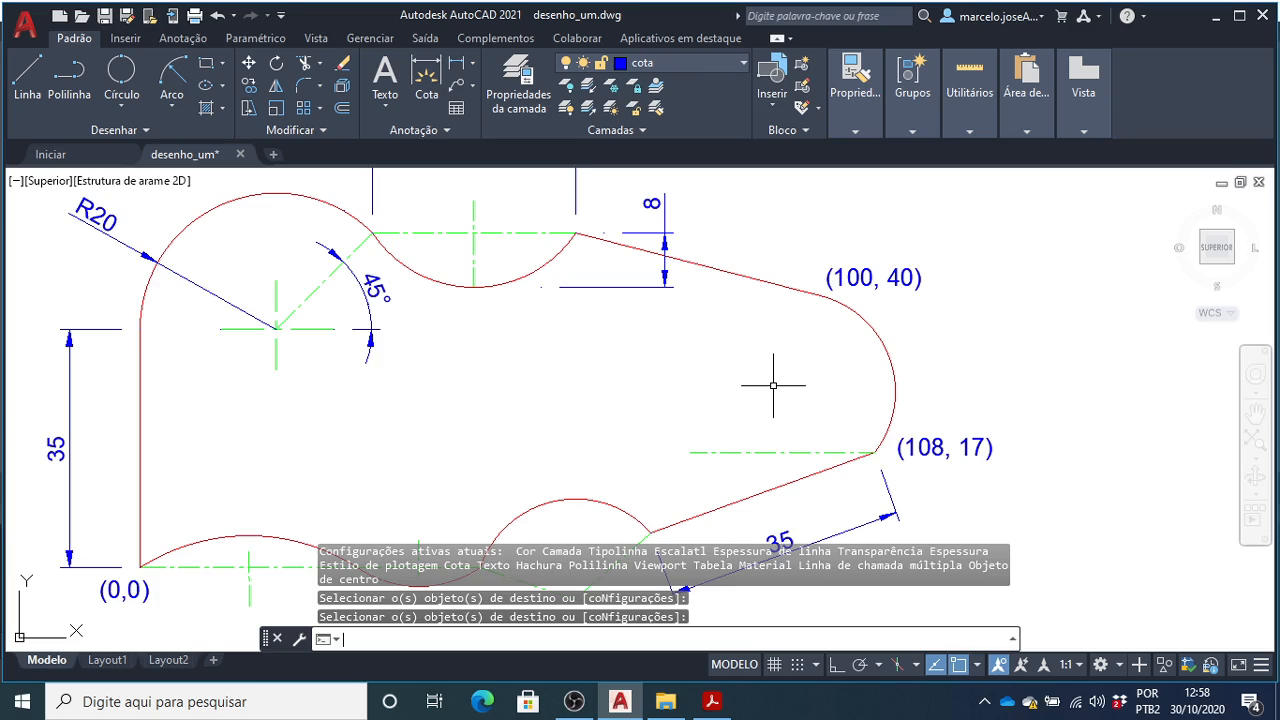
{"action": "type", "text": "COta"}
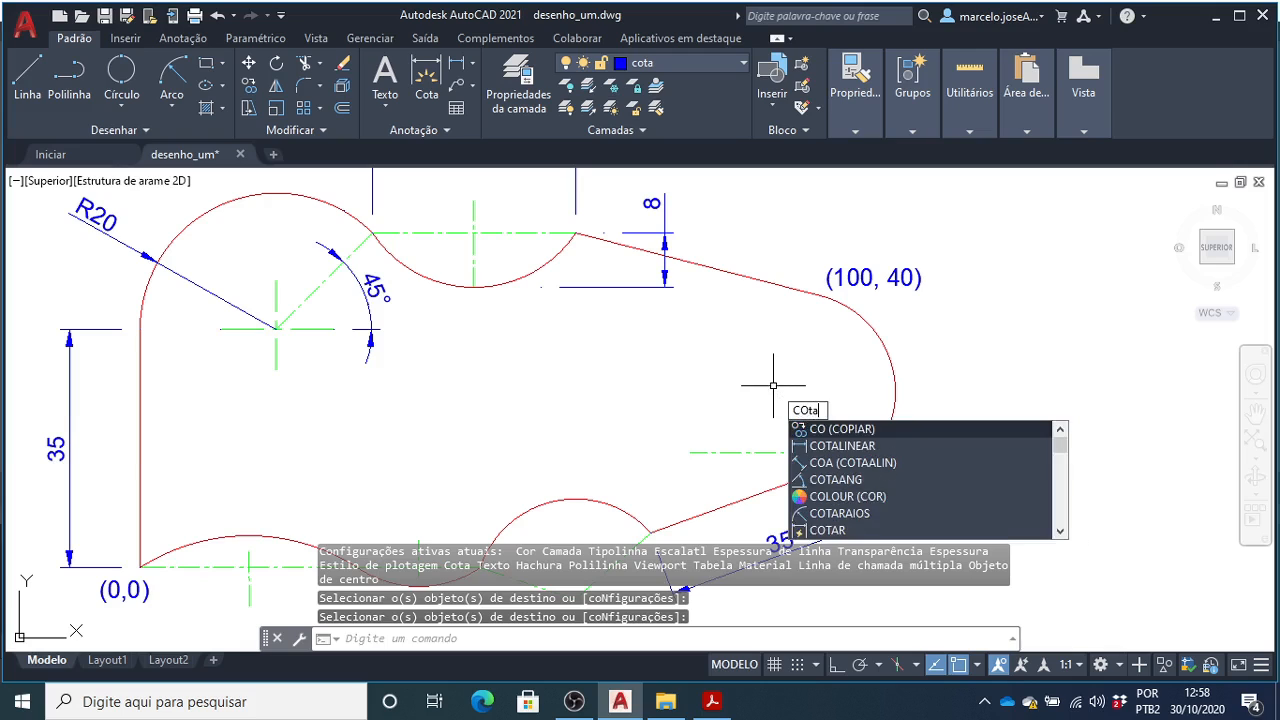
{"action": "type", "text": "ang"}
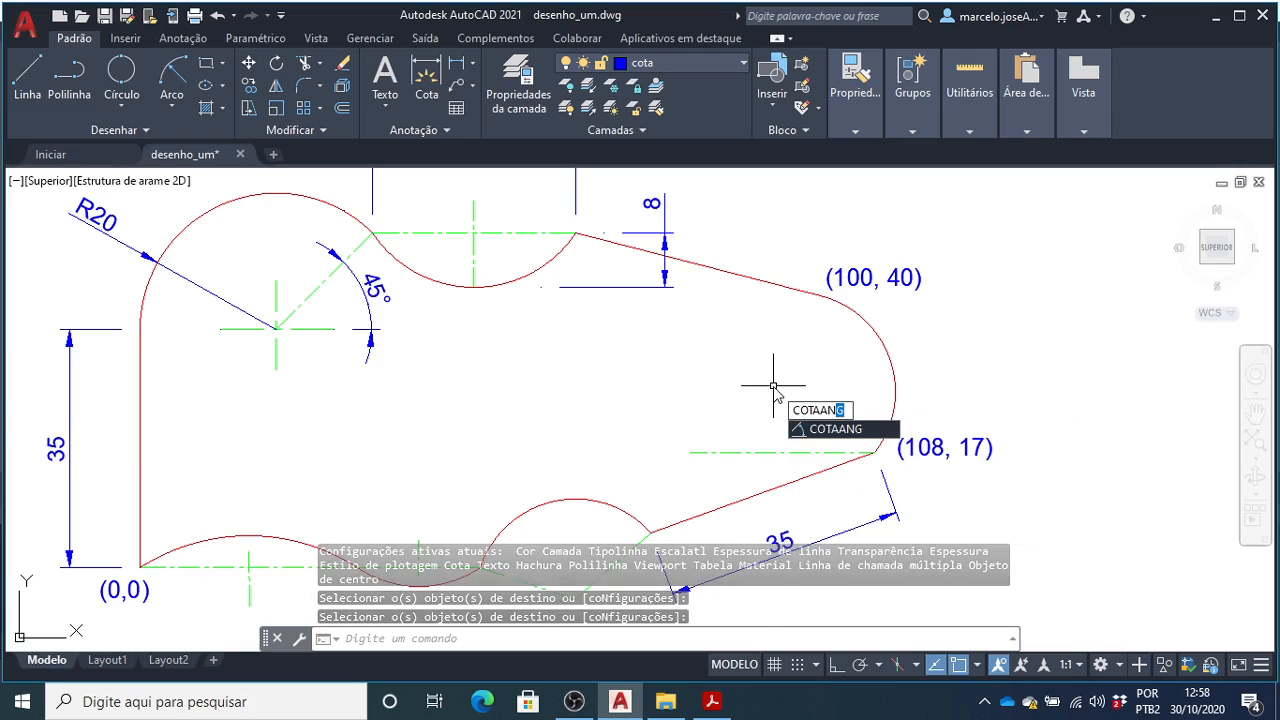
{"action": "key", "text": "Return"}
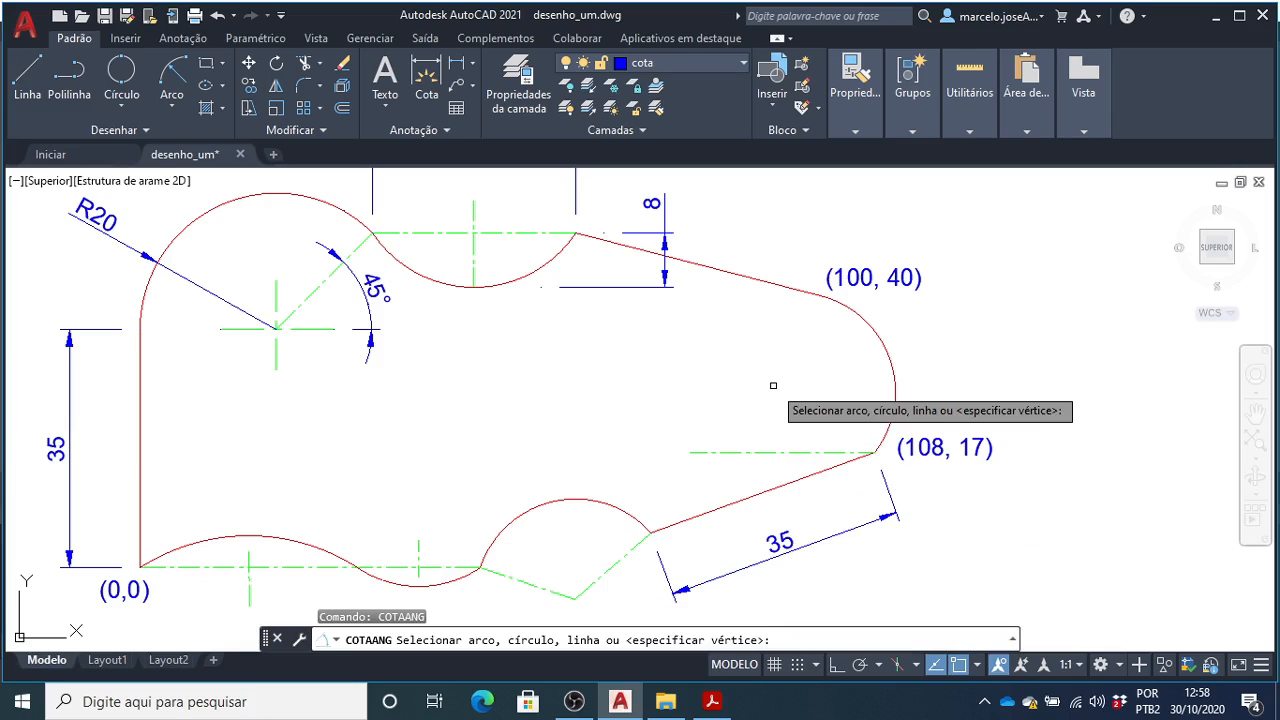
{"action": "left_click", "coordinate": [737, 453]}
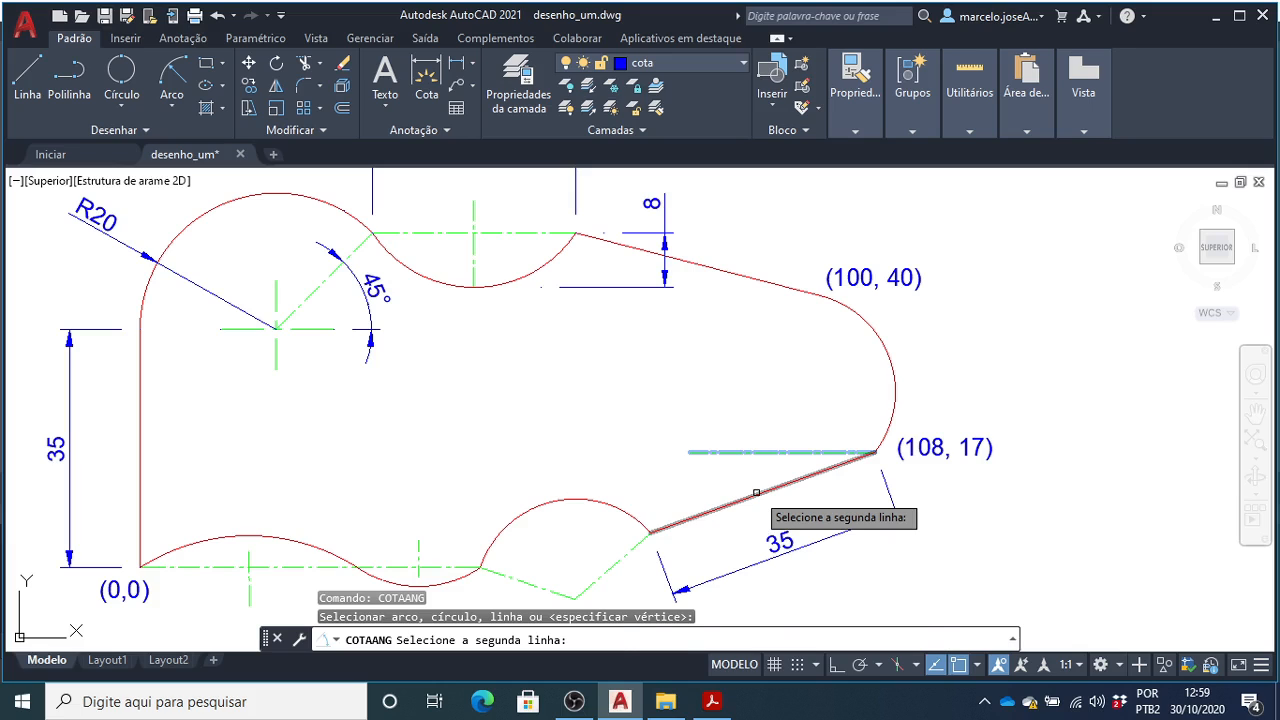
{"action": "left_click", "coordinate": [756, 492]}
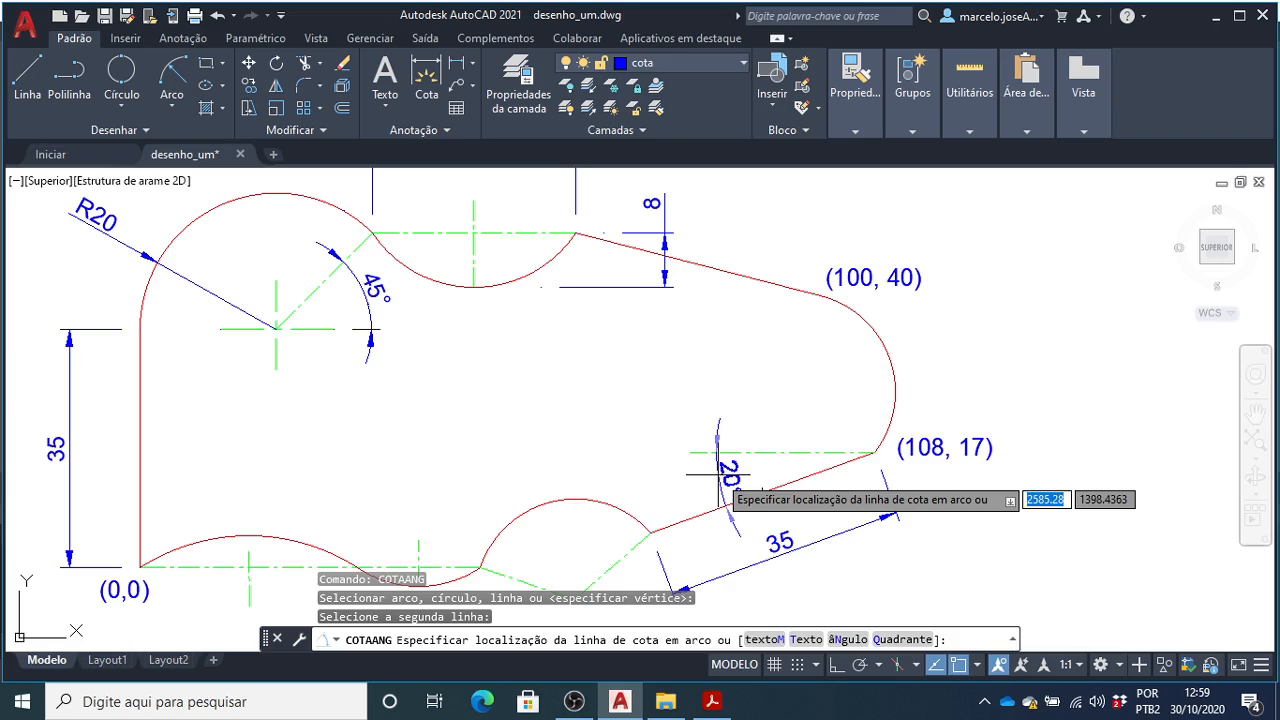
{"action": "left_click", "coordinate": [718, 474]}
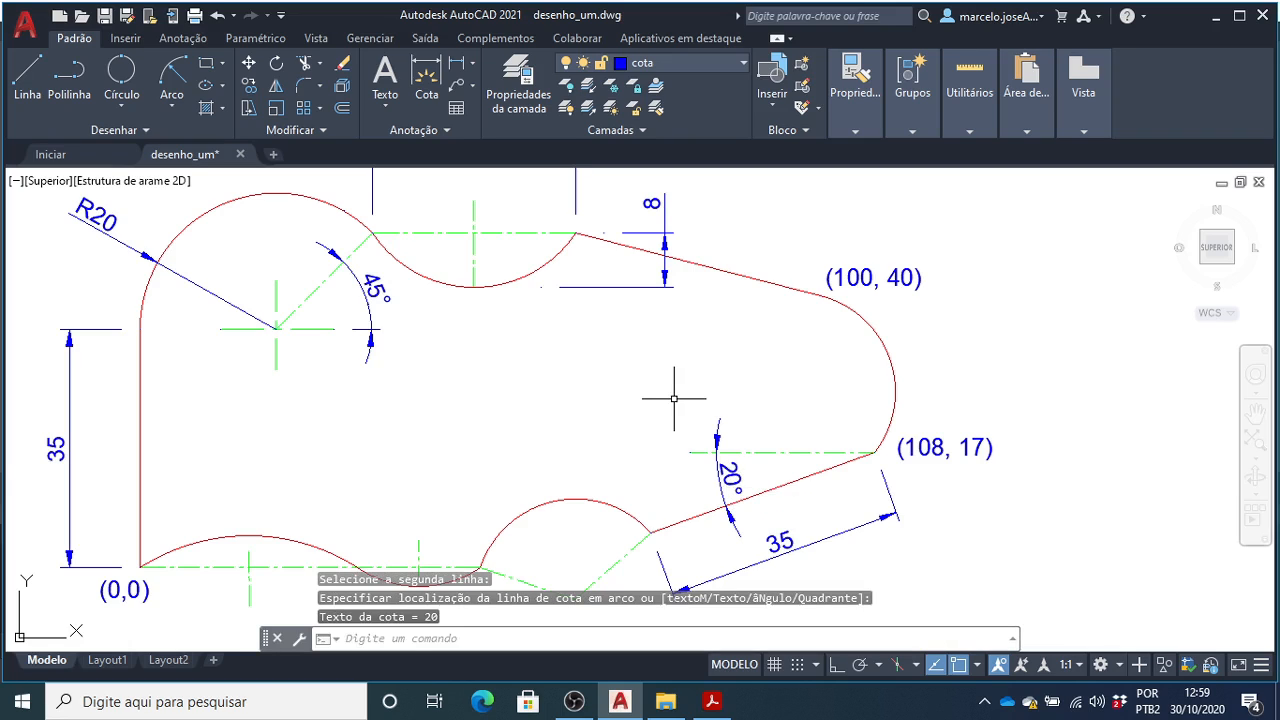
- Add an angular dimension between the two green radius lines of the lower-right concave arc, placing it just inside the arc
{"action": "scroll", "coordinate": [674, 398], "scroll_direction": "down", "scroll_amount": 2}
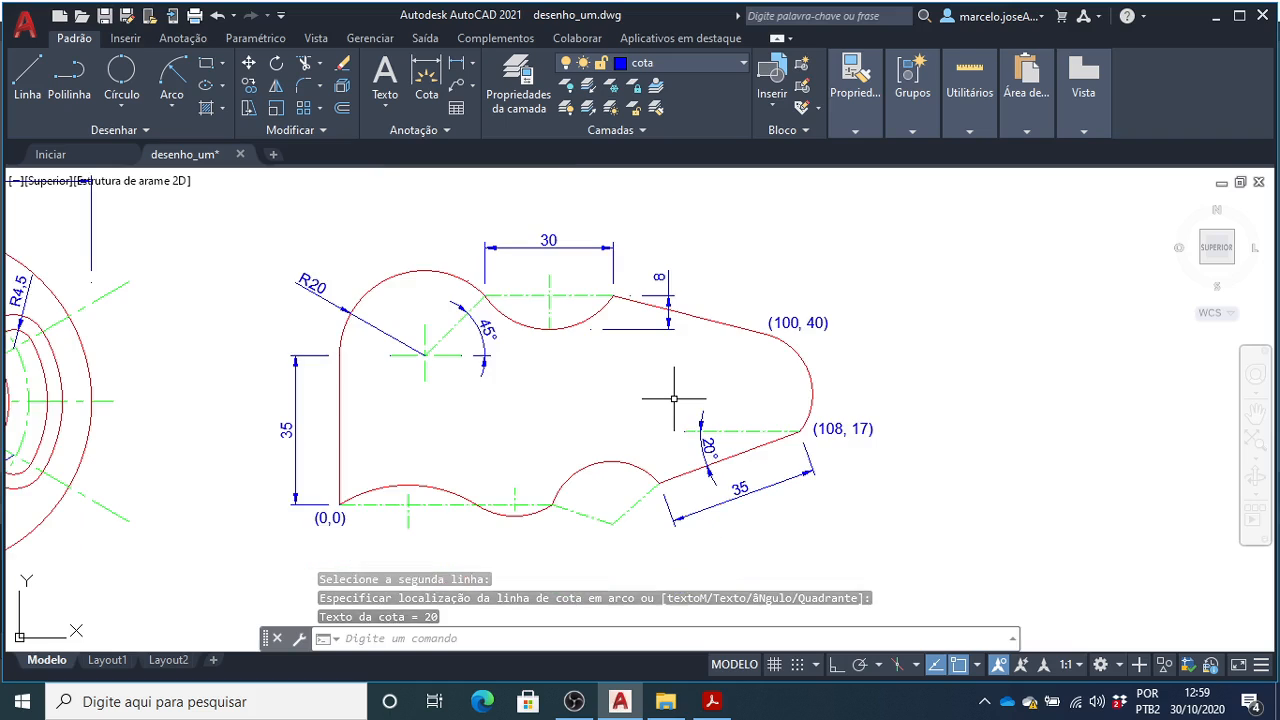
{"action": "scroll", "coordinate": [609, 550], "scroll_direction": "up", "scroll_amount": 5}
{"action": "scroll", "coordinate": [594, 500], "scroll_direction": "down", "scroll_amount": 3}
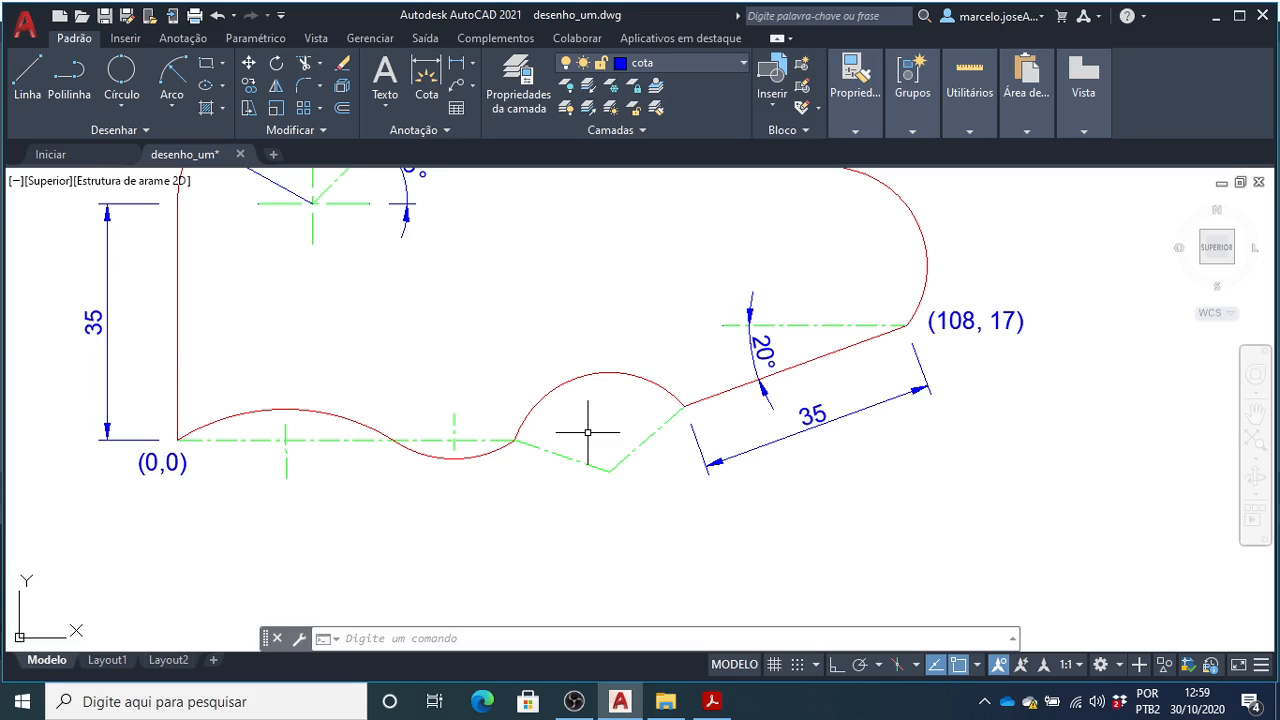
{"action": "key", "text": "Return"}
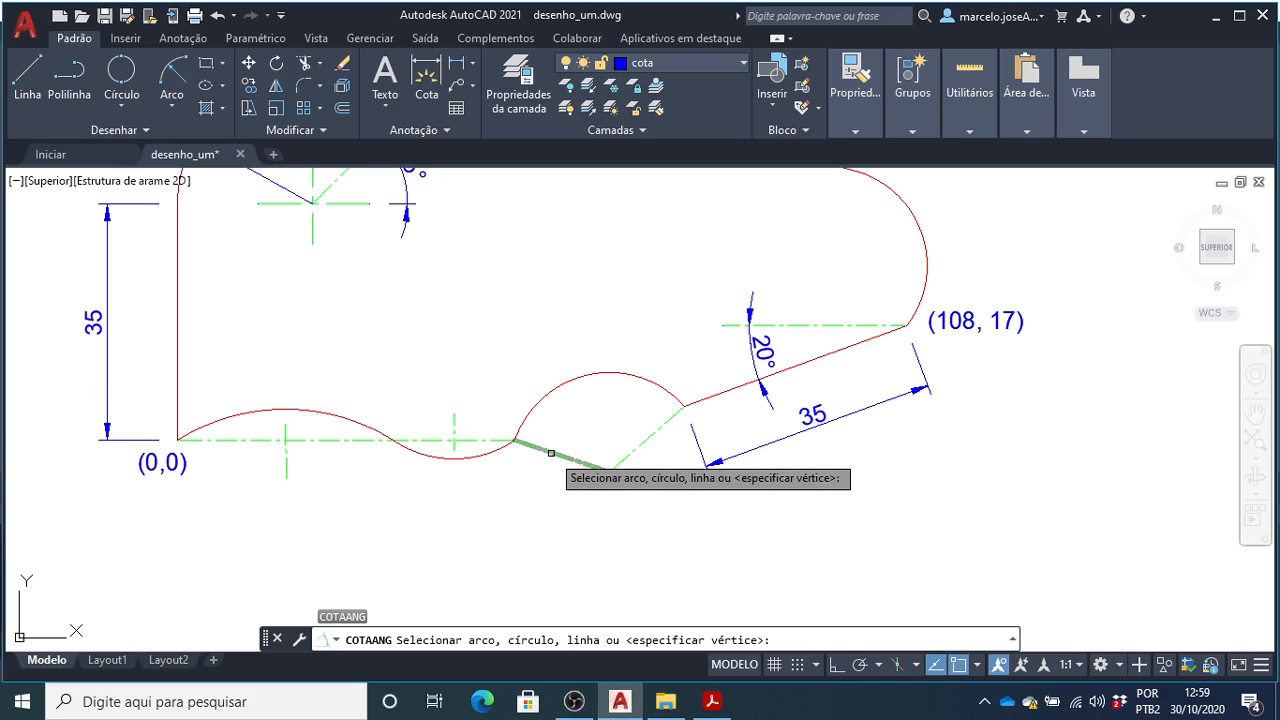
{"action": "left_click", "coordinate": [551, 453]}
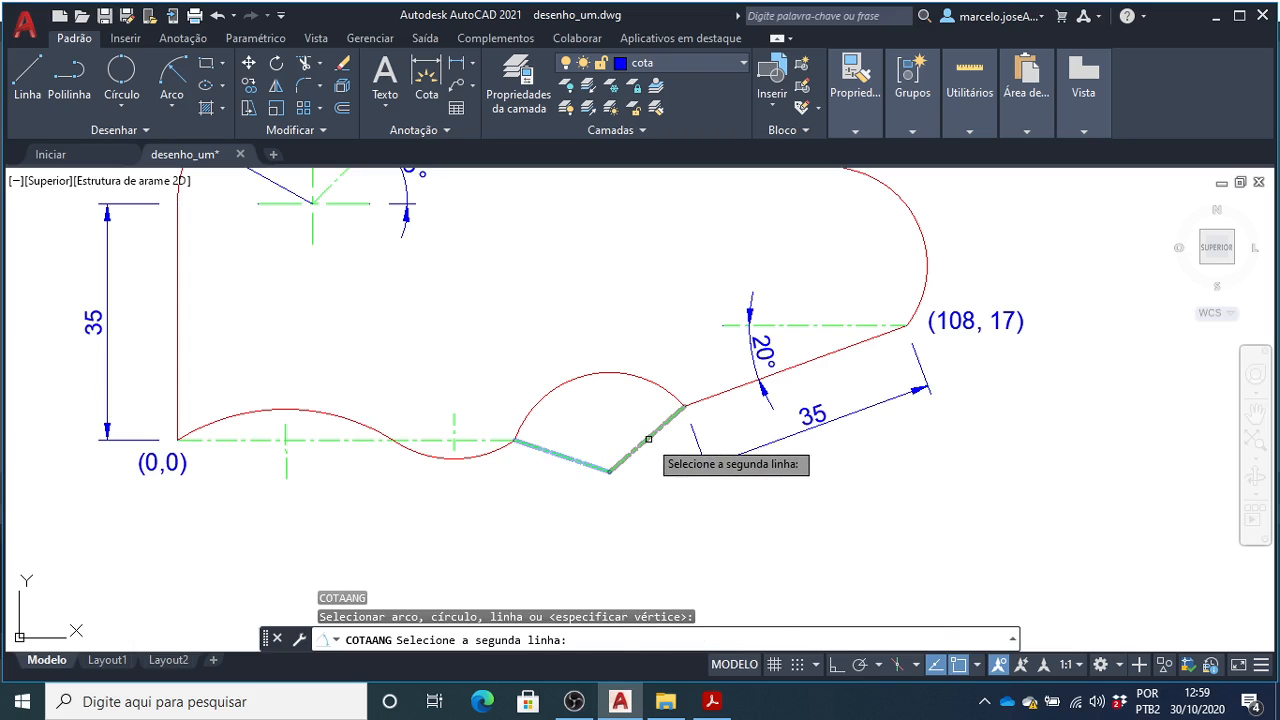
{"action": "left_click", "coordinate": [648, 438]}
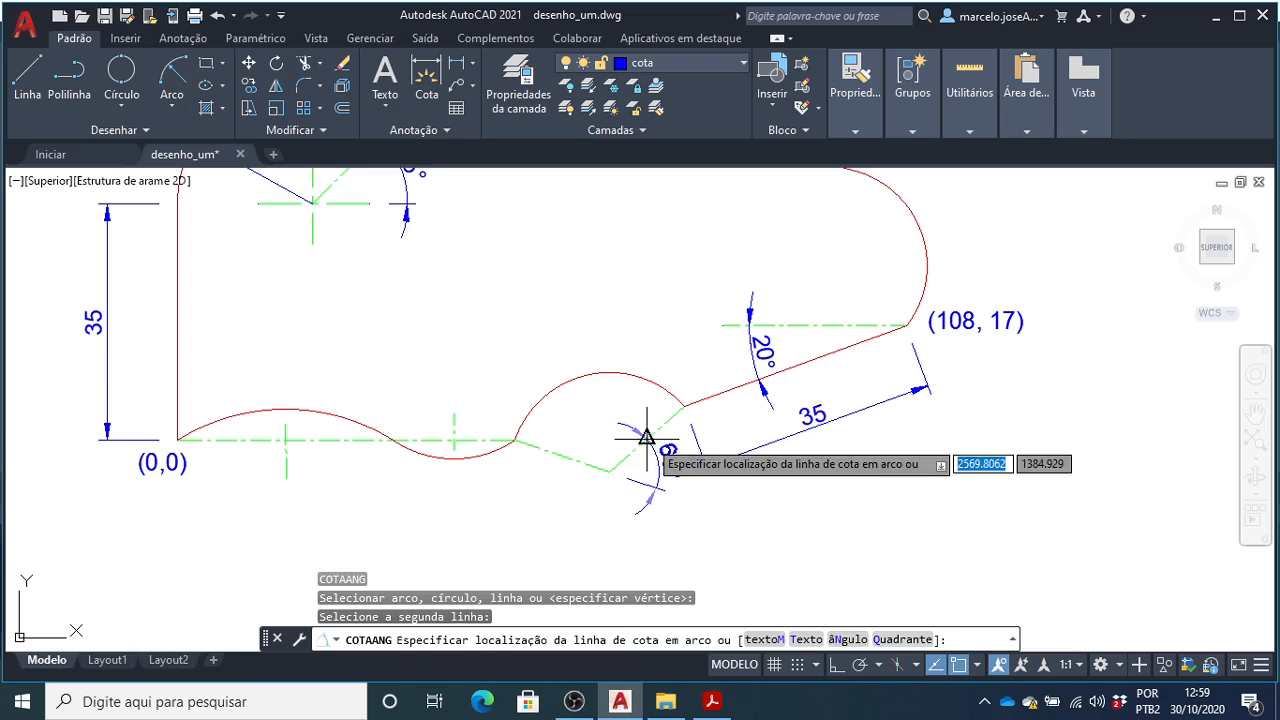
{"action": "left_click", "coordinate": [592, 409]}
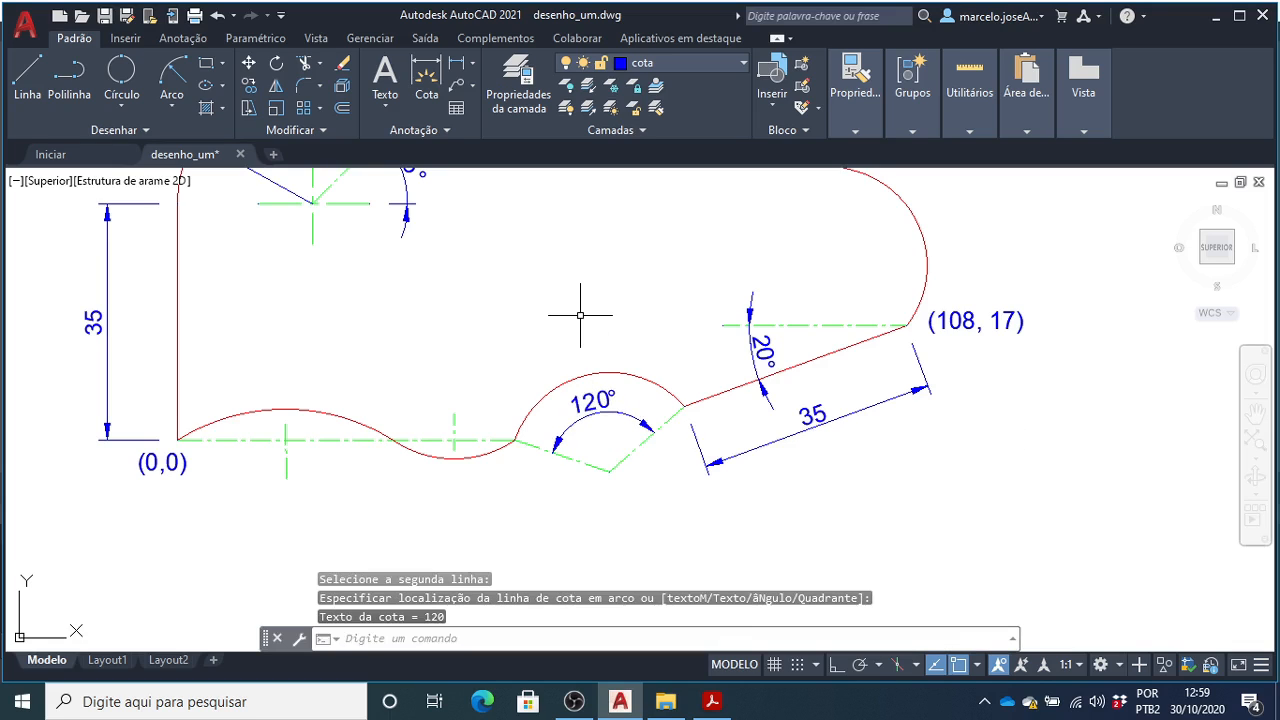
- Stretch the two green radius lines past the arc's centre along their own directions, the right one by about 3.9 and the left by about 4.7
{"action": "scroll", "coordinate": [622, 463], "scroll_direction": "up", "scroll_amount": 2}
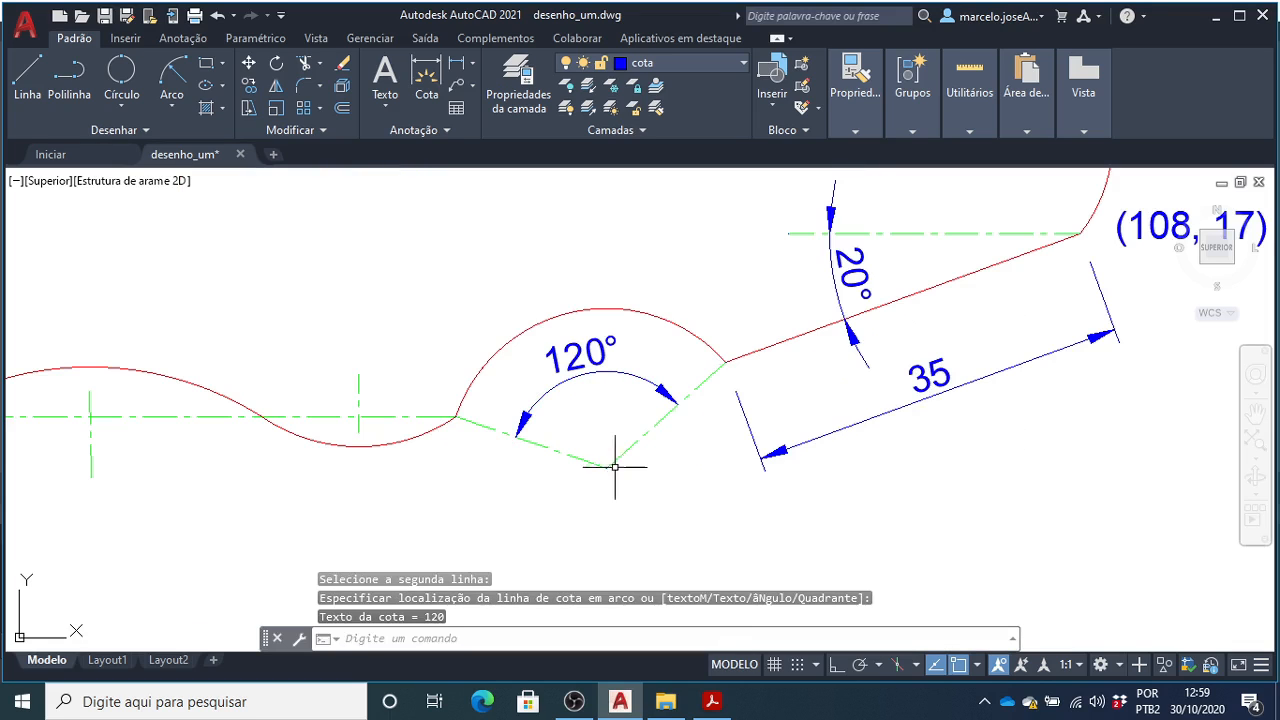
{"action": "left_click", "coordinate": [612, 460]}
{"action": "mouse_move", "coordinate": [607, 468]}
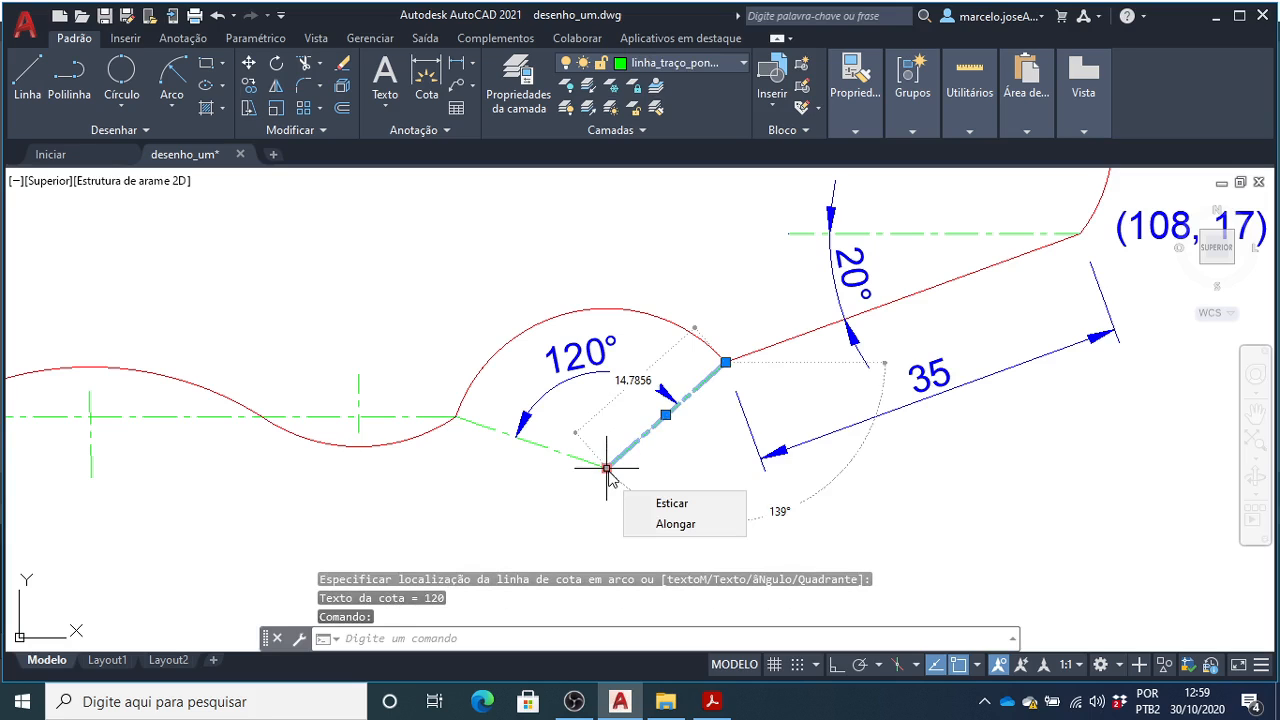
{"action": "left_click", "coordinate": [607, 468]}
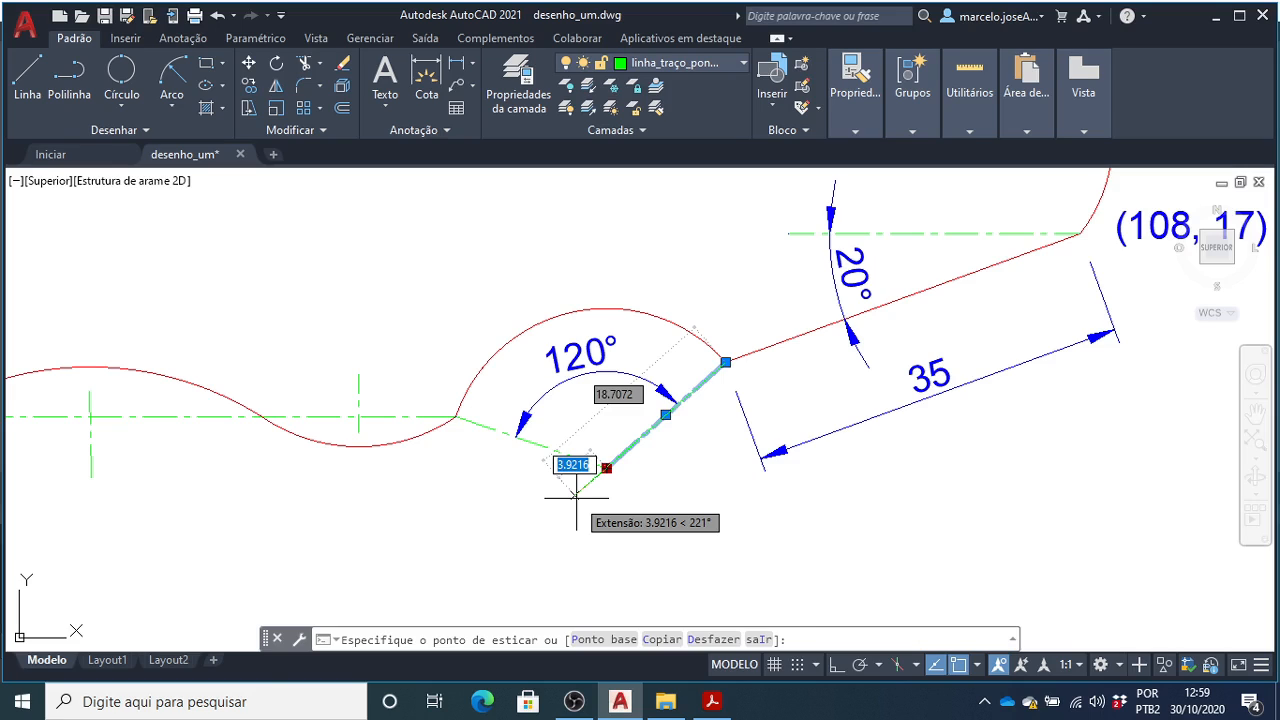
{"action": "left_click", "coordinate": [575, 496]}
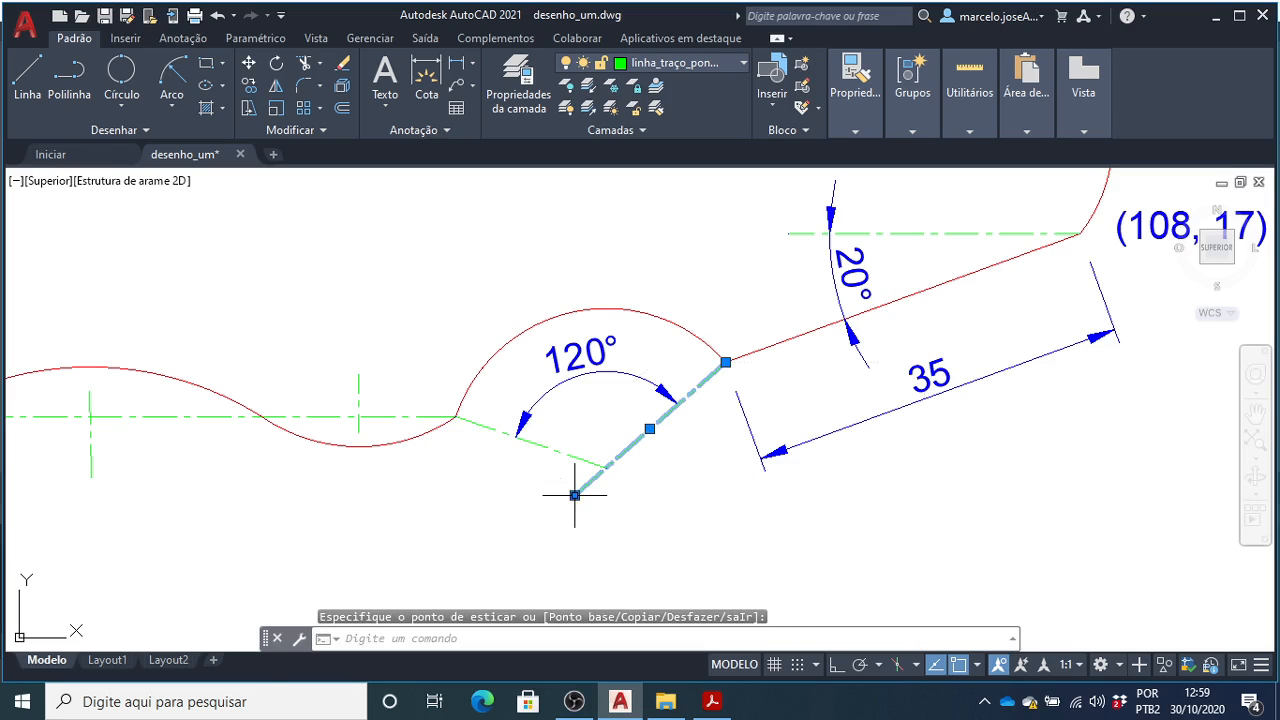
{"action": "key", "text": "Escape"}
{"action": "left_click", "coordinate": [568, 455]}
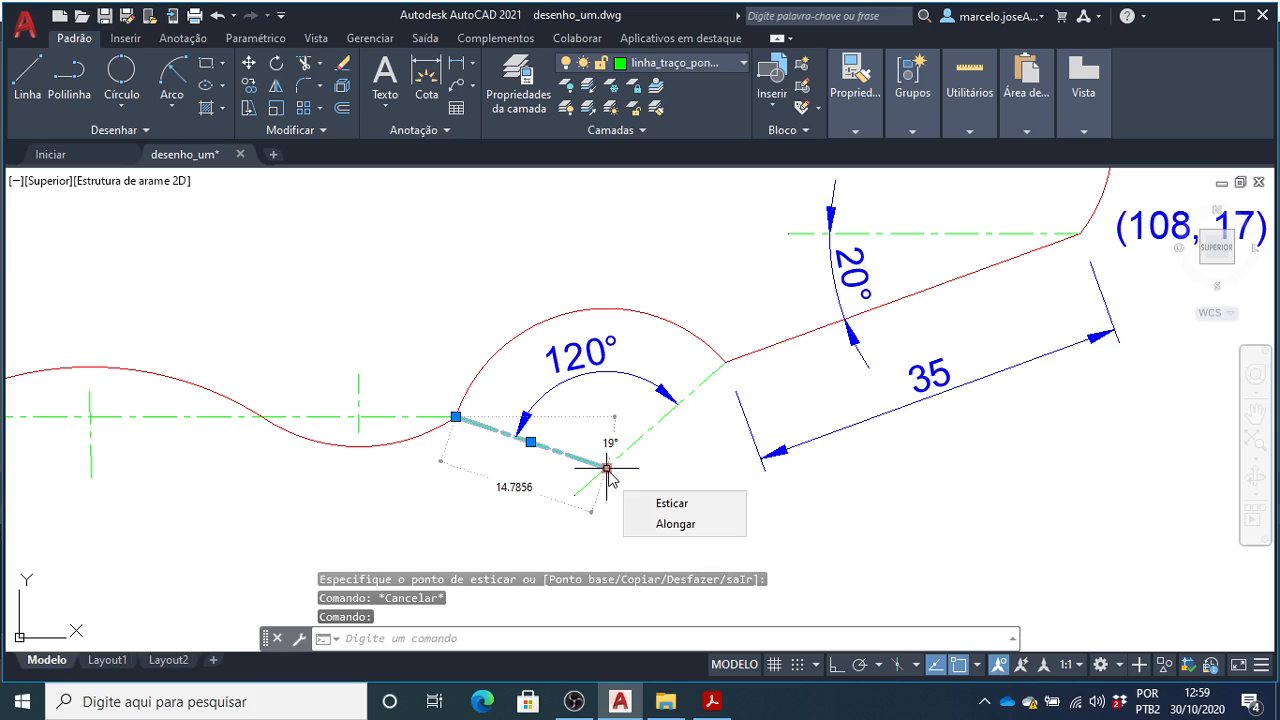
{"action": "left_click", "coordinate": [607, 467]}
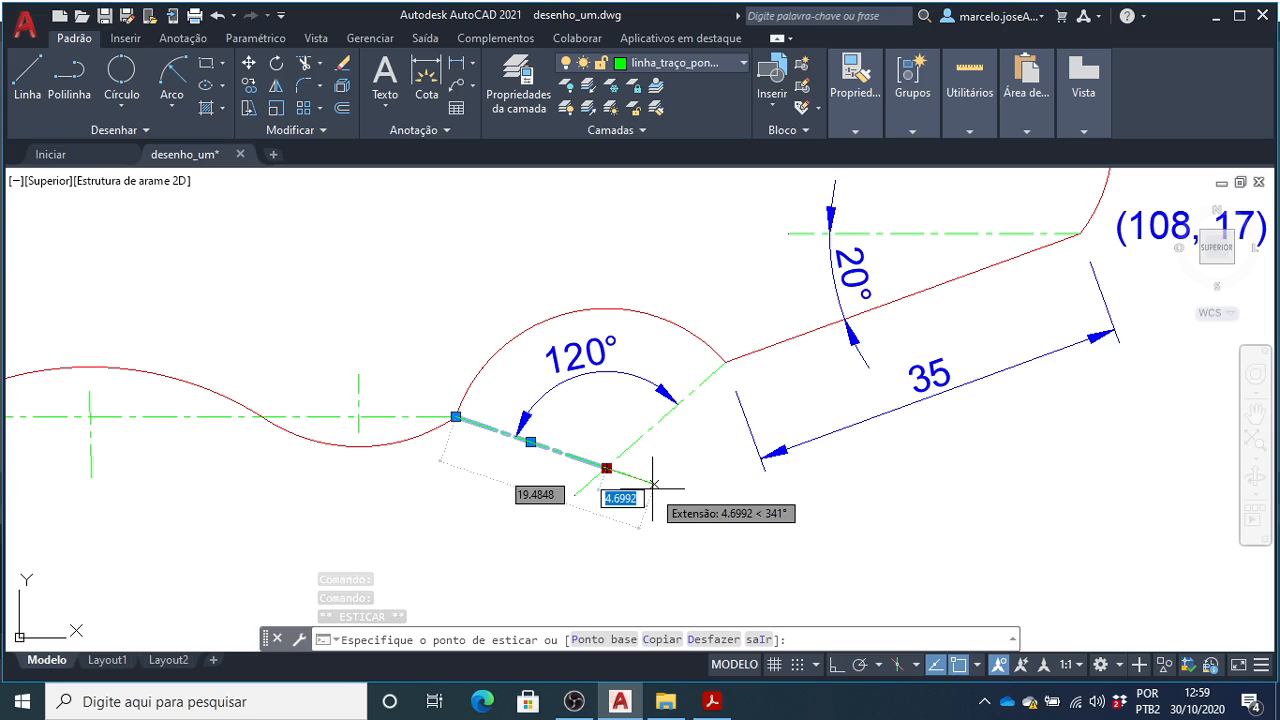
{"action": "key", "text": "Escape"}
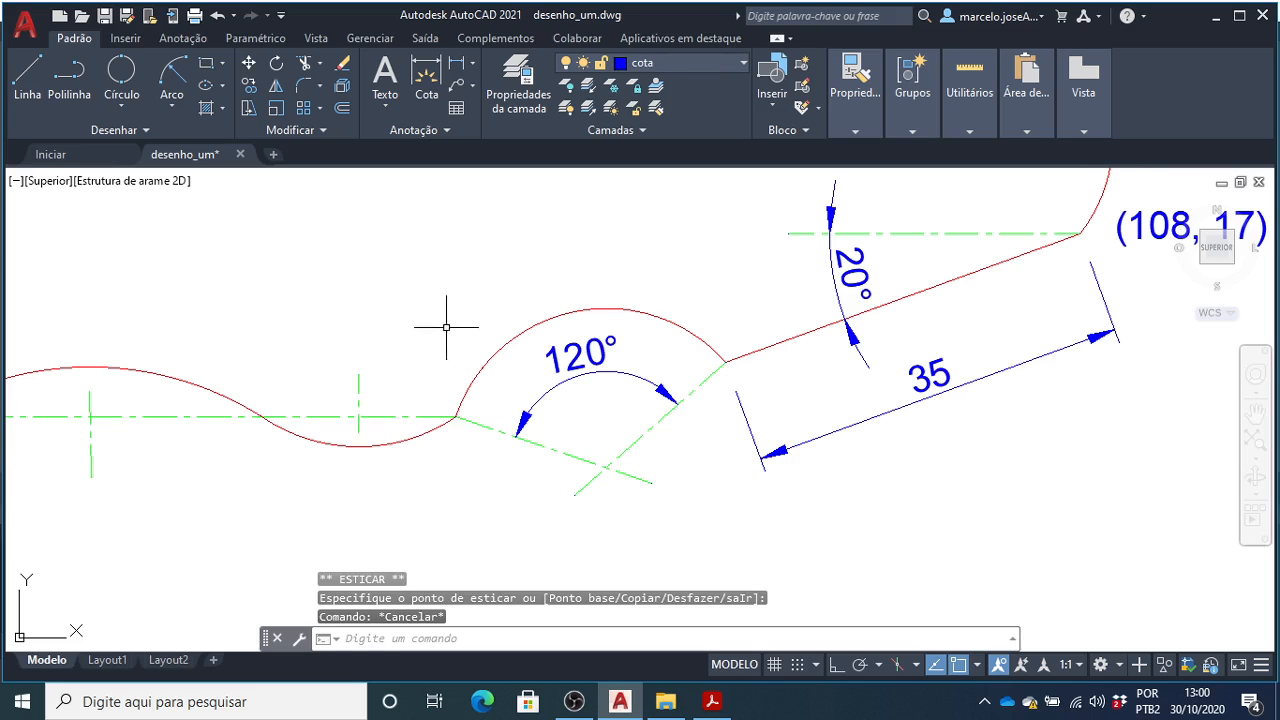
- Add a horizontal linear dimension across the first lower arc, from the profile's (0,0) corner to the arc's right end, placed below the profile
{"action": "scroll", "coordinate": [394, 398], "scroll_direction": "up", "scroll_amount": 2}
{"action": "scroll", "coordinate": [457, 286], "scroll_direction": "down", "scroll_amount": 2}
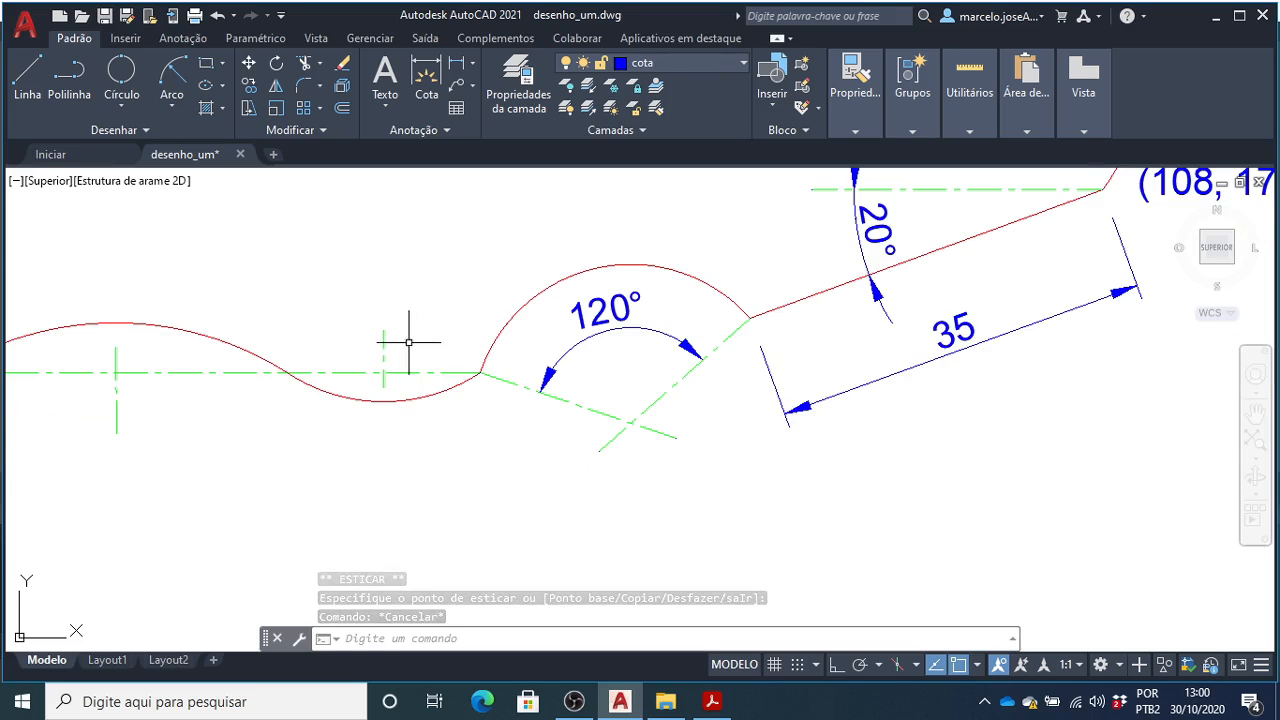
{"action": "scroll", "coordinate": [394, 371], "scroll_direction": "down", "scroll_amount": 4}
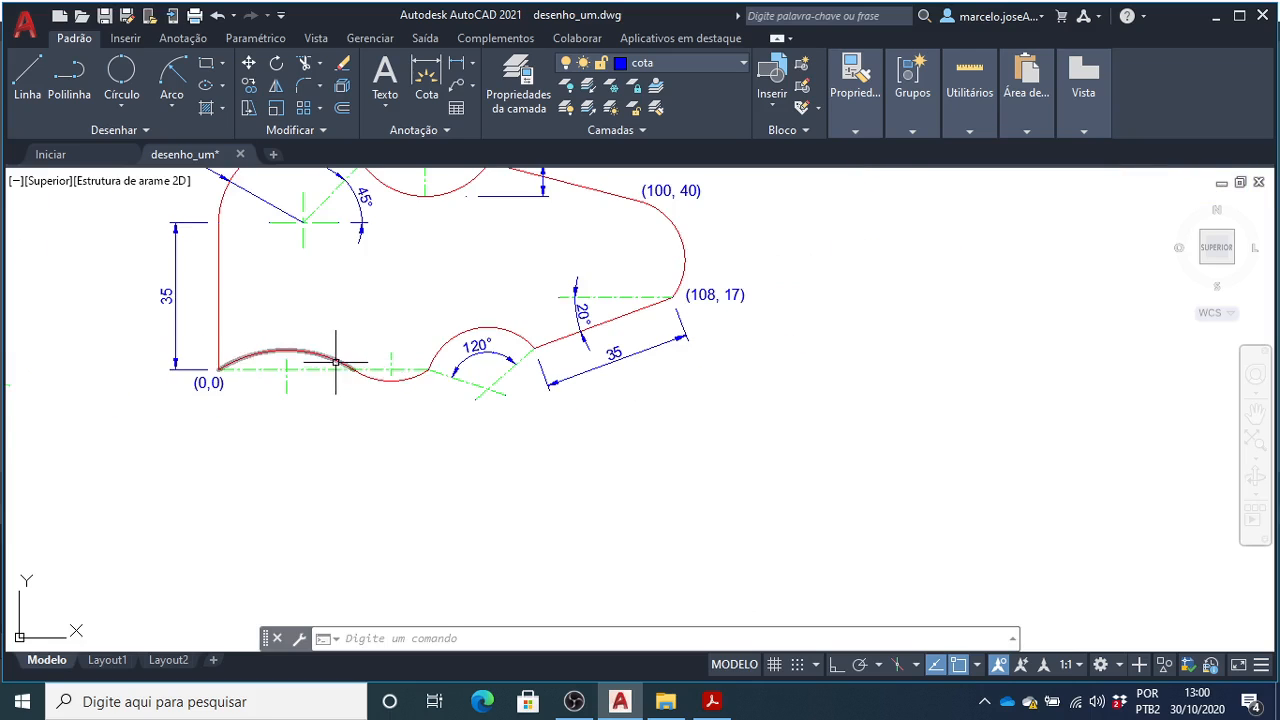
{"action": "scroll", "coordinate": [297, 375], "scroll_direction": "up", "scroll_amount": 3}
{"action": "type", "text": "c"}
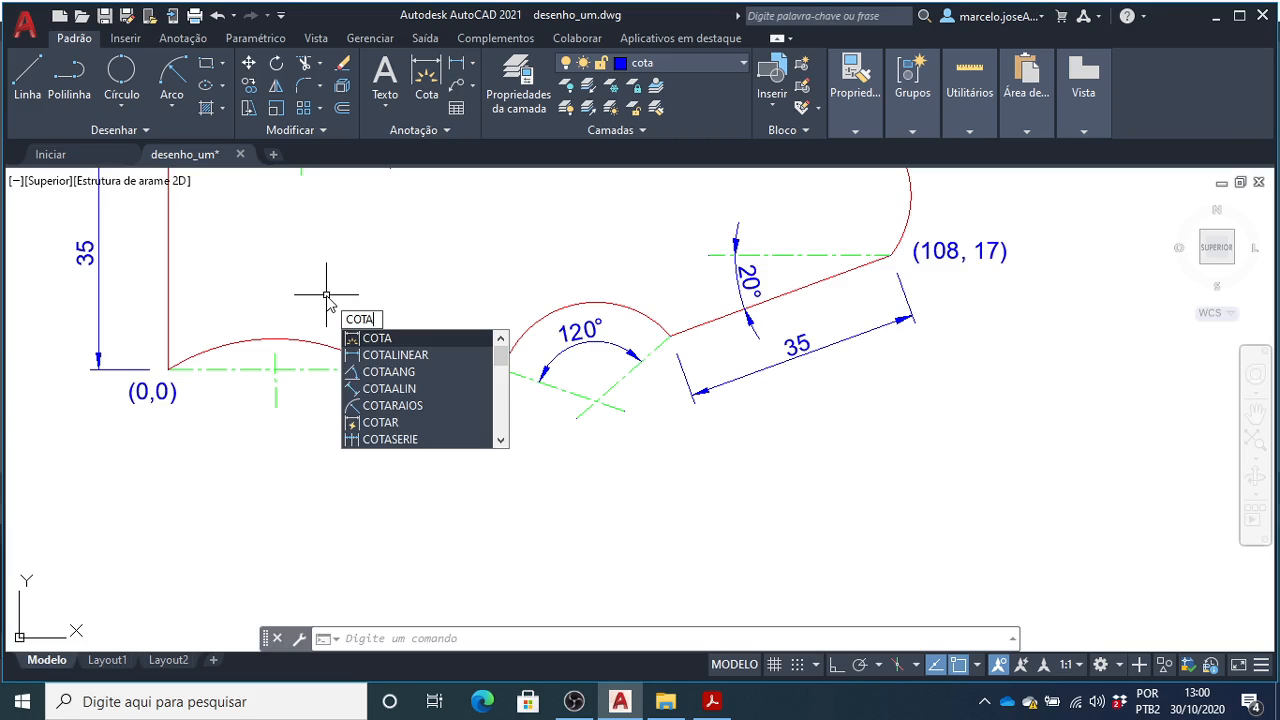
{"action": "key", "text": "Down"}
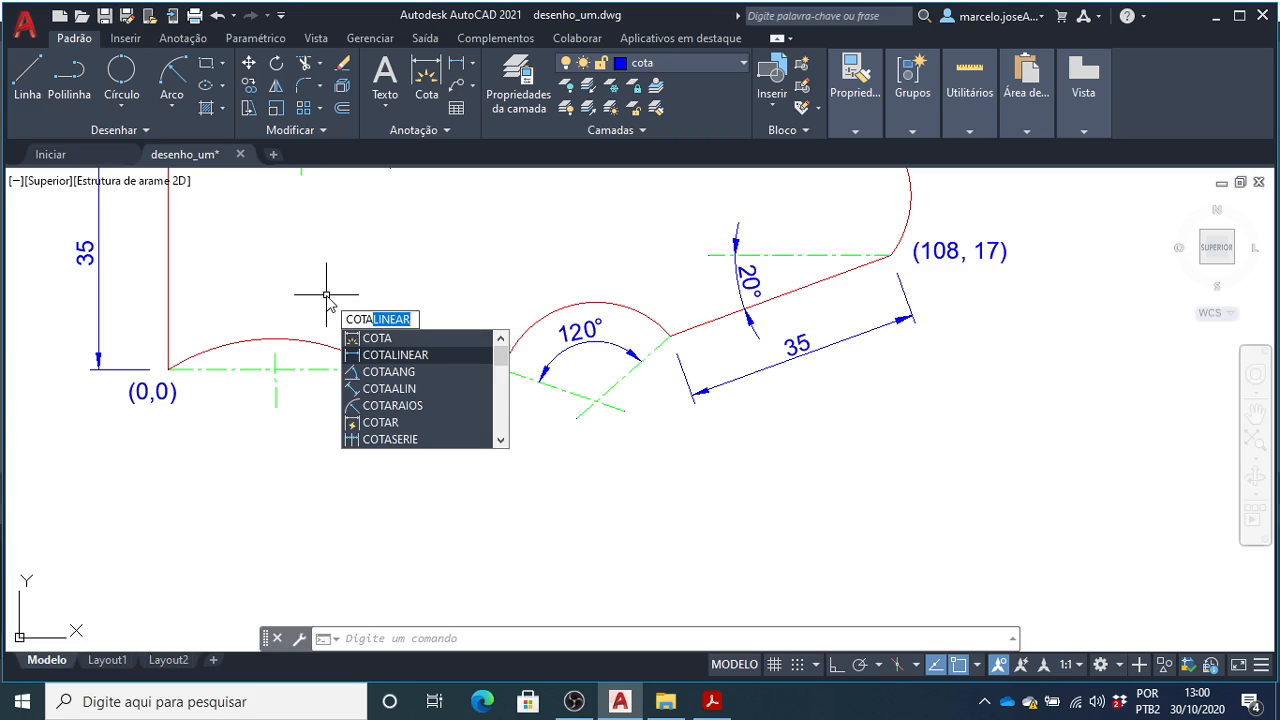
{"action": "key", "text": "Return"}
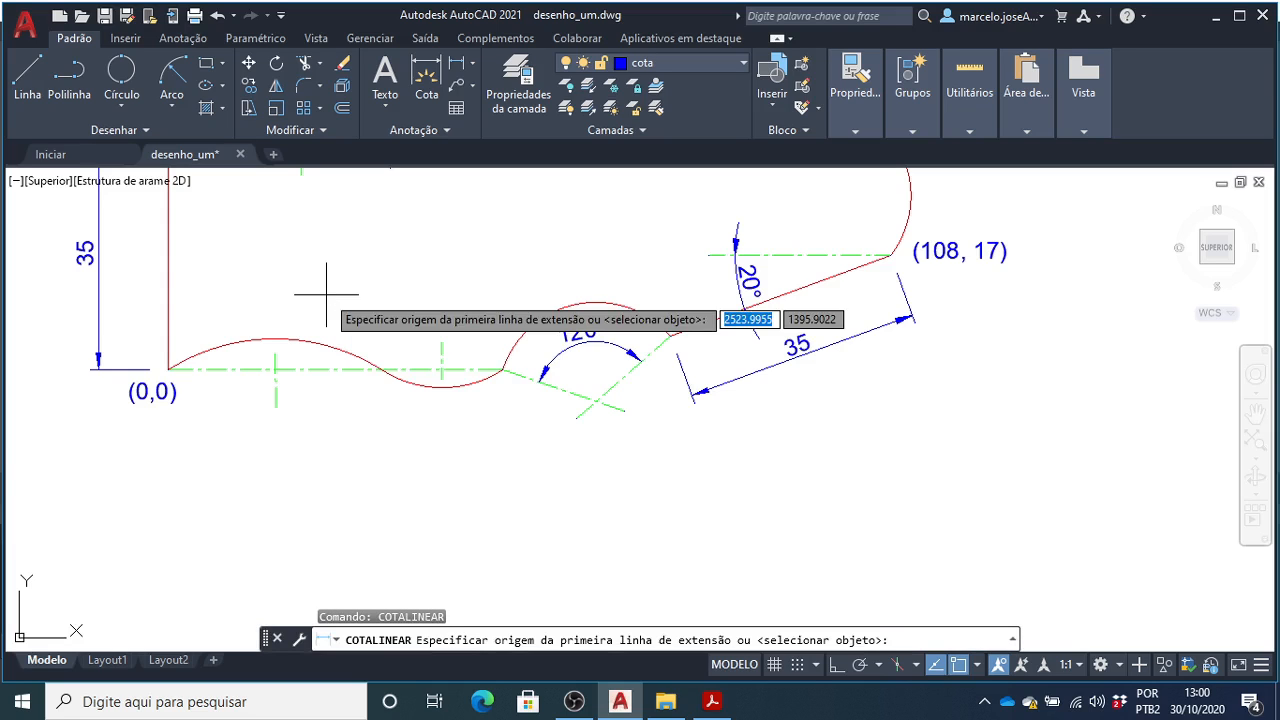
{"action": "left_click", "coordinate": [167, 370]}
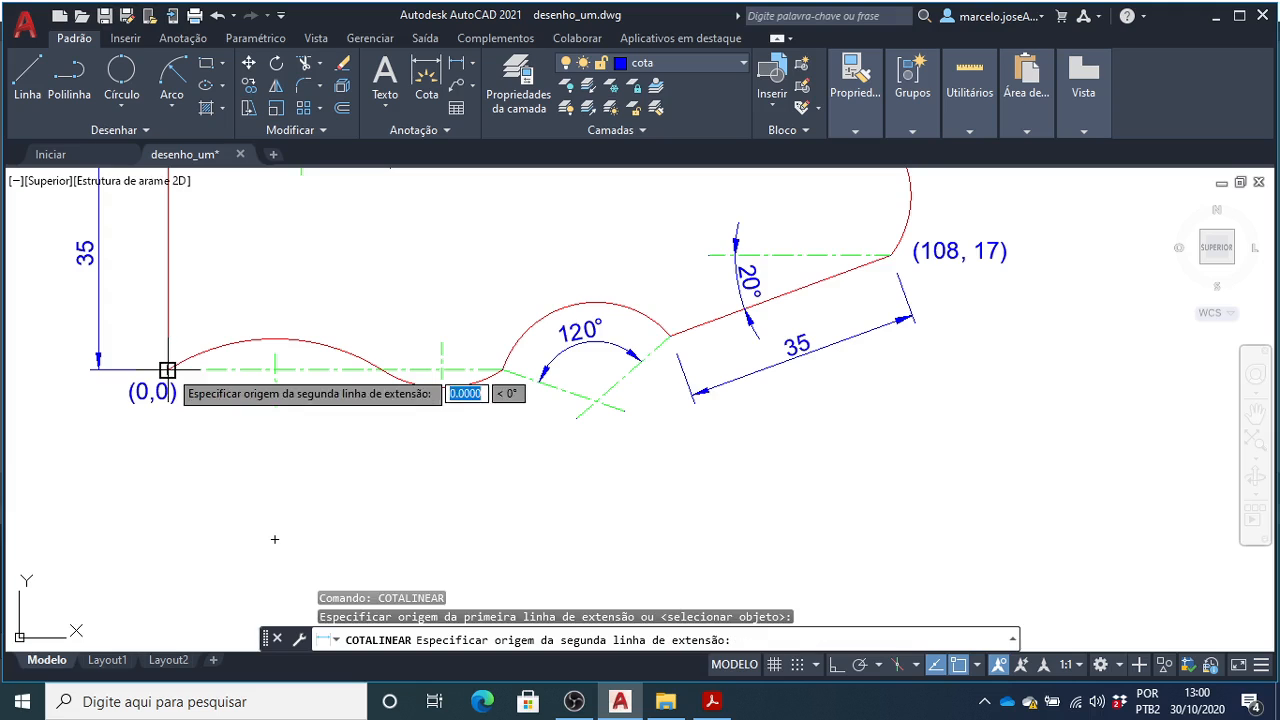
{"action": "left_click", "coordinate": [382, 370]}
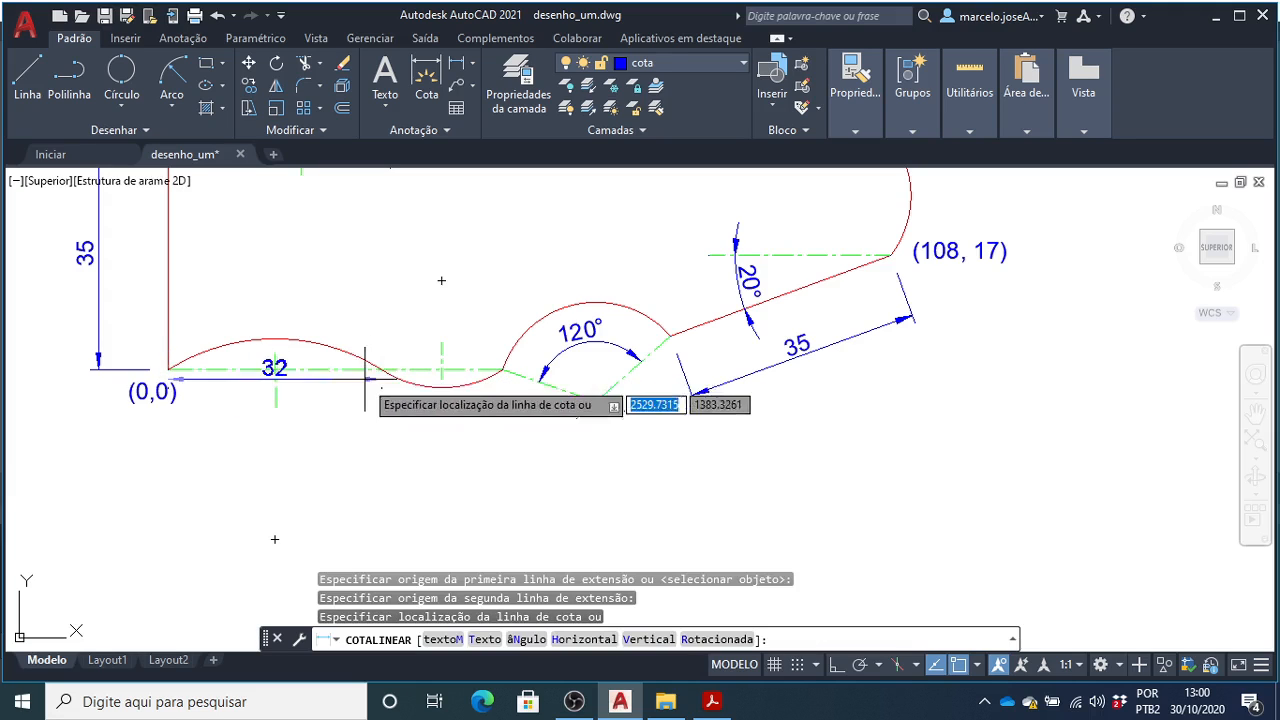
{"action": "left_click", "coordinate": [352, 441]}
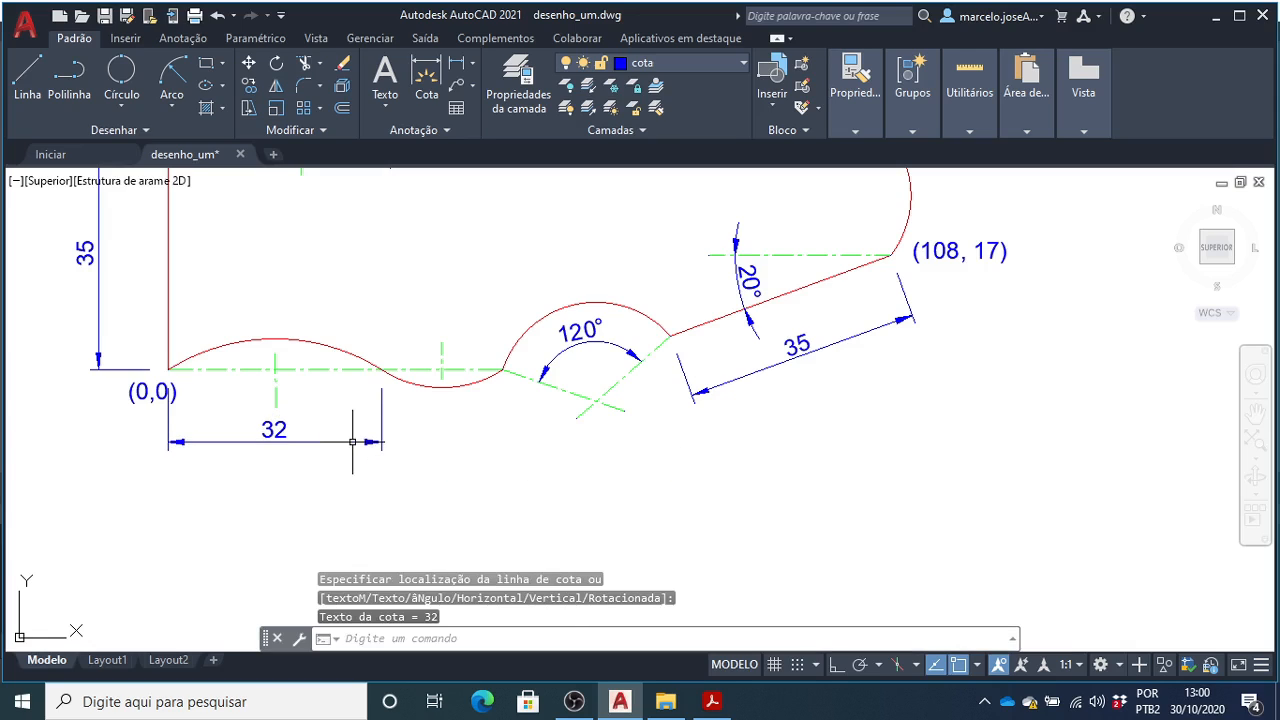
- Move the (0,0) text about 3 units left and slightly down, clear of the extension line of the horizontal dimension below
{"action": "type", "text": "MOVER"}
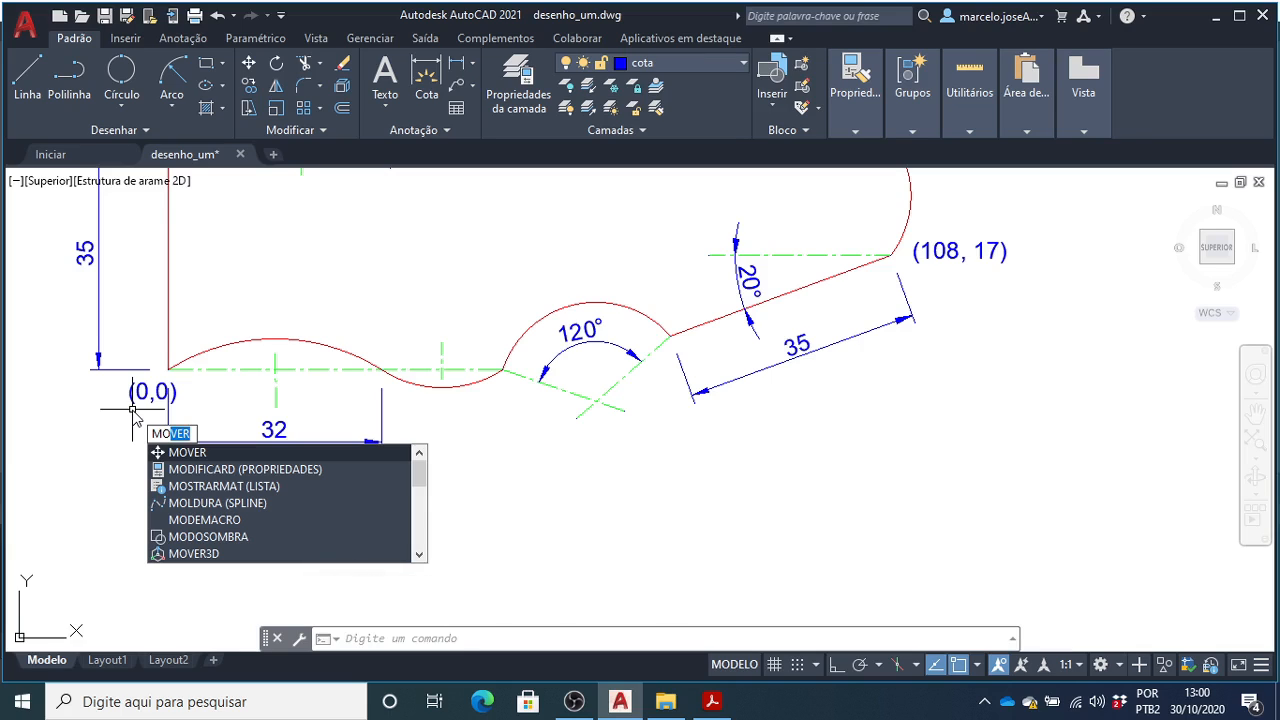
{"action": "key", "text": "Return"}
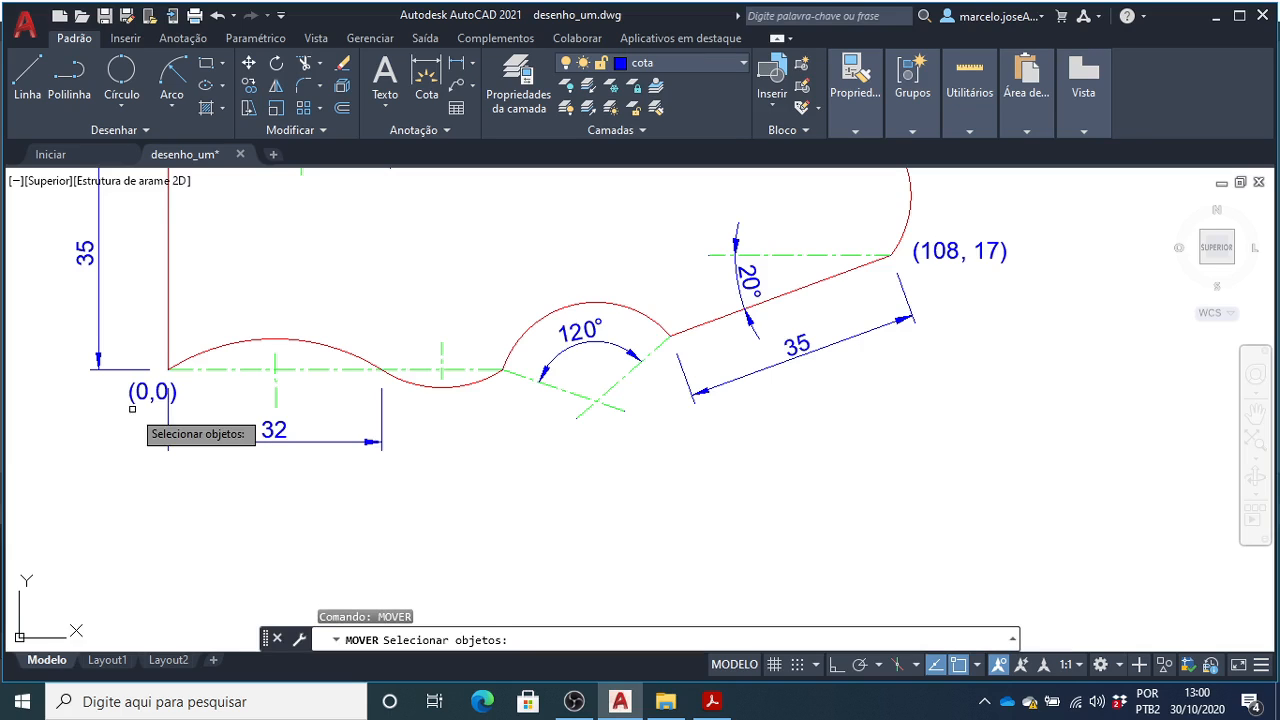
{"action": "left_click", "coordinate": [139, 393]}
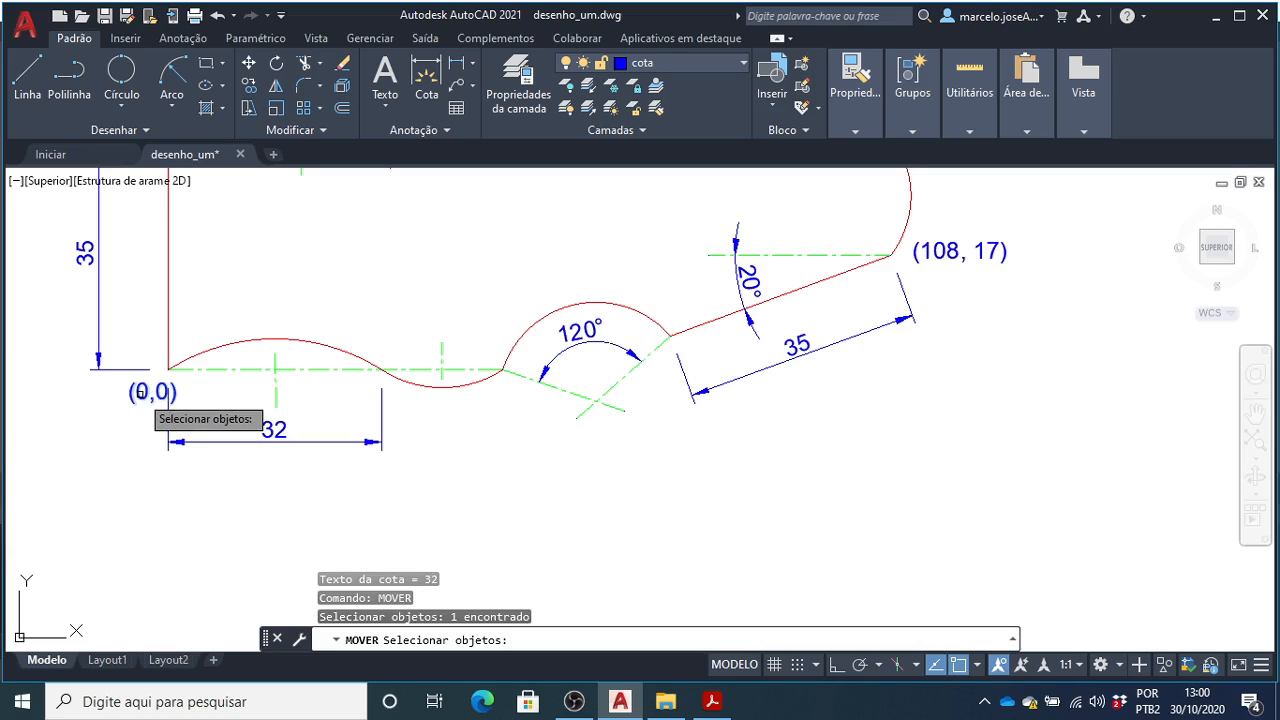
{"action": "key", "text": "Return"}
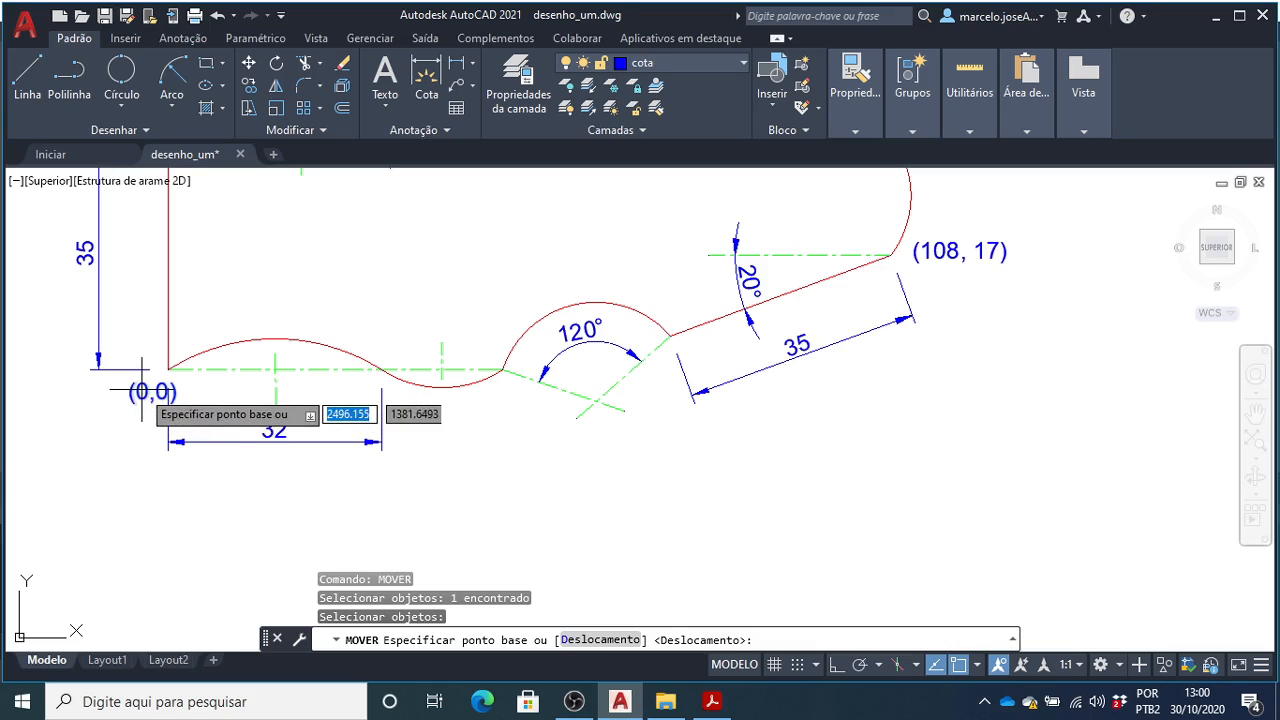
{"action": "scroll", "coordinate": [140, 392], "scroll_direction": "up", "scroll_amount": 2}
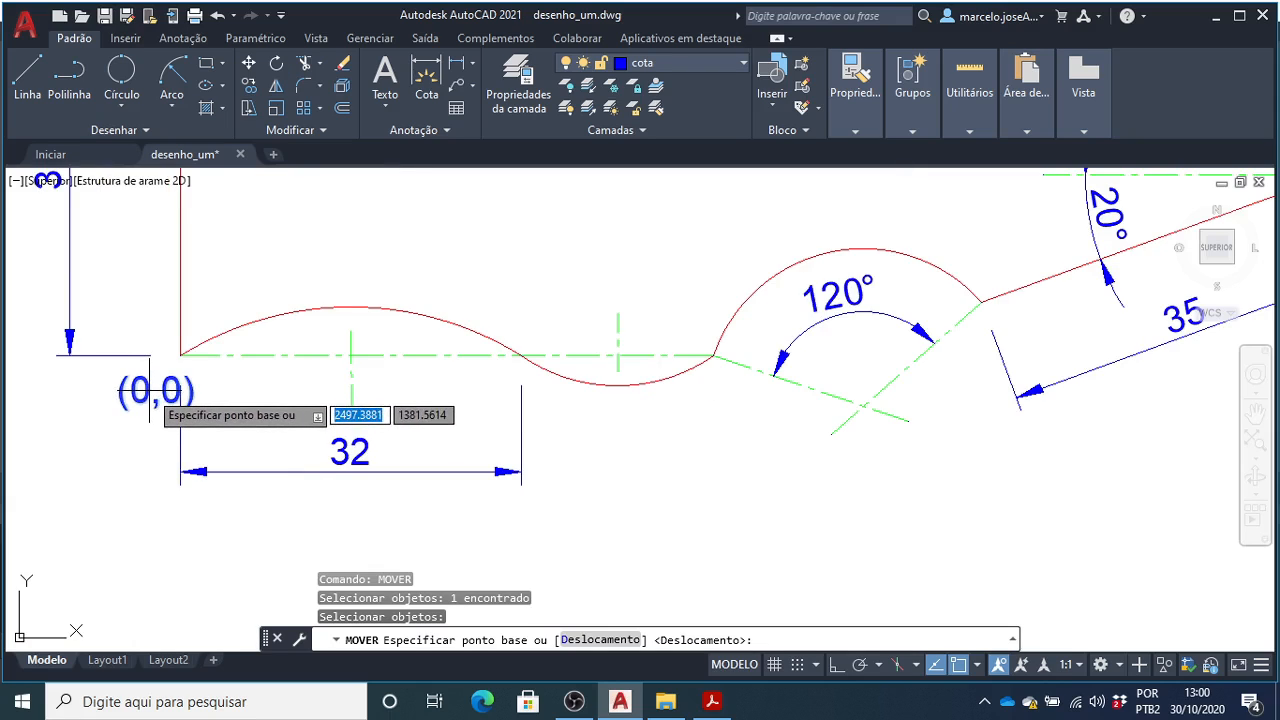
{"action": "left_click", "coordinate": [155, 379]}
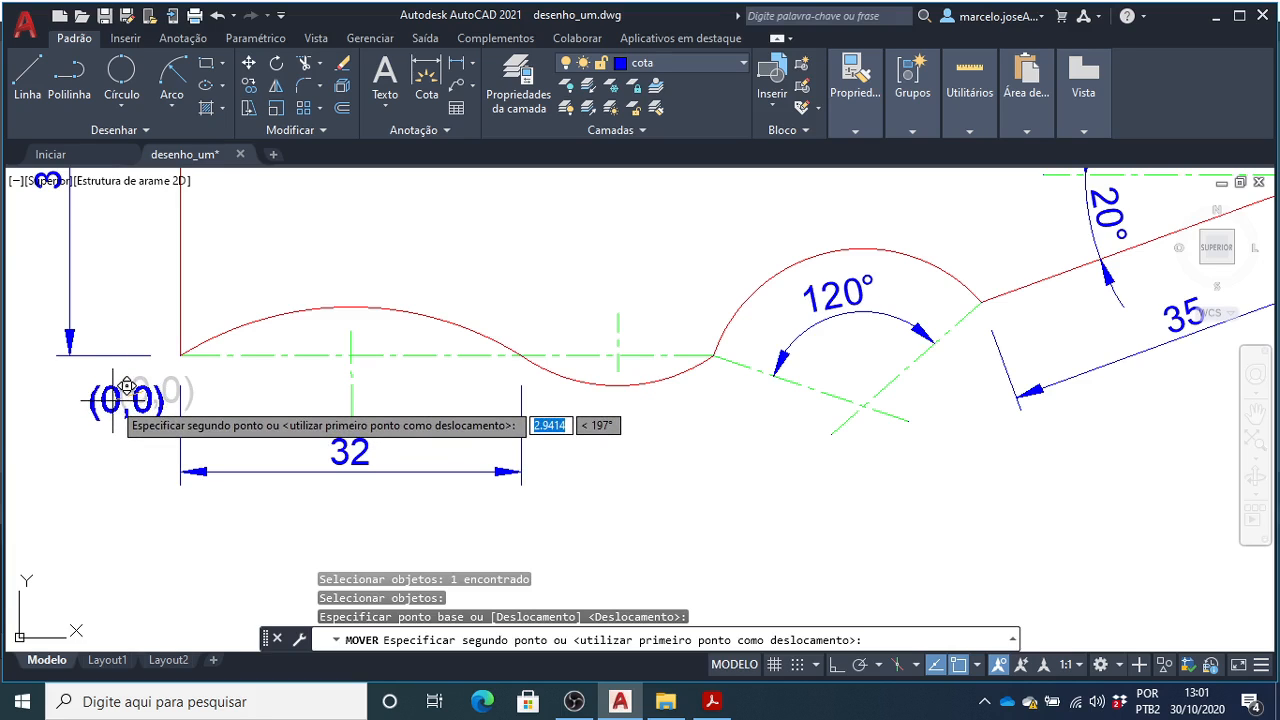
{"action": "left_click", "coordinate": [127, 386]}
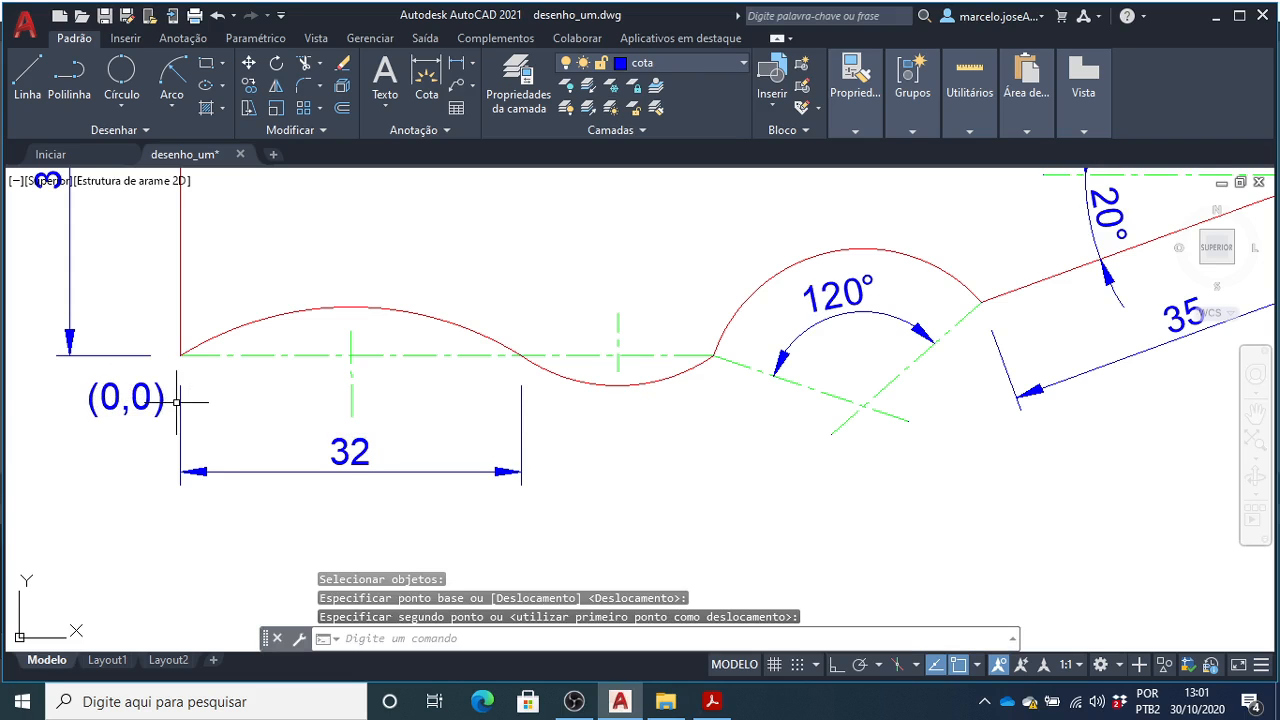
- Add a radius dimension to the first lower arc, placing its text above the arc
{"action": "scroll", "coordinate": [294, 354], "scroll_direction": "down", "scroll_amount": 2}
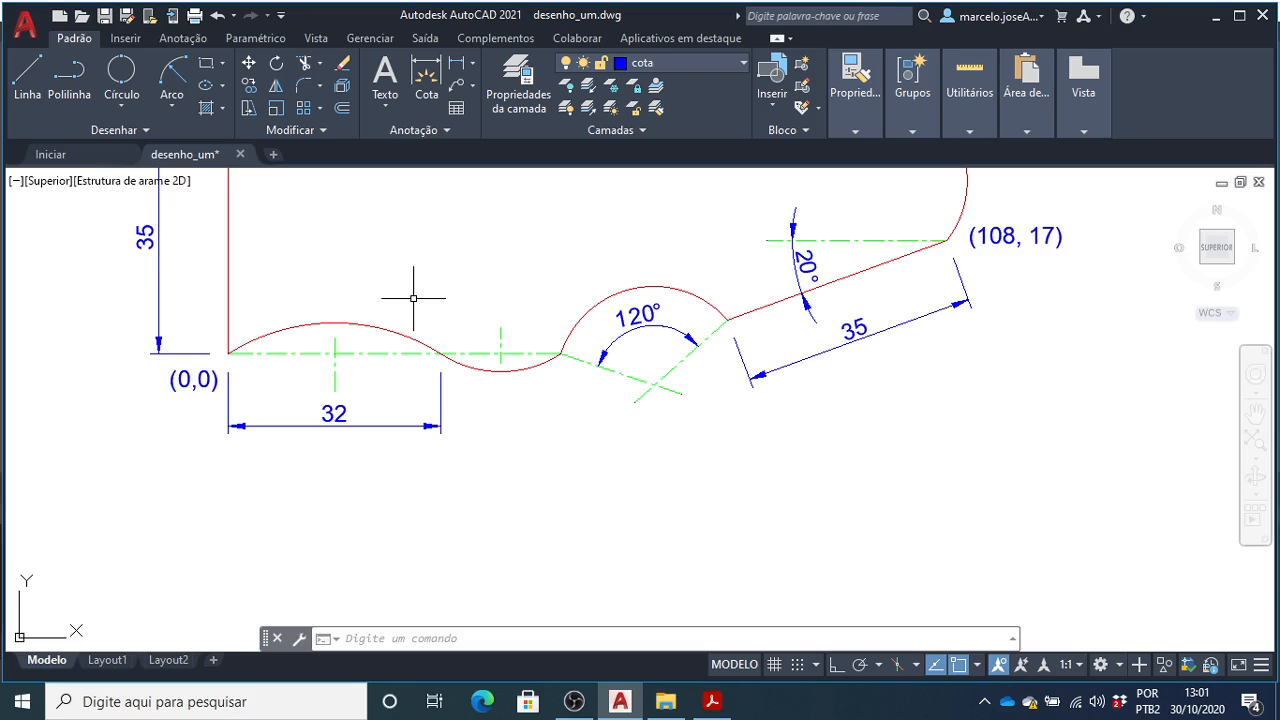
{"action": "type", "text": "cotar"}
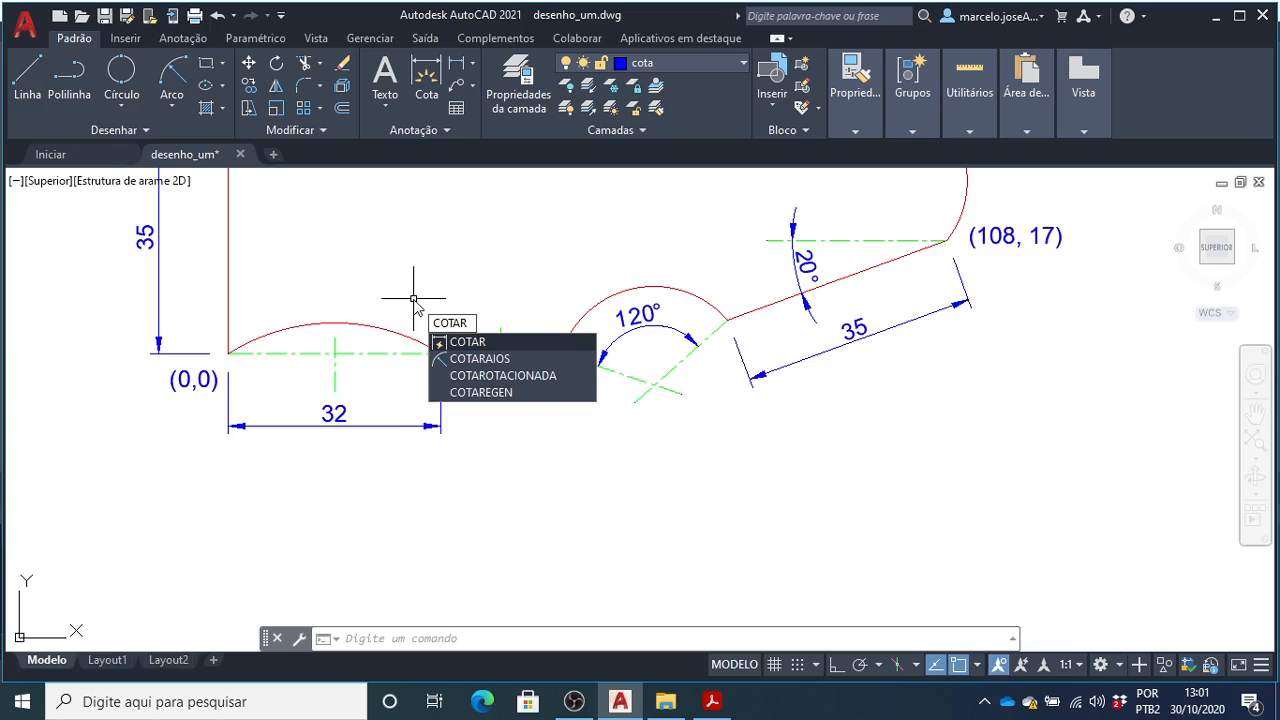
{"action": "type", "text": "a"}
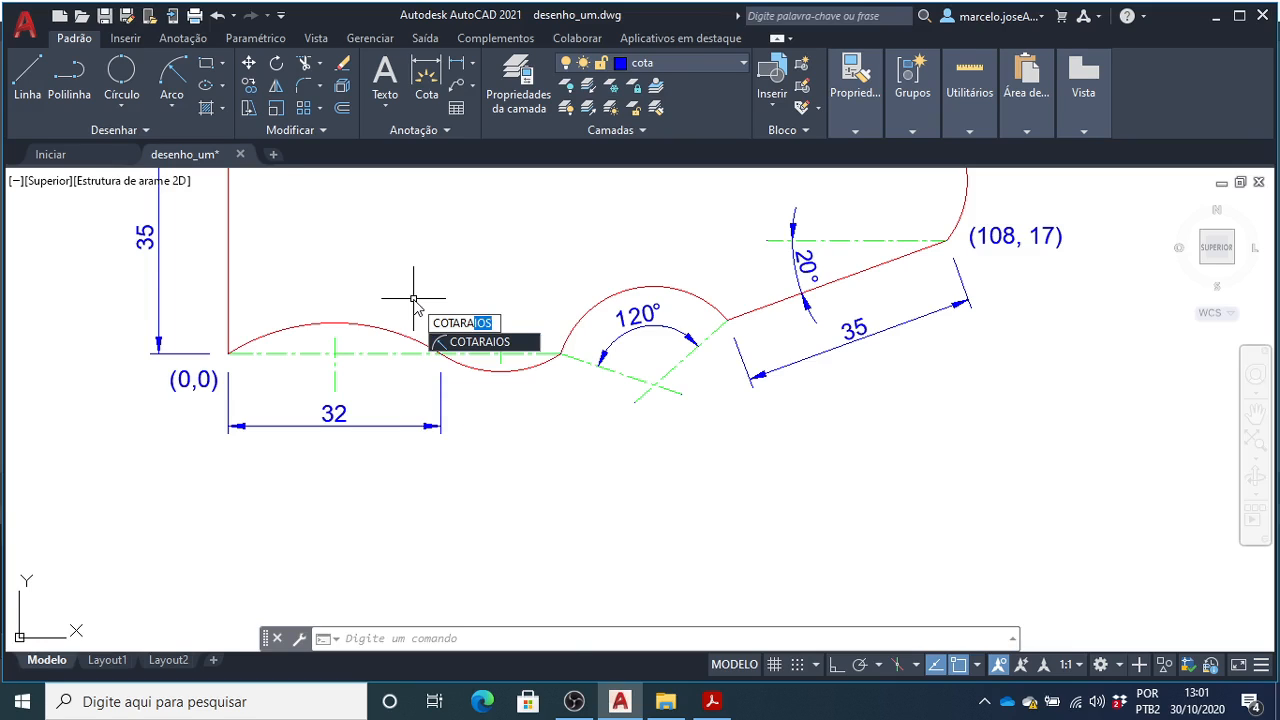
{"action": "key", "text": "Return"}
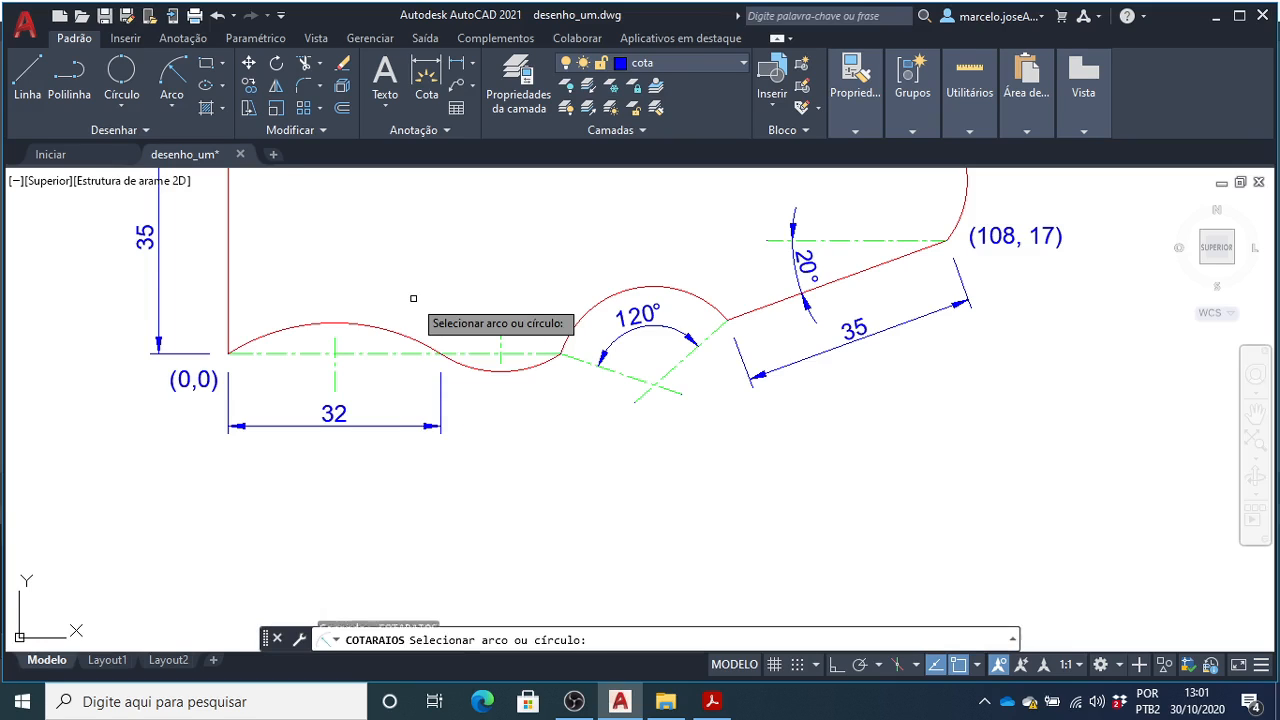
{"action": "left_click", "coordinate": [350, 321]}
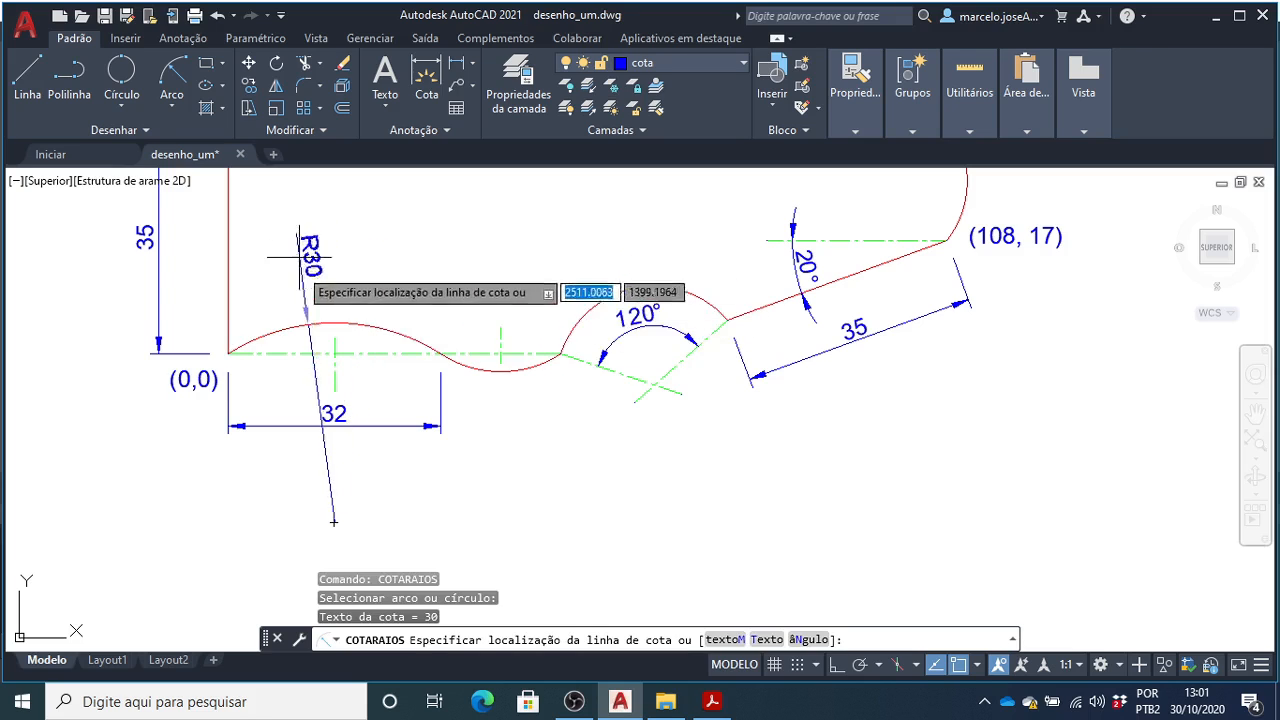
{"action": "left_click", "coordinate": [395, 309]}
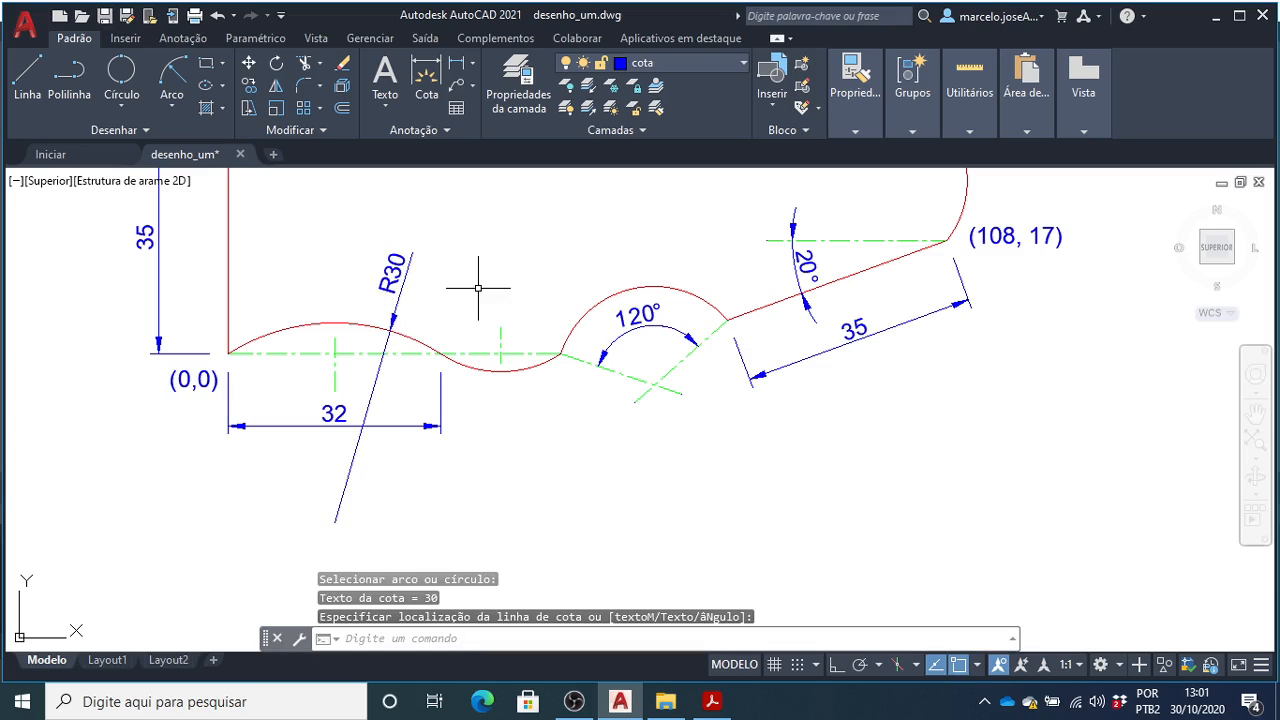
- Add a radius dimension to the second lower arc, placing its text above the green horizontal centreline
{"action": "key", "text": "Return"}
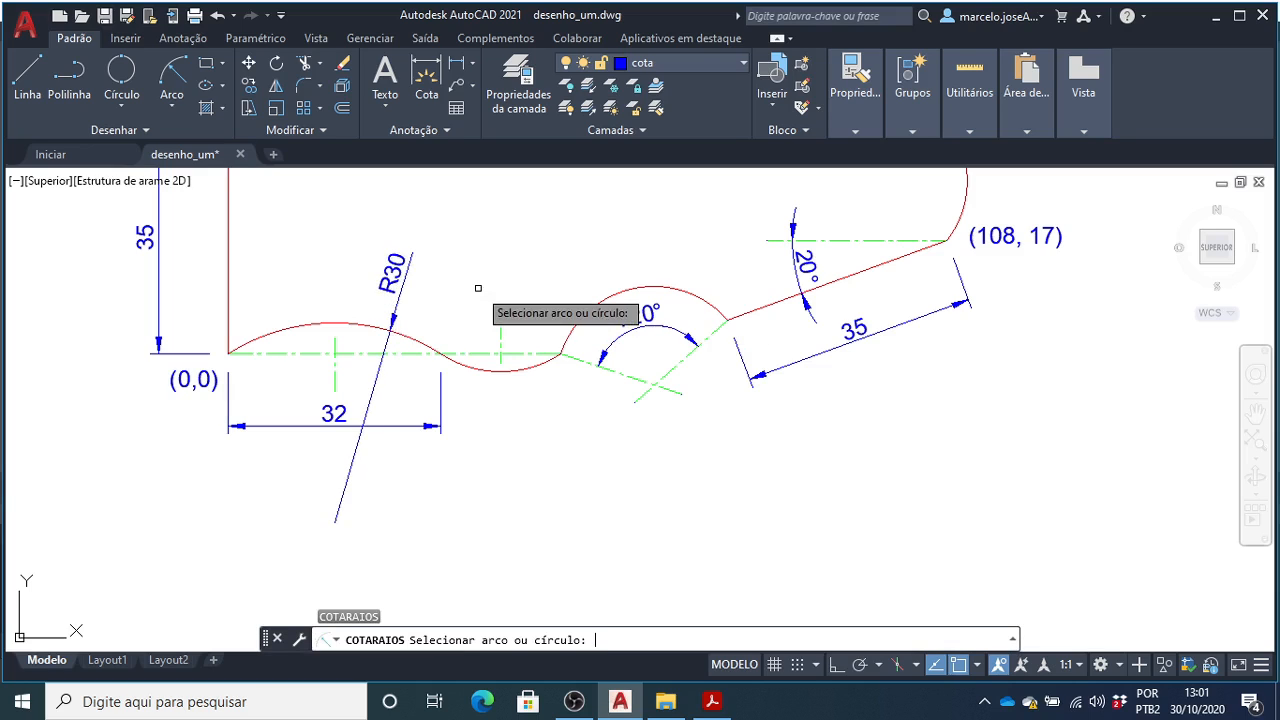
{"action": "left_click", "coordinate": [498, 373]}
{"action": "left_click", "coordinate": [501, 371]}
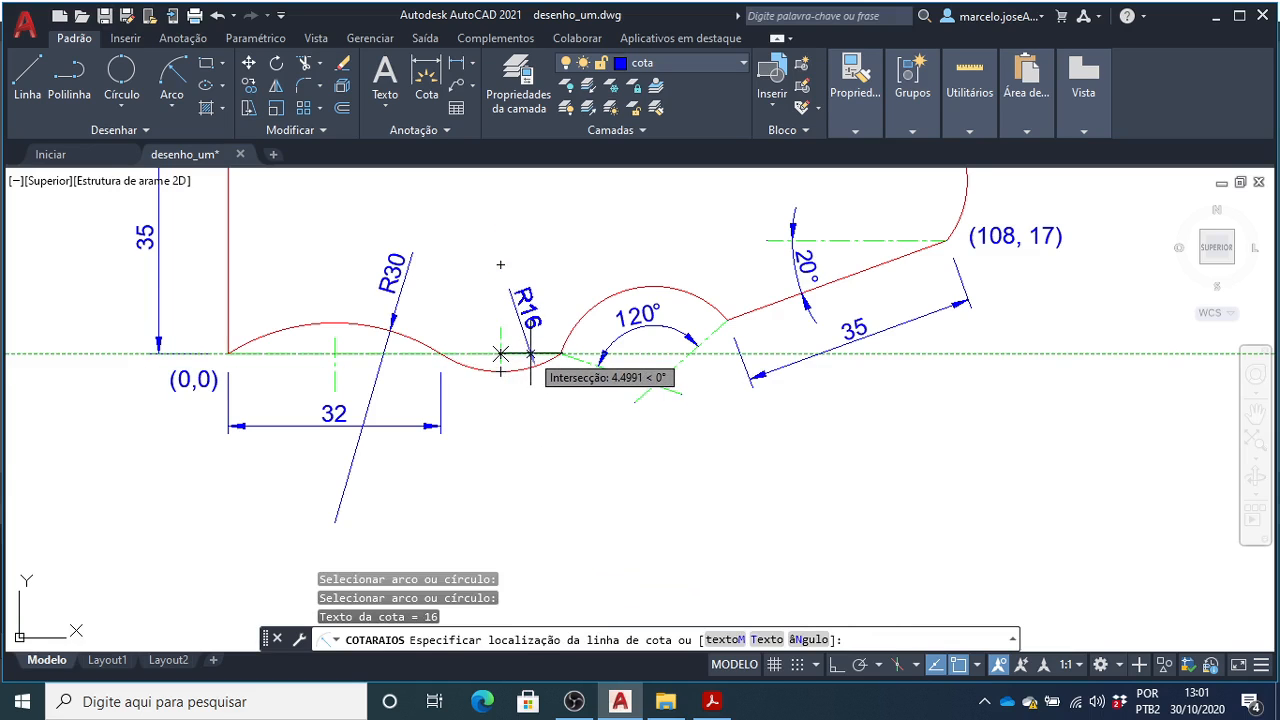
{"action": "left_click", "coordinate": [500, 354]}
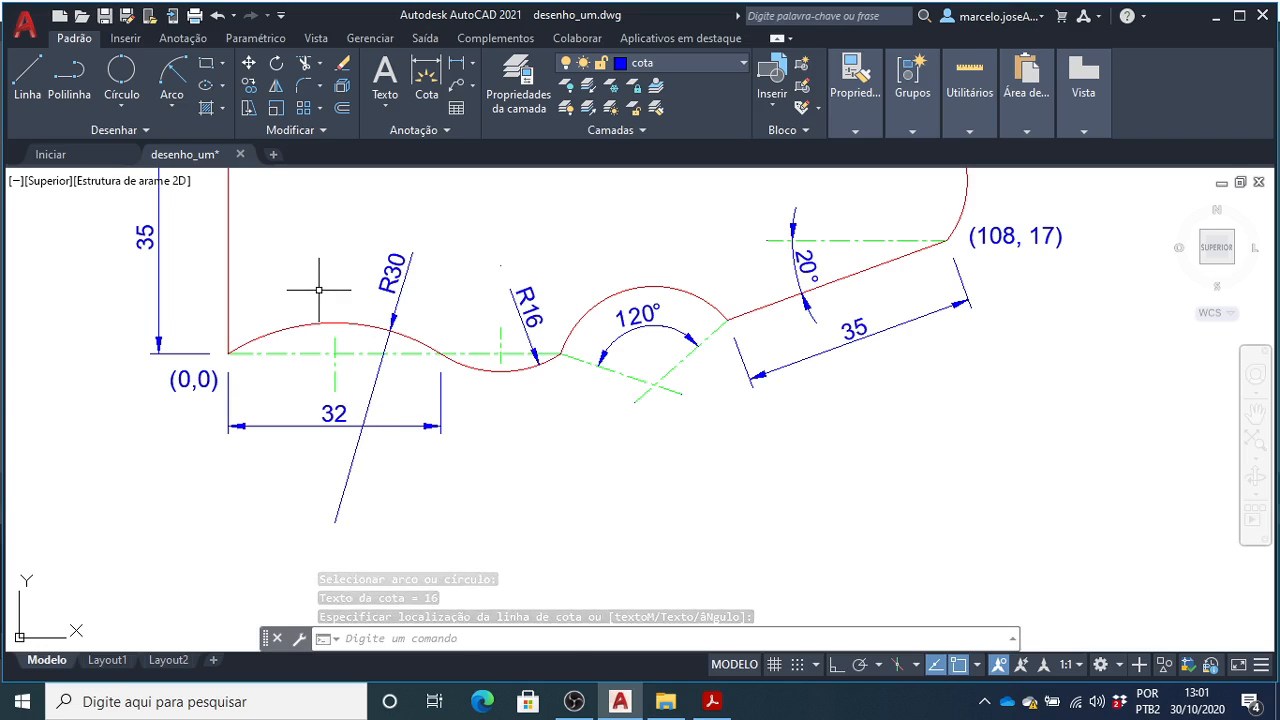
- Add another radius dimension to the left half of the first lower arc, placing its text inside, below the arc
{"action": "key", "text": "Return"}
{"action": "left_click", "coordinate": [318, 327]}
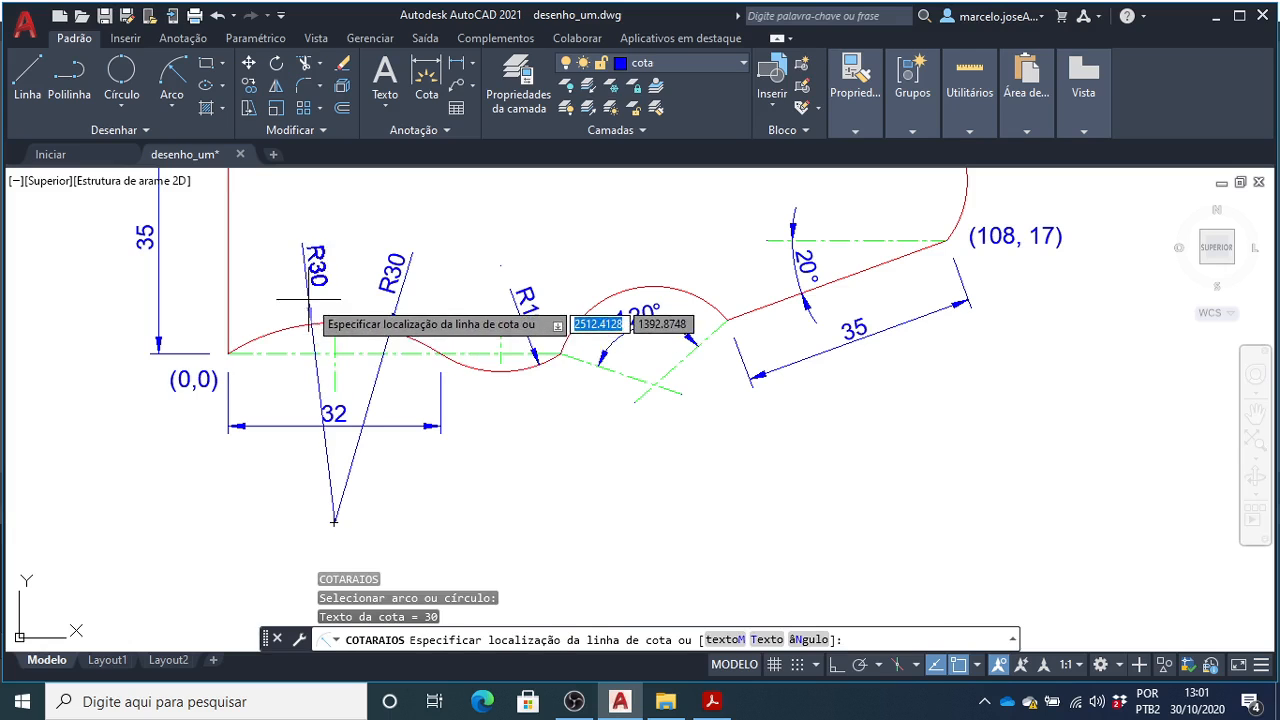
{"action": "left_click", "coordinate": [307, 377]}
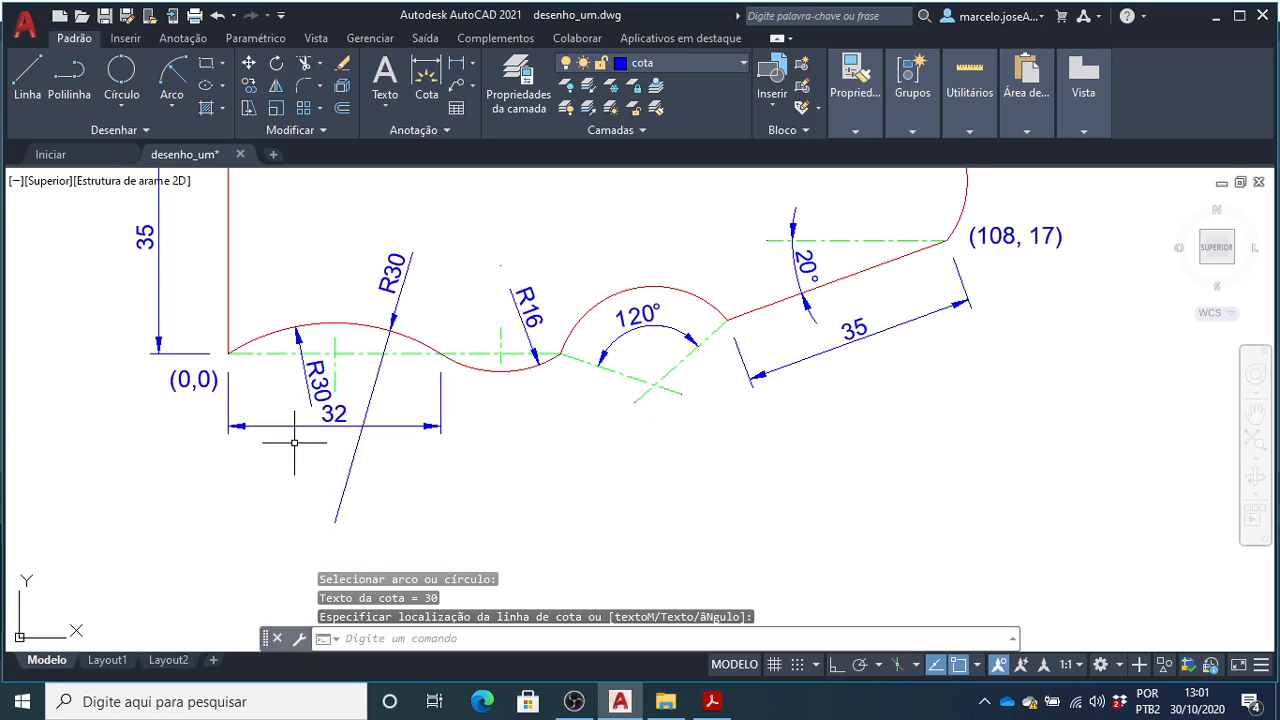
- Delete the first lower arc's long radius dimension whose text sits above the arc
{"action": "left_click", "coordinate": [336, 516]}
{"action": "key", "text": "Escape"}
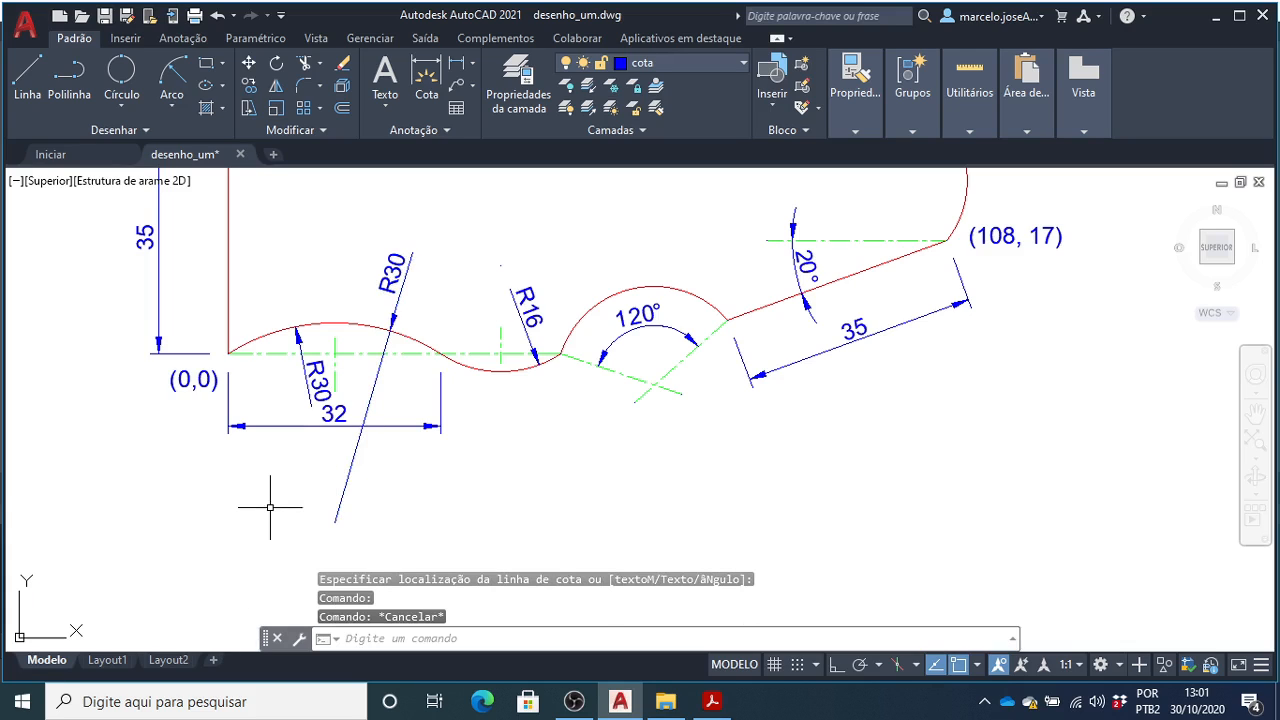
{"action": "left_click", "coordinate": [347, 474]}
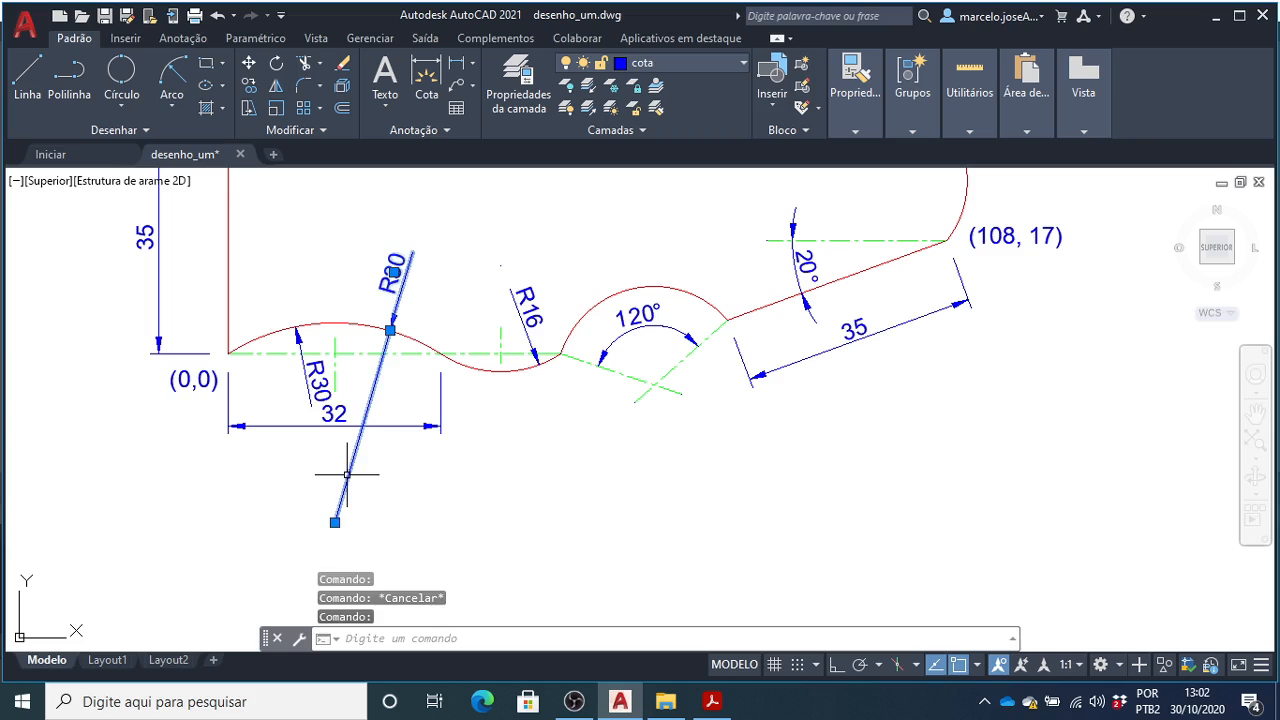
{"action": "key", "text": "Delete"}
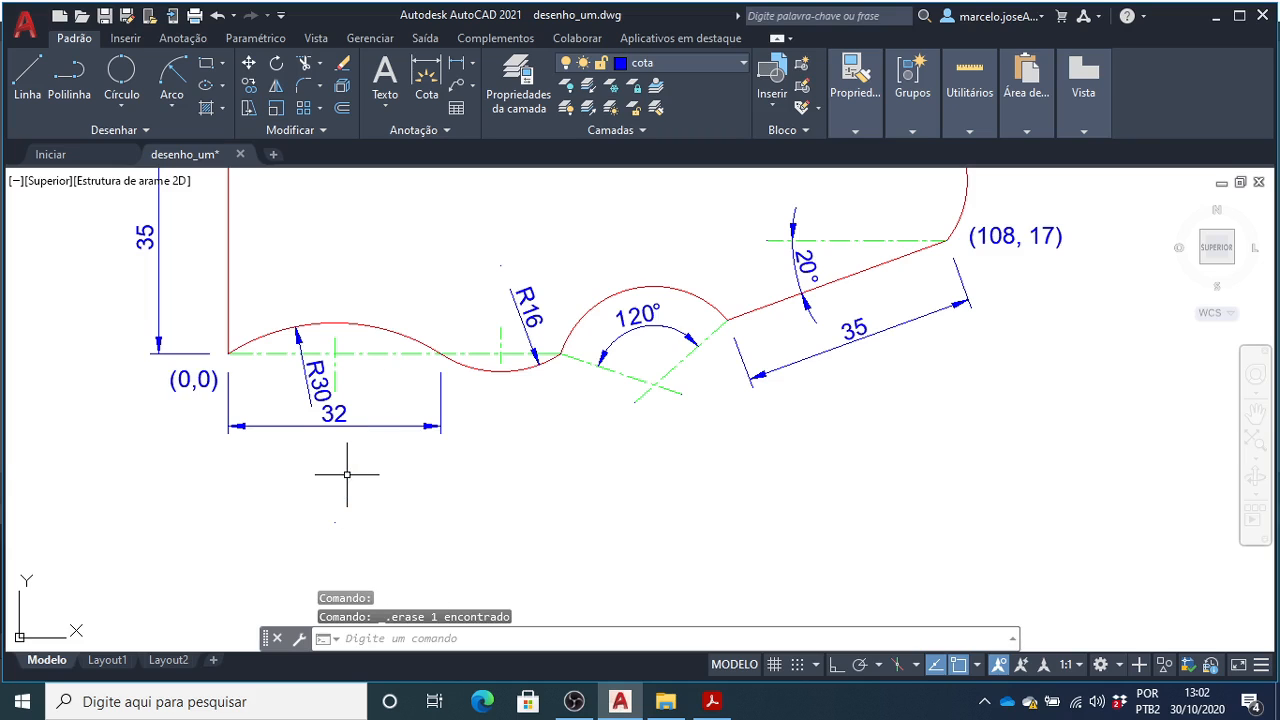
- Move the first lower arc's remaining radius dimension to the right of the arc's vertical centreline, keeping its text below the arc
{"action": "left_click", "coordinate": [307, 383]}
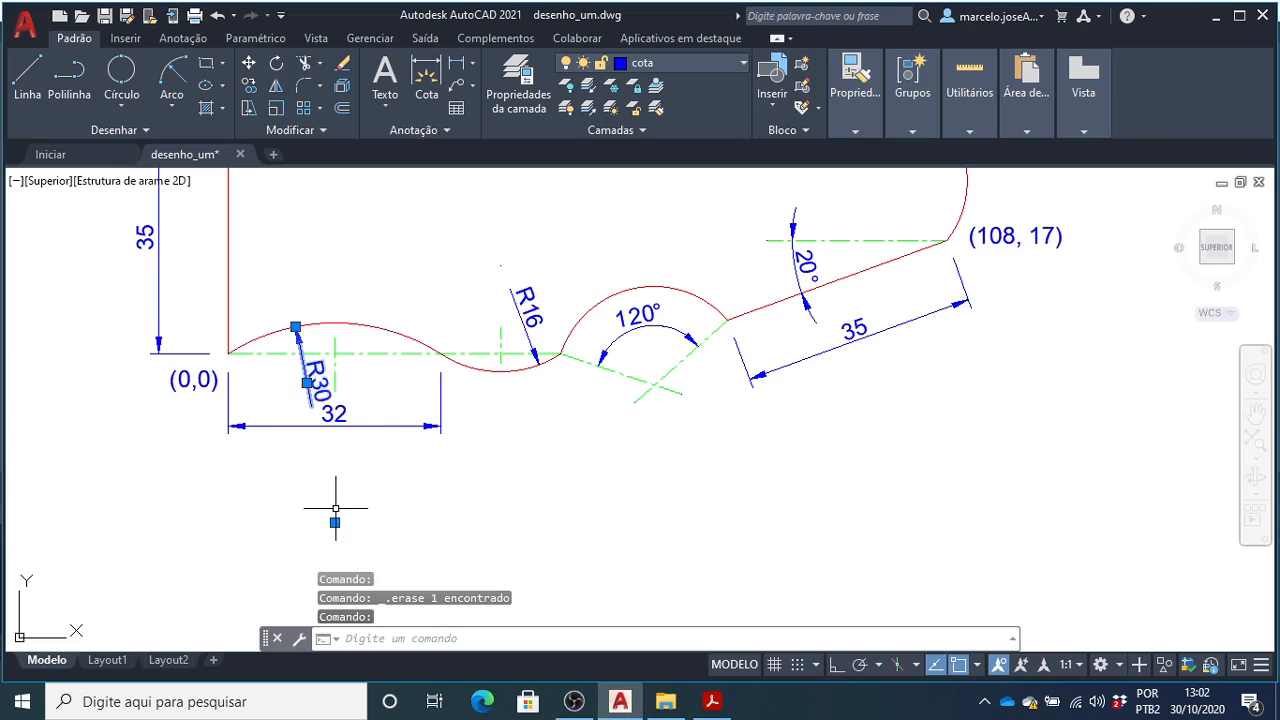
{"action": "left_click", "coordinate": [307, 383]}
{"action": "left_click", "coordinate": [373, 385]}
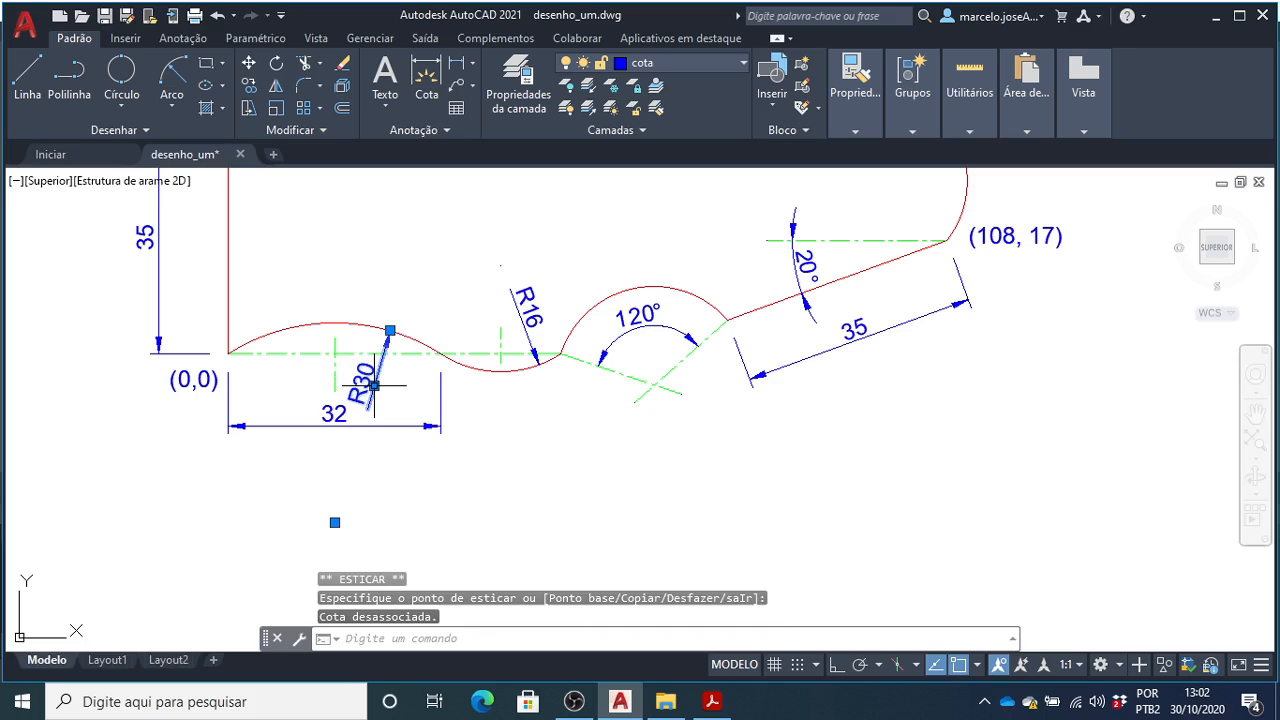
{"action": "key", "text": "Escape"}
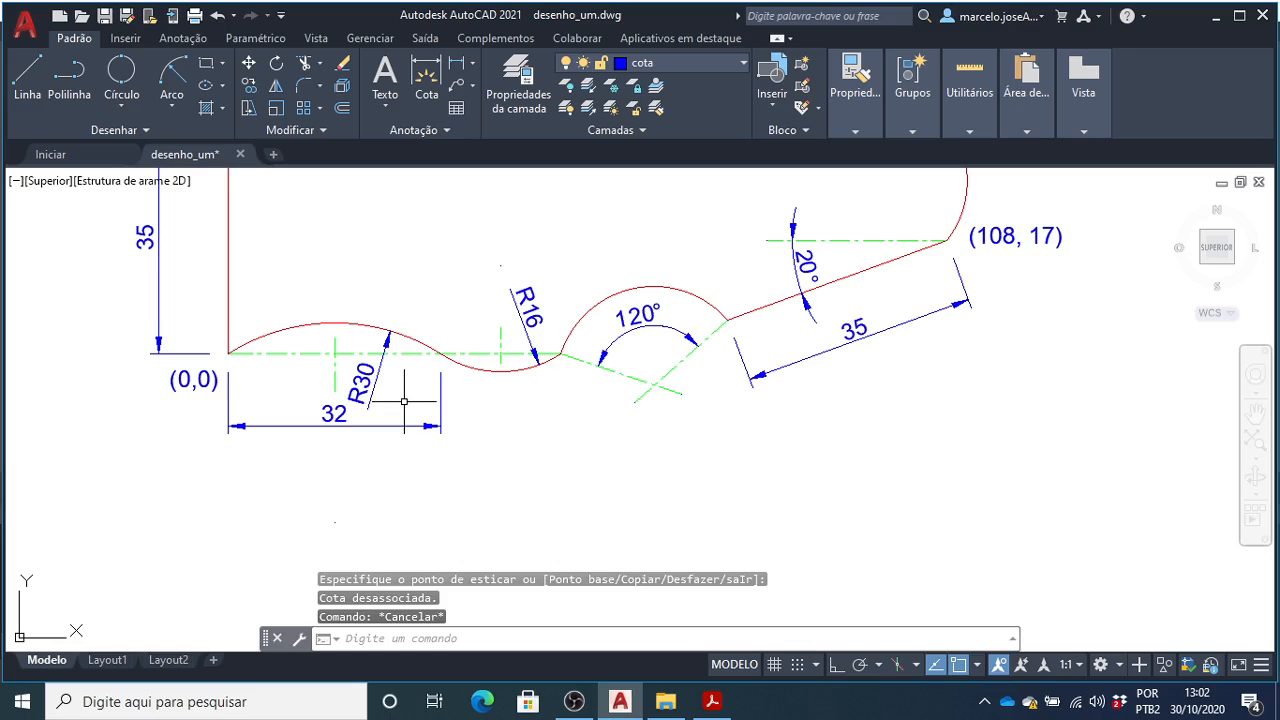
- Try stretching the arrow end of the first lower arc's radius dimension farther right along the arc, and undo the change
{"action": "left_click", "coordinate": [381, 355]}
{"action": "left_click", "coordinate": [390, 330]}
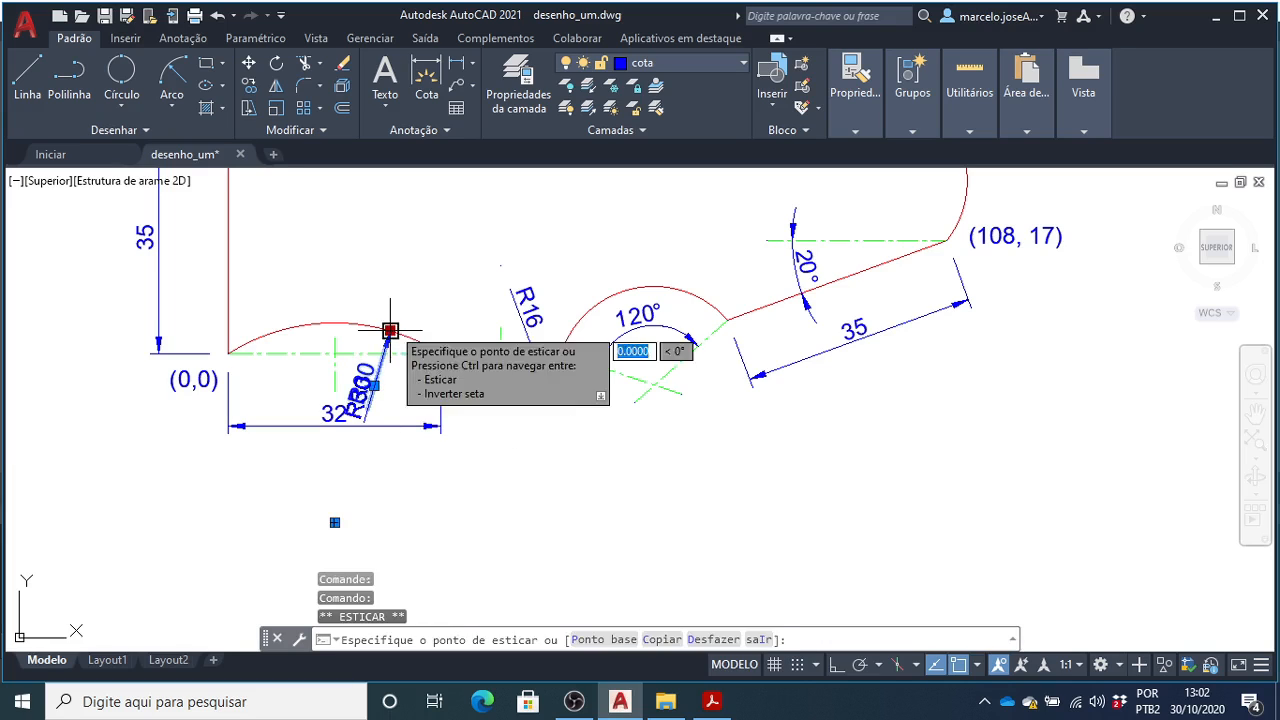
{"action": "left_click", "coordinate": [411, 337]}
{"action": "mouse_move", "coordinate": [413, 342]}
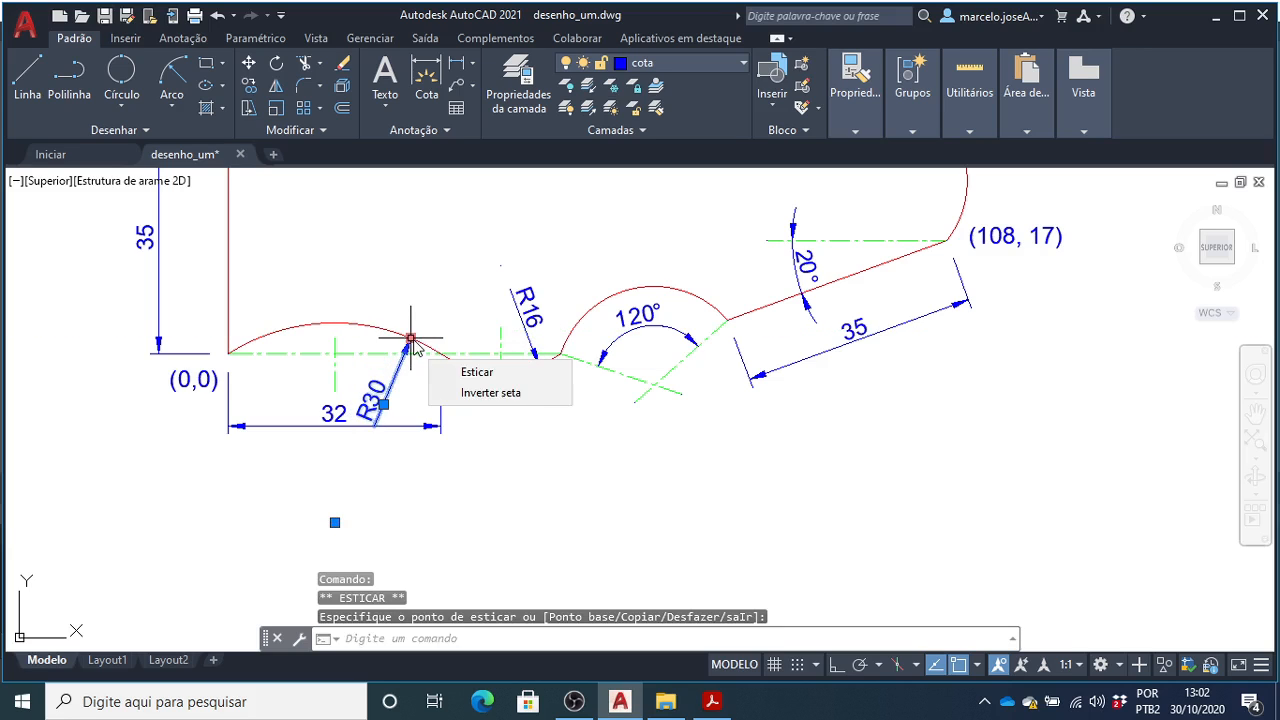
{"action": "key", "text": "Escape"}
{"action": "key", "text": "ctrl+z"}
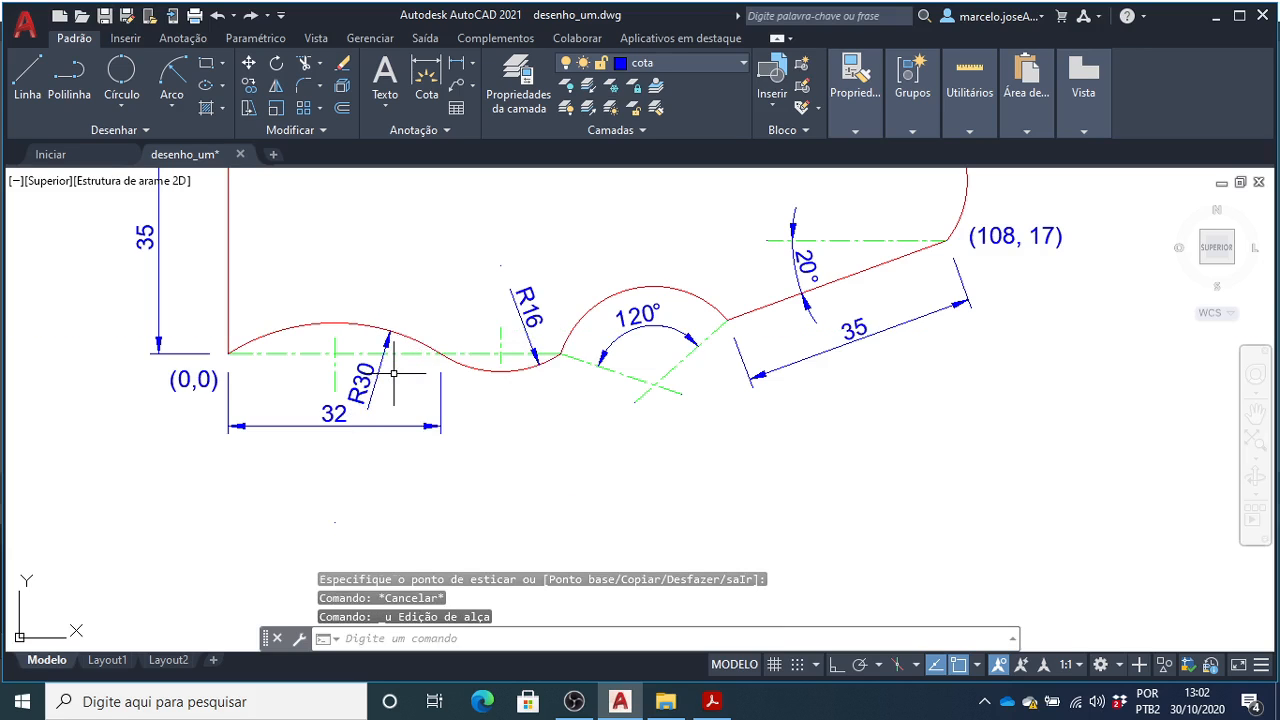
- Select all objects in the drawing, covering all four dimensioned figures
{"action": "scroll", "coordinate": [395, 372], "scroll_direction": "down", "scroll_amount": 5}
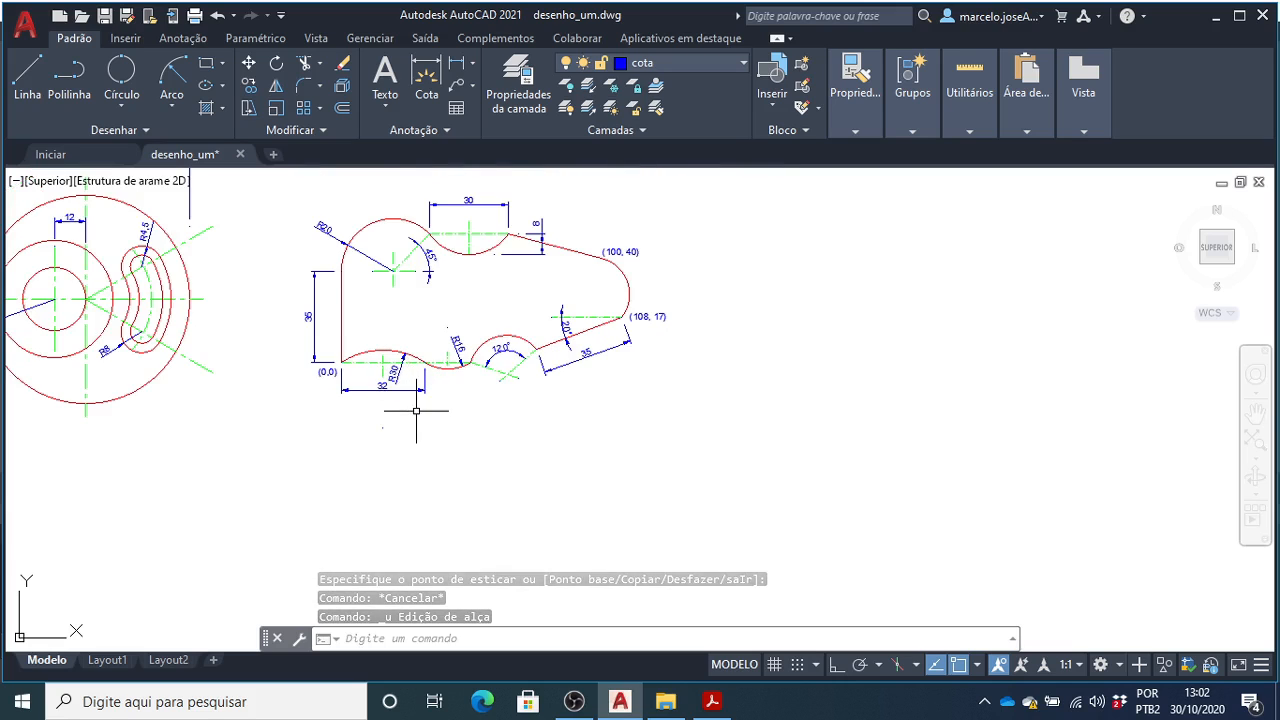
{"action": "scroll", "coordinate": [432, 436], "scroll_direction": "down", "scroll_amount": 1}
{"action": "scroll", "coordinate": [385, 310], "scroll_direction": "up", "scroll_amount": 1}
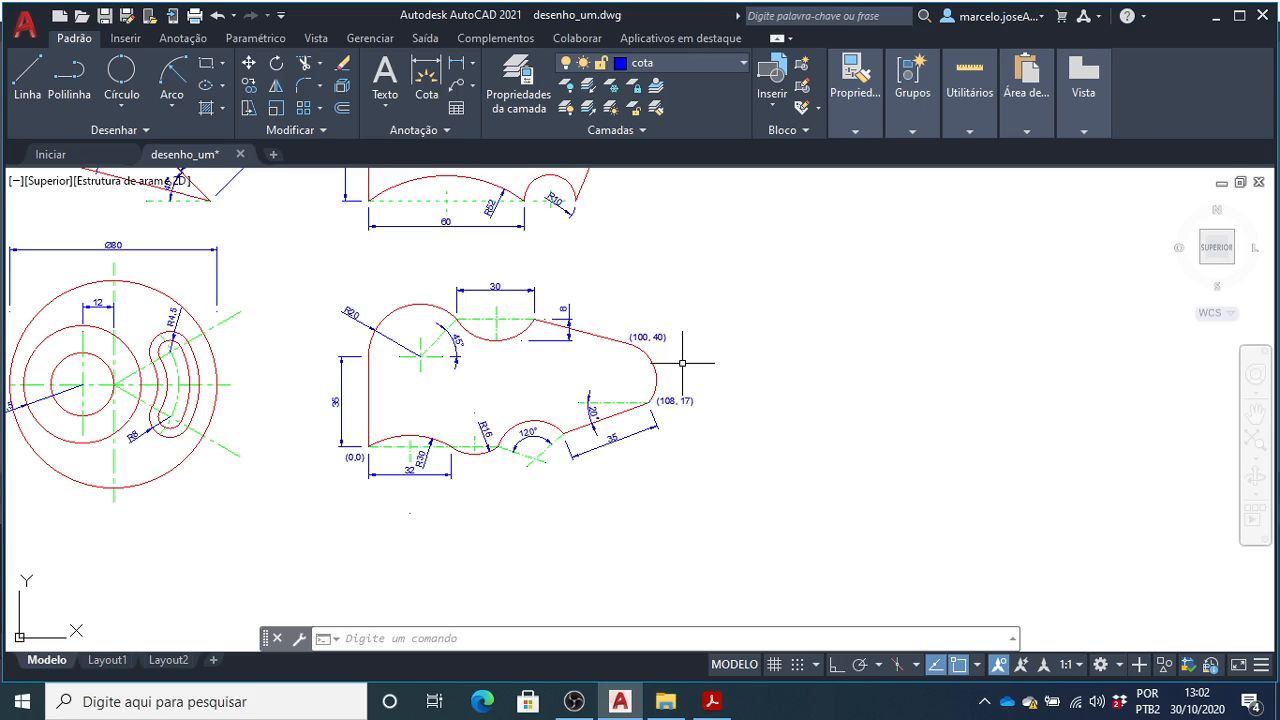
{"action": "scroll", "coordinate": [748, 351], "scroll_direction": "down", "scroll_amount": 4}
{"action": "key", "text": "ctrl+a"}
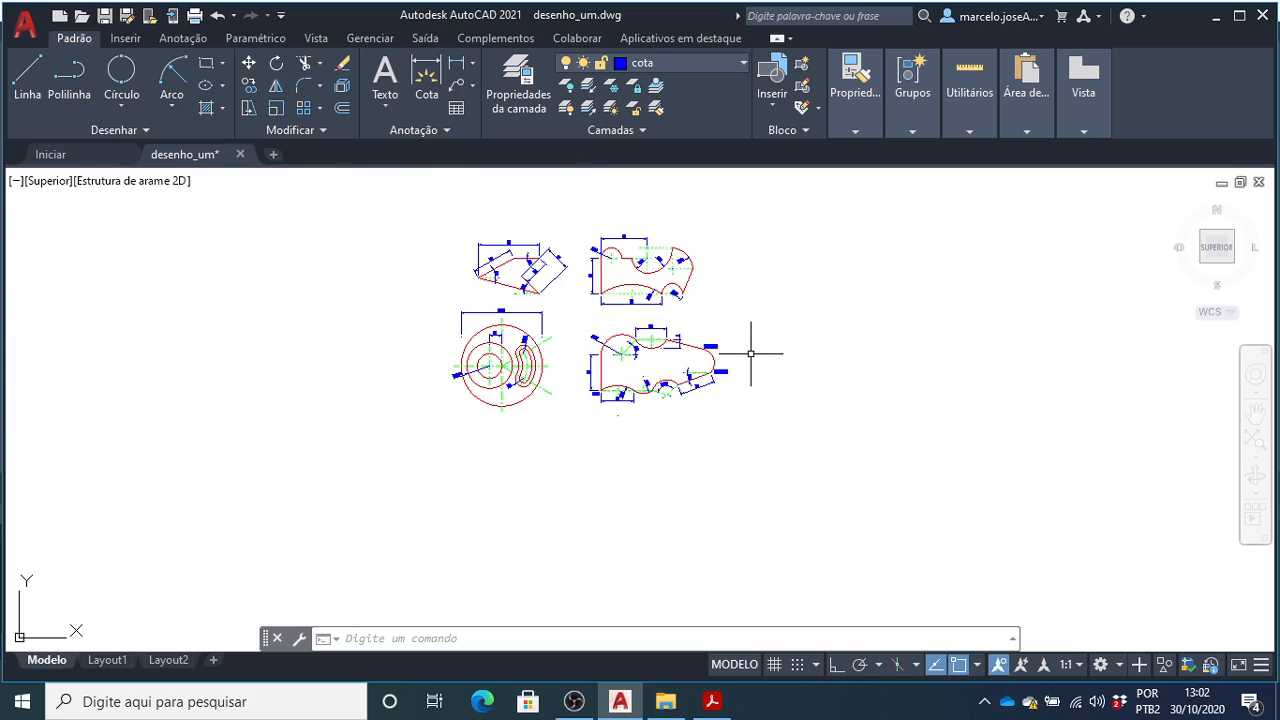